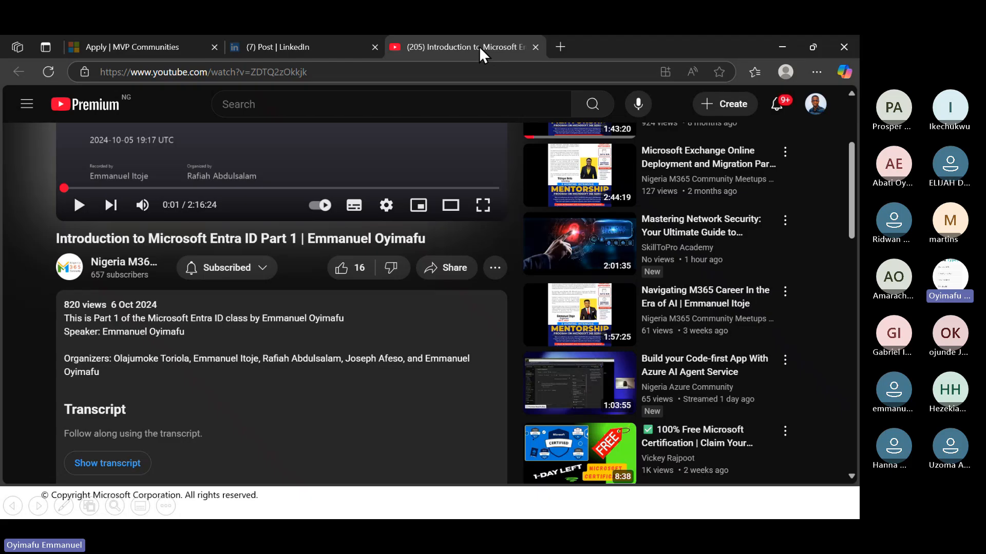
Close the YouTube tab and load portal.azure.com in a new browser tab.
click(533, 50)
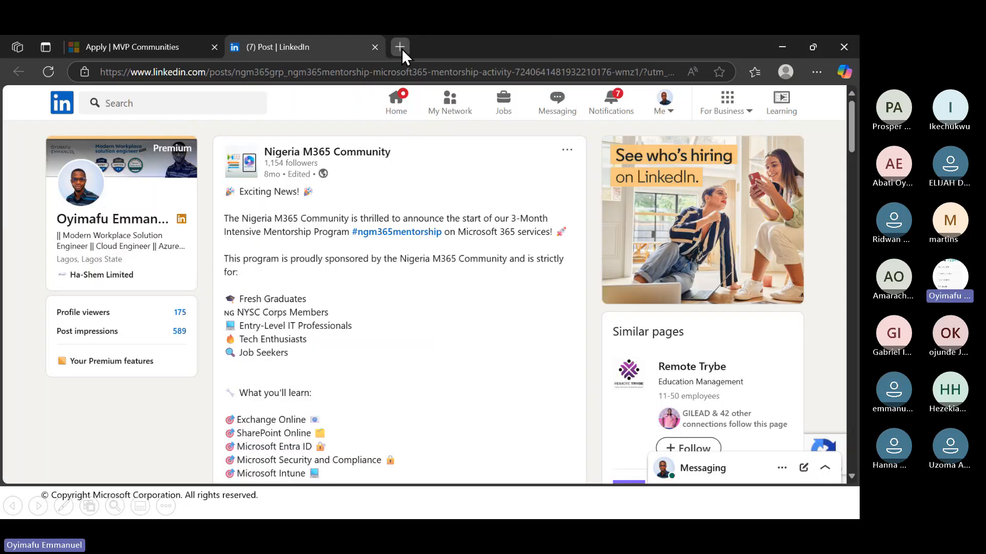
click(401, 48)
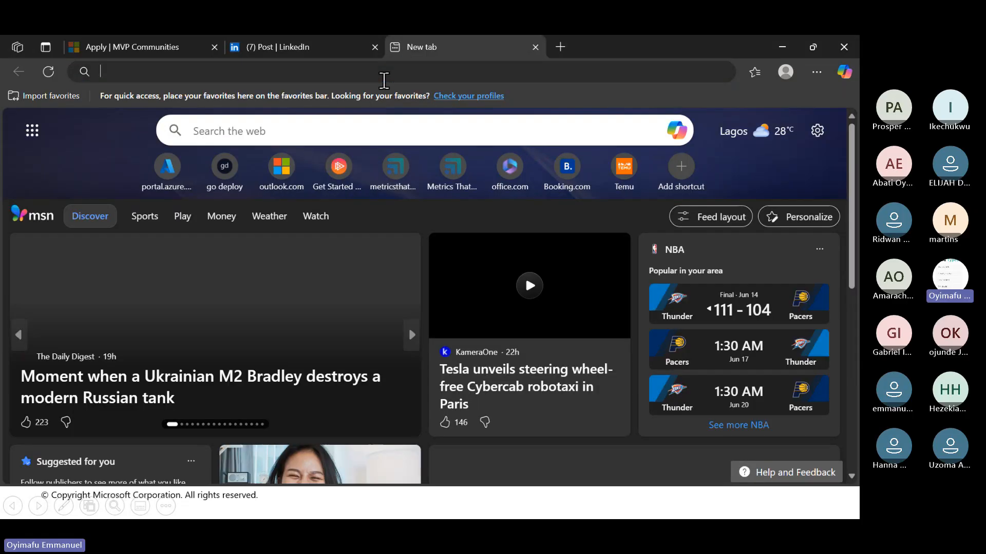
click(384, 80)
text(p)
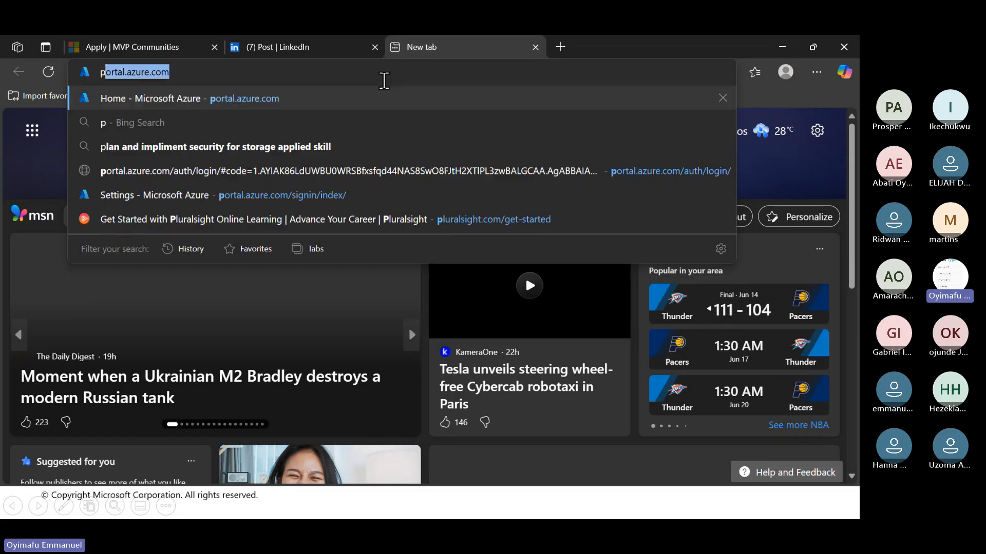
text(o)
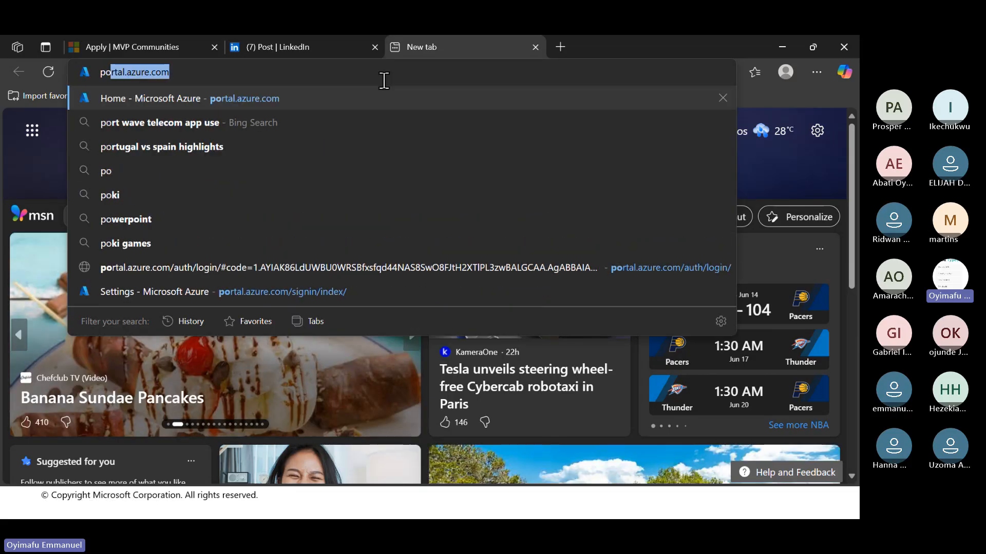
text(rtal.a)
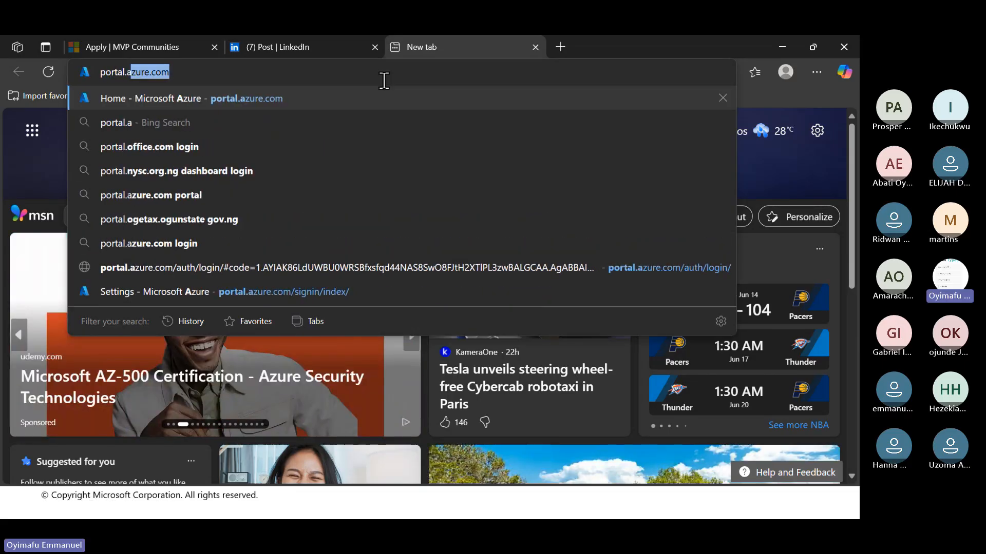
text(zur.com)
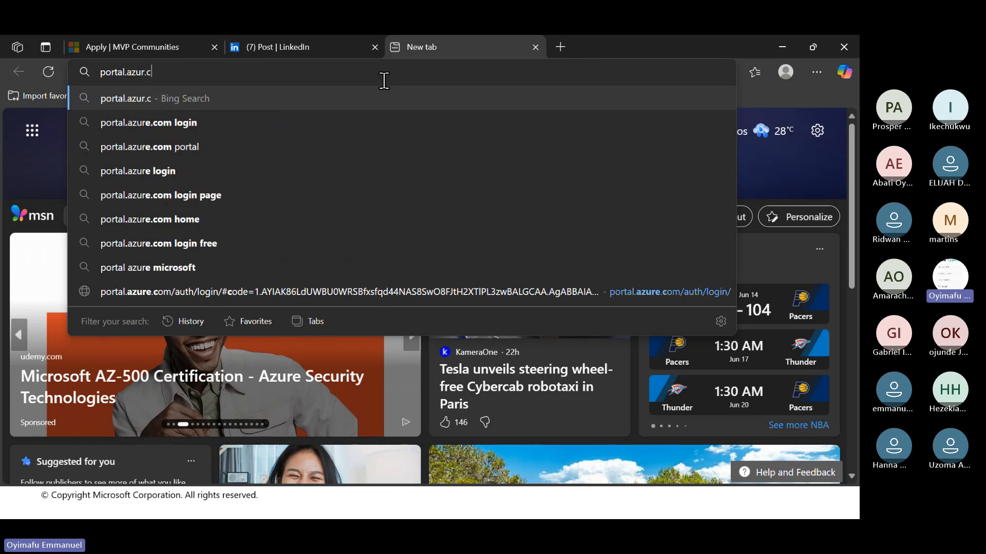
key(Left)
key(Left)
key(Left)
key(Left)
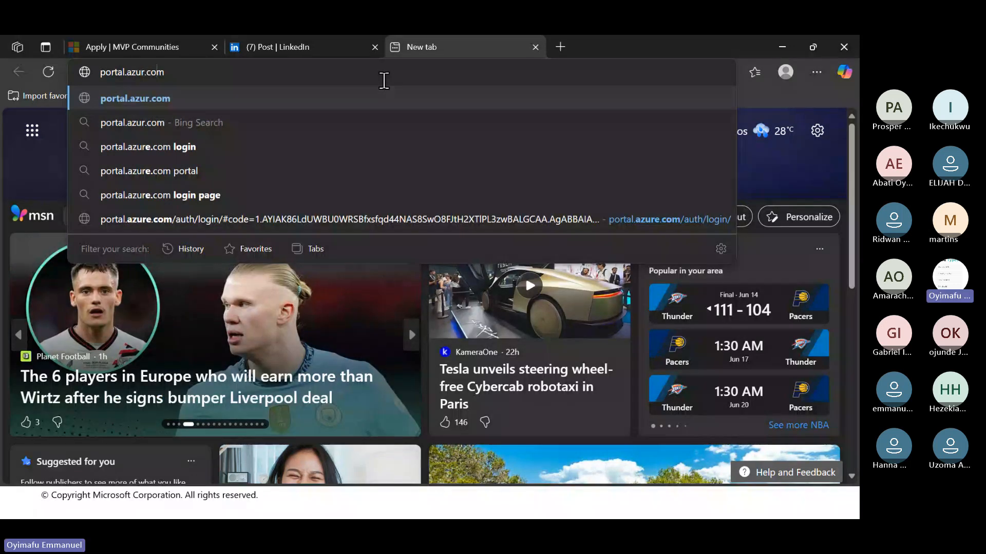
text(e)
key(Return)
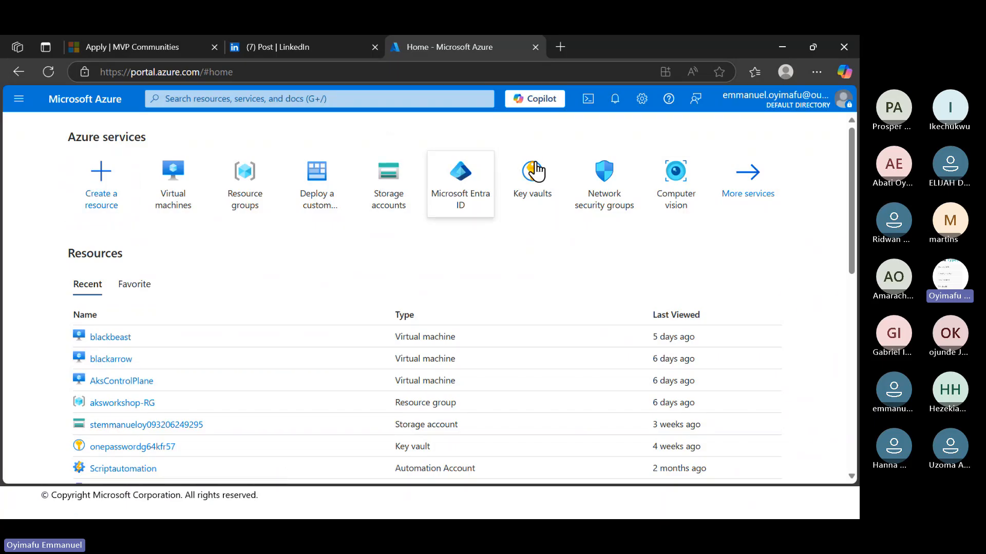
click(272, 104)
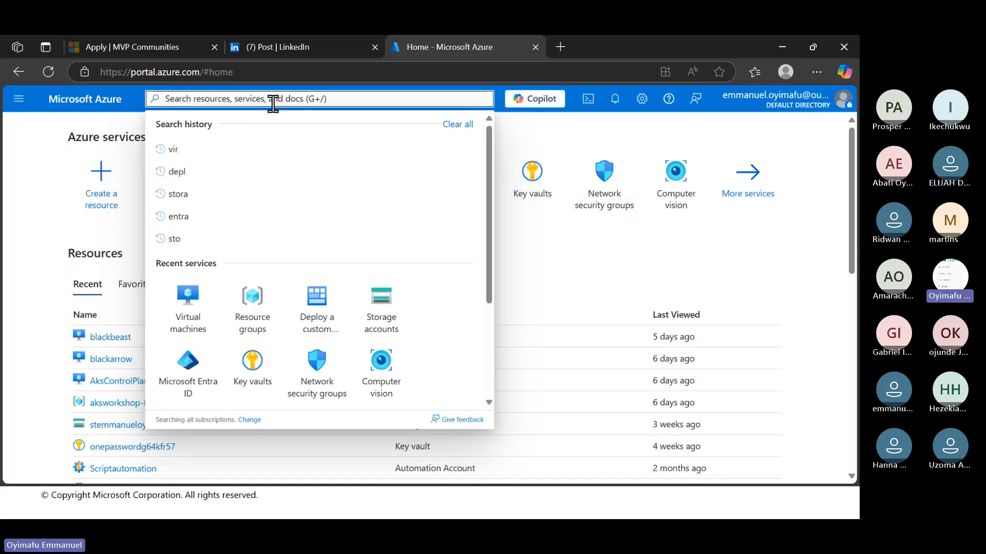
Switch to the PowerPoint slide show and jump to slide 6, "What is cloud computing?".
mouse_move(579, 509)
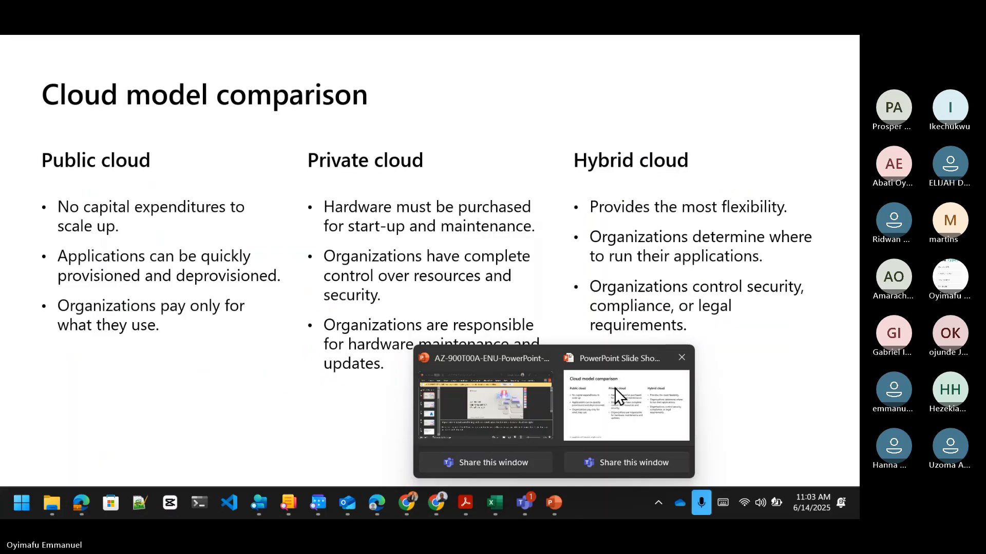
click(615, 388)
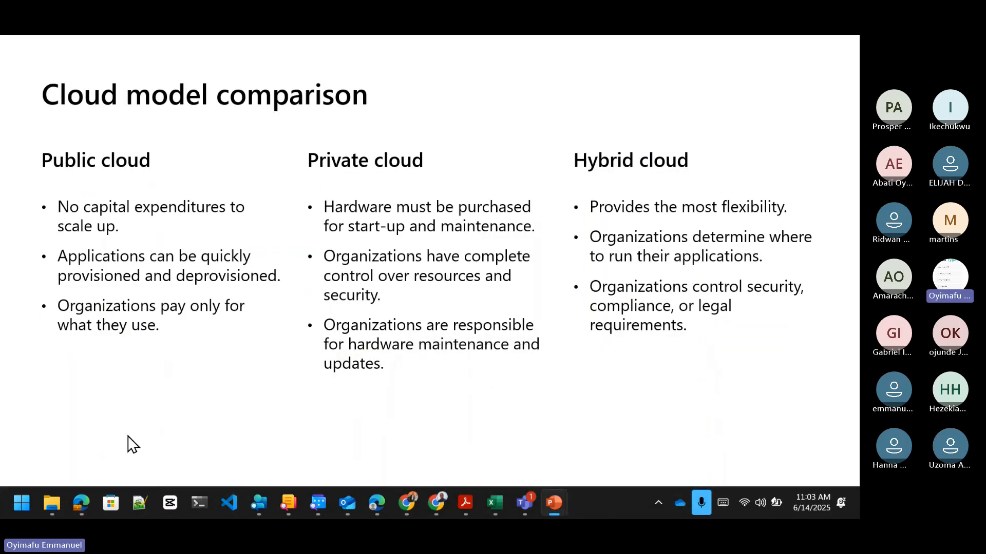
click(100, 460)
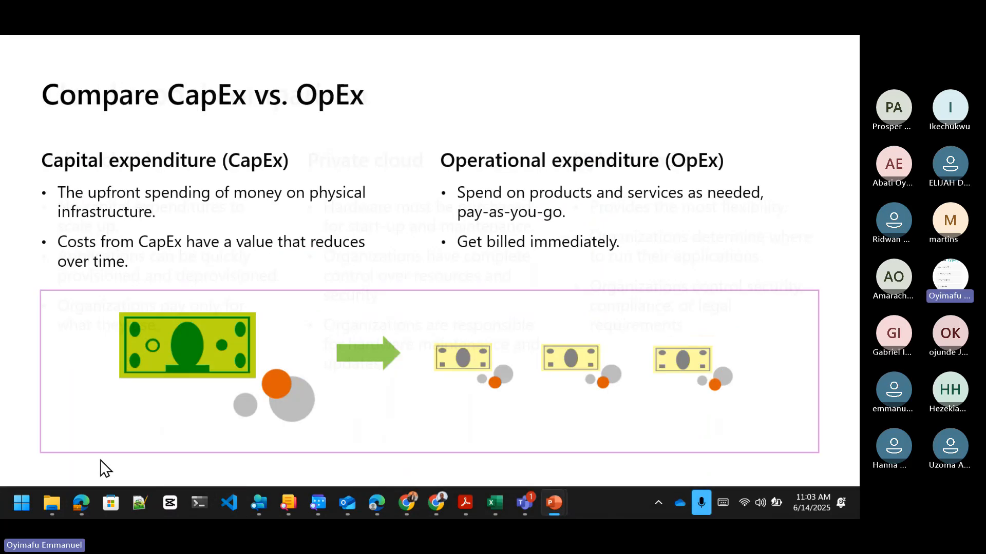
click(26, 504)
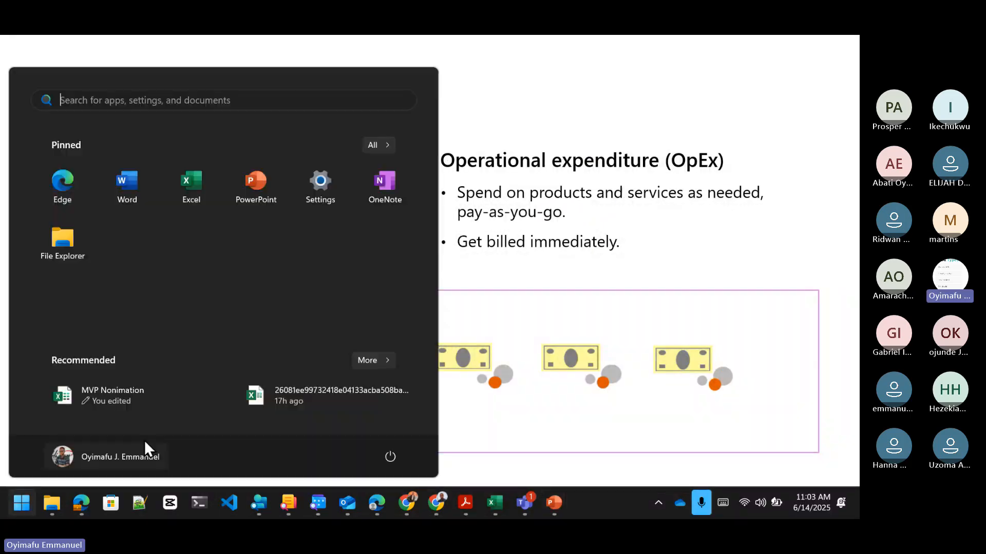
click(479, 433)
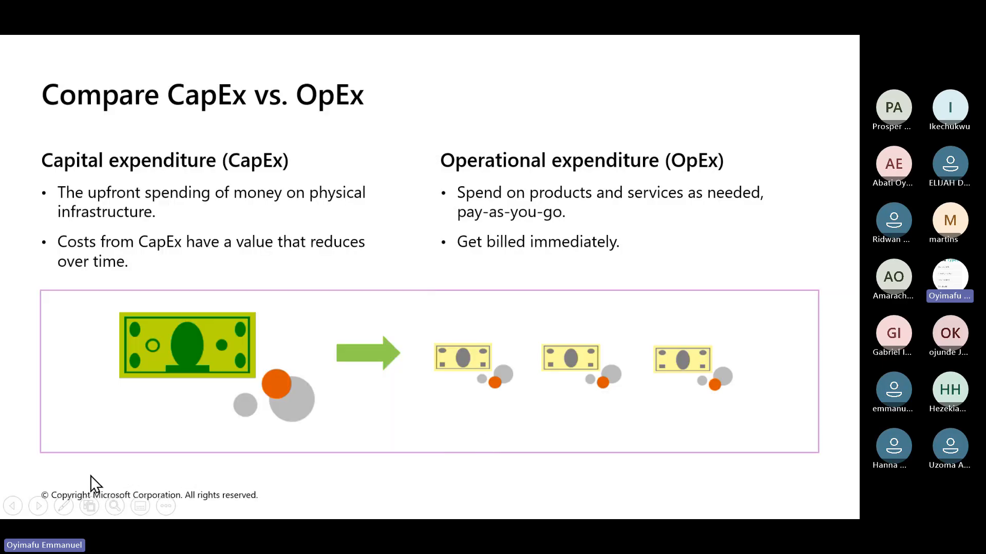
click(88, 506)
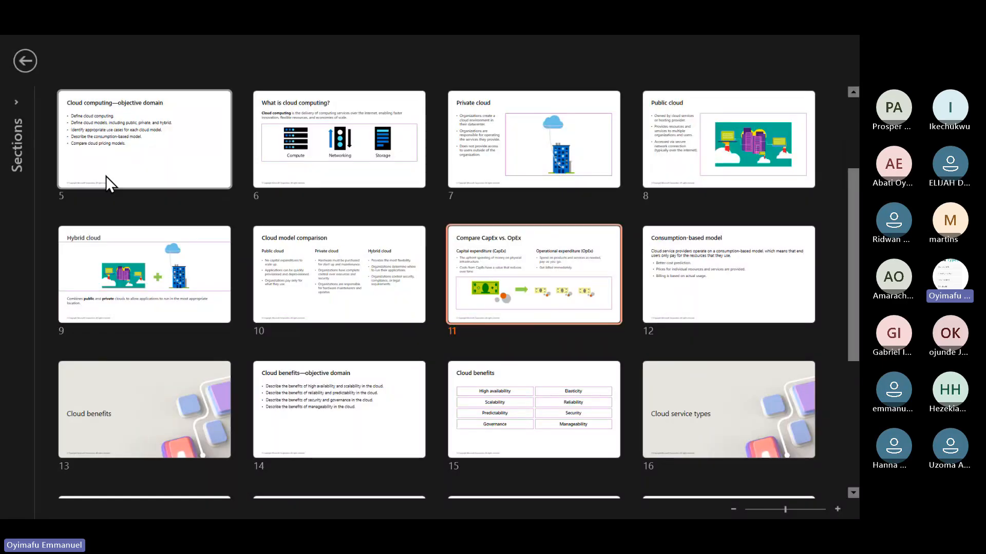
click(337, 139)
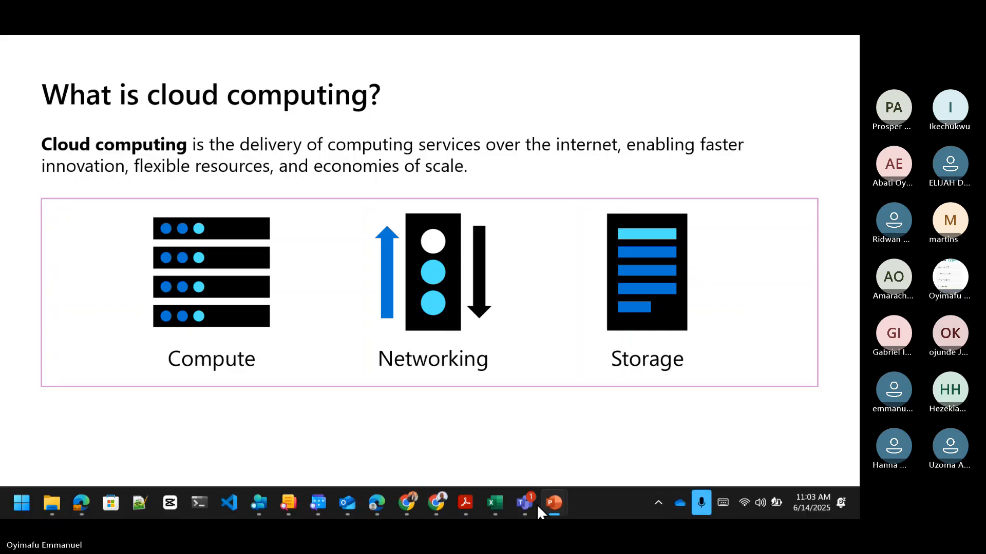
Switch to the Azure Fundamentals YAF meeting window in Teams and dismiss the recording notice.
click(533, 504)
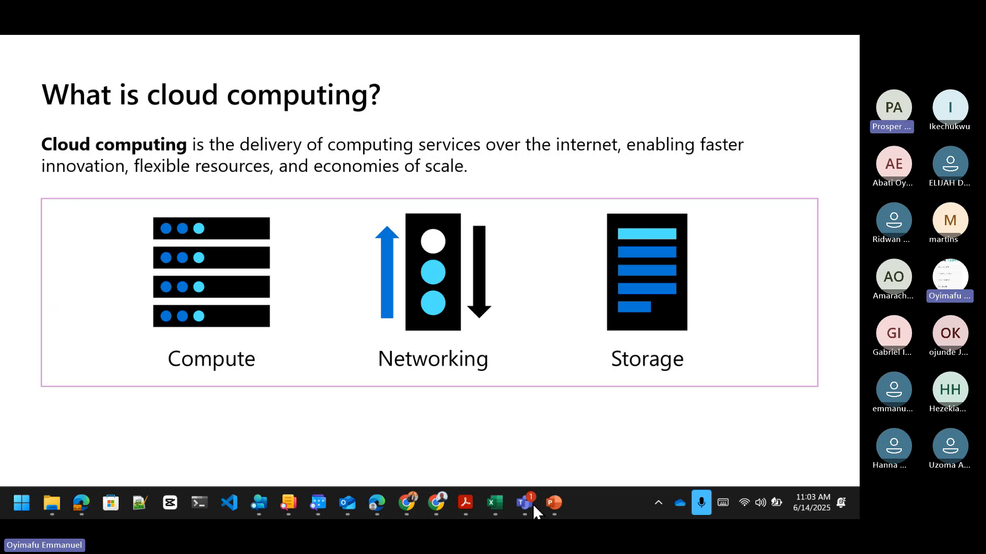
click(532, 504)
click(538, 427)
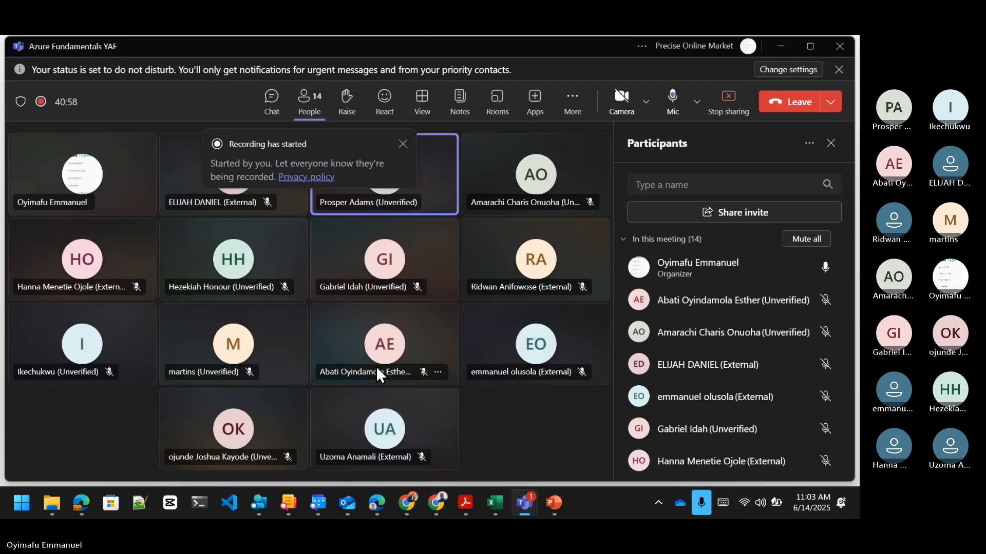
click(403, 144)
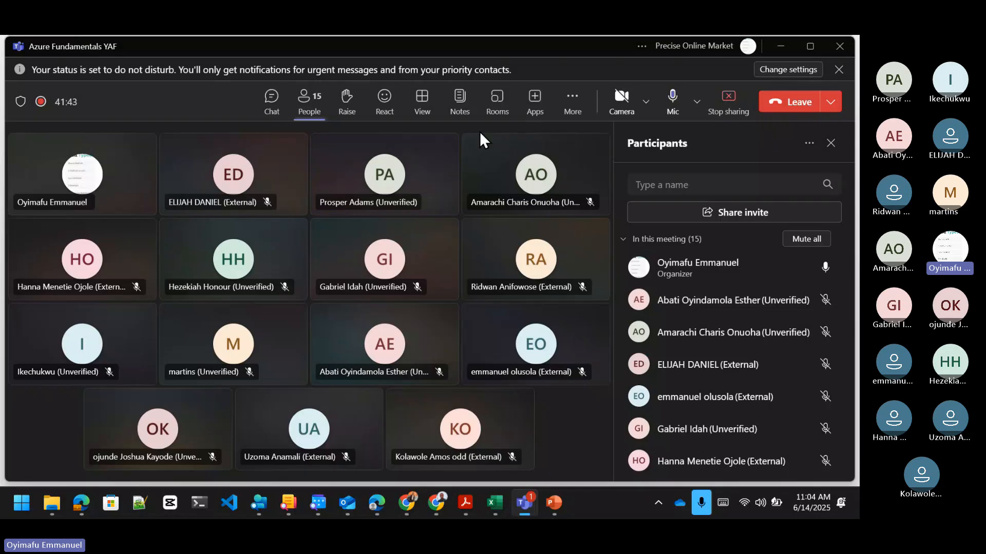
mouse_move(480, 286)
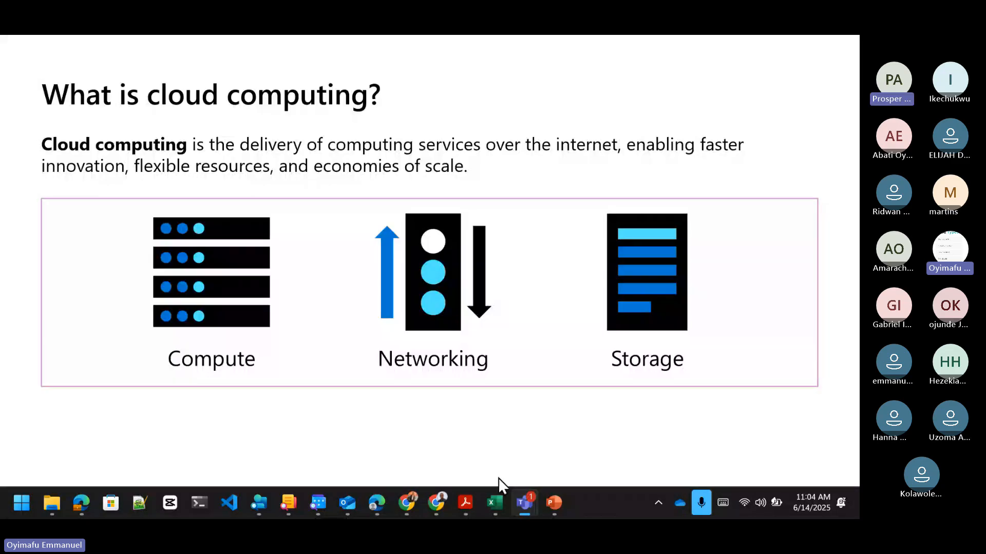
Switch back to the Azure portal in Edge and open the All services page.
click(384, 506)
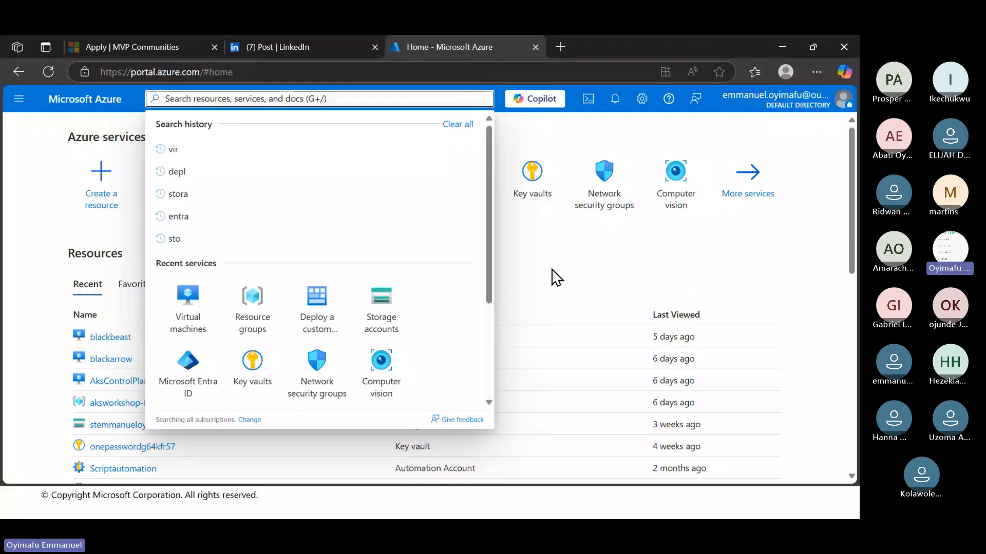
click(573, 255)
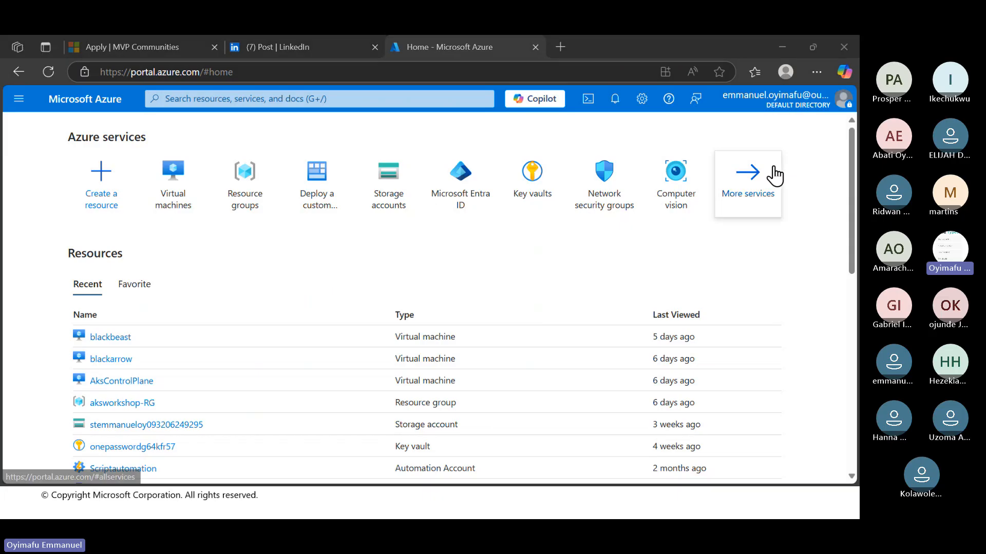
drag(775, 176, 514, 256)
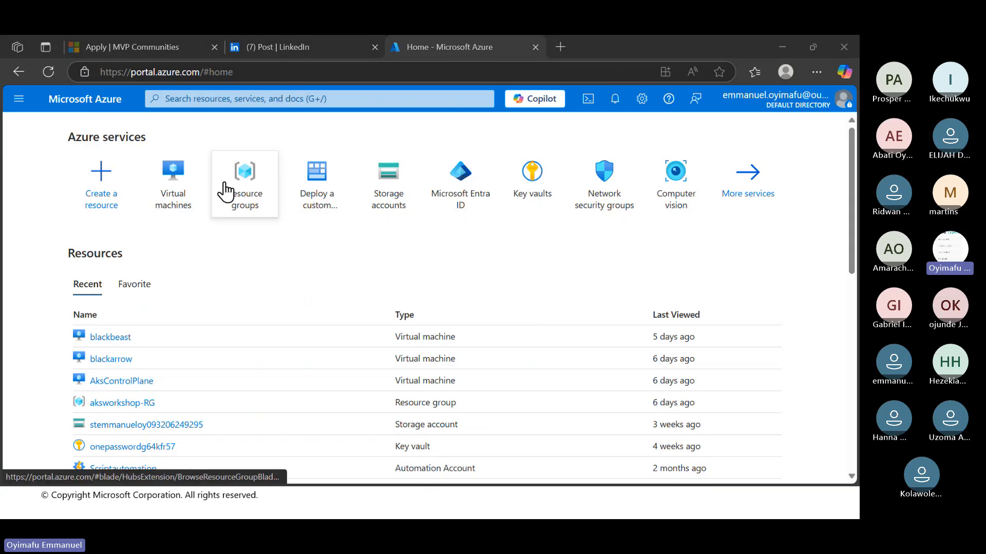
click(27, 106)
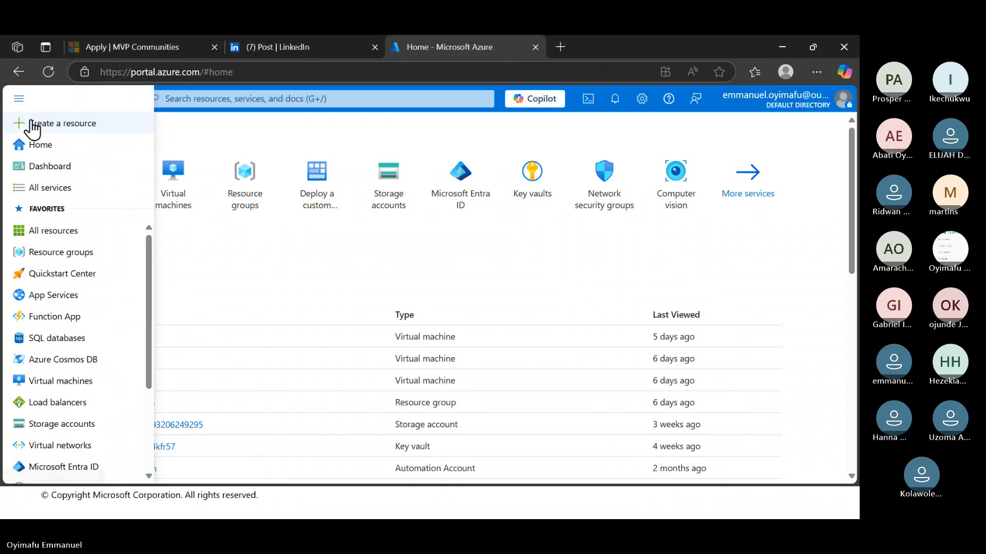
click(49, 188)
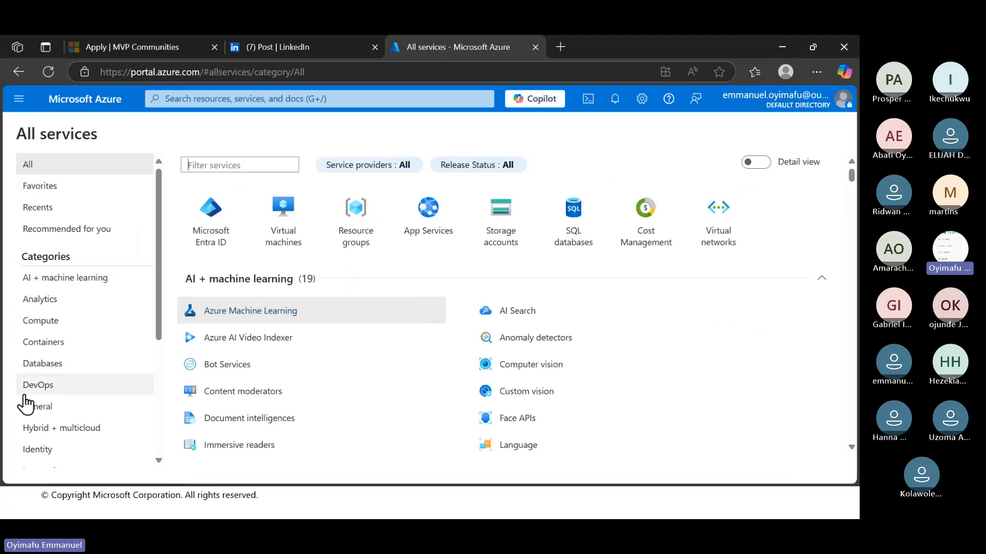
Look through the service categories and display the AI + machine learning services.
scroll(36, 410, down, 1)
scroll(35, 410, down, 3)
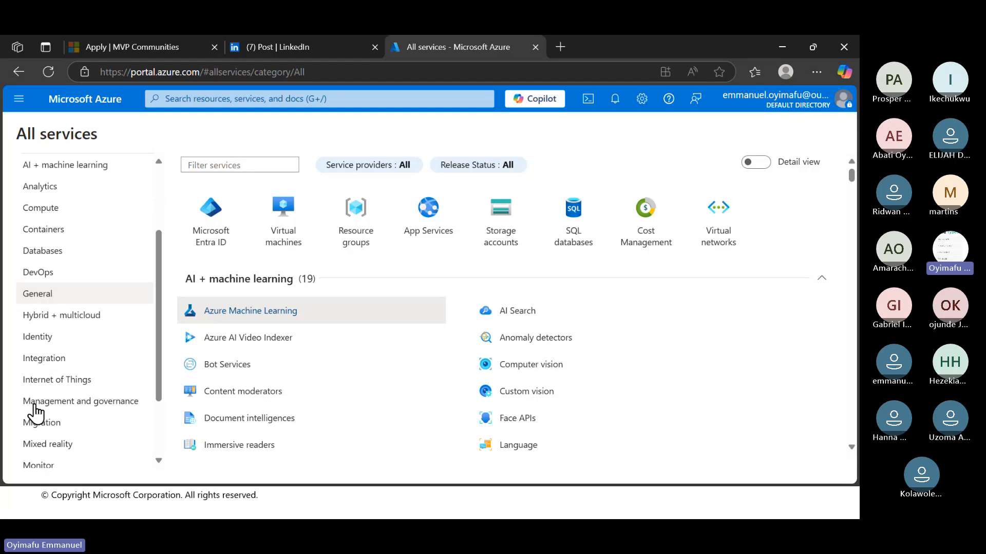
scroll(35, 411, up, 4)
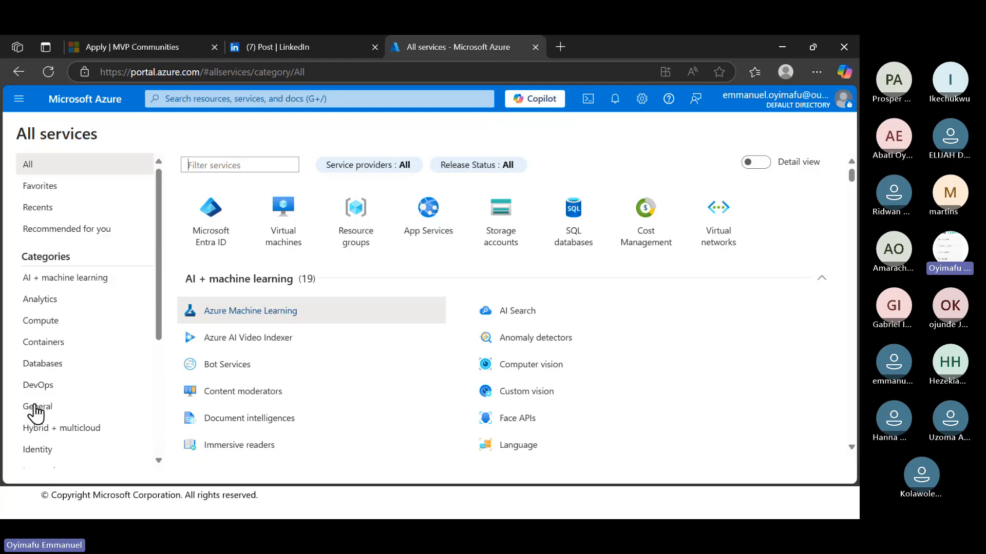
click(71, 284)
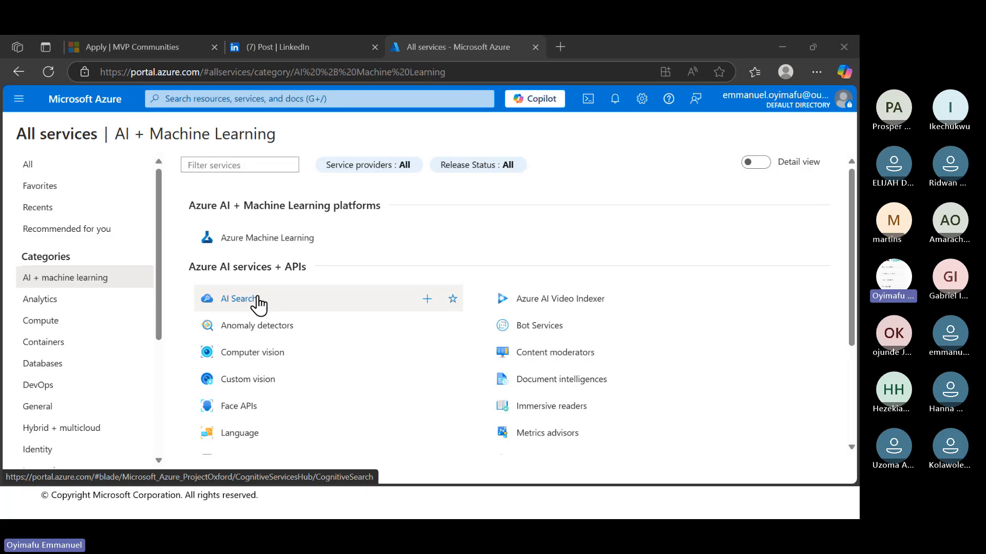
Examine the Azure AI services + APIs list, viewing the descriptions of AI Search, Anomaly detectors, Custom vision and Language.
mouse_move(298, 296)
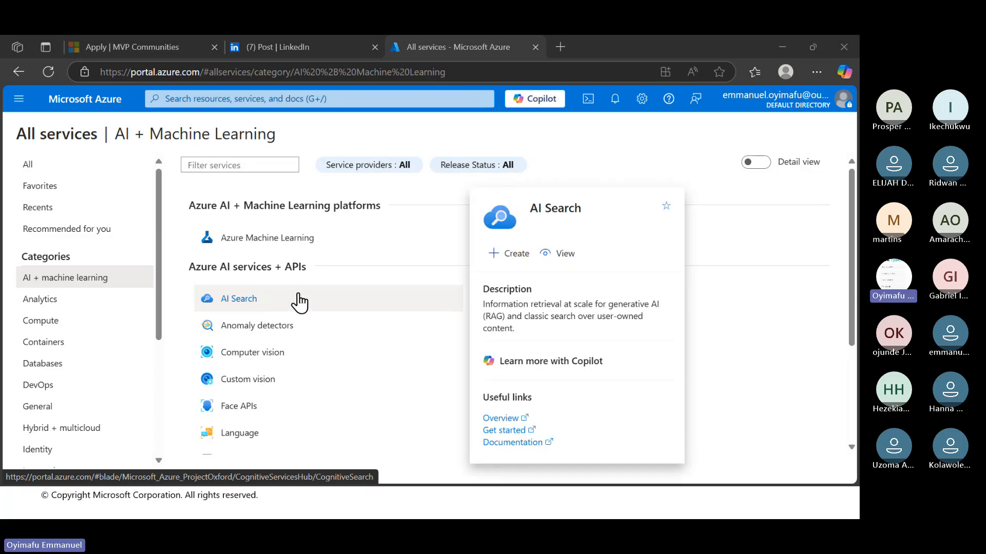
mouse_move(263, 339)
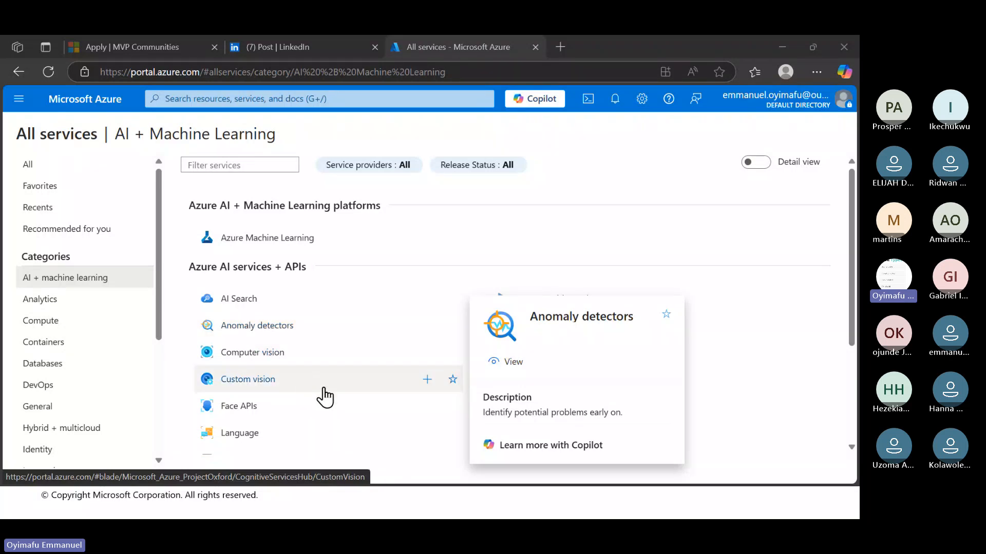
scroll(322, 396, down, 1)
scroll(324, 397, up, 1)
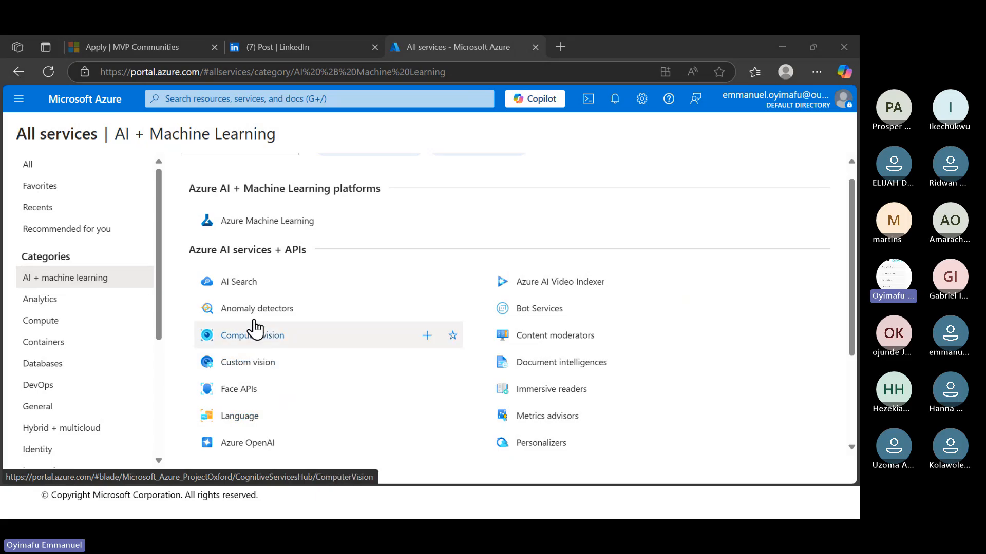
scroll(263, 424, down, 1)
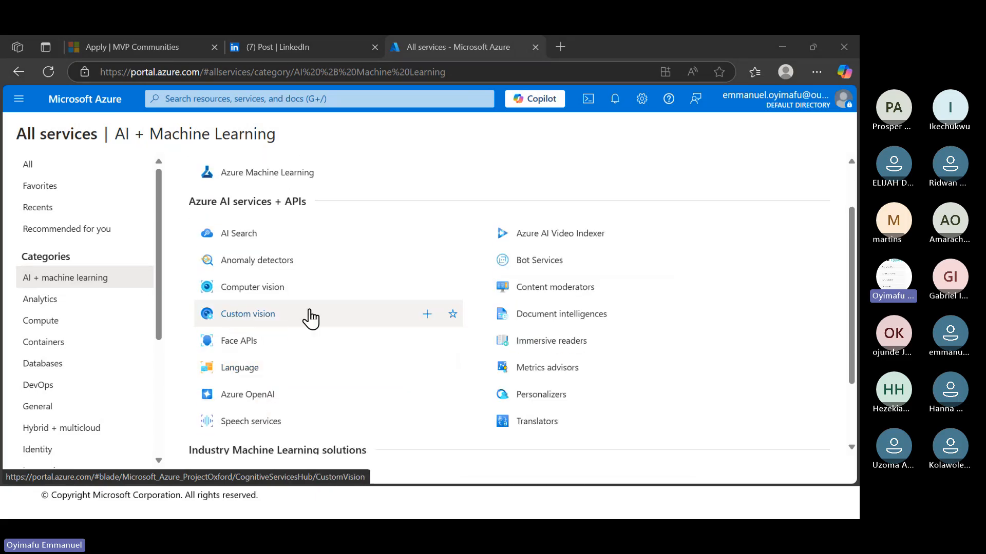
scroll(311, 318, up, 1)
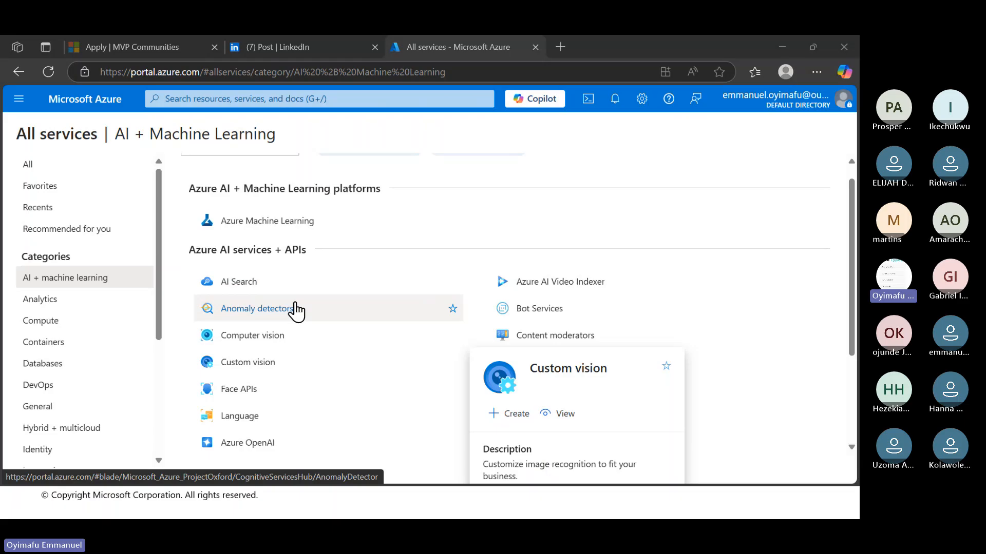
scroll(297, 310, down, 1)
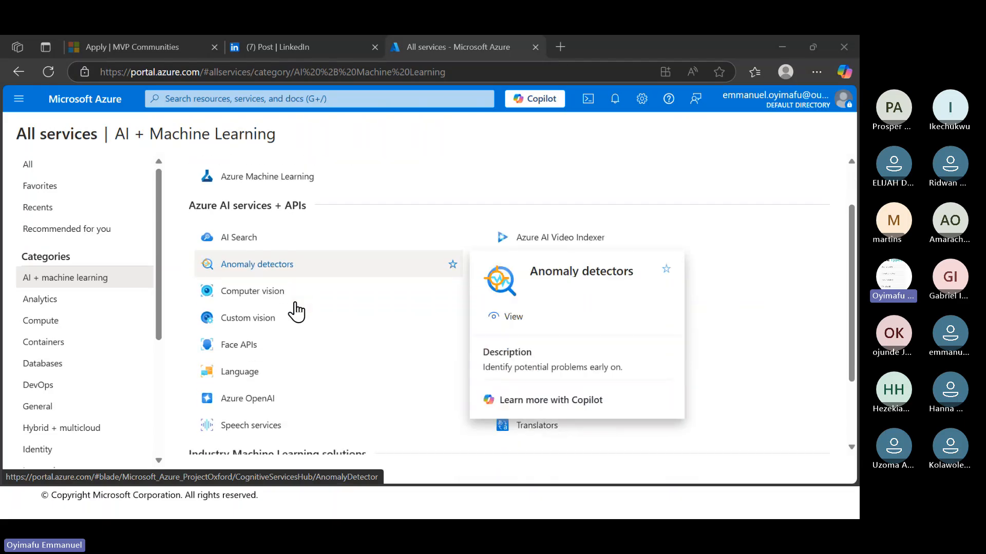
scroll(297, 387, down, 1)
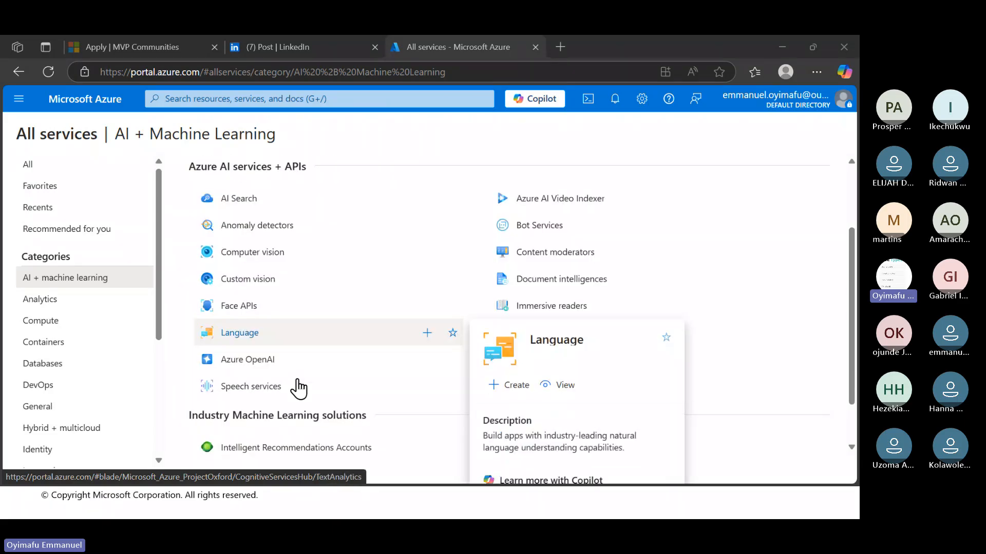
Look through the rest of the Azure AI services + APIs list, viewing the Speech services and Bot Services details.
scroll(298, 389, down, 1)
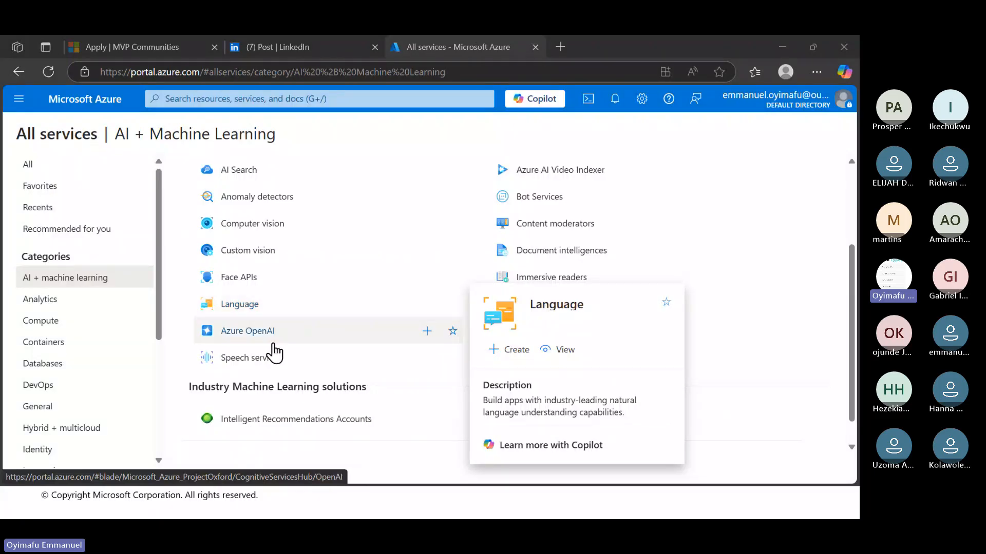
scroll(265, 359, up, 1)
scroll(265, 359, up, 1)
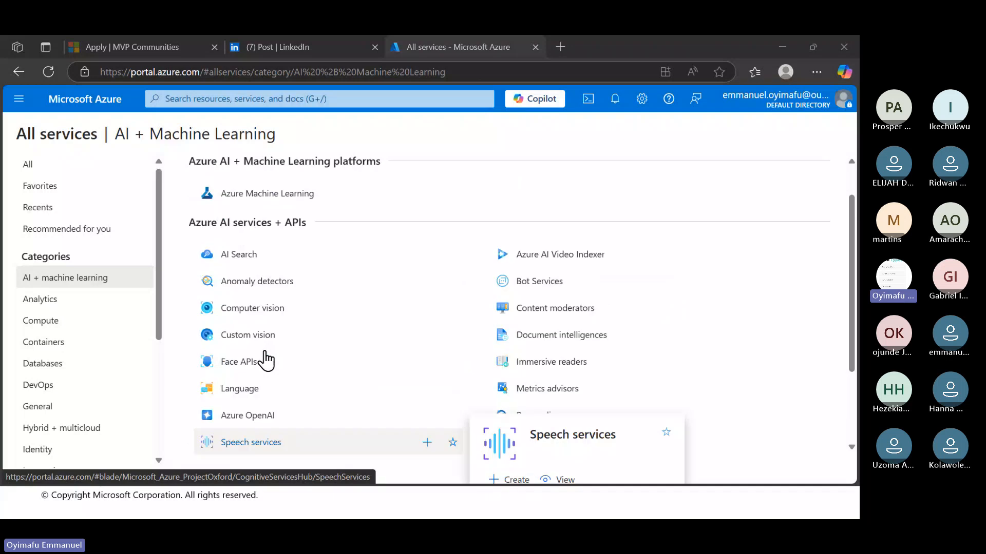
scroll(265, 359, down, 2)
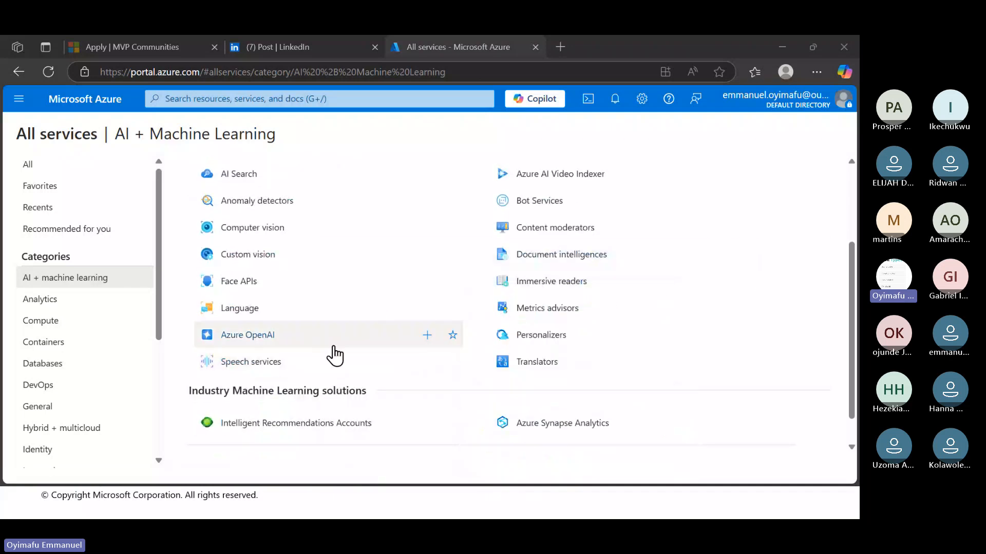
mouse_move(539, 210)
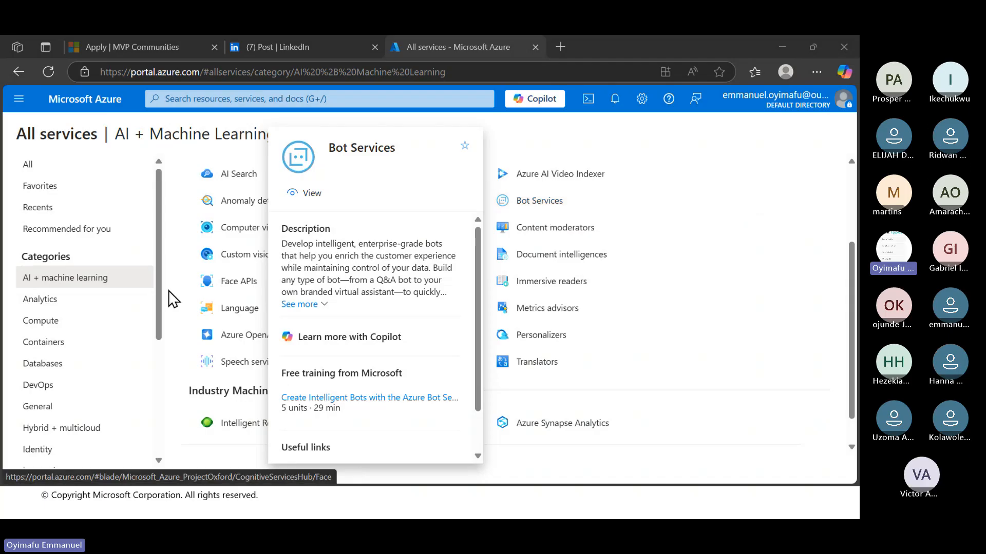
View the description of Face APIs in the Azure AI services + APIs list.
scroll(171, 292, down, 1)
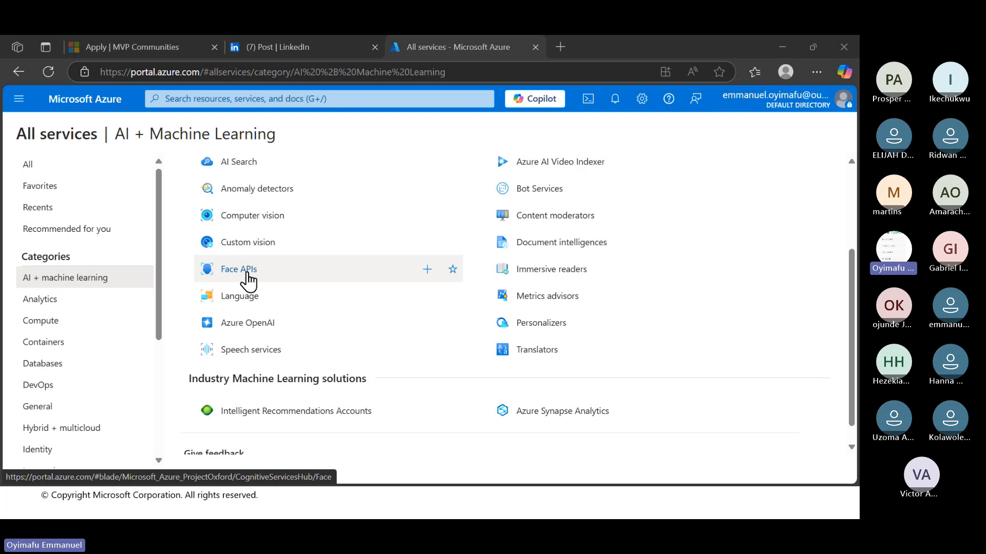
scroll(330, 288, up, 1)
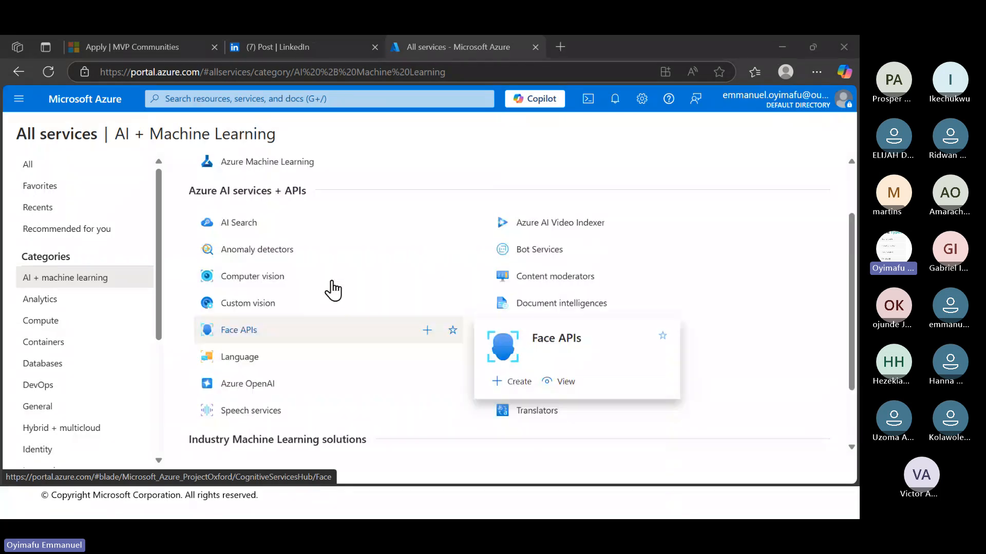
scroll(332, 289, down, 1)
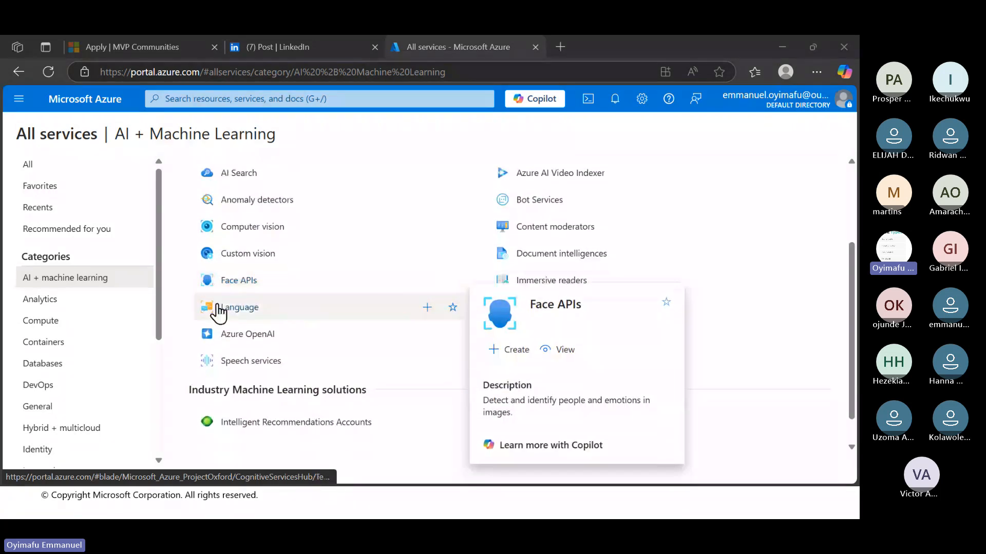
mouse_move(314, 324)
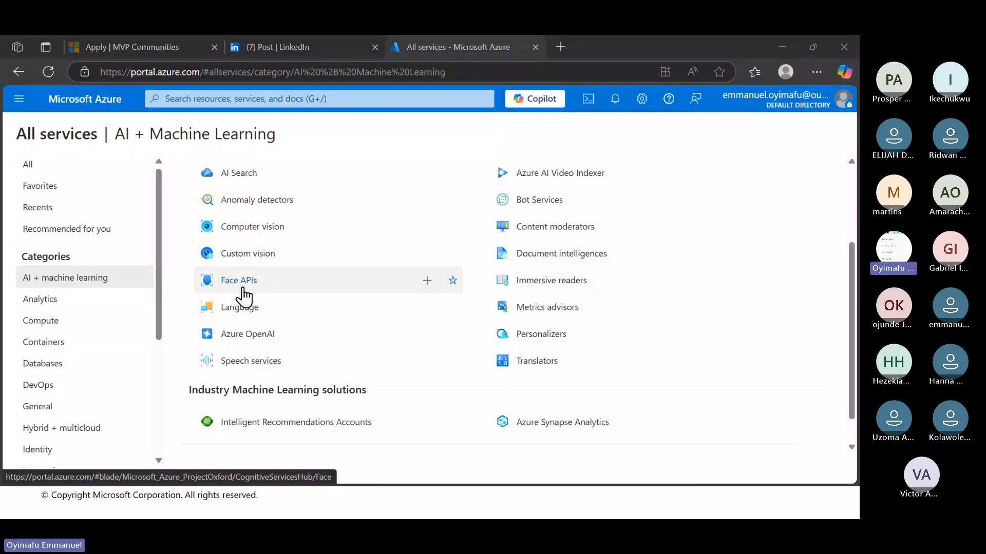
scroll(277, 306, up, 1)
scroll(276, 305, down, 1)
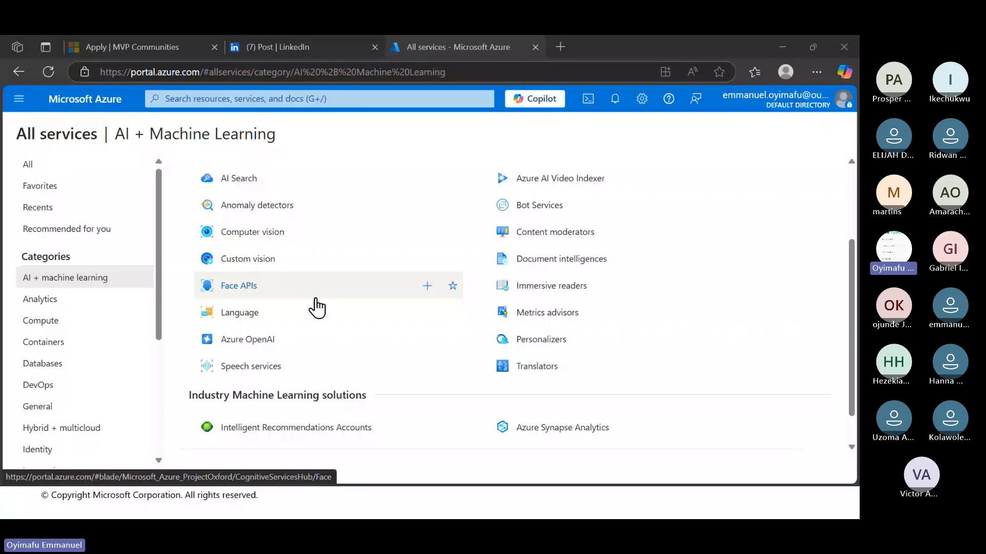
scroll(318, 306, up, 1)
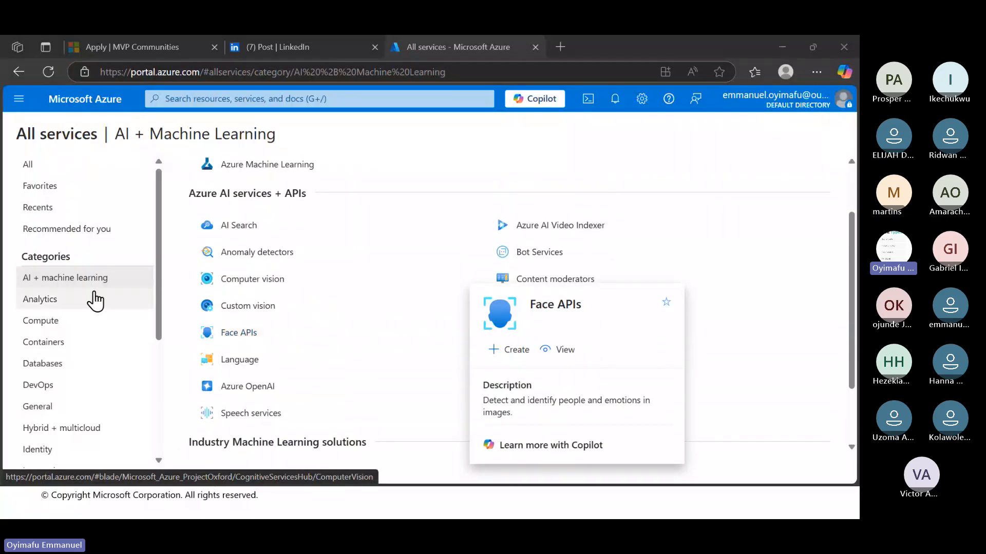
Display the Analytics services and look through the big data processing, data exploration and real-time analytics groups.
click(53, 306)
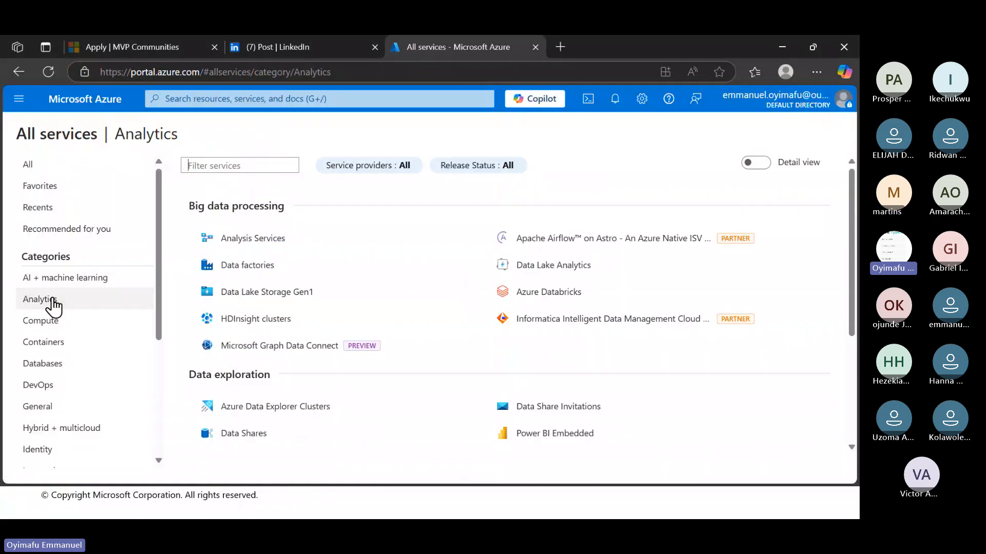
mouse_move(334, 276)
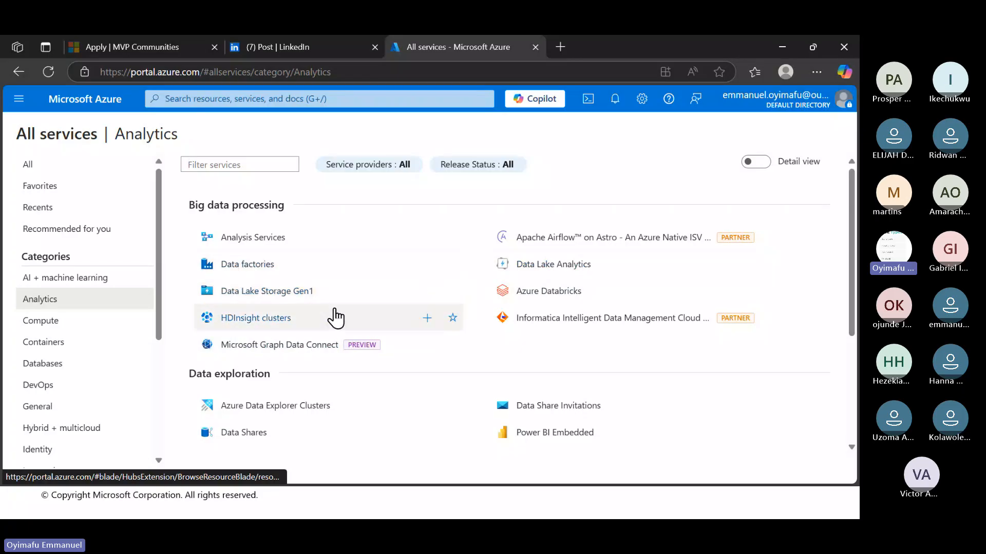
scroll(334, 317, down, 2)
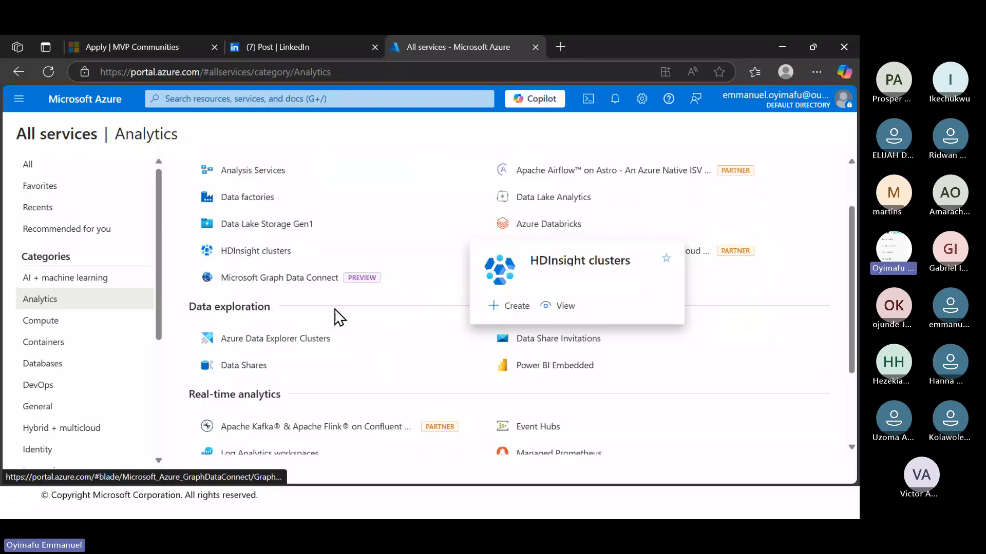
Display the Compute services and review the IaaS, PaaS and serverless groups, viewing the Azure Virtual Desktop description.
click(62, 322)
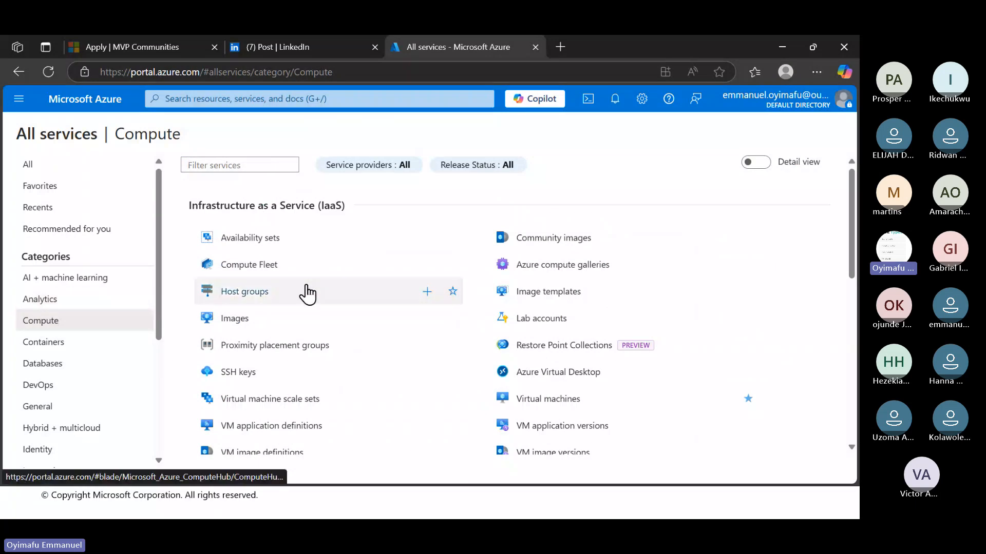
scroll(491, 327, down, 1)
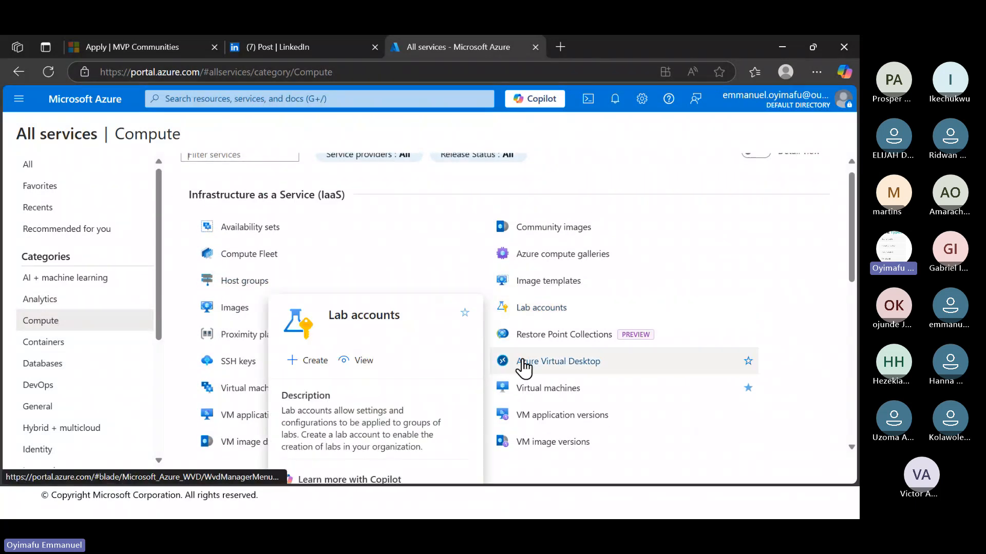
mouse_move(535, 386)
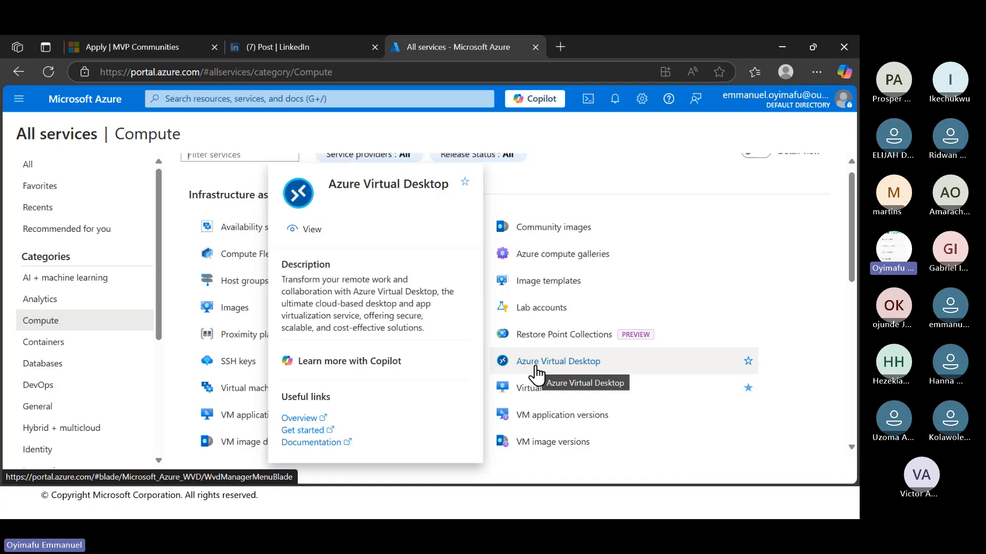
scroll(543, 406, down, 1)
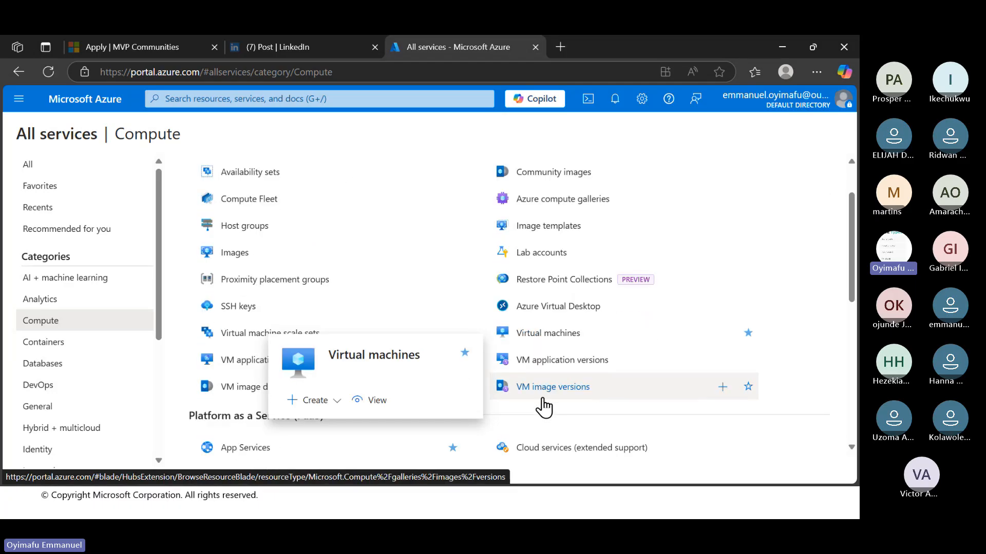
scroll(543, 406, down, 3)
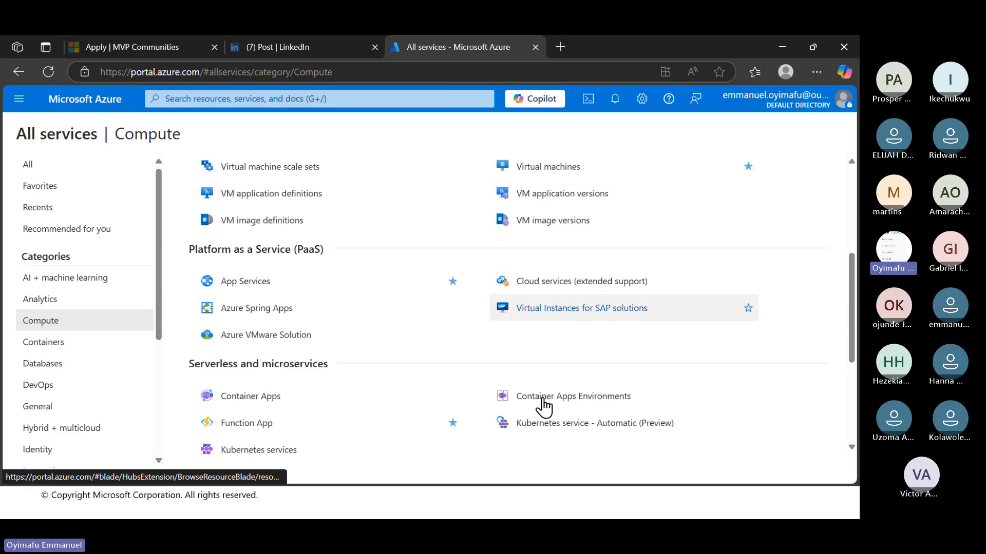
Display the Containers services and look through their groups, viewing the App Configuration description.
click(66, 341)
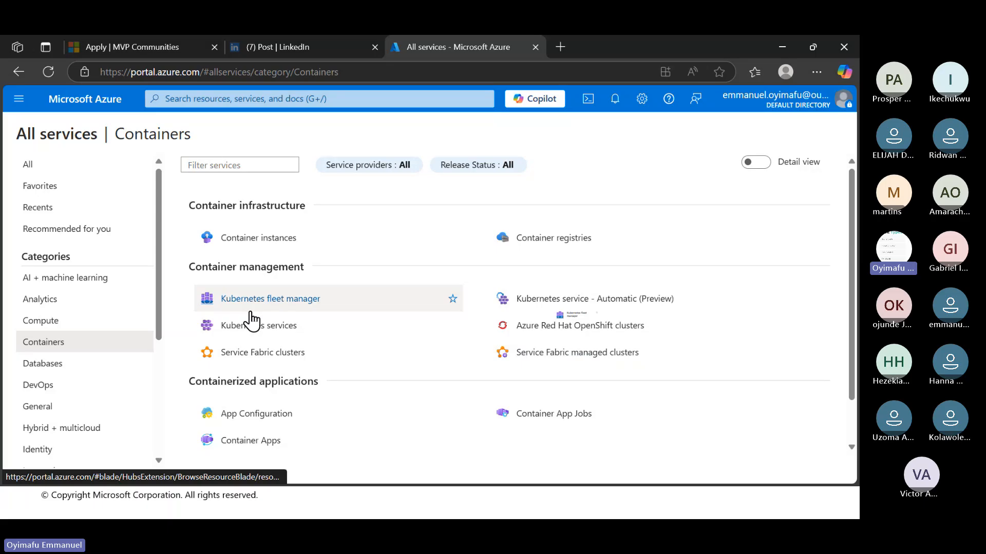
mouse_move(249, 308)
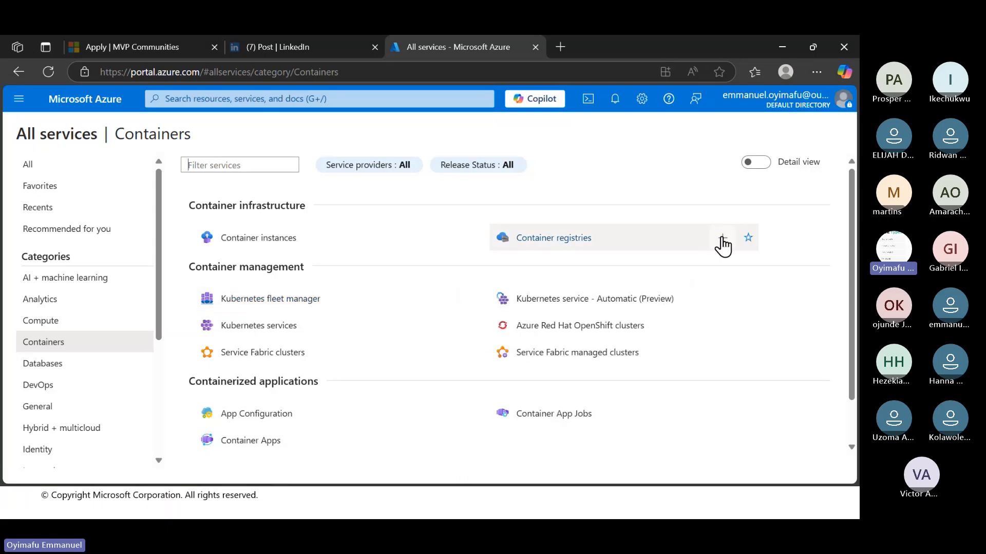
scroll(813, 307, down, 1)
scroll(812, 307, down, 1)
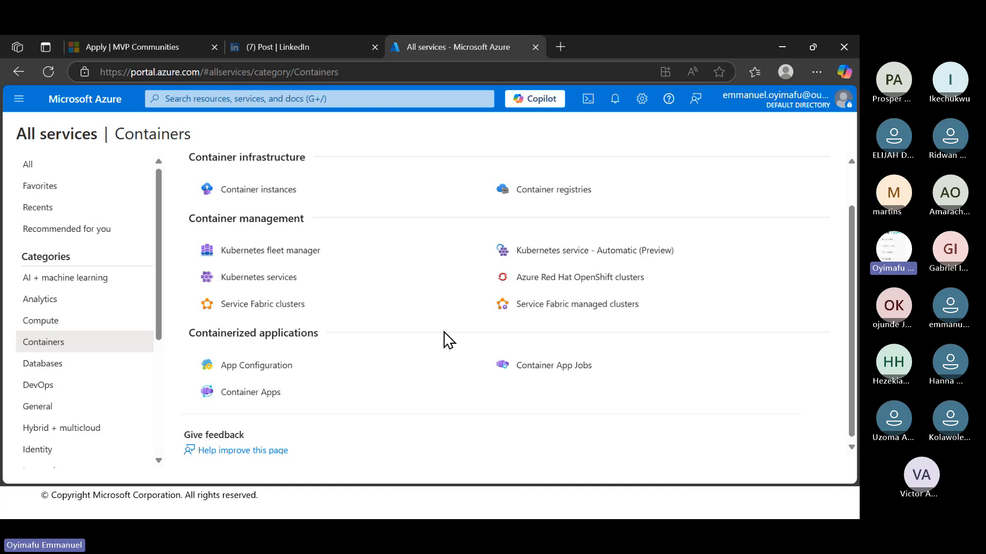
mouse_move(284, 367)
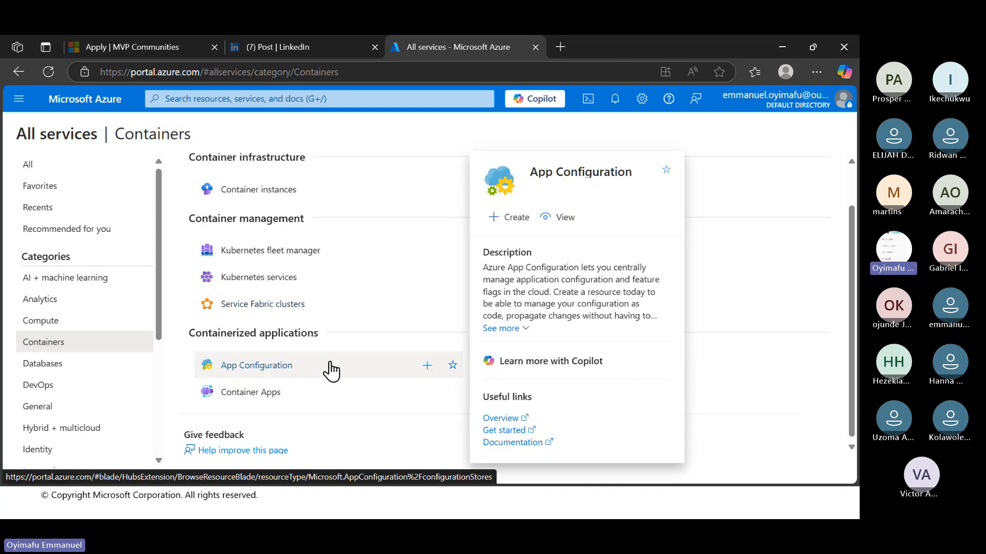
scroll(326, 367, up, 1)
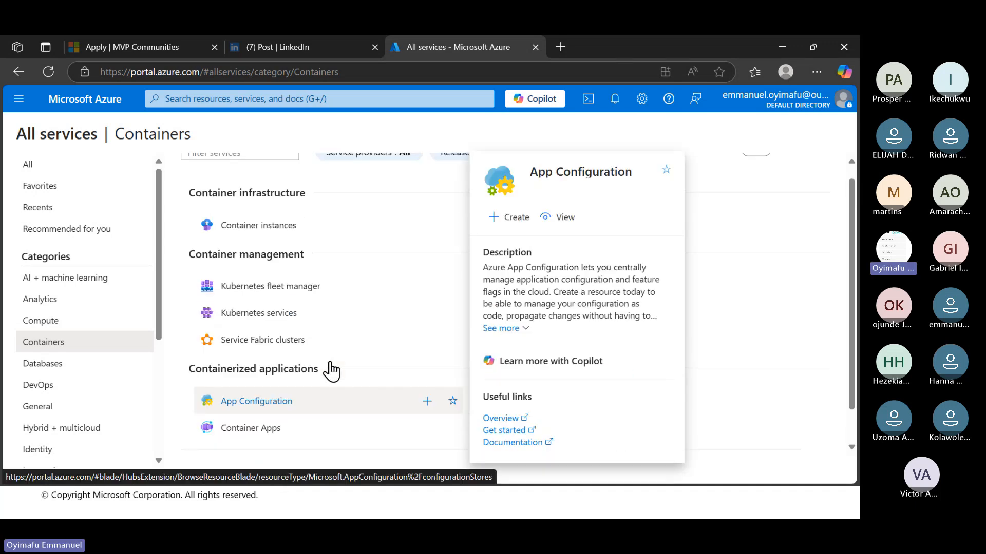
Display the Databases services and look through the application modernization and hybrid data services groups.
click(58, 366)
mouse_move(396, 341)
scroll(395, 341, down, 1)
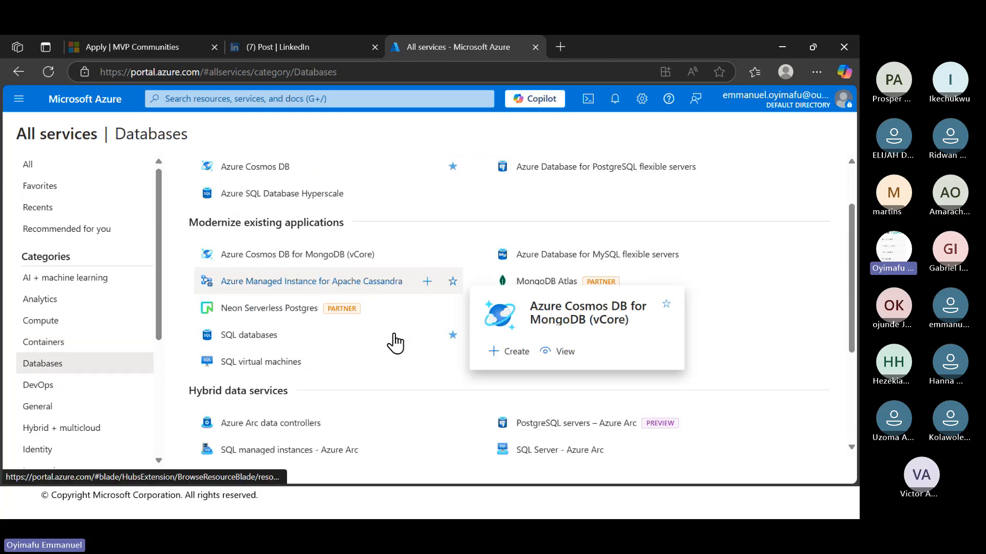
scroll(396, 338, down, 1)
Display the DevOps services and look through the DevOps tools, integration and monitoring groups.
click(45, 389)
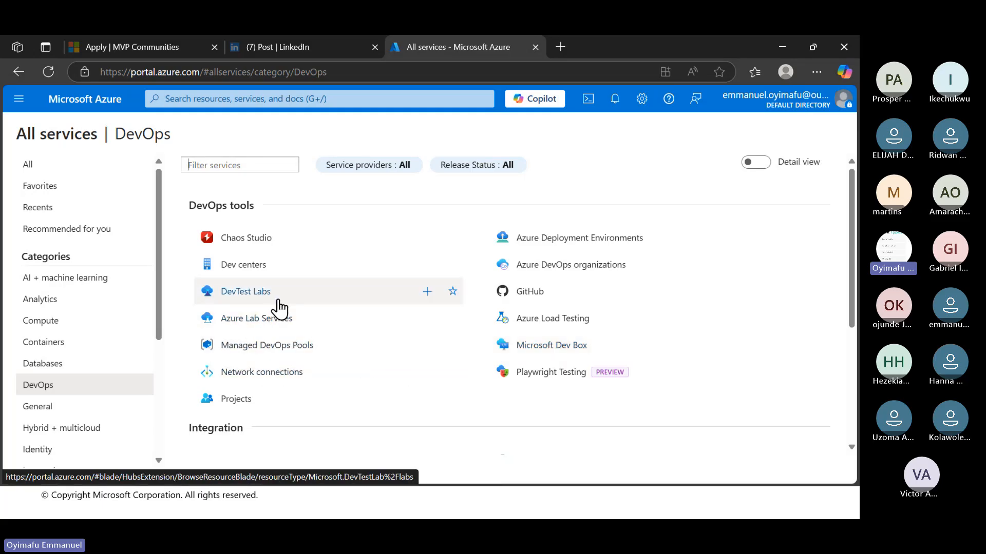
scroll(314, 349, down, 5)
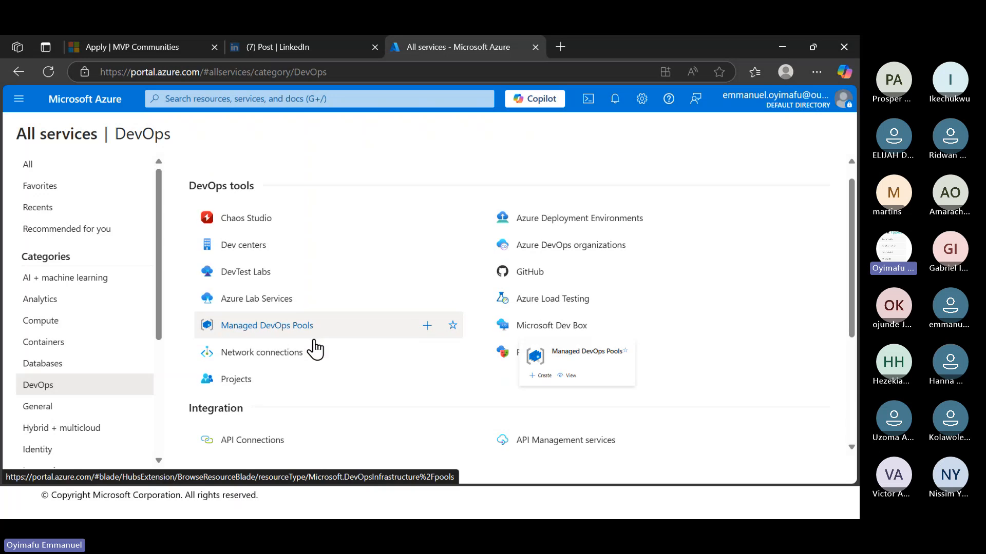
scroll(315, 349, down, 3)
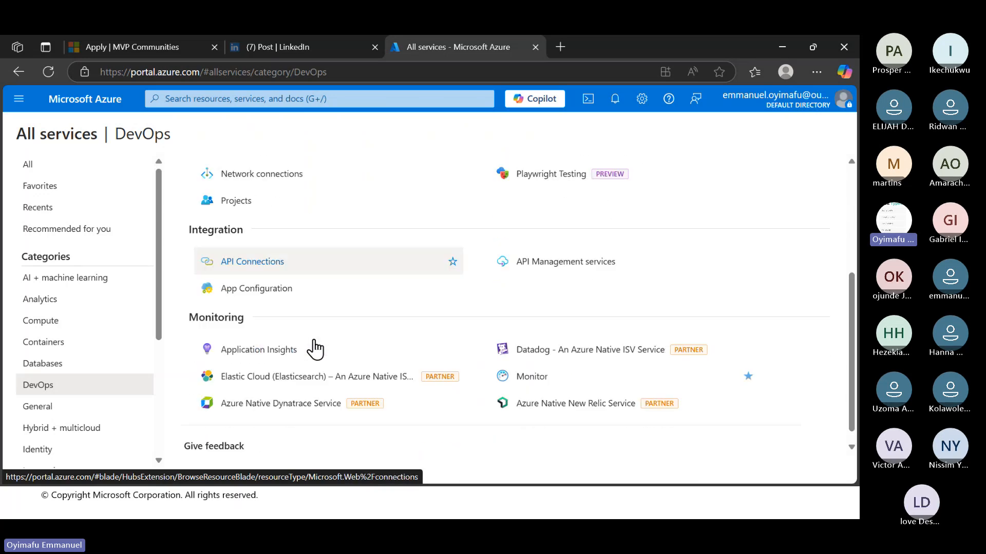
scroll(315, 349, up, 3)
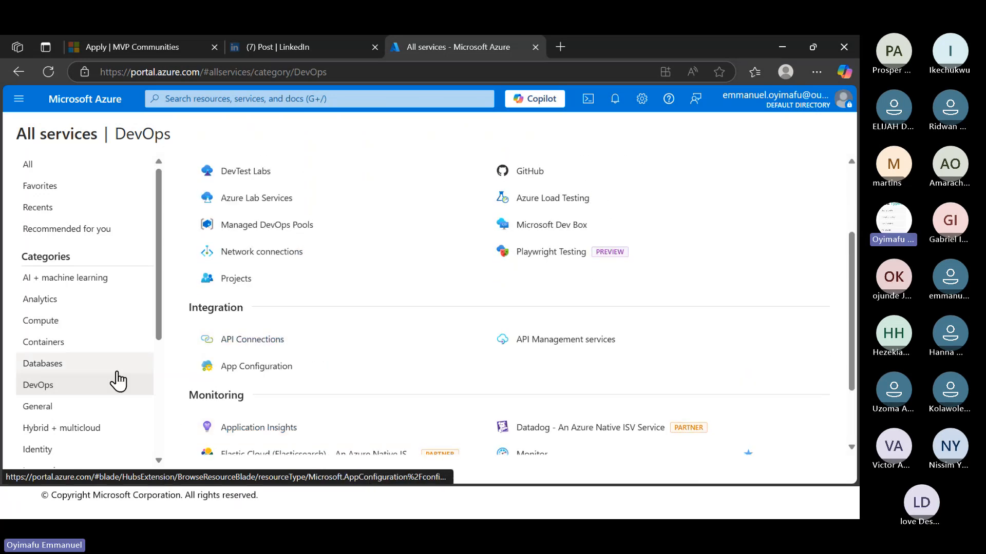
Display the Identity services and look through the identity management and the security and protection groups.
scroll(51, 416, down, 3)
scroll(52, 413, down, 1)
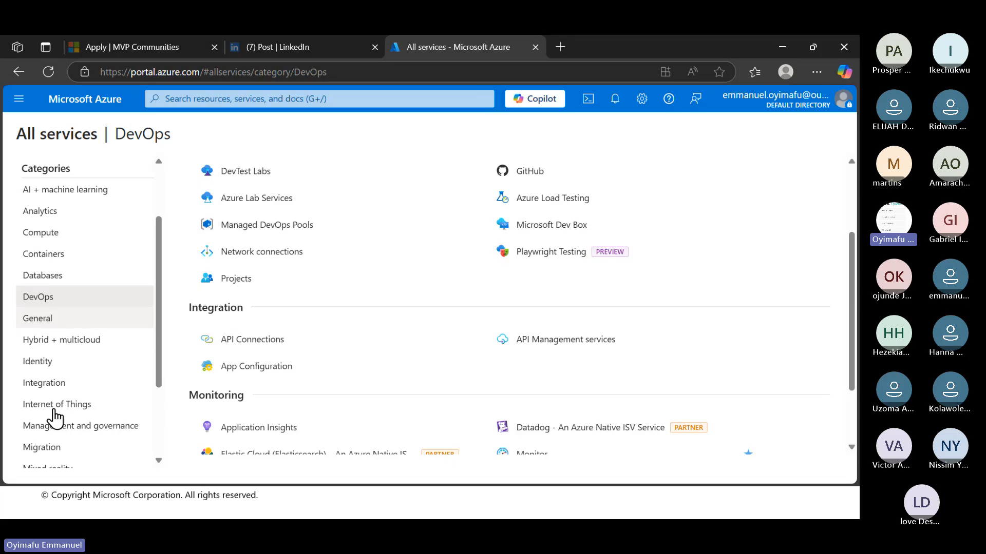
click(37, 360)
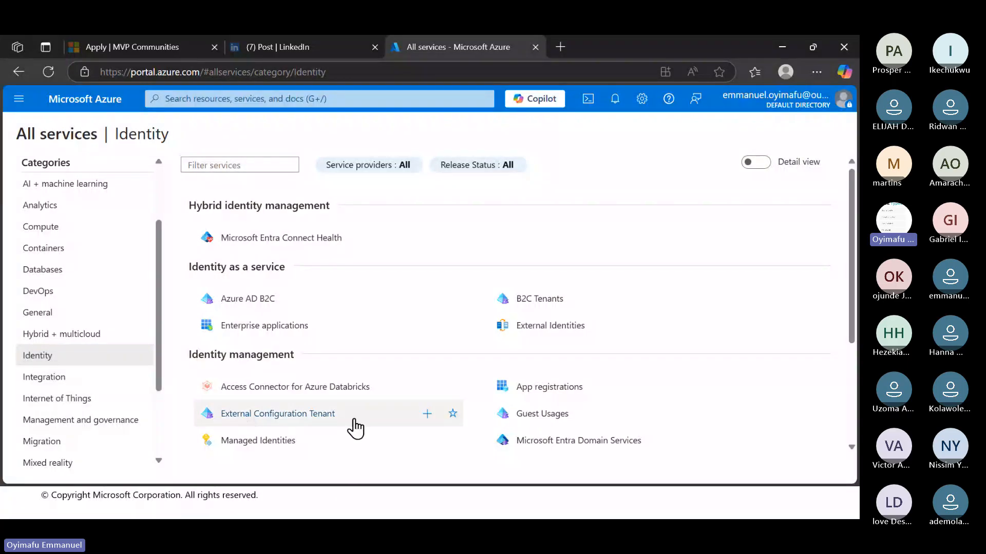
scroll(568, 423, down, 3)
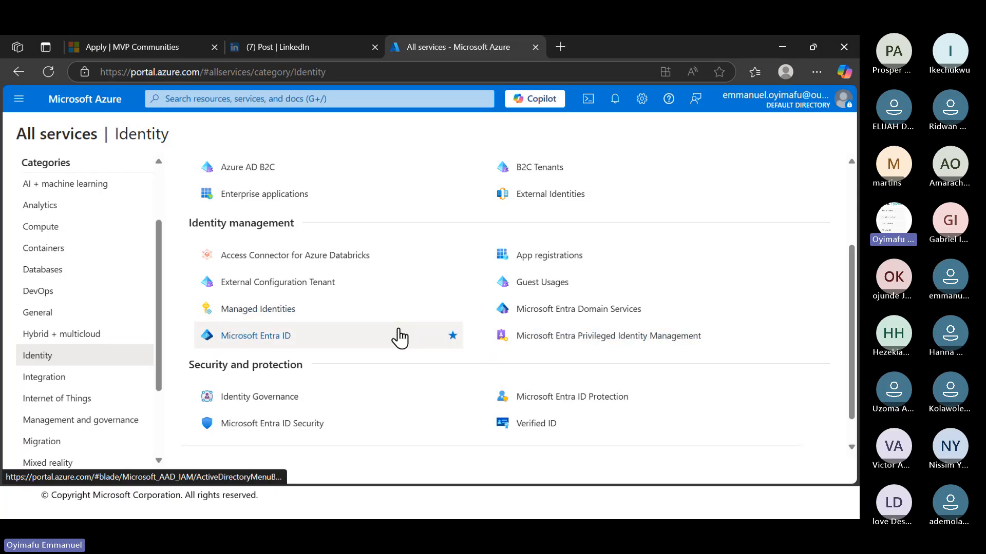
scroll(400, 337, down, 1)
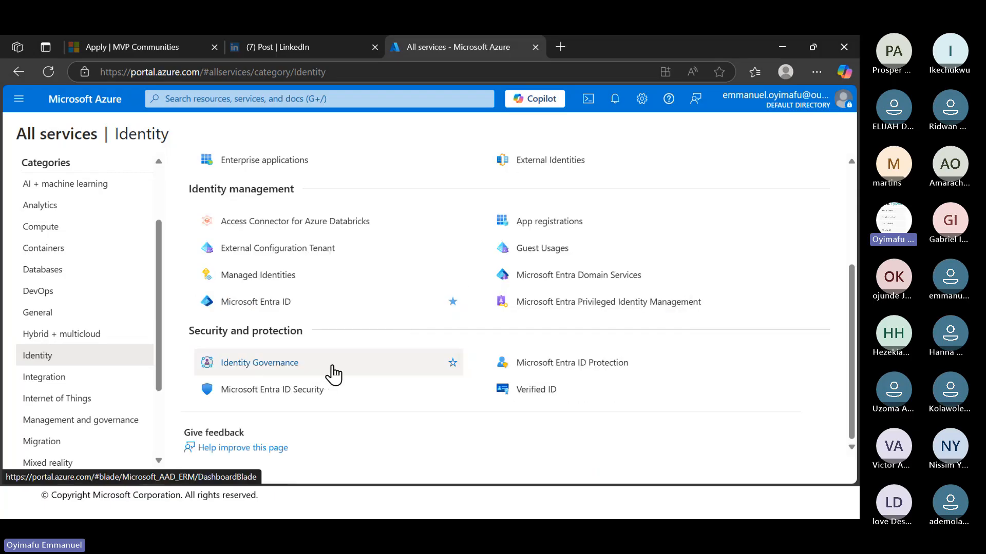
scroll(334, 374, up, 3)
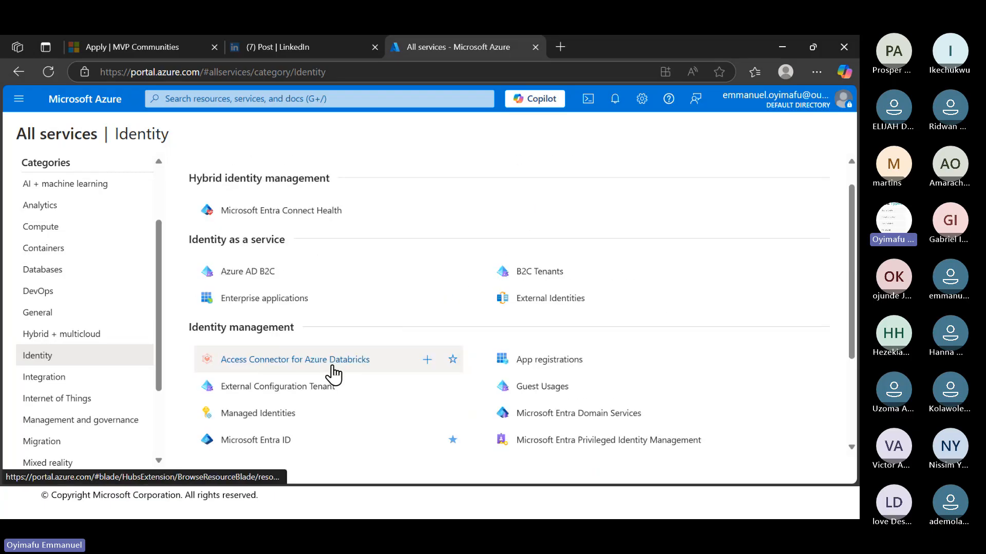
Display the General services and look through the resource management, billing, get started and support groups.
click(45, 313)
scroll(363, 349, down, 5)
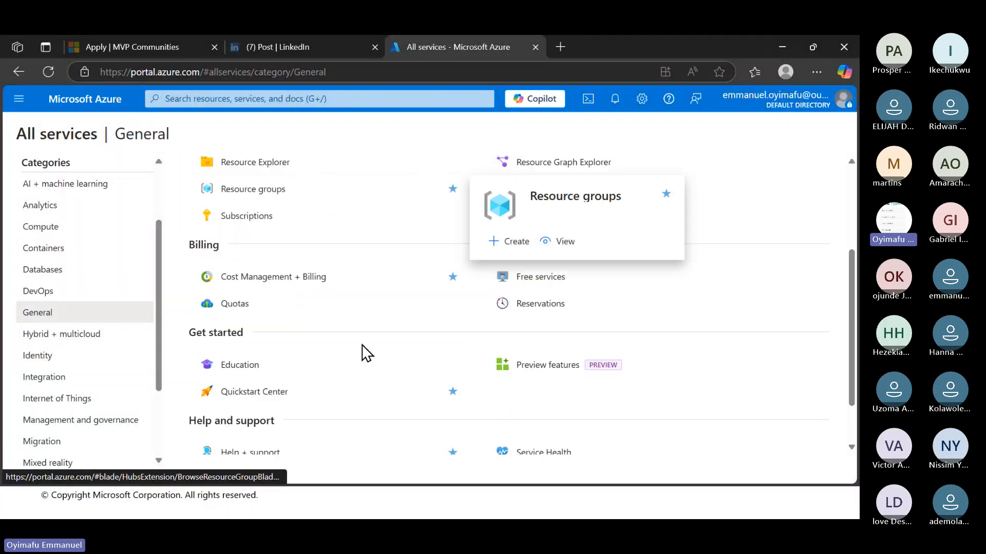
scroll(363, 352, up, 5)
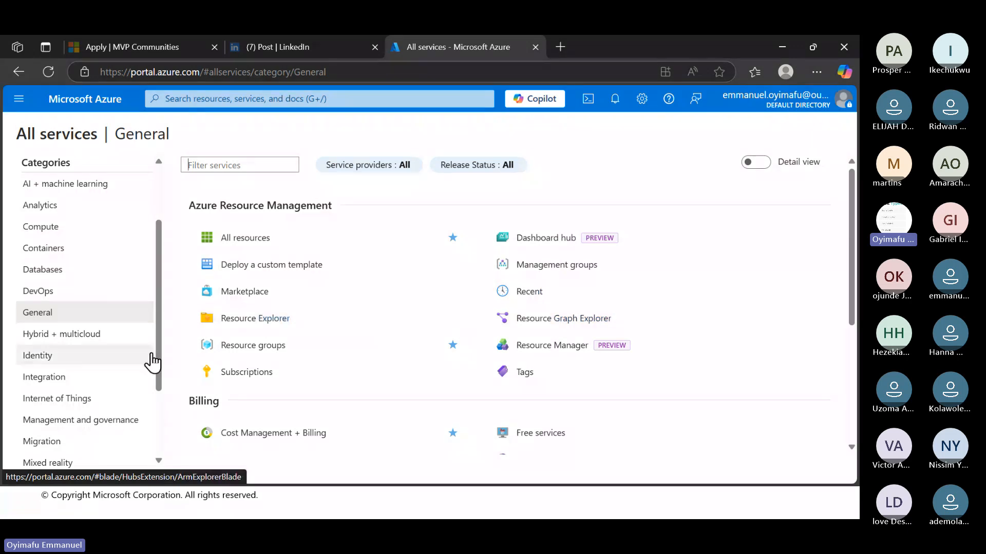
Display the Databases services again and return to the beginning of the category list.
click(42, 277)
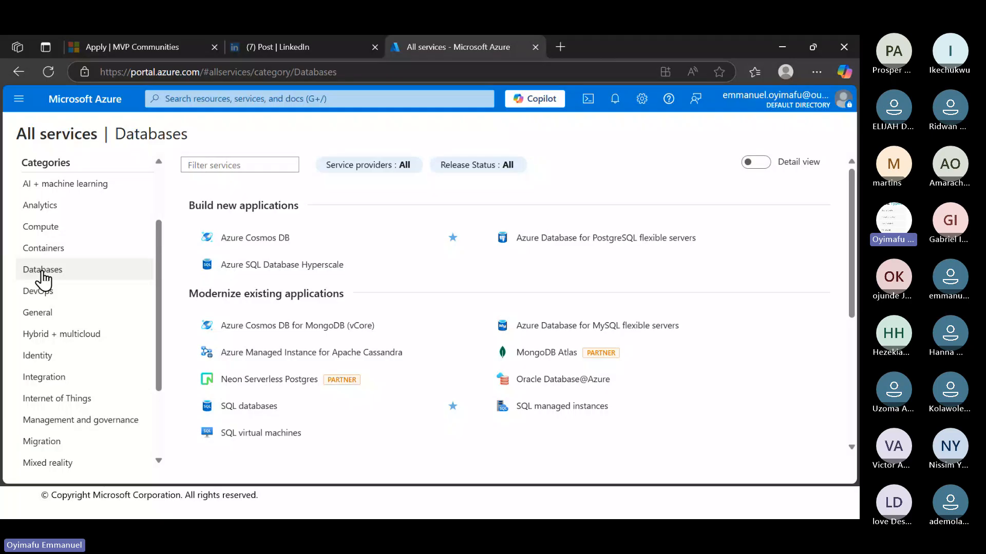
scroll(57, 311, up, 2)
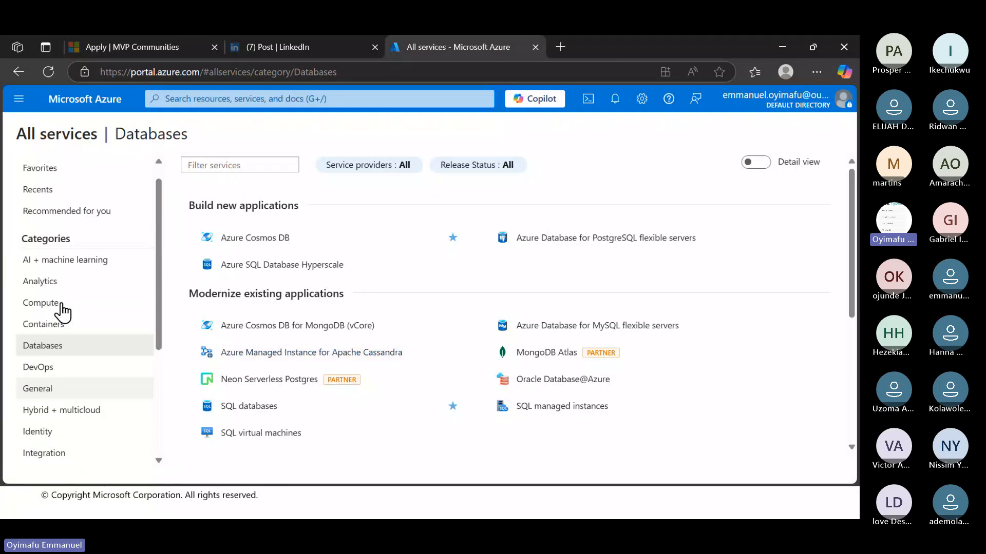
scroll(61, 310, up, 1)
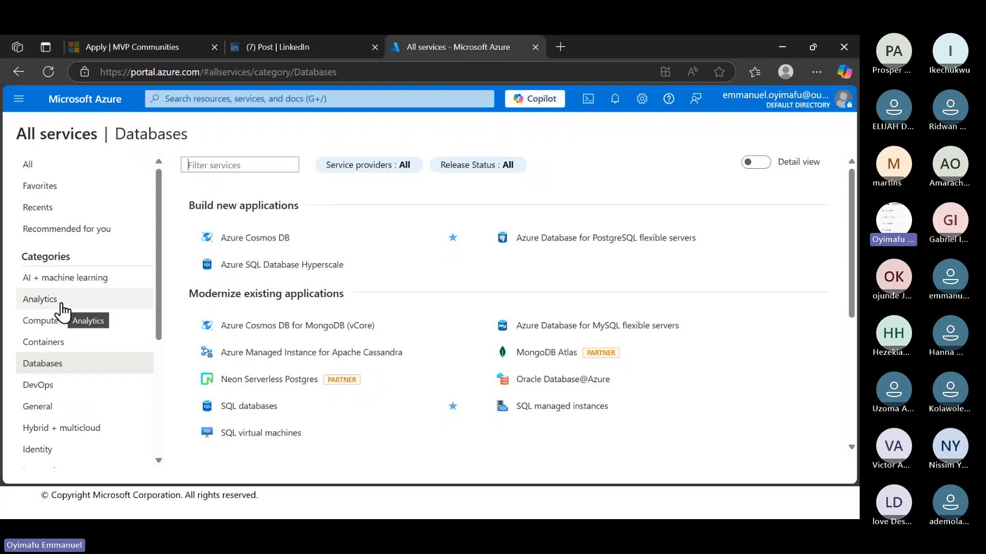
Bring up the Teams meeting window, mute and unmute the microphone, and minimize the meeting window.
mouse_move(462, 518)
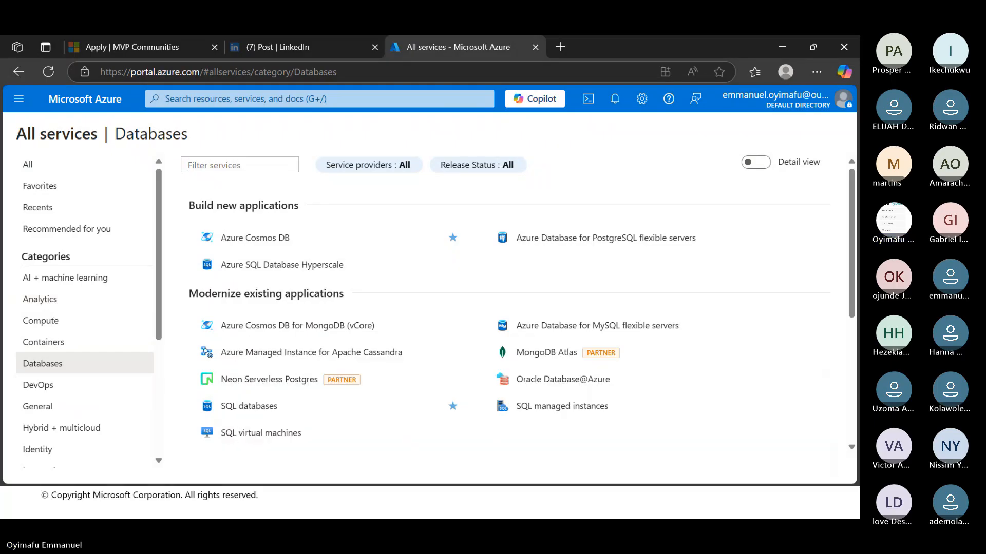
mouse_move(514, 503)
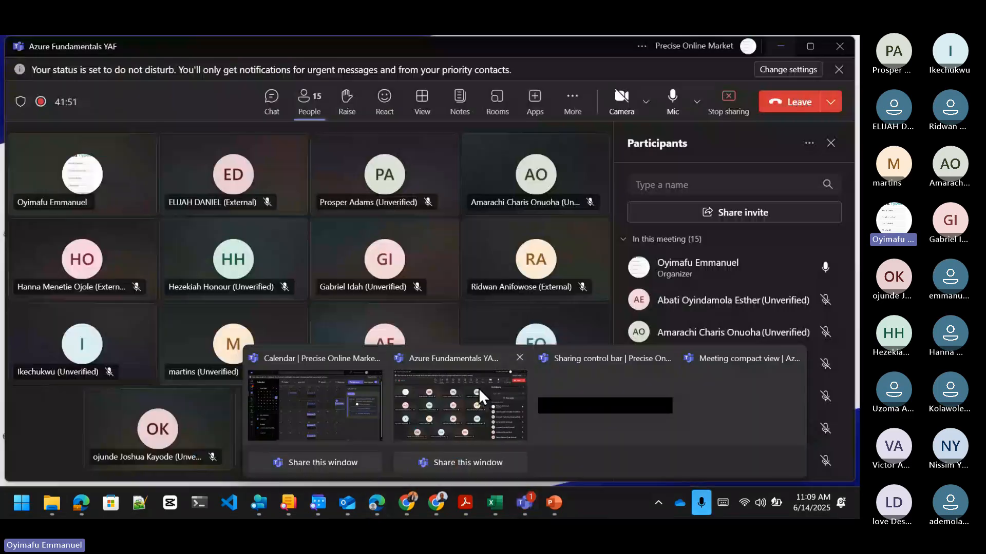
click(478, 388)
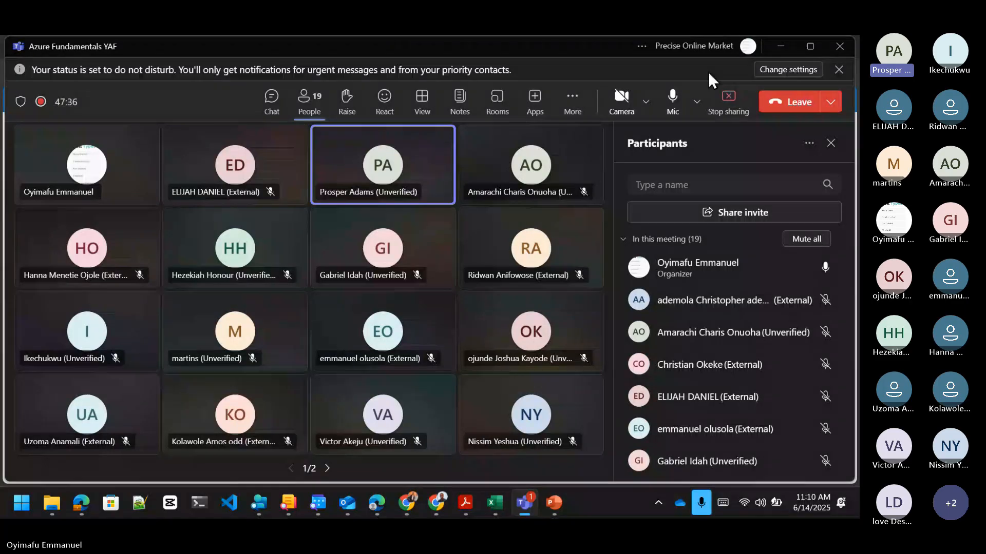
click(673, 108)
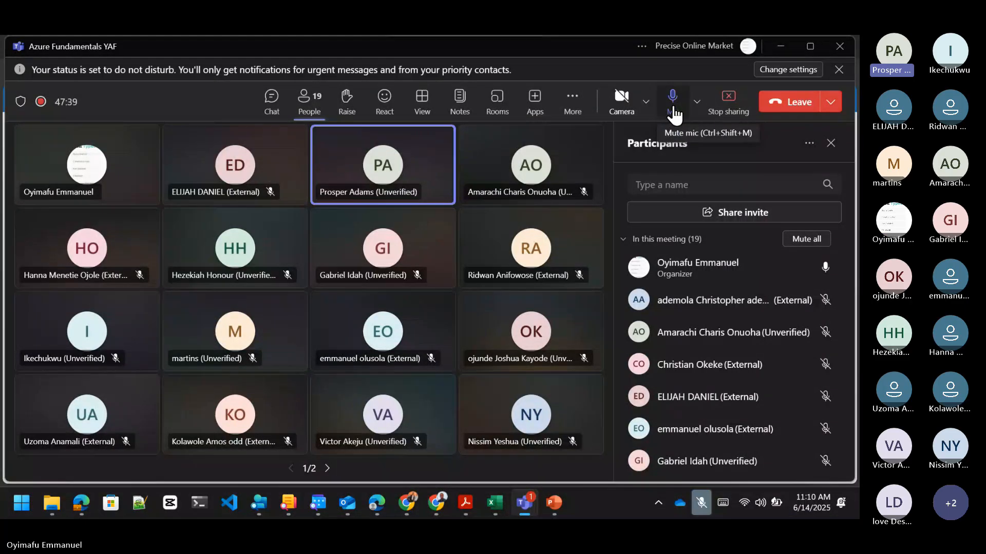
click(674, 107)
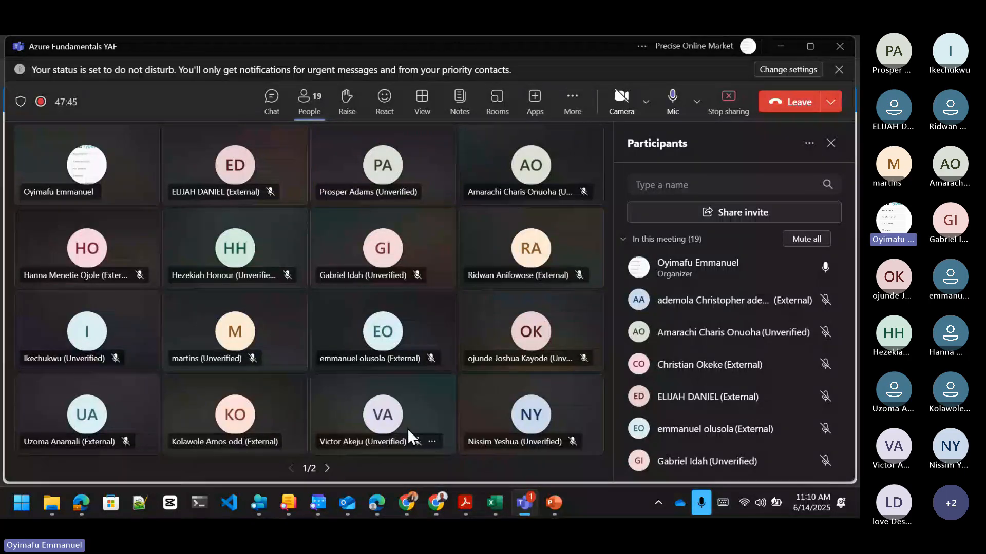
mouse_move(559, 505)
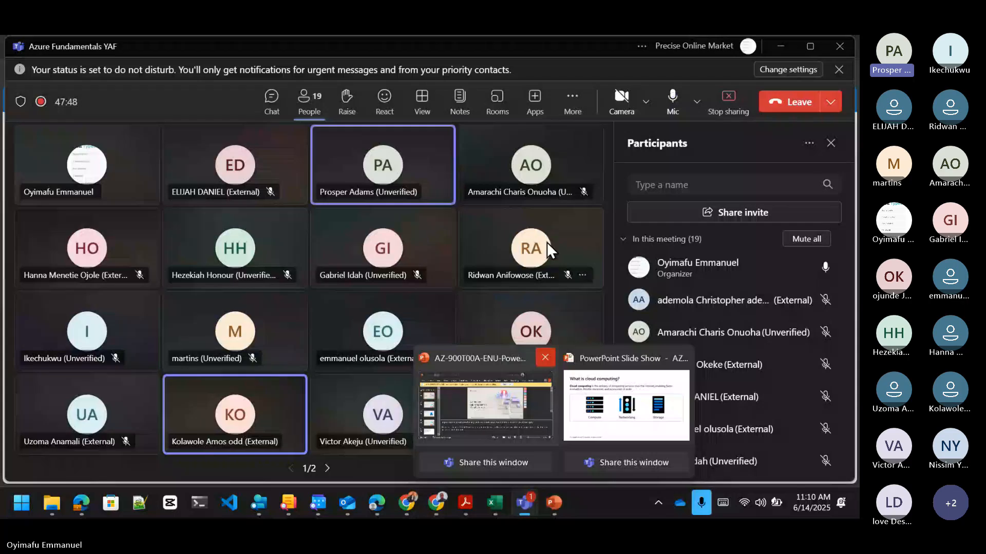
mouse_move(547, 242)
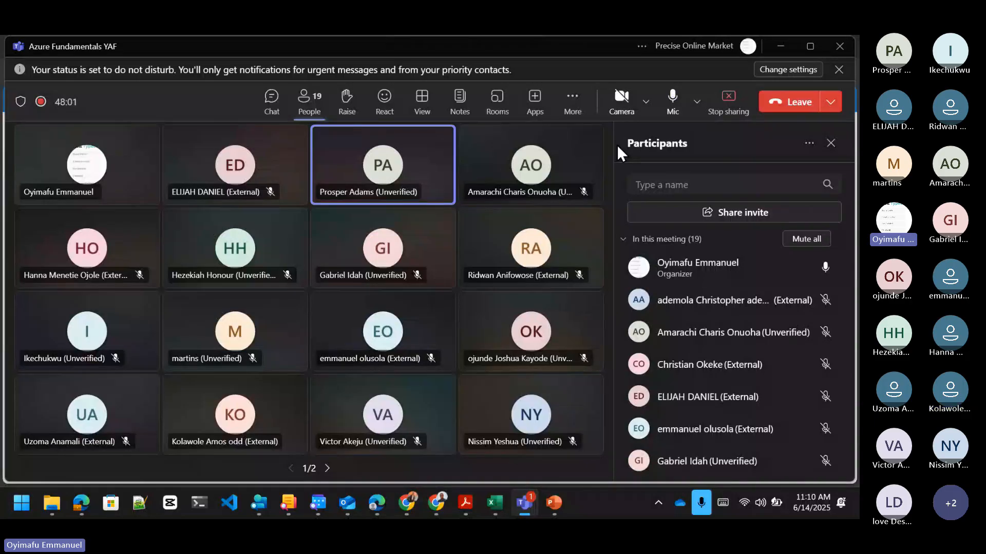
click(788, 45)
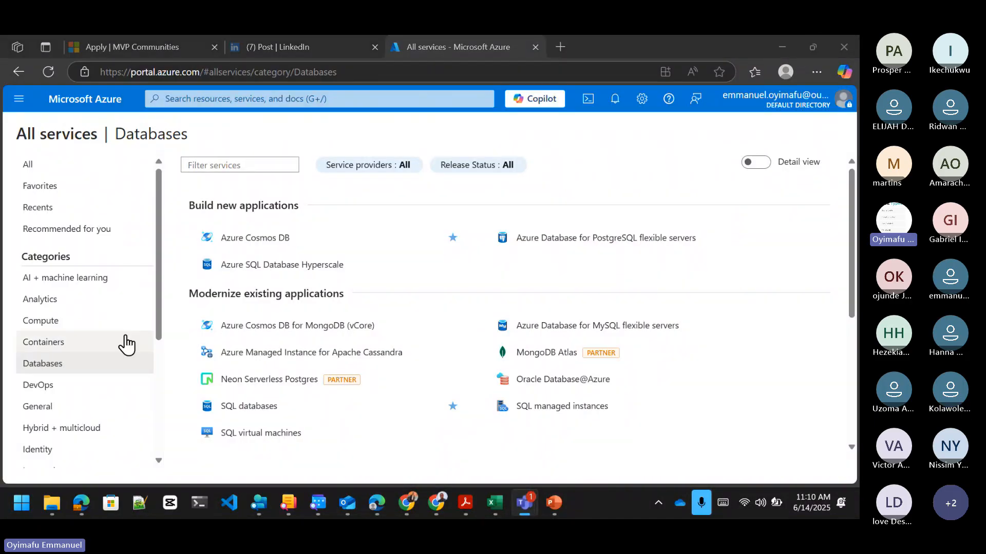
Return to the Azure portal home page and look through the recent resources list.
click(100, 109)
scroll(226, 409, down, 6)
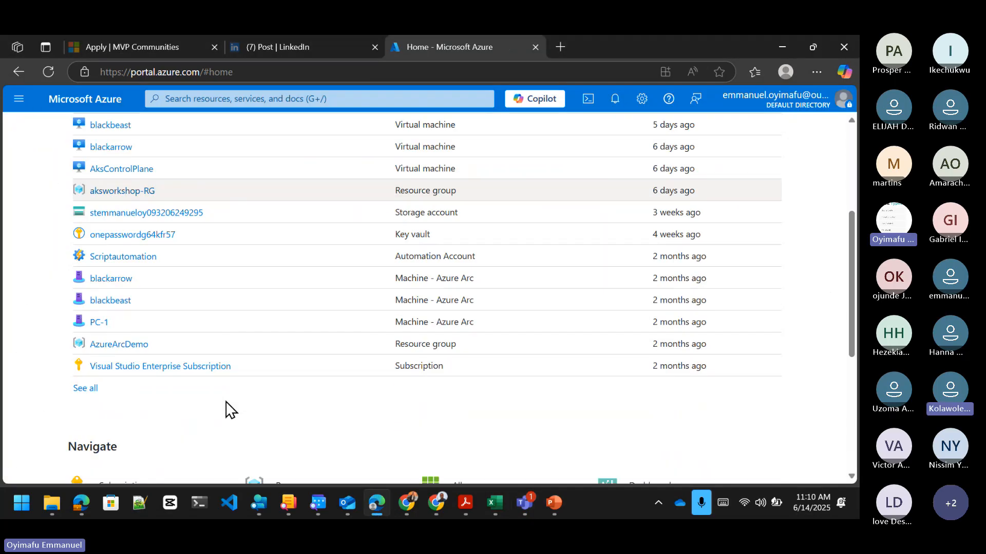
scroll(227, 410, up, 10)
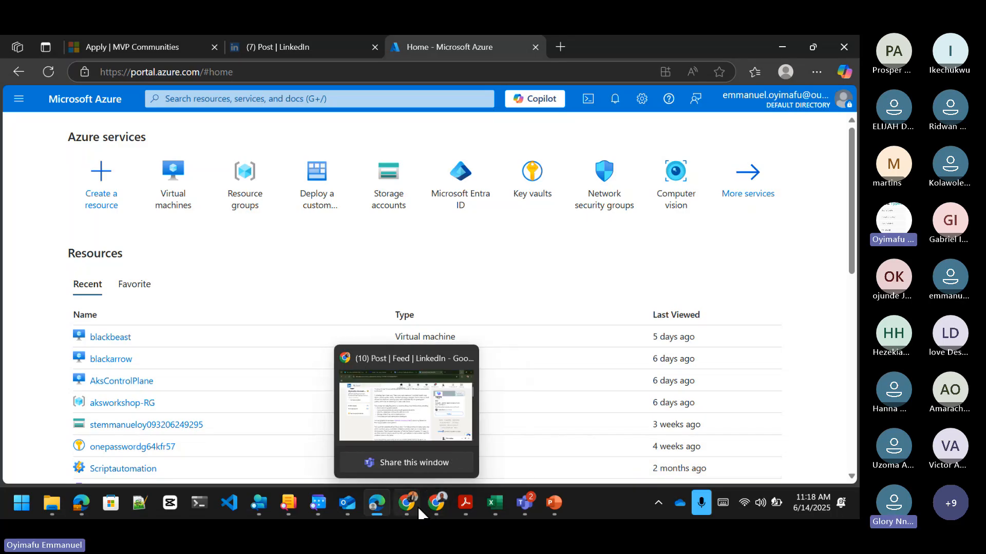
Switch to WhatsApp Web and open the Tech Starts Center group through the invite link sent in the most recent chat.
mouse_move(383, 514)
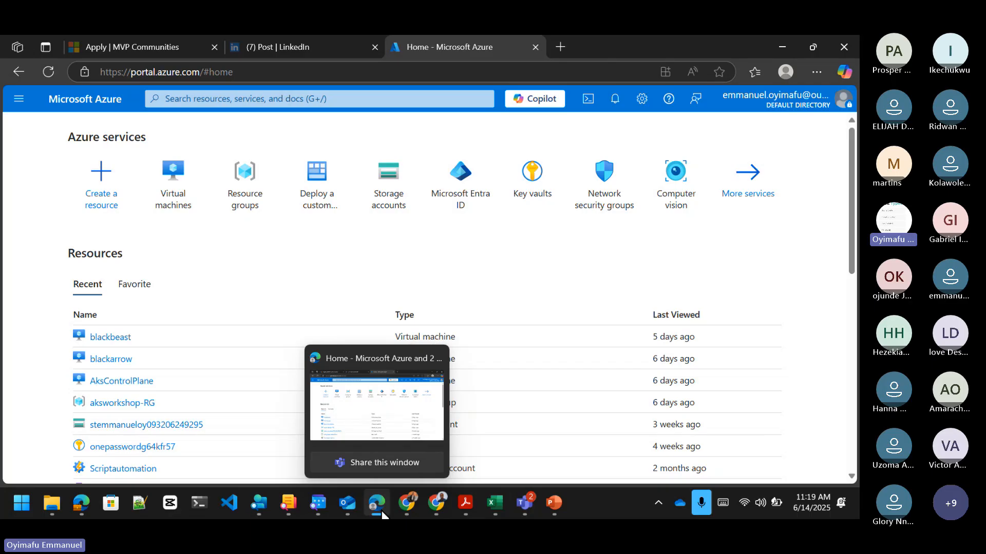
click(418, 503)
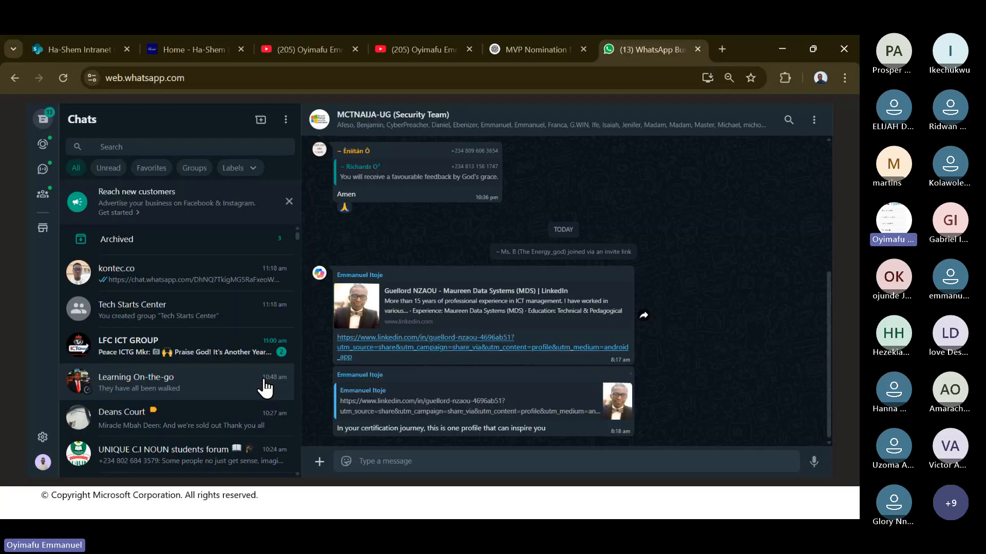
click(189, 275)
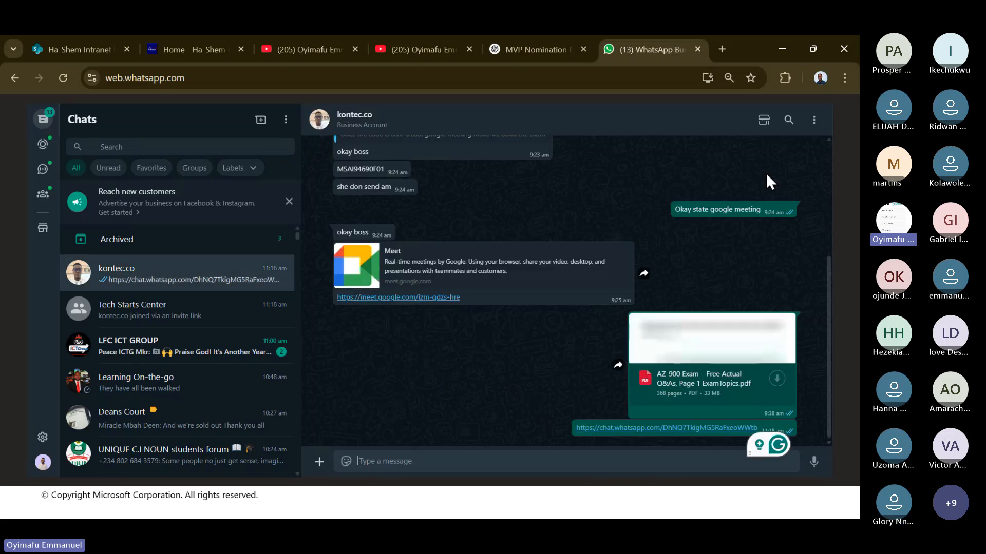
right_click(618, 423)
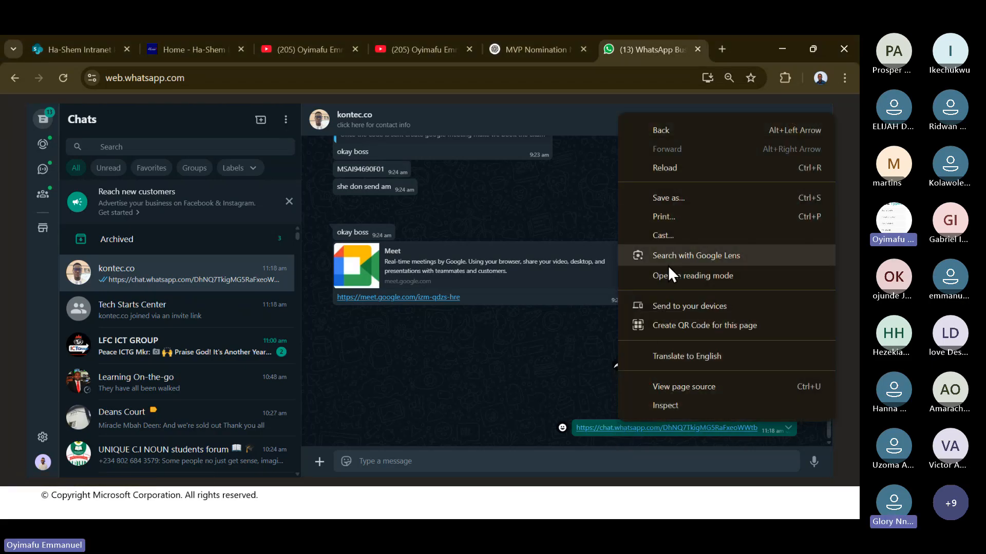
click(623, 426)
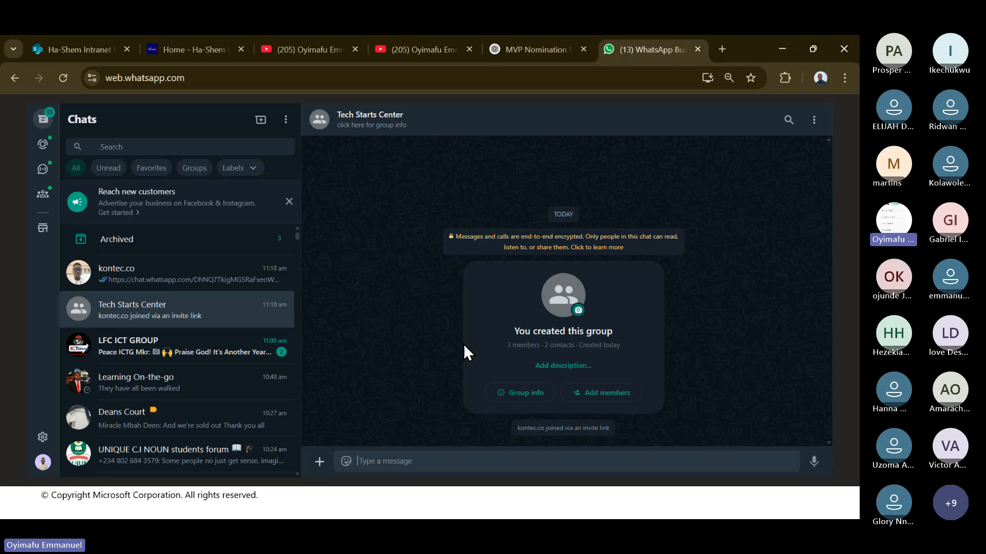
click(154, 283)
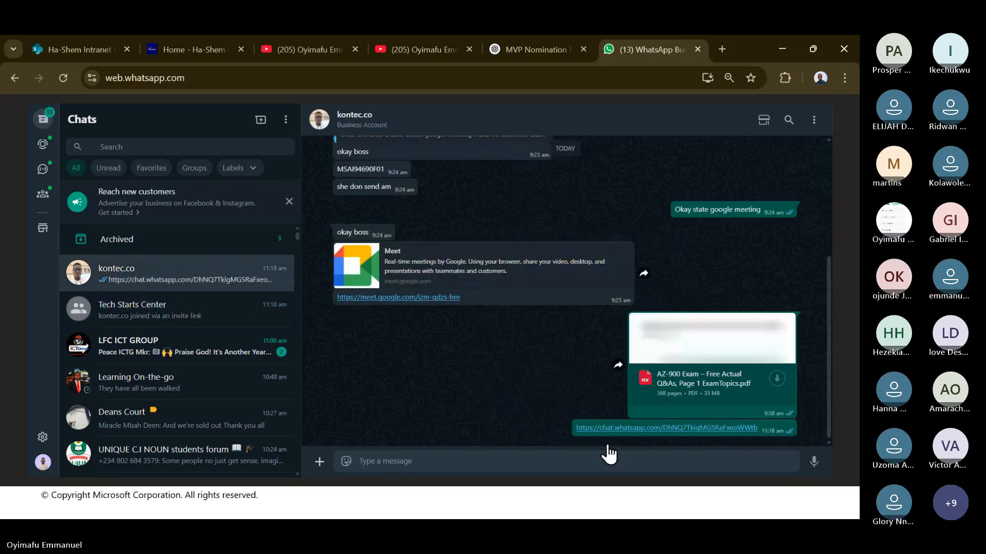
click(664, 430)
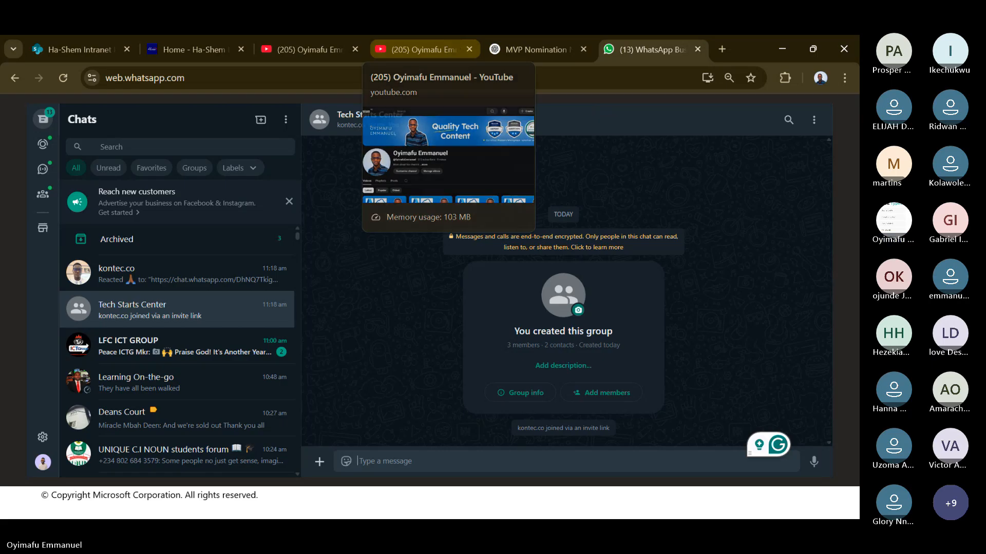
Switch to the Teams meeting window and stop sharing the screen.
mouse_move(531, 507)
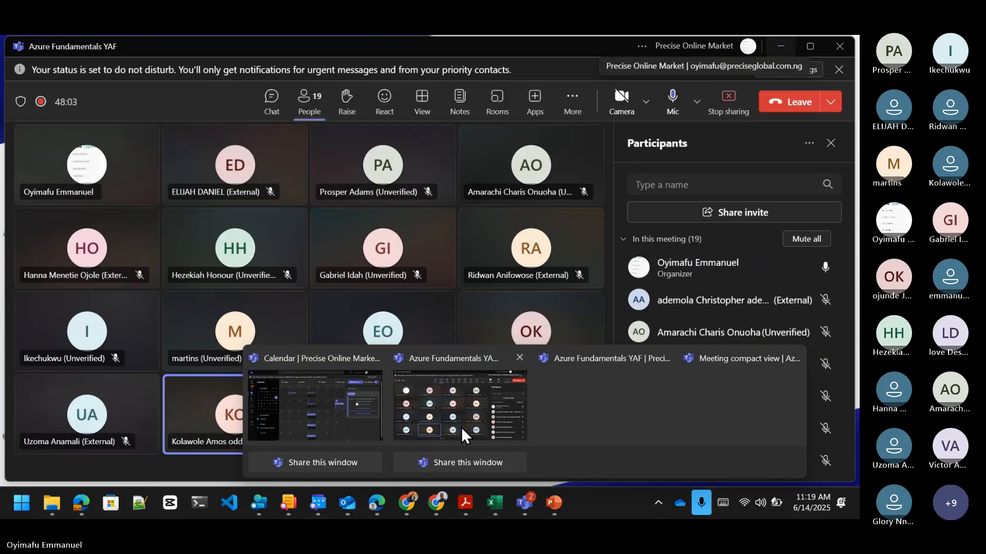
click(461, 427)
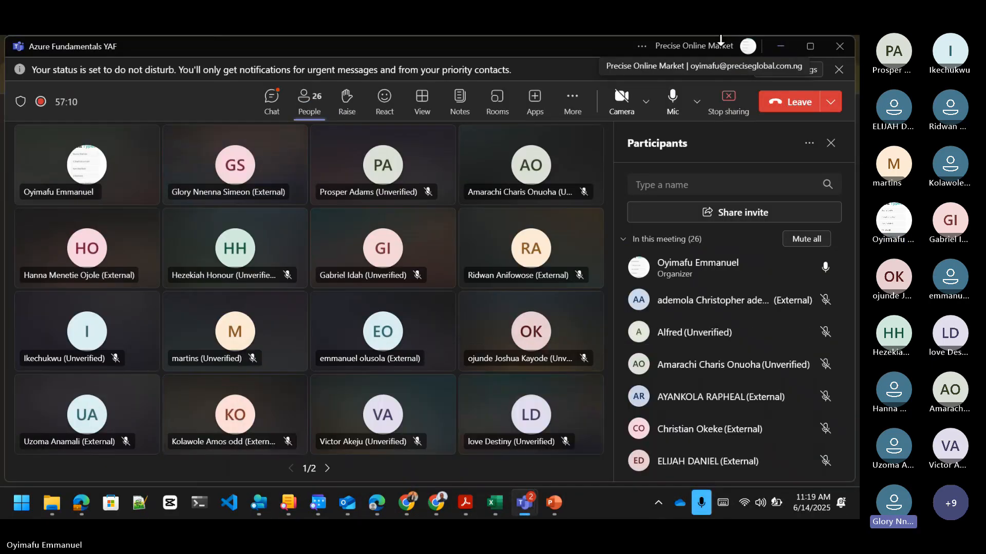
click(728, 102)
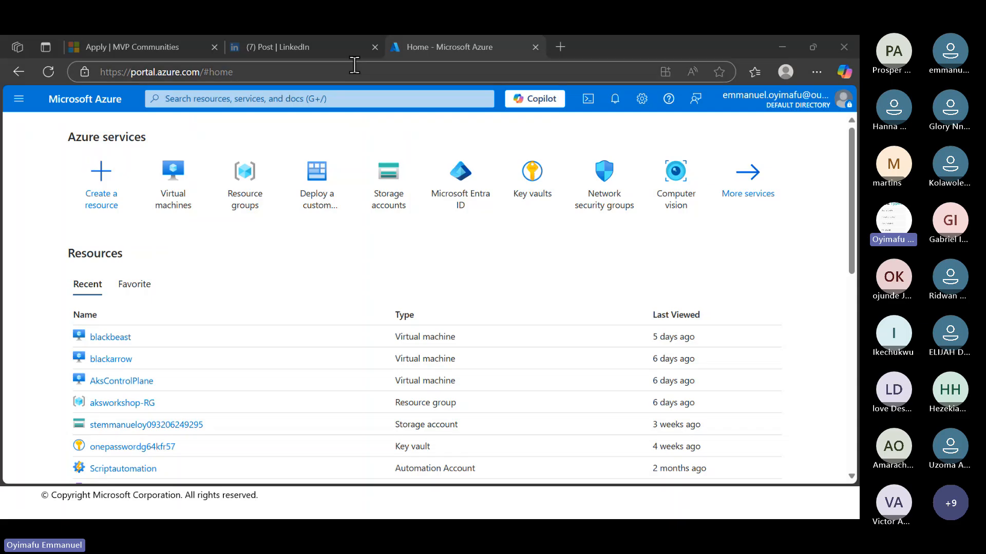
Open portal.azure.com in a new browser tab and close the older Azure portal tab.
click(475, 47)
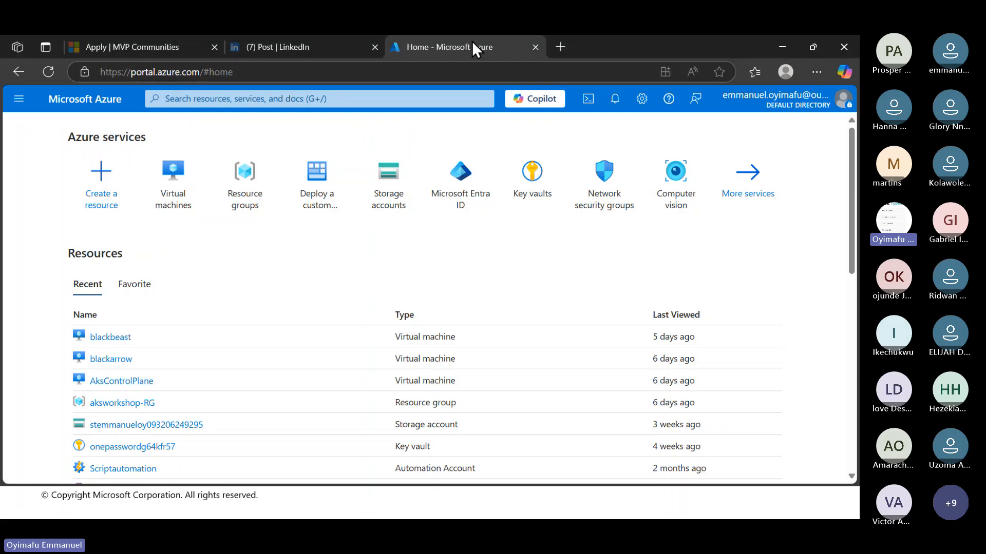
click(564, 51)
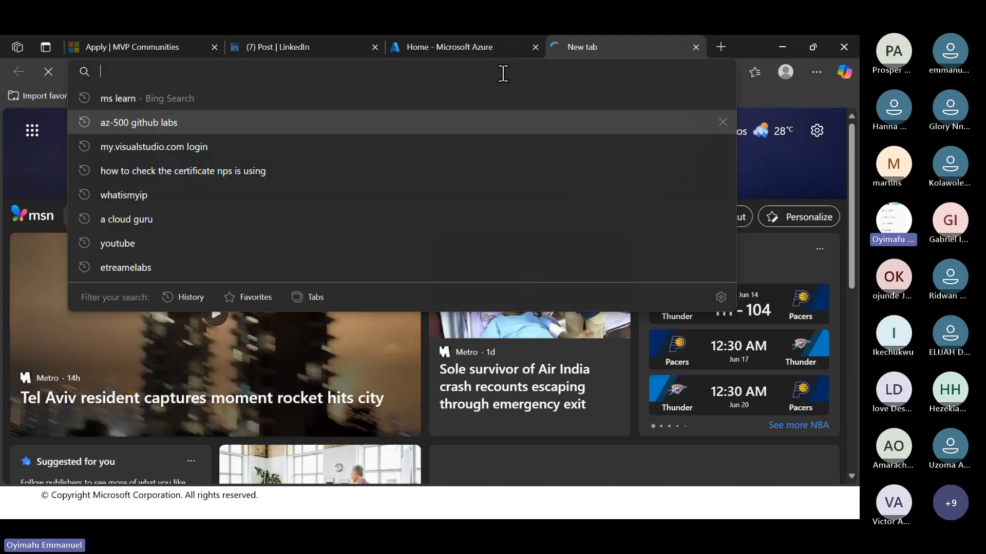
text(porta)
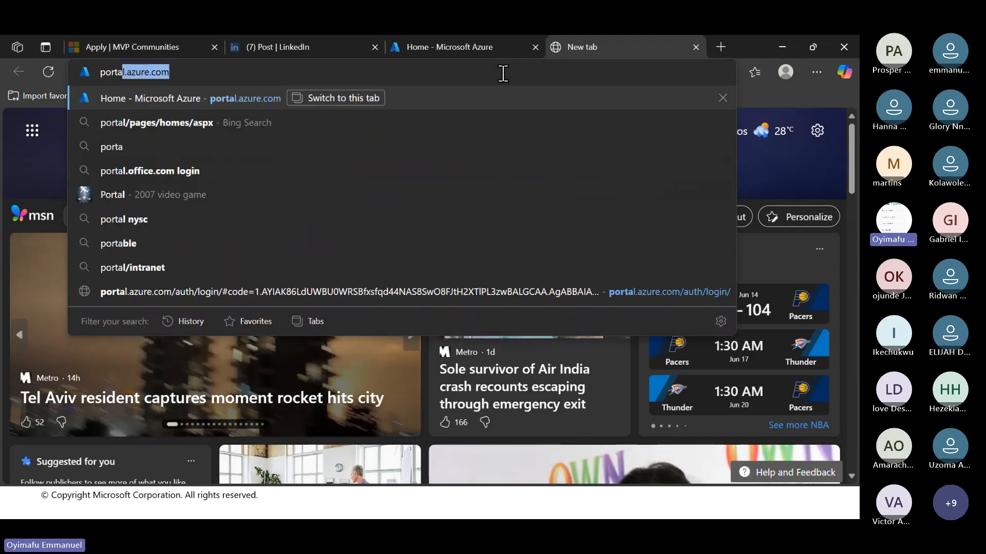
text(l.azur)
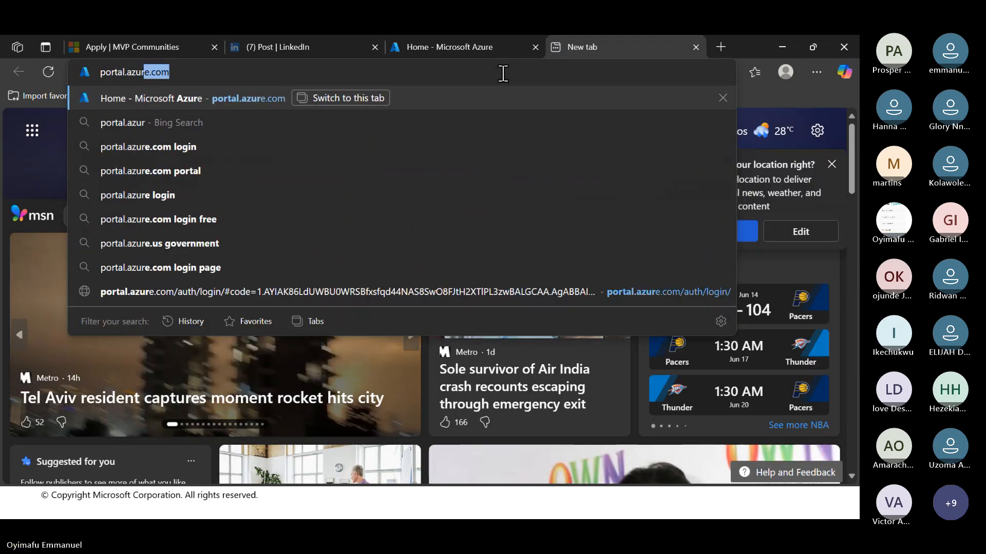
text(e.co)
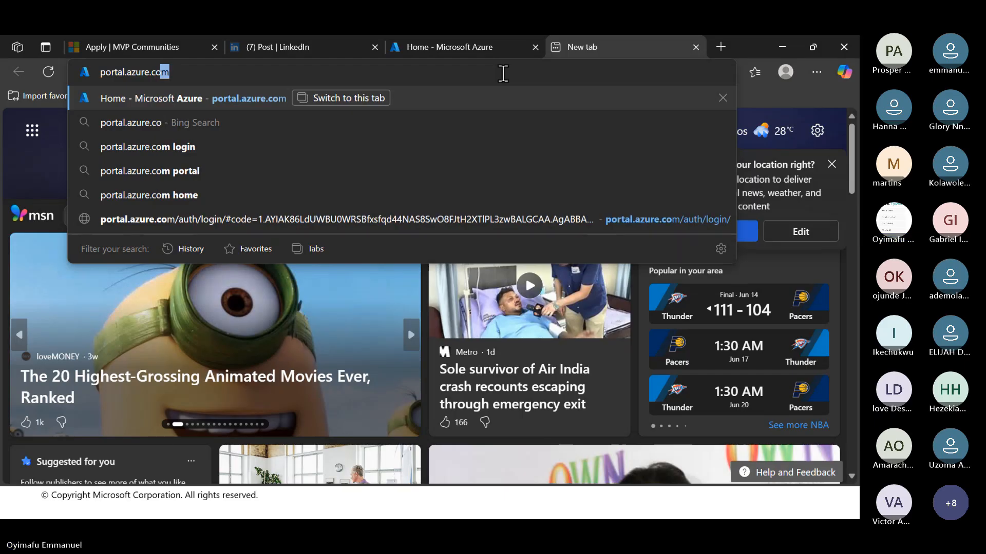
key(Return)
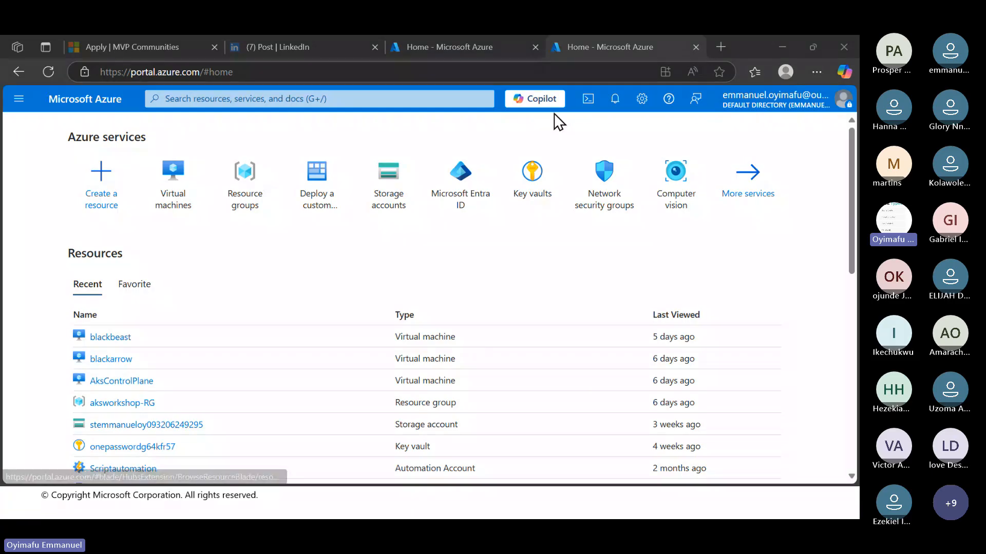
click(535, 47)
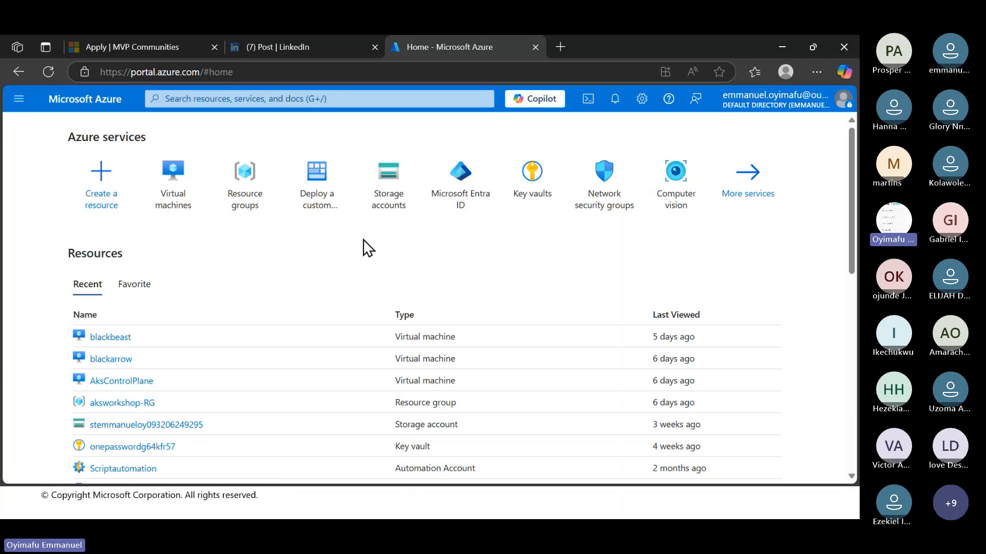
Start a new resource group from the resource groups list and place the cursor in its name field.
click(247, 195)
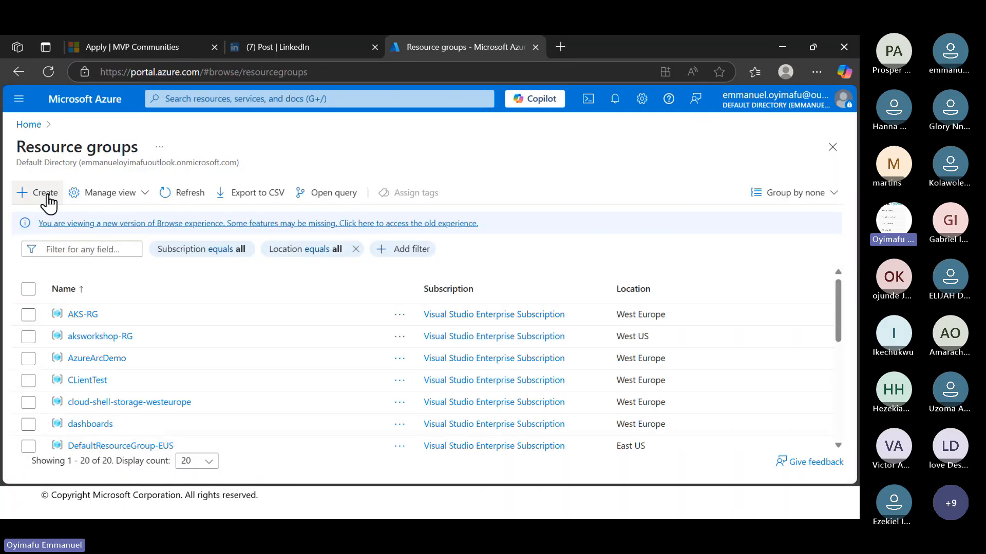
click(46, 195)
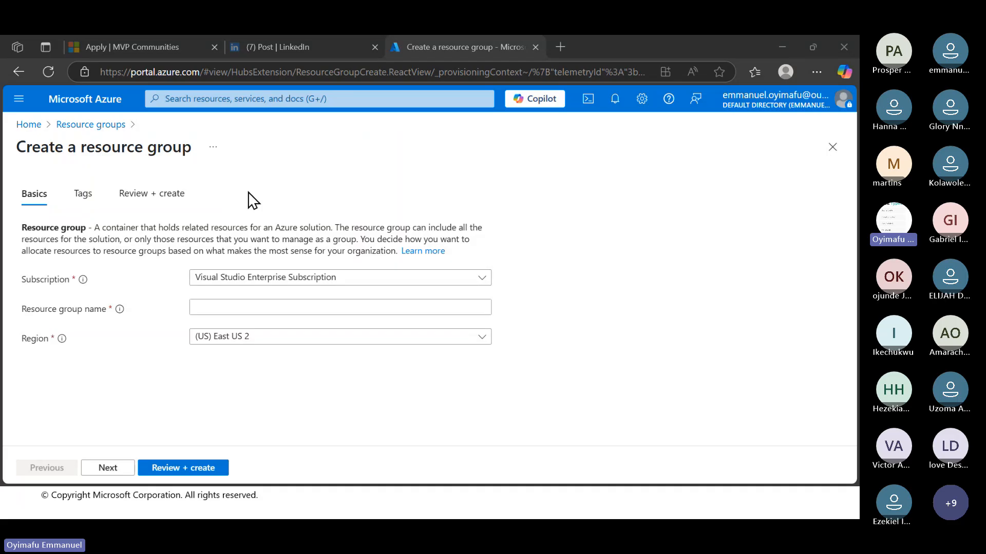
click(222, 307)
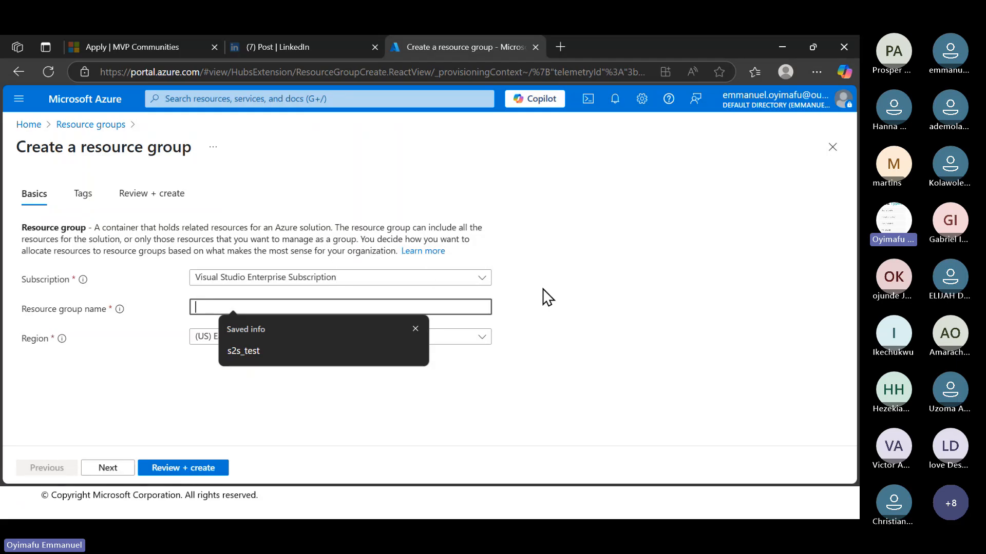
click(565, 298)
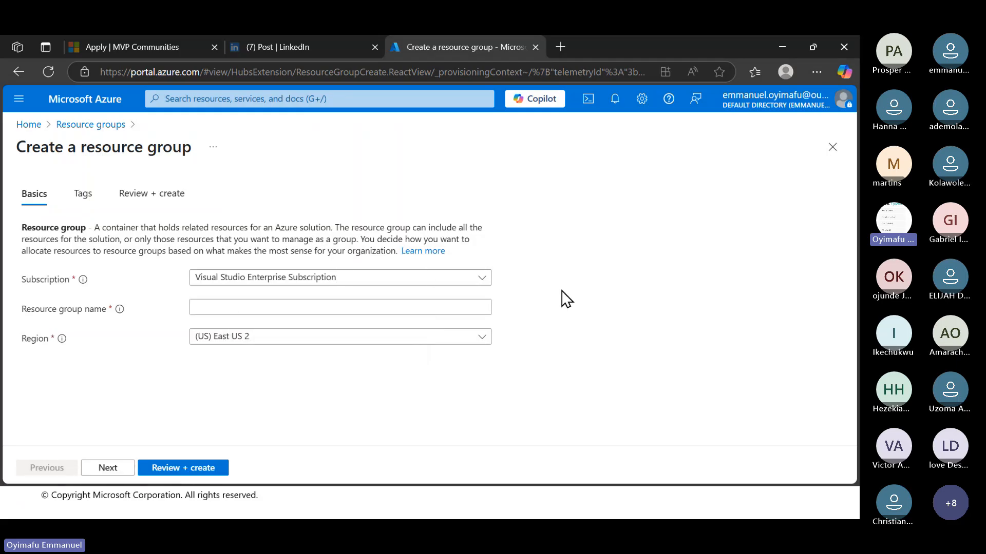
click(465, 303)
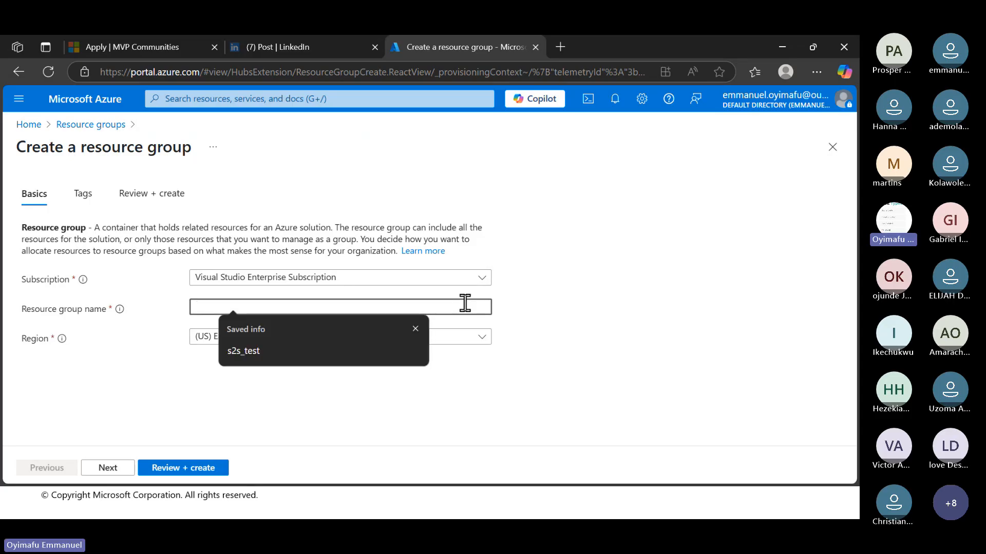
text(cloudco,)
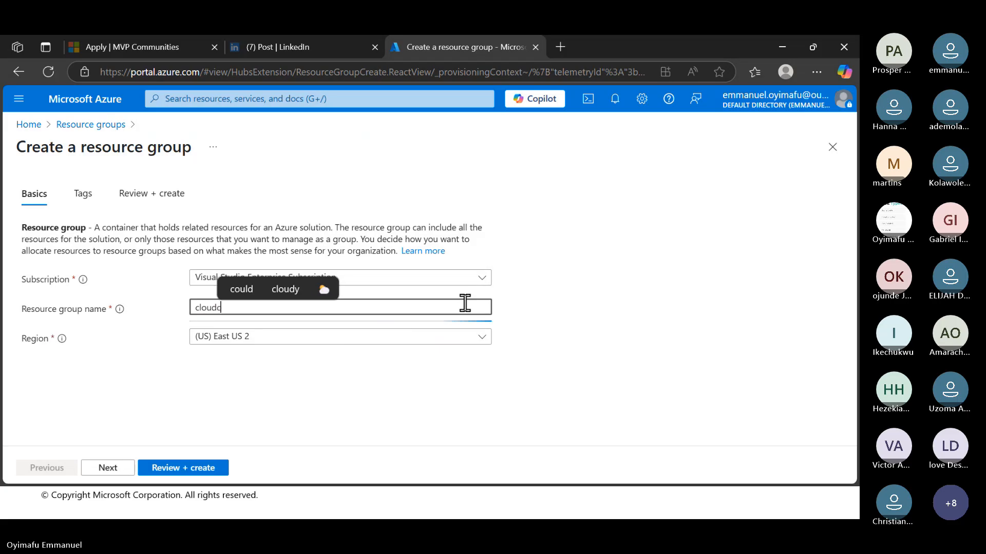
key(BackSpace)
key(BackSpace)
key(BackSpace)
key(BackSpace)
key(BackSpace)
key(BackSpace)
key(BackSpace)
key(BackSpace)
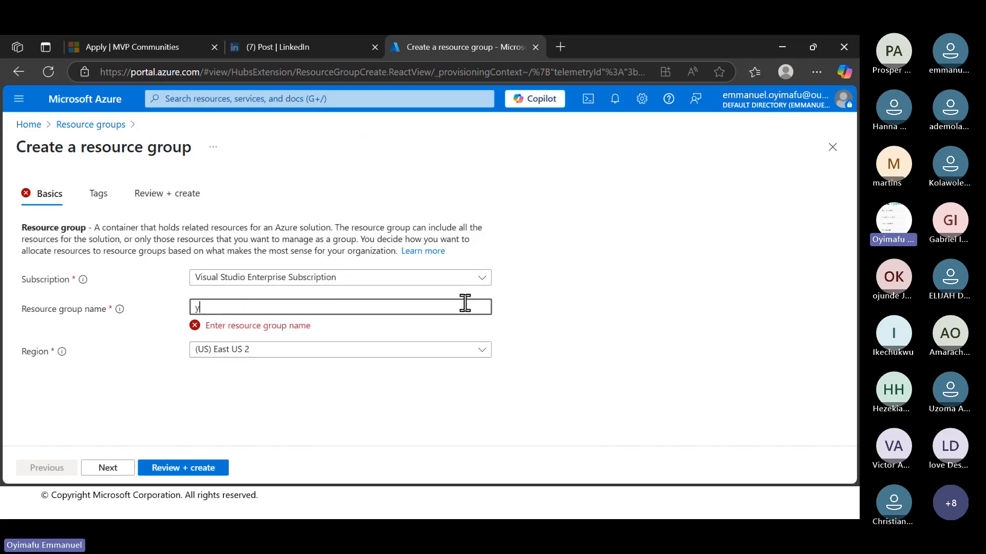
Name the resource group yafcloudcomputing.
text(yafclou)
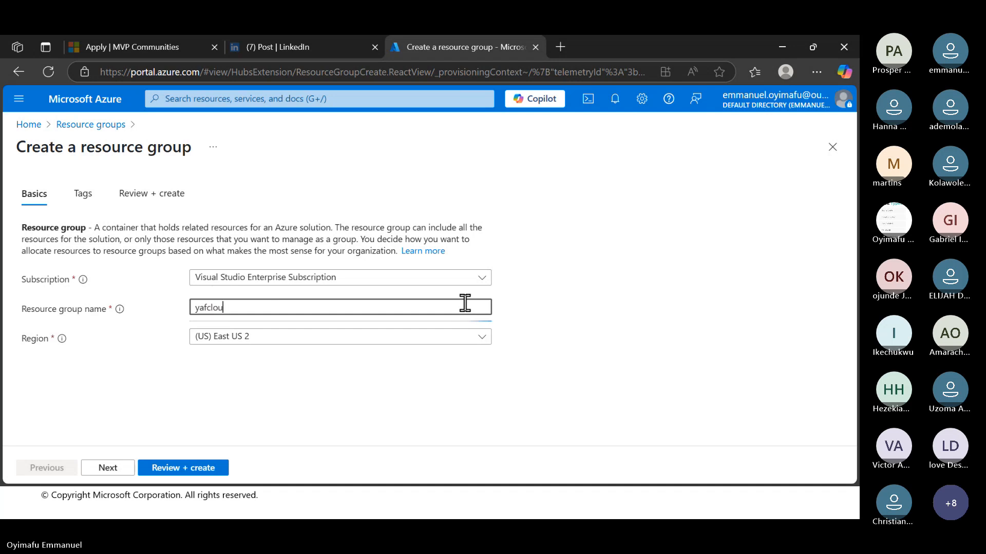
text(dcomputin)
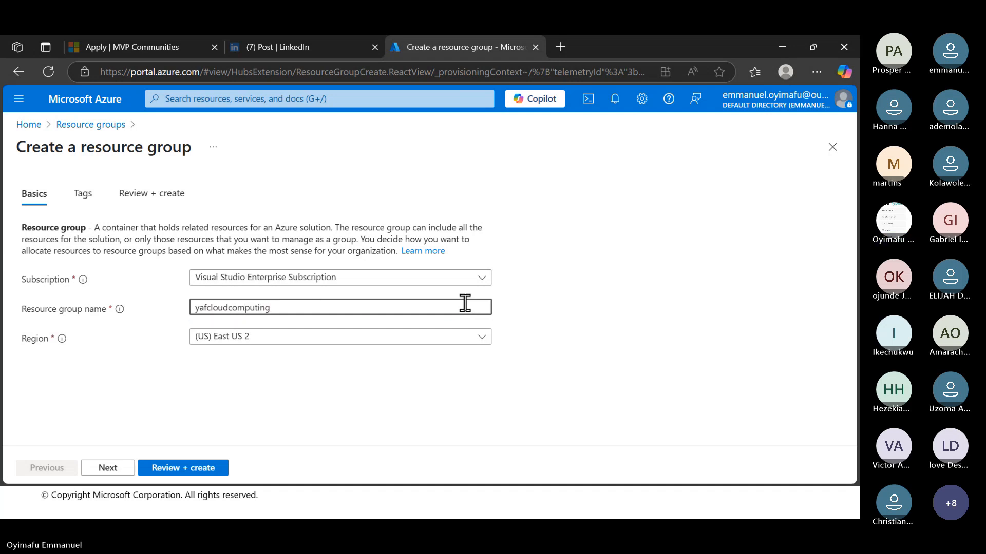
text(g)
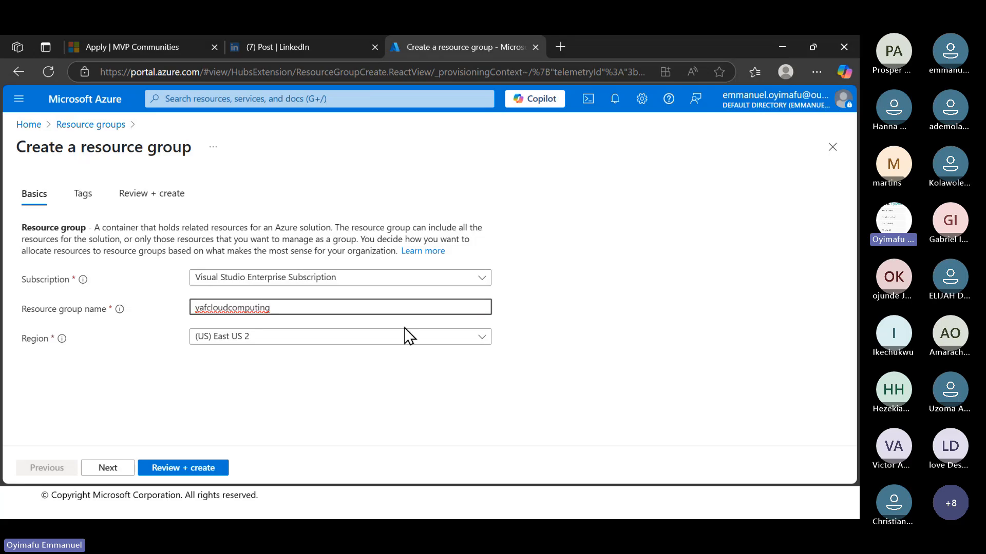
click(556, 304)
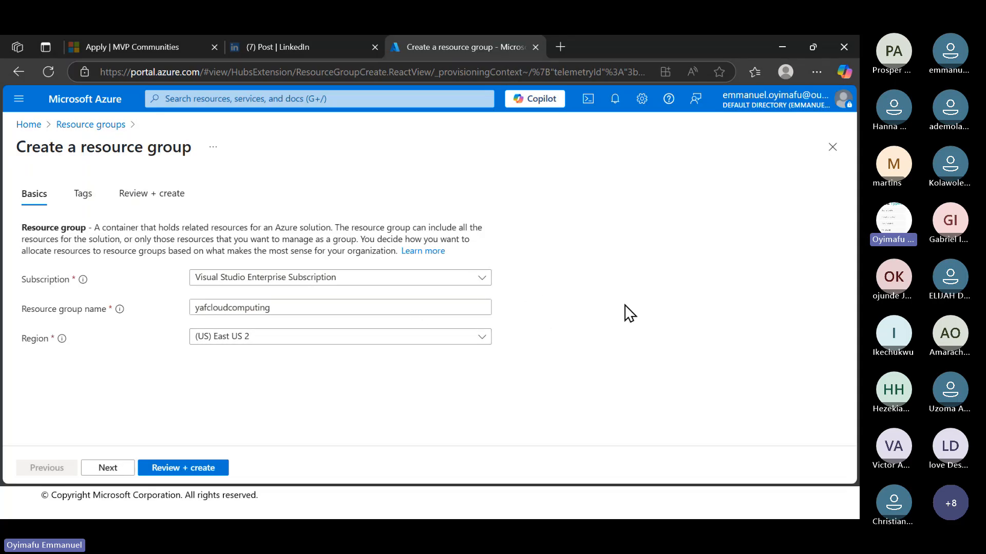
Set the resource group's region to (Europe) West Europe.
click(261, 342)
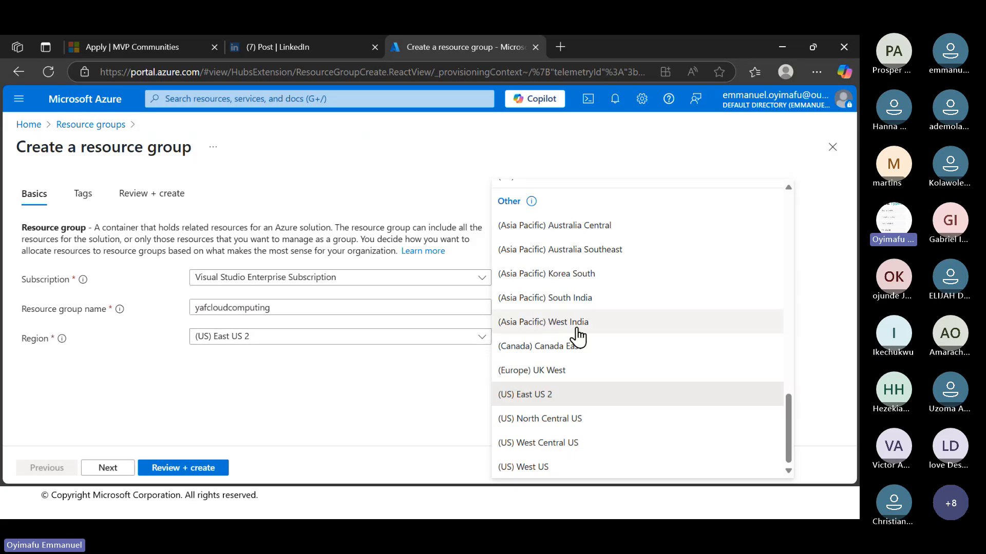
scroll(579, 338, up, 5)
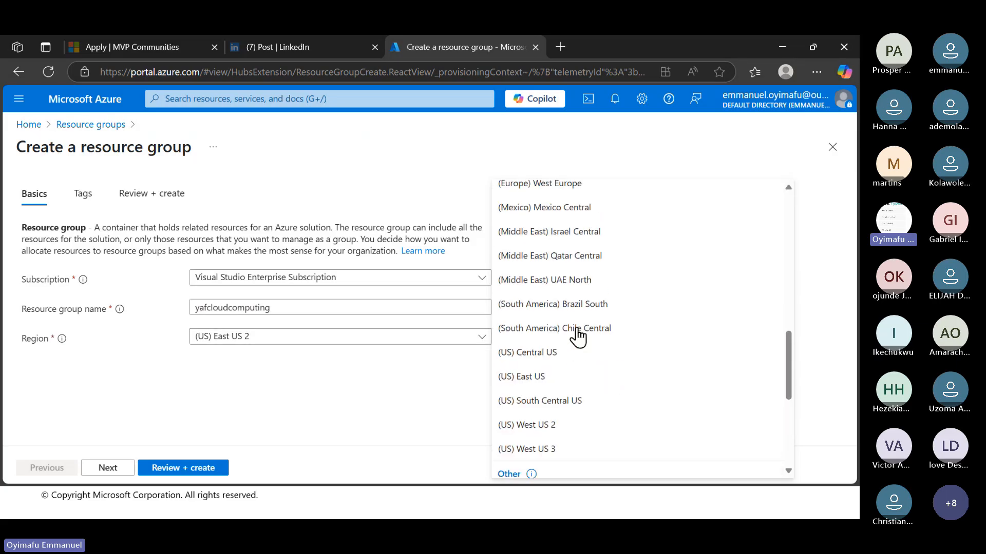
scroll(579, 334, up, 3)
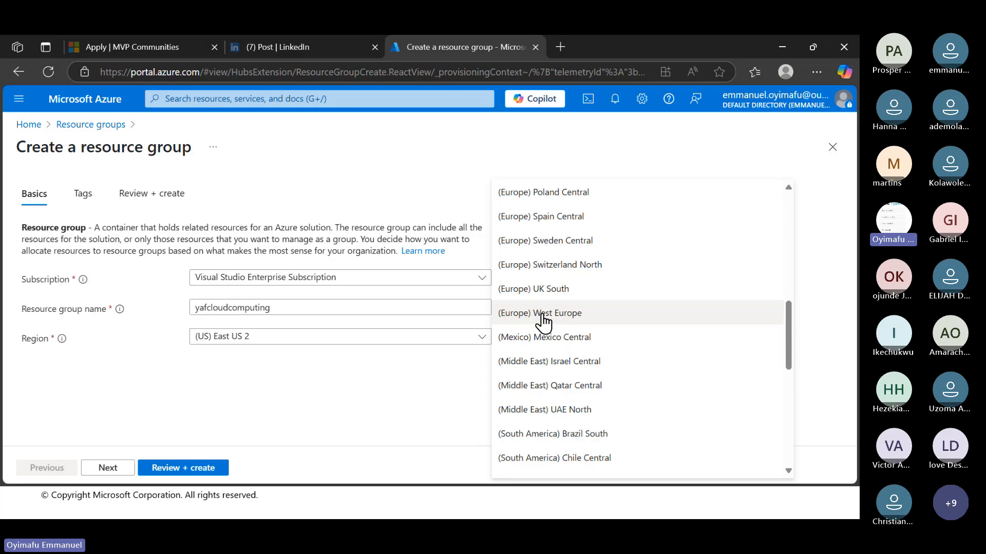
click(543, 320)
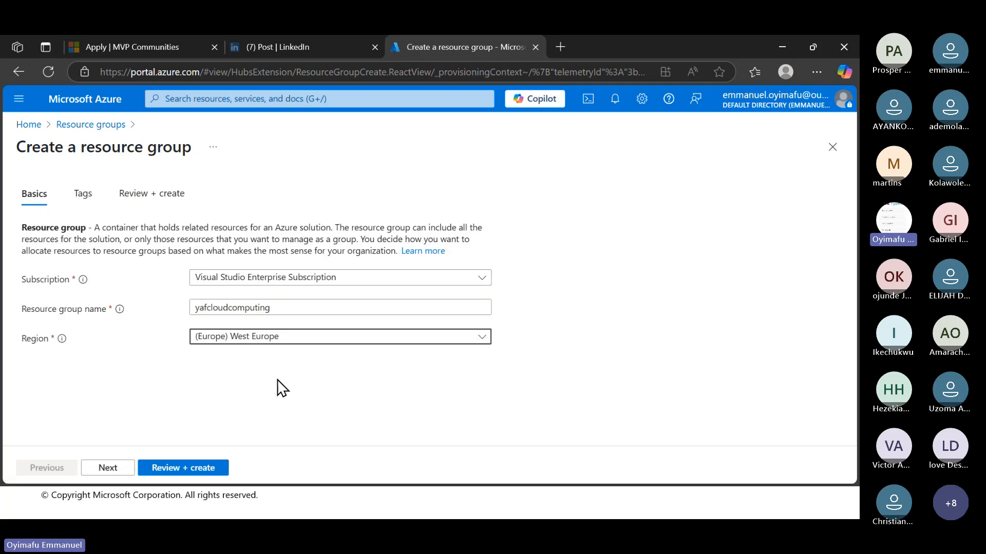
Search the web for "world map" in a new browser tab.
click(561, 47)
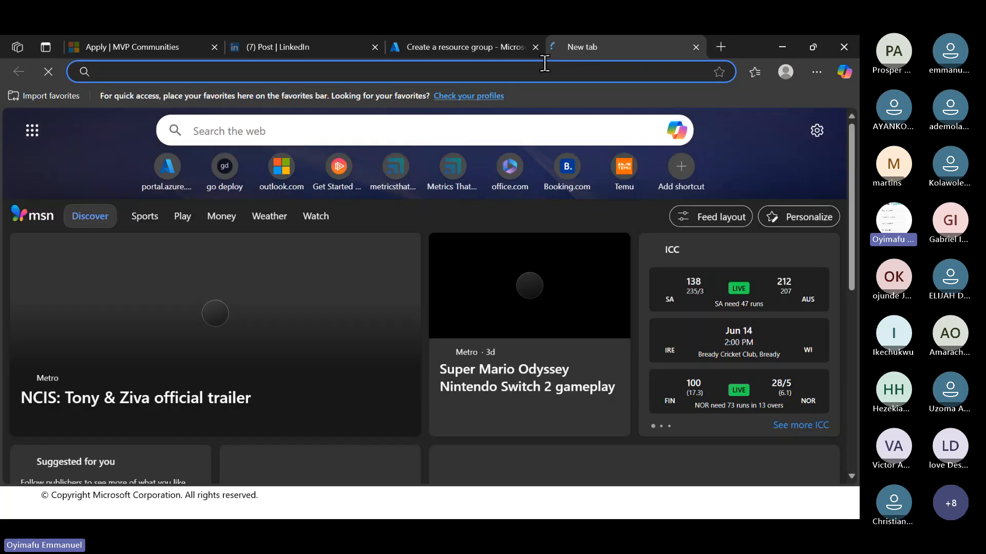
click(544, 63)
text(word ma)
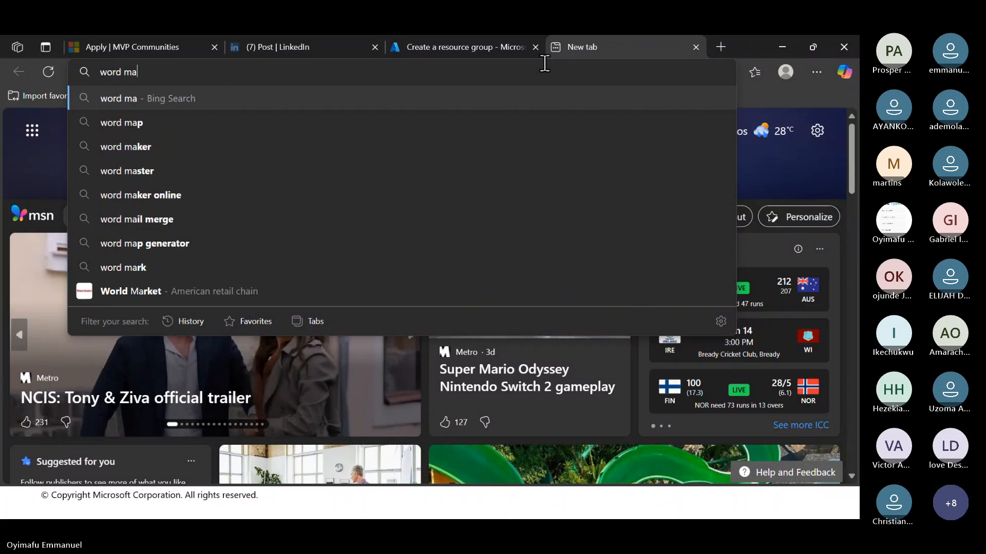
key(BackSpace)
key(BackSpace)
key(BackSpace)
key(BackSpace)
text(ld ma)
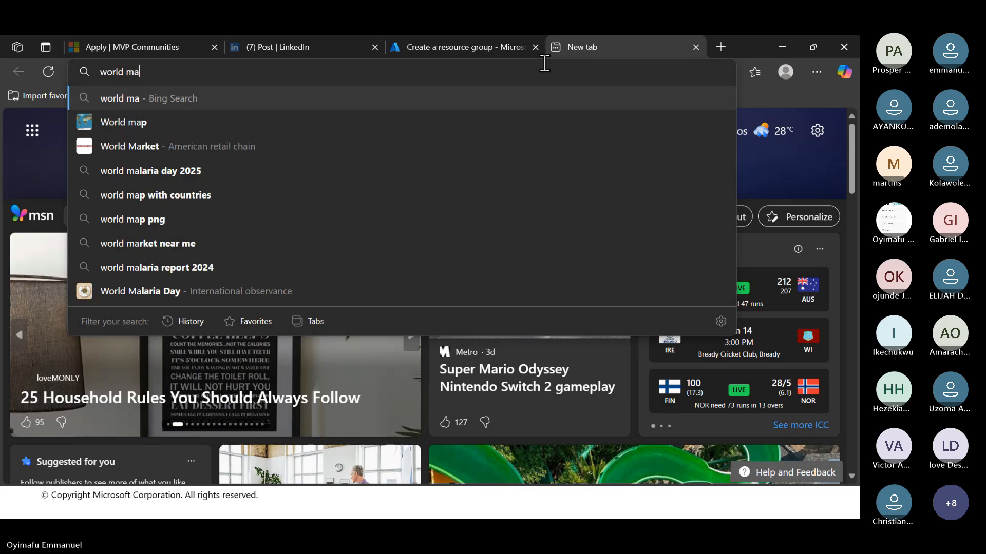
text(p)
key(Return)
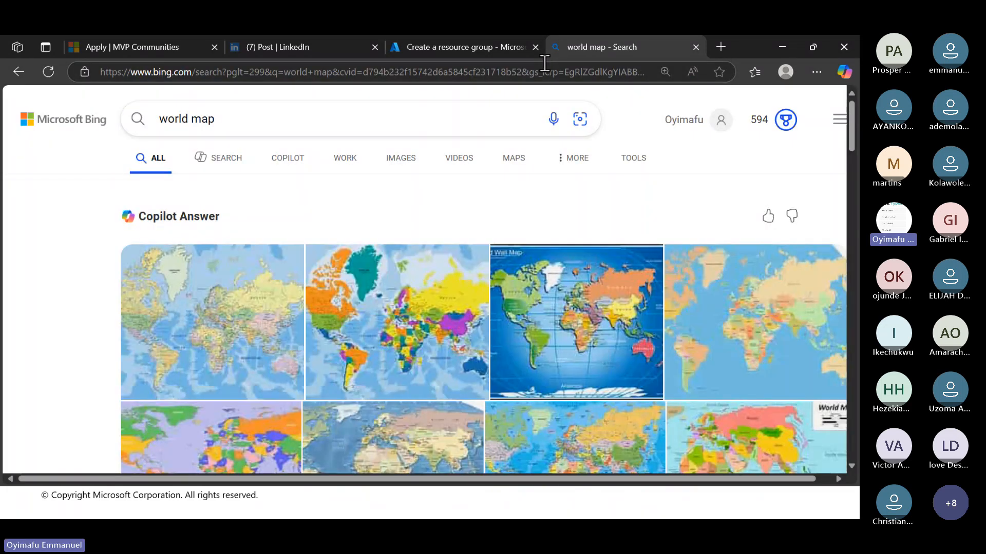
Browse the world map image results and visit the worldmap1.com source page of the colourful map.
mouse_move(583, 279)
scroll(583, 279, down, 2)
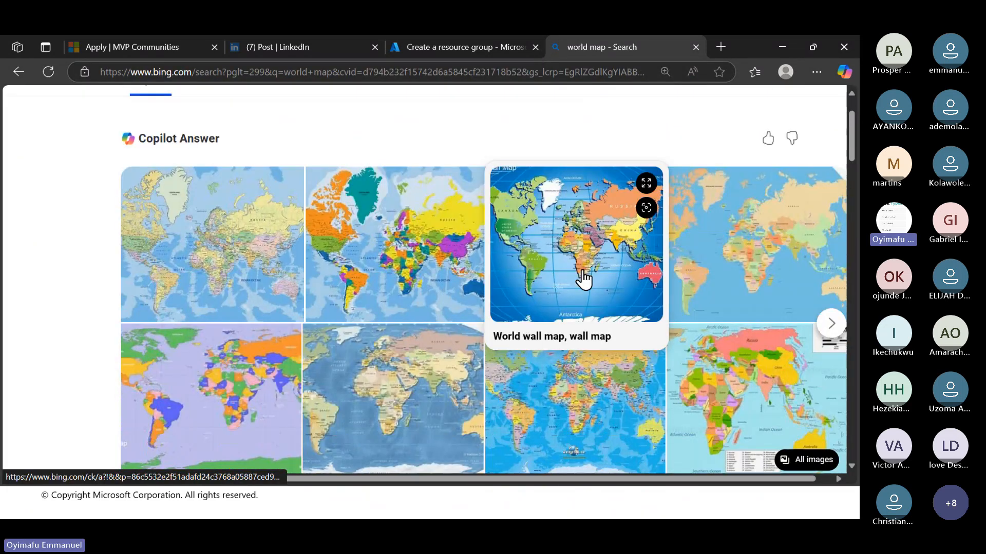
click(551, 283)
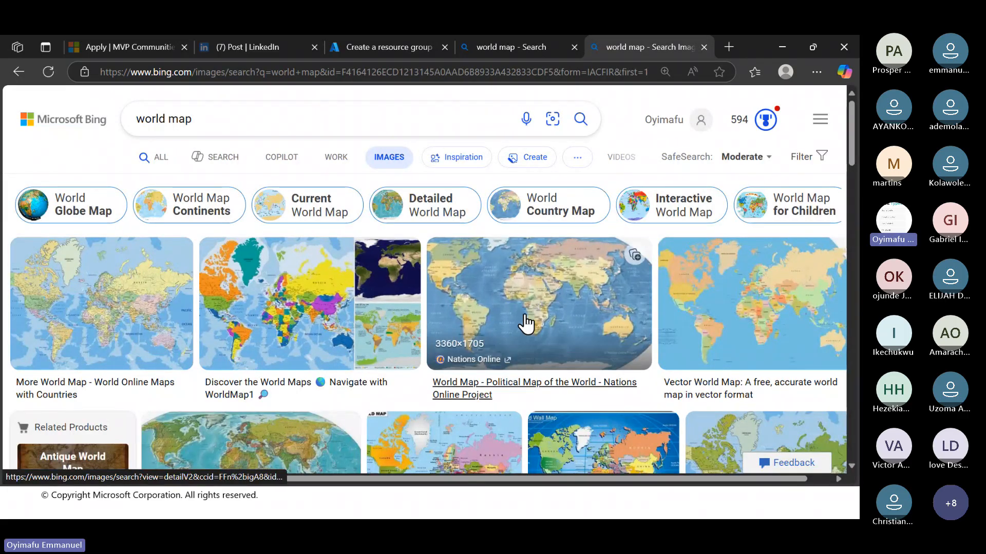
click(109, 311)
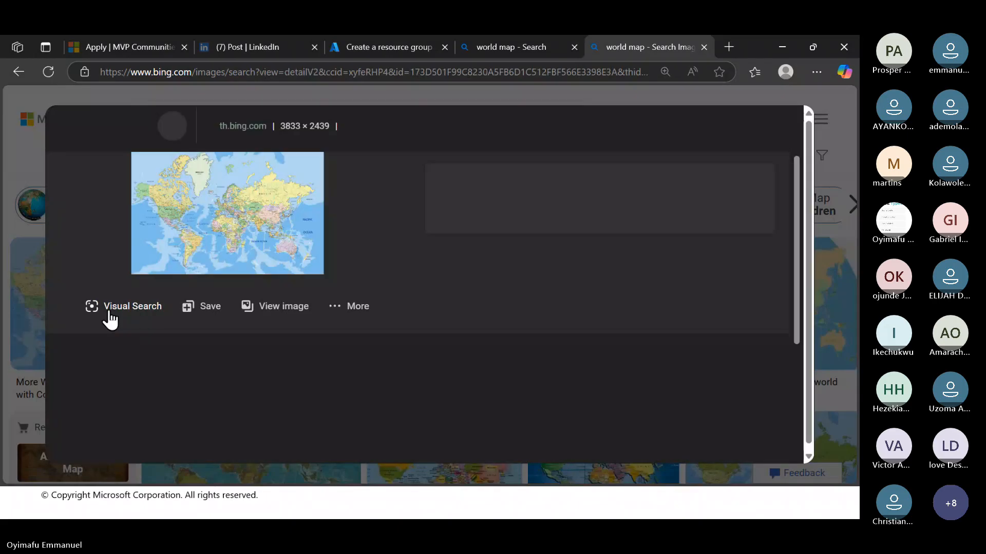
scroll(236, 215, down, 1)
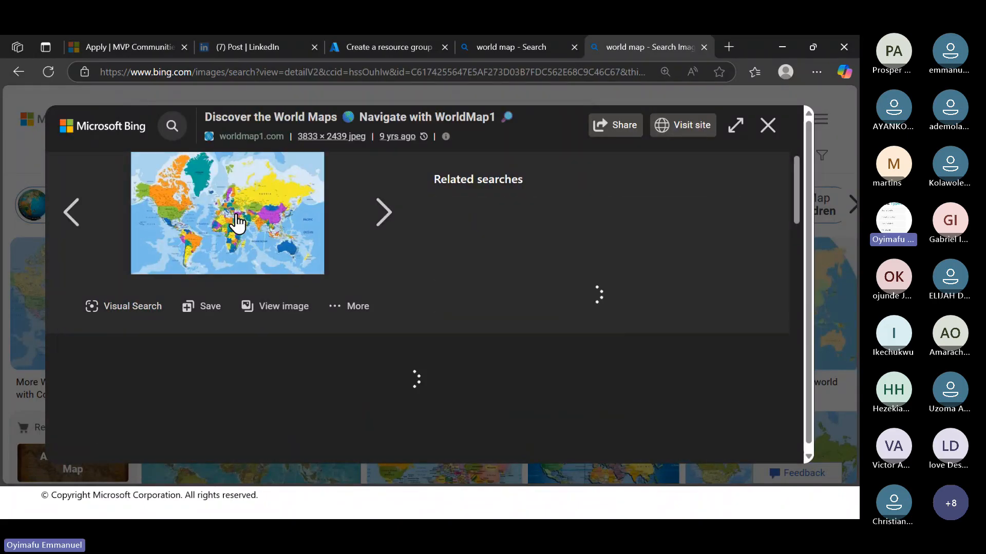
scroll(236, 219, down, 1)
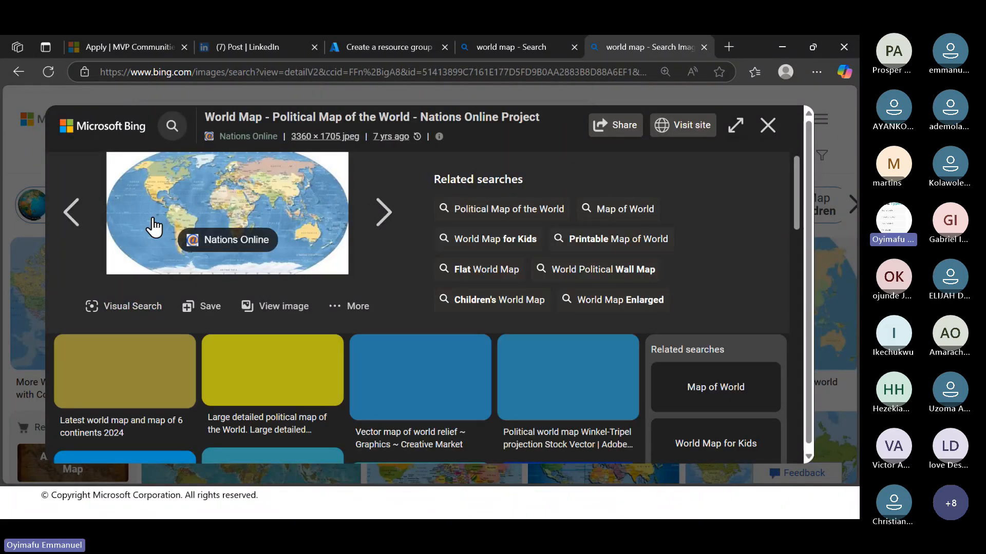
click(77, 212)
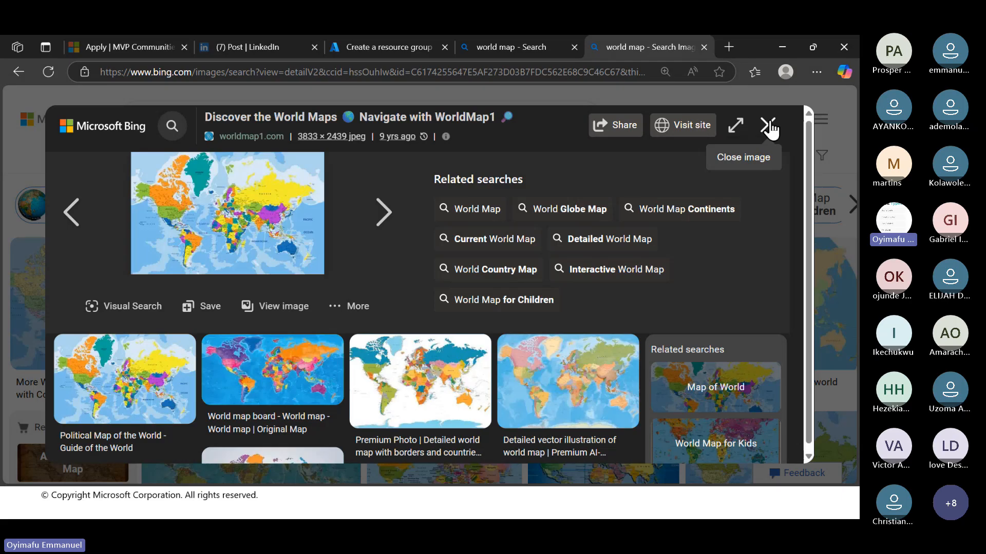
click(706, 132)
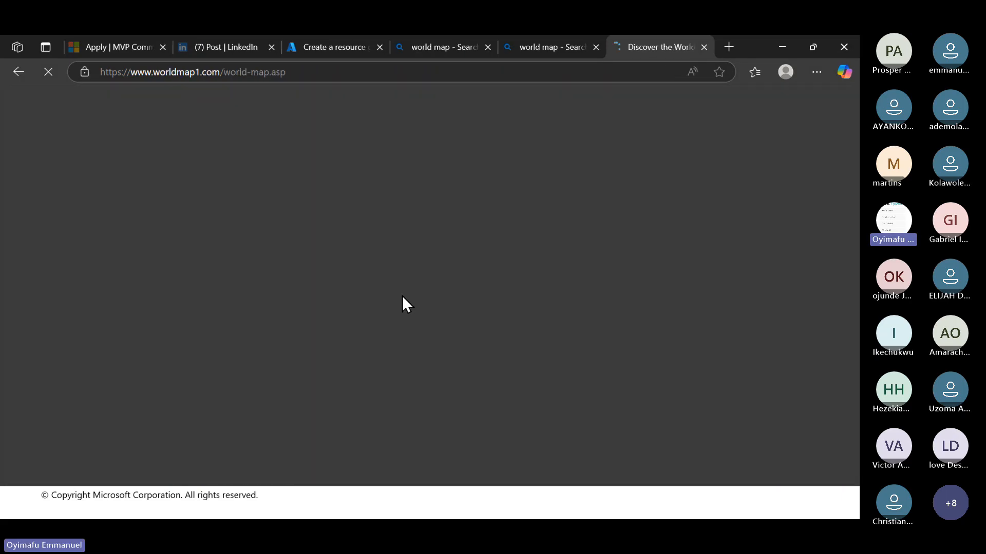
Find the large colourful world map on the page and enlarge the page zoom to 250%.
scroll(367, 315, down, 20)
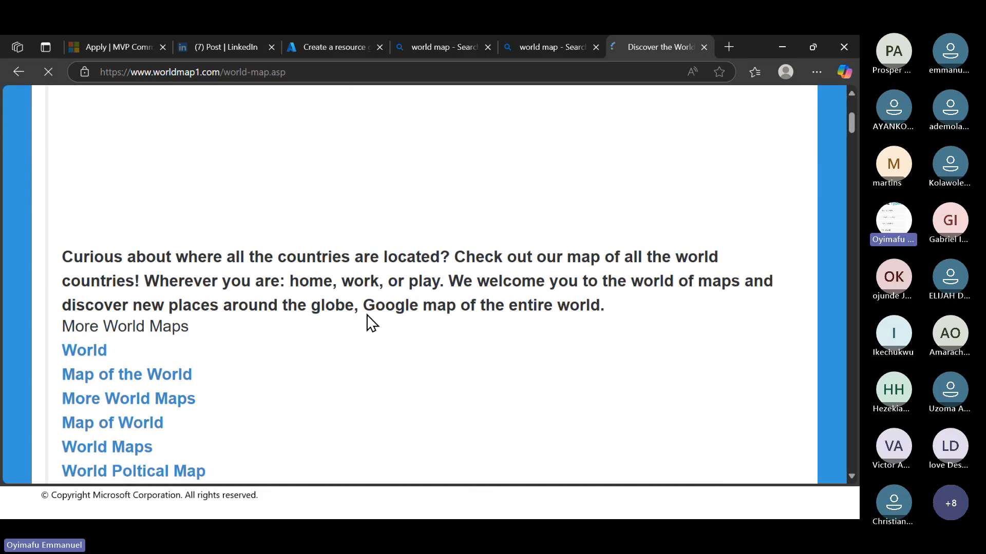
scroll(367, 314, down, 5)
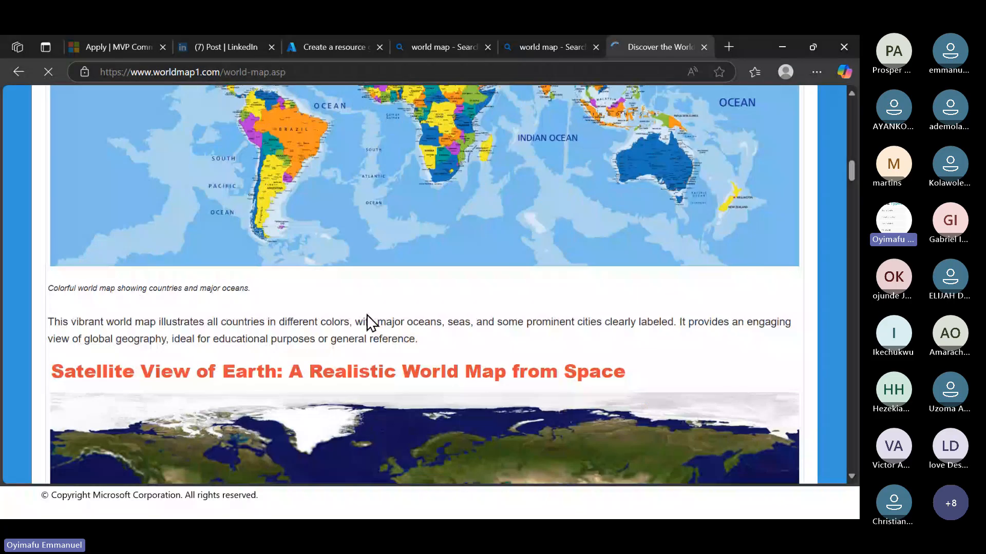
scroll(366, 314, up, 3)
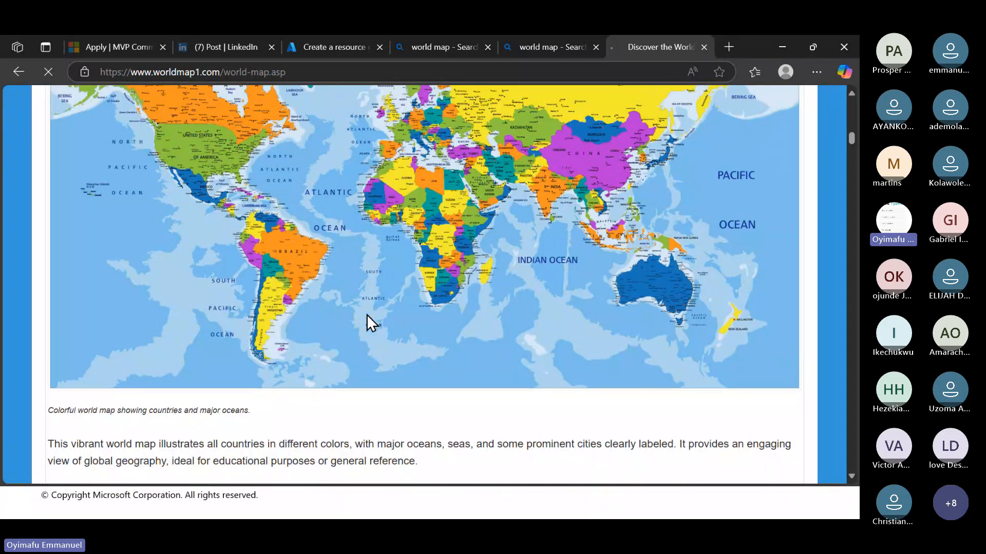
click(815, 74)
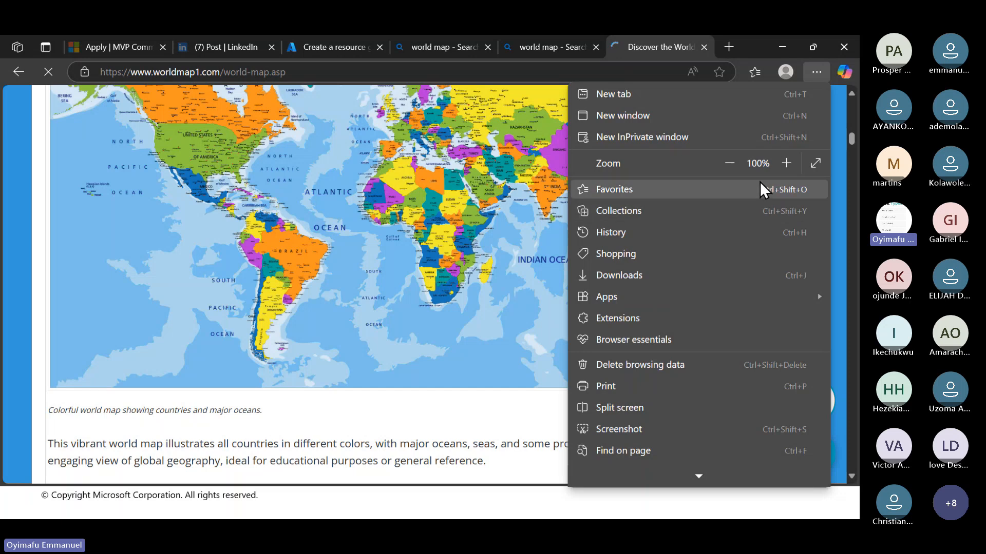
click(787, 164)
click(787, 164)
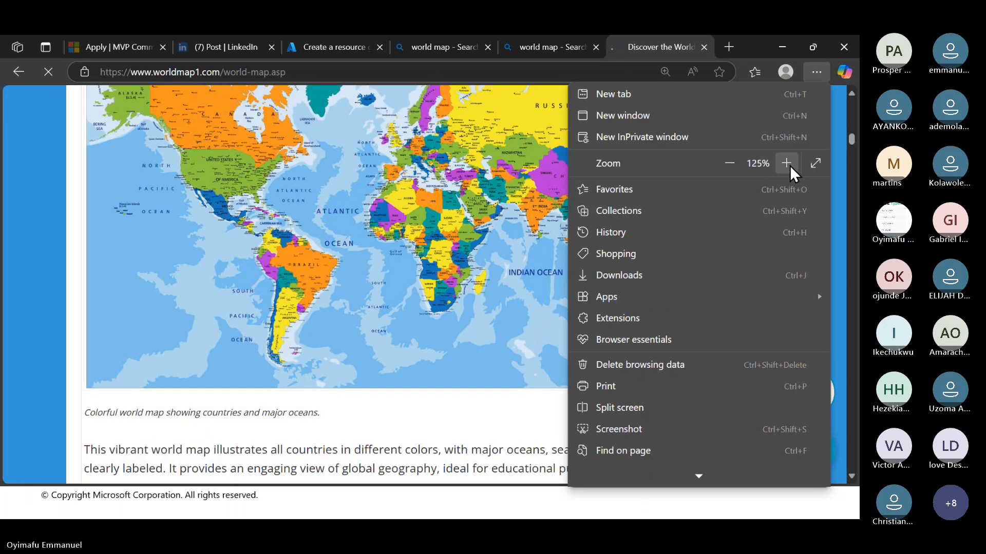
click(787, 163)
click(786, 163)
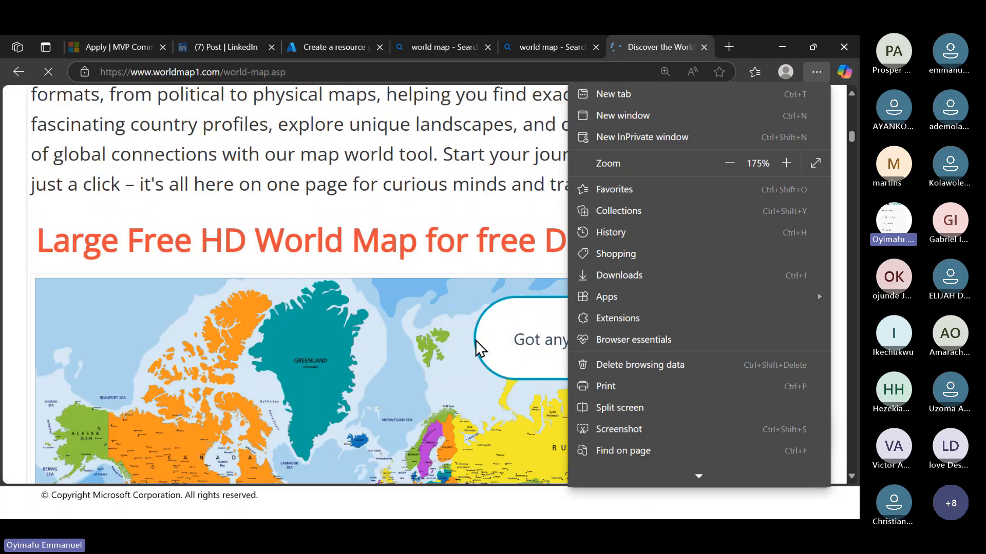
scroll(476, 341, down, 4)
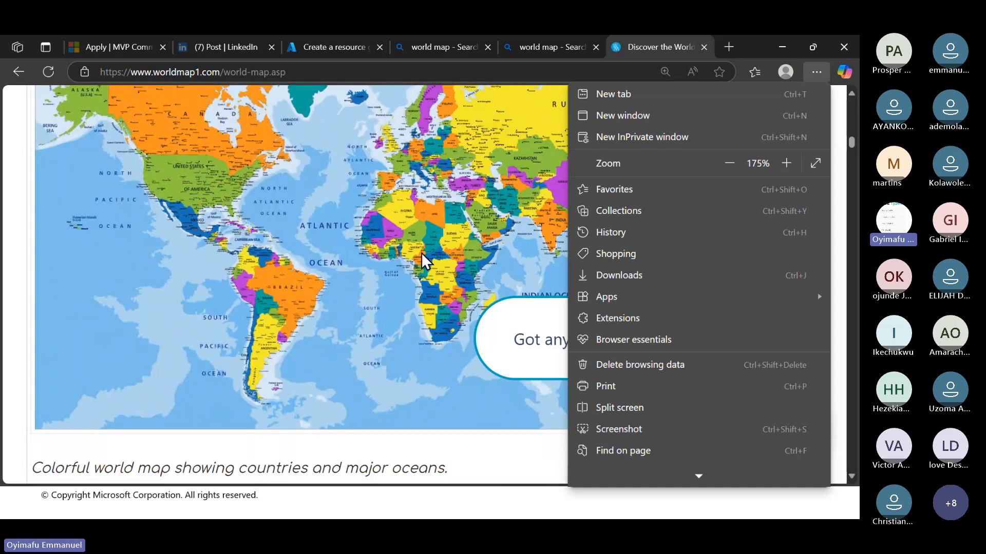
click(786, 163)
scroll(506, 357, down, 3)
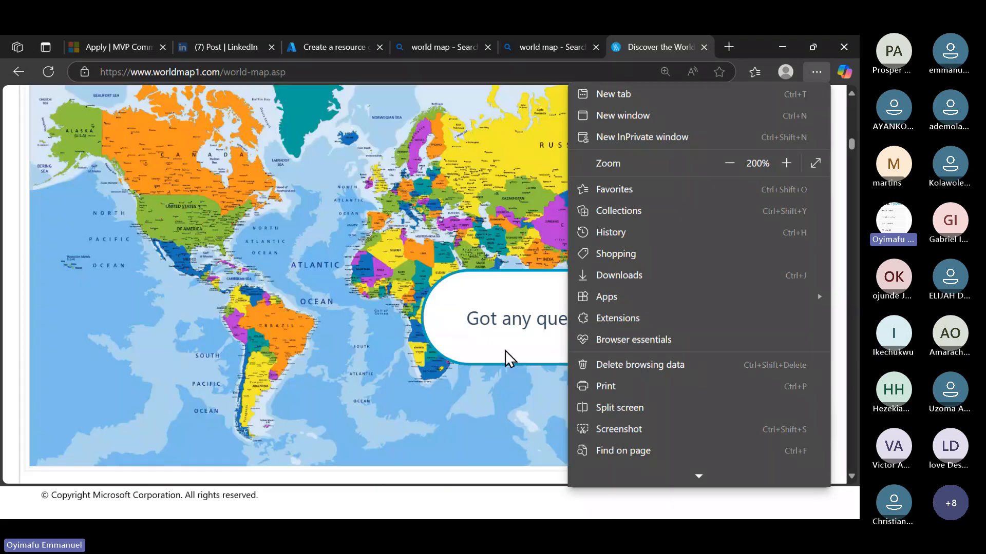
click(785, 165)
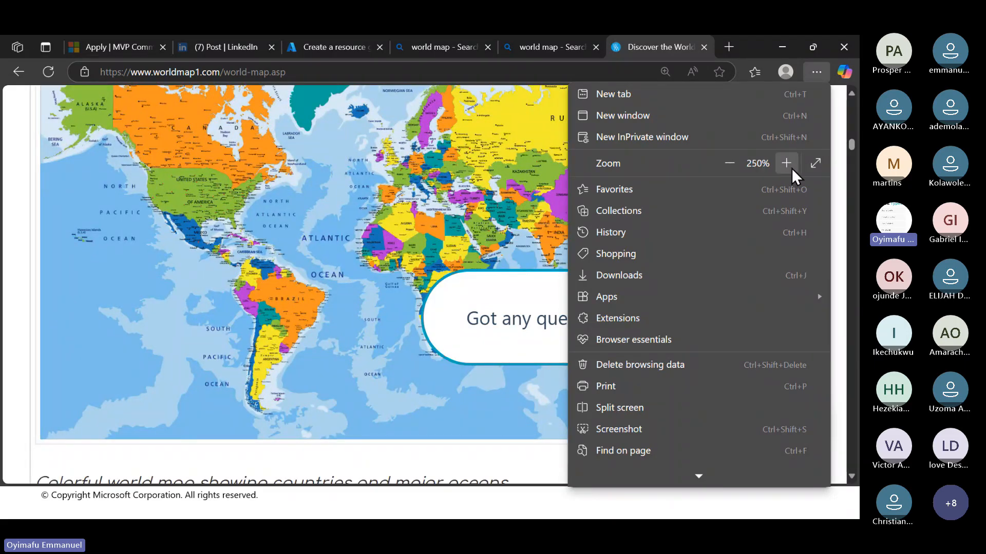
Dismiss the chat assistant's question pop-up covering the colourful world map.
scroll(403, 301, down, 5)
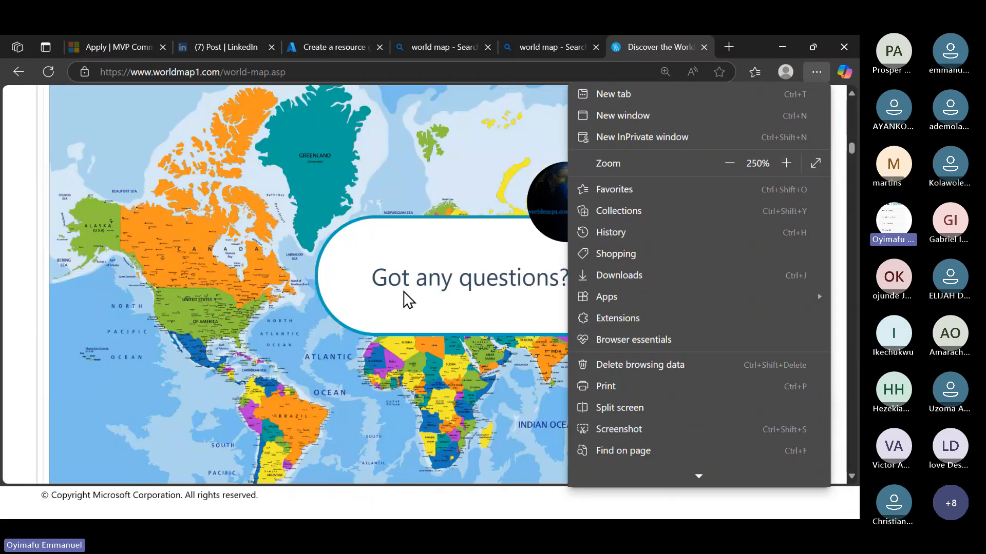
click(538, 159)
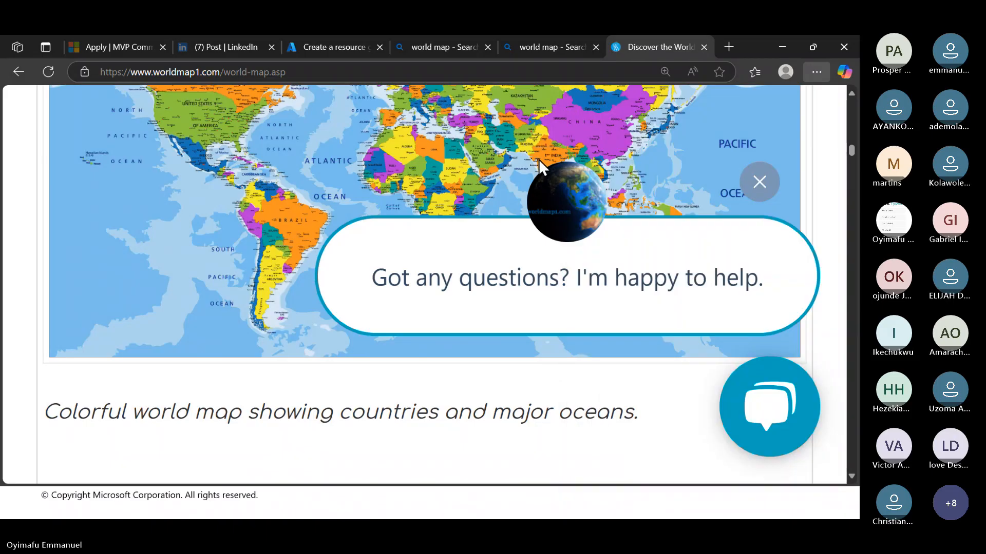
click(756, 190)
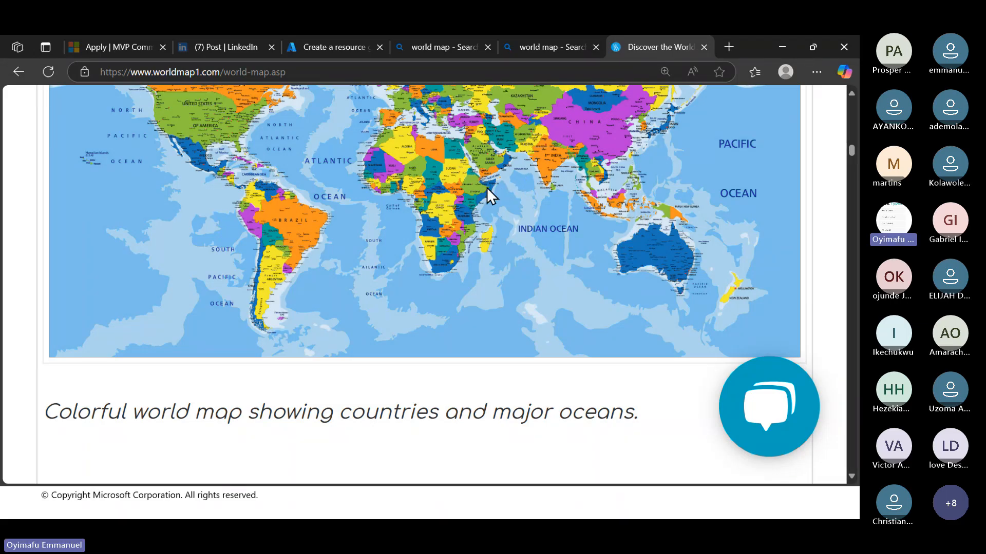
Enlarge the page zoom to 500% and bring the colourful world map back into view.
click(817, 72)
click(785, 164)
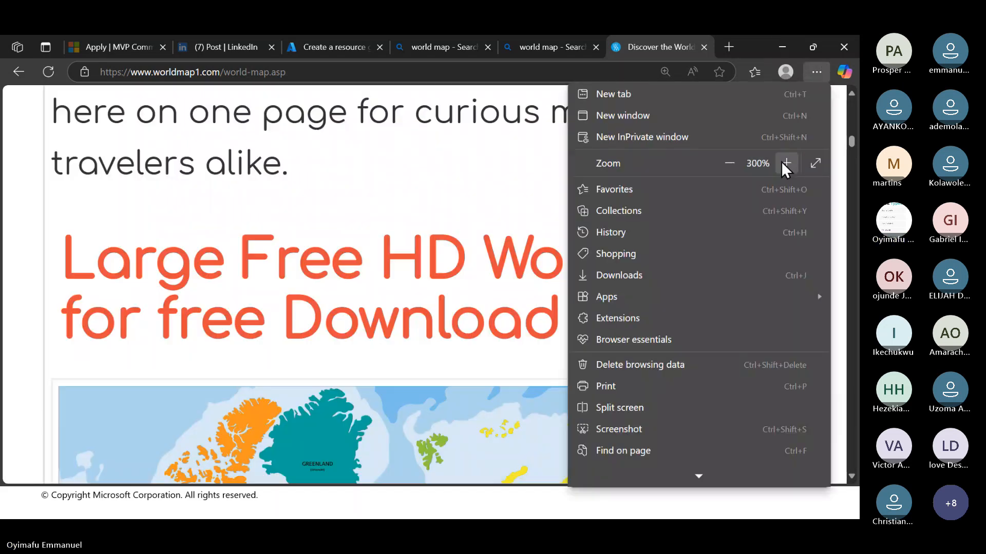
click(785, 163)
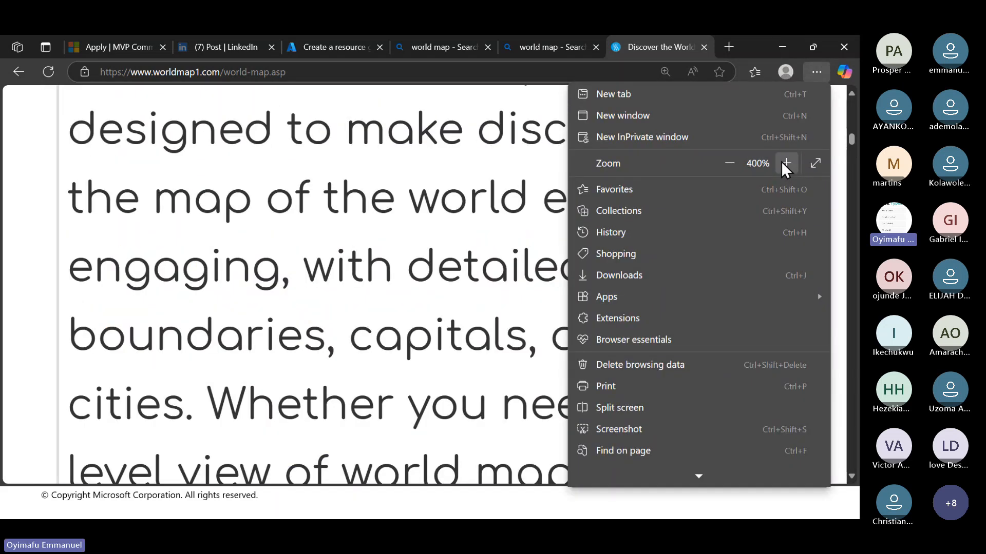
click(783, 162)
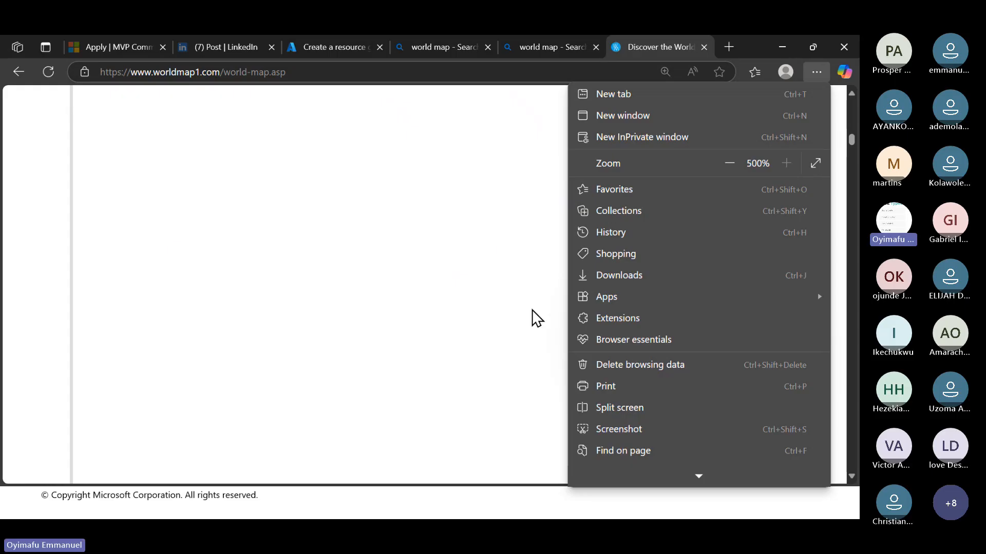
scroll(532, 310, down, 15)
scroll(534, 316, down, 15)
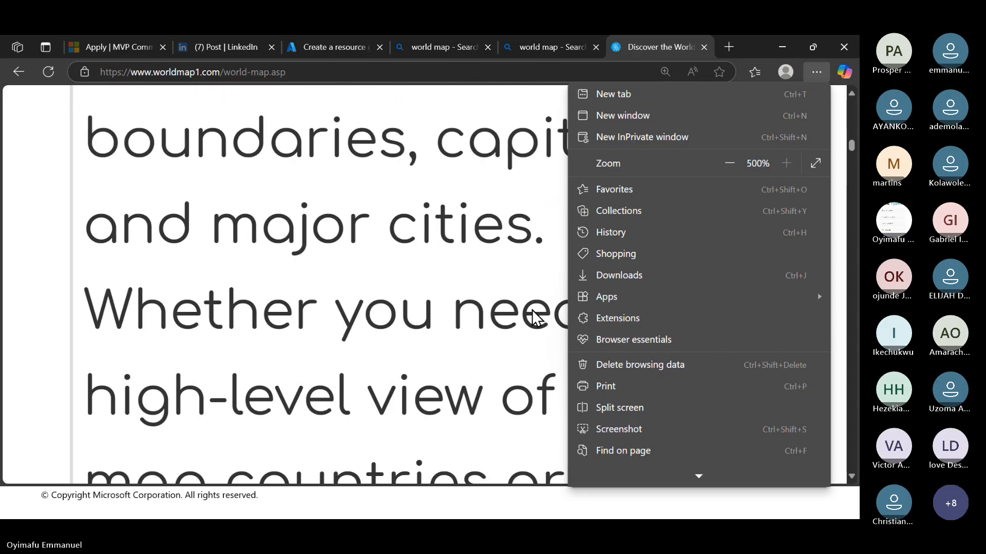
scroll(532, 311, down, 15)
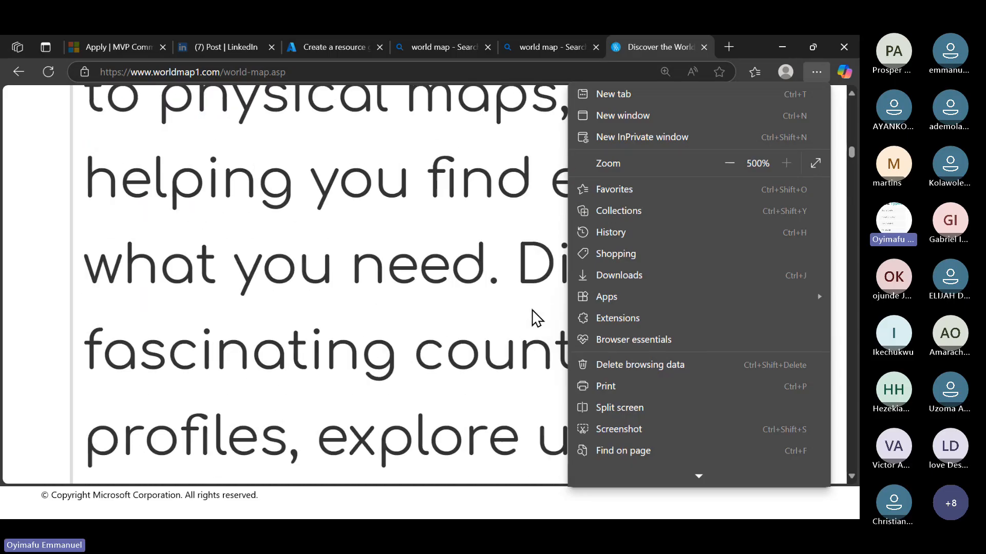
scroll(534, 316, down, 10)
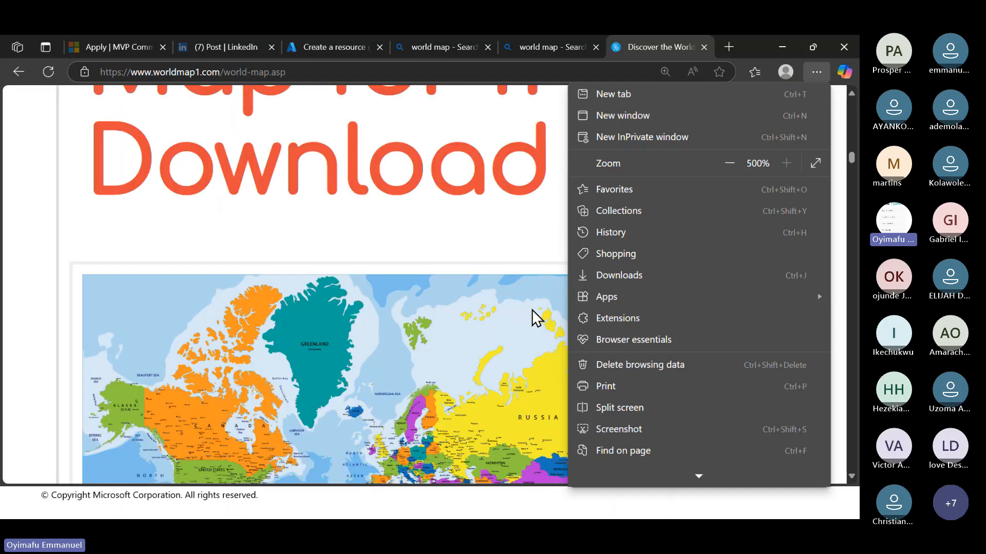
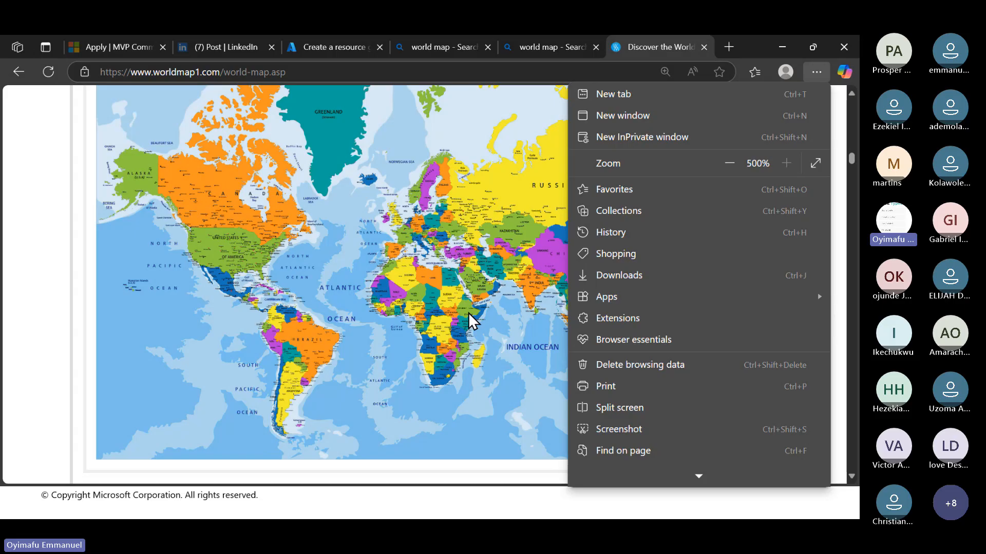
Return to the Azure portal's resource group form and proceed to the review of the yafcloudcomputing settings.
click(331, 50)
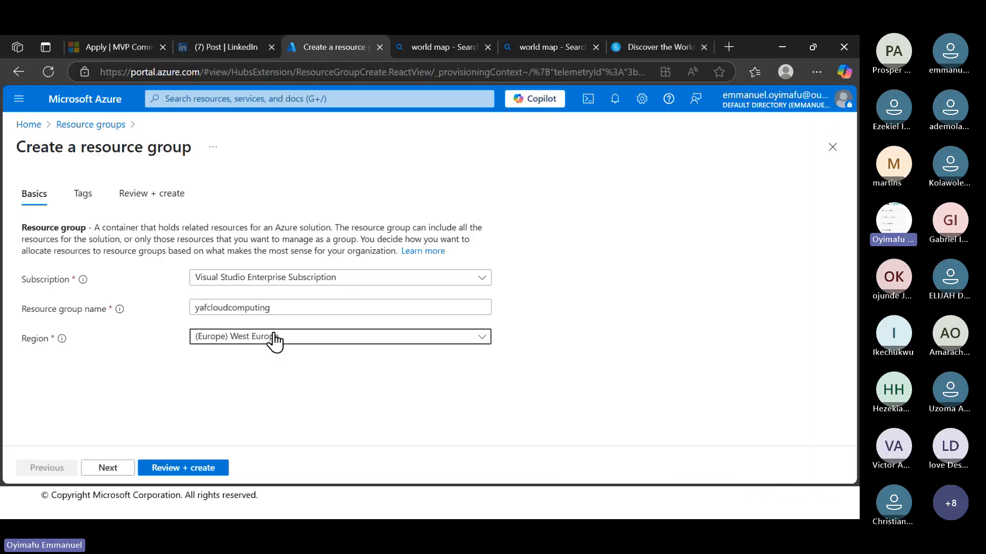
click(192, 467)
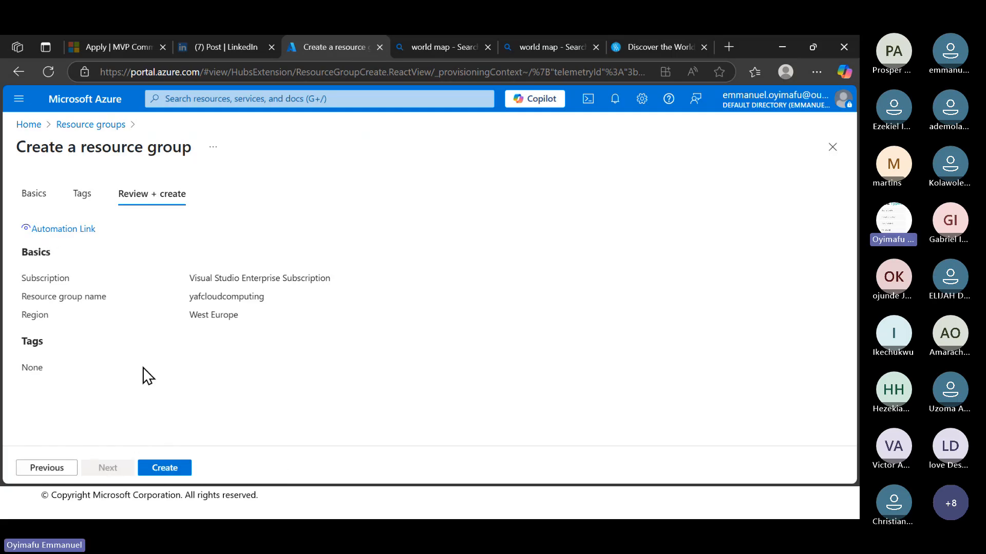
Examine the resource group's automation template, including its rgName, rgLocation and tags parameters and its resources section, and close it.
click(76, 229)
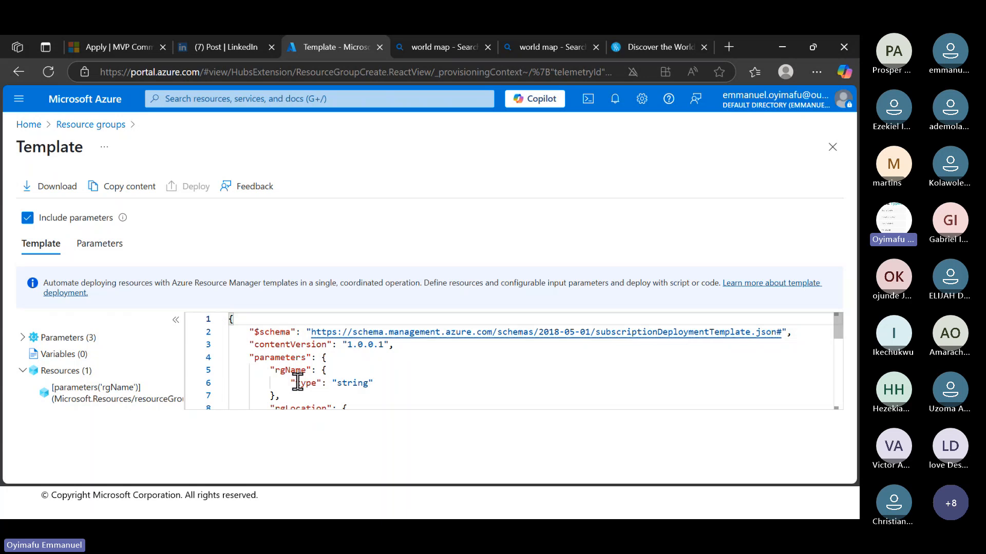
scroll(298, 383, down, 5)
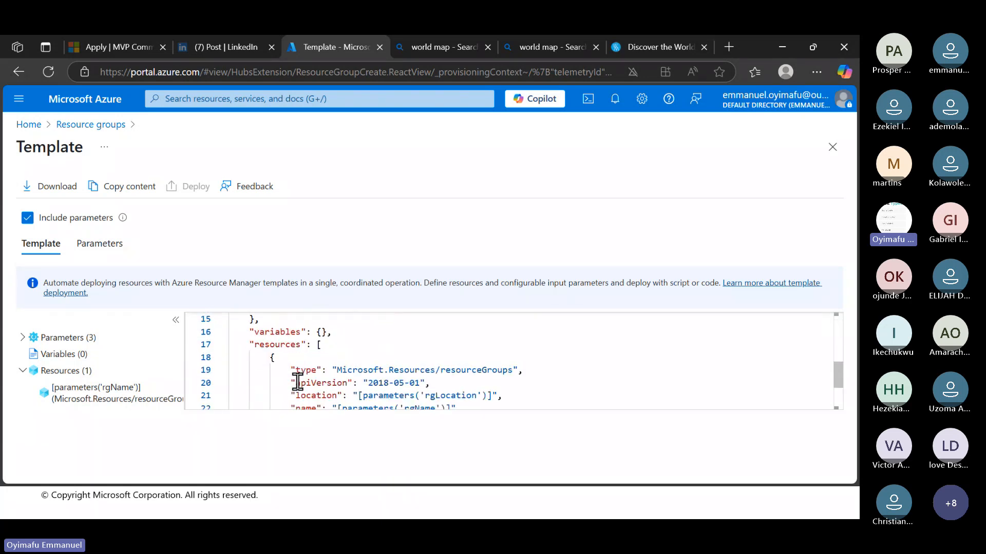
scroll(297, 383, up, 5)
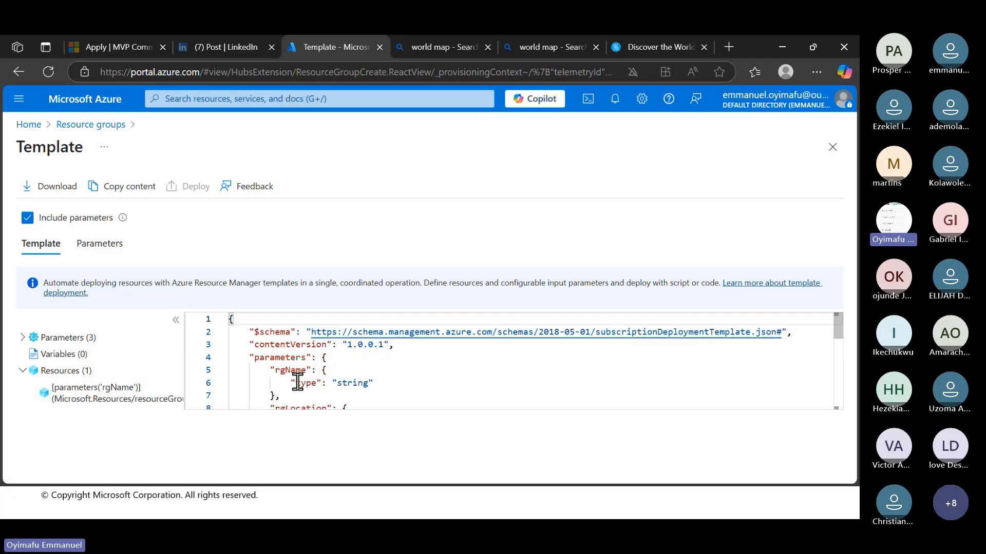
scroll(298, 383, down, 4)
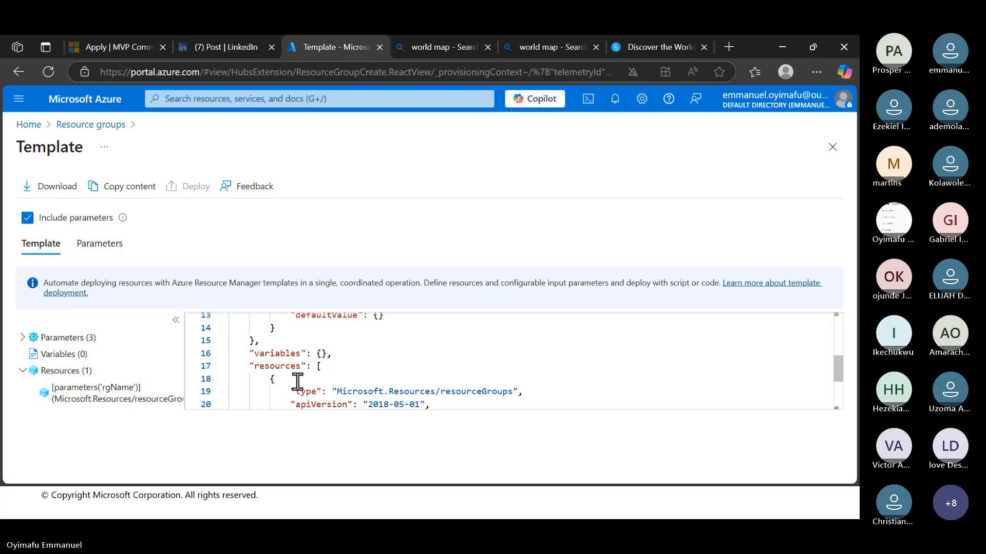
scroll(298, 383, down, 2)
scroll(297, 382, down, 1)
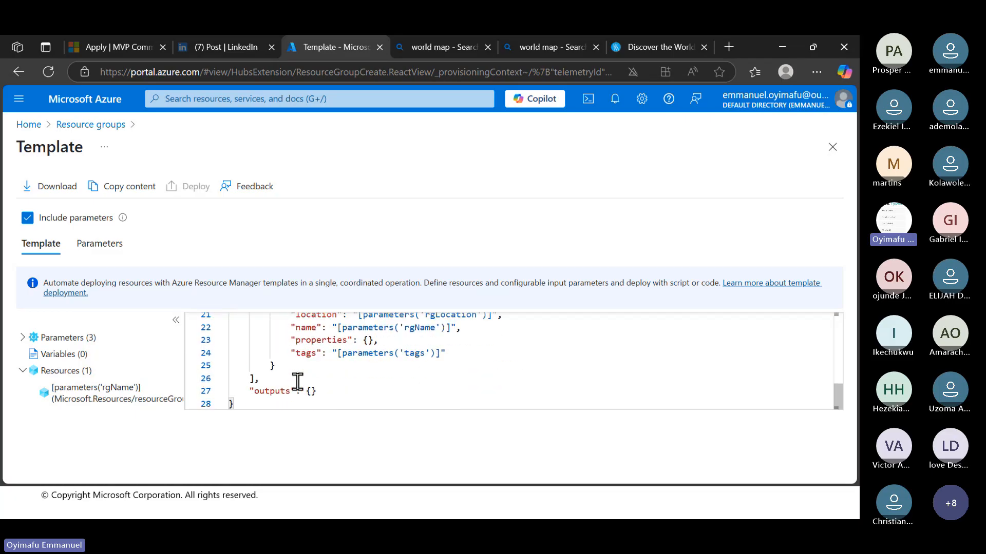
scroll(297, 383, up, 3)
scroll(298, 383, up, 4)
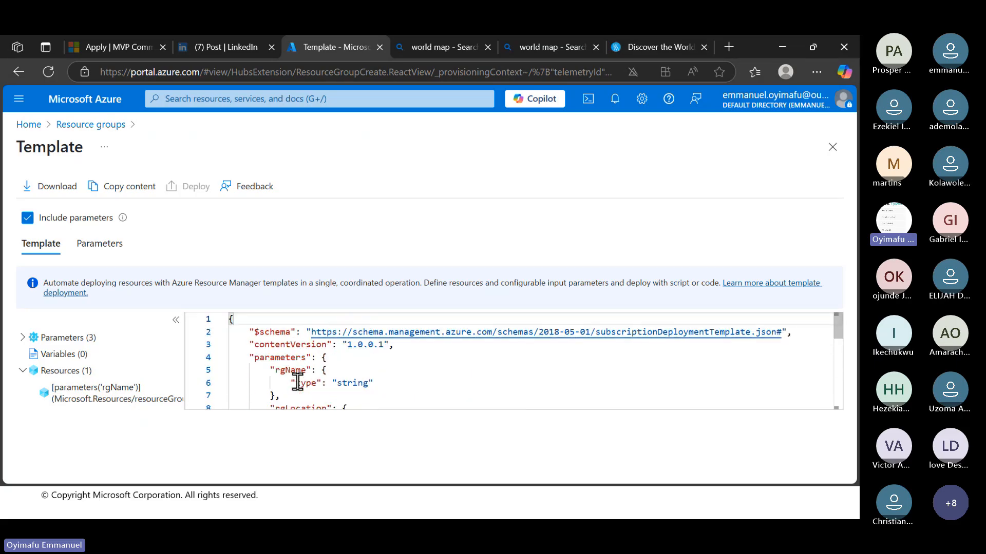
scroll(298, 382, down, 2)
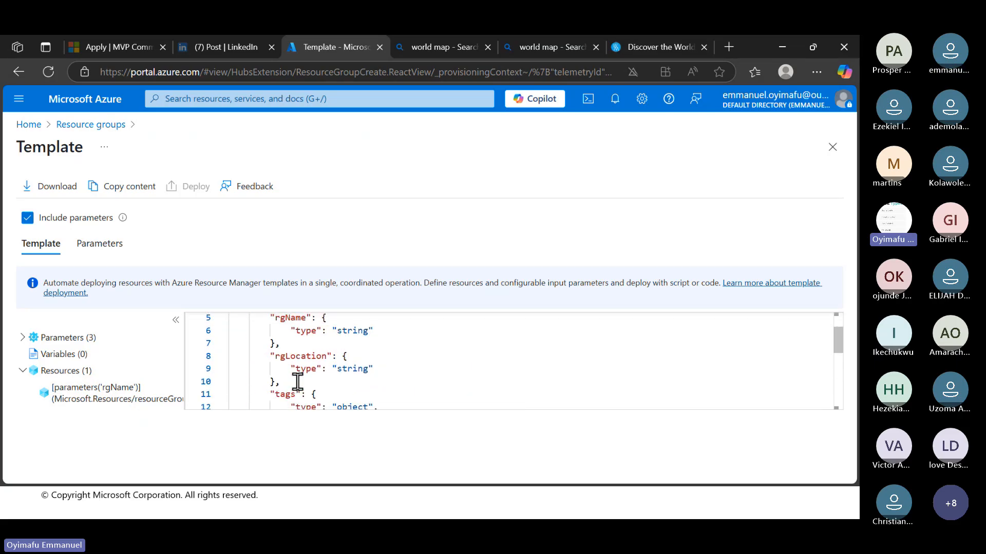
scroll(298, 382, down, 1)
scroll(298, 383, down, 1)
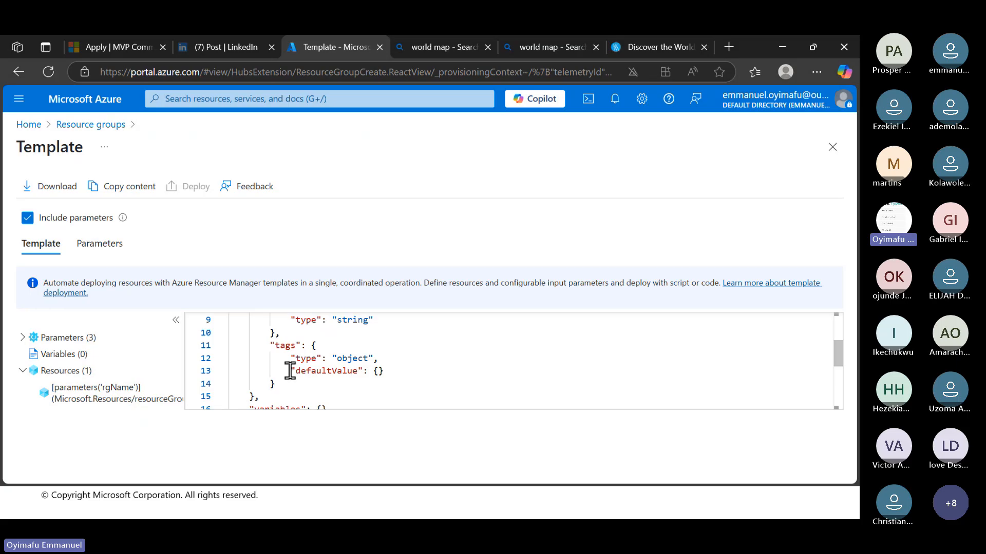
scroll(290, 372, down, 3)
scroll(290, 371, up, 5)
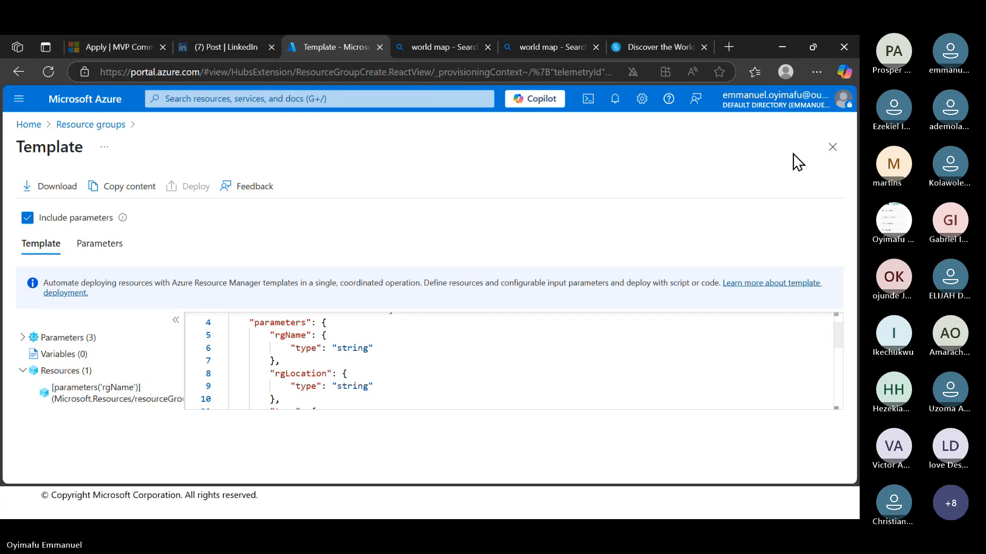
click(832, 149)
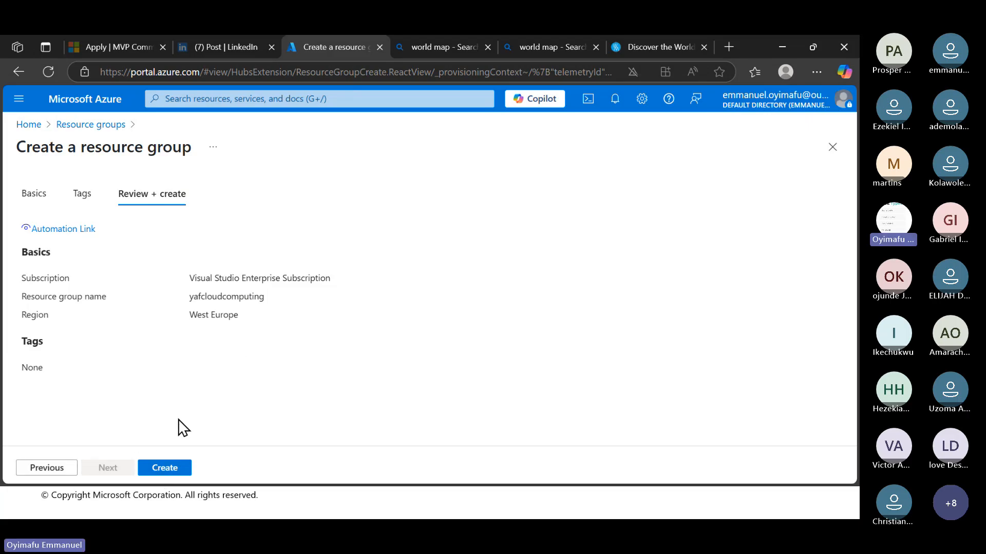
Create the yafcloudcomputing resource group and look for it in the resource groups list.
click(156, 468)
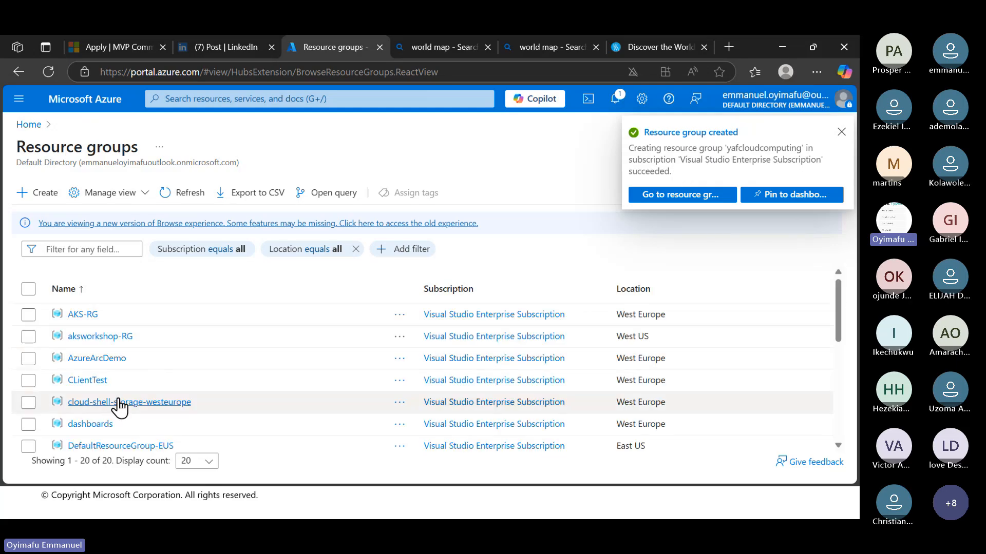
scroll(118, 405, down, 1)
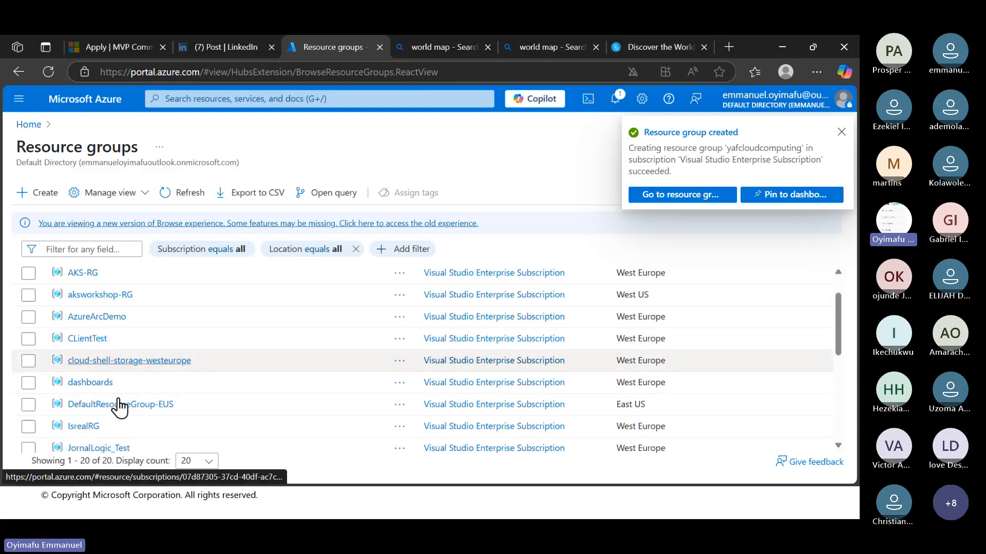
scroll(119, 407, down, 5)
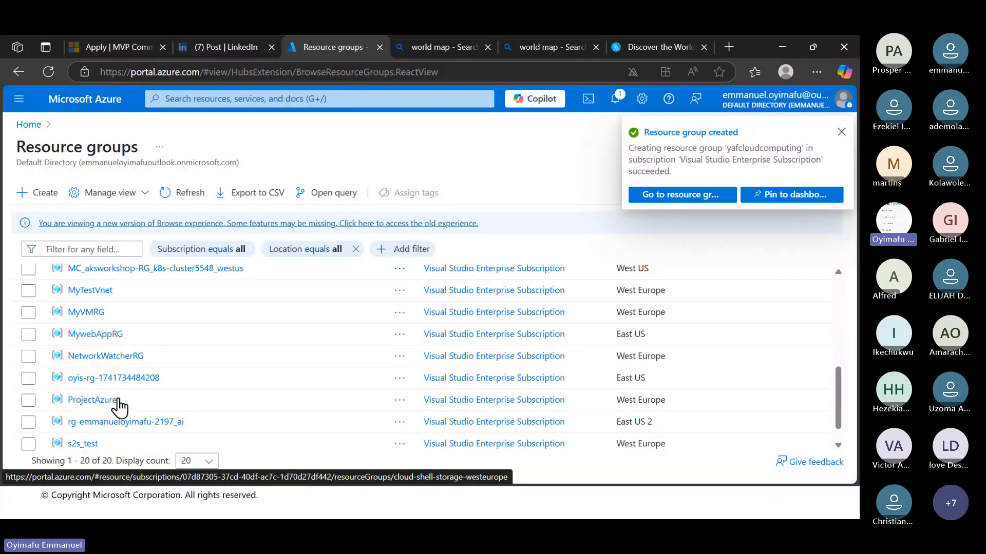
scroll(119, 408, up, 6)
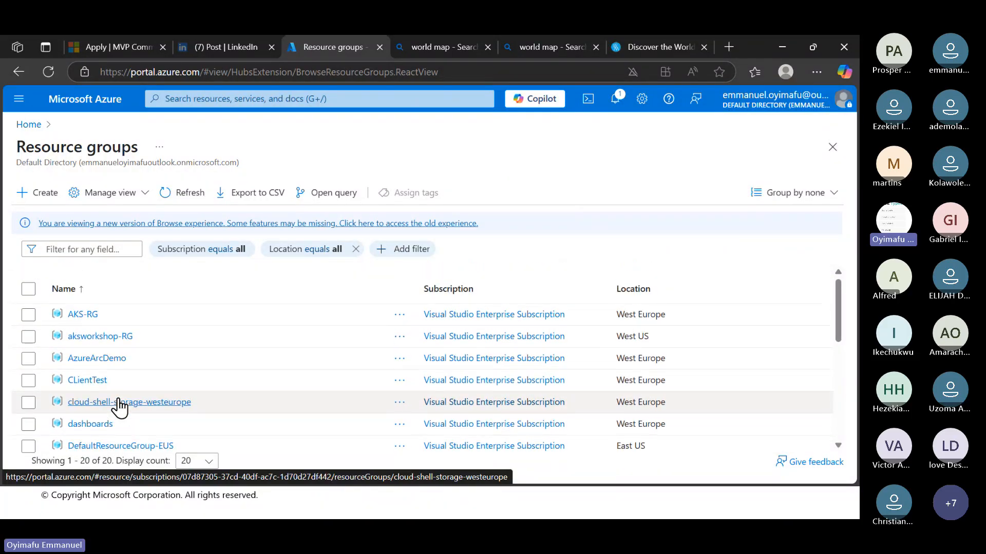
scroll(119, 407, down, 3)
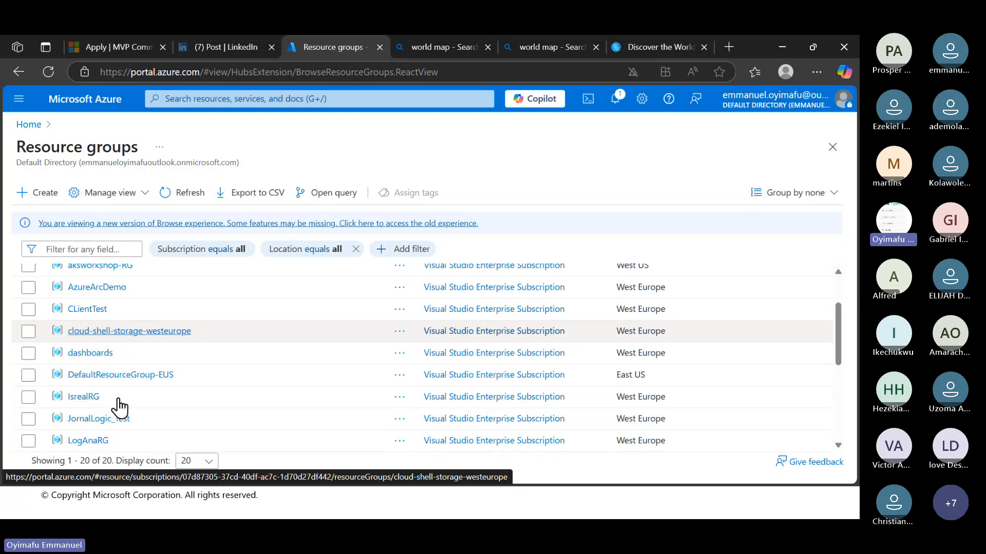
scroll(119, 408, down, 1)
scroll(119, 407, down, 2)
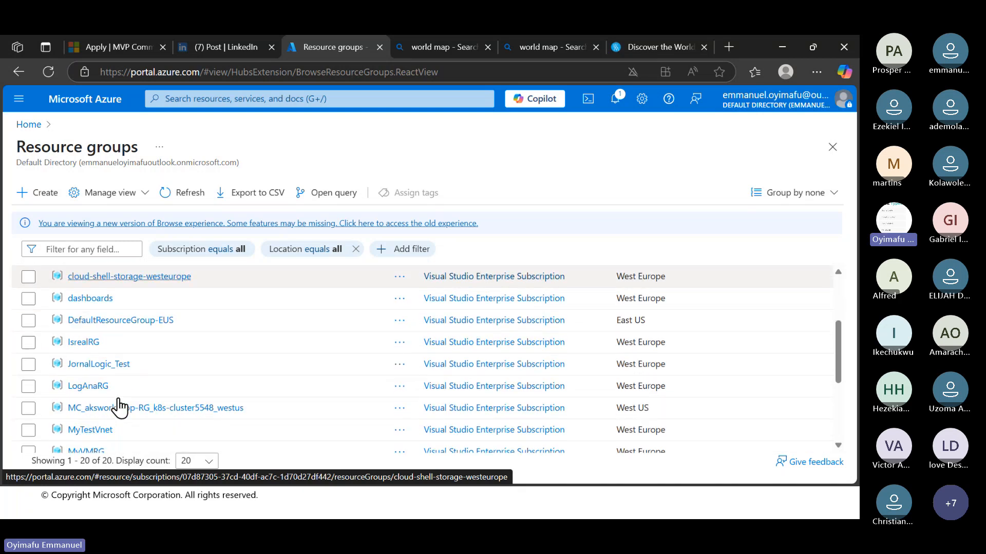
scroll(119, 407, down, 5)
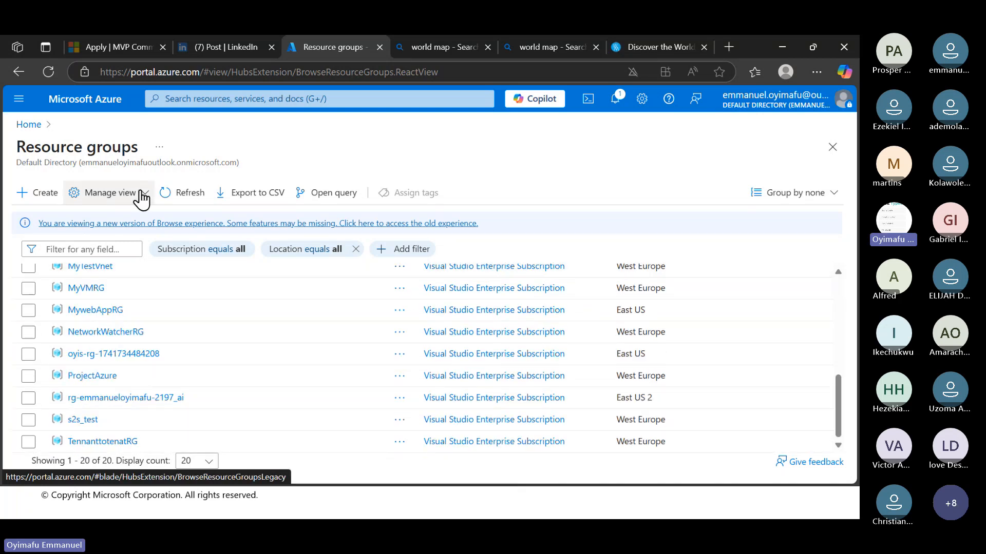
Refresh the resource groups list and look through it again for yafcloudcomputing.
click(171, 194)
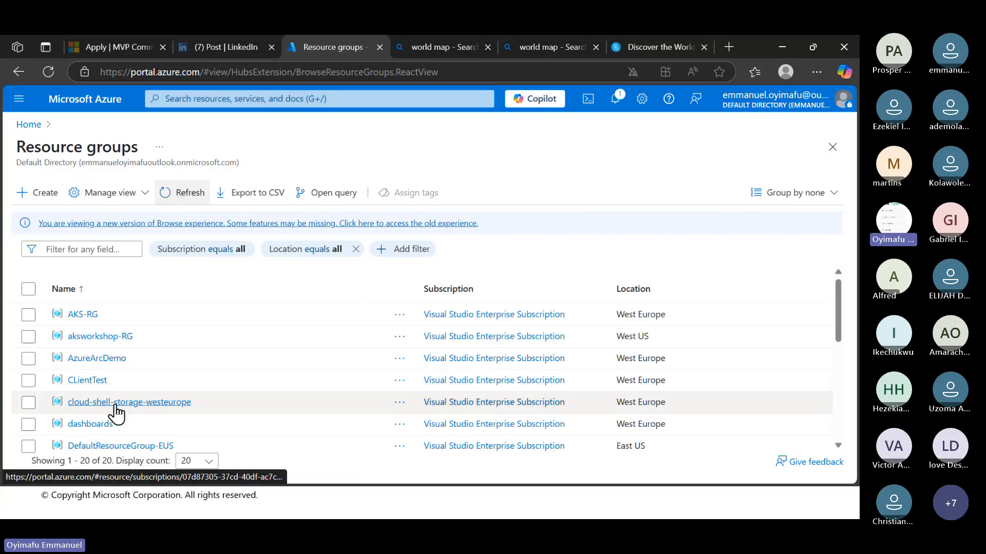
scroll(116, 414, down, 1)
scroll(116, 413, down, 4)
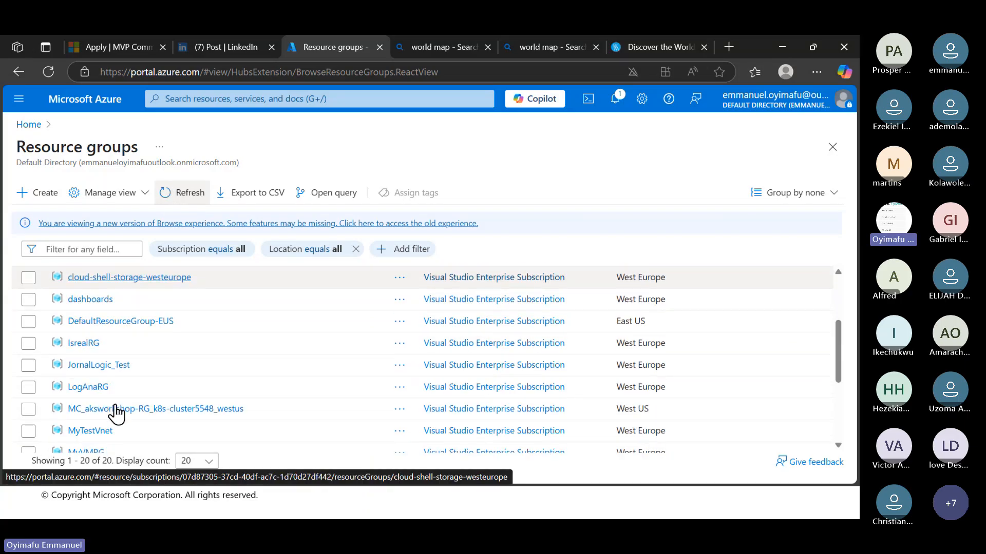
scroll(116, 413, down, 5)
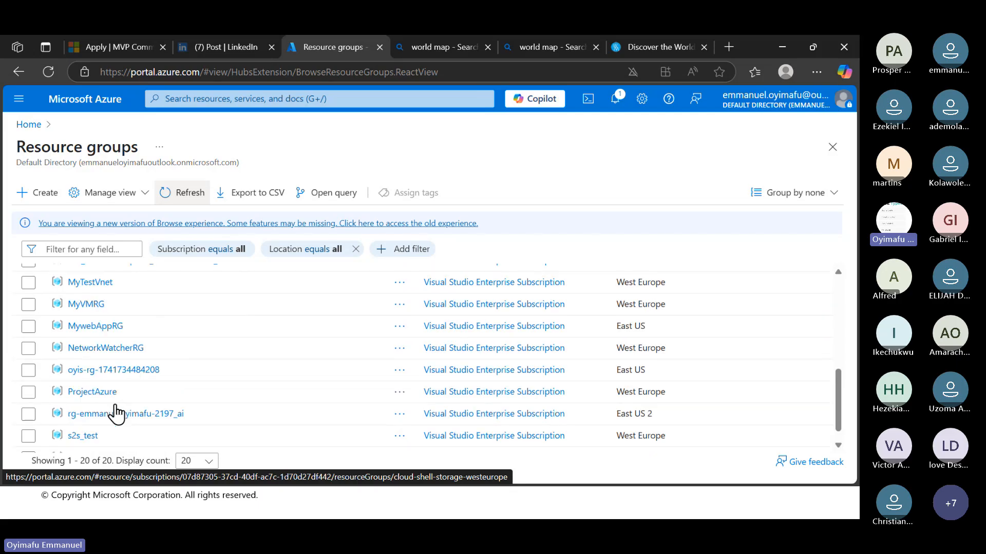
scroll(116, 413, down, 1)
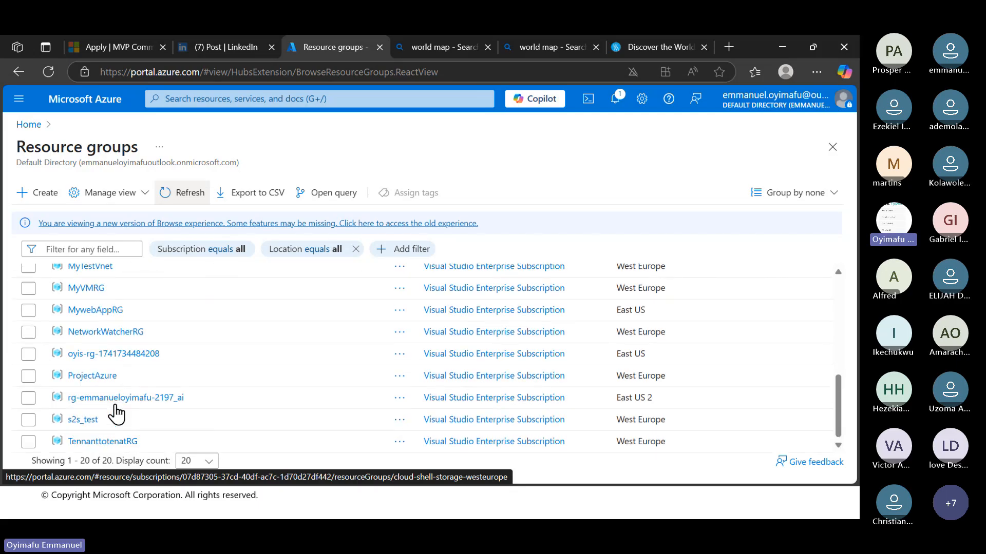
scroll(116, 413, up, 6)
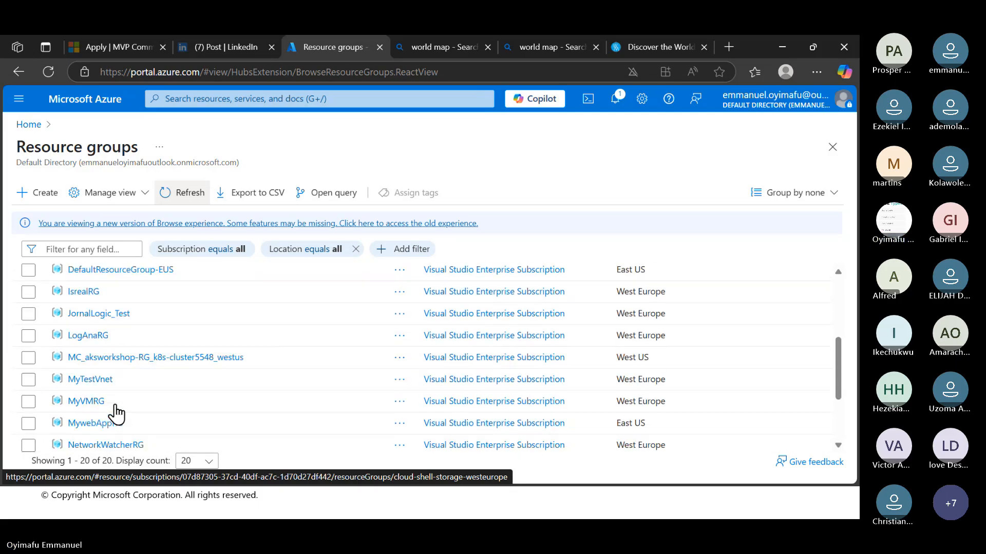
scroll(116, 414, up, 3)
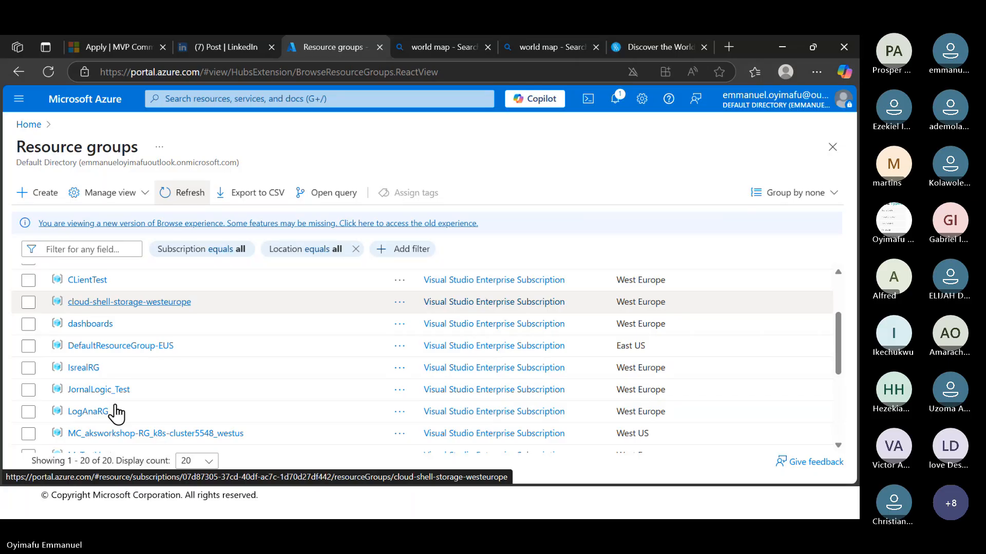
Reload the resource groups page and look through the list up to its second page for yafcloudcomputing.
scroll(116, 413, up, 3)
scroll(116, 414, down, 5)
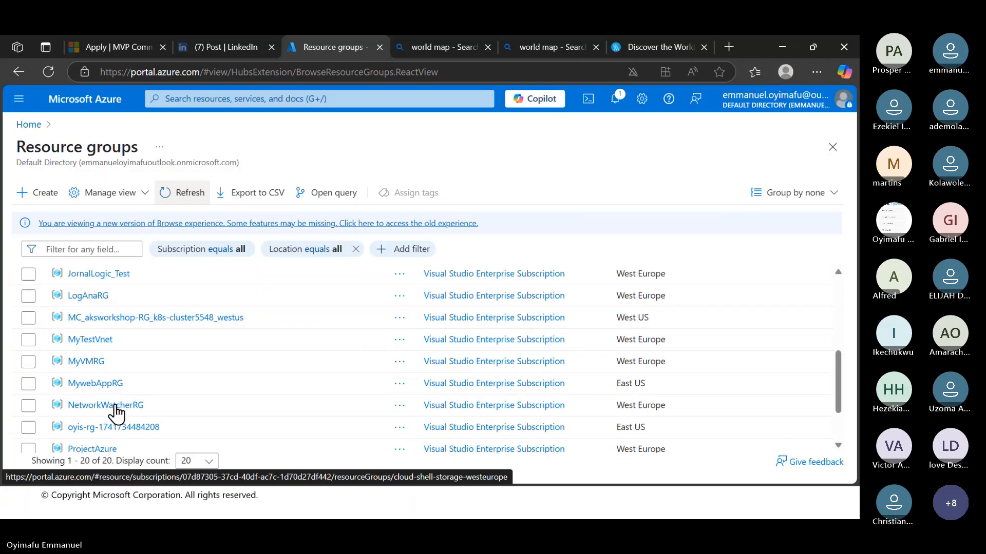
scroll(116, 413, down, 3)
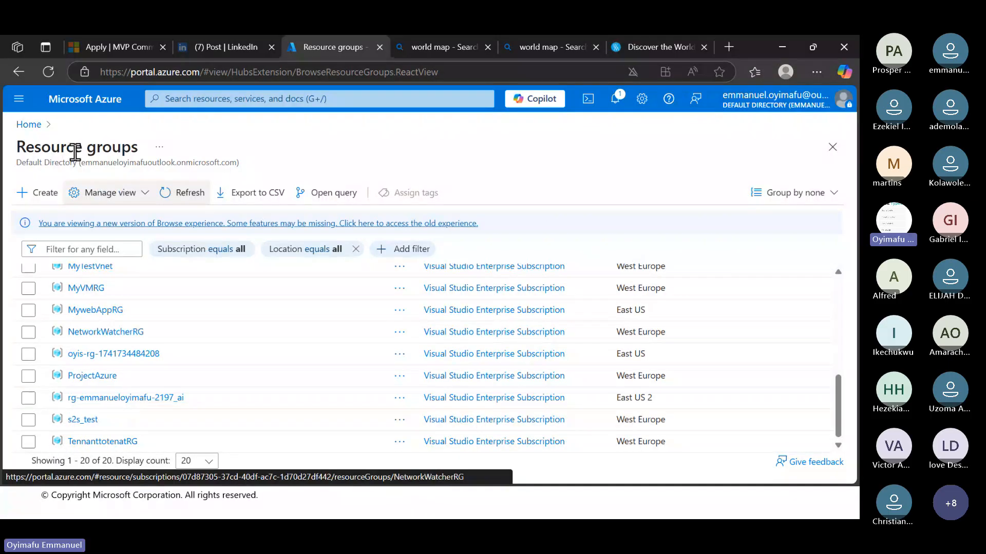
click(58, 75)
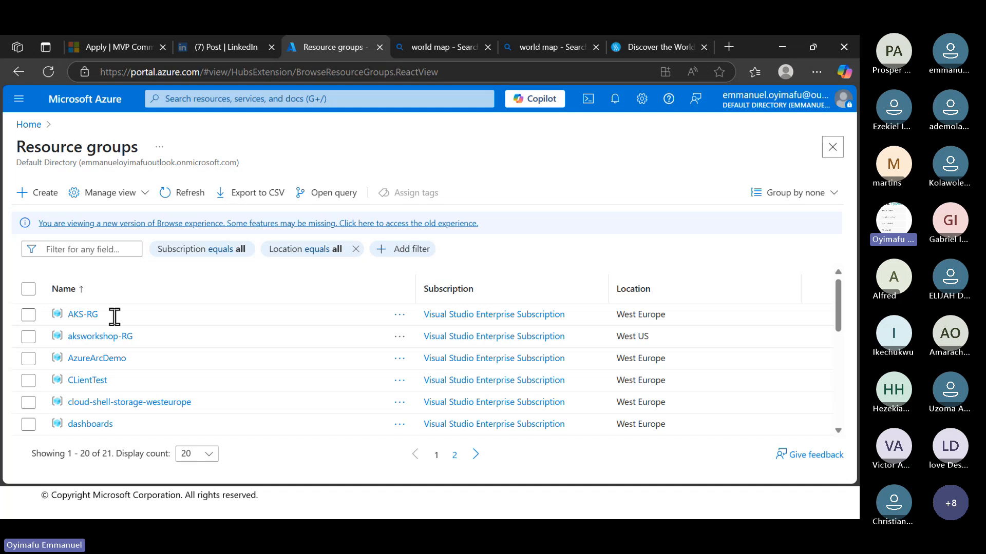
scroll(107, 386, down, 3)
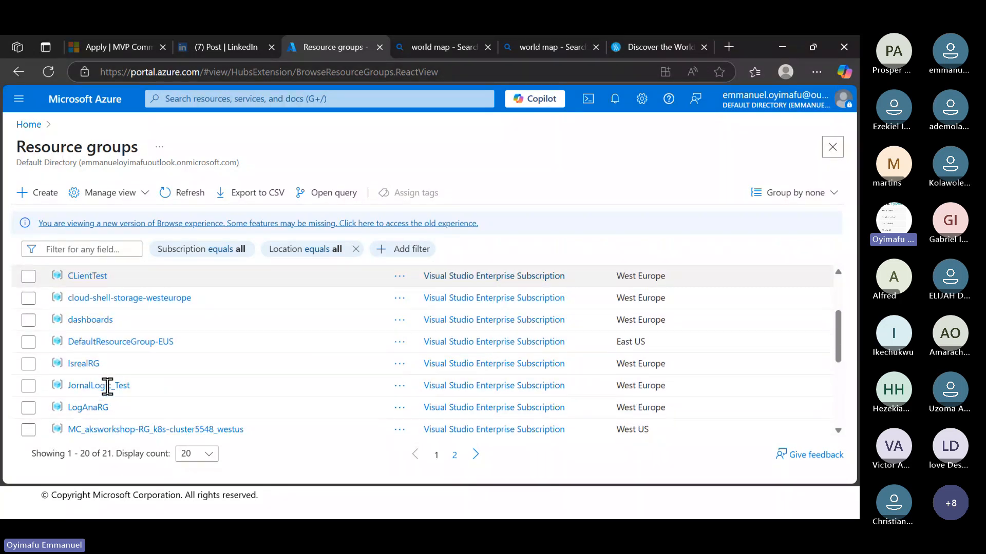
scroll(107, 386, down, 1)
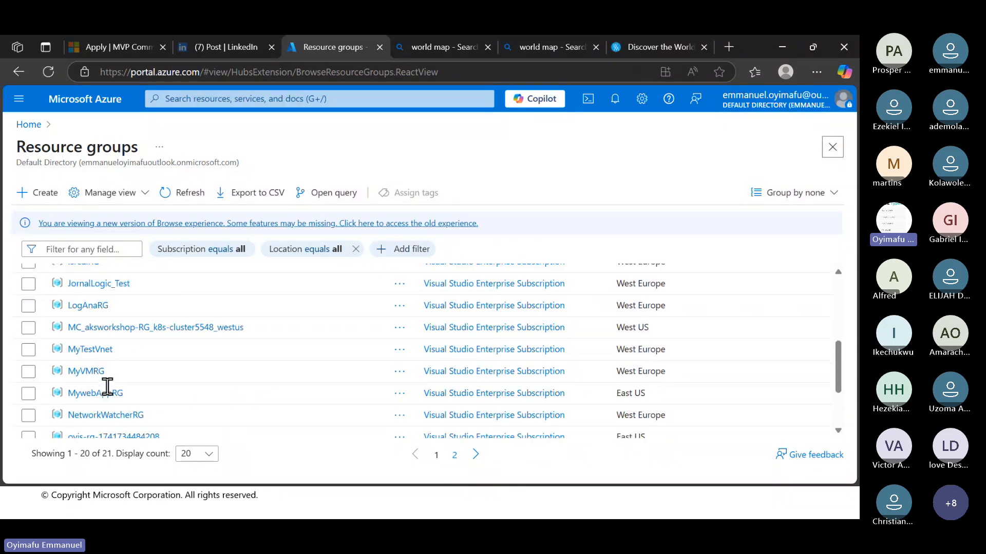
scroll(107, 386, down, 2)
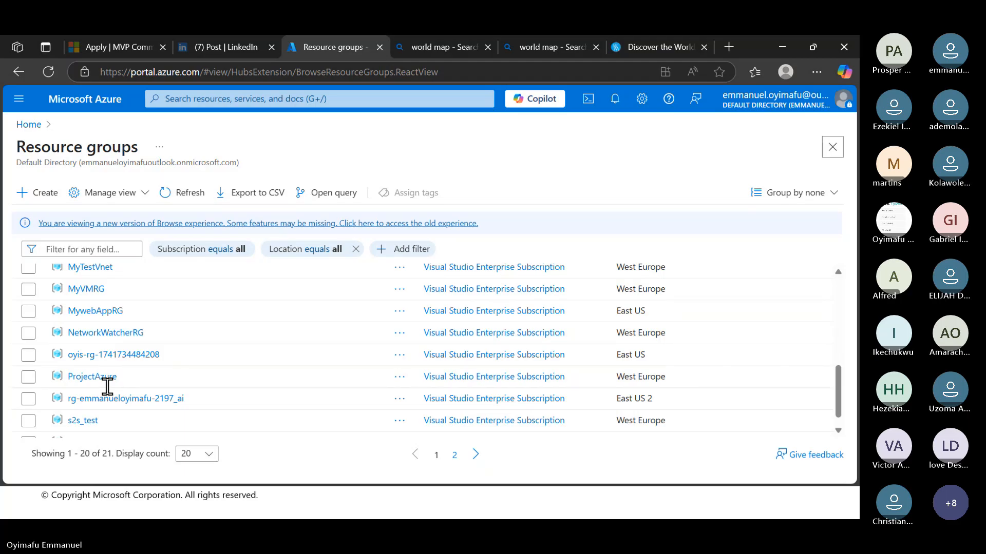
scroll(108, 386, down, 1)
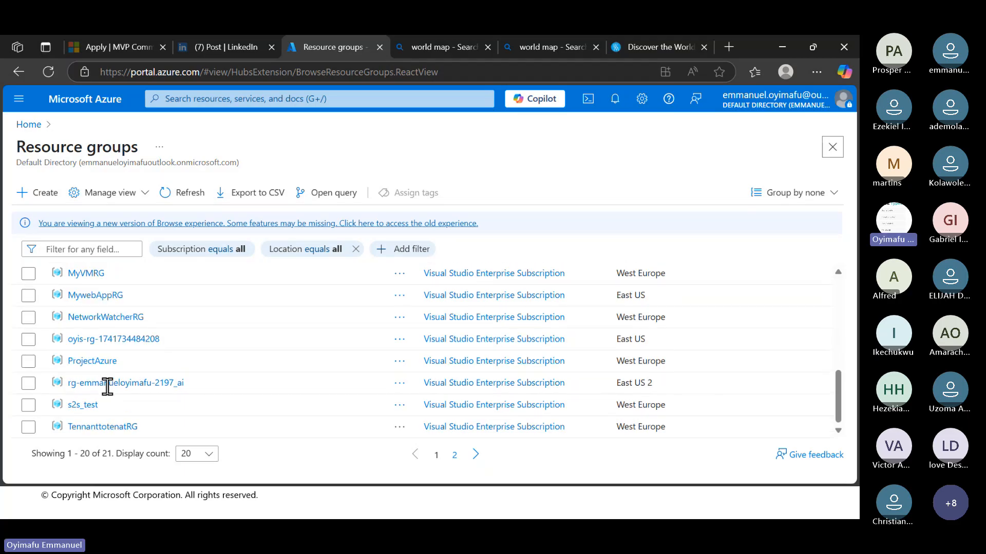
click(476, 455)
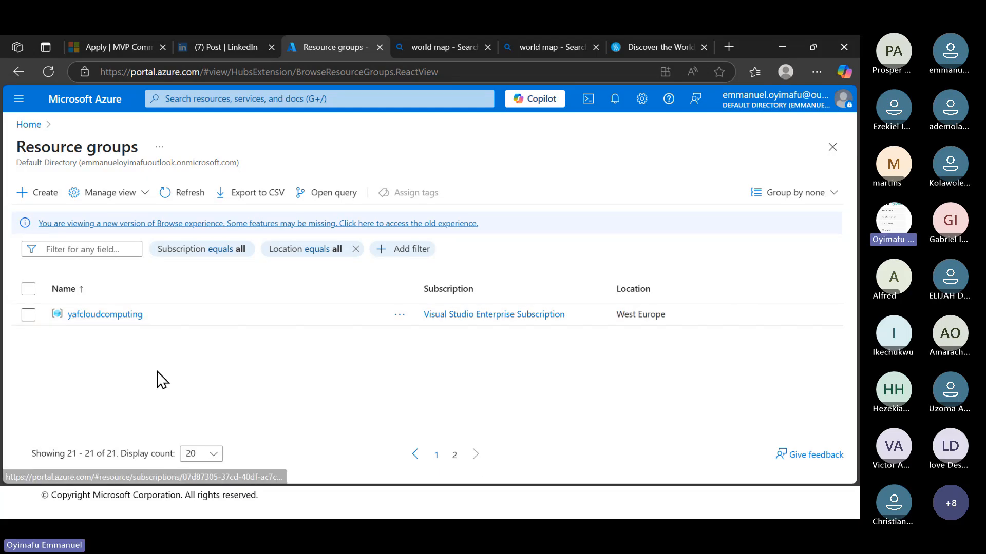
Set the resource groups display count to 50 and look through the full single-page list for yafcloudcomputing.
click(213, 456)
click(198, 411)
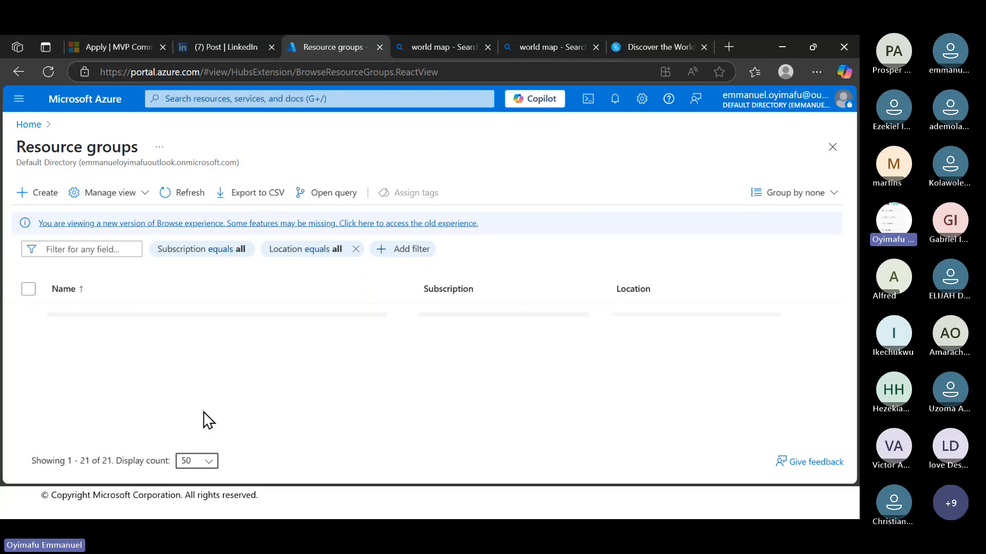
scroll(204, 416, down, 4)
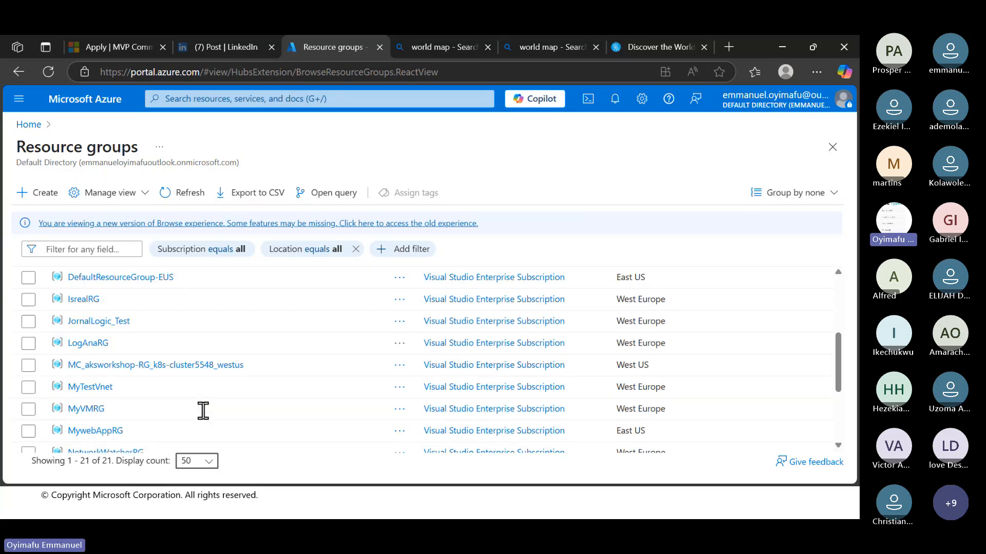
scroll(203, 411, down, 2)
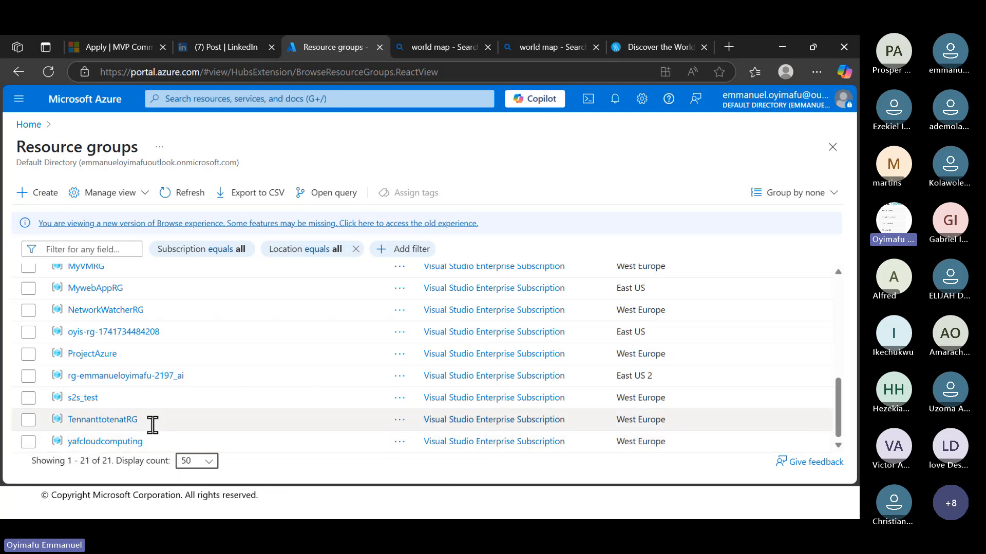
scroll(162, 419, up, 2)
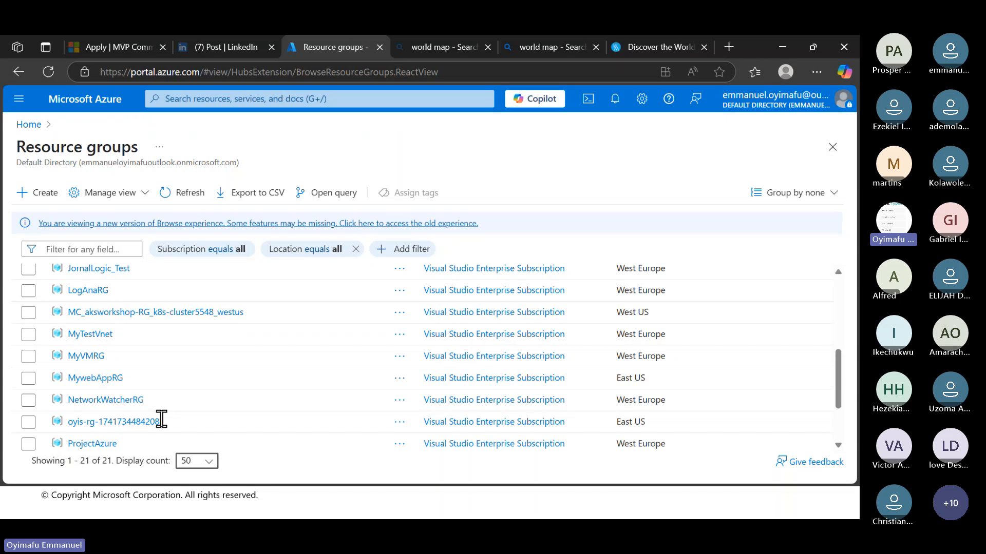
right_click(161, 419)
scroll(132, 348, up, 5)
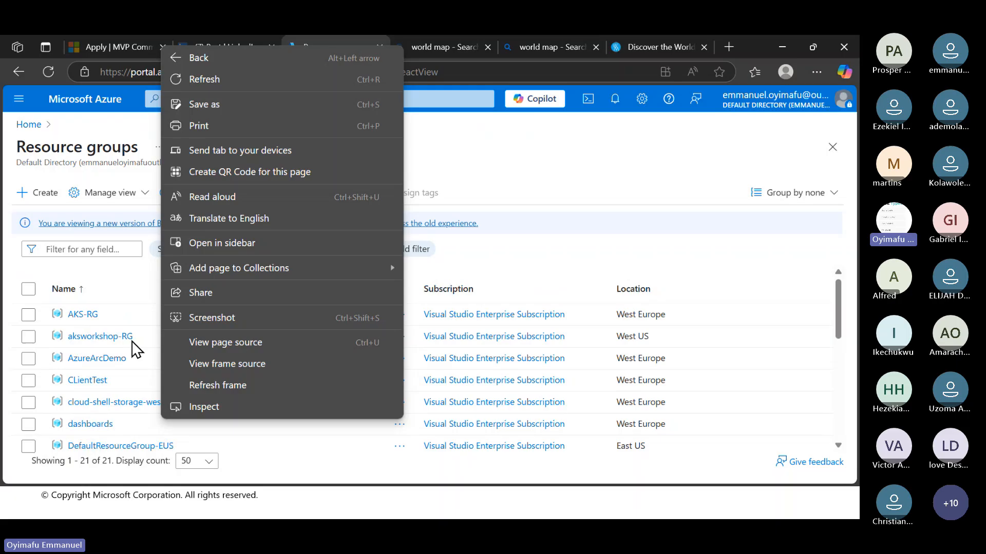
click(538, 175)
Search the portal for "virtual" and open the Virtual networks service.
click(401, 98)
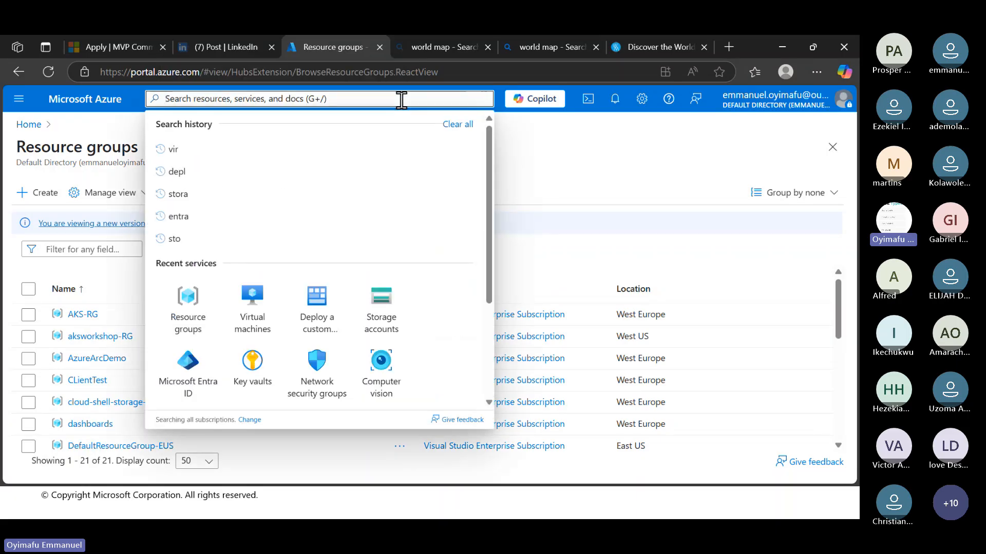
text(vir)
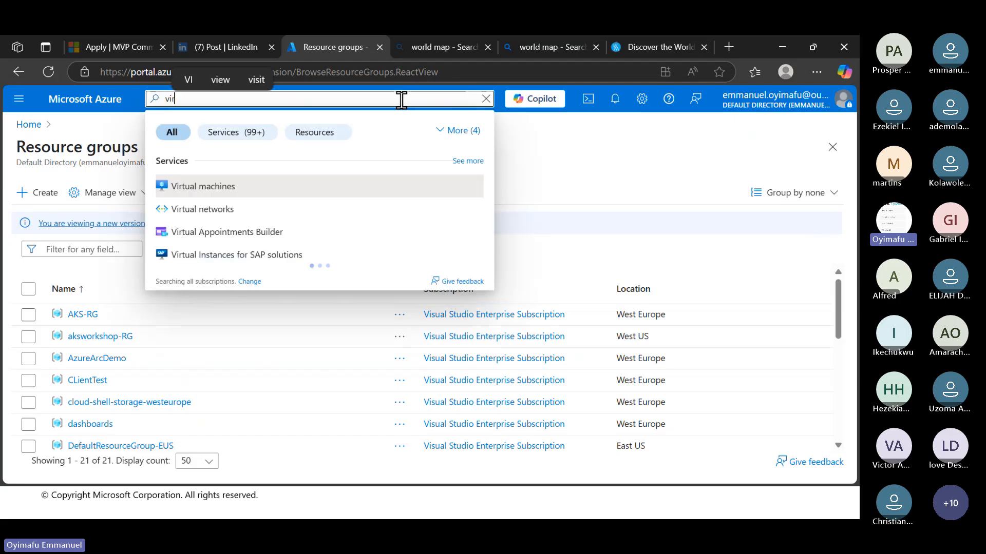
text(tual)
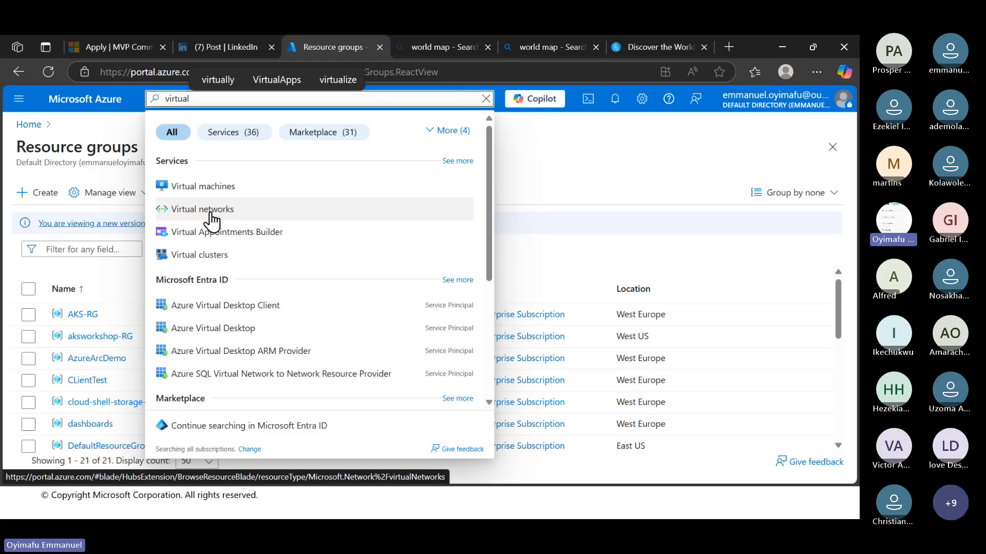
click(211, 216)
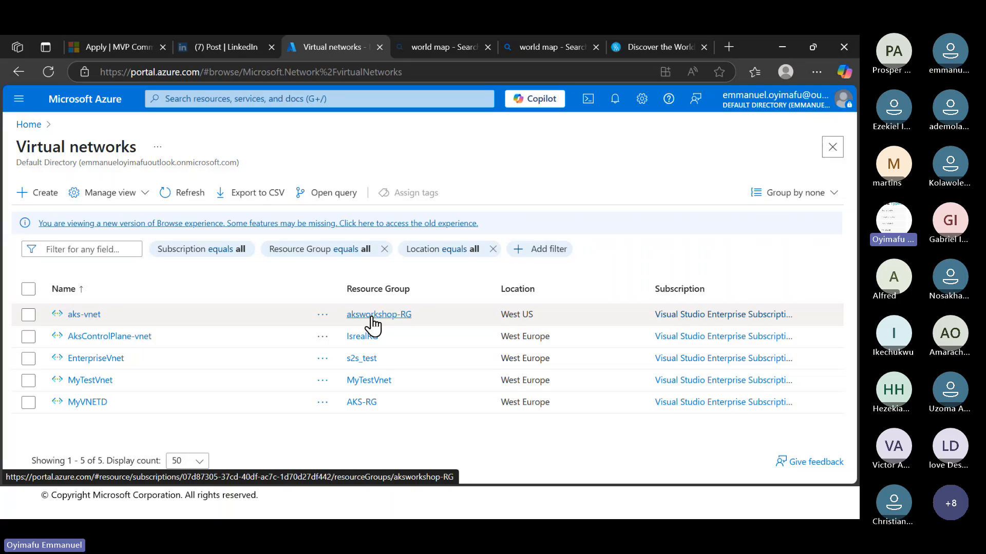
Start creating a virtual network and choose yafcloudcomputing as its resource group.
click(41, 196)
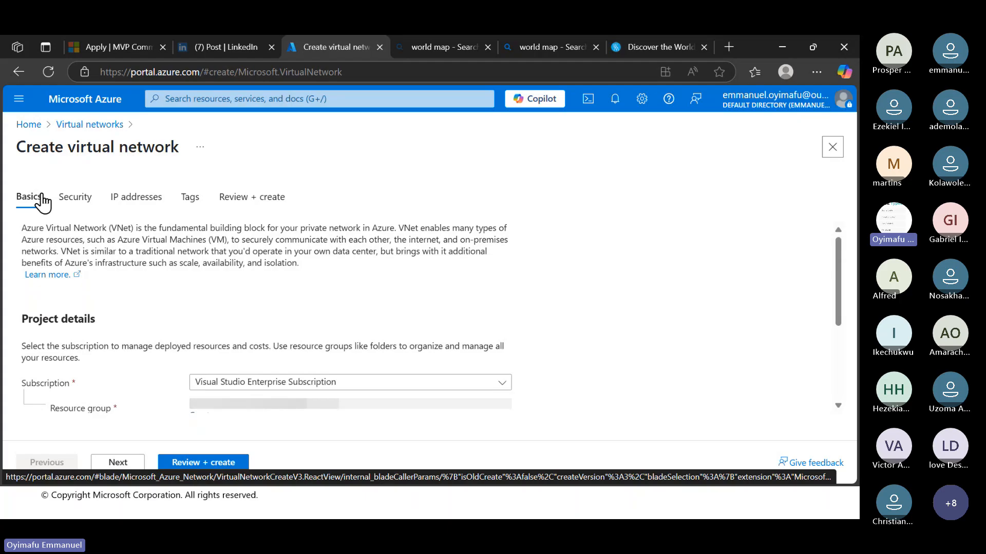
scroll(230, 275, down, 1)
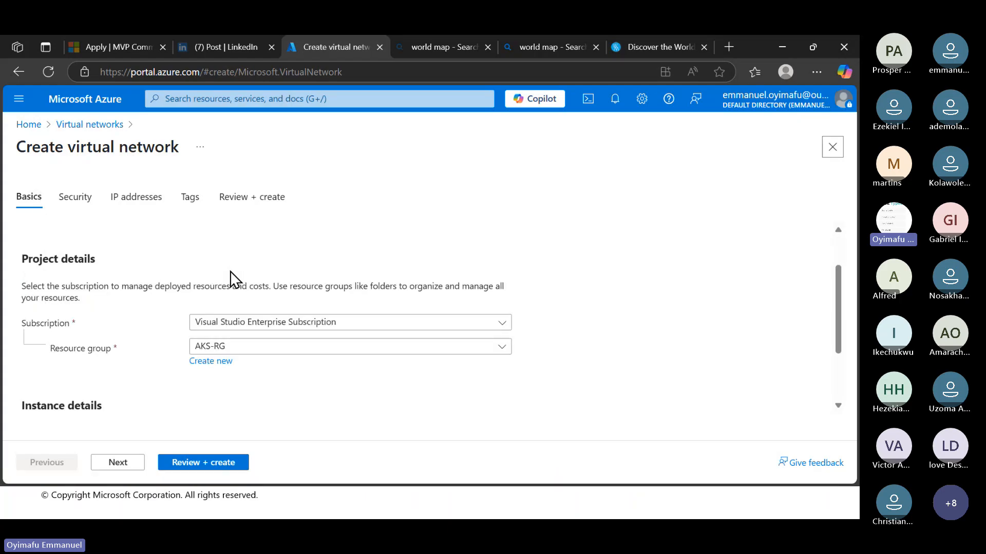
scroll(230, 279, down, 1)
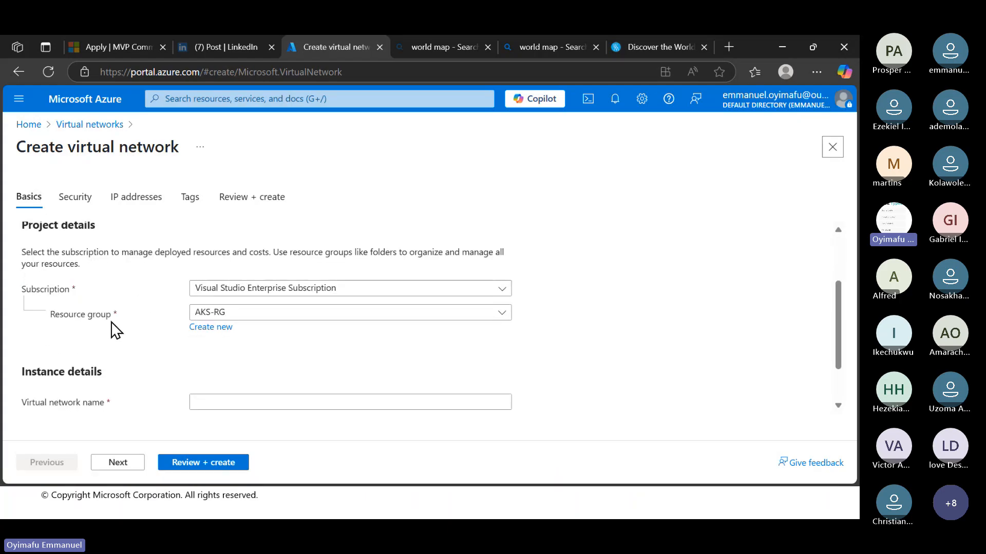
click(297, 321)
scroll(622, 375, down, 5)
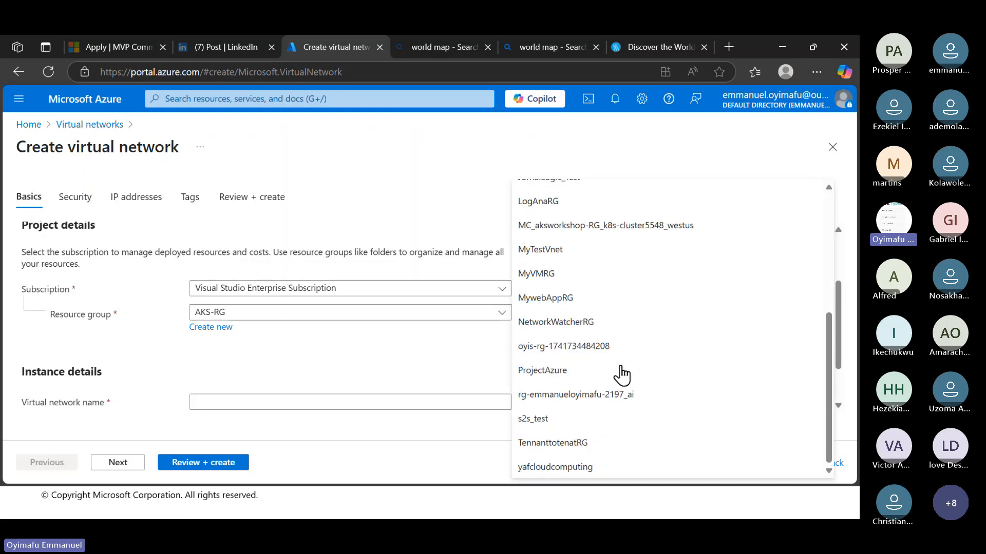
click(566, 468)
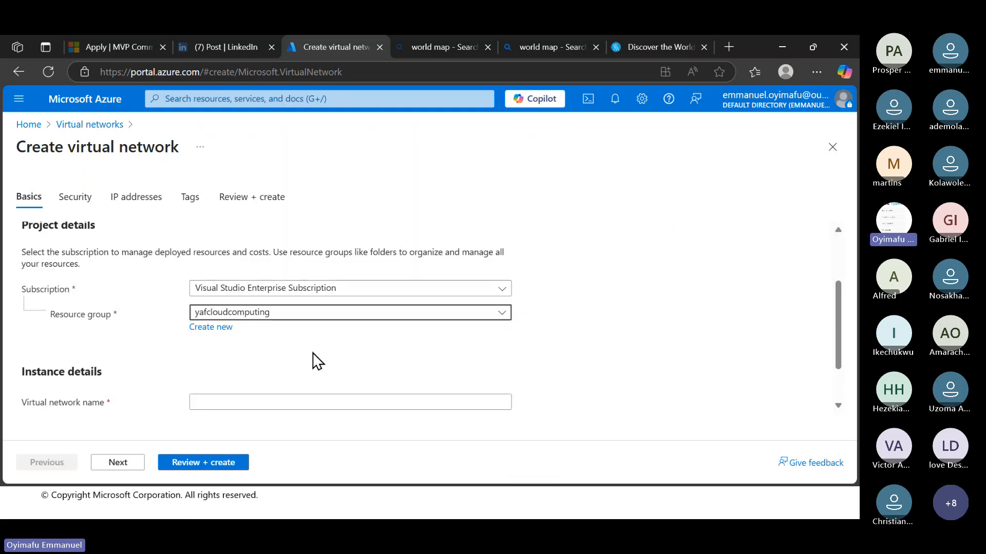
click(365, 321)
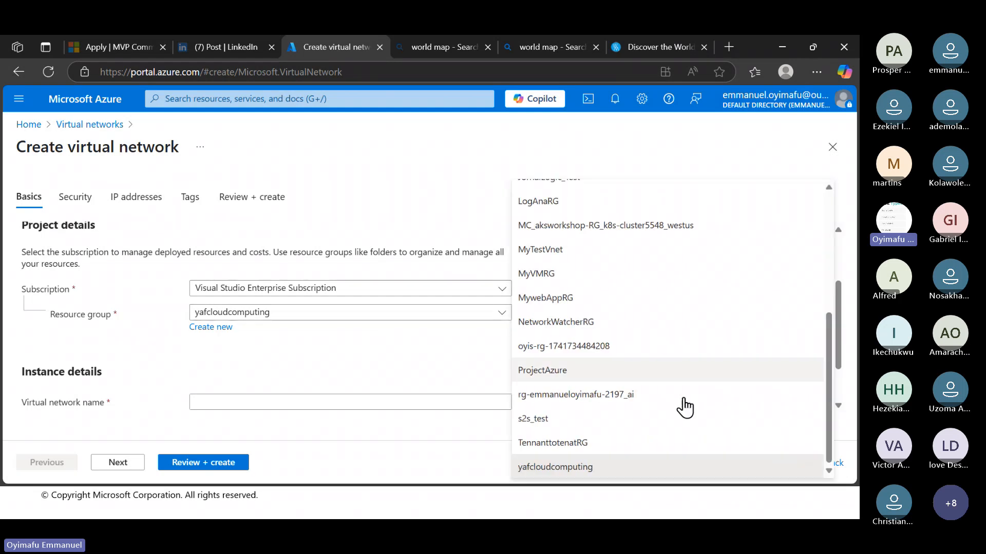
click(597, 467)
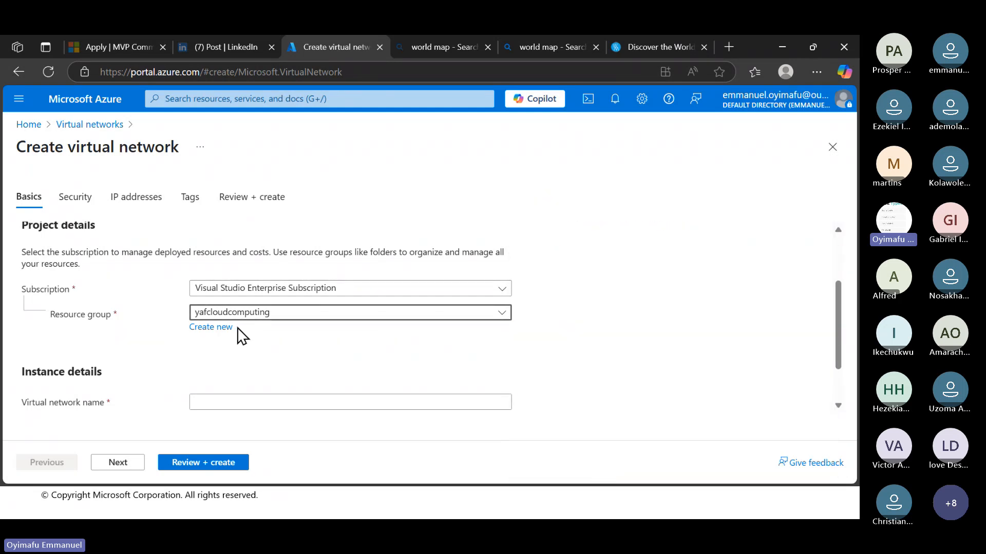
Name the virtual network yafVnet in the instance details.
scroll(281, 333, down, 1)
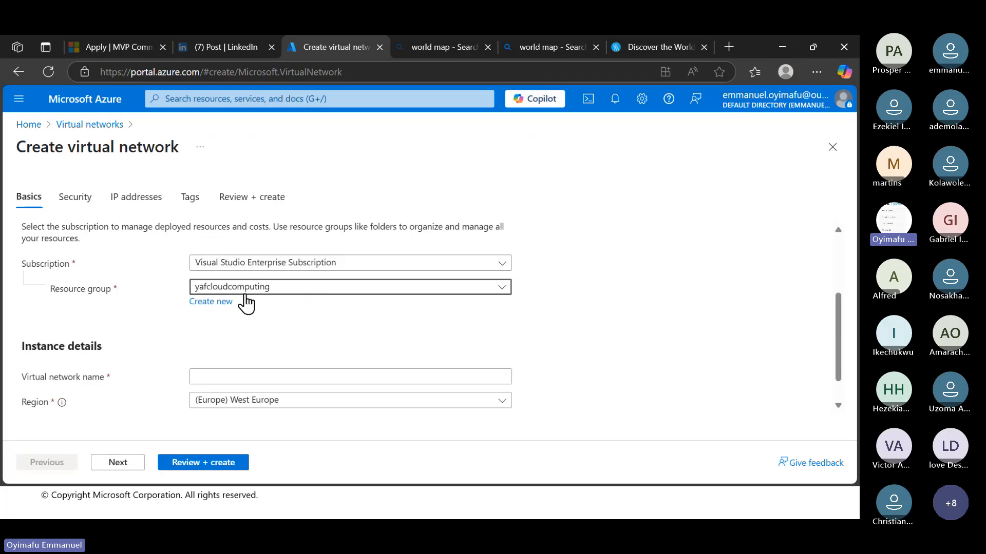
scroll(302, 324, down, 1)
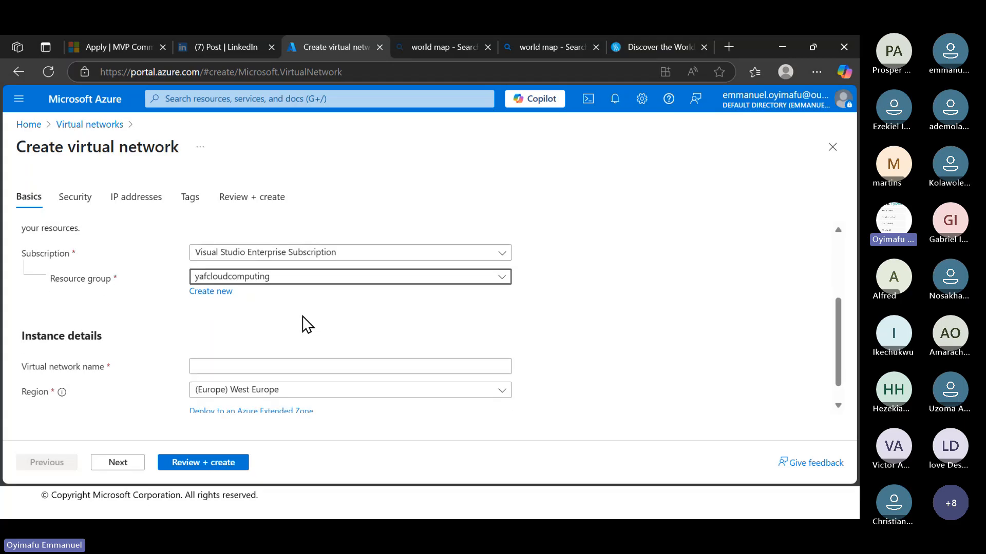
click(278, 343)
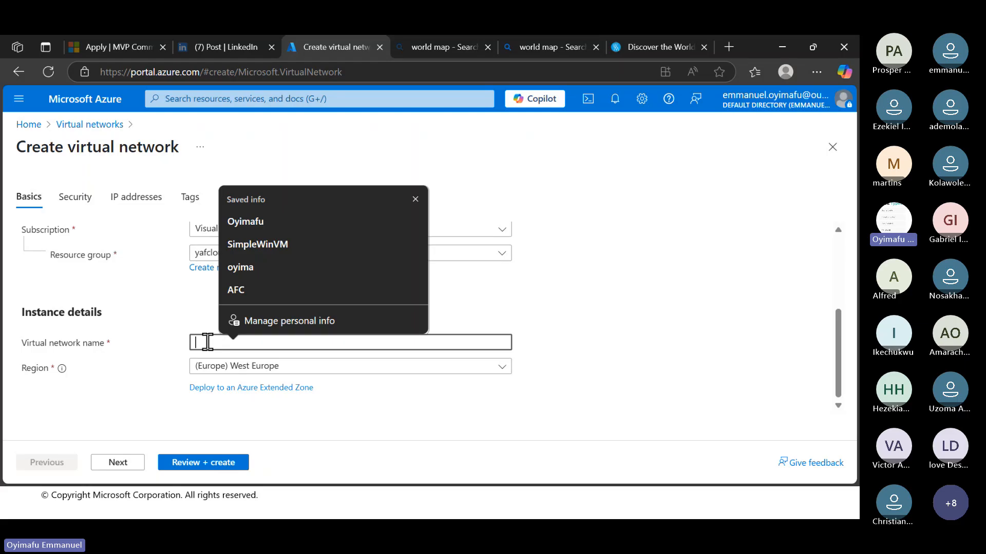
text(yaf)
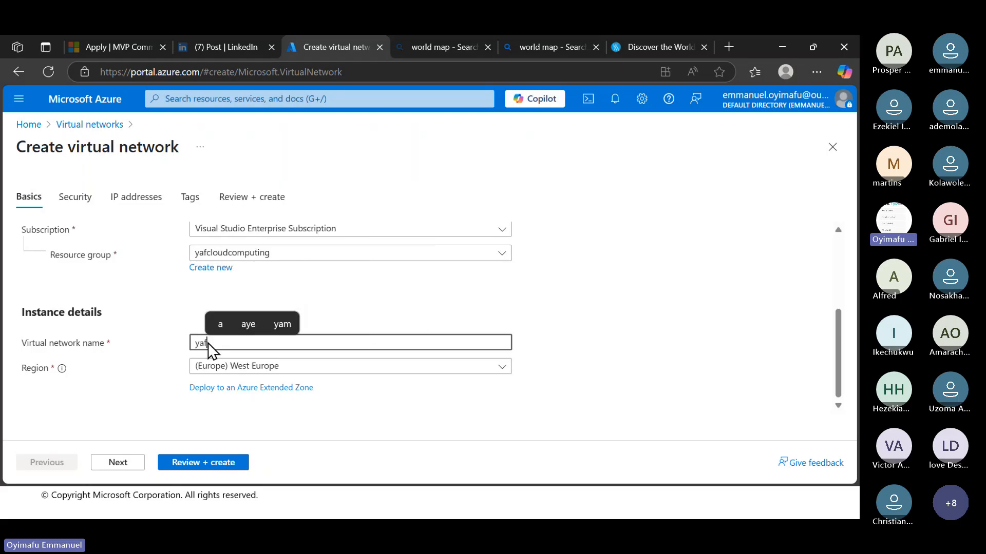
text(vnet)
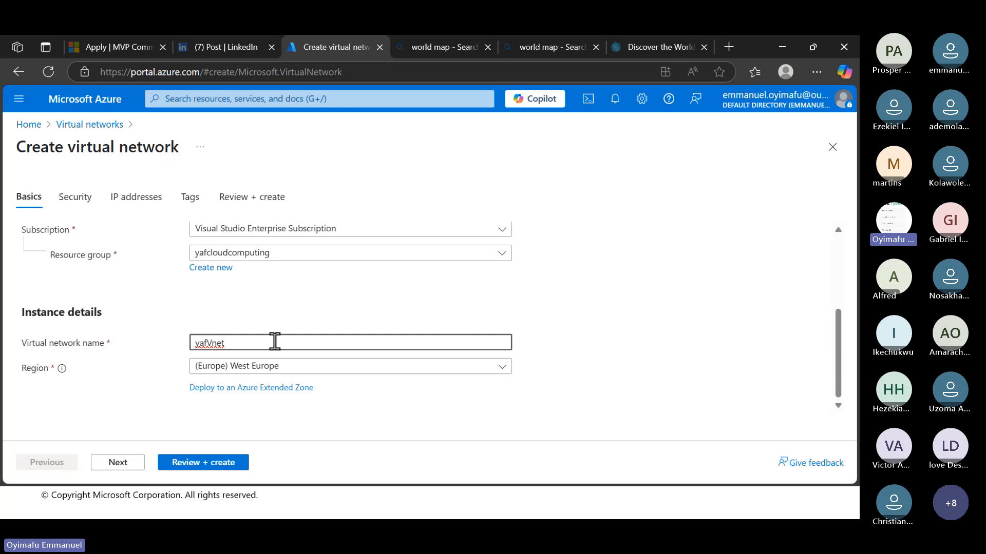
click(339, 312)
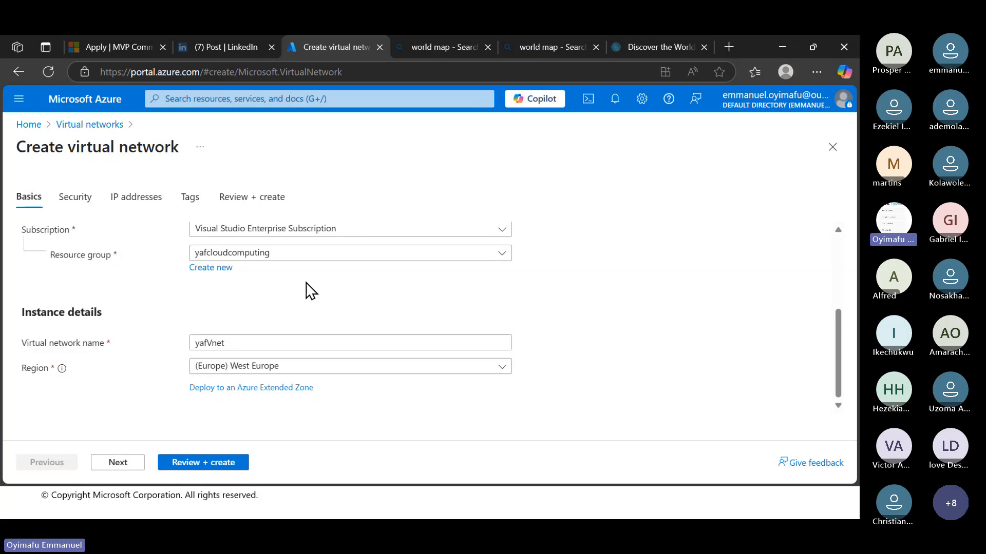
scroll(280, 298, up, 3)
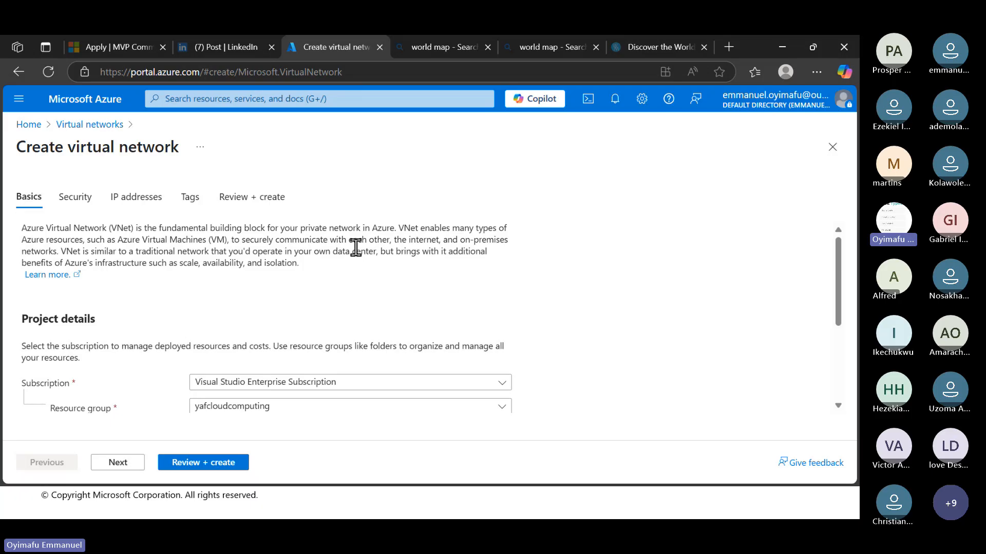
scroll(288, 297, down, 3)
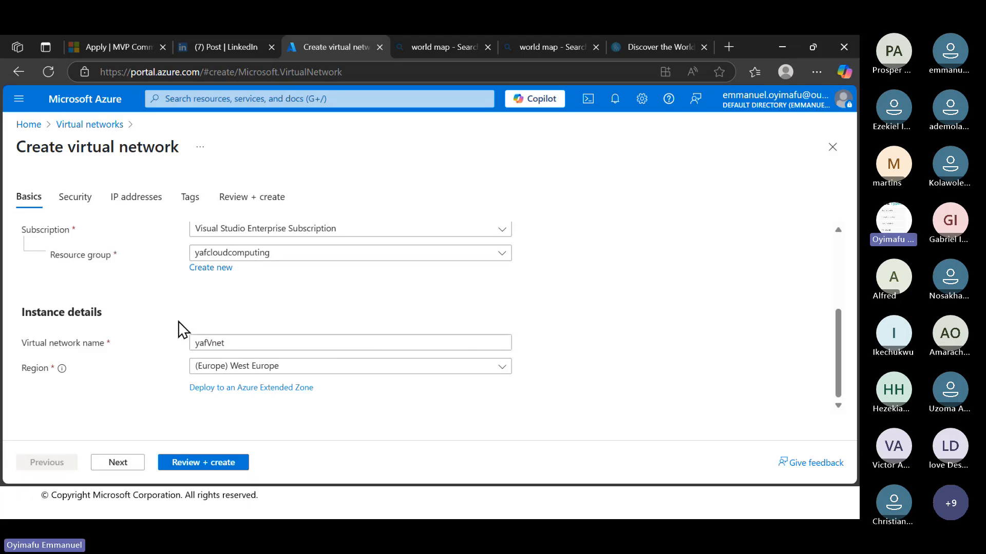
scroll(179, 323, up, 3)
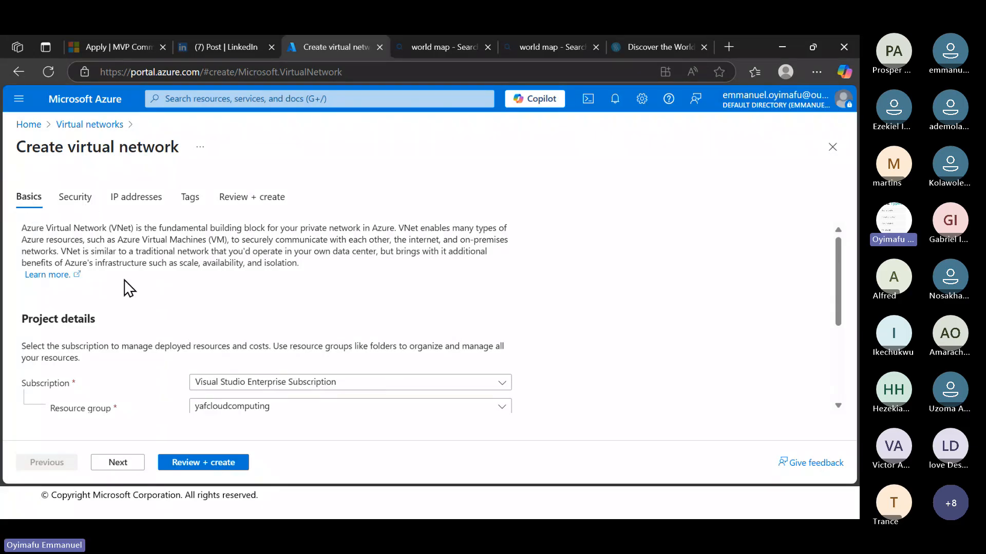
scroll(161, 292, down, 3)
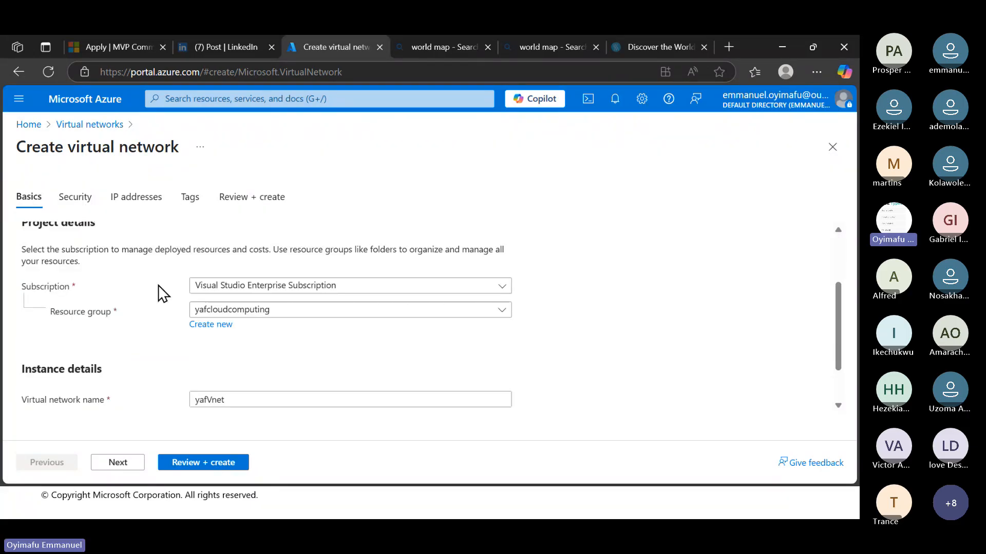
scroll(162, 291, up, 4)
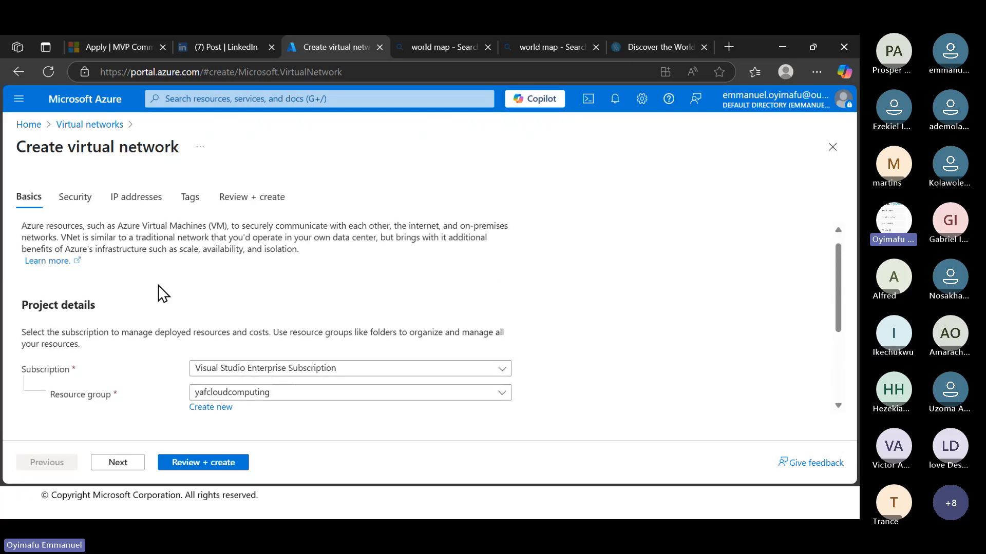
Review the virtual network's Basics settings, including resource group, name and region, with a brief look at its Security settings.
scroll(161, 292, down, 3)
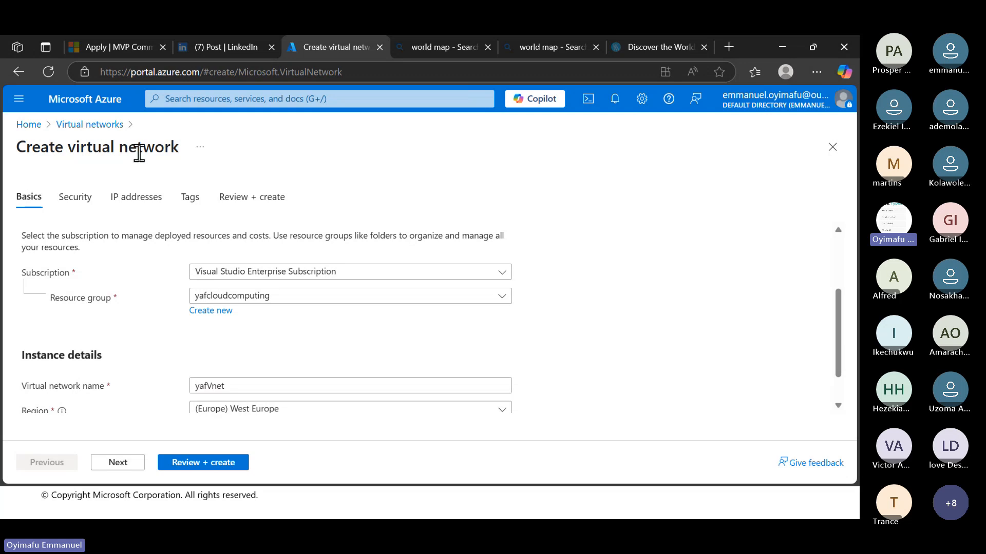
scroll(266, 339, down, 1)
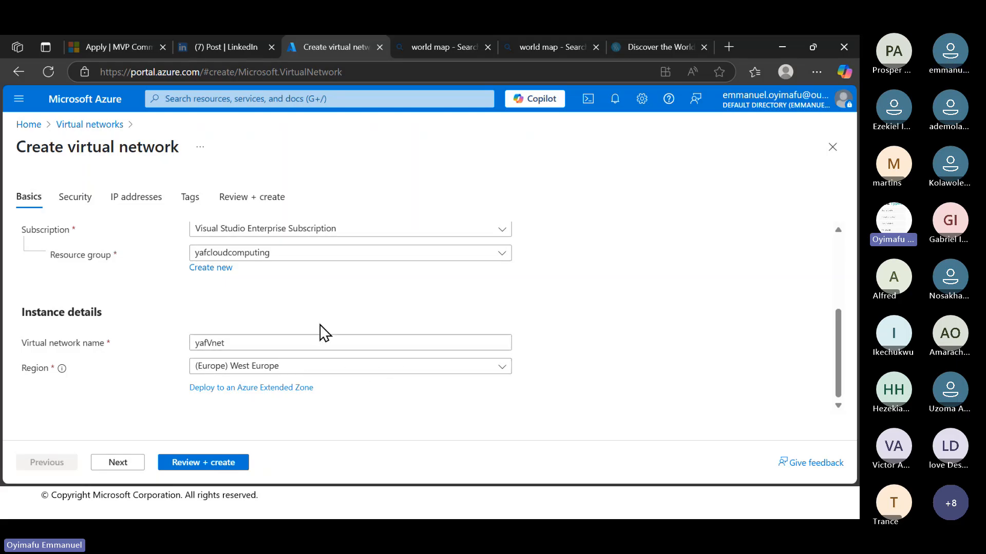
scroll(321, 304, up, 3)
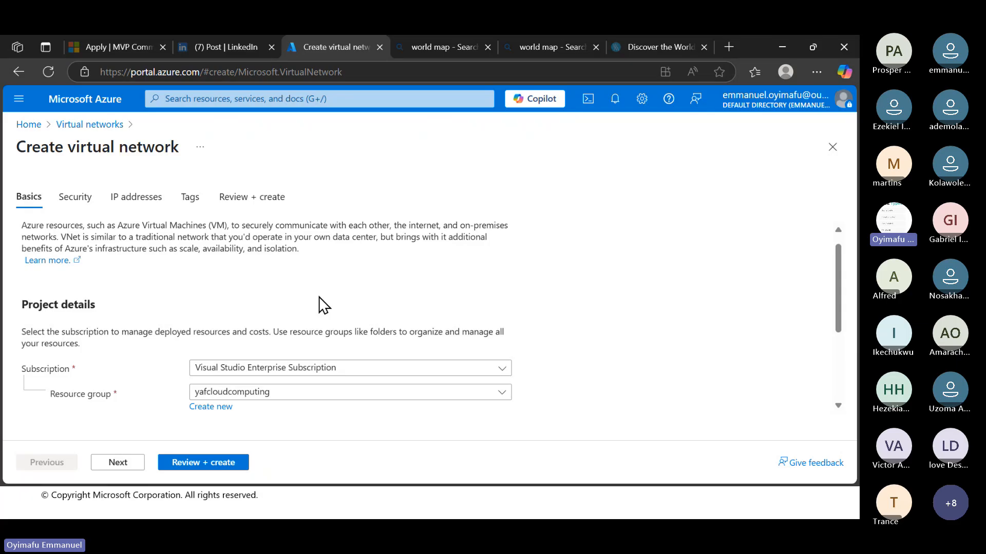
scroll(321, 304, down, 3)
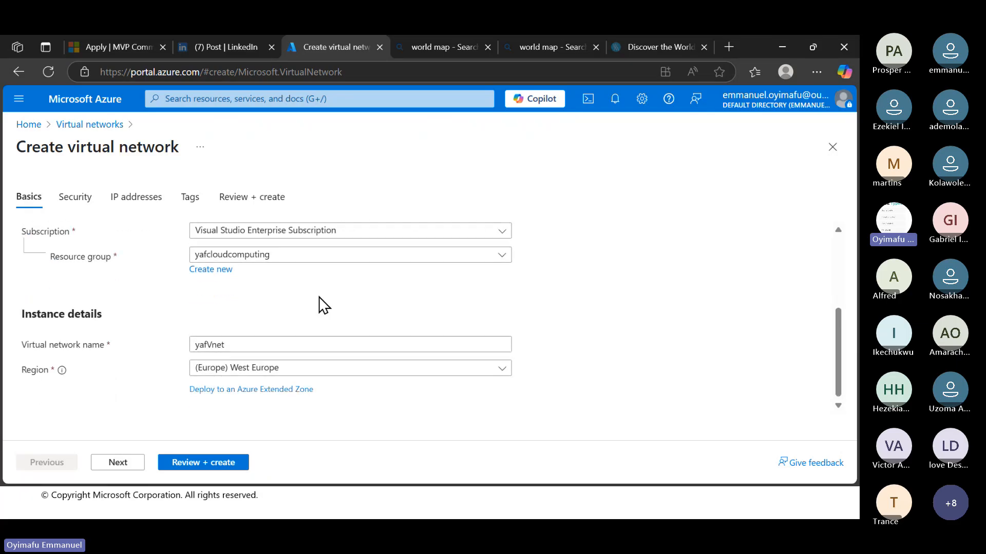
click(77, 208)
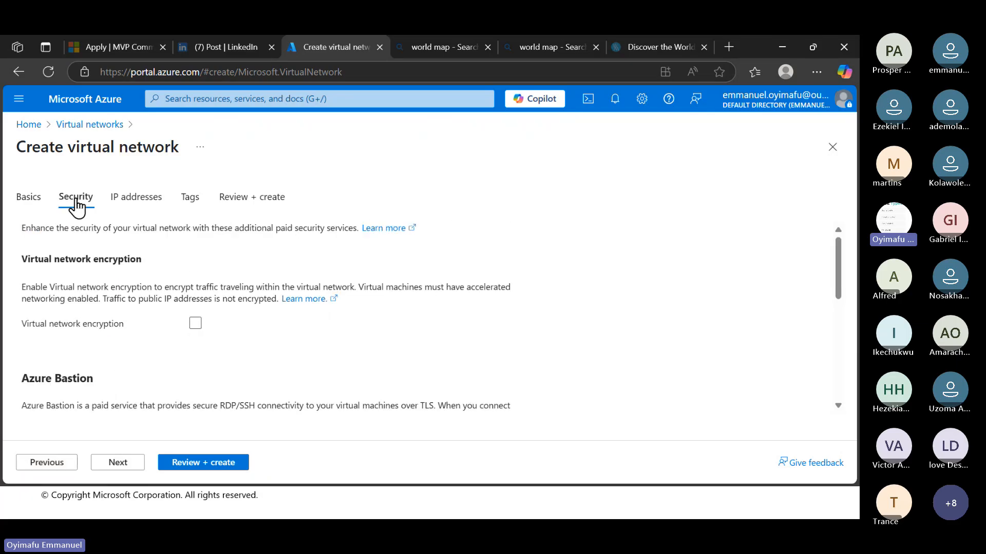
click(35, 207)
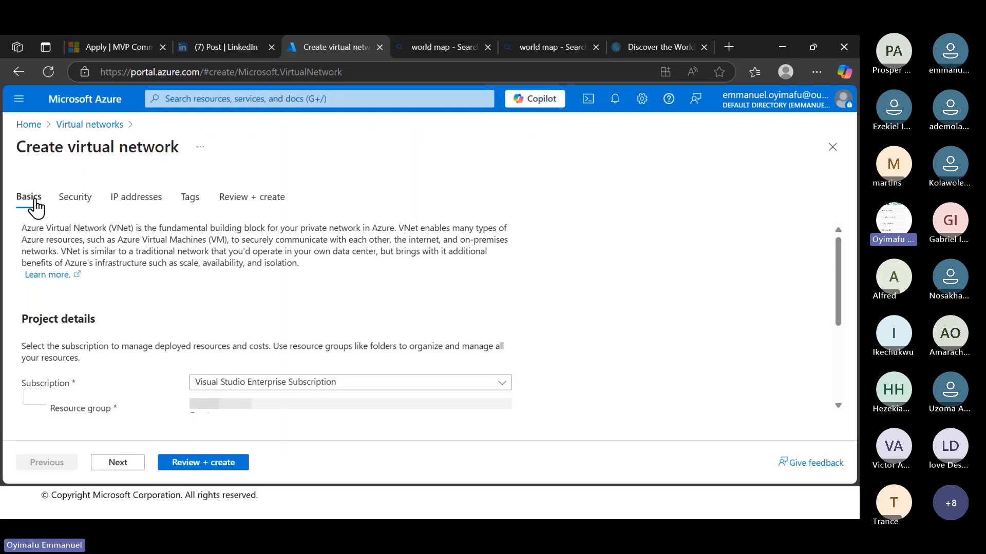
Proceed to the Security settings and examine the virtual network encryption, Azure Bastion, Azure Firewall and Azure DDoS Network Protection options.
click(131, 465)
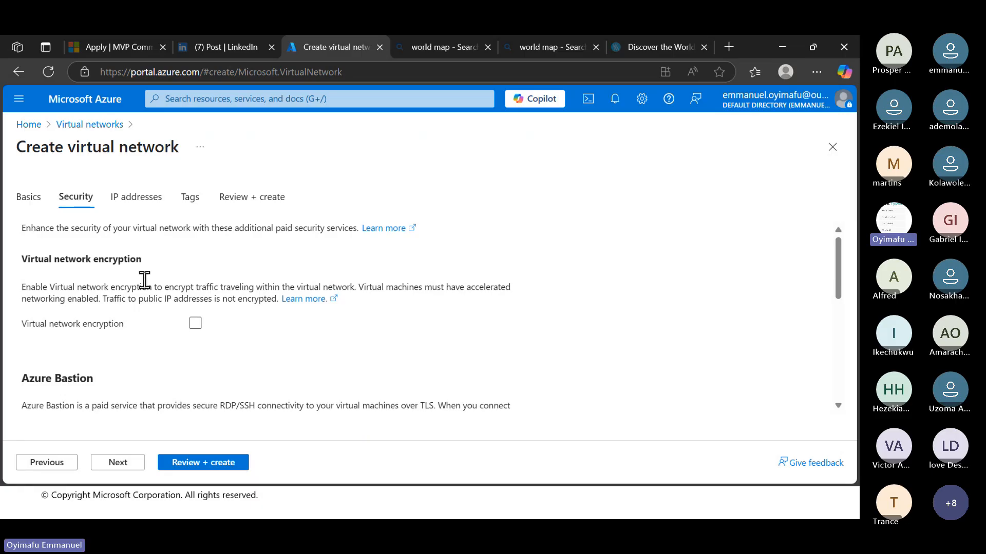
scroll(172, 282, down, 1)
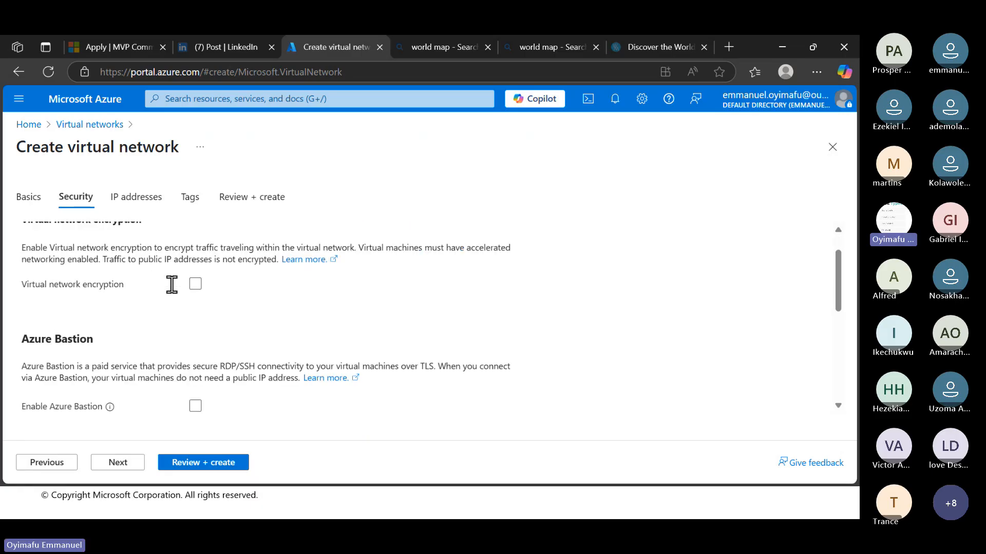
scroll(133, 295, up, 1)
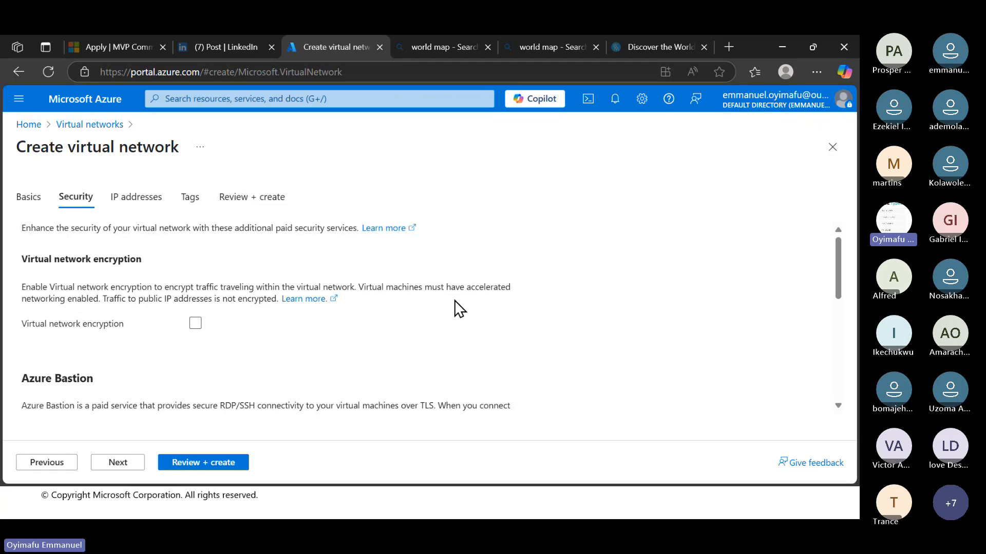
scroll(347, 331, down, 3)
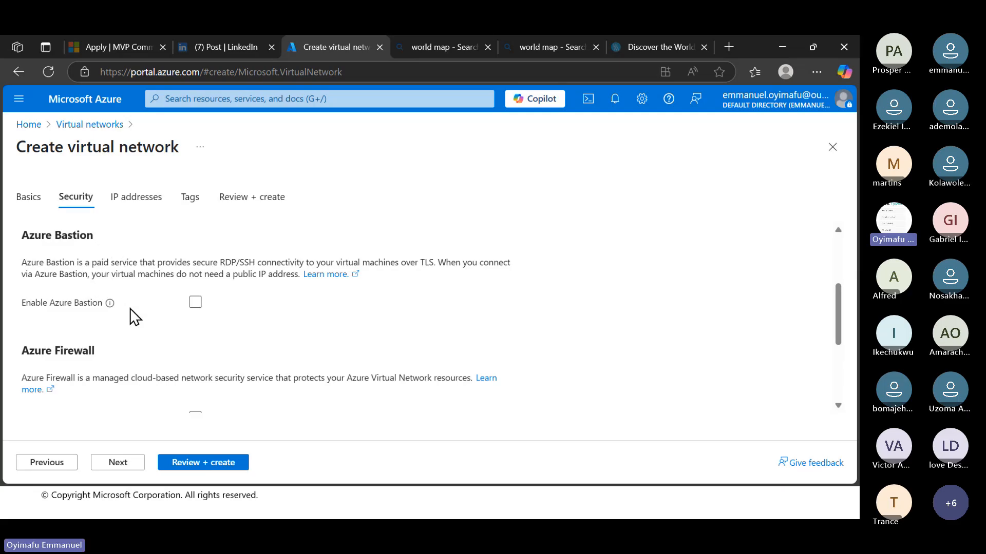
scroll(132, 316, down, 3)
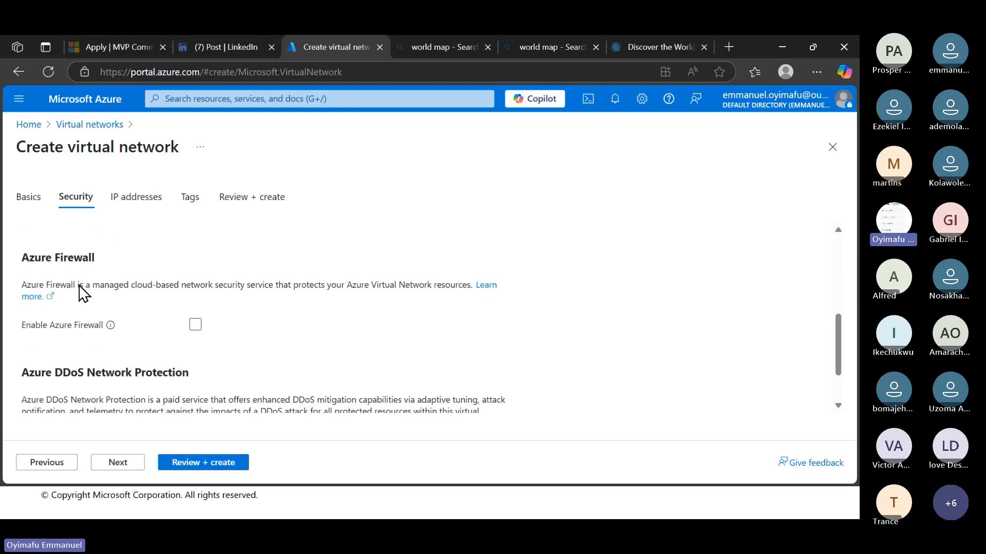
scroll(164, 302, down, 1)
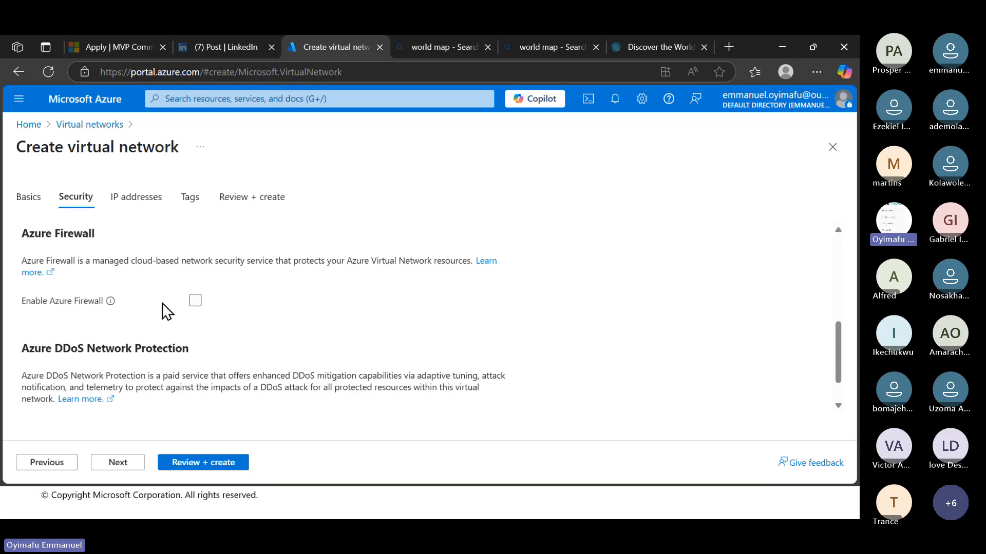
click(195, 300)
scroll(300, 301, up, 1)
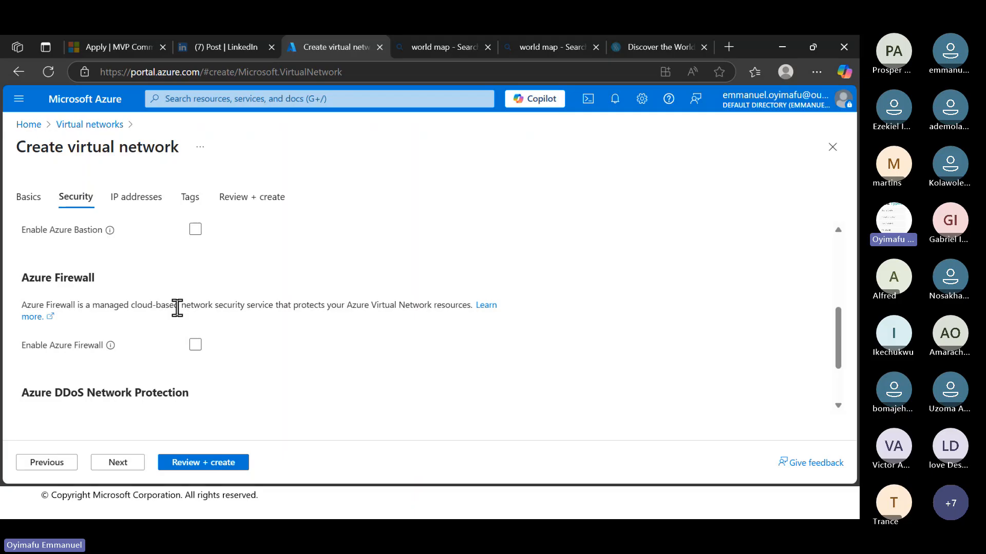
scroll(178, 308, down, 2)
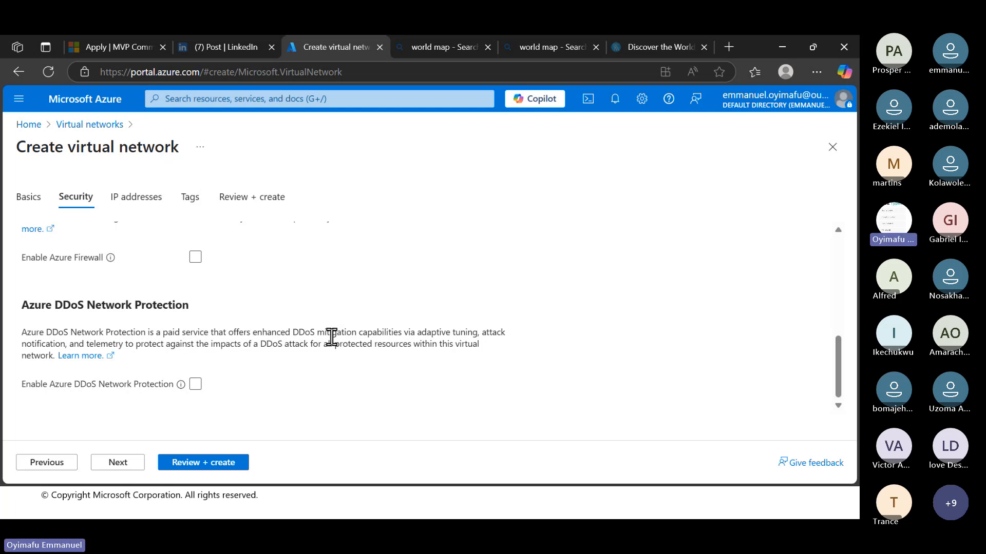
scroll(331, 337, up, 10)
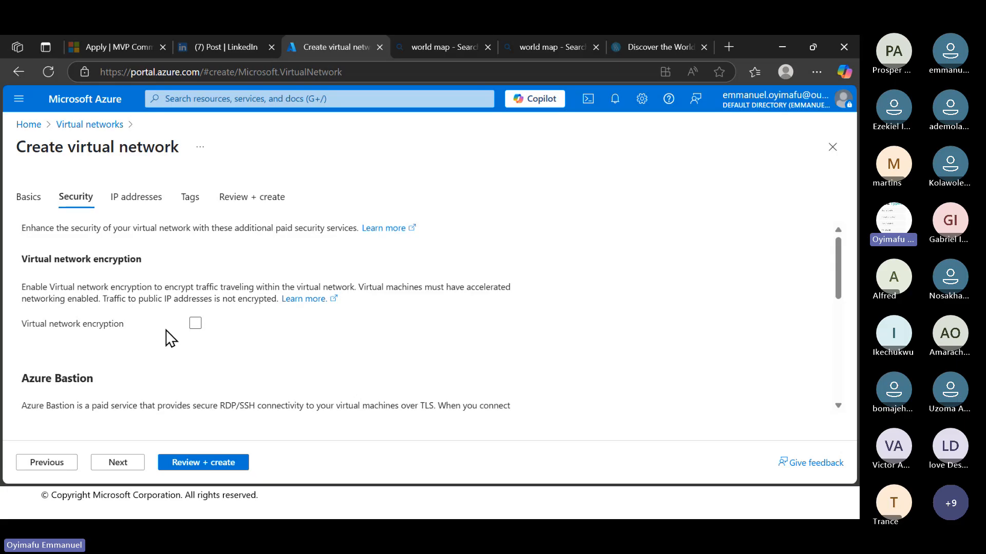
scroll(122, 365, down, 2)
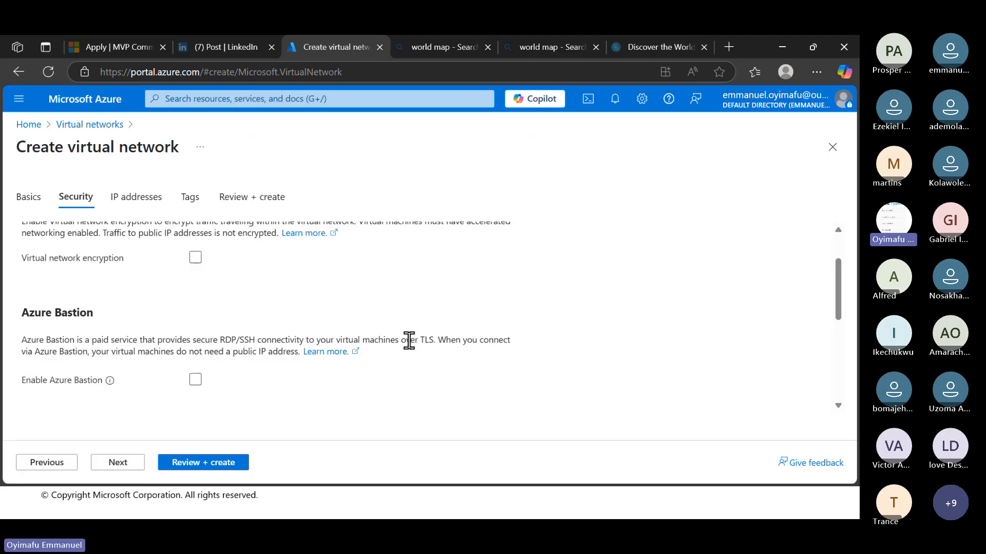
scroll(387, 362, down, 6)
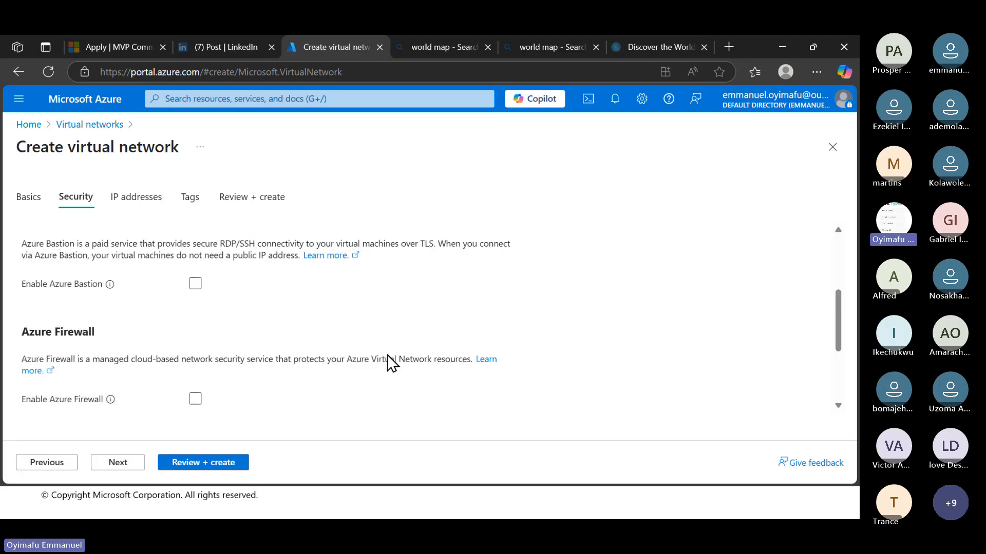
scroll(387, 362, down, 1)
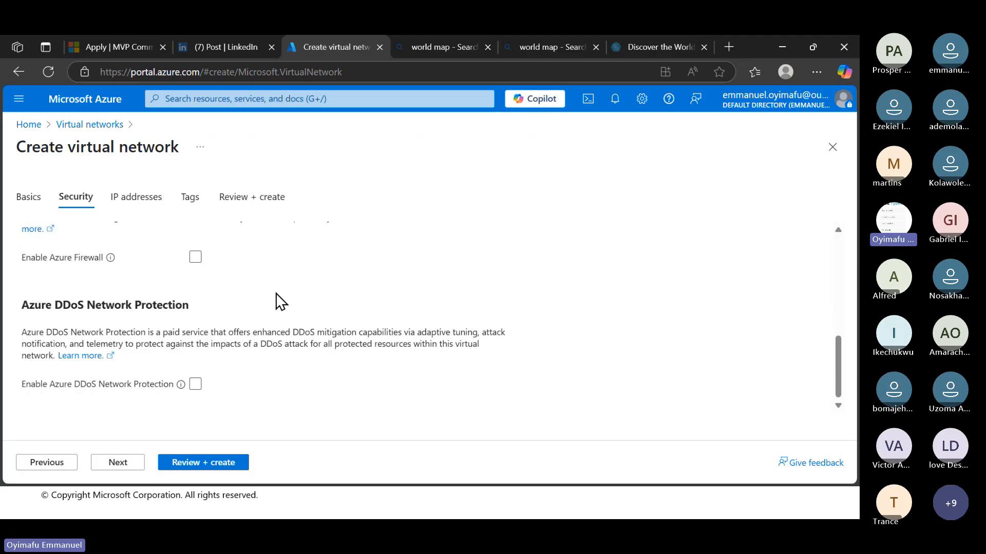
scroll(276, 301, up, 5)
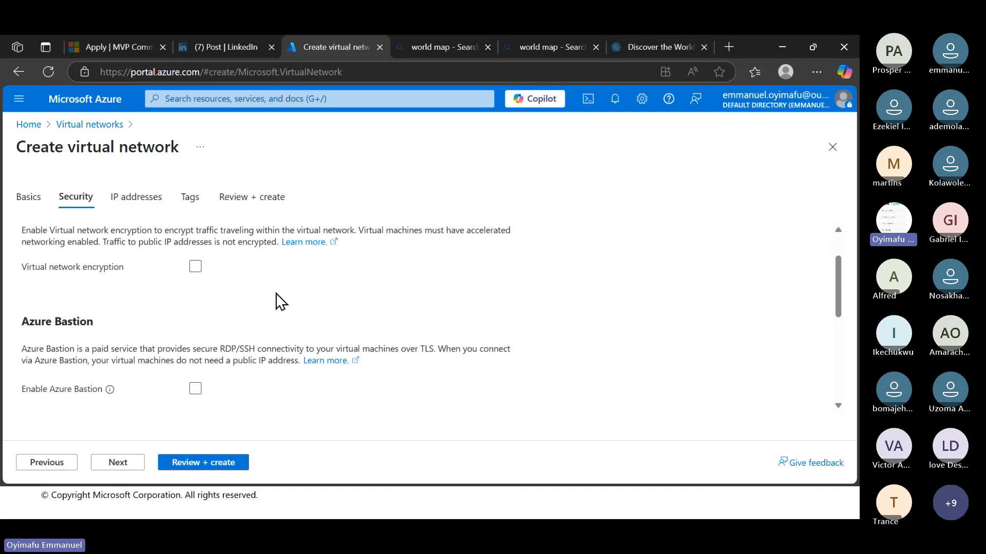
scroll(280, 301, down, 5)
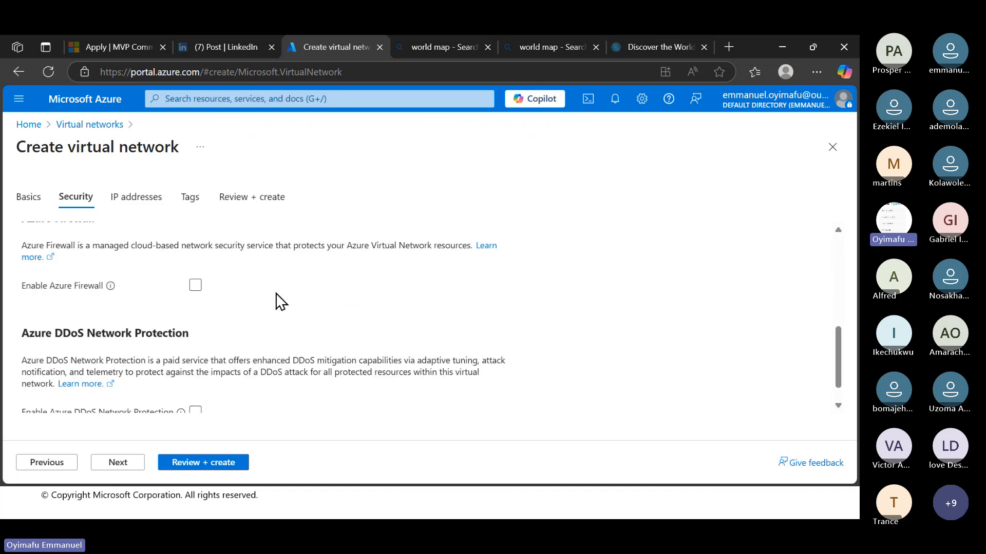
scroll(280, 301, down, 1)
Proceed to the IP addresses settings and examine the 10.0.0.0/16 address space and its default subnet.
click(114, 465)
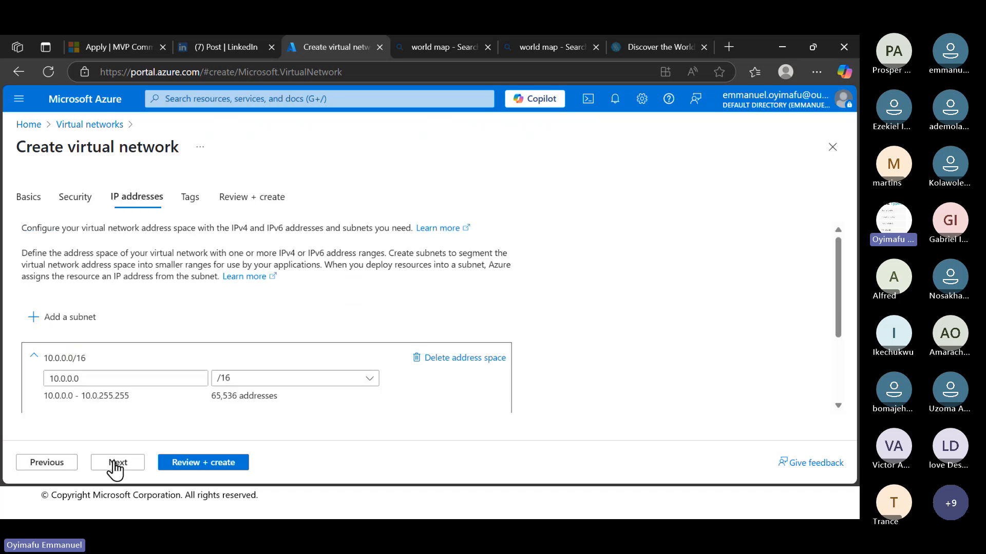
scroll(301, 325, down, 1)
scroll(301, 324, up, 1)
scroll(301, 324, down, 3)
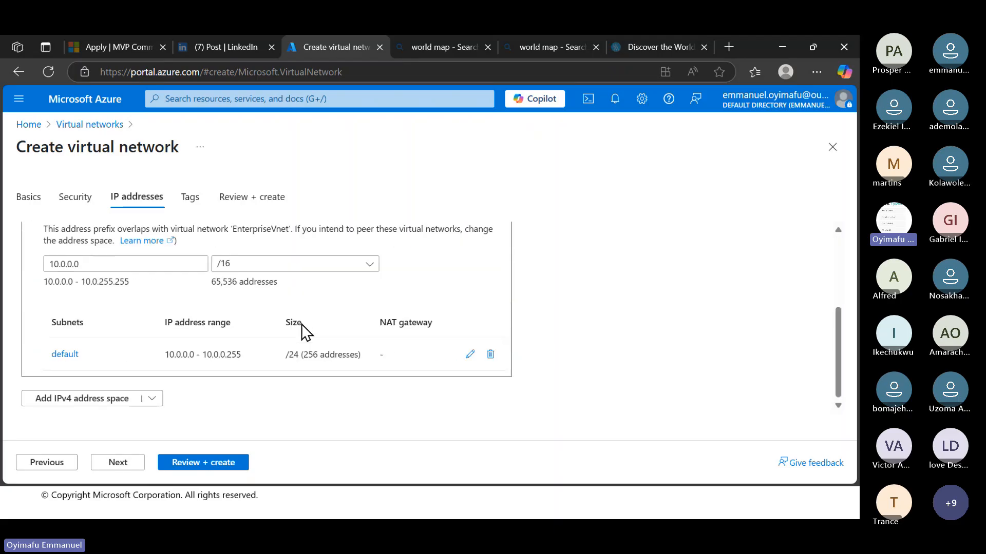
scroll(301, 332, up, 3)
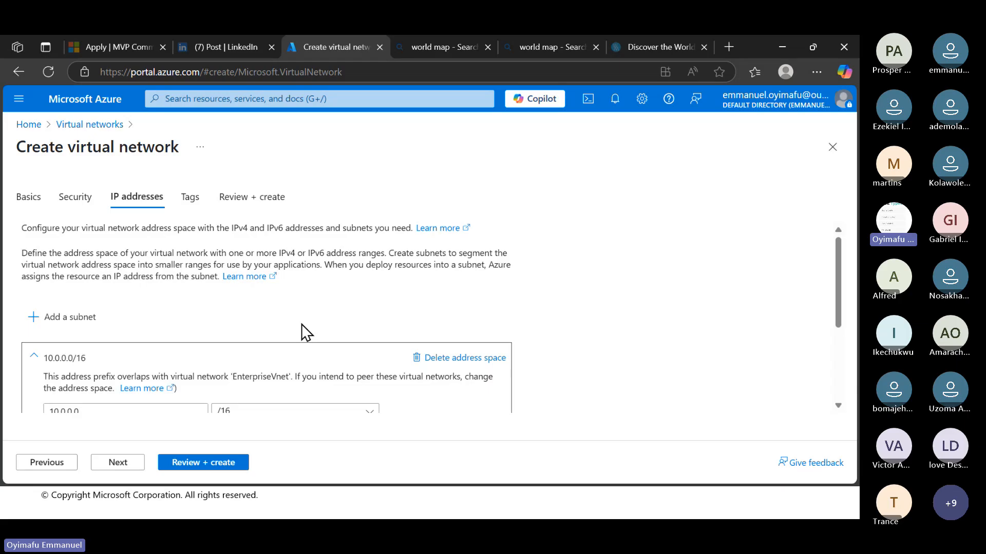
scroll(301, 325, down, 1)
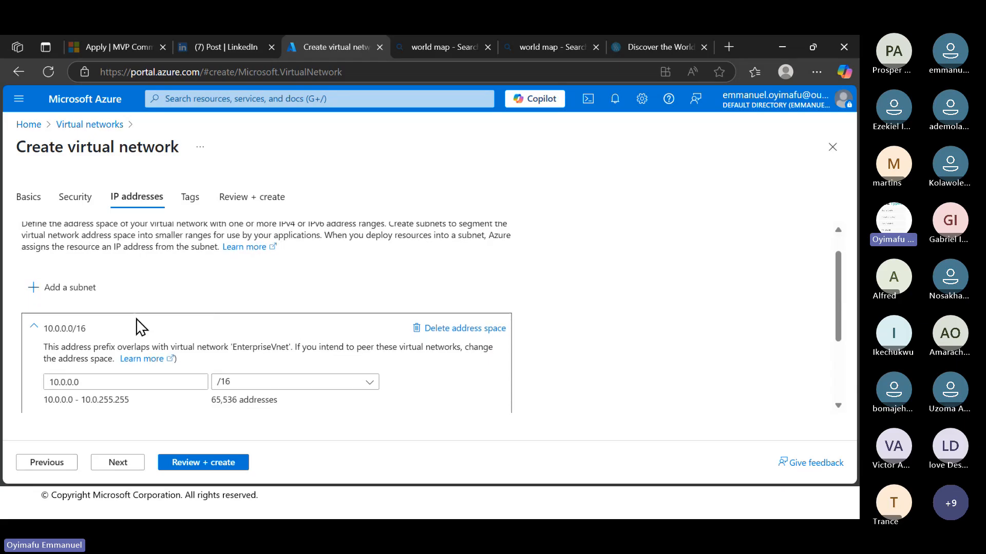
scroll(200, 324, up, 1)
scroll(200, 325, down, 2)
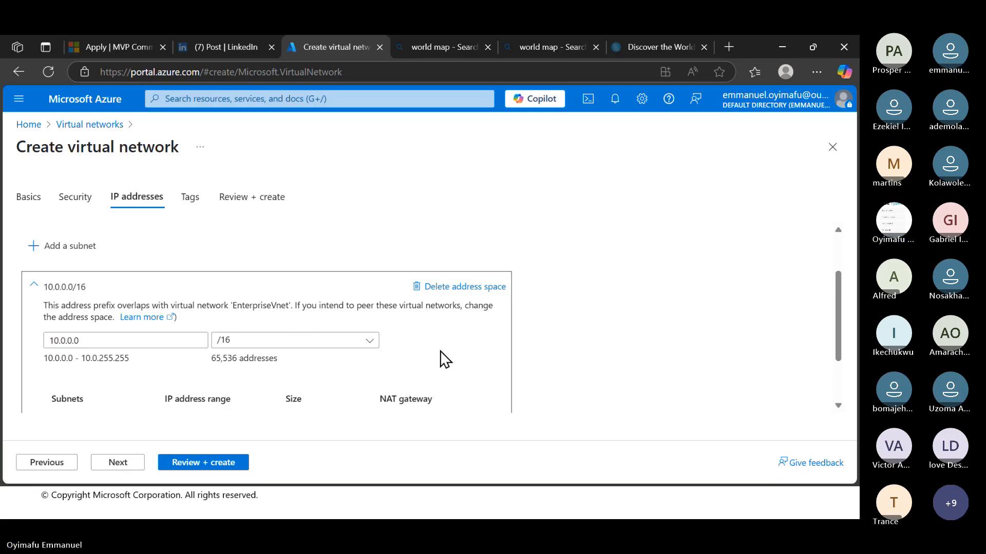
Switch to the Teams meeting window, look through its participant list, and return to the Azure portal in the browser.
mouse_move(483, 518)
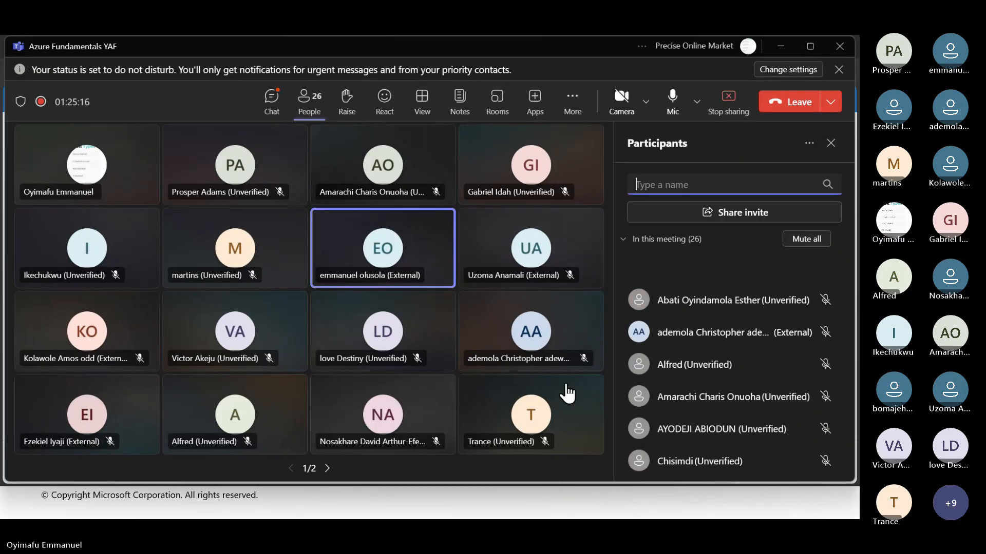
scroll(746, 360, down, 5)
scroll(746, 359, up, 5)
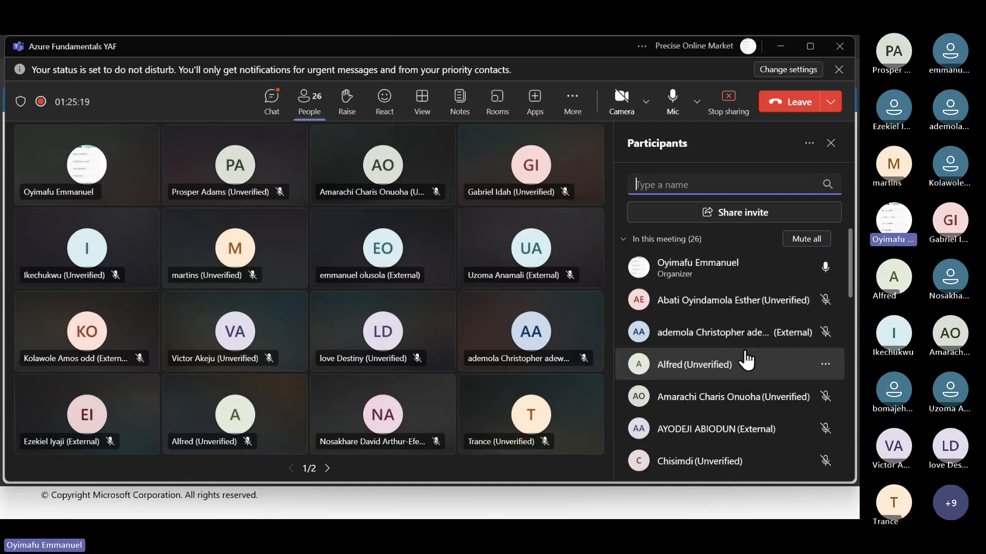
click(779, 48)
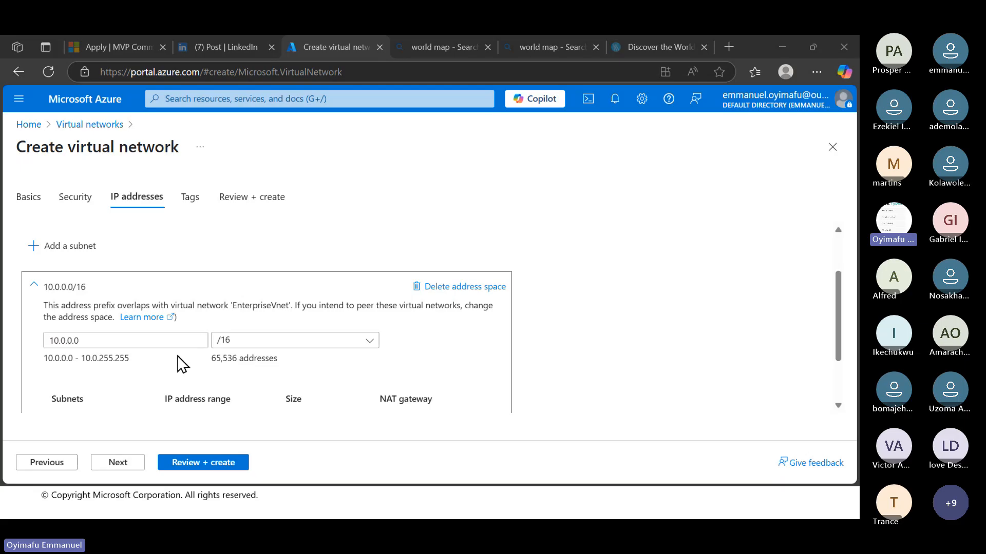
Try the prefix sizes /23 and /24 on the virtual network's 10.0.0.0 address space.
click(371, 345)
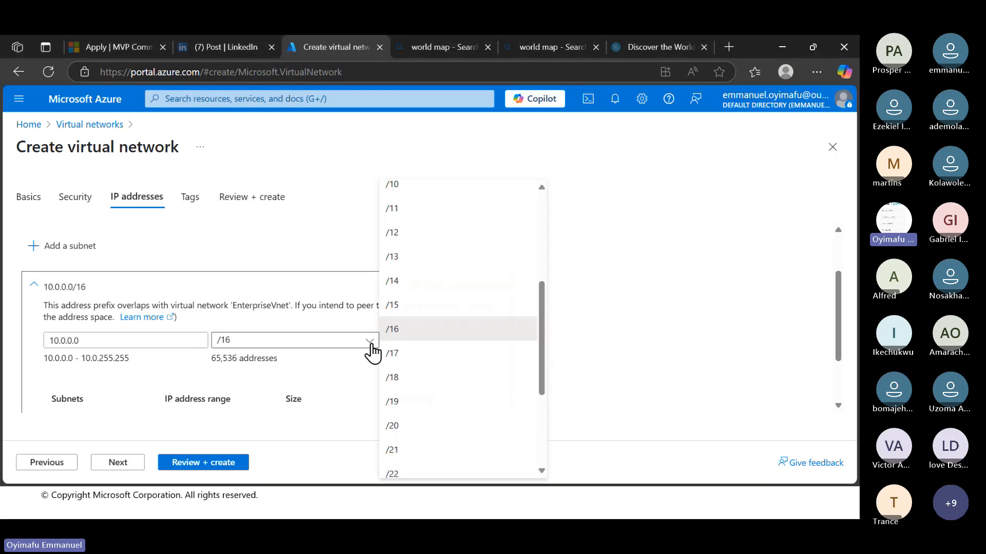
scroll(395, 374, down, 3)
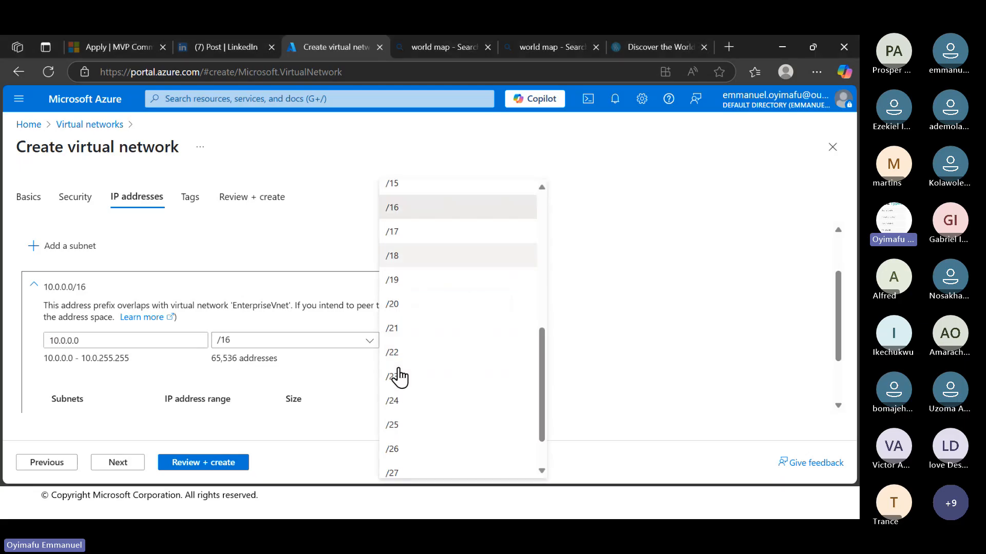
click(399, 372)
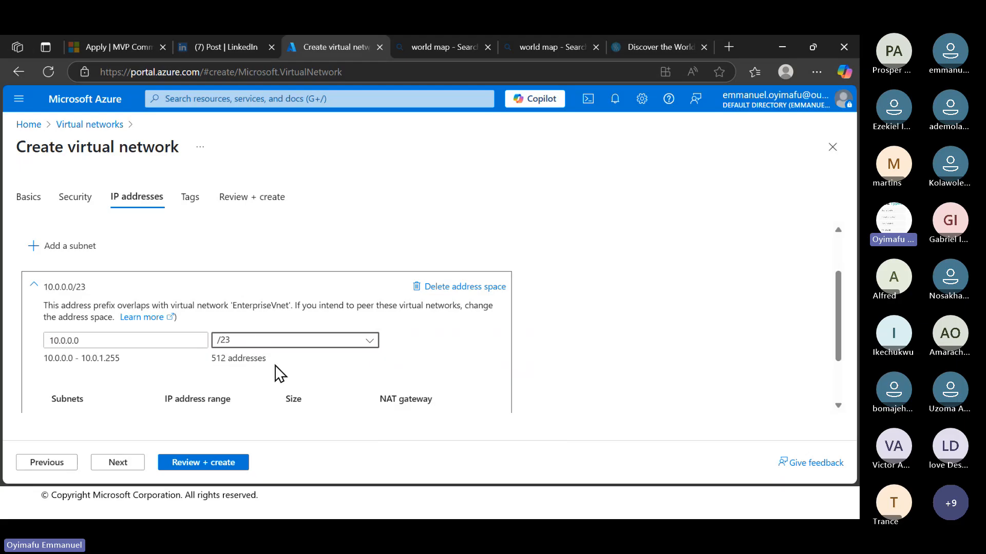
click(371, 350)
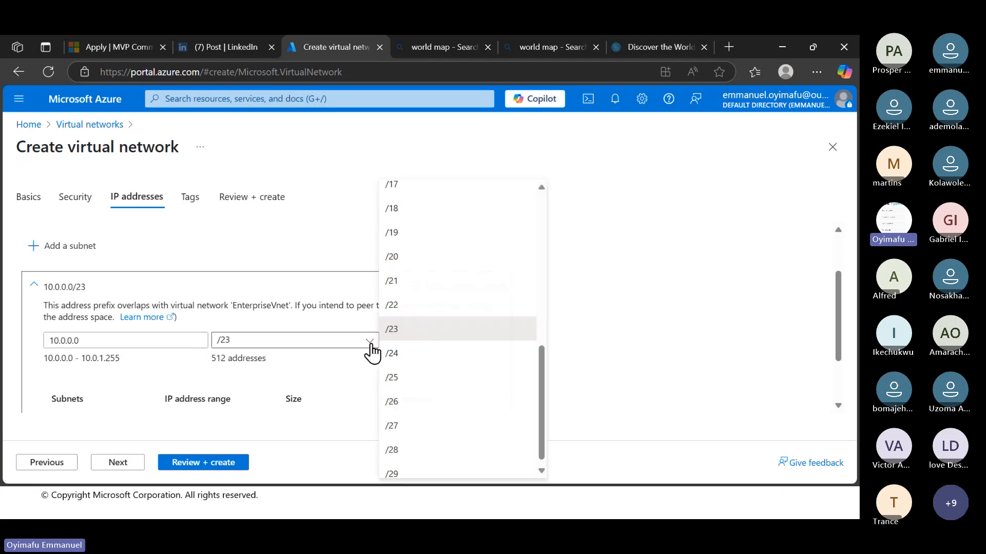
click(406, 358)
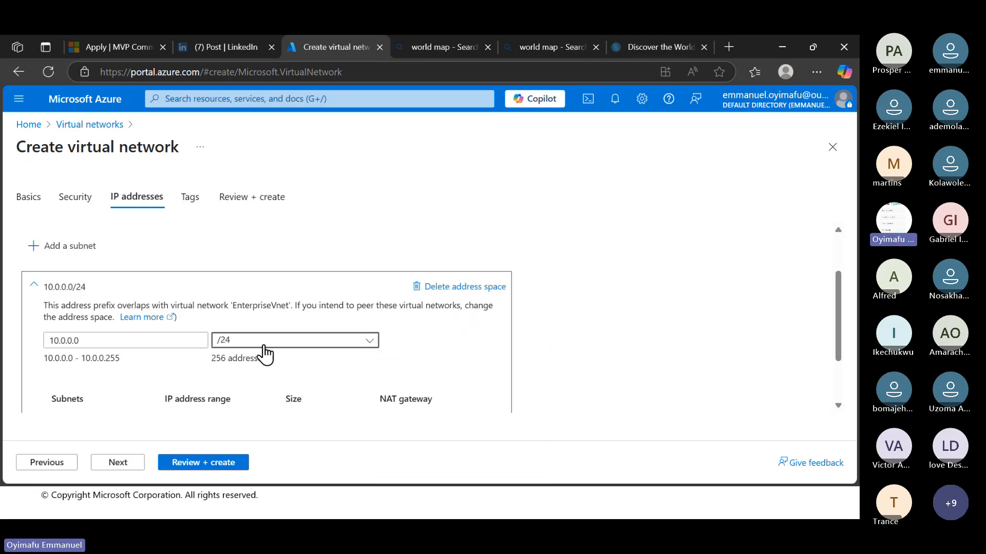
Set the prefix size of the virtual network's 10.0.0.0 address space to /21.
click(369, 349)
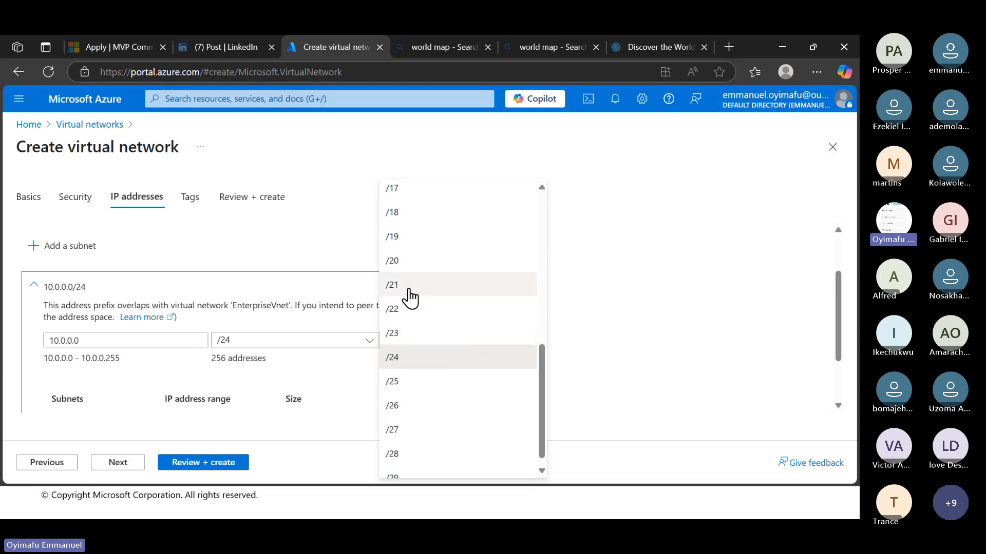
click(408, 289)
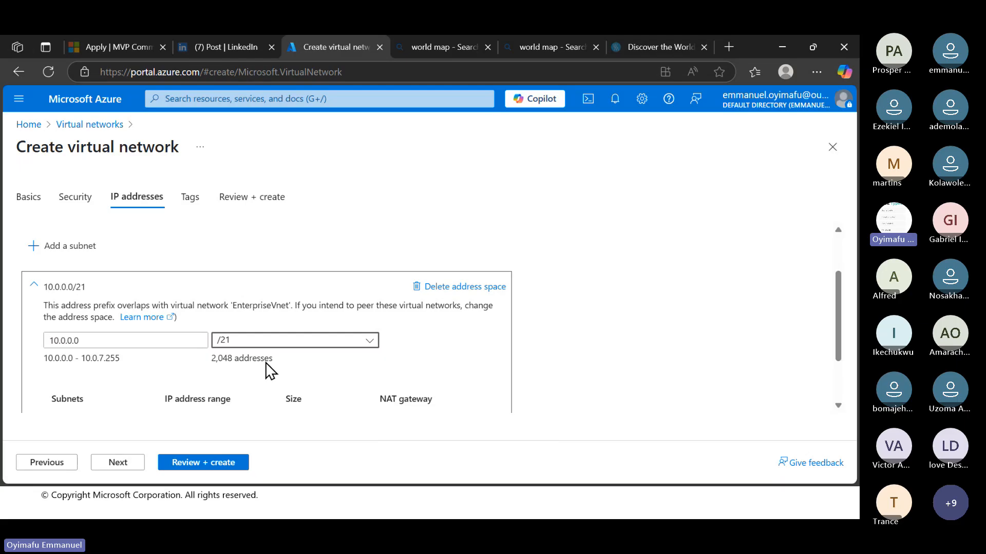
Review the default subnet under the 10.0.0.0/21 address space, look through its edit settings, and close them without saving.
scroll(266, 371, down, 1)
scroll(267, 370, up, 1)
scroll(278, 379, down, 1)
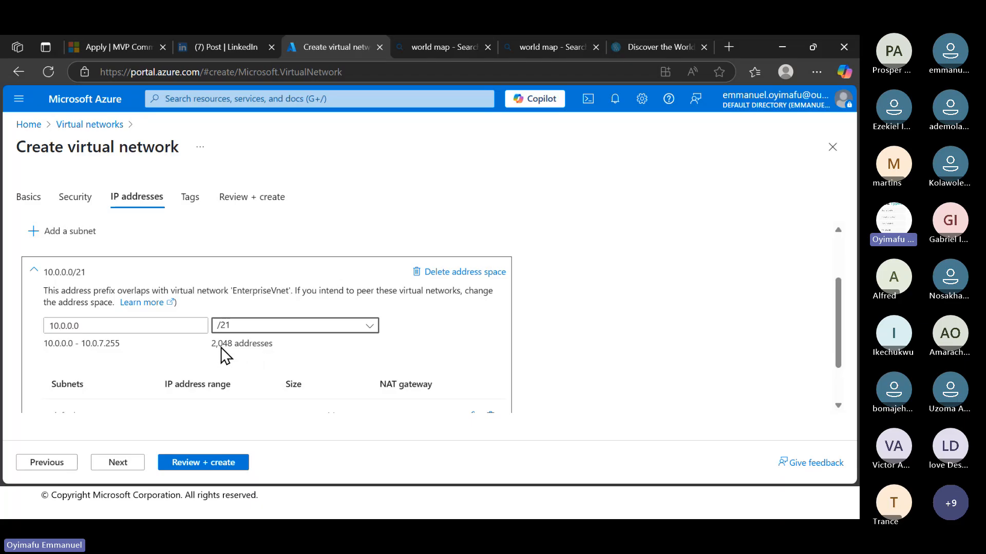
scroll(295, 358, down, 1)
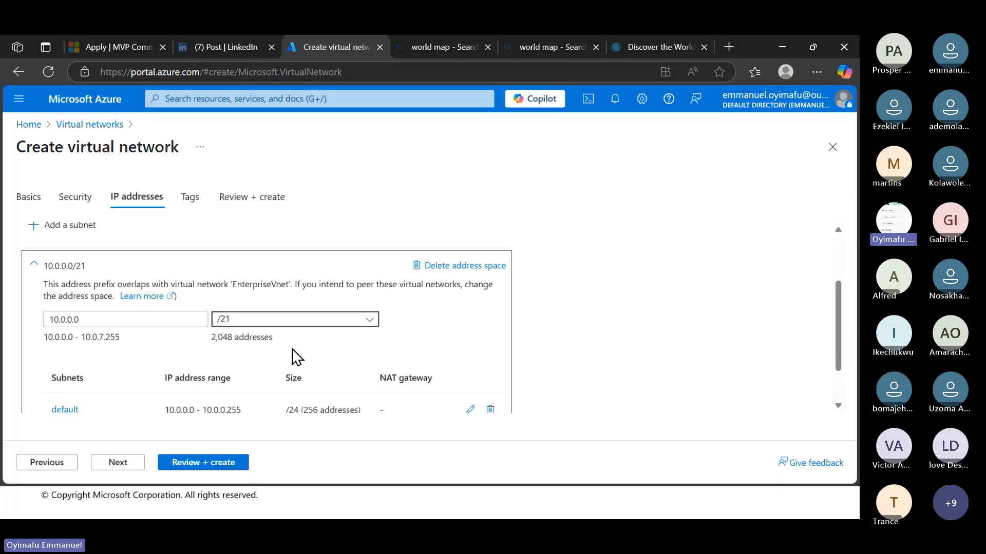
scroll(294, 356, down, 2)
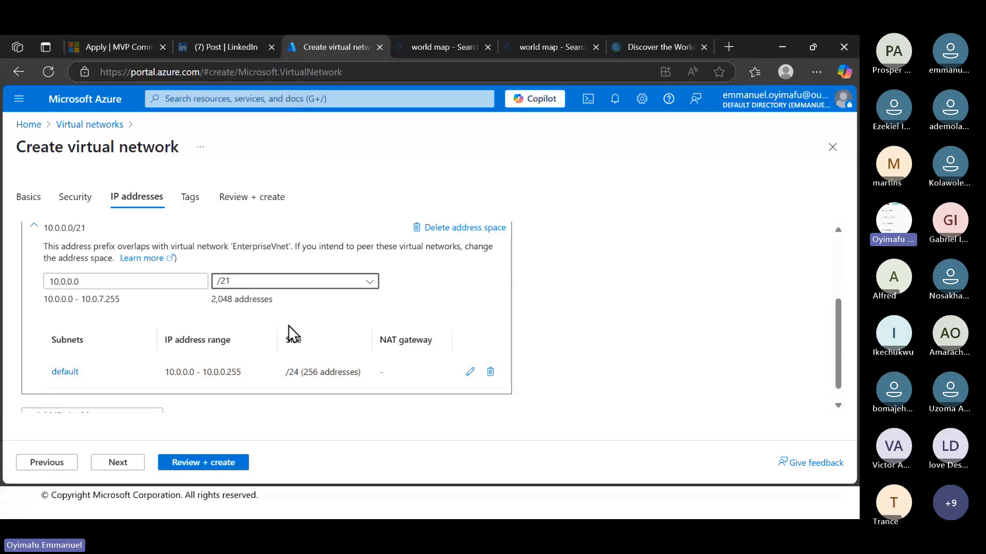
scroll(289, 327, down, 1)
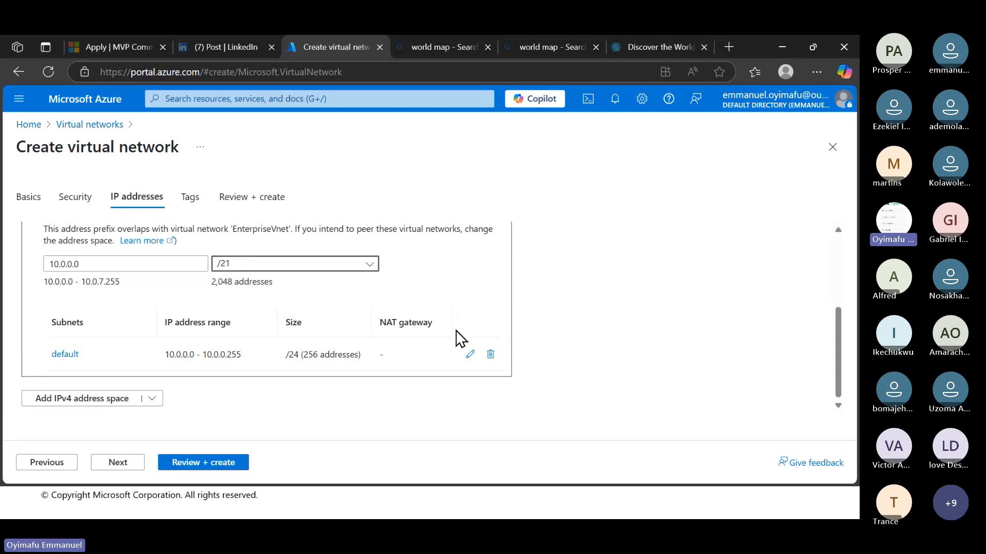
click(469, 353)
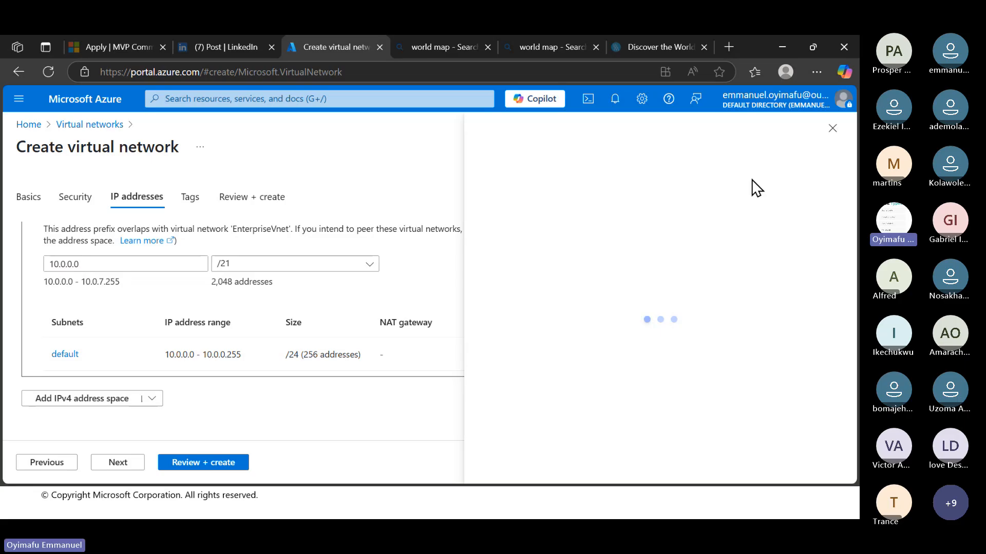
scroll(689, 300, down, 3)
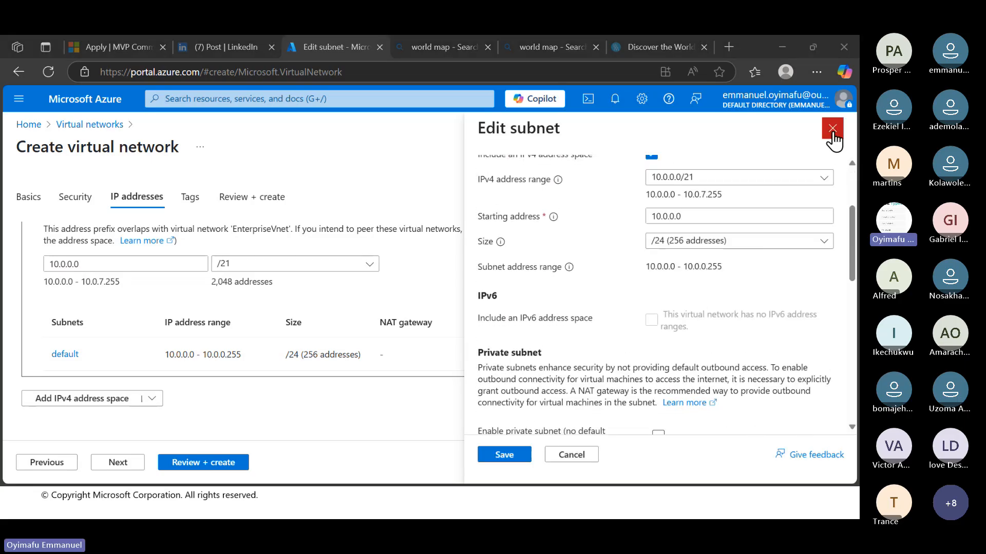
scroll(685, 320, up, 2)
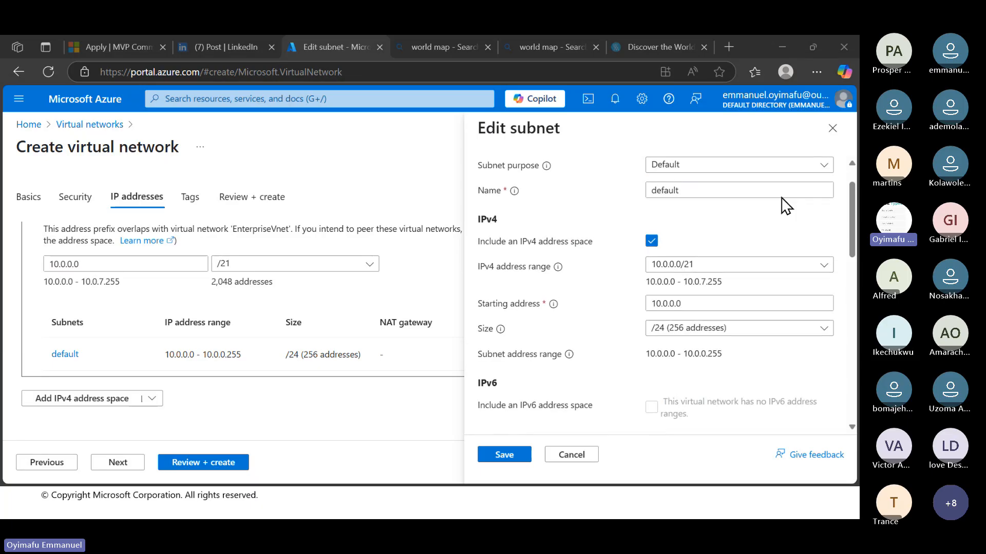
click(832, 128)
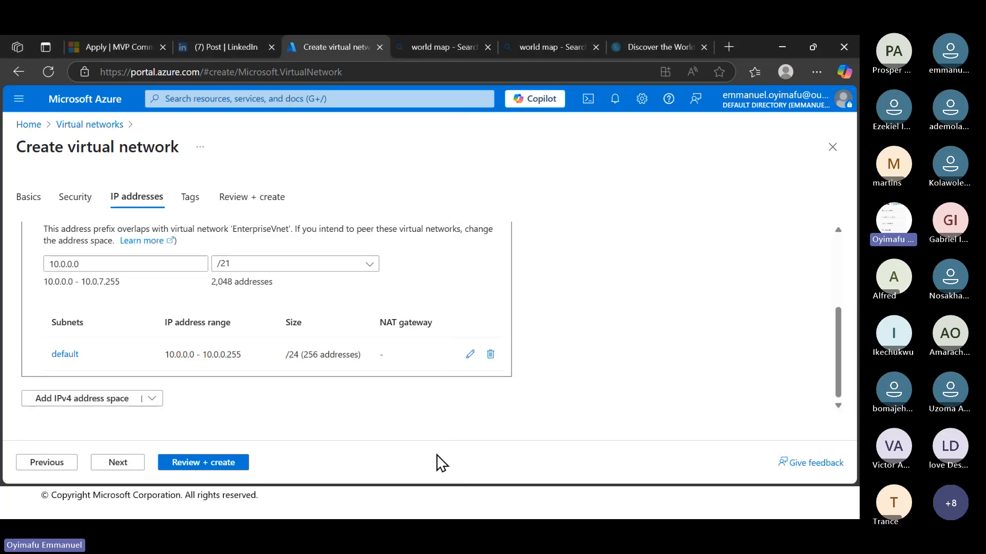
Delete the default subnet from the 10.0.0.0/21 address space.
click(491, 355)
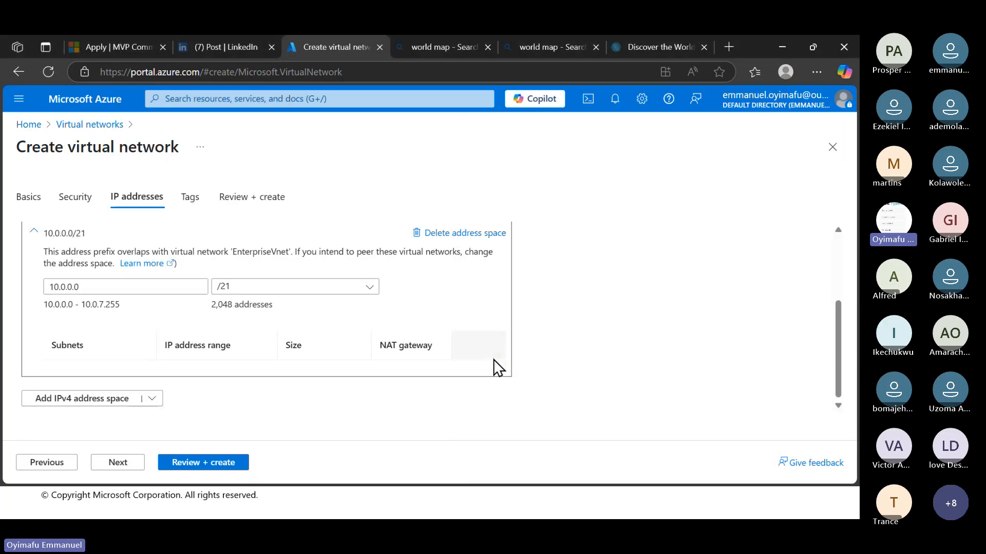
scroll(338, 349, up, 2)
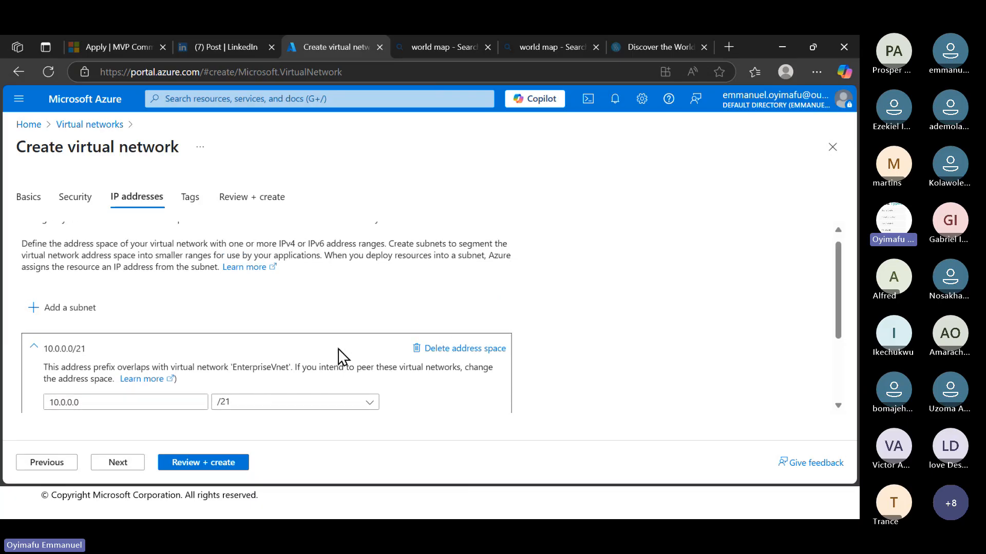
scroll(145, 330, up, 1)
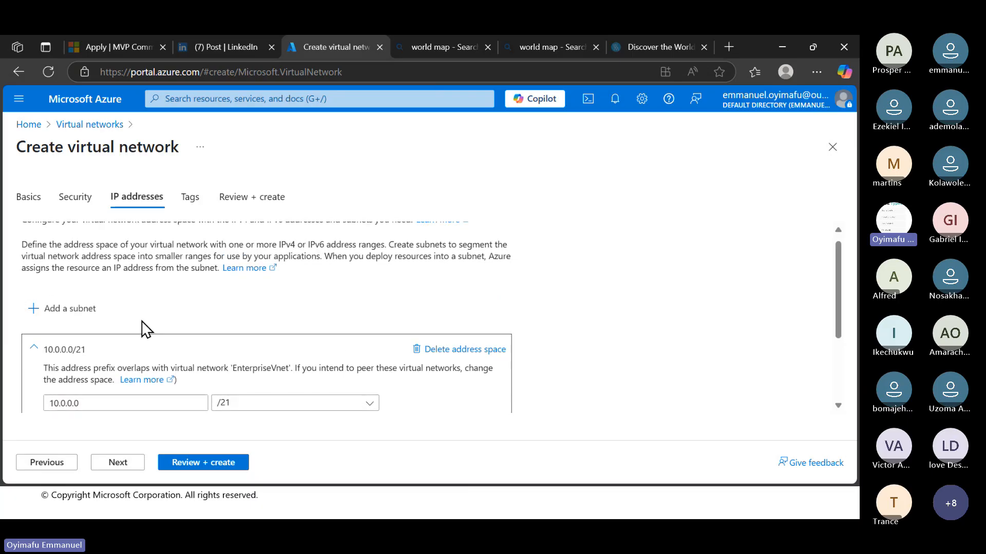
Start adding a new subnet to the virtual network and clear its prefilled name.
click(80, 322)
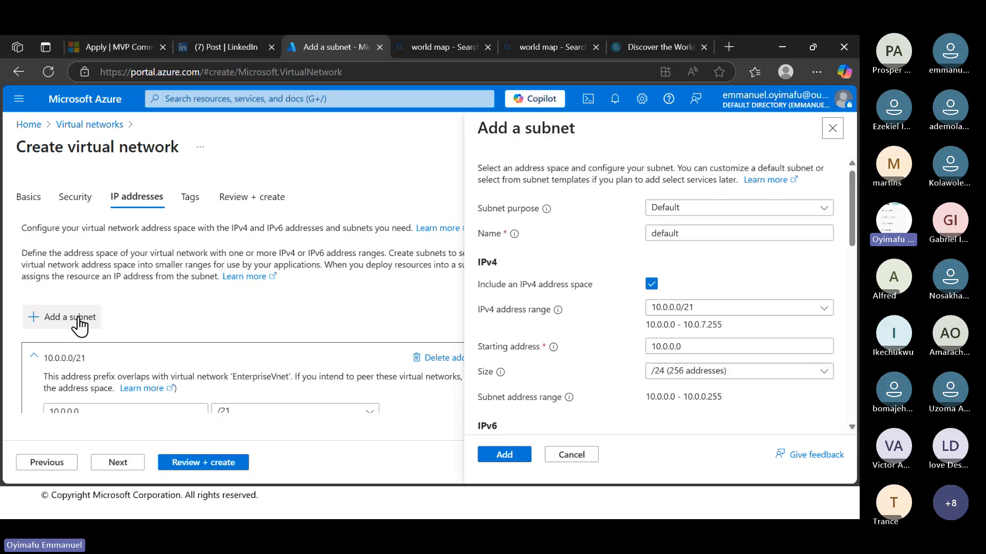
click(690, 232)
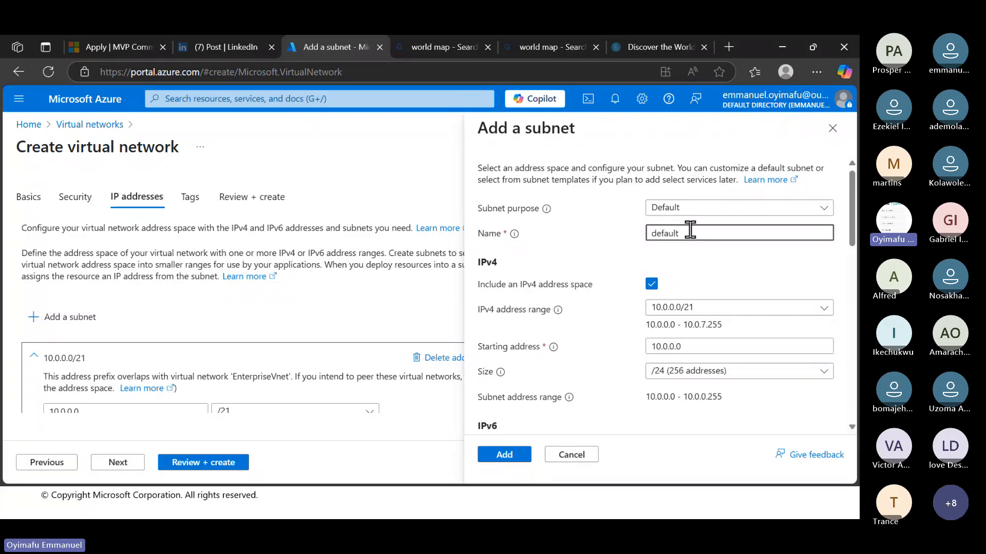
key(BackSpace)
key(BackSpace)
key(BackSpace)
key(BackSpace)
key(BackSpace)
key(BackSpace)
key(BackSpace)
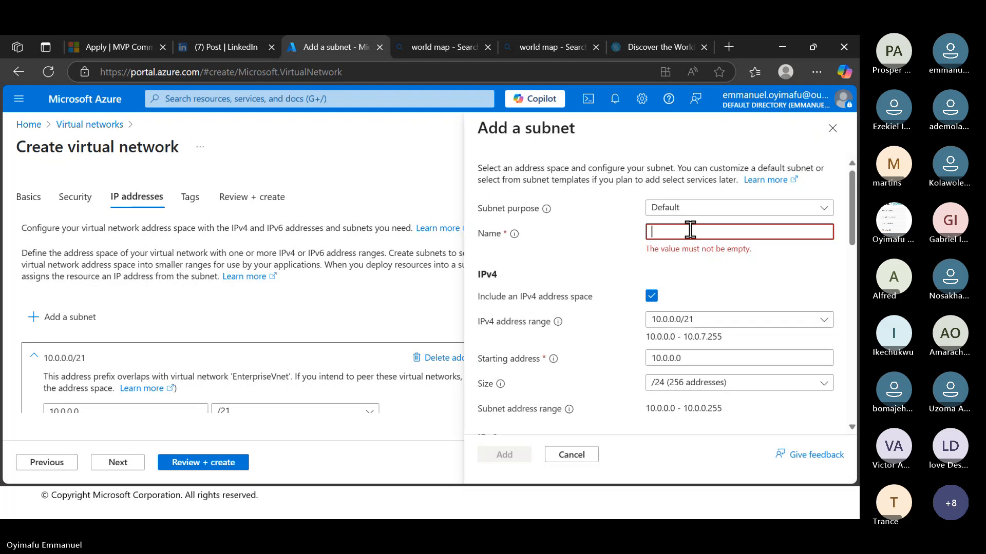
Try the names Client and compute for the new subnet.
text(Client)
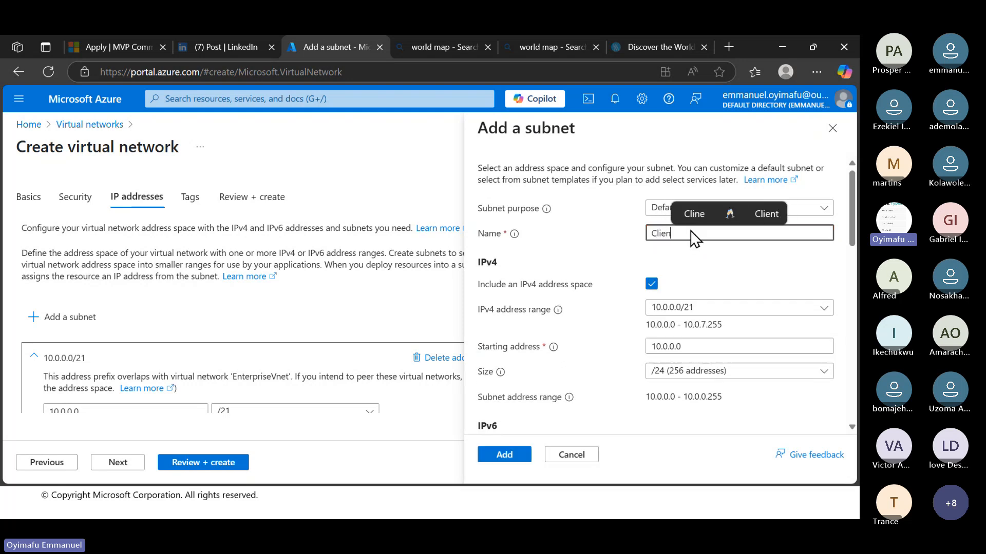
key(BackSpace)
key(BackSpace)
key(BackSpace)
key(BackSpace)
key(BackSpace)
key(BackSpace)
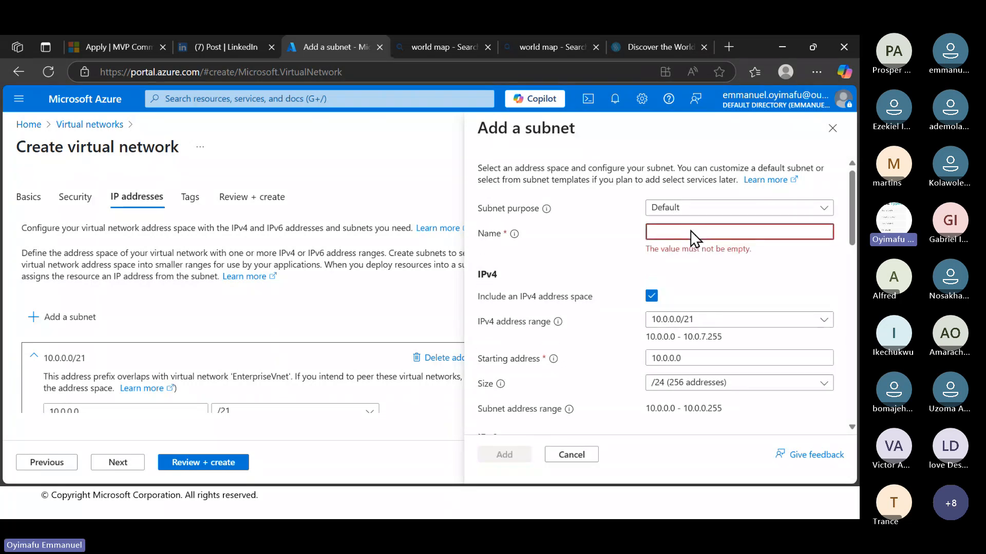
text(compute)
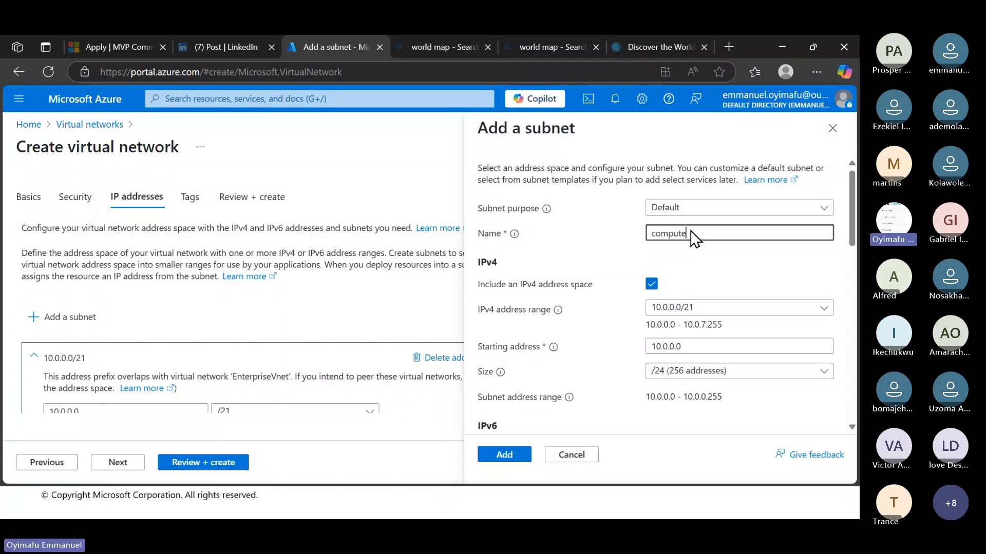
key(BackSpace)
key(BackSpace)
key(BackSpace)
key(BackSpace)
key(BackSpace)
key(BackSpace)
key(BackSpace)
Name the new subnet domainComputerSubnet.
text(domain)
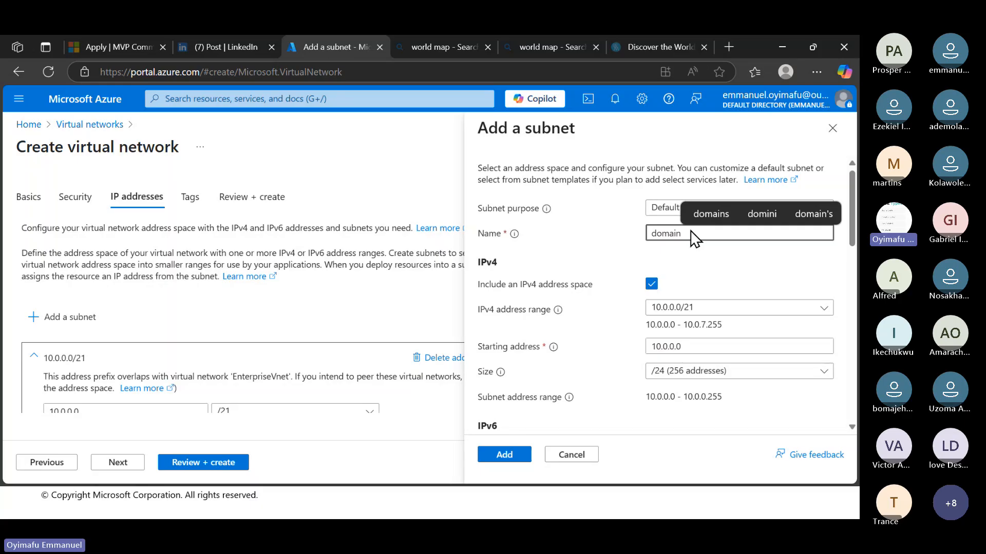
text(Compute)
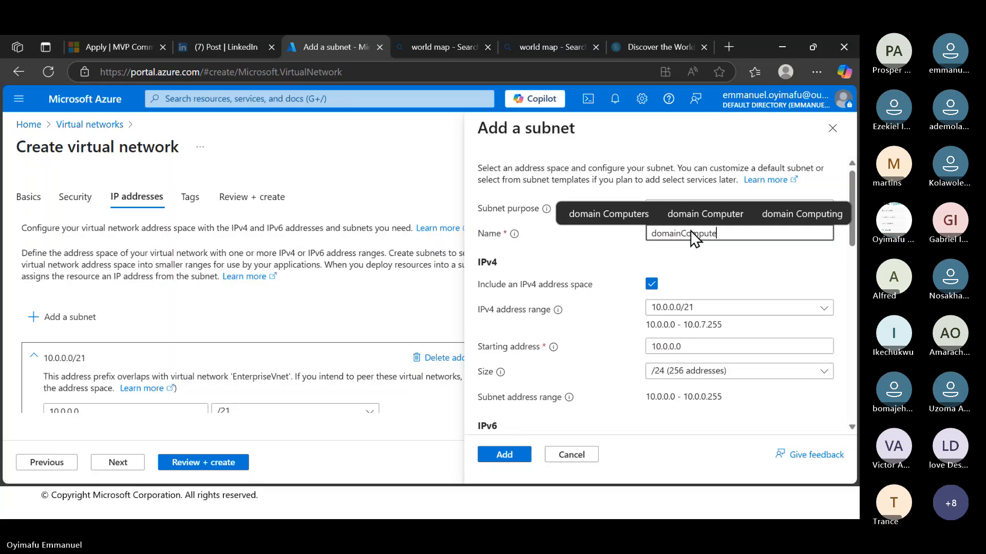
text(rSu)
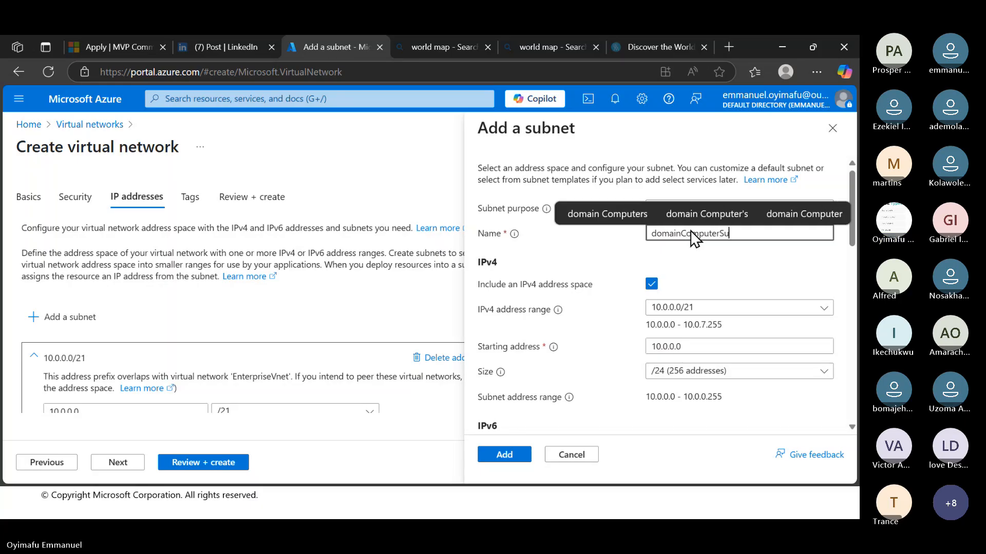
text(bnet)
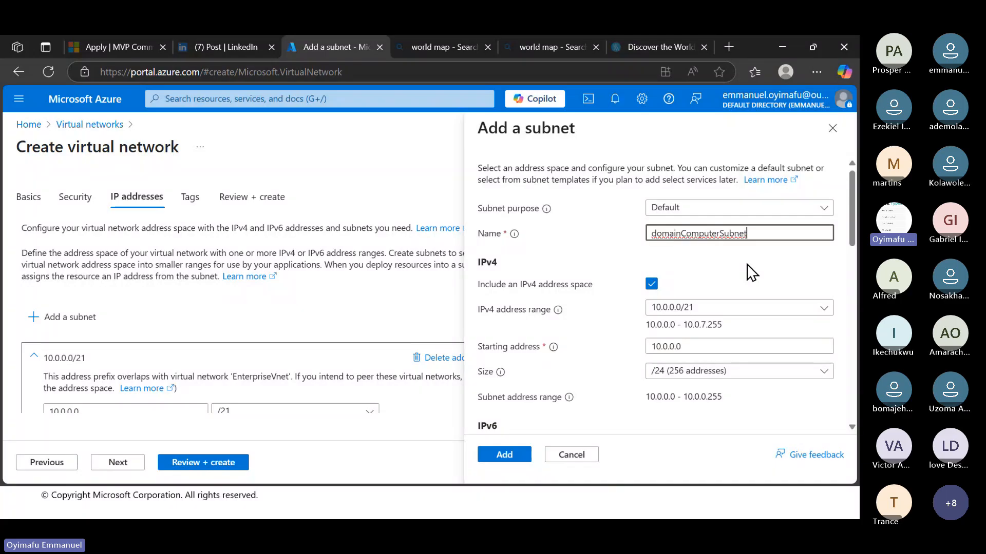
scroll(746, 264, down, 1)
click(747, 264)
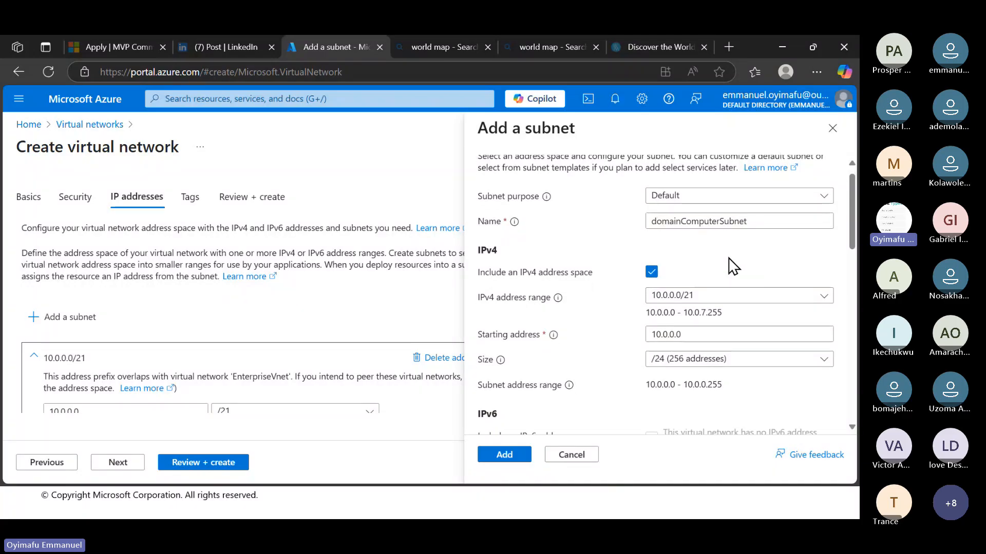
Set the size of the new subnet to /26 (64 addresses).
scroll(747, 264, down, 1)
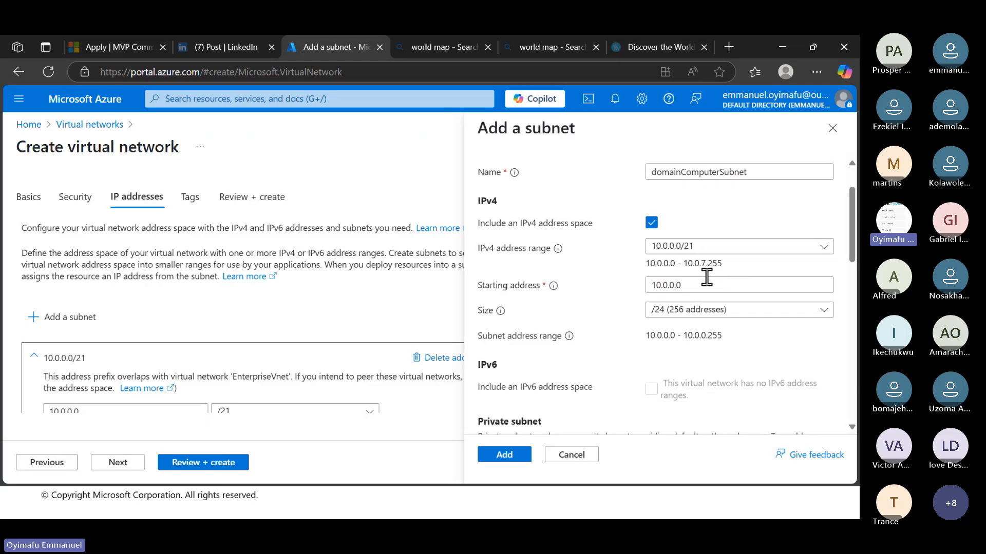
click(682, 287)
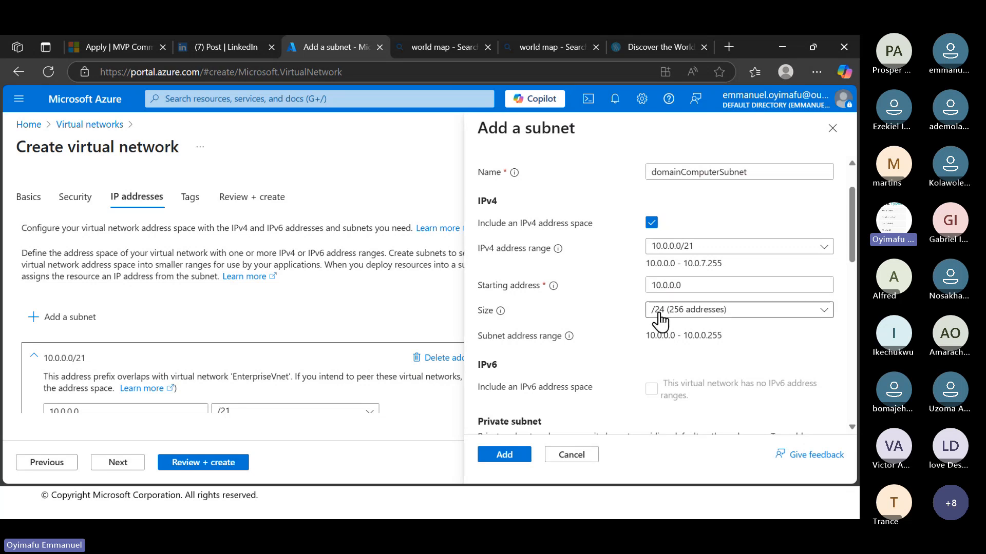
click(704, 319)
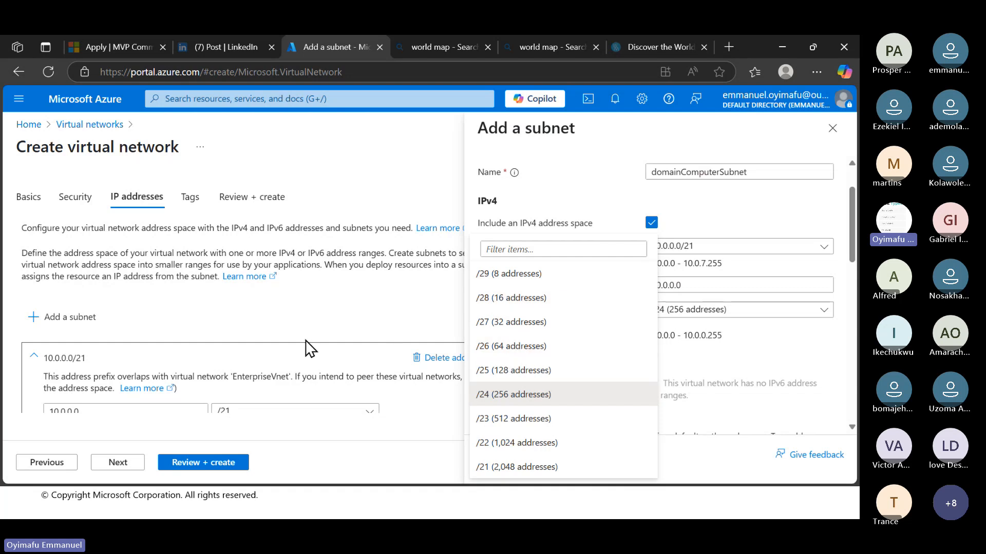
scroll(308, 347, down, 1)
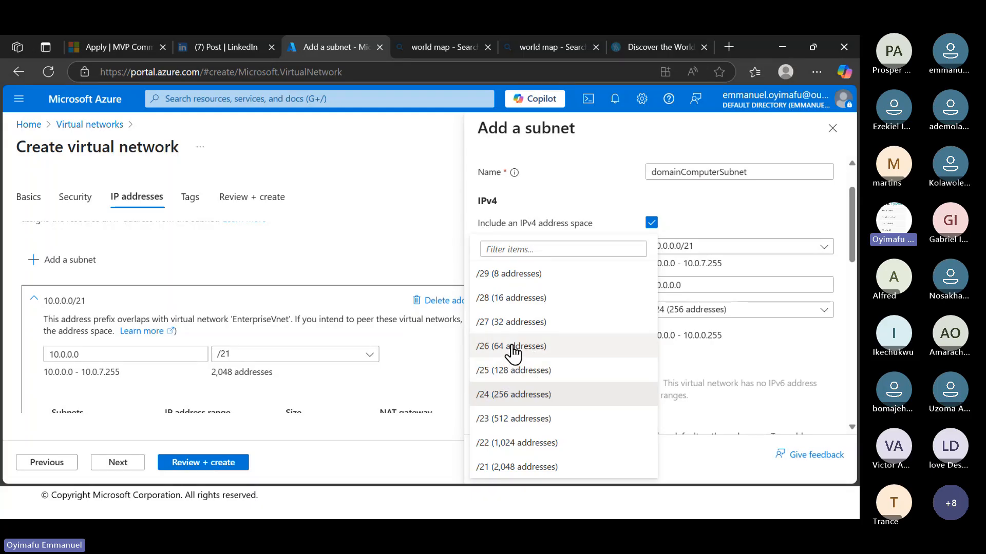
click(511, 347)
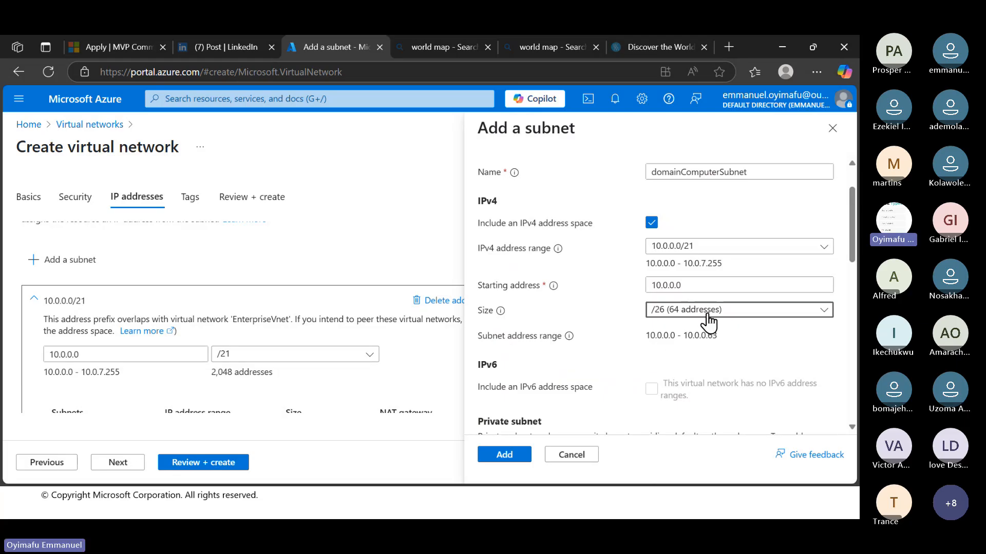
Examine the new subnet's address range, private subnet option, NAT gateway, network security group and route table settings.
scroll(714, 324, down, 2)
scroll(718, 324, down, 1)
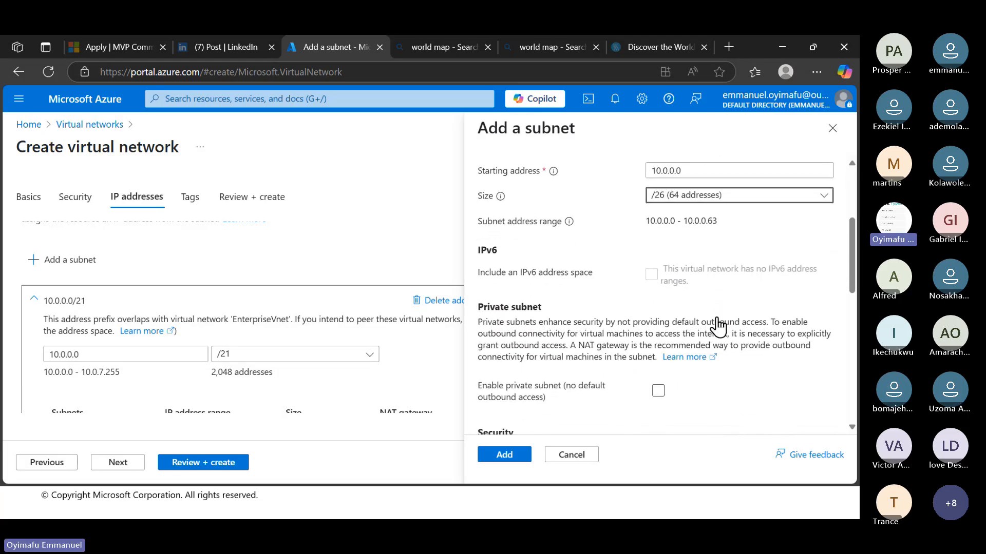
scroll(612, 335, down, 1)
scroll(611, 337, up, 3)
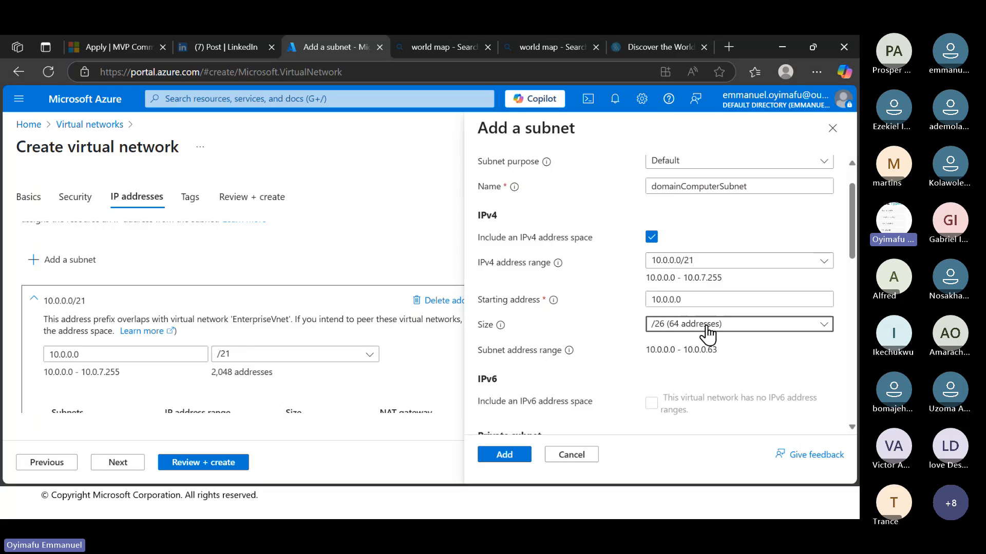
scroll(707, 334, down, 1)
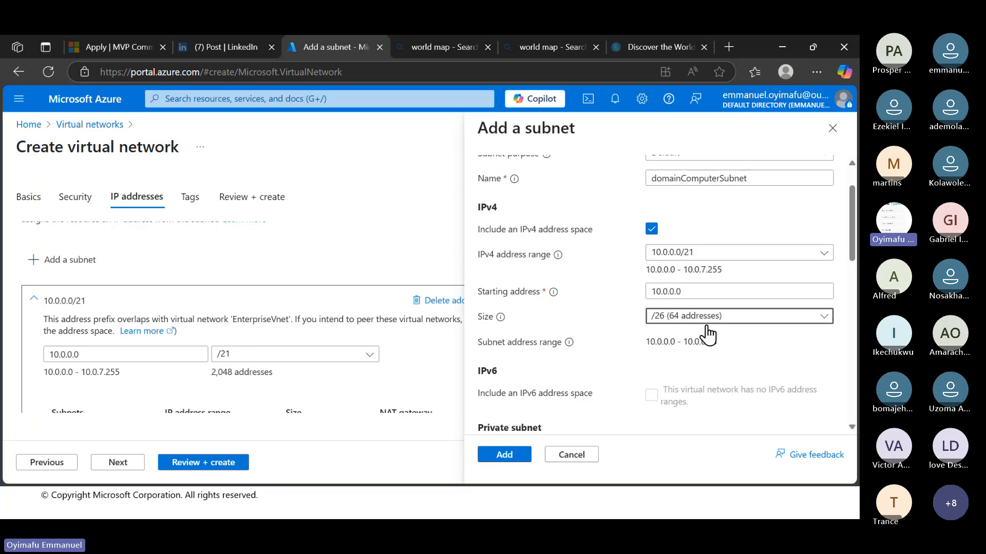
scroll(707, 335, down, 3)
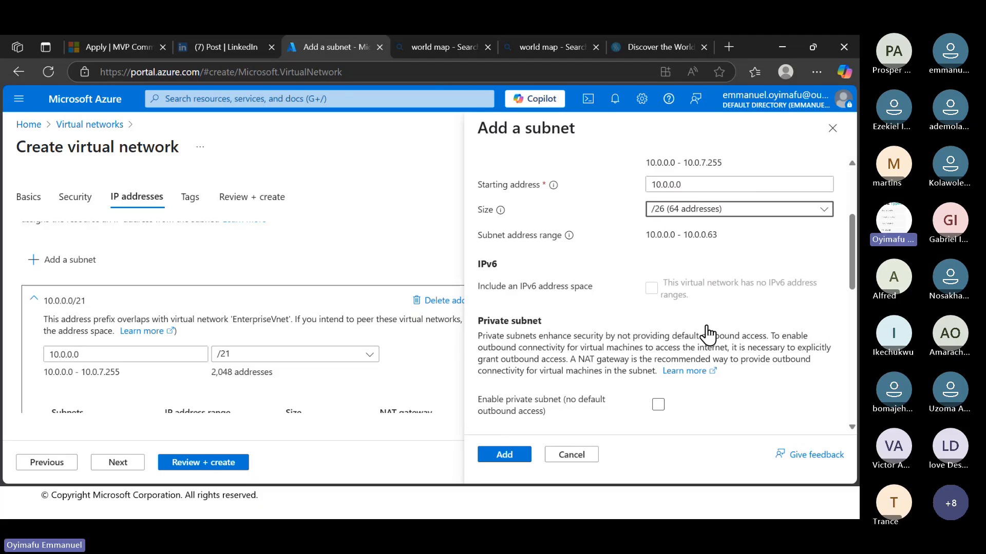
scroll(707, 335, down, 5)
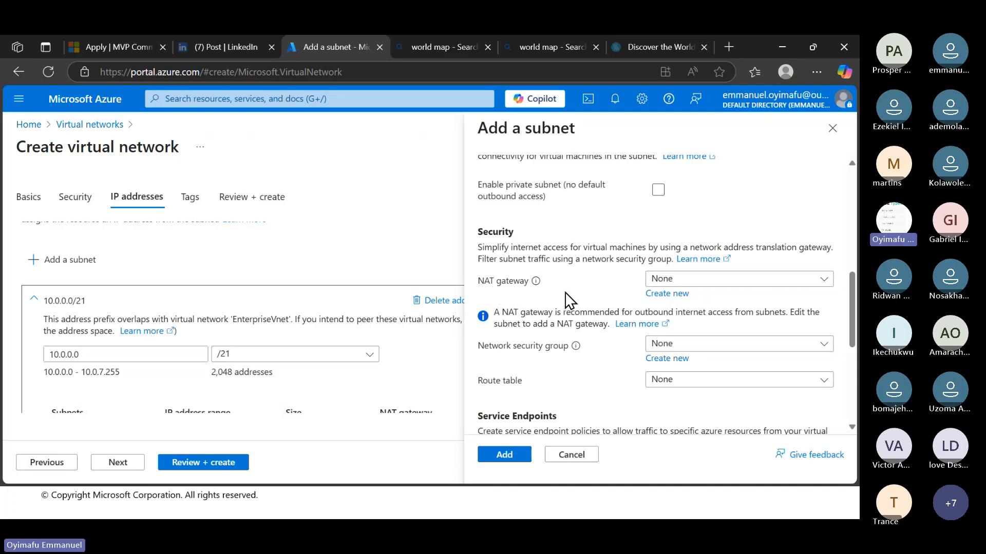
click(700, 279)
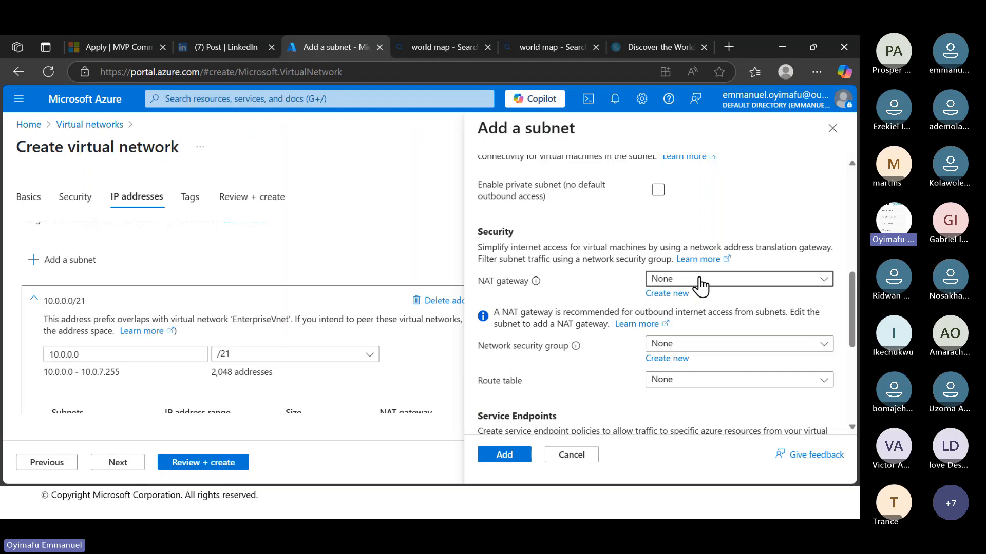
scroll(562, 308, down, 2)
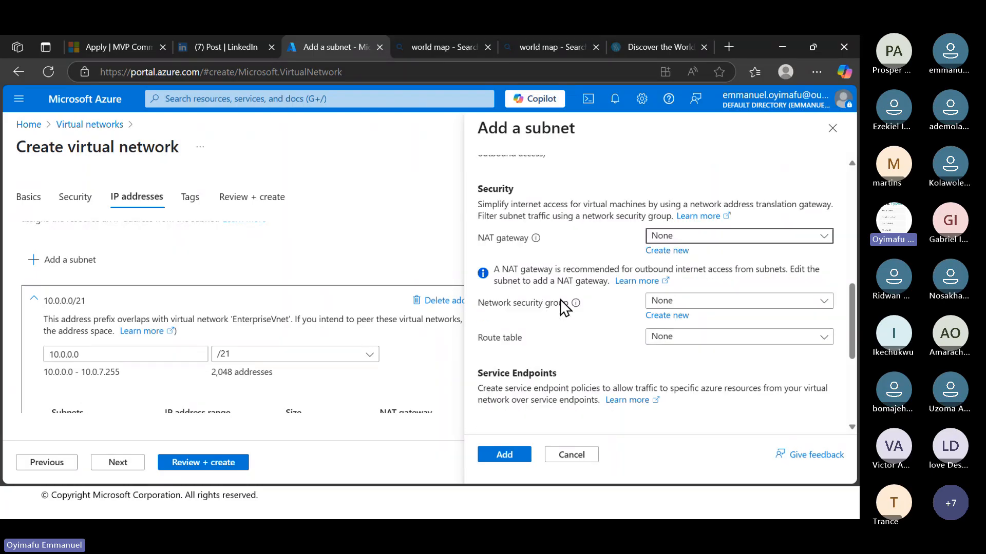
scroll(561, 307, up, 1)
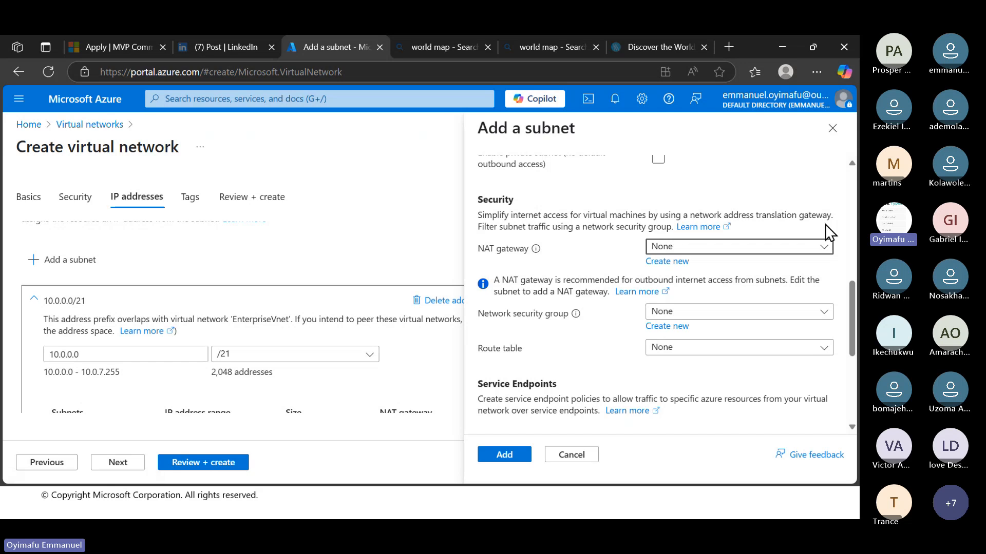
Review the new subnet's security settings, including the available network security groups, and its service endpoint options.
scroll(548, 298, up, 1)
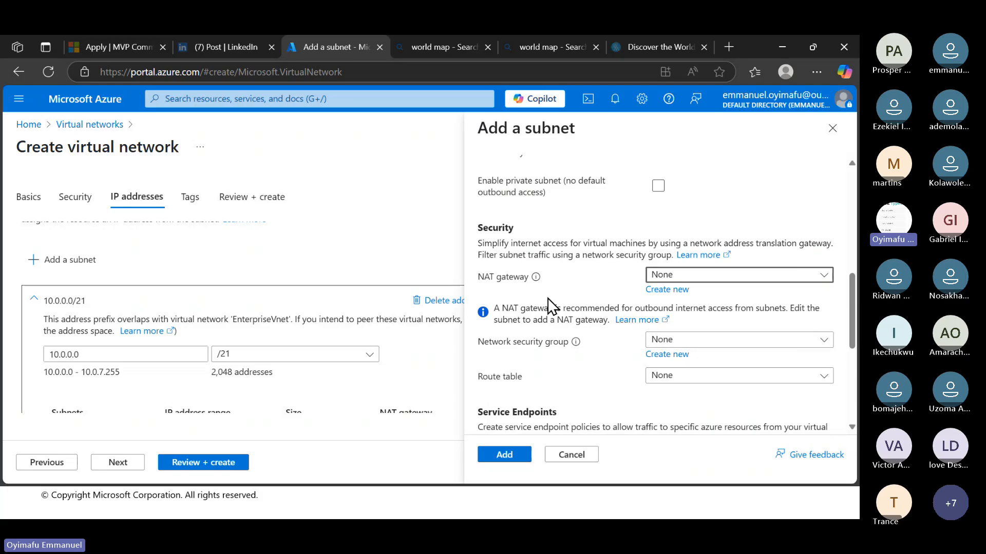
scroll(548, 298, down, 1)
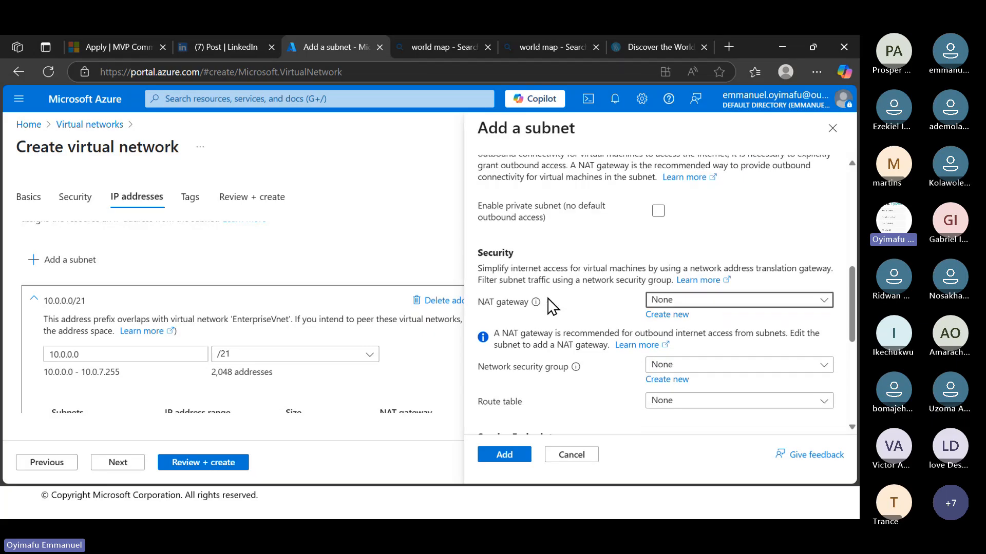
scroll(580, 321, down, 2)
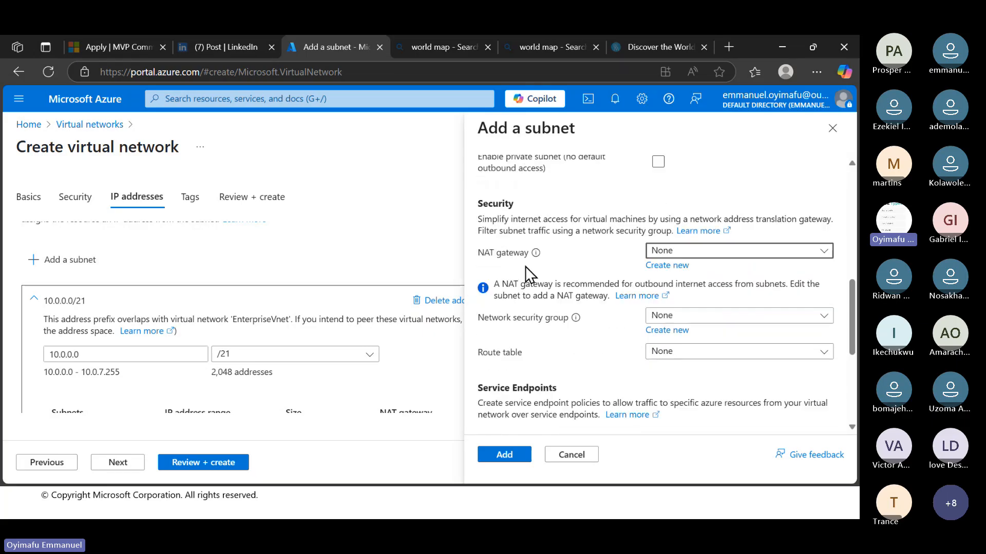
scroll(565, 280, down, 1)
scroll(595, 280, down, 2)
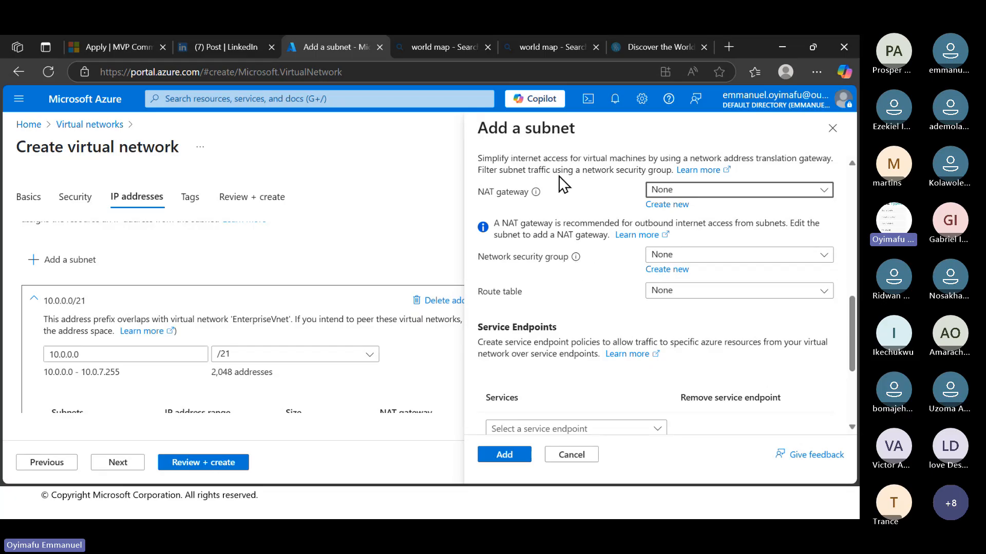
click(740, 257)
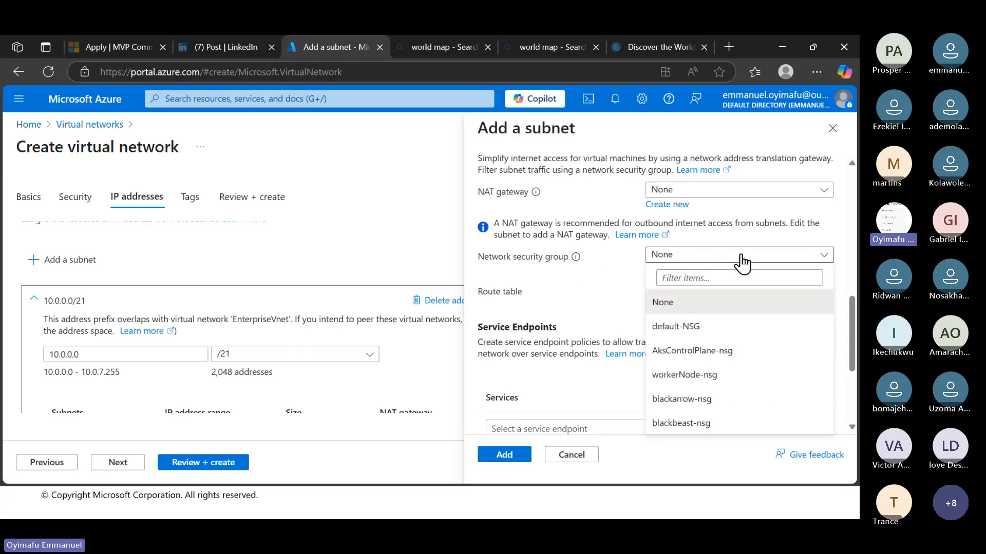
click(741, 257)
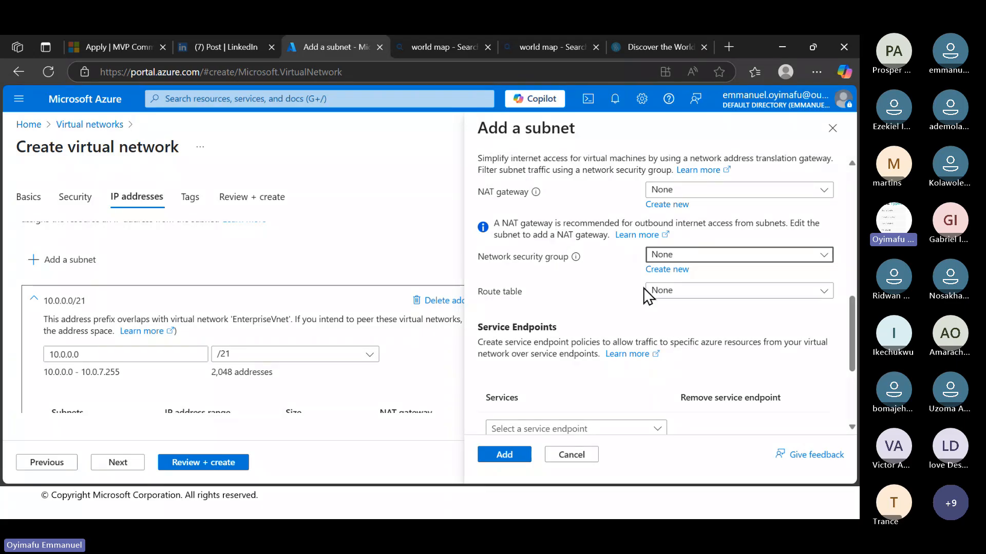
scroll(531, 260, down, 1)
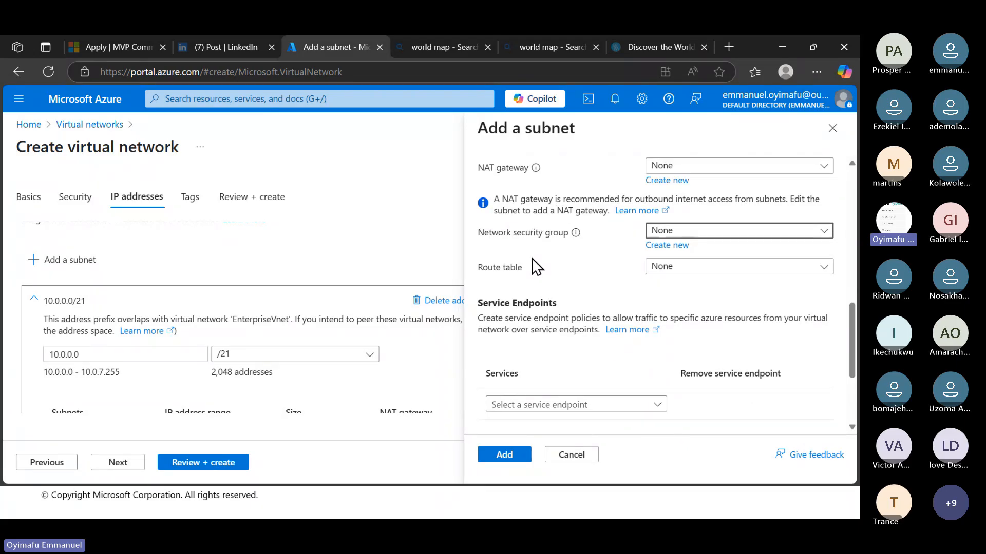
scroll(532, 259, down, 4)
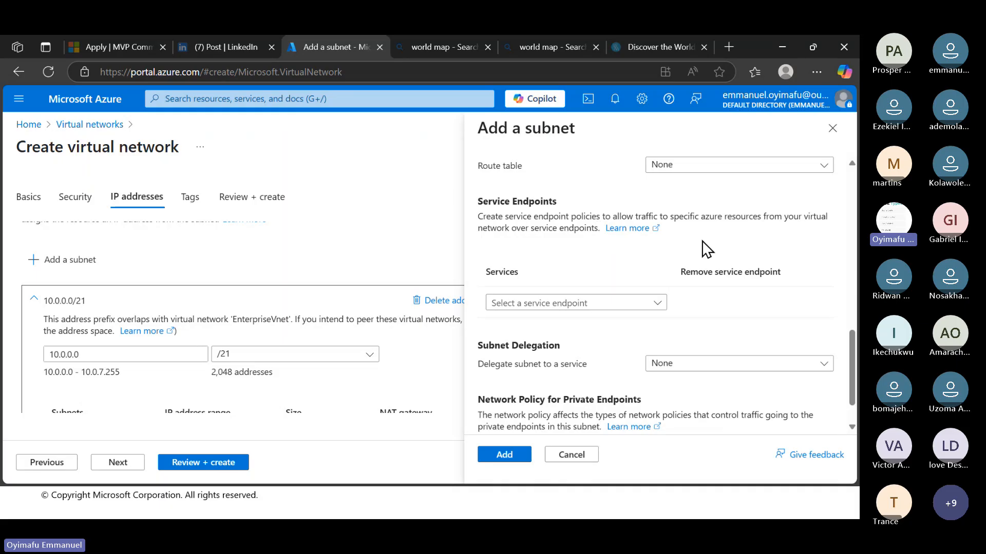
Review the remaining settings of domainComputerSubnet and add it to the 10.0.0.0/21 address space.
scroll(696, 307, down, 1)
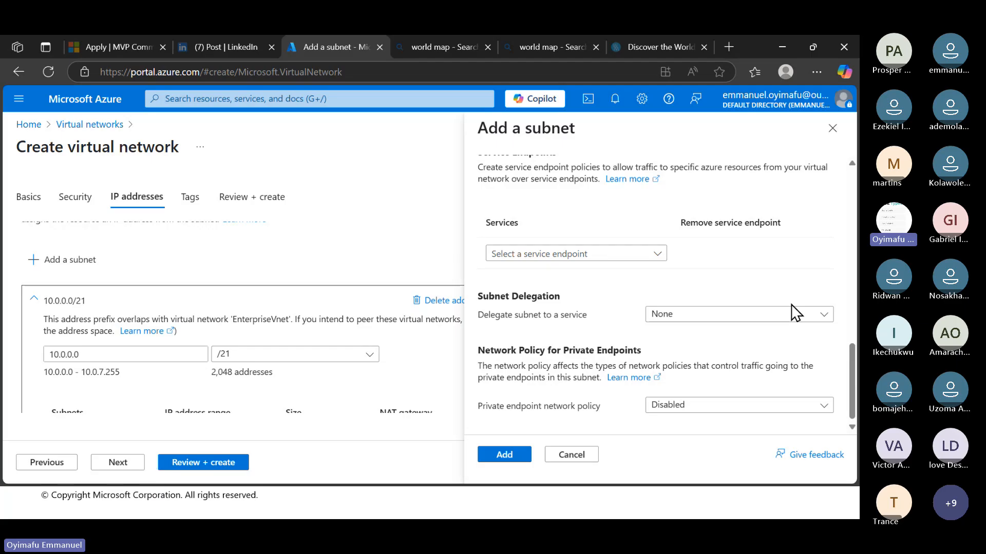
scroll(795, 312, up, 2)
scroll(796, 312, up, 8)
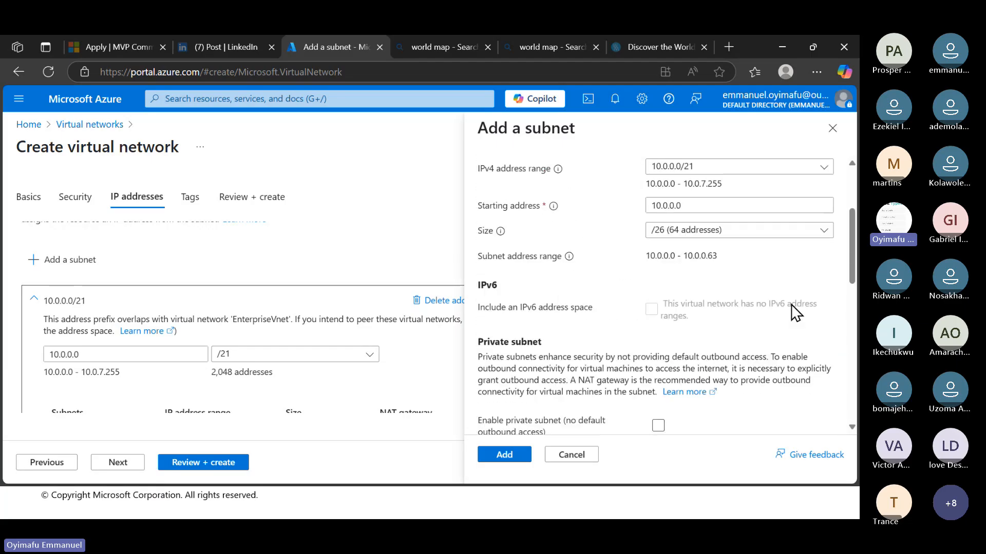
scroll(795, 312, up, 3)
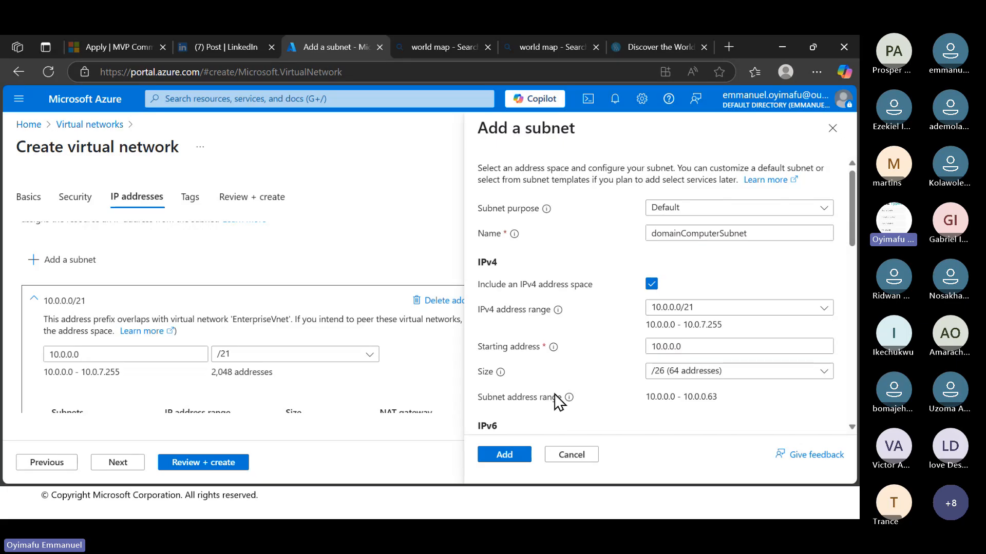
click(519, 454)
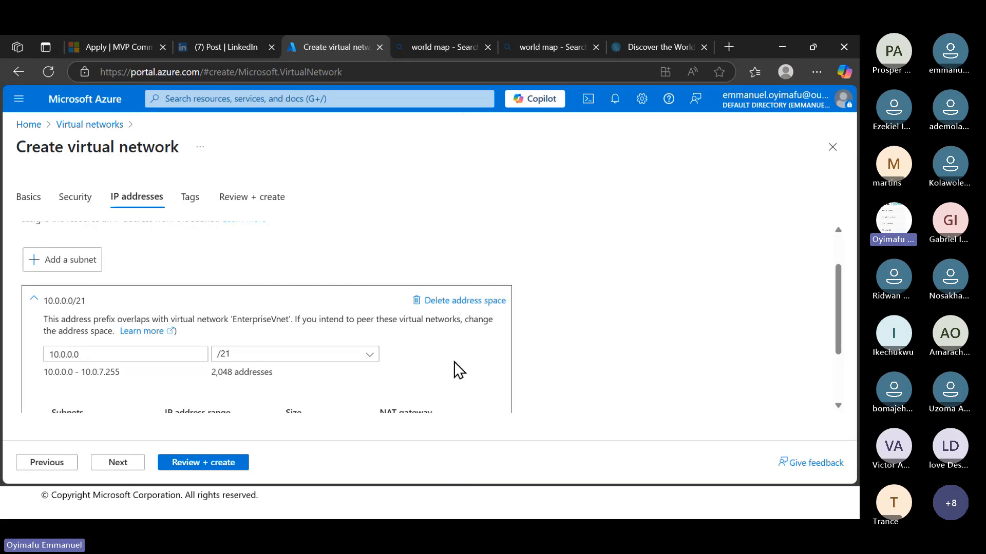
scroll(458, 369, down, 2)
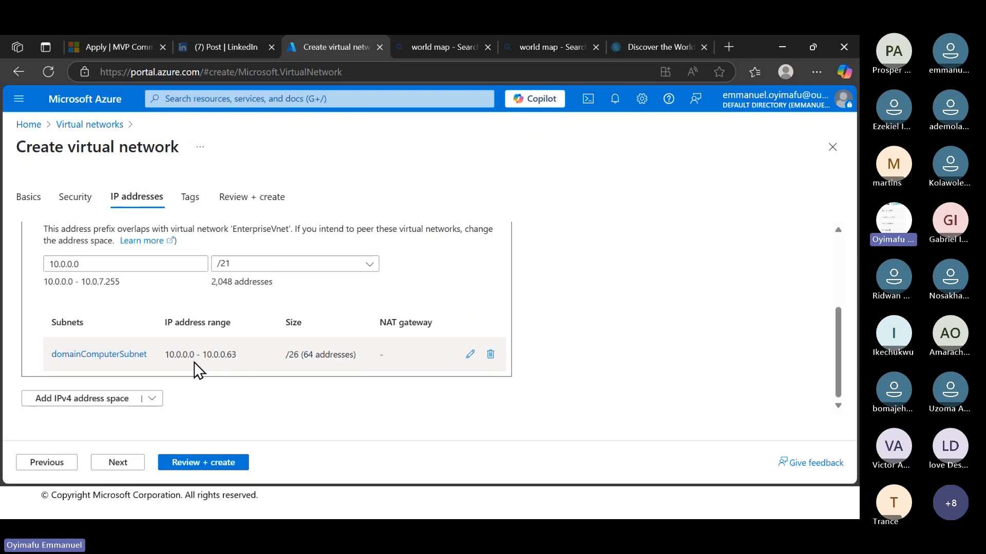
Start another subnet in the virtual network and name it SereversSubnet.
scroll(204, 327, up, 1)
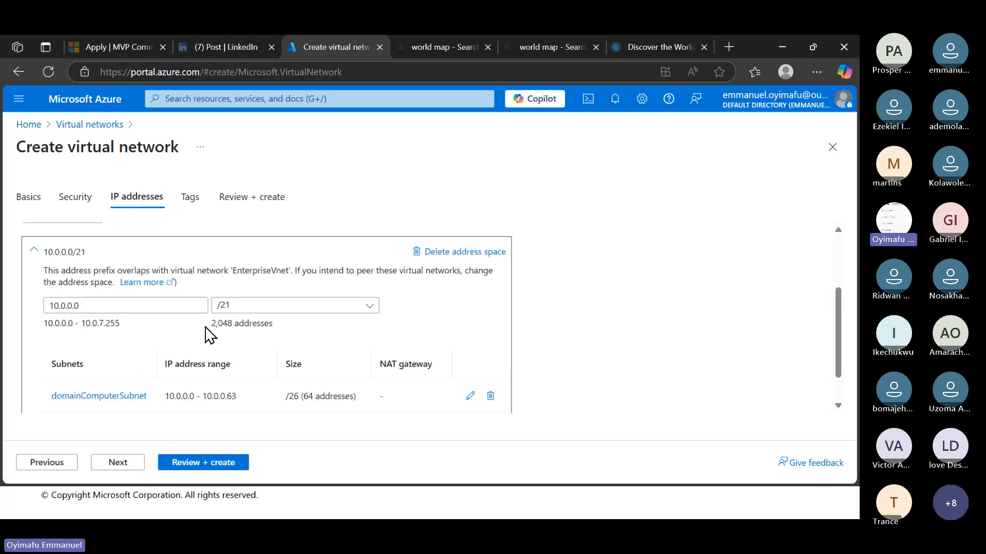
scroll(205, 326, up, 2)
click(83, 300)
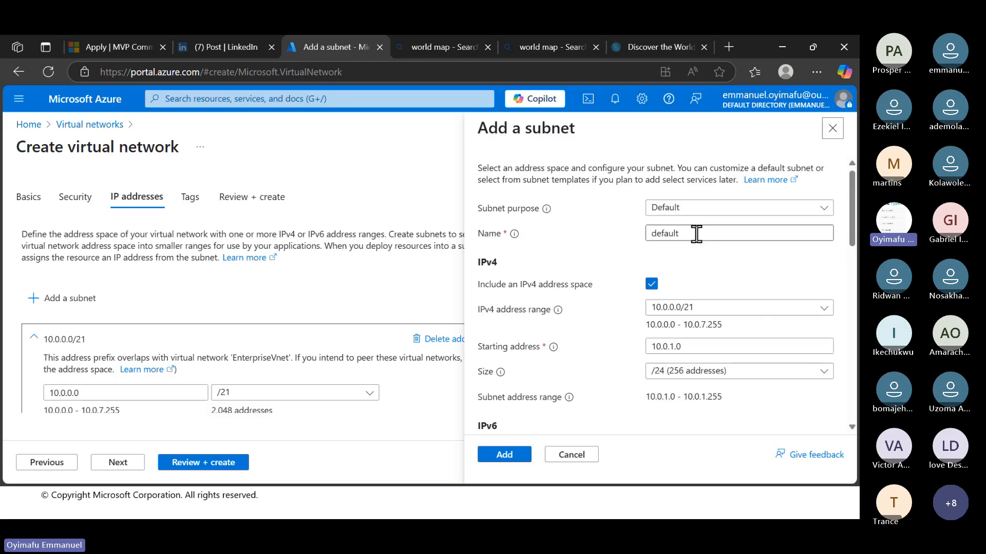
click(697, 233)
key(BackSpace)
key(BackSpace)
key(BackSpace)
key(BackSpace)
key(BackSpace)
key(BackSpace)
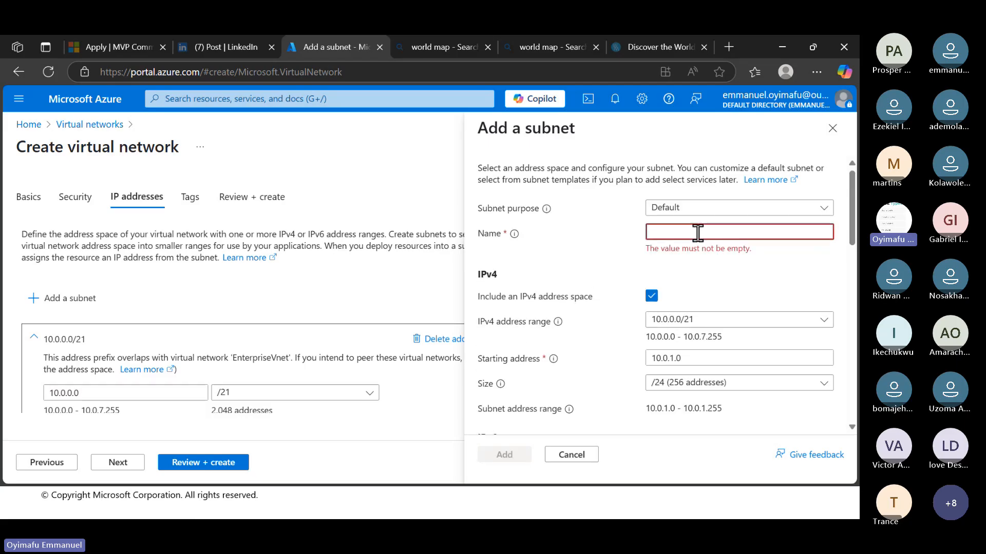
text(SereversSu)
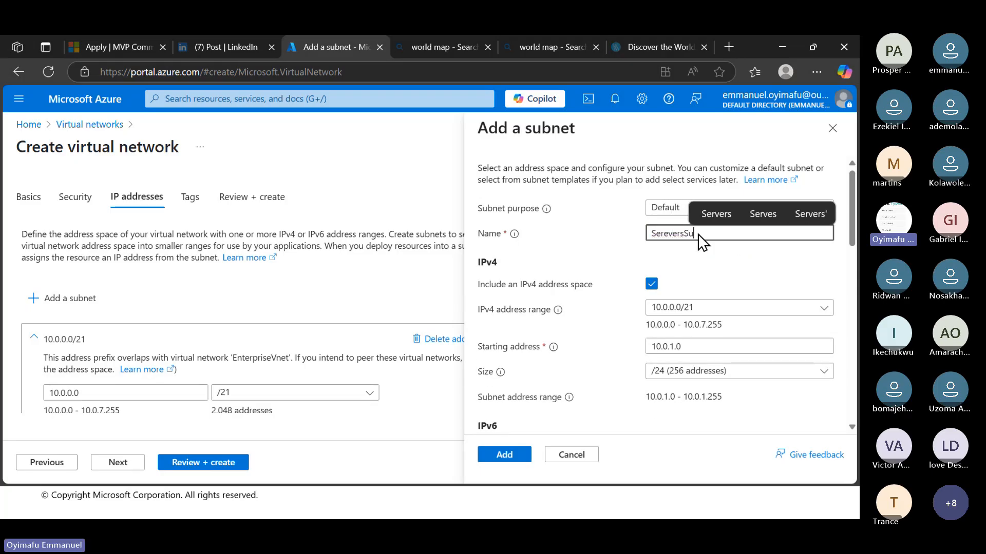
text(b)
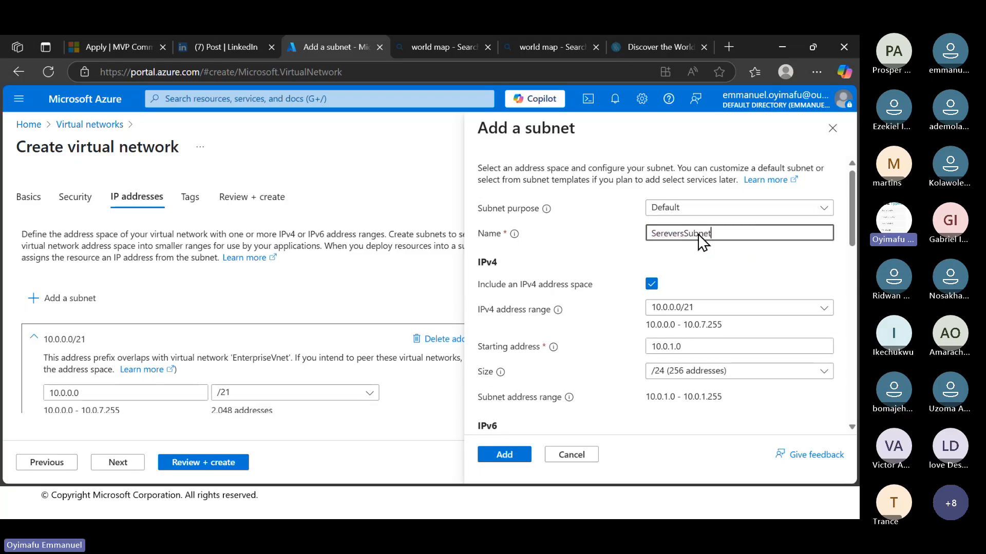
text(net)
Set the SereversSubnet size to /28 (16 addresses) and add the subnet to the virtual network.
scroll(735, 269, down, 1)
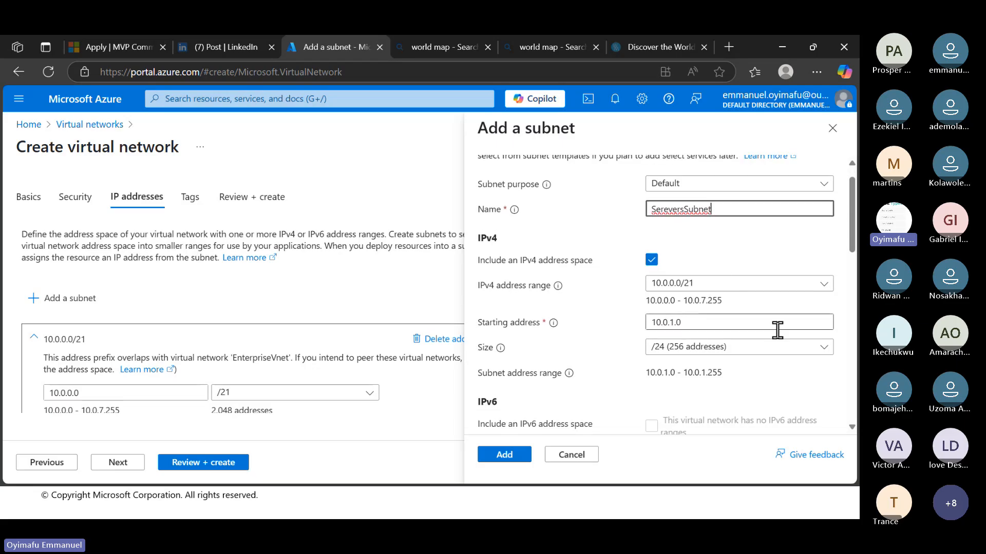
scroll(764, 322, down, 1)
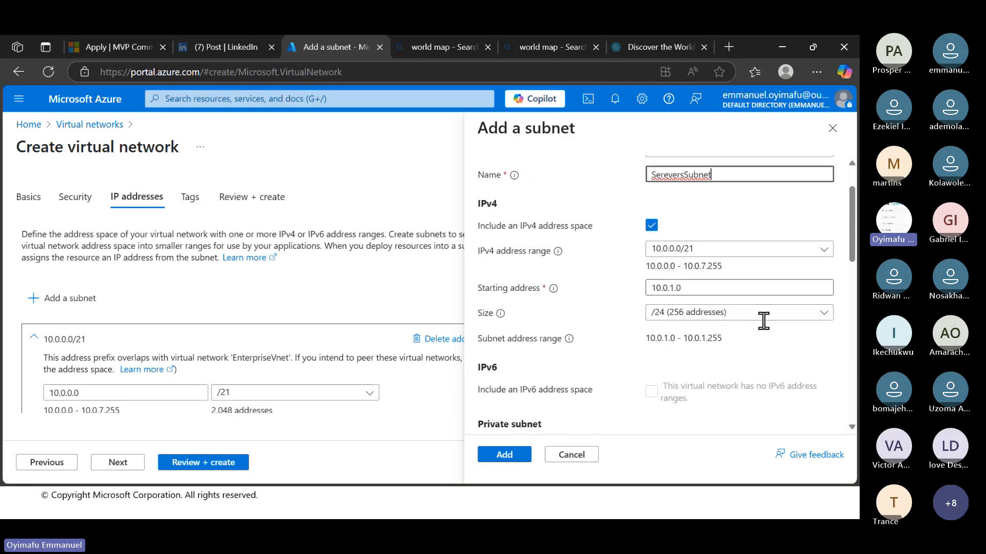
click(823, 321)
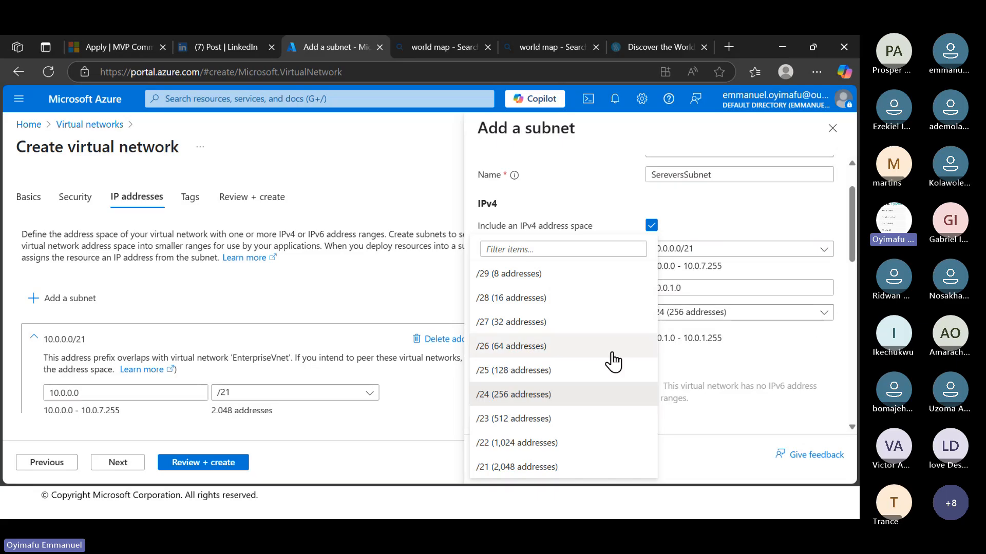
click(525, 298)
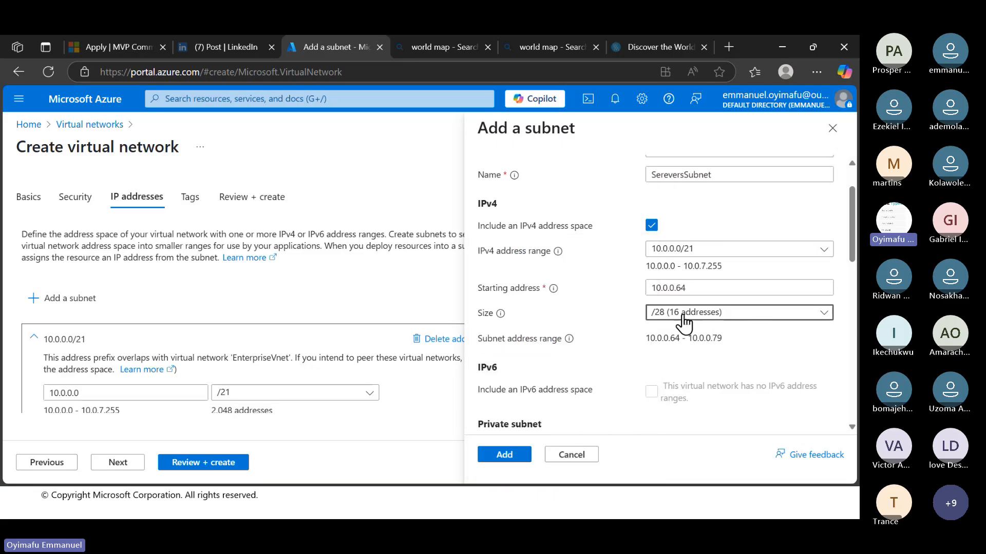
scroll(680, 323, down, 1)
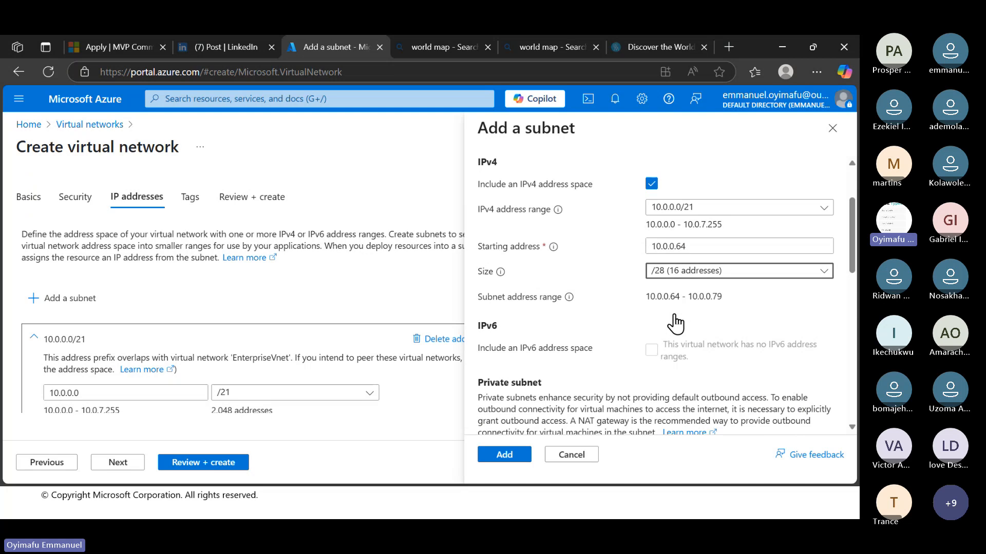
scroll(672, 323, up, 3)
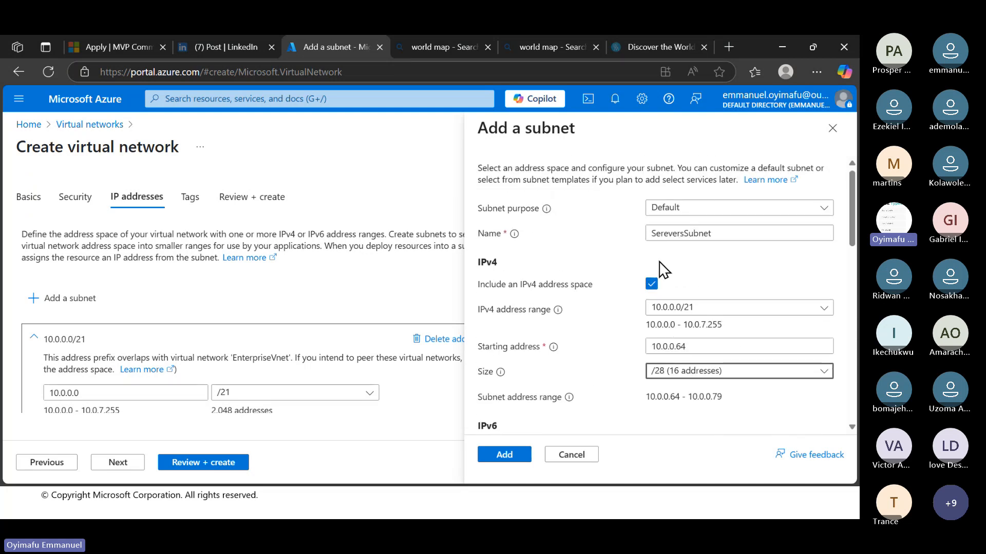
scroll(722, 274, down, 6)
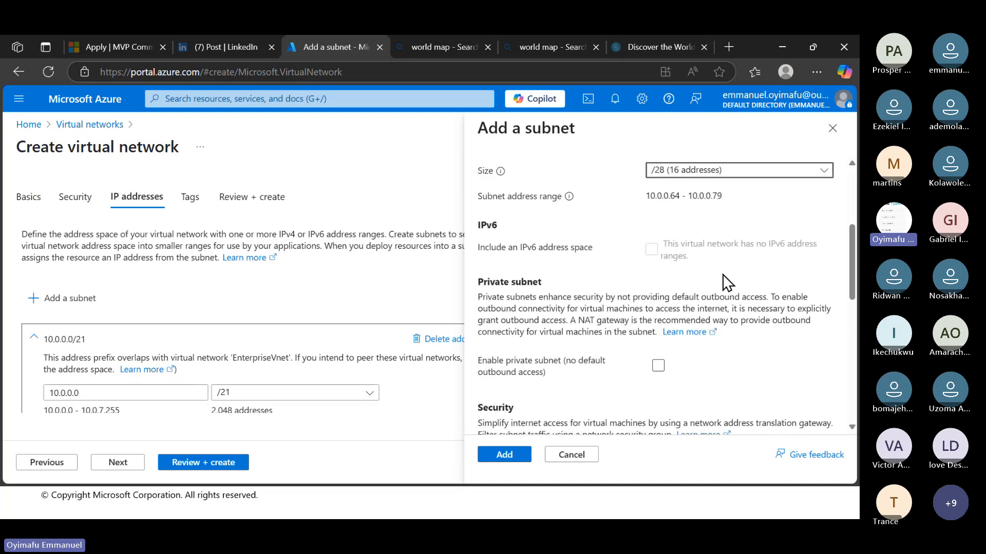
scroll(648, 382, down, 5)
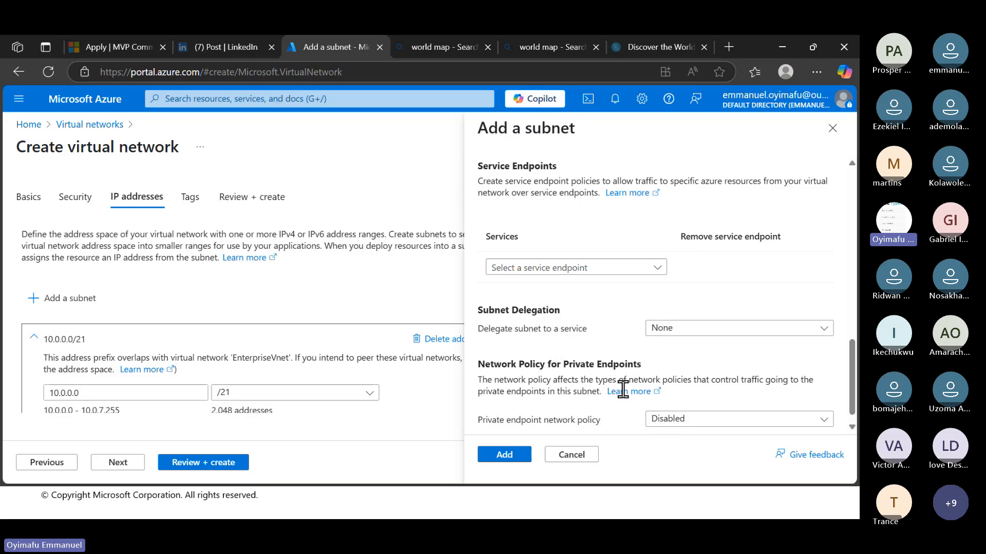
click(509, 458)
scroll(331, 383, down, 3)
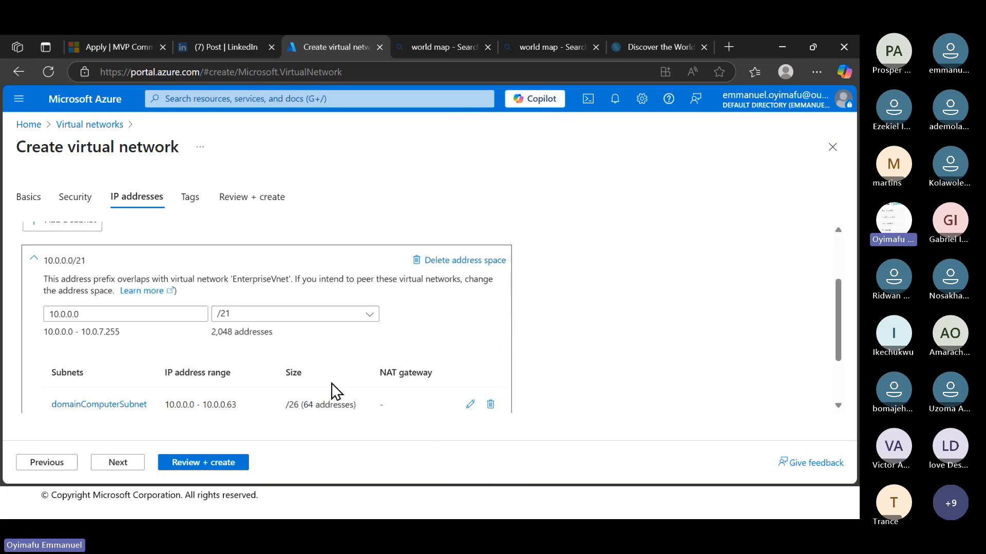
scroll(331, 383, down, 1)
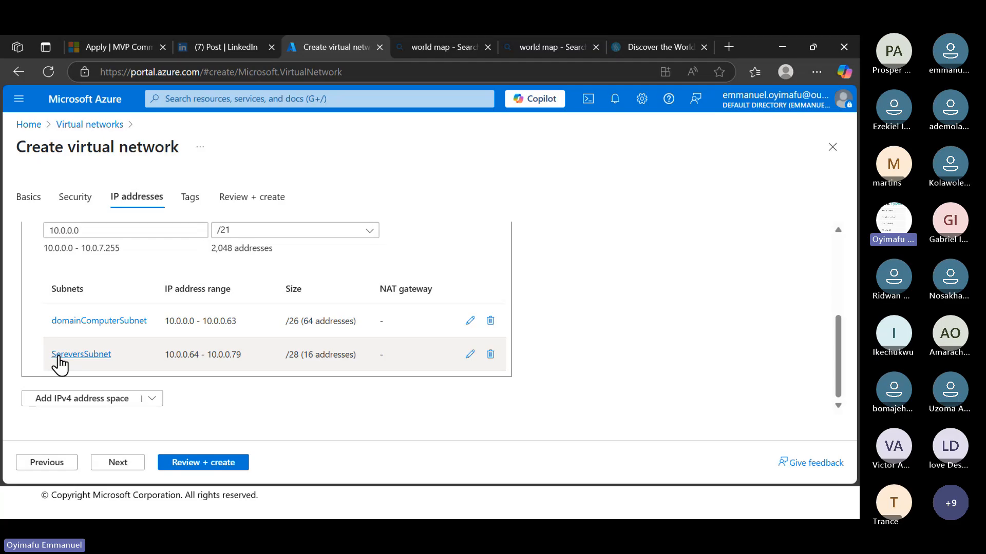
Start a third subnet in the virtual network and name it ApplicationSubnet.
scroll(279, 363, up, 3)
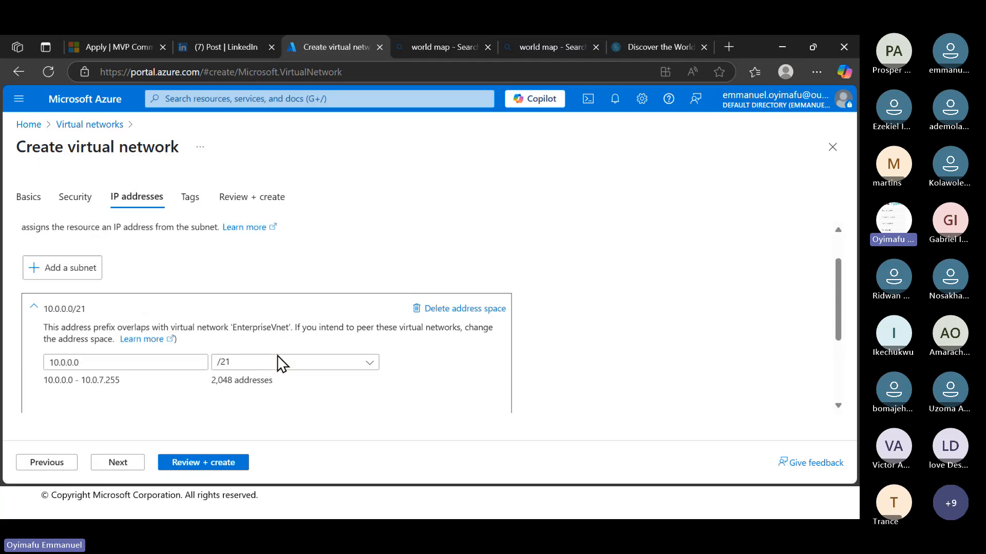
scroll(547, 335, up, 1)
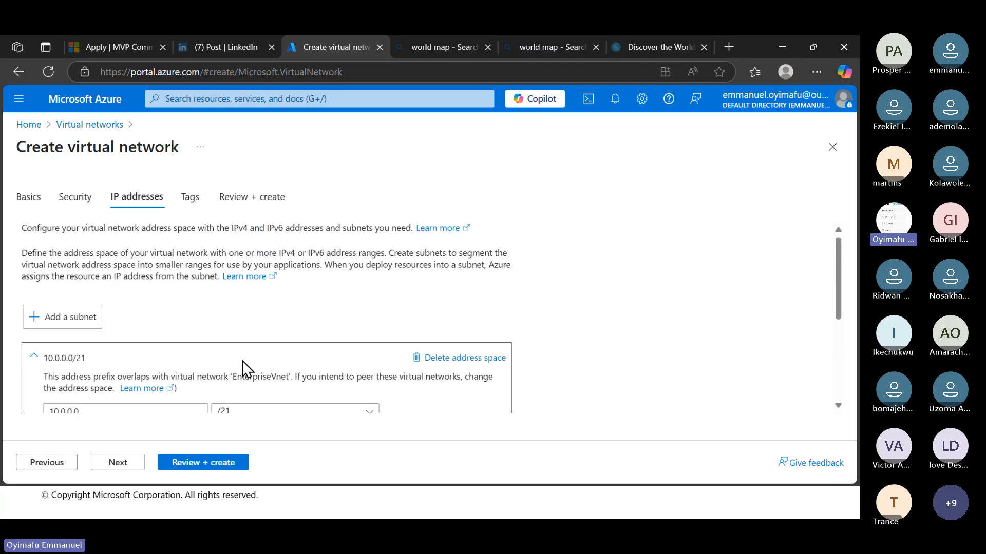
click(86, 324)
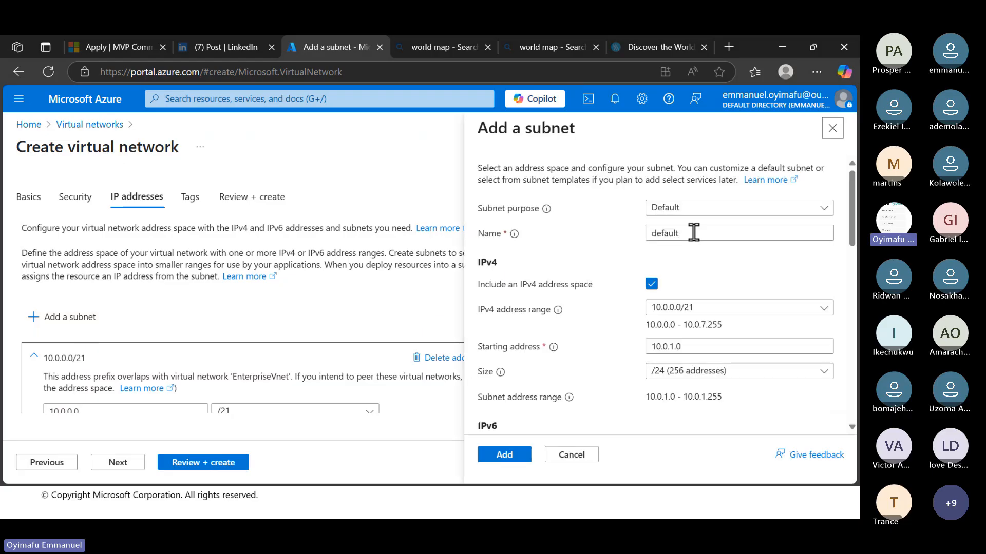
click(693, 232)
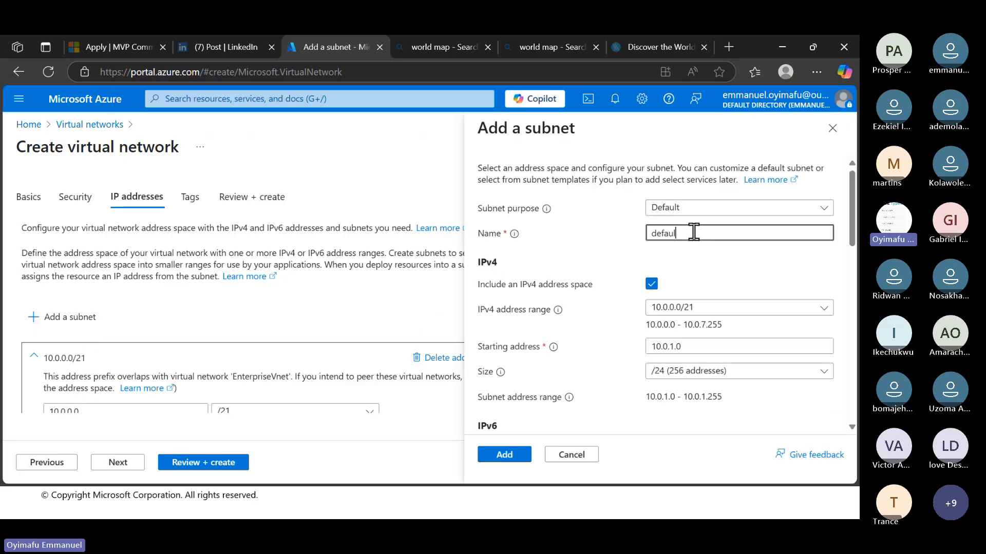
key(BackSpace)
key(BackSpace)
key(BackSpace)
key(BackSpace)
key(BackSpace)
key(BackSpace)
text(App)
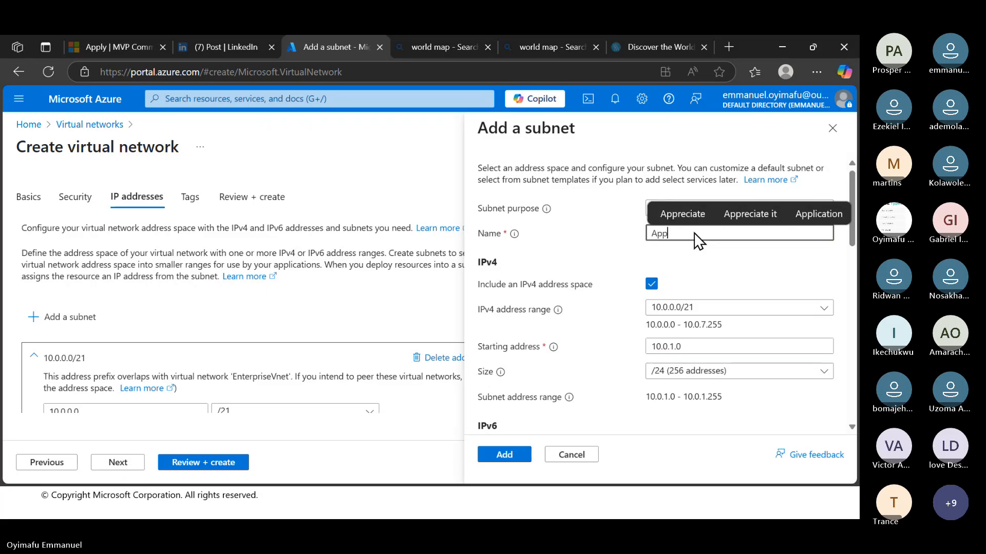
text(lica)
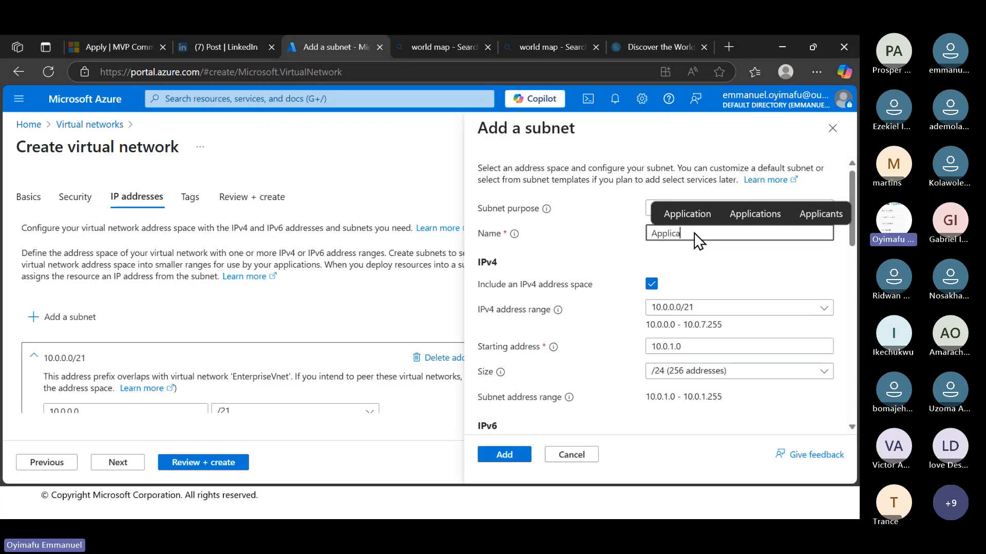
text(tions)
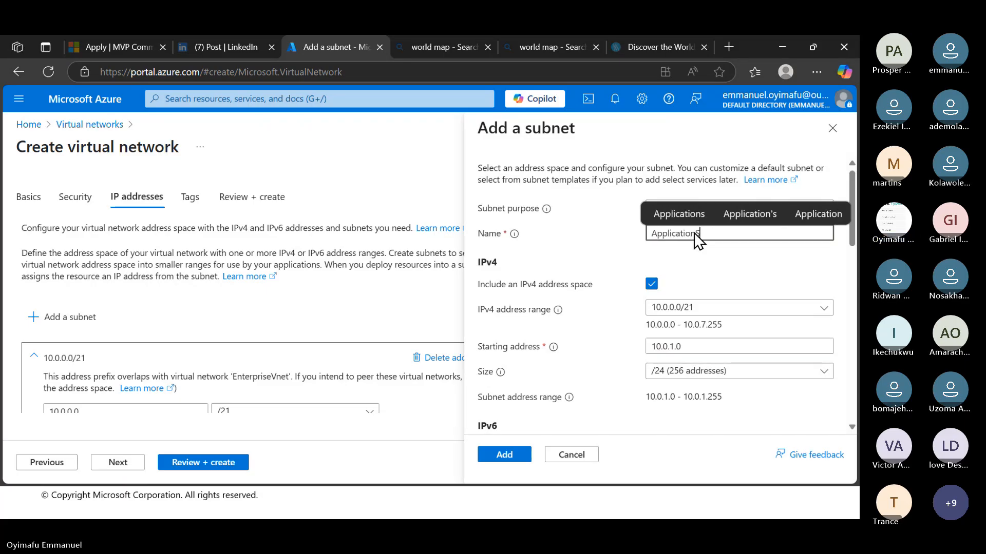
text(ubnet)
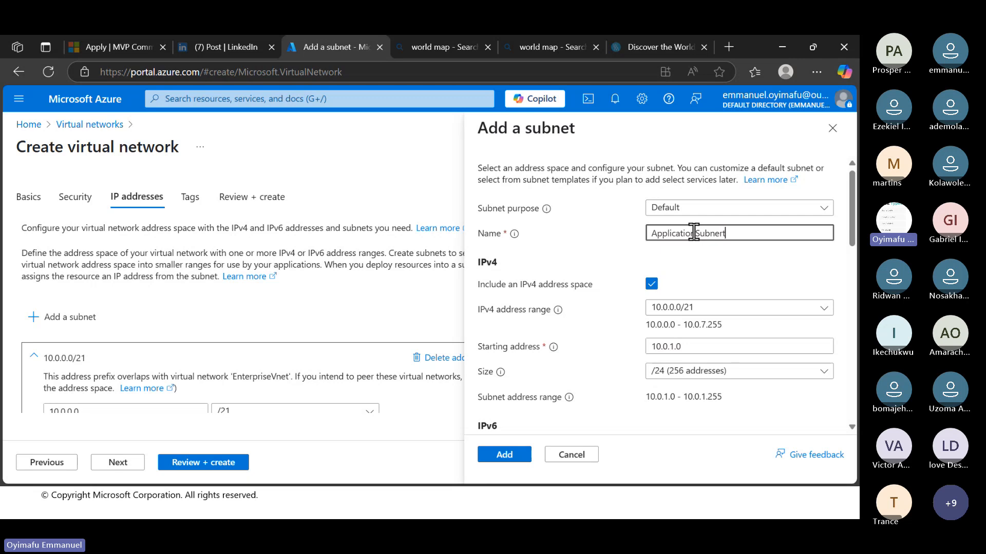
key(BackSpace)
Set the ApplicationSubnet size to /29 (8 addresses) and add the subnet to the virtual network.
scroll(772, 292, down, 3)
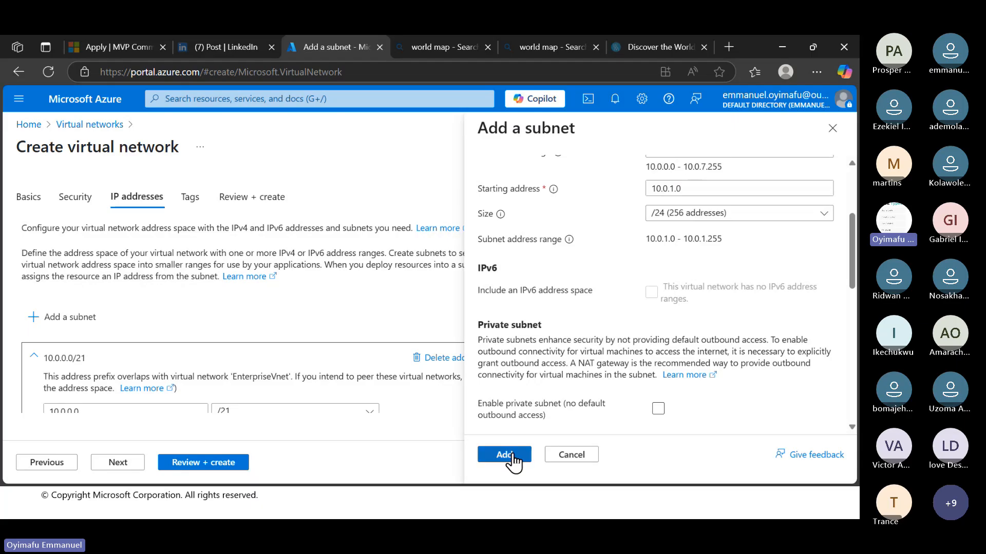
scroll(773, 285, up, 2)
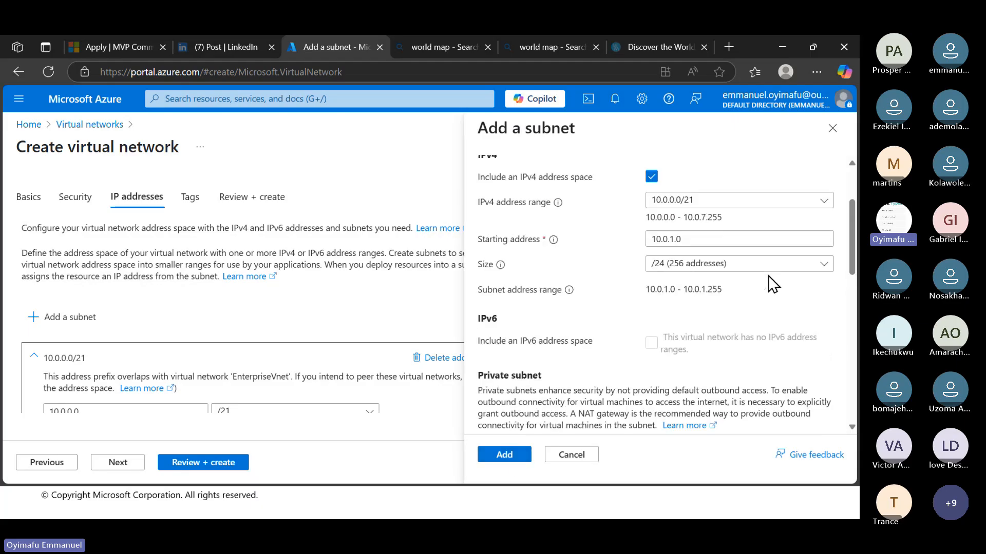
click(802, 288)
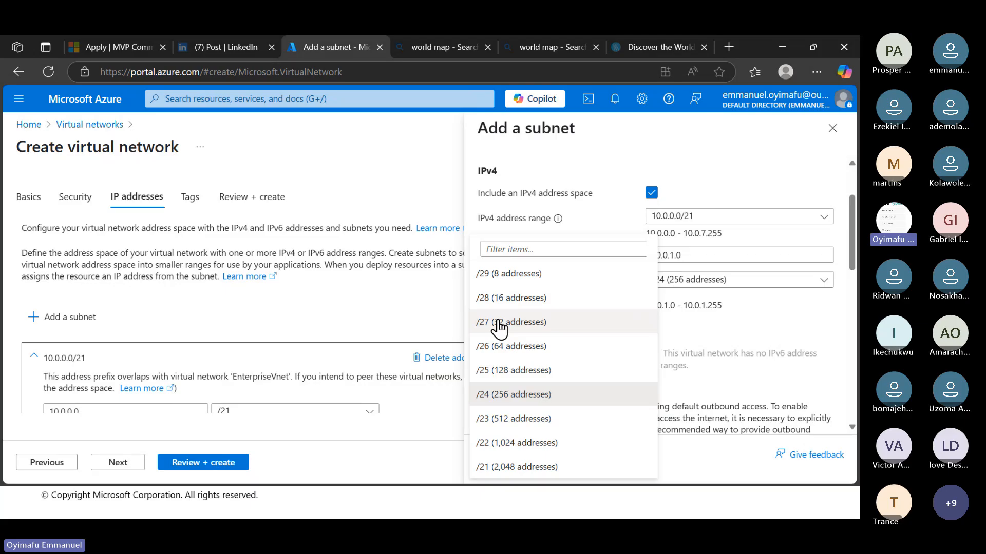
click(508, 277)
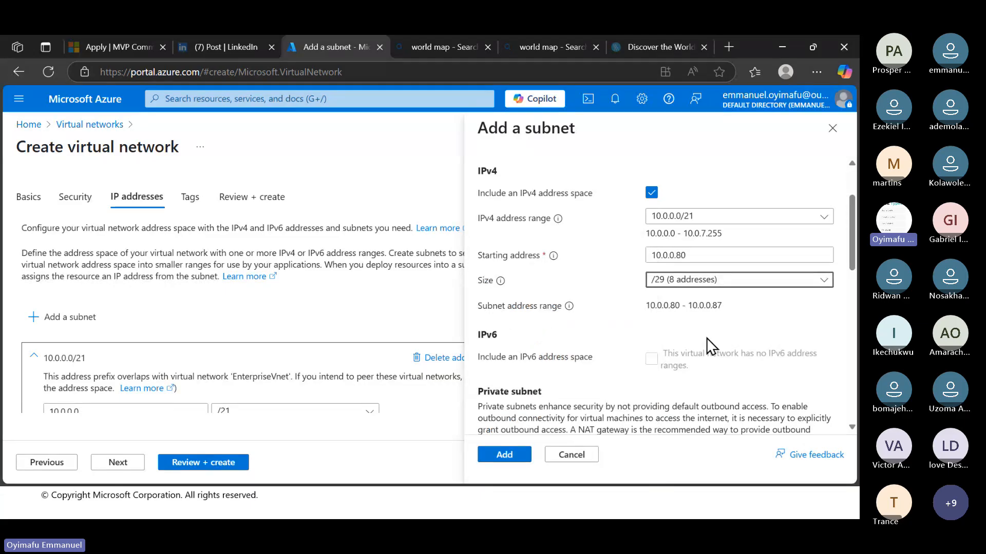
scroll(719, 355, down, 5)
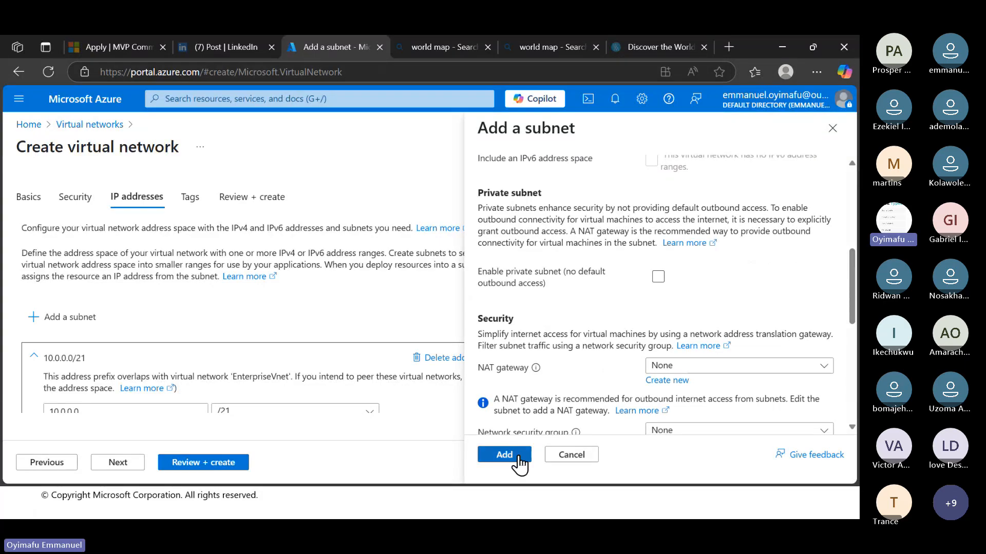
click(518, 457)
scroll(288, 361, down, 4)
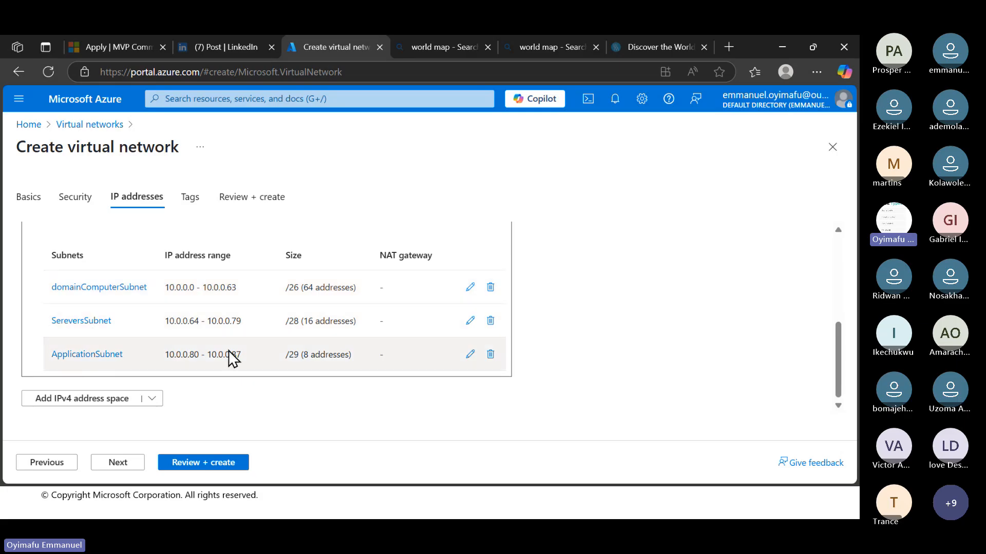
scroll(370, 332, up, 2)
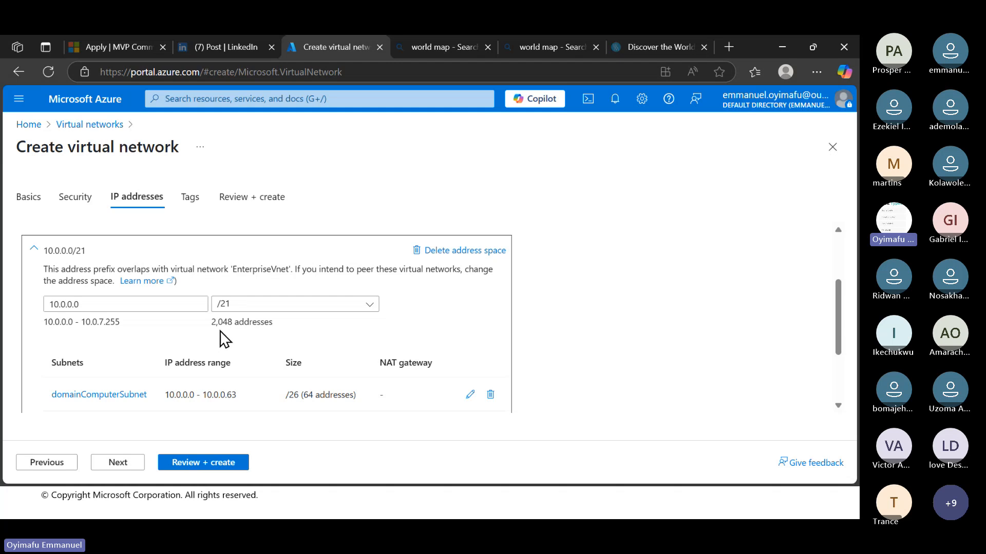
Examine the 10.0.0.0/21 address space against the address ranges and sizes of its three subnets.
scroll(287, 349, down, 2)
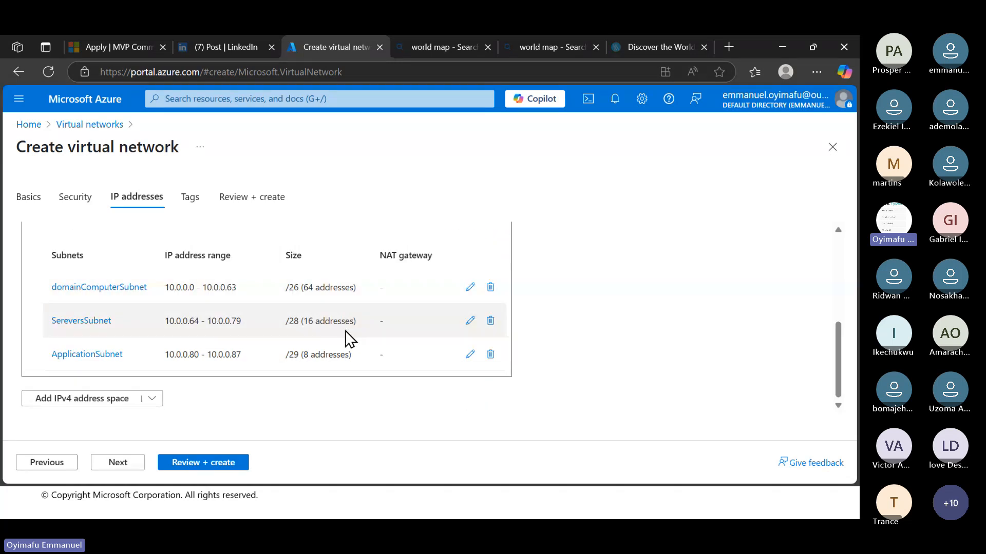
scroll(306, 365, up, 3)
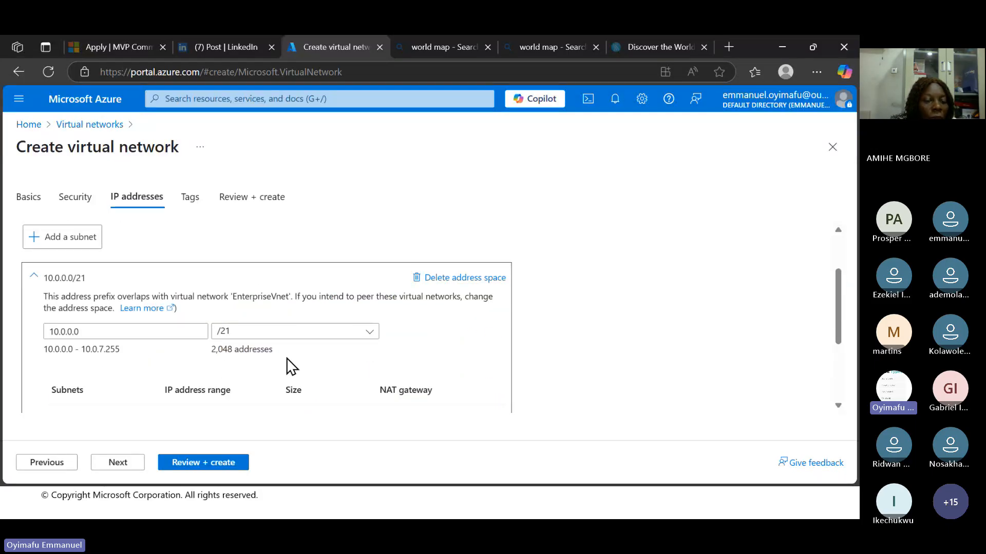
scroll(286, 358, down, 3)
scroll(287, 359, up, 2)
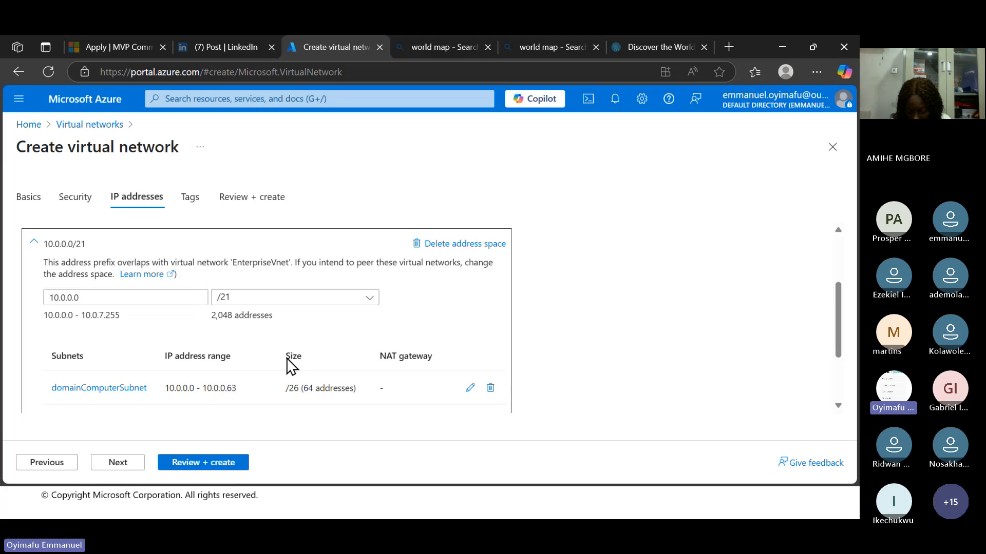
scroll(286, 359, down, 1)
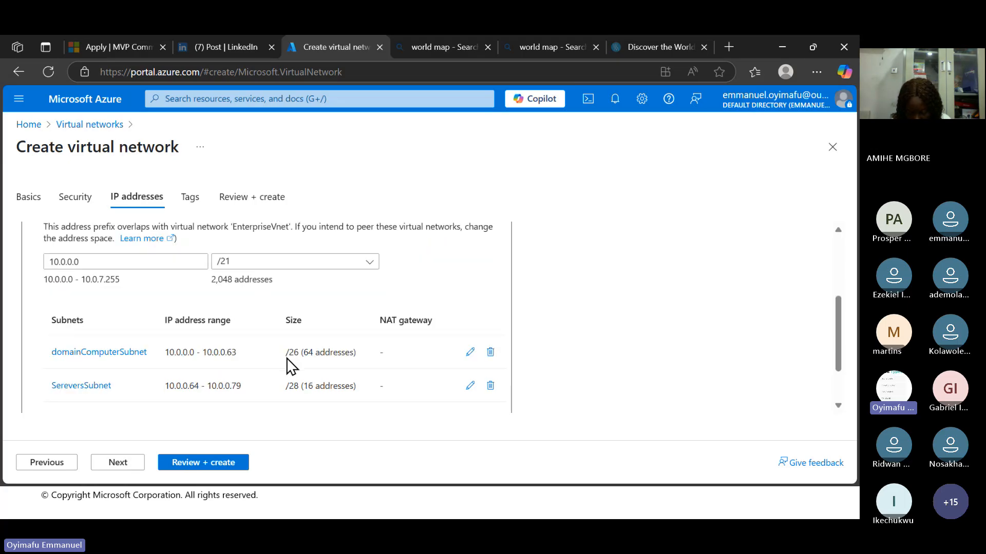
scroll(287, 359, down, 2)
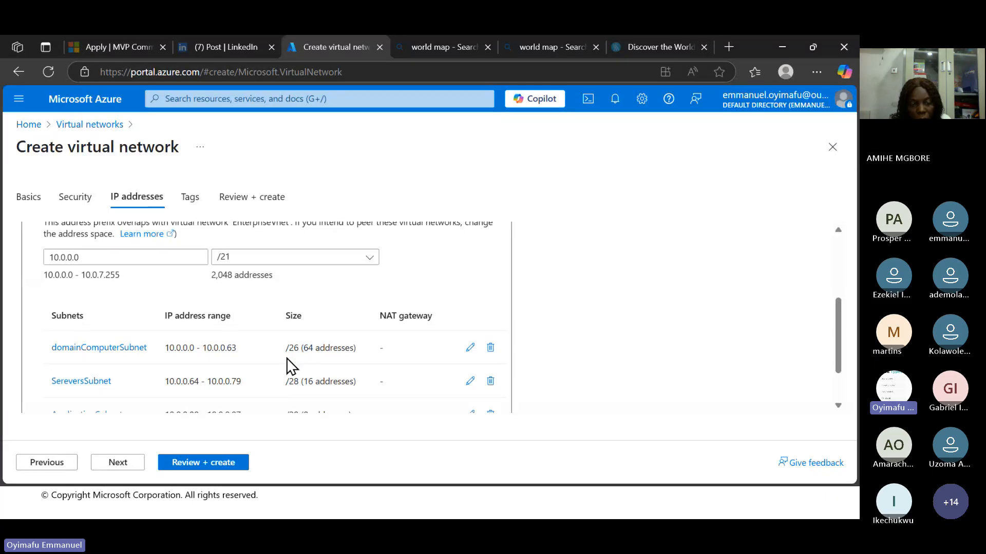
scroll(287, 359, up, 2)
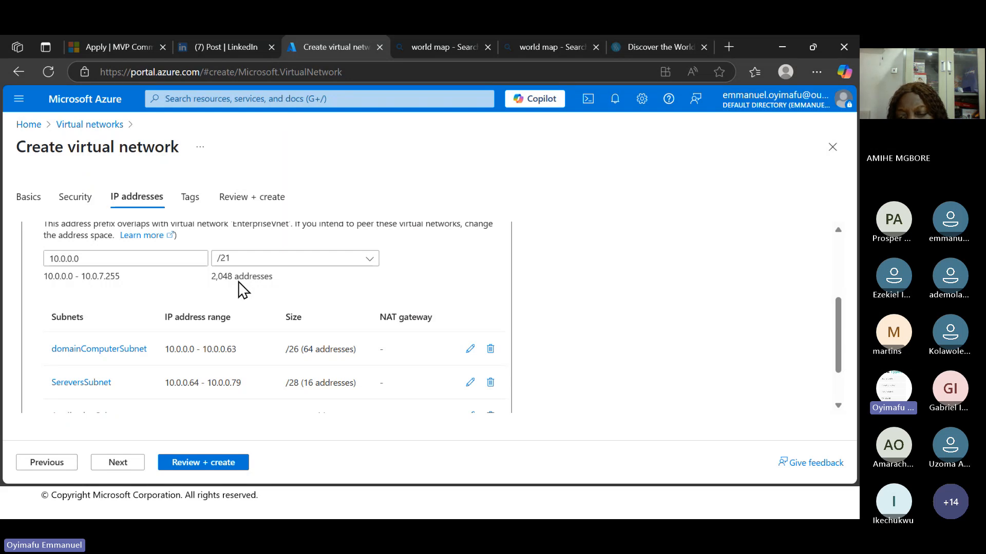
scroll(240, 285, down, 1)
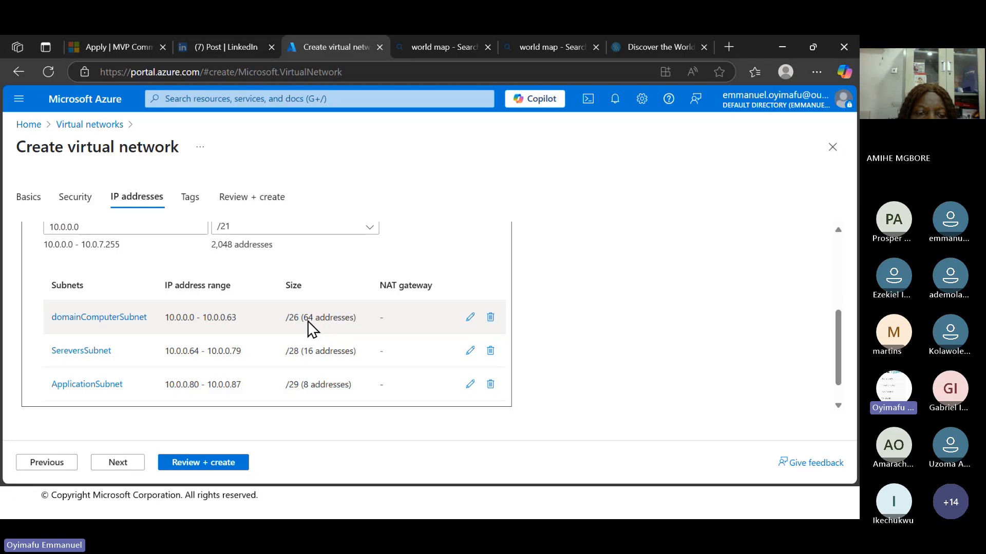
scroll(353, 338, down, 1)
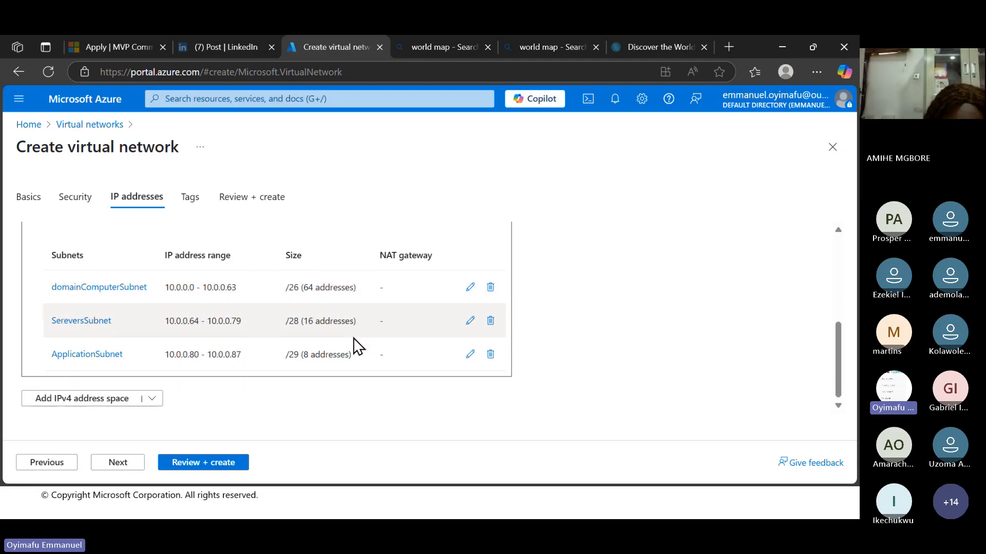
scroll(354, 338, up, 3)
scroll(353, 338, up, 2)
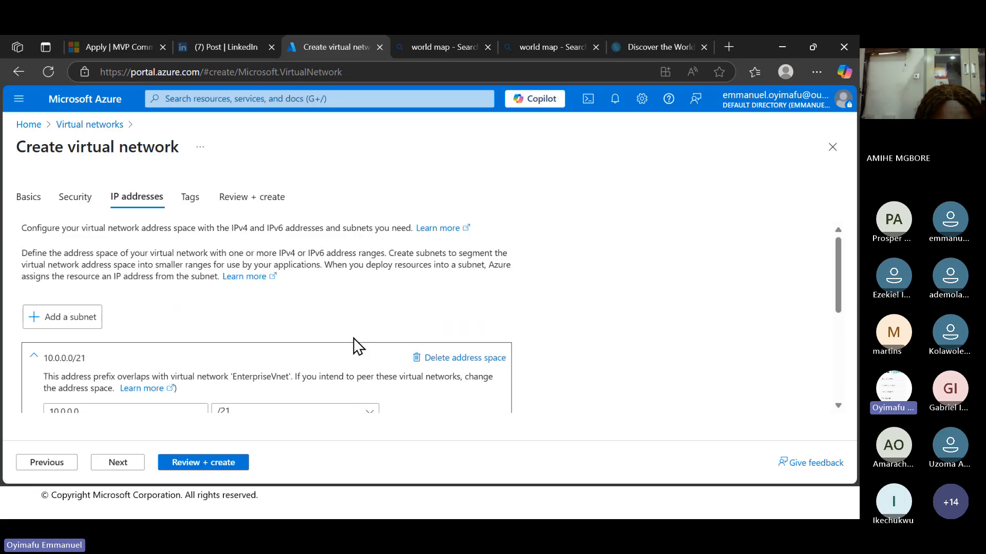
scroll(354, 338, down, 4)
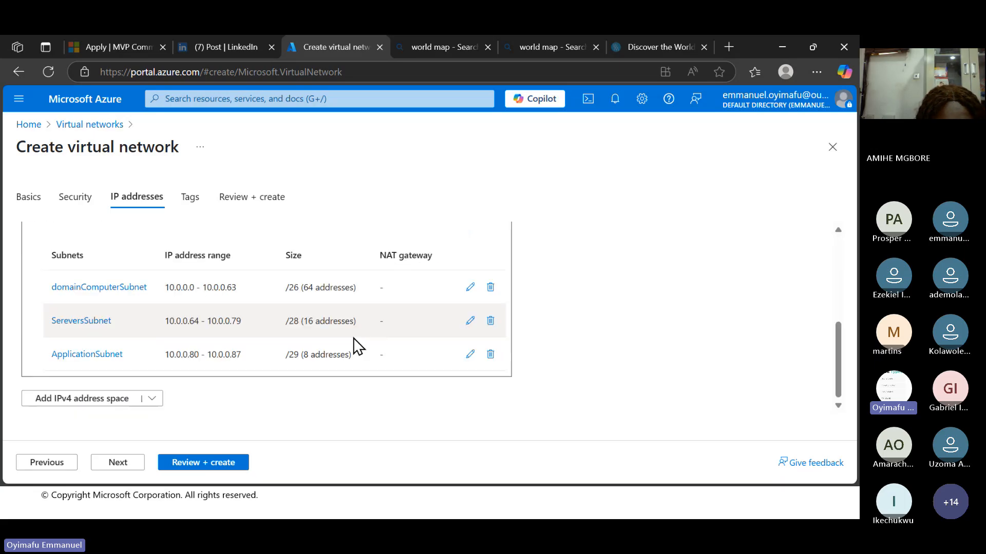
Proceed to the virtual network's tag settings and look through the tag names on offer.
click(114, 468)
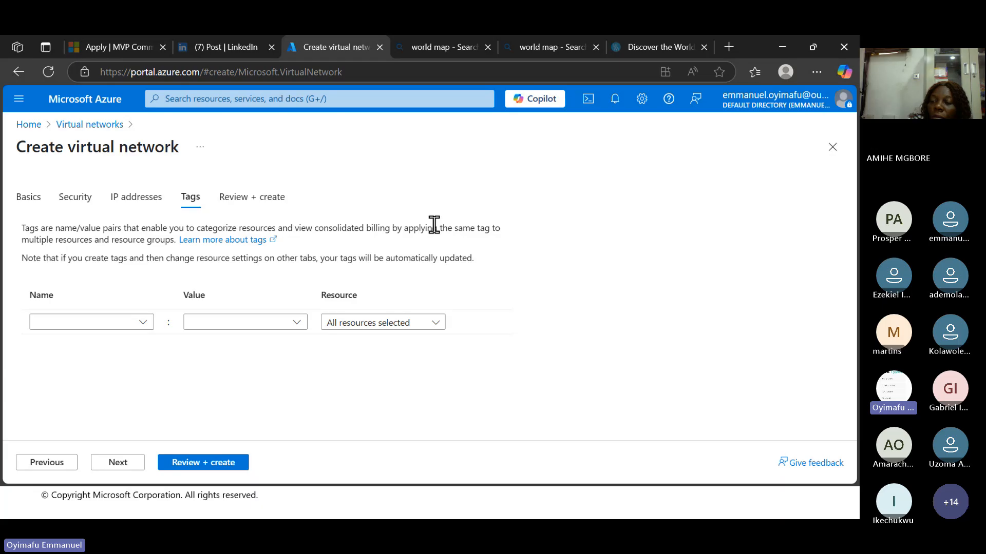
click(144, 324)
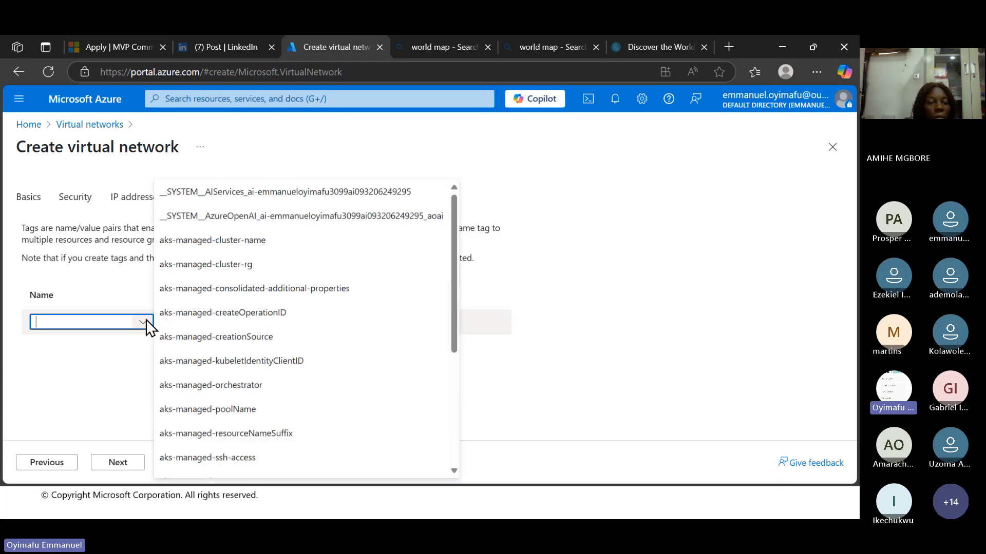
click(148, 326)
click(146, 322)
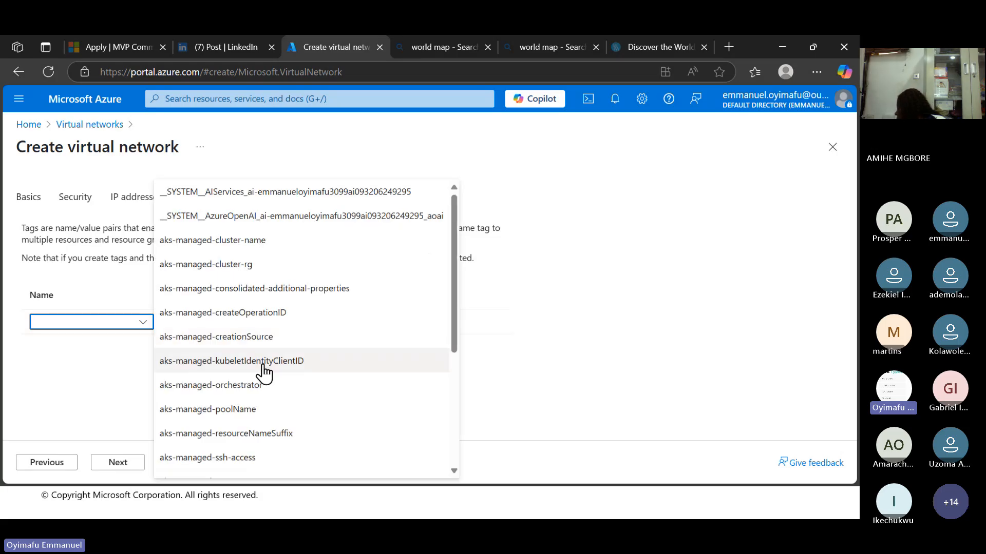
scroll(261, 373, down, 4)
click(89, 375)
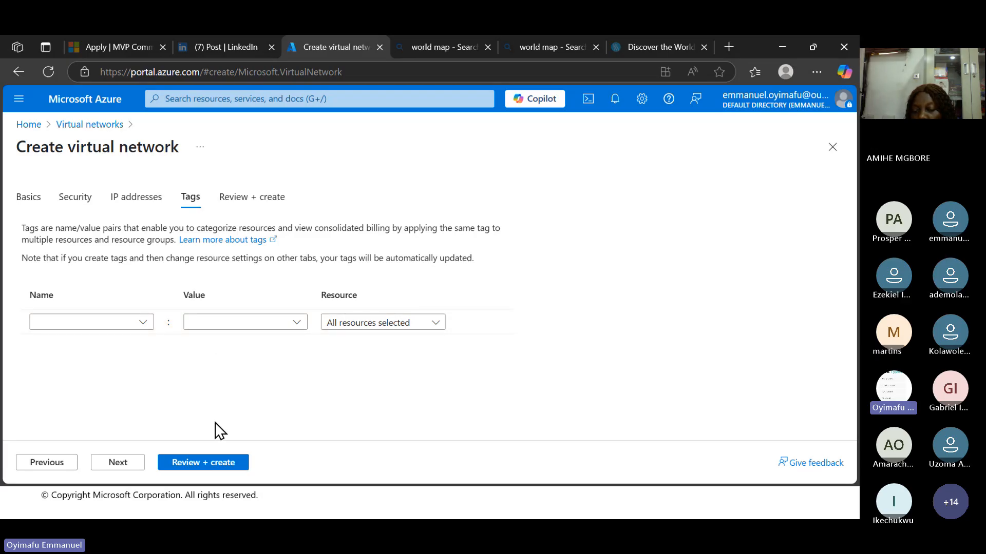
Review the yafVnet configuration, including its basics, security and IP address settings, and create the virtual network.
click(202, 464)
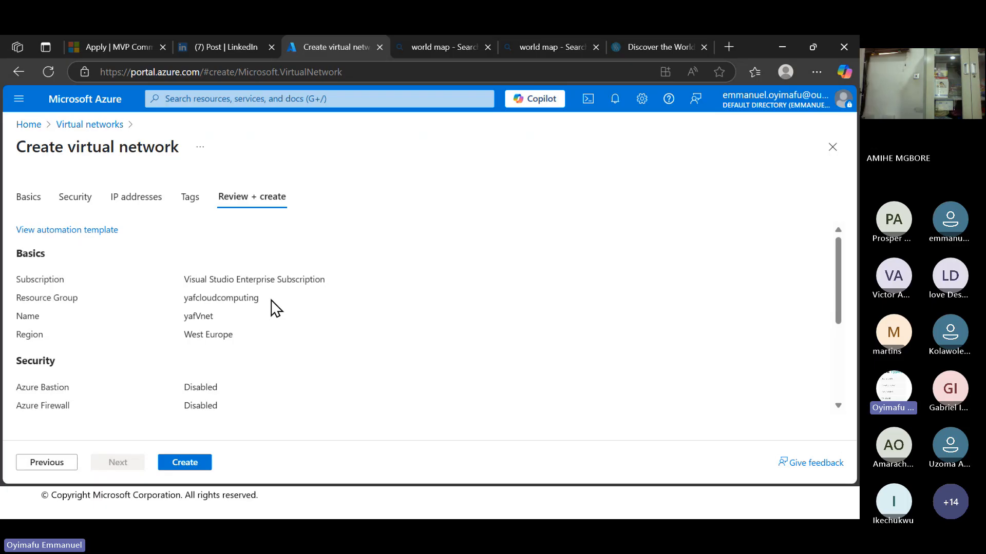
scroll(271, 302, down, 1)
scroll(272, 308, up, 1)
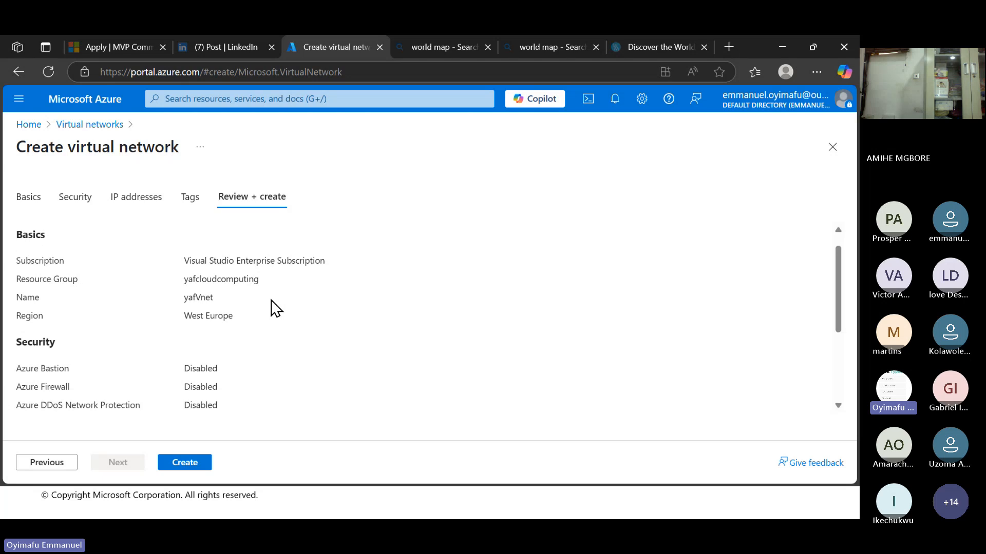
scroll(132, 339, down, 3)
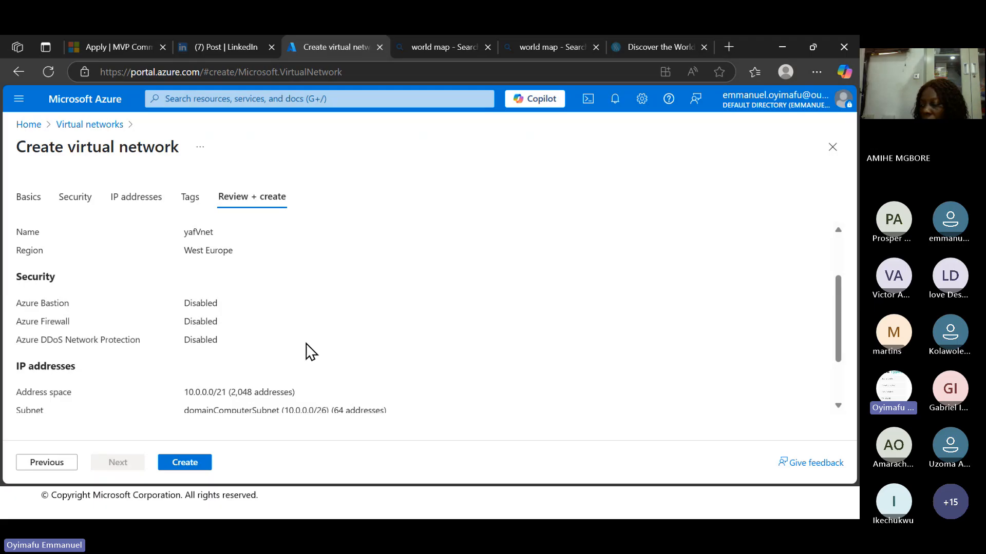
scroll(307, 353, down, 1)
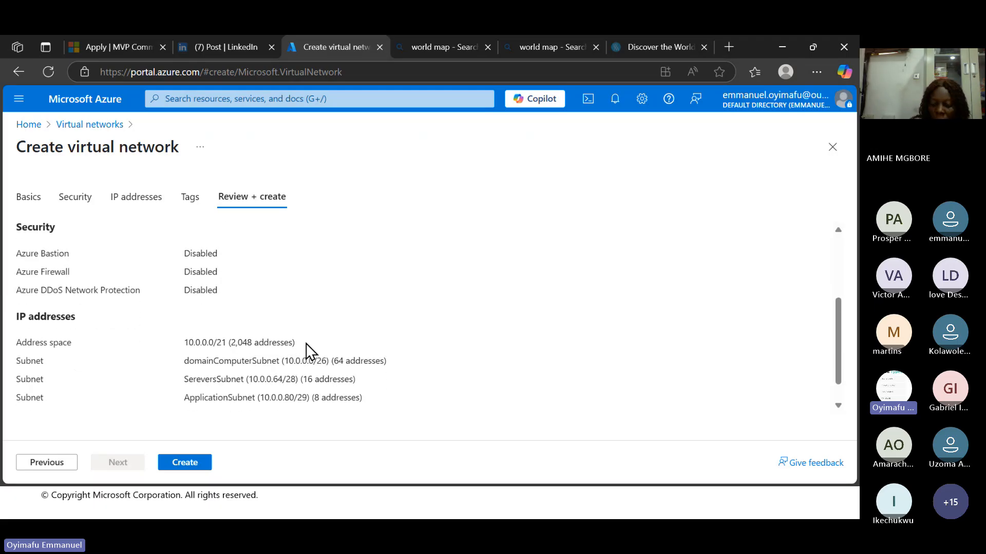
scroll(307, 345, down, 1)
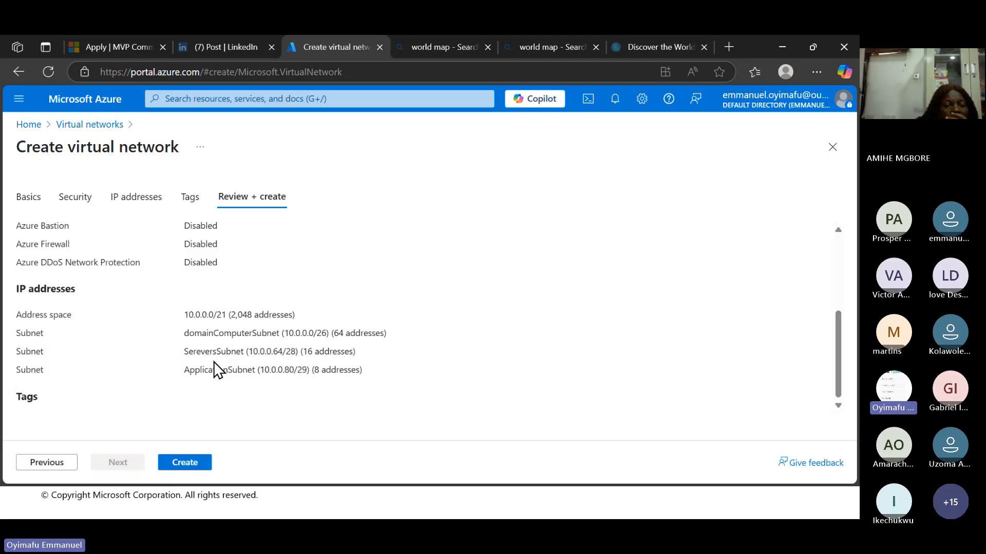
click(179, 464)
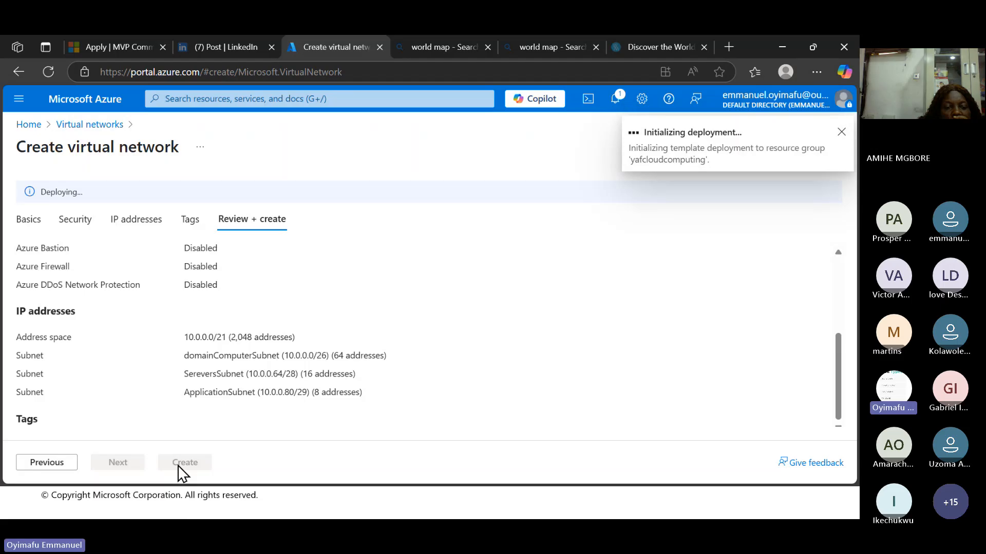
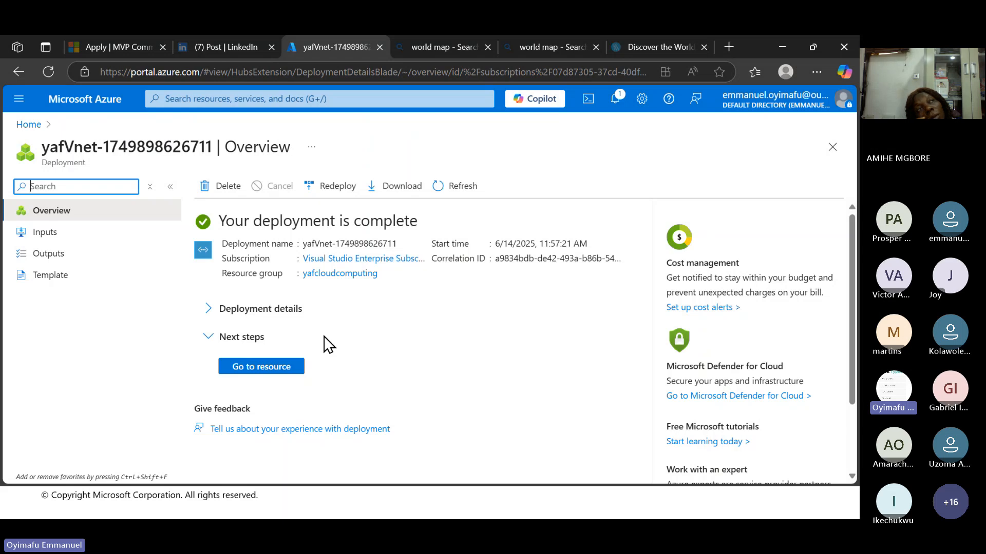
Open the deployed yafVnet resource, display its subnets and widen the name column to show the full subnet names.
click(262, 368)
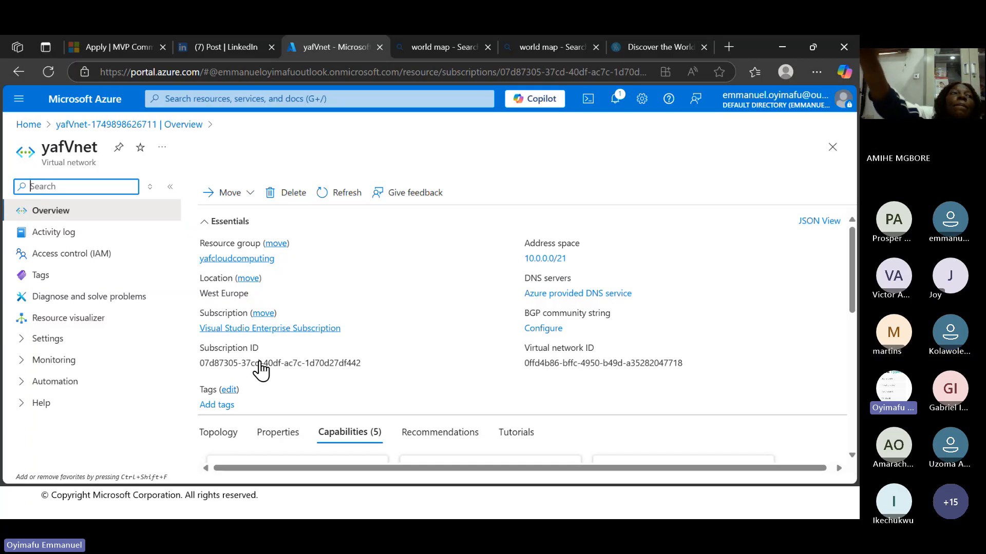
click(25, 339)
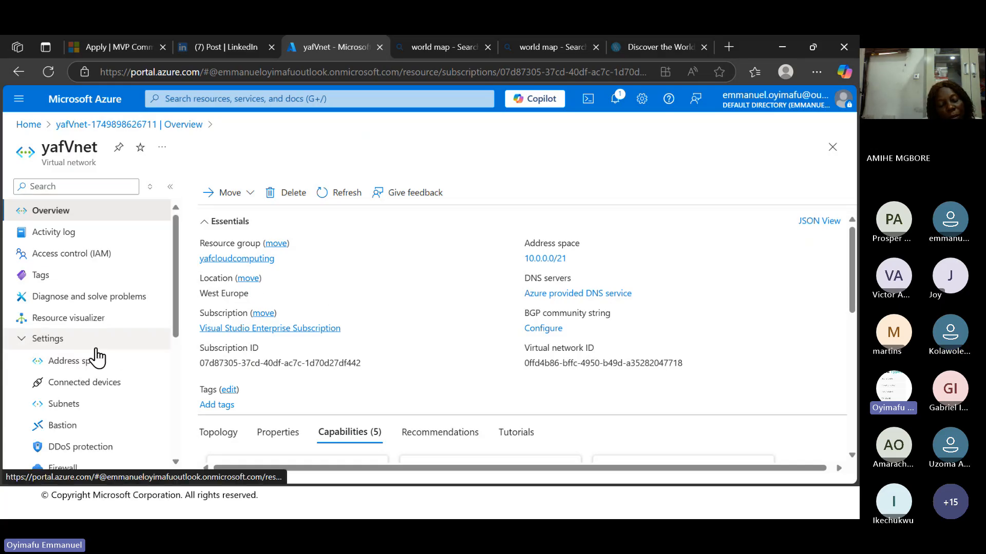
click(56, 408)
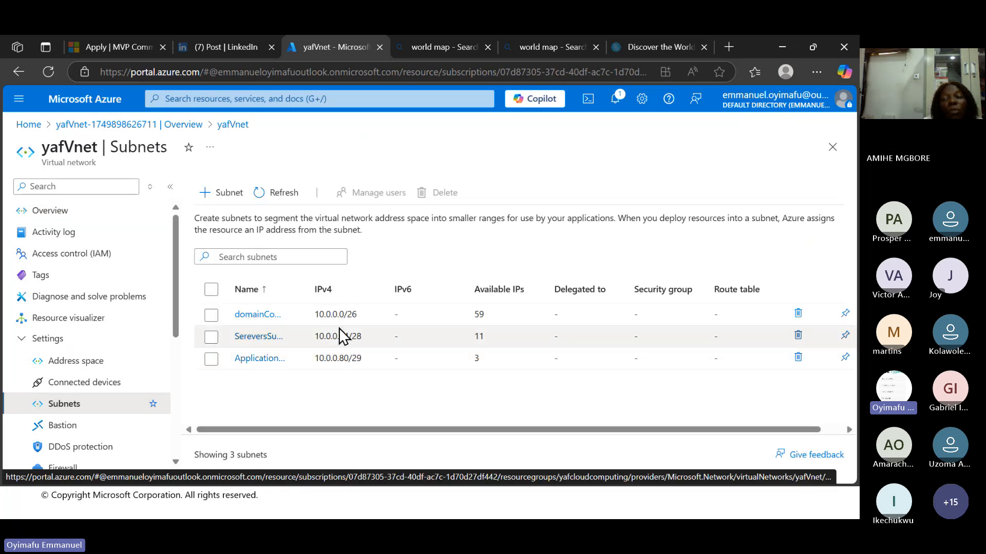
drag(309, 293, 472, 241)
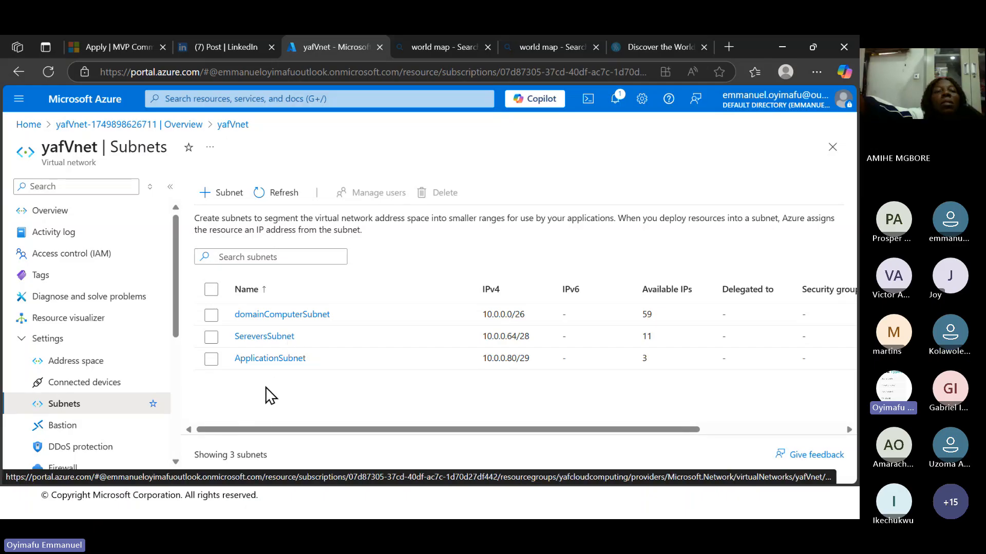
Open yafVnet's Bastion settings and examine the proposed Bastion configuration and deployment options.
scroll(97, 417, down, 1)
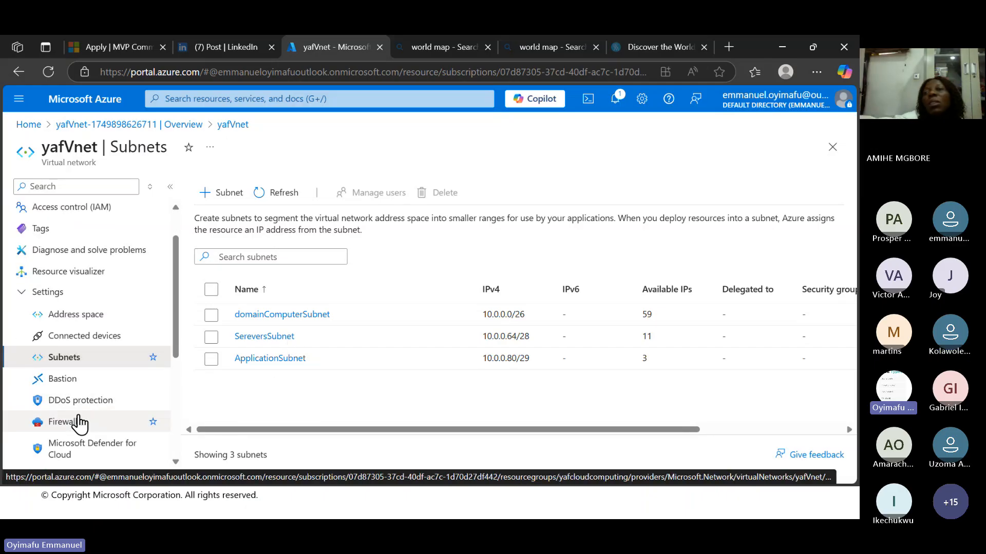
scroll(78, 424, down, 1)
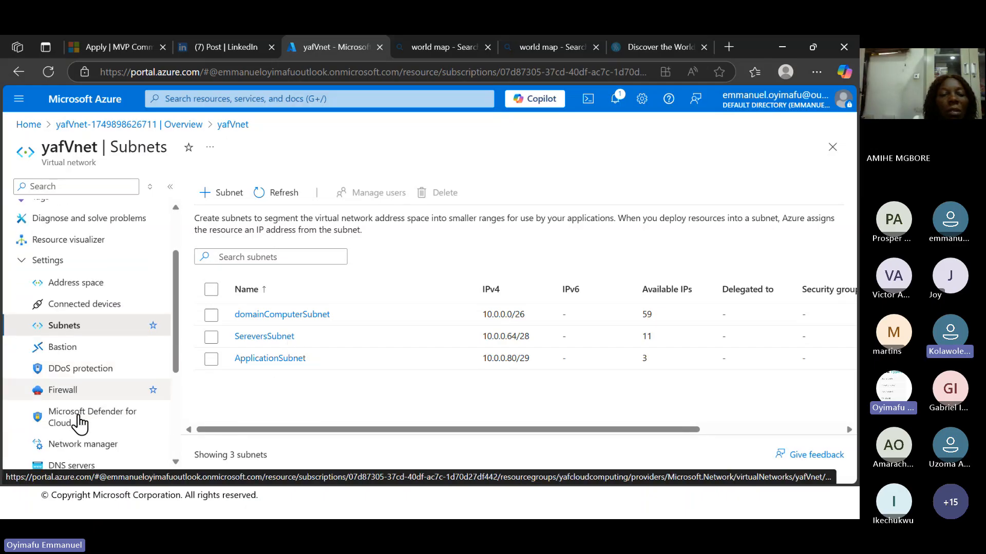
click(59, 353)
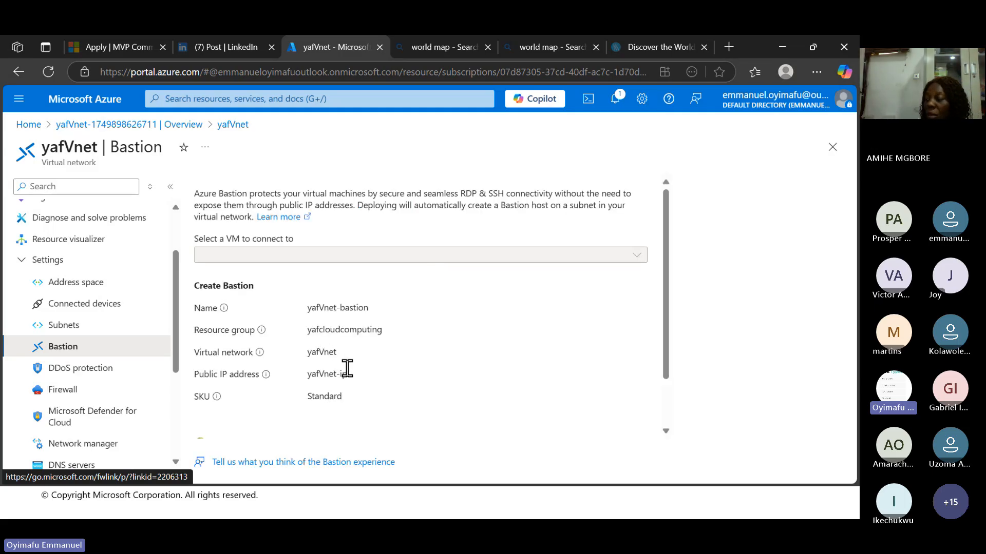
scroll(347, 369, down, 1)
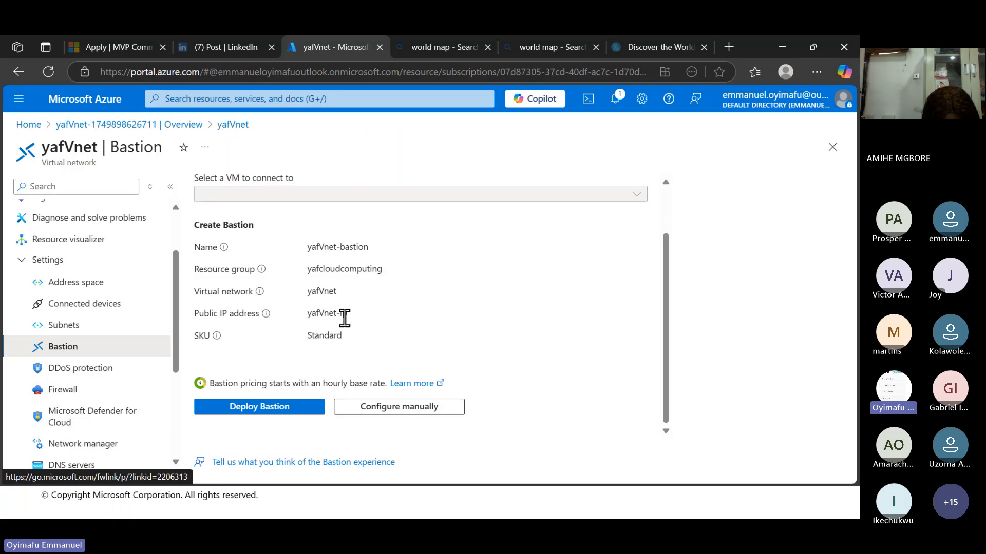
scroll(344, 319, up, 1)
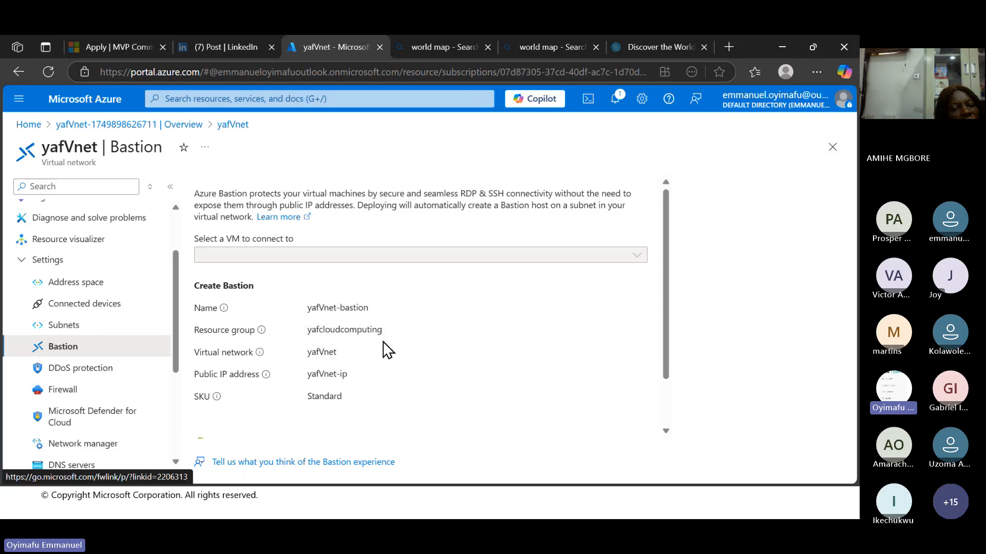
View yafVnet's firewall and DDoS protection settings and look over the other settings available for the network.
click(57, 386)
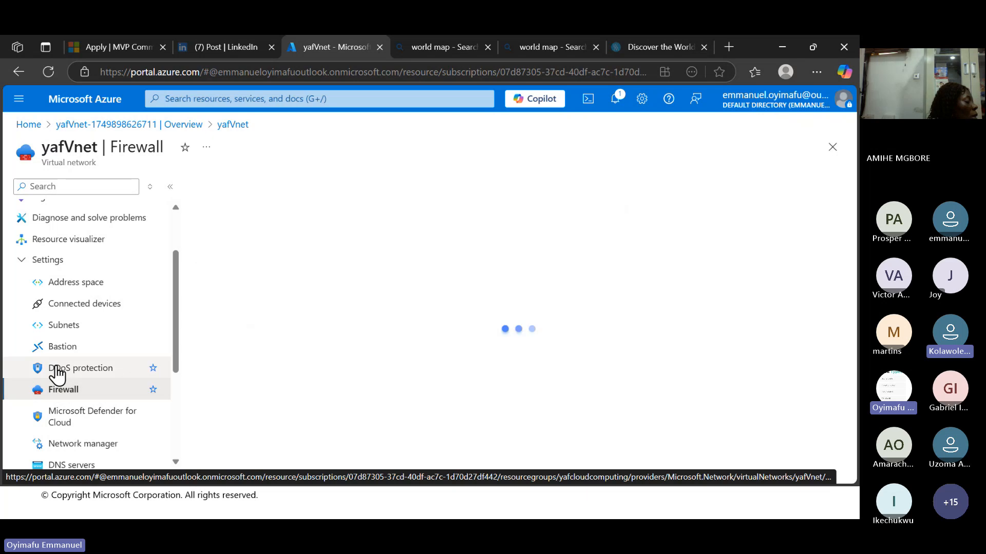
click(57, 369)
scroll(57, 375, down, 1)
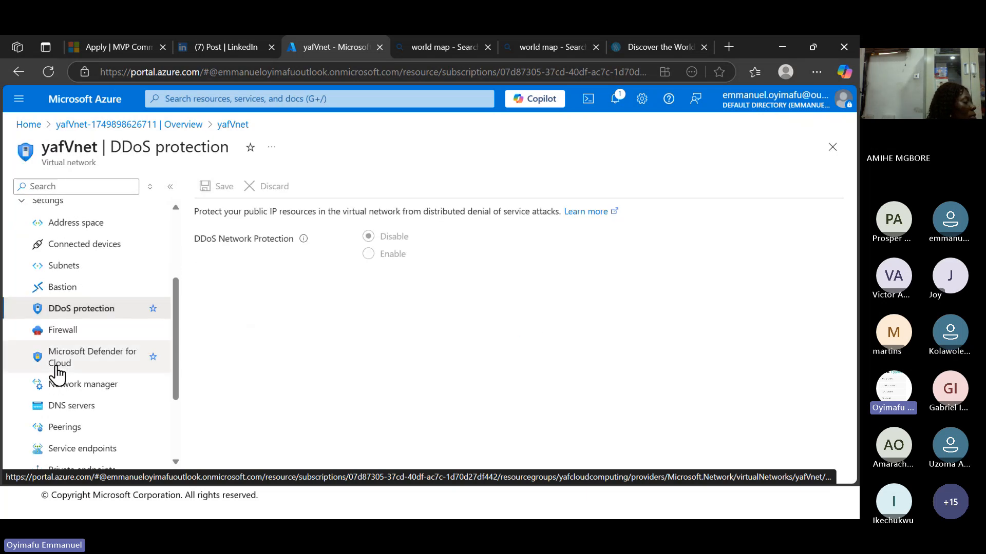
scroll(57, 374, down, 1)
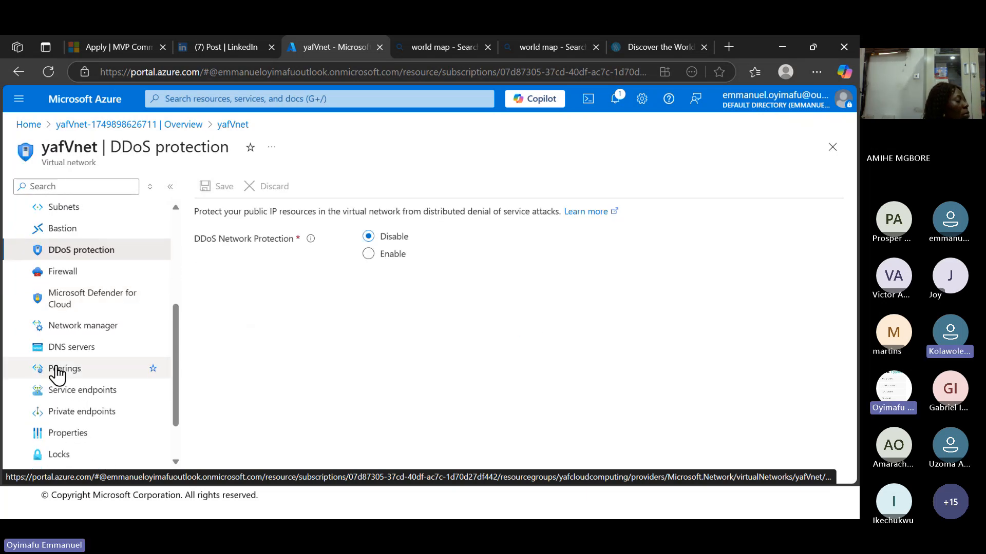
scroll(57, 374, down, 1)
scroll(57, 375, up, 4)
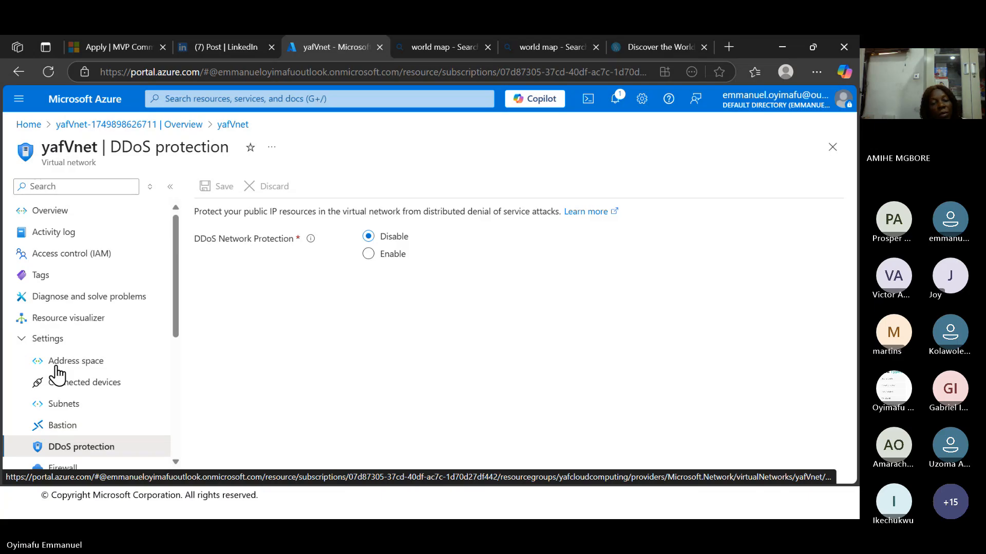
mouse_move(630, 493)
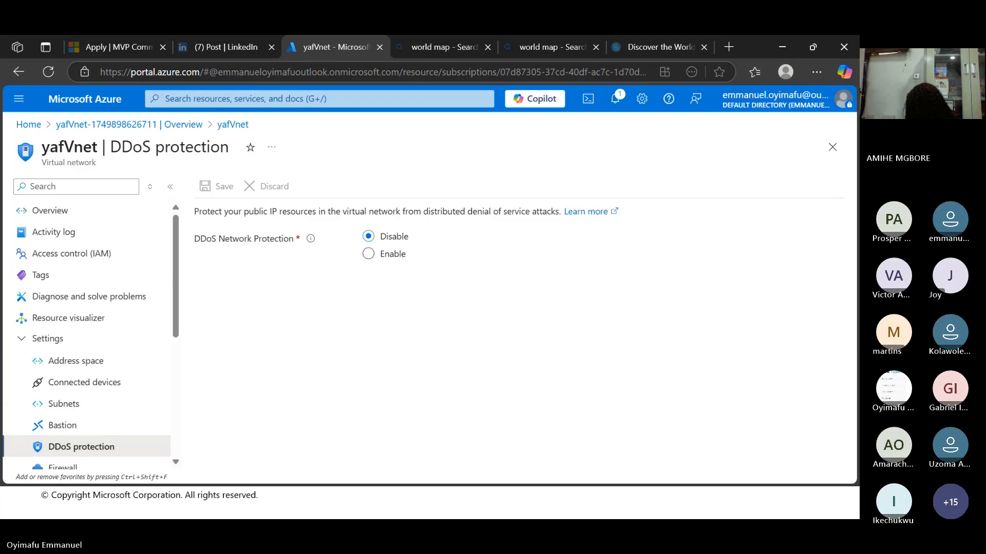
Display yafVnet's subnets, look over the domainComputerSubnet settings without changing them, and widen the name column to show full subnet names.
mouse_move(530, 505)
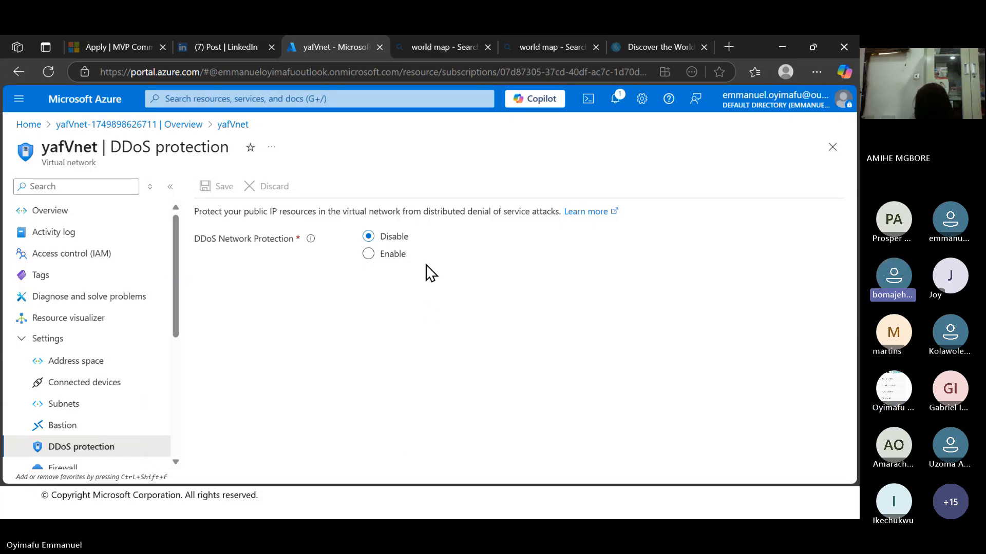
click(58, 406)
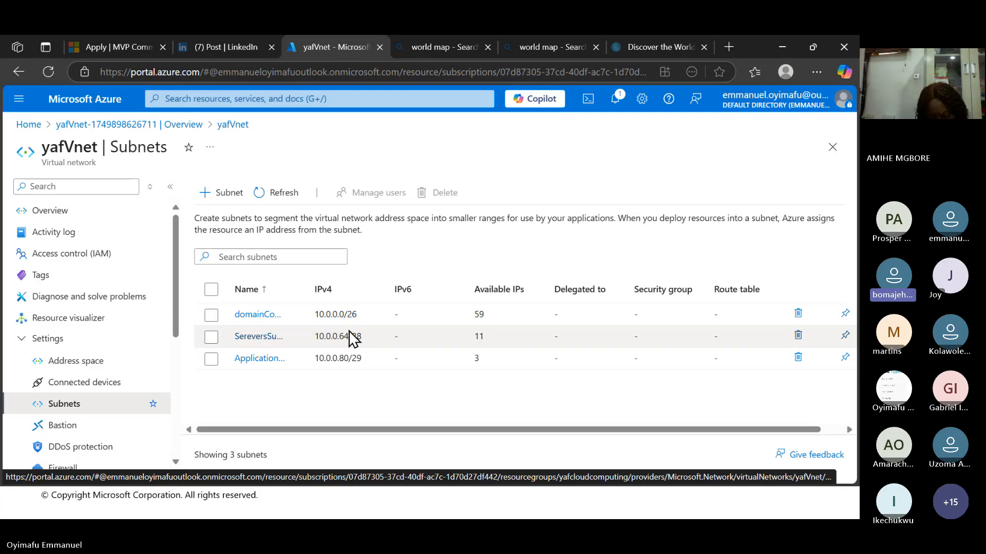
click(258, 314)
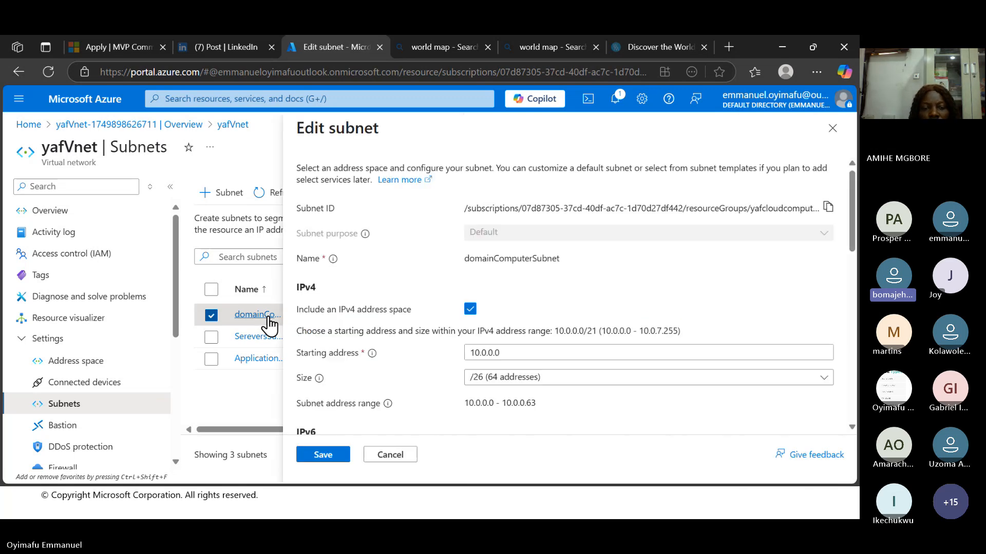
scroll(616, 385, down, 1)
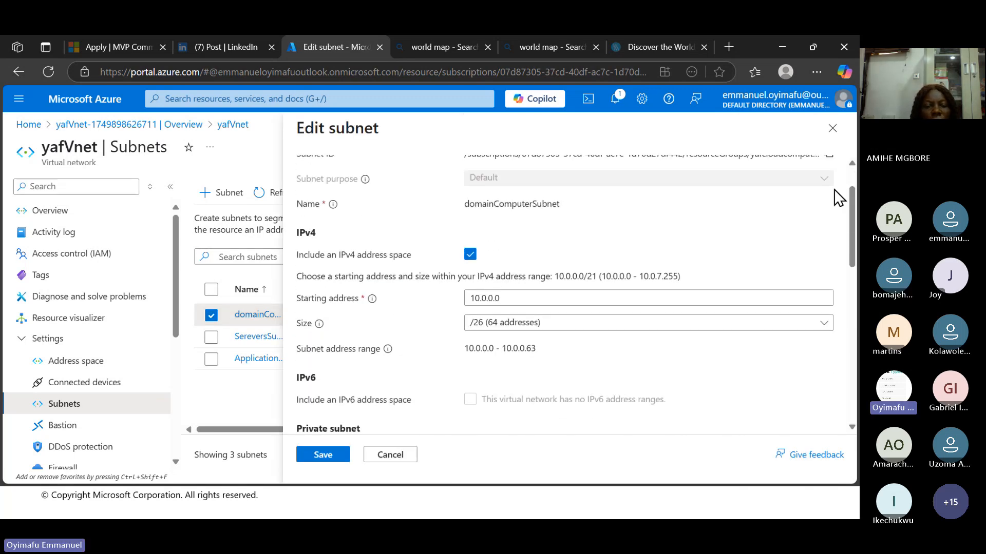
click(832, 135)
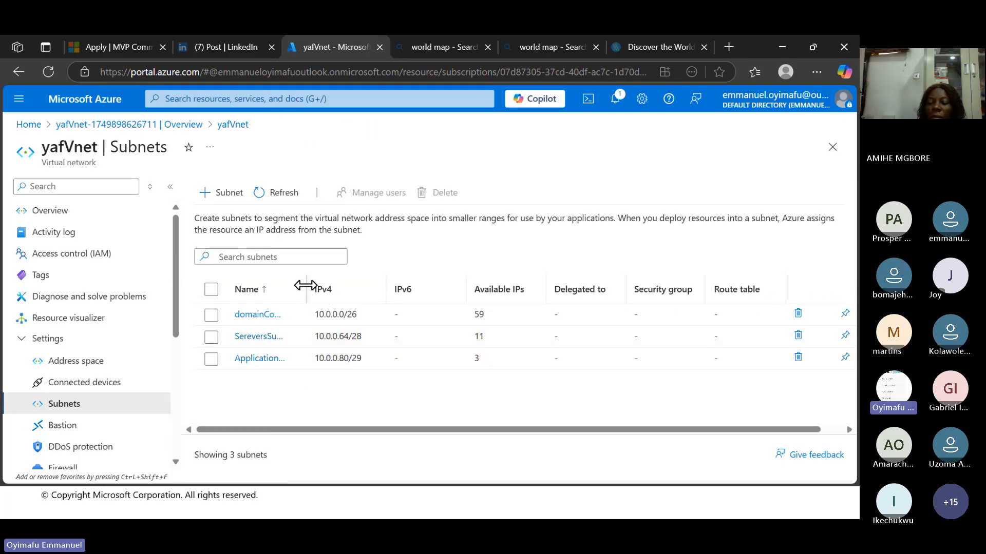
drag(308, 283, 450, 283)
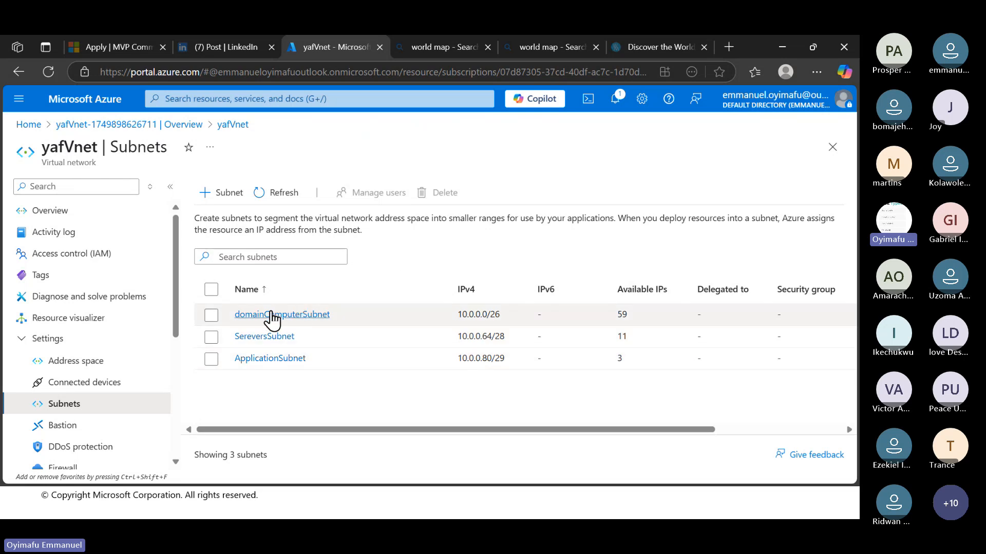
Change the size of domainComputerSubnet to /24 (256 addresses) and save the subnet.
click(296, 315)
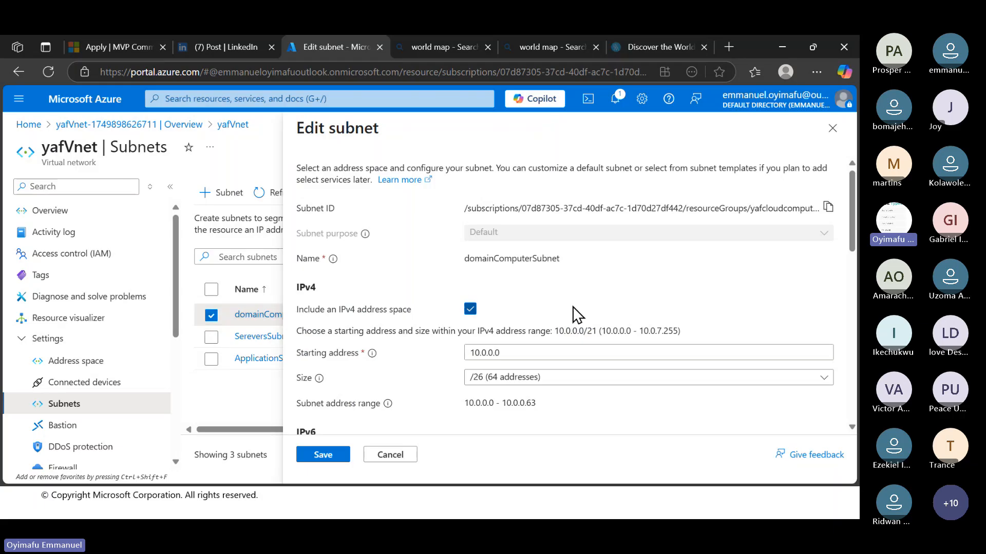
scroll(577, 315, down, 3)
scroll(531, 334, down, 2)
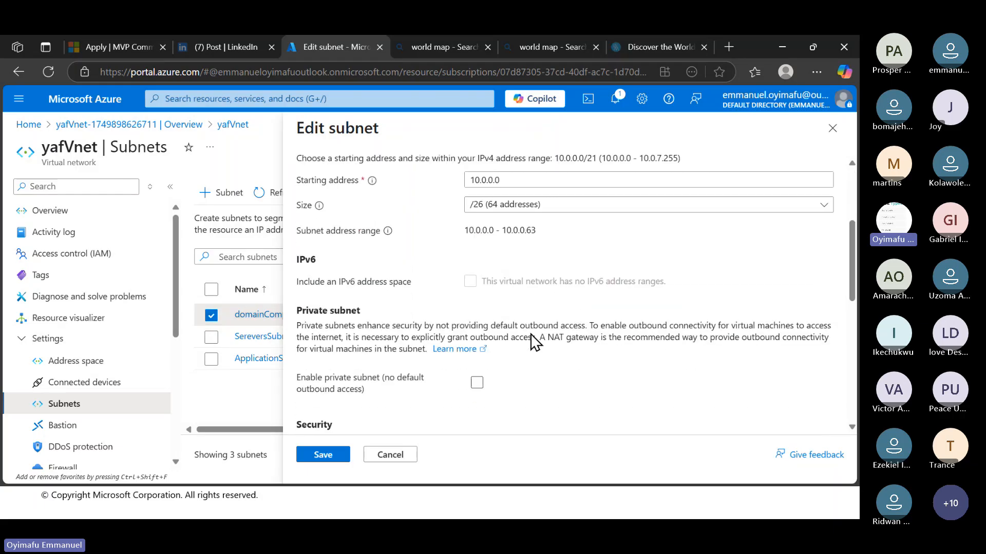
scroll(531, 335, down, 2)
scroll(531, 335, up, 5)
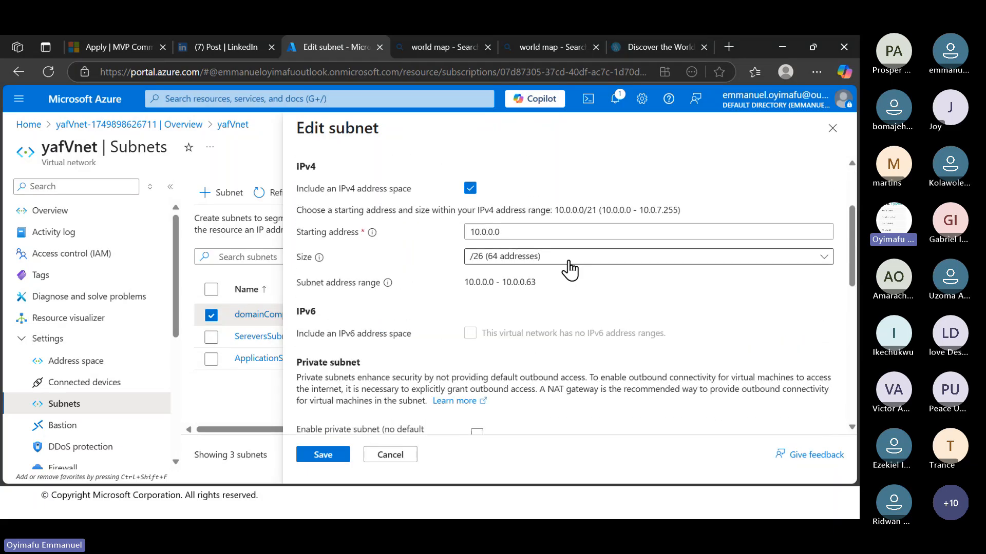
click(566, 257)
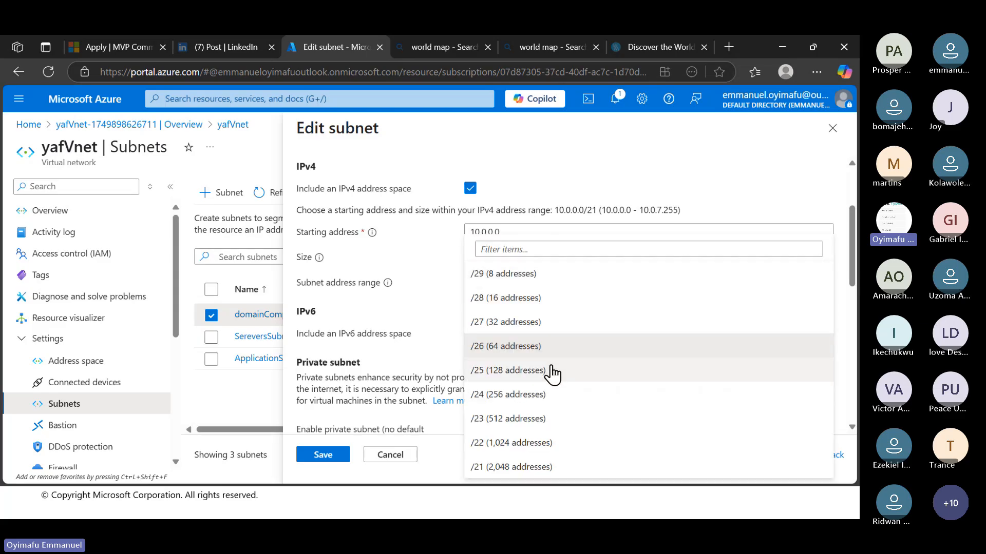
click(523, 394)
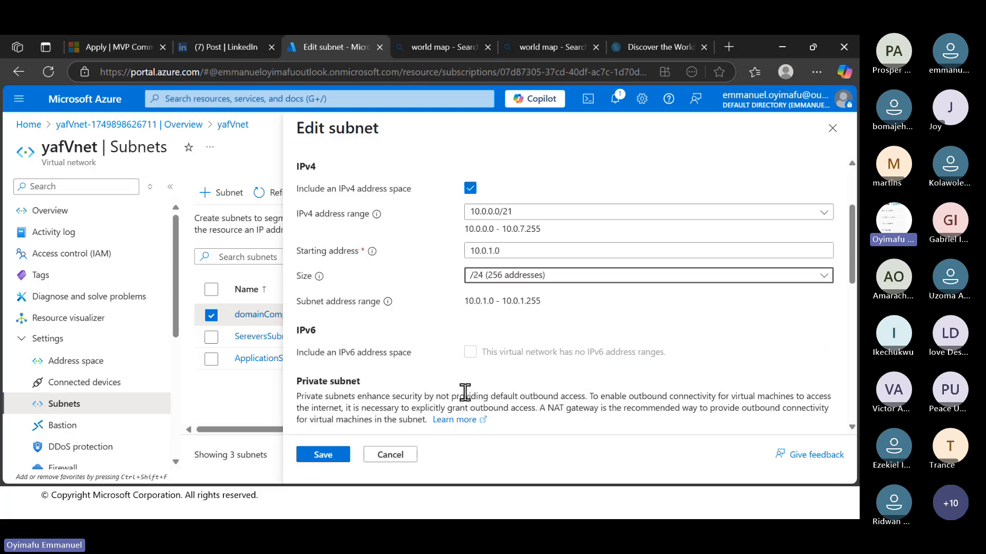
click(317, 456)
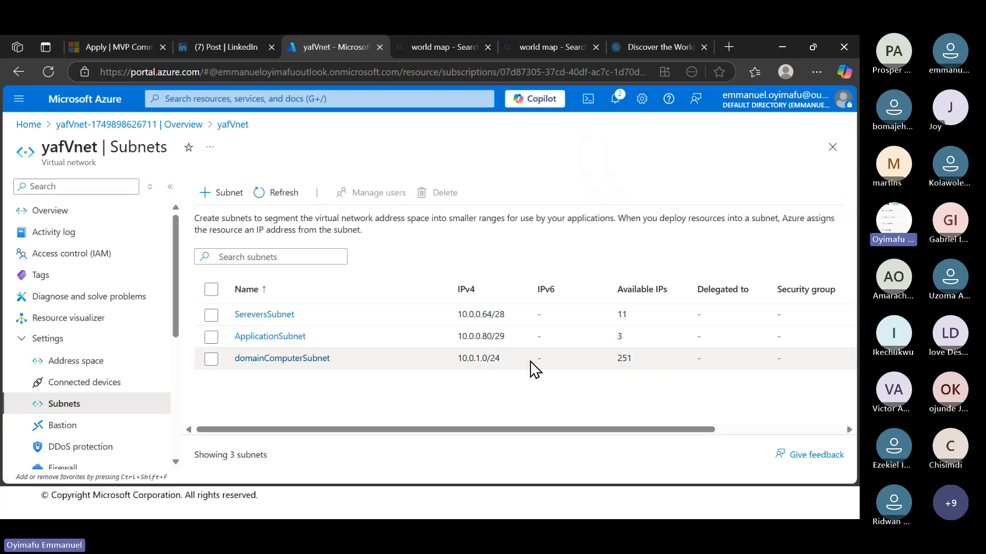
Check yafVnet's address space, return to its subnets and widen the name column to compare their address ranges.
click(105, 365)
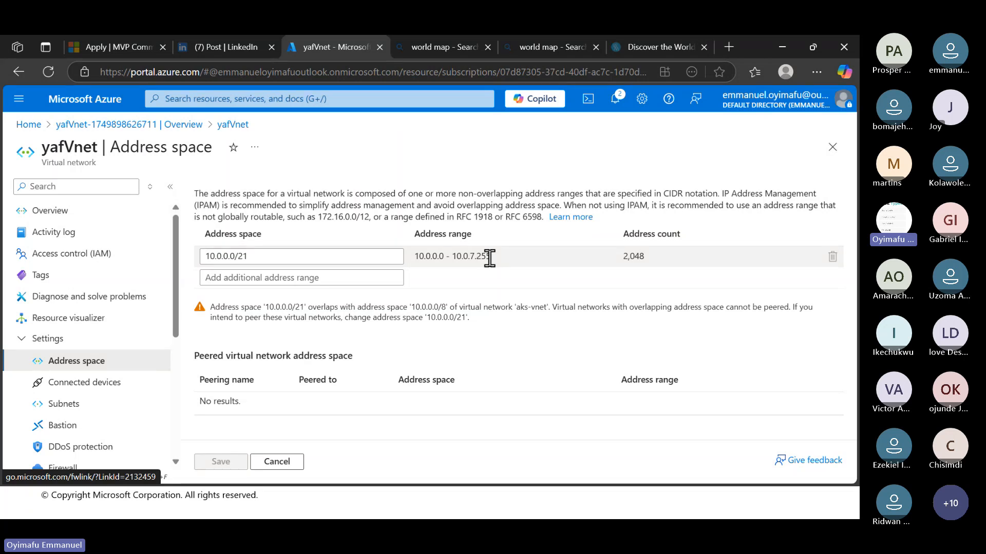
click(101, 405)
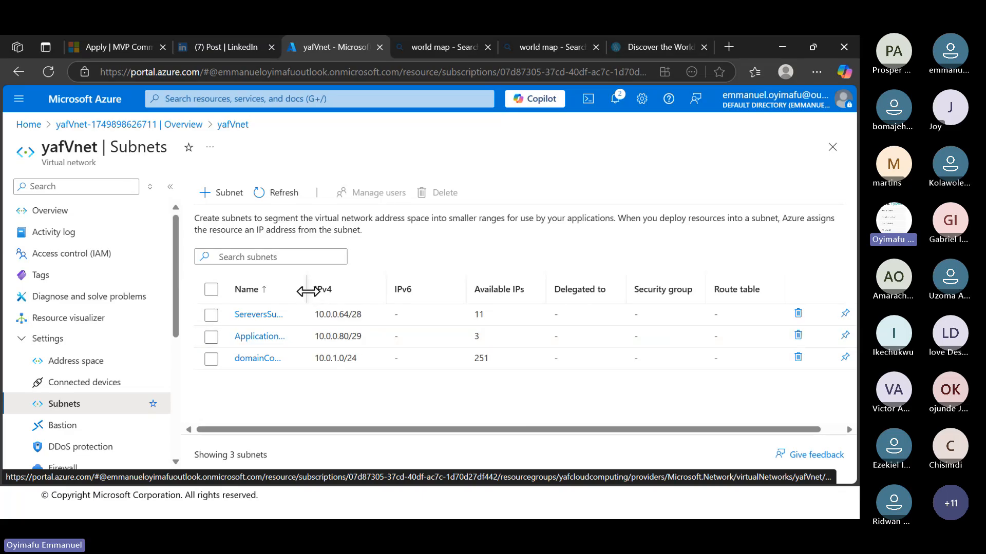
drag(311, 289, 457, 278)
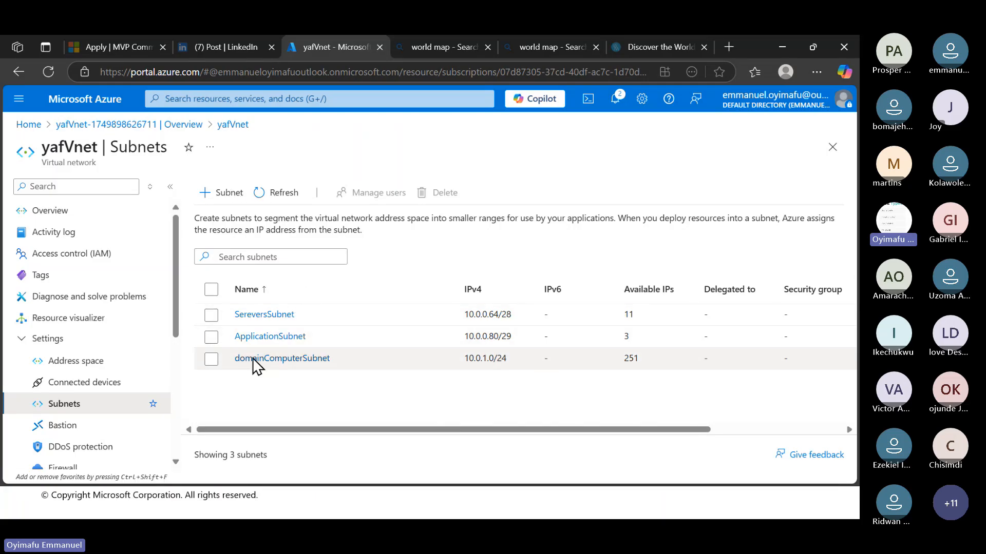
Try to add "blob" as an additional address range in yafVnet's address space, and remove the entry.
click(94, 364)
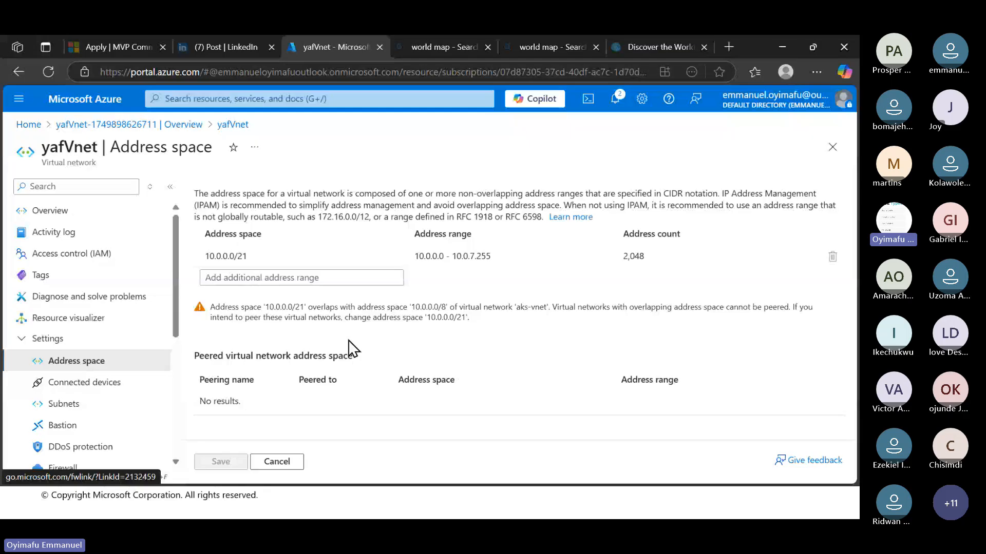
click(330, 278)
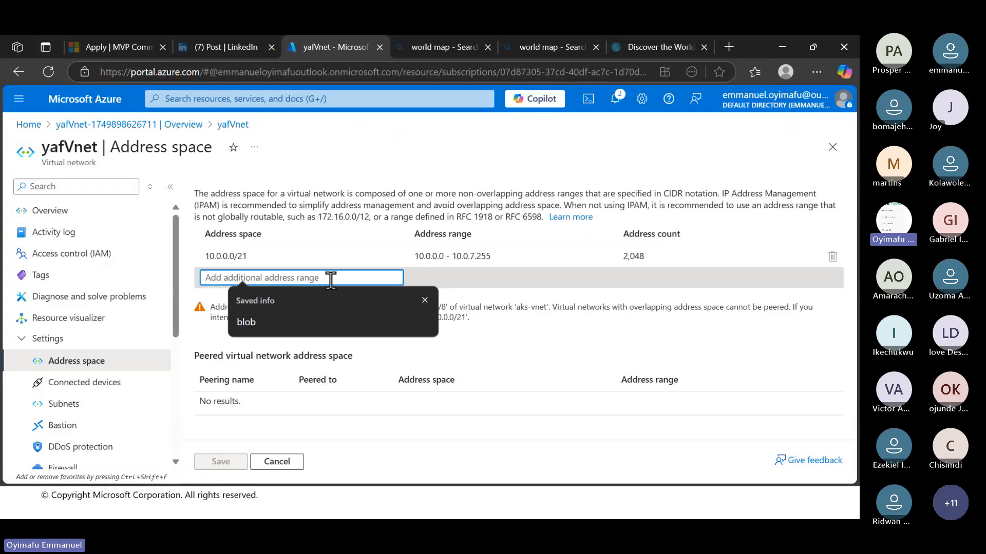
click(290, 325)
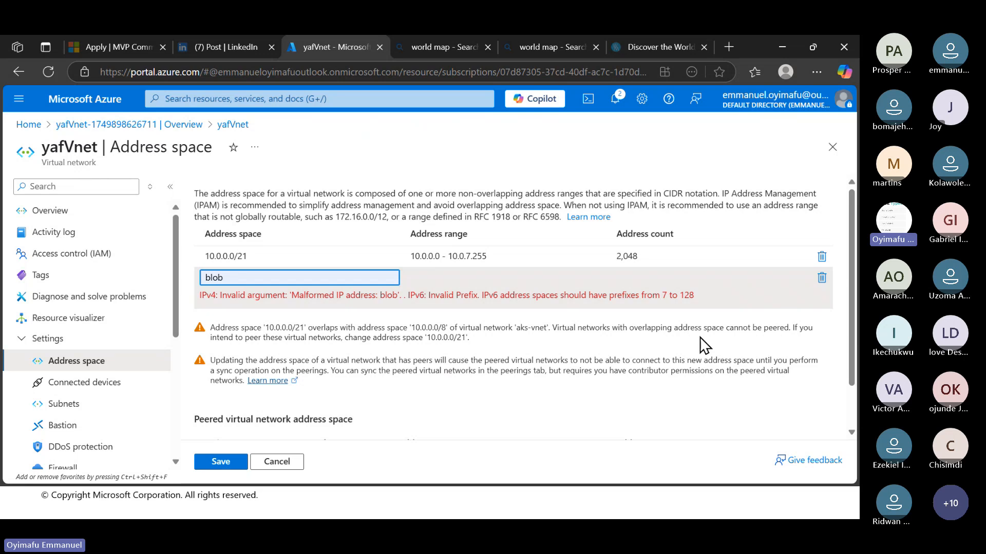
scroll(542, 380, down, 1)
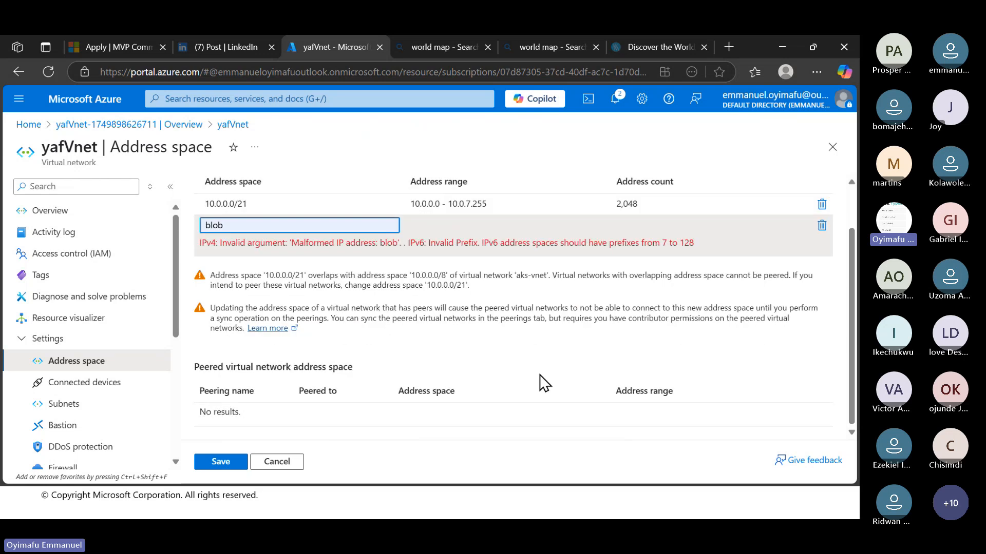
click(823, 234)
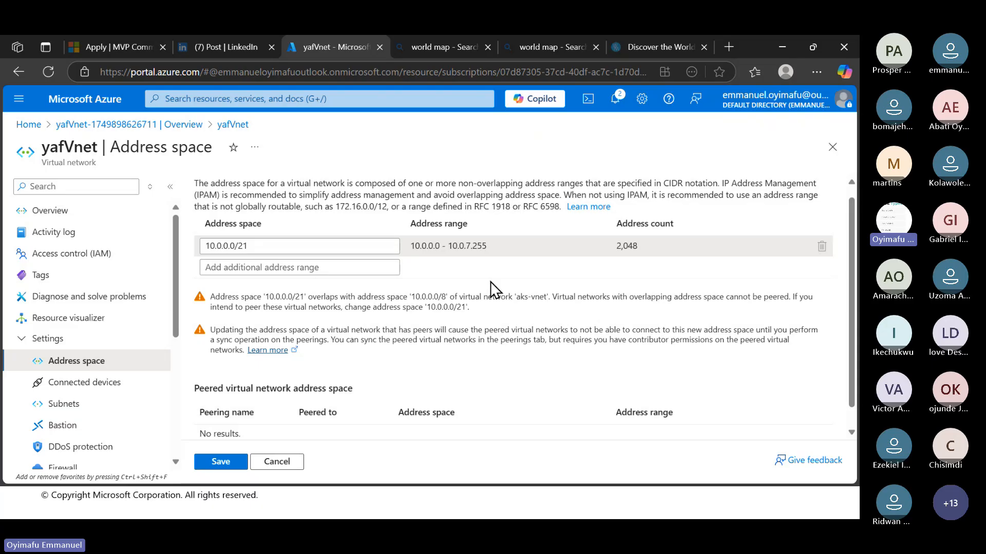
Discard the unsaved address space edits, return to yafVnet's subnets and widen the name column to review the list.
click(54, 405)
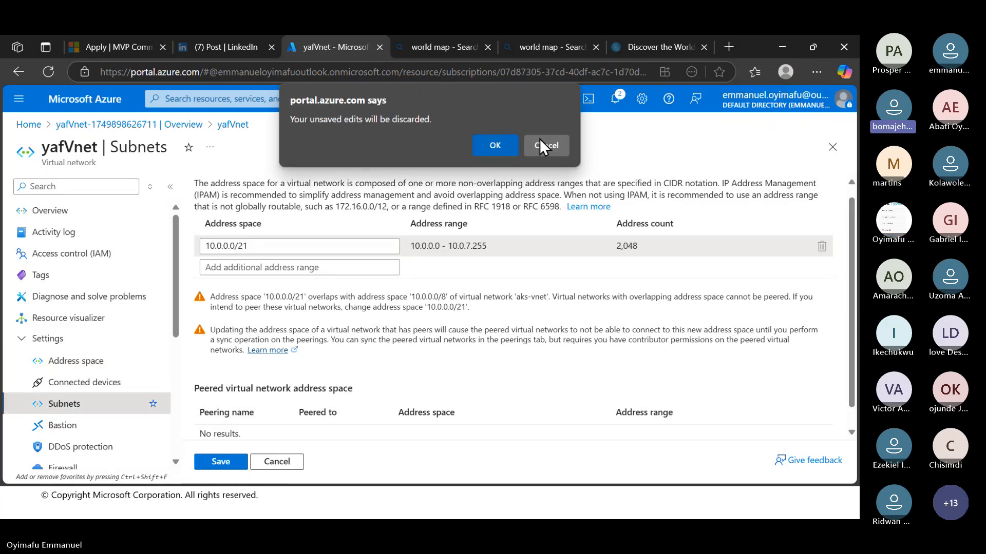
click(495, 144)
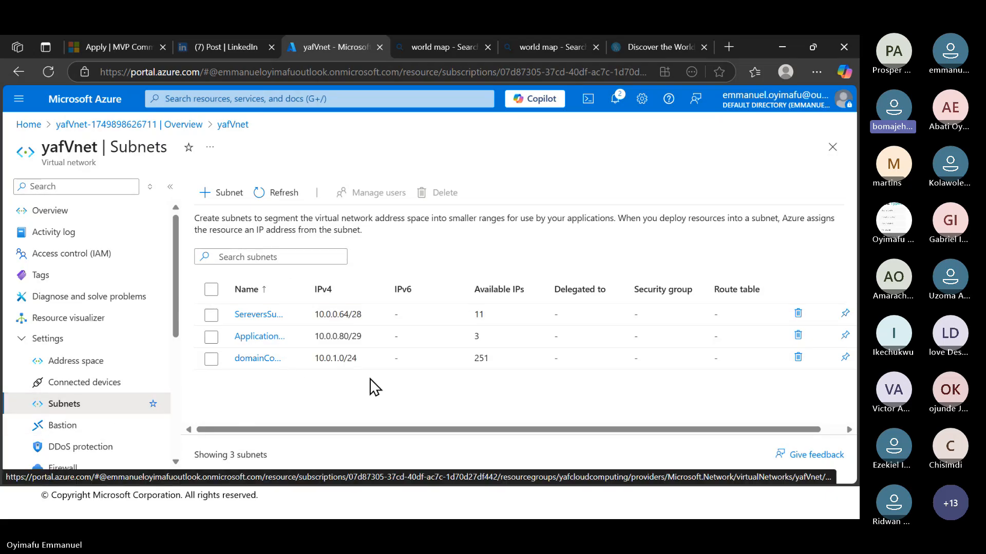
drag(306, 298, 392, 296)
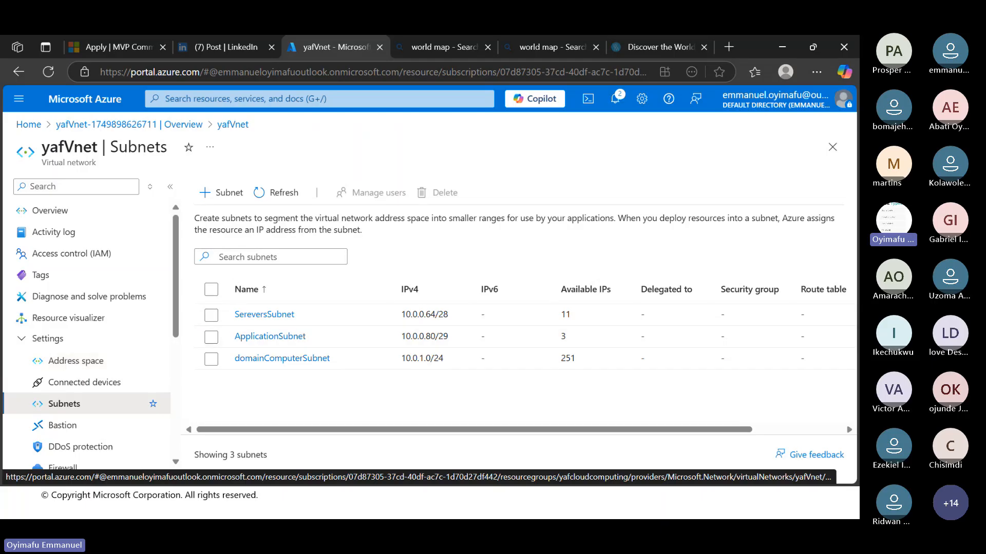
mouse_move(782, 500)
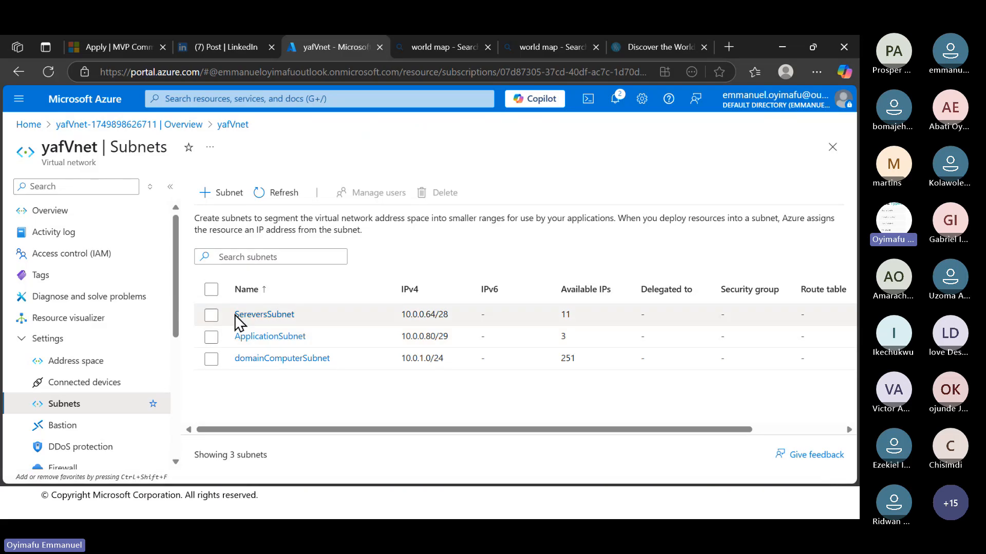
click(259, 289)
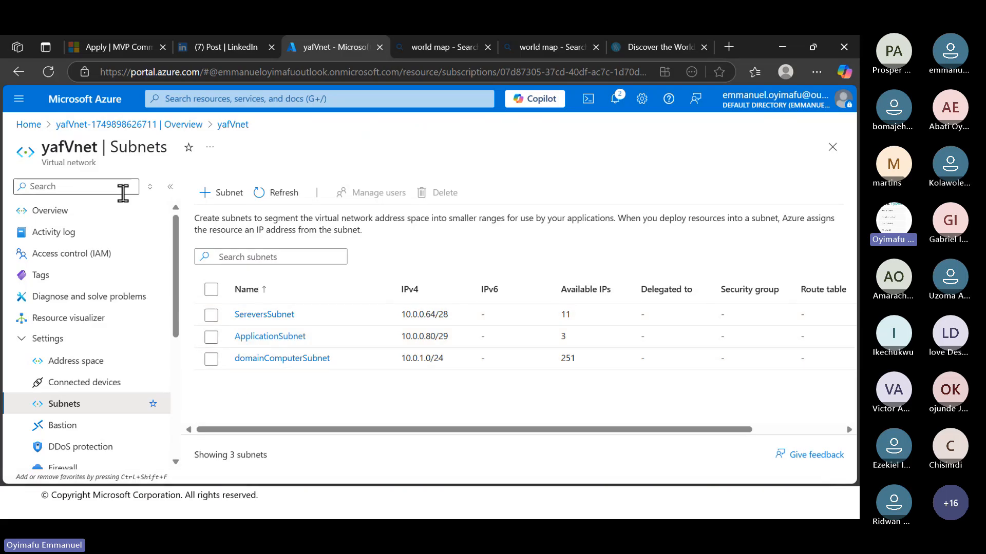
Return to the portal home page, search for "virt" and open the Virtual machines service.
click(107, 109)
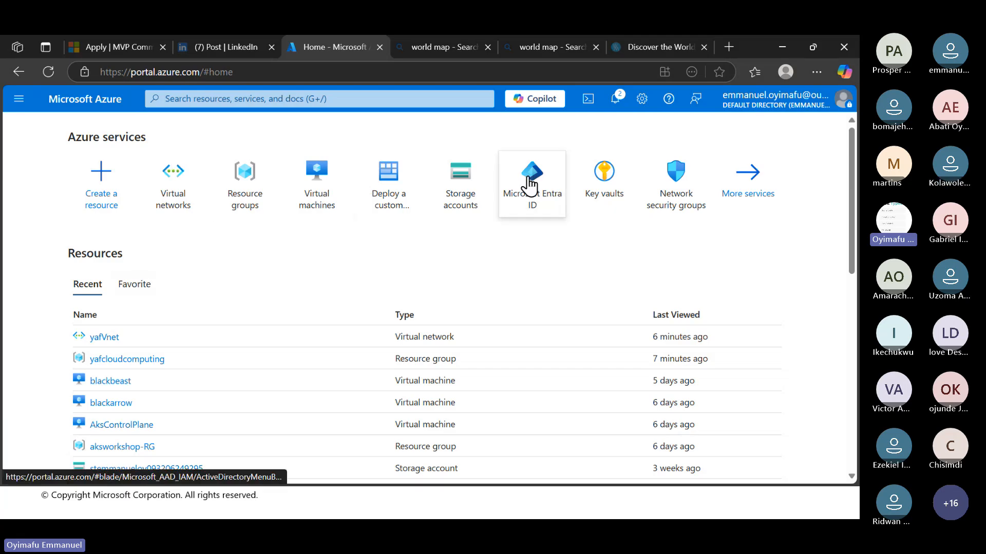
mouse_move(611, 186)
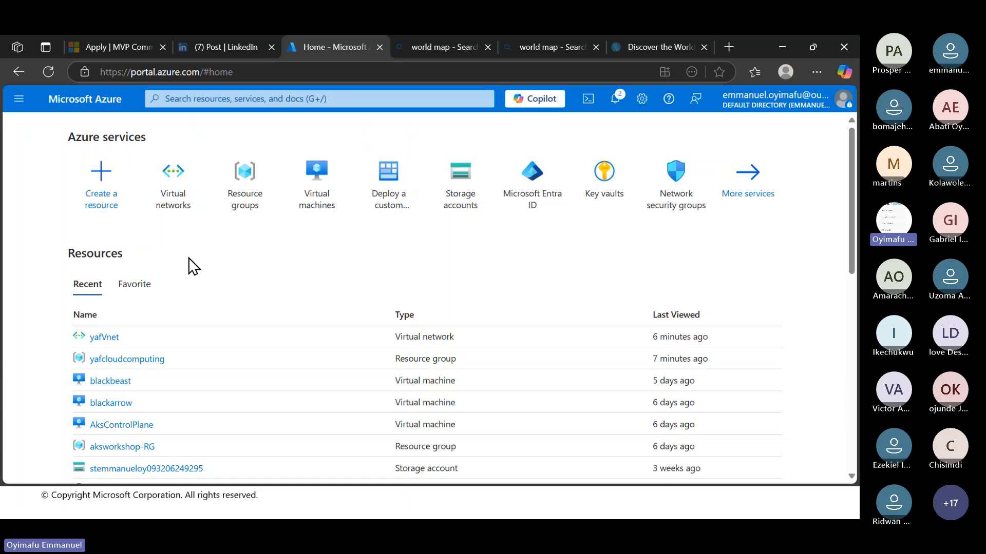
click(231, 103)
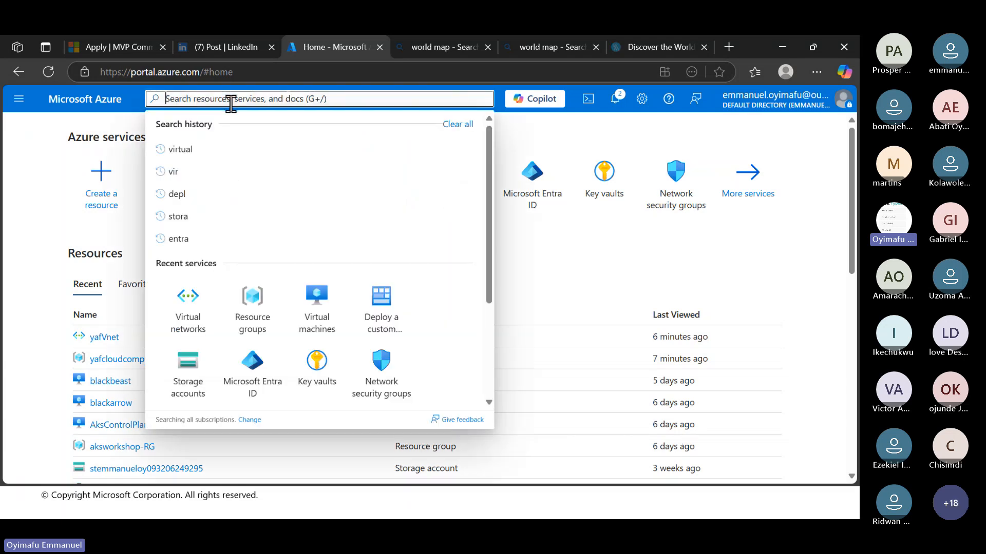
text(virt)
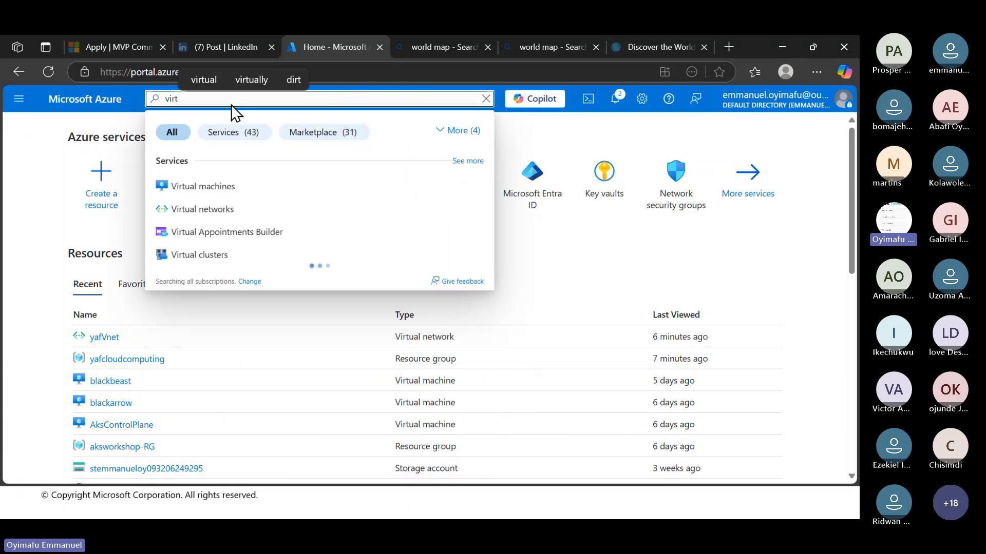
click(180, 199)
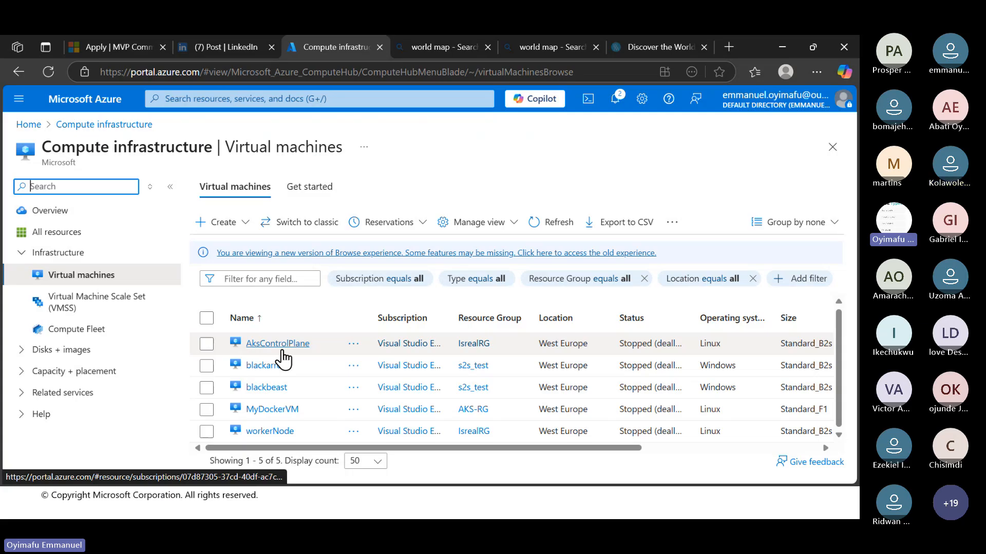
Display the creation options for virtual machines and examine the virtual machine, scale set, presets and hybrid solution descriptions.
click(242, 224)
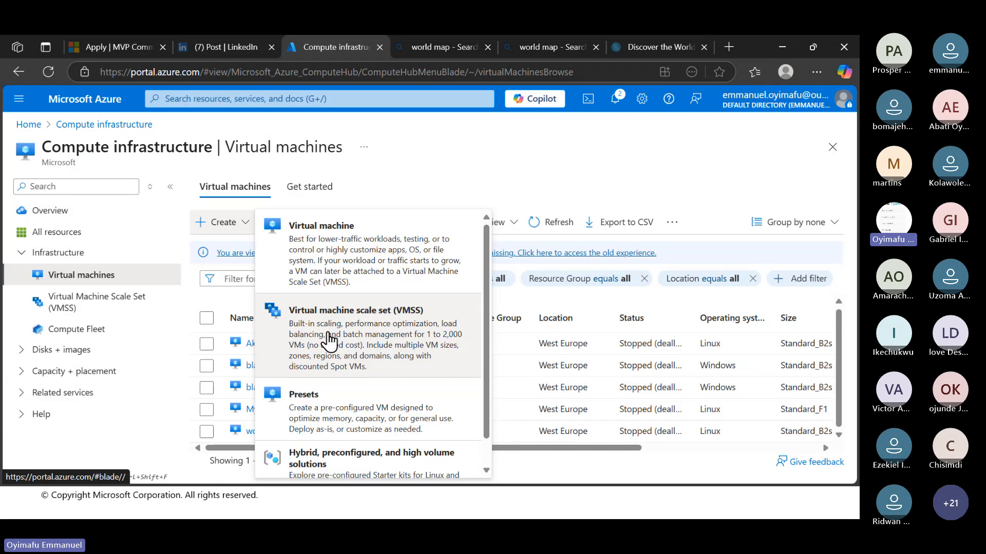
scroll(331, 339, down, 1)
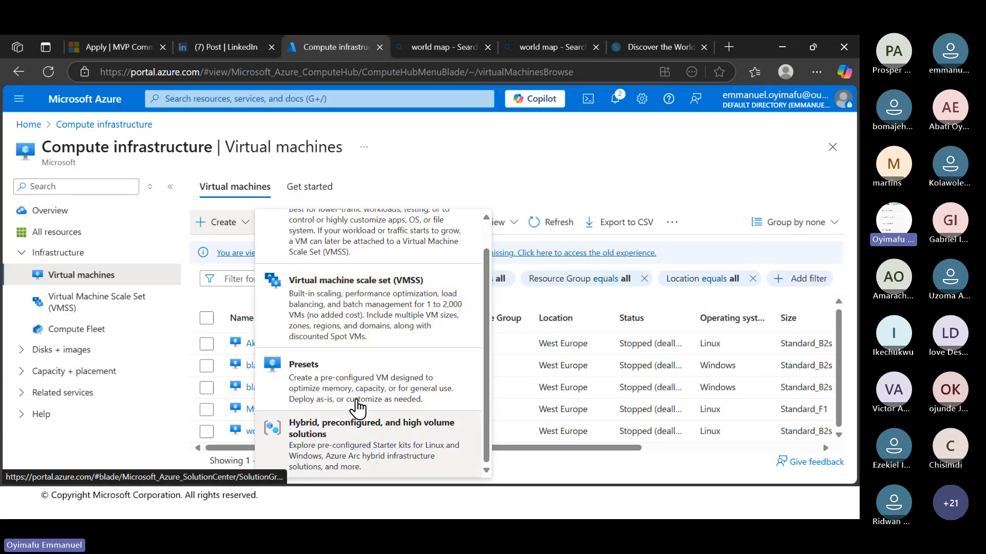
scroll(352, 374, up, 1)
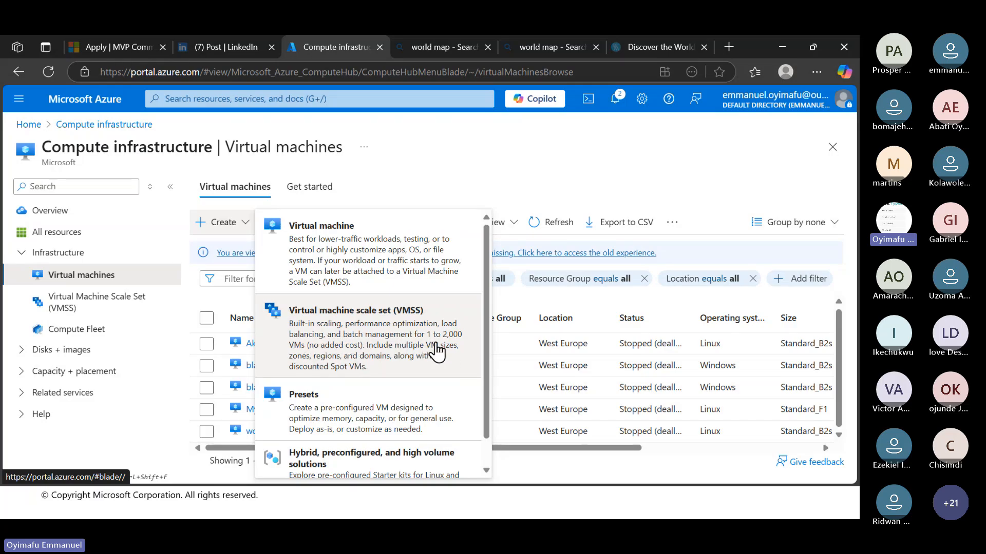
scroll(395, 352, down, 2)
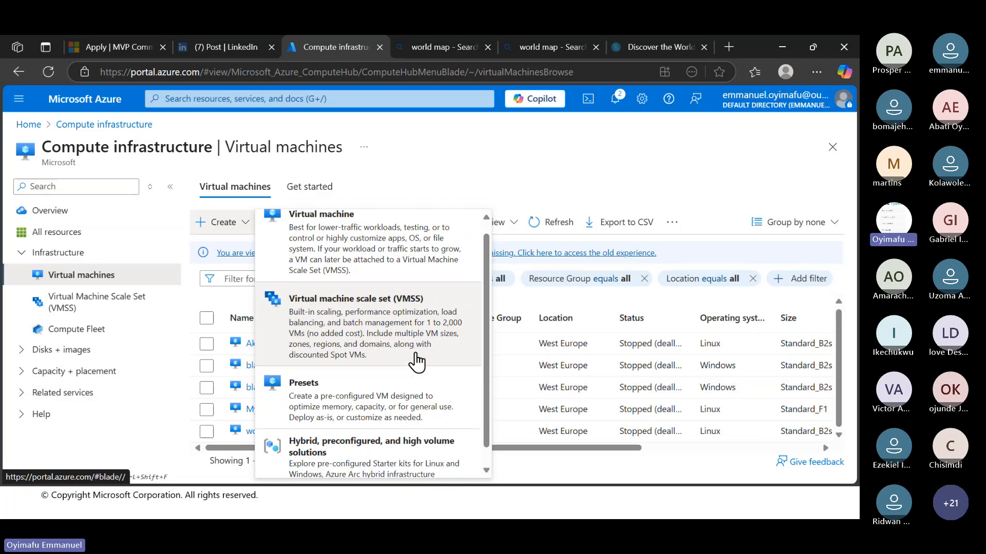
scroll(417, 362, up, 2)
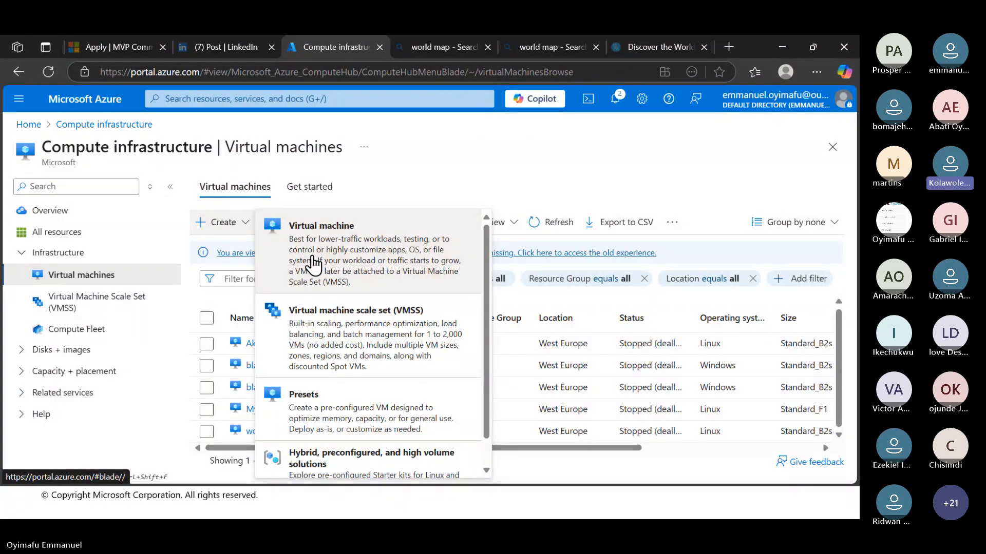
Start creating a single virtual machine and assign it to the existing yafcloudcomputing resource group.
click(313, 259)
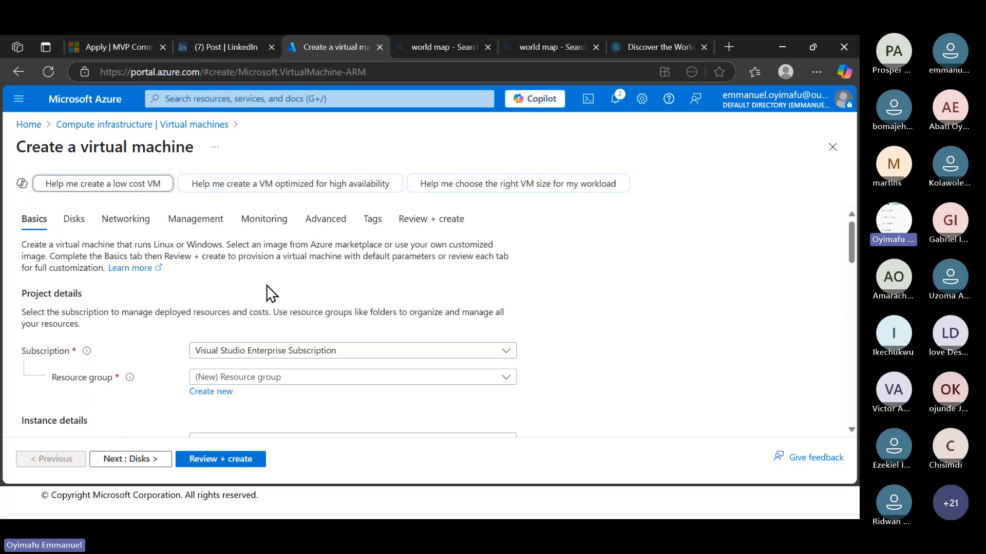
scroll(266, 286, down, 1)
scroll(247, 284, up, 1)
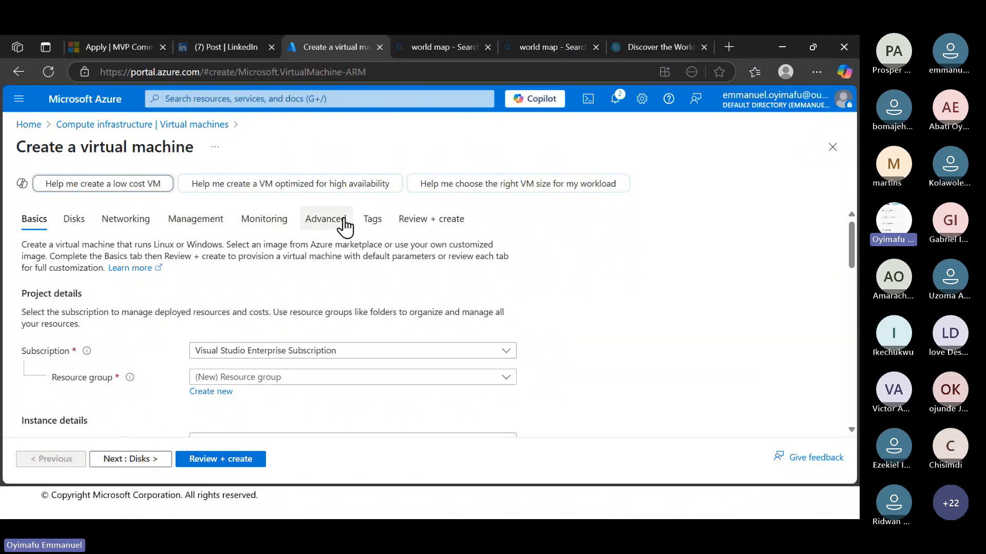
scroll(315, 334, down, 1)
click(315, 335)
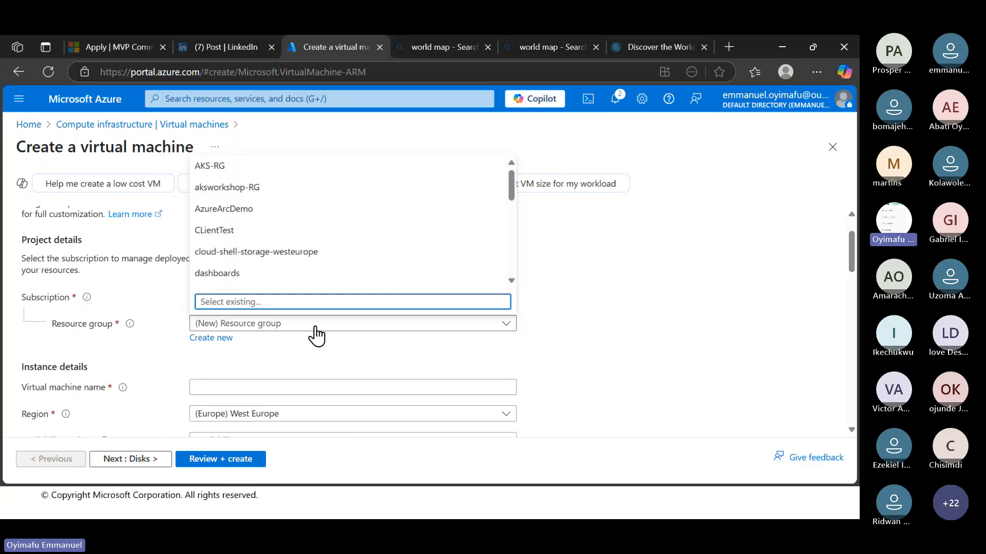
scroll(303, 259, down, 10)
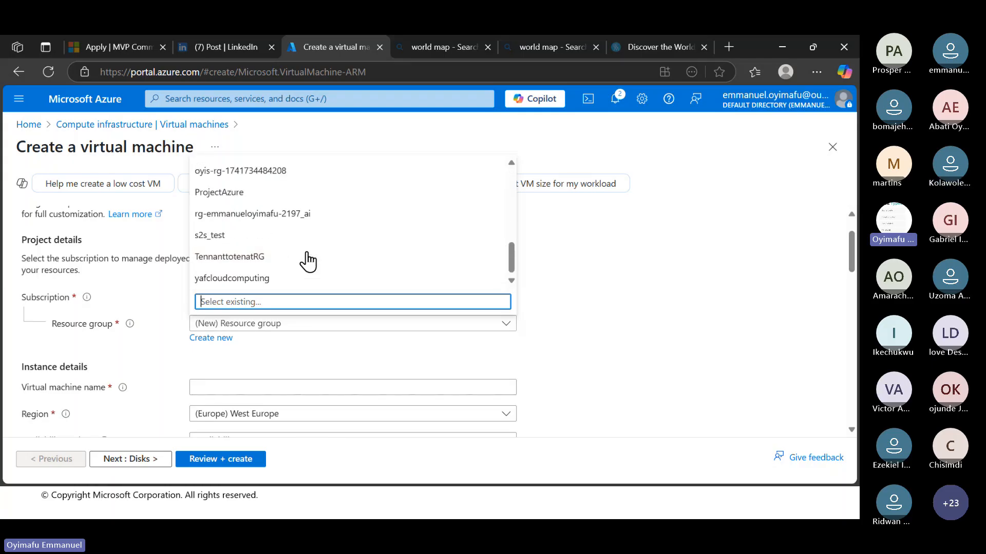
click(232, 278)
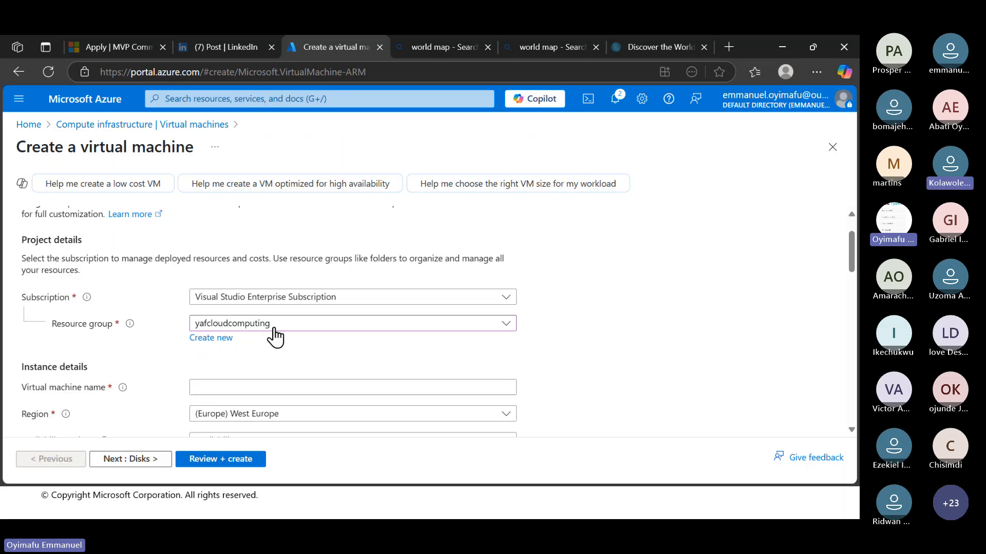
Name the virtual machine yafvm in the instance details.
scroll(306, 335, down, 1)
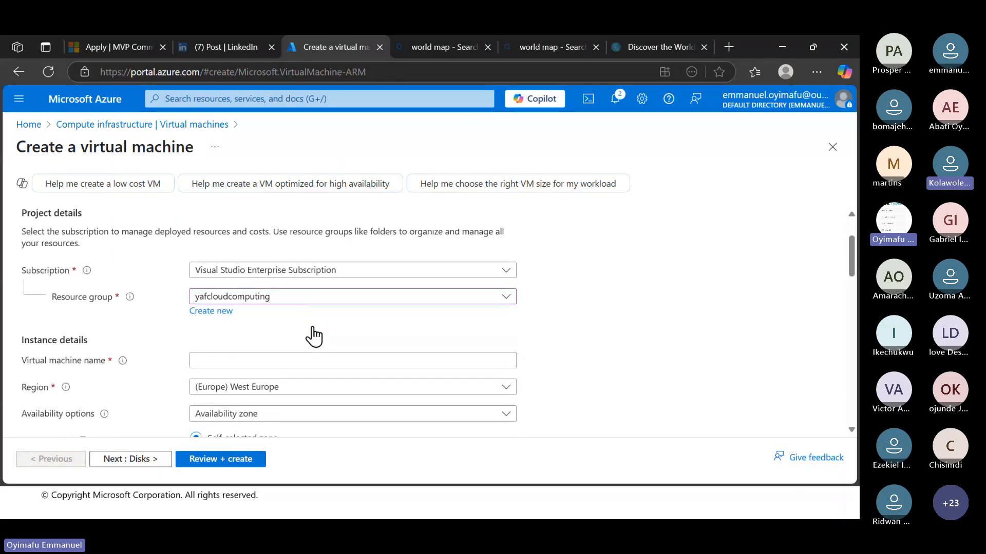
click(279, 351)
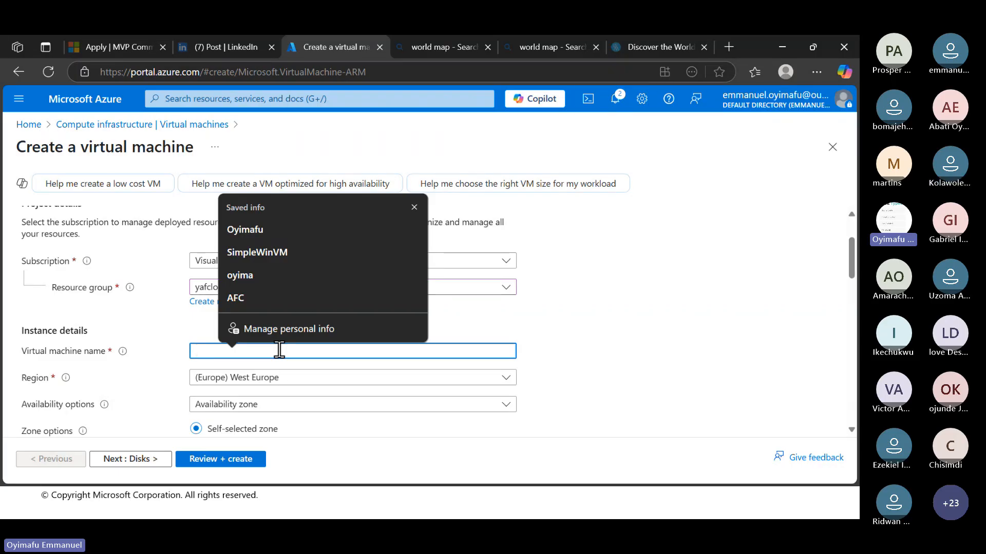
text(yaf)
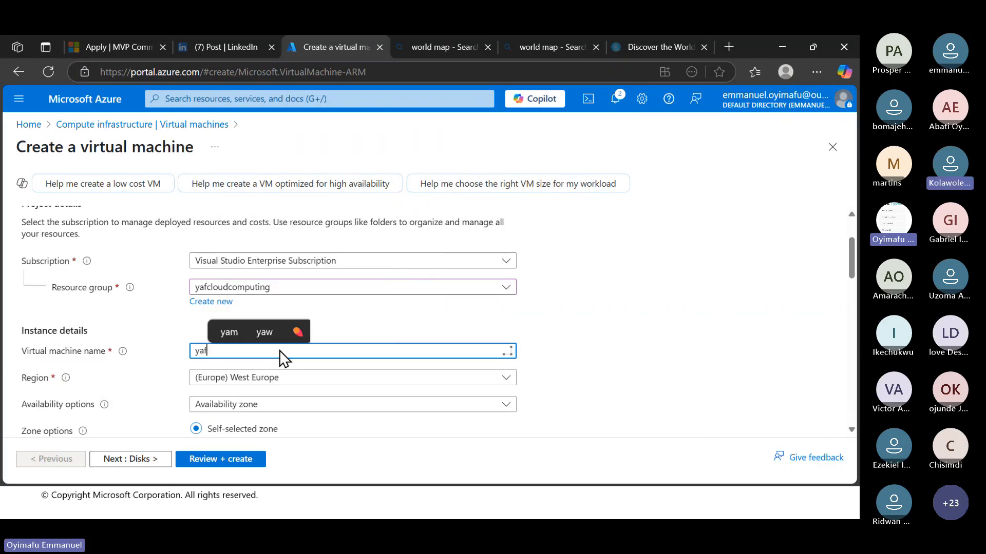
text(vm)
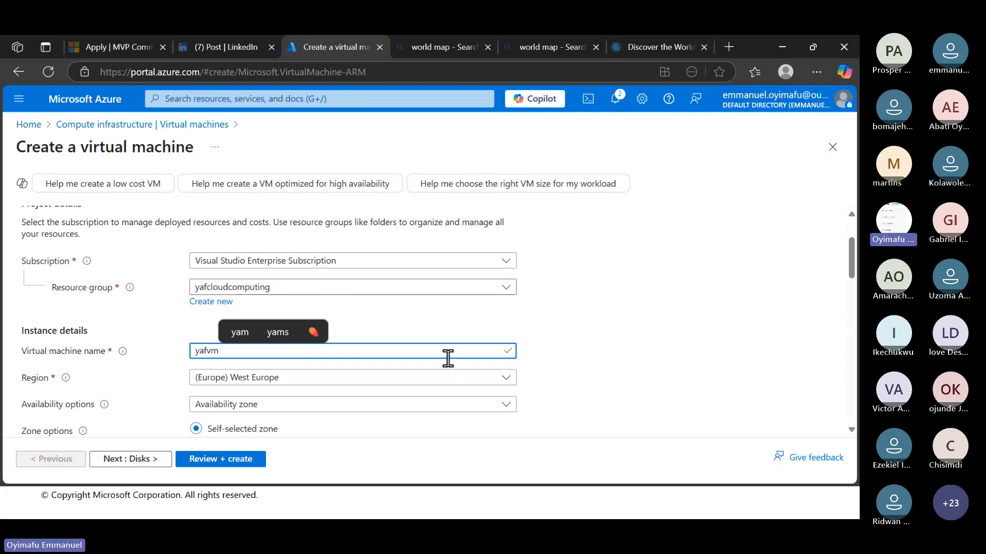
scroll(627, 319, down, 1)
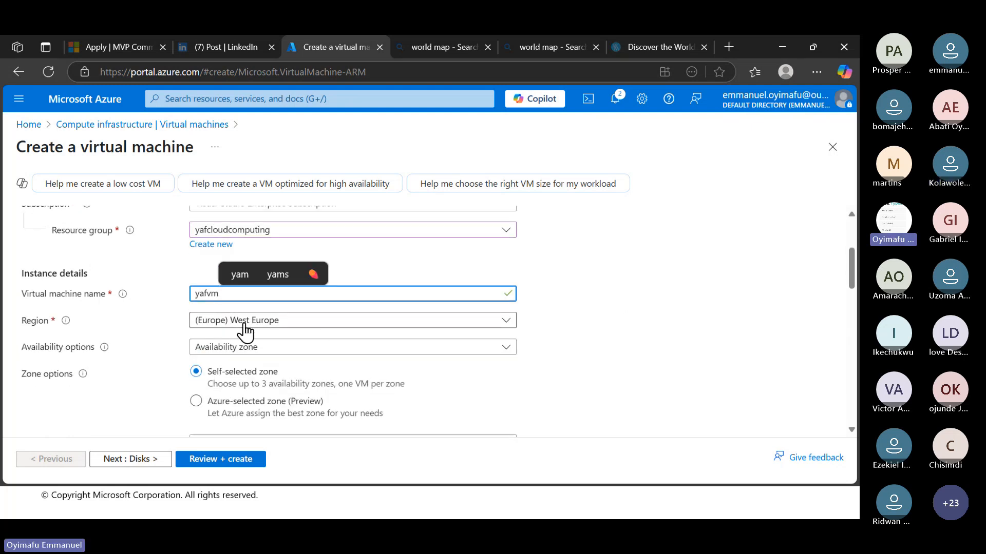
scroll(574, 297, up, 1)
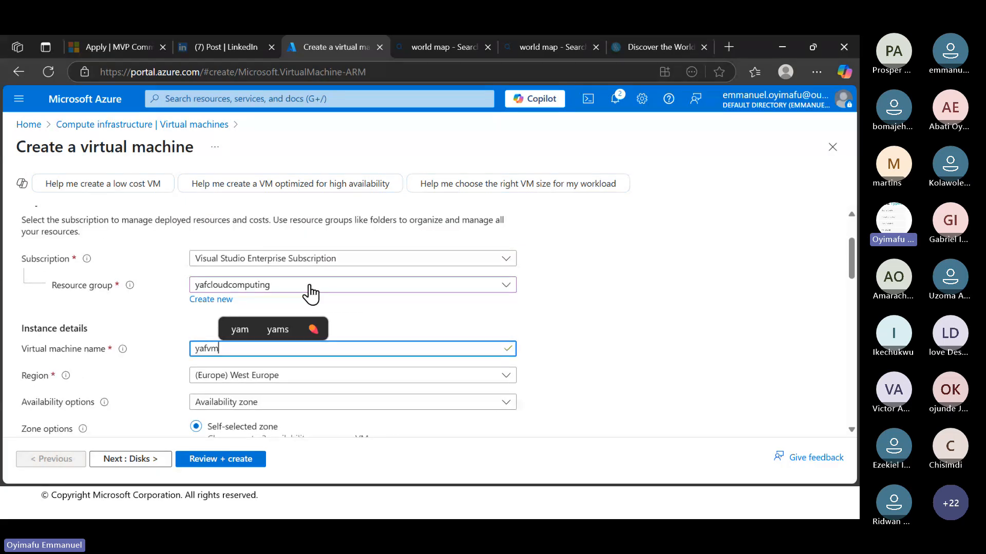
Set the virtual machine's availability options to "No infrastructure redundancy required".
scroll(432, 301, down, 1)
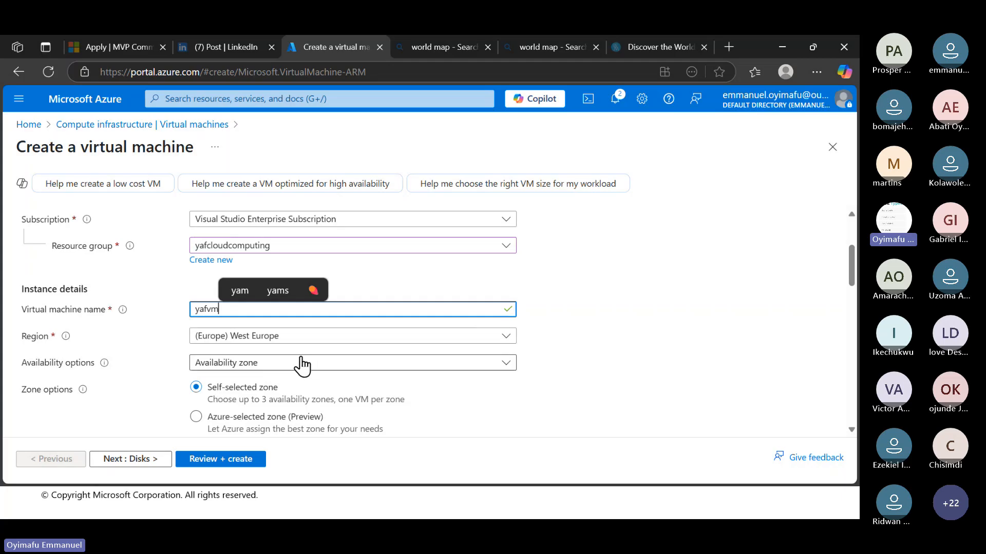
scroll(608, 313, down, 1)
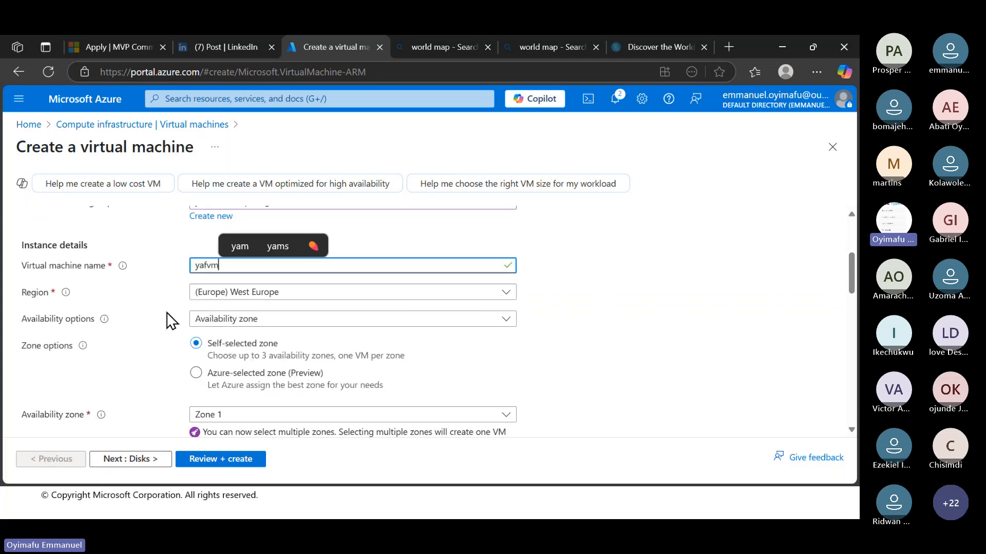
click(507, 321)
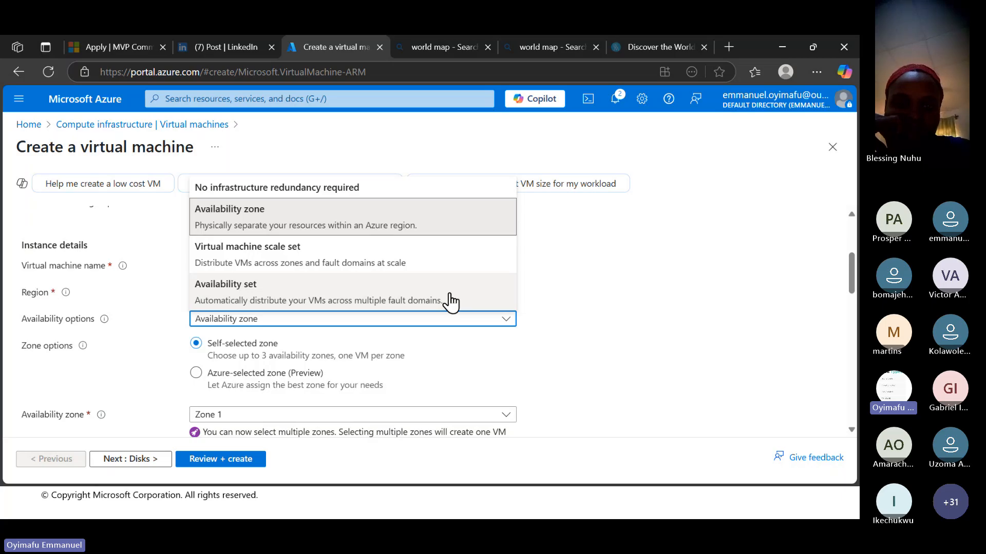
click(306, 191)
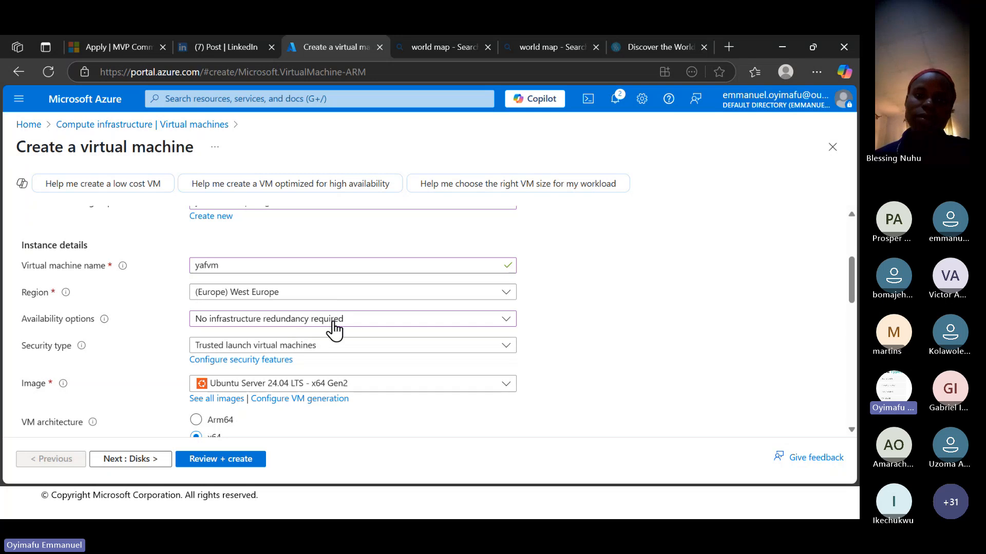
click(381, 322)
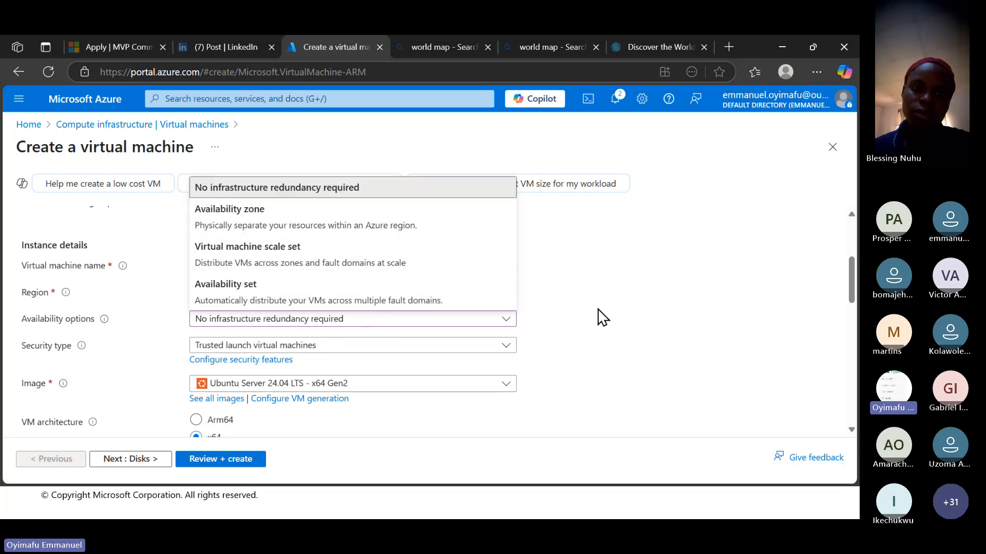
click(617, 302)
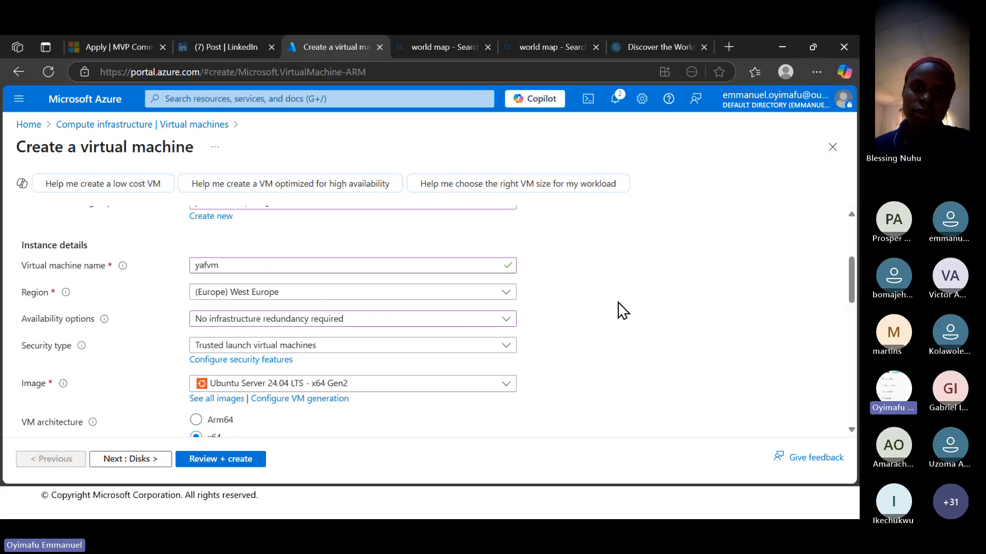
scroll(618, 302, down, 1)
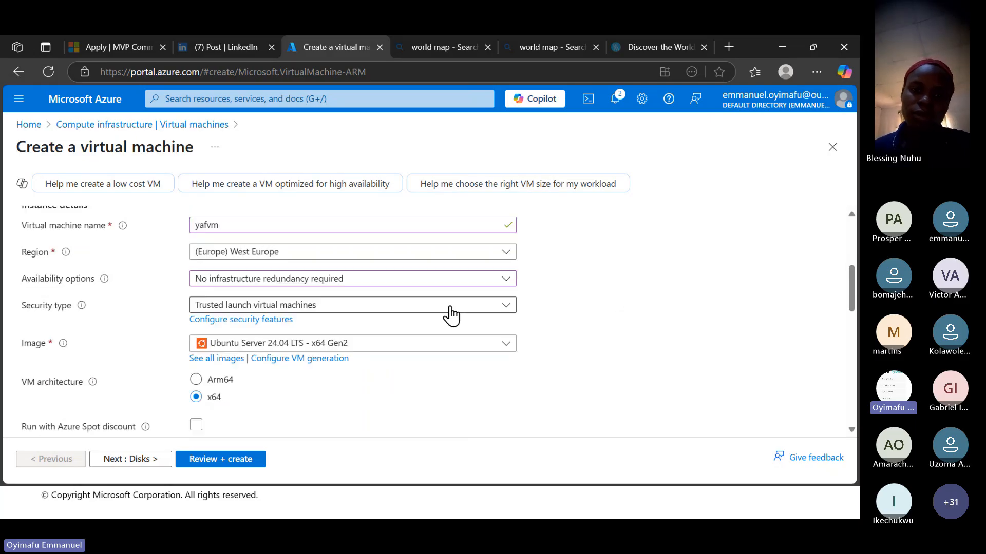
click(506, 286)
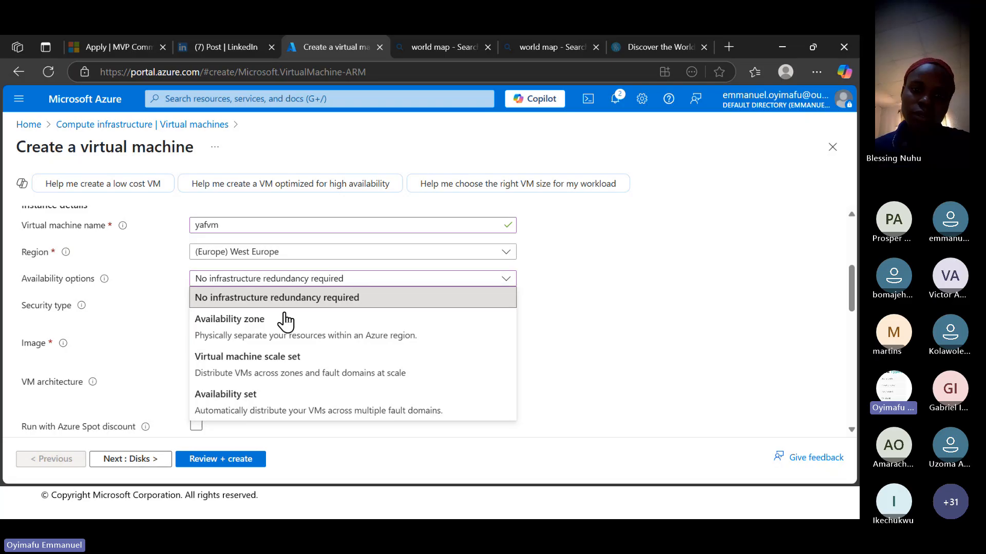
click(366, 303)
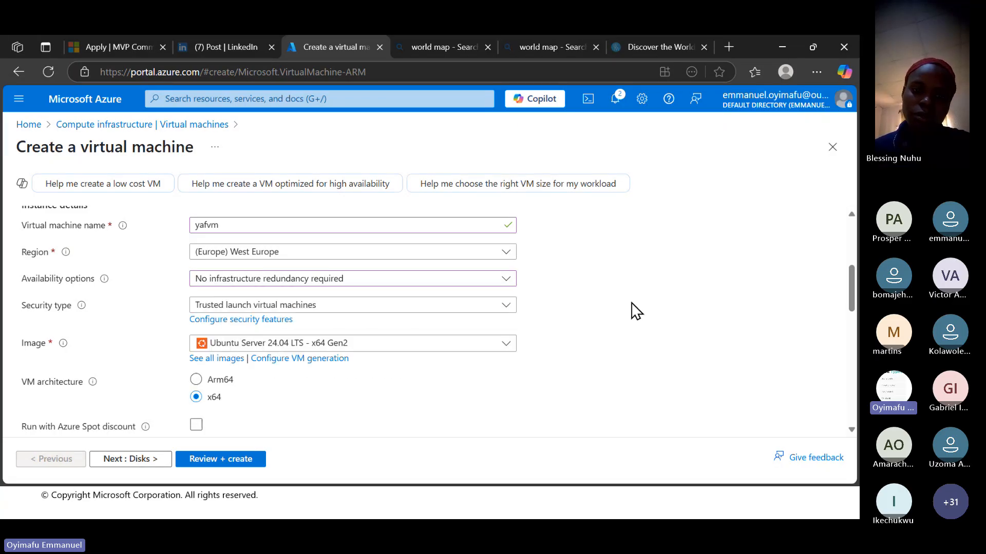
Change the virtual machine's security type to Standard.
scroll(634, 309, down, 1)
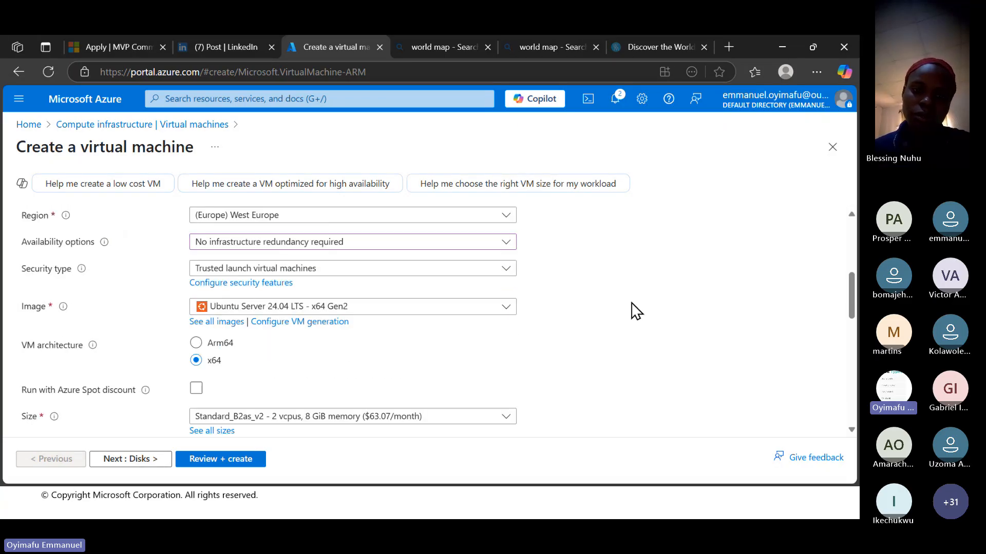
click(451, 272)
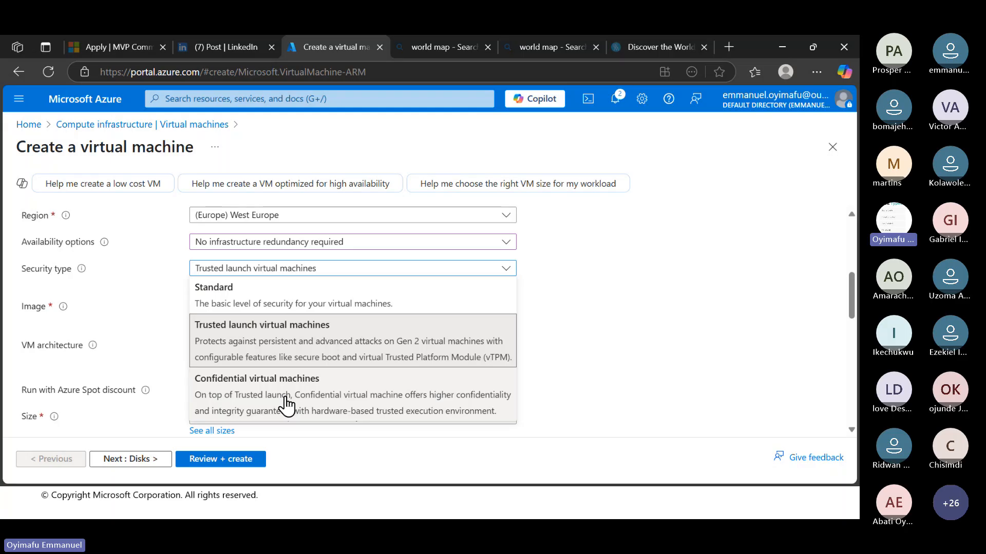
click(257, 304)
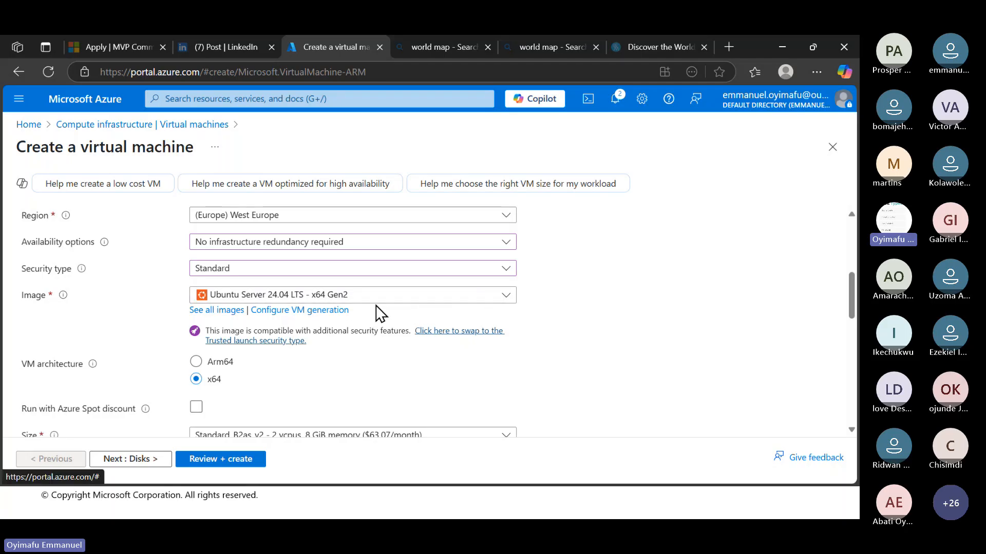
Display the images available for the virtual machine and look through the recently used ones.
click(505, 304)
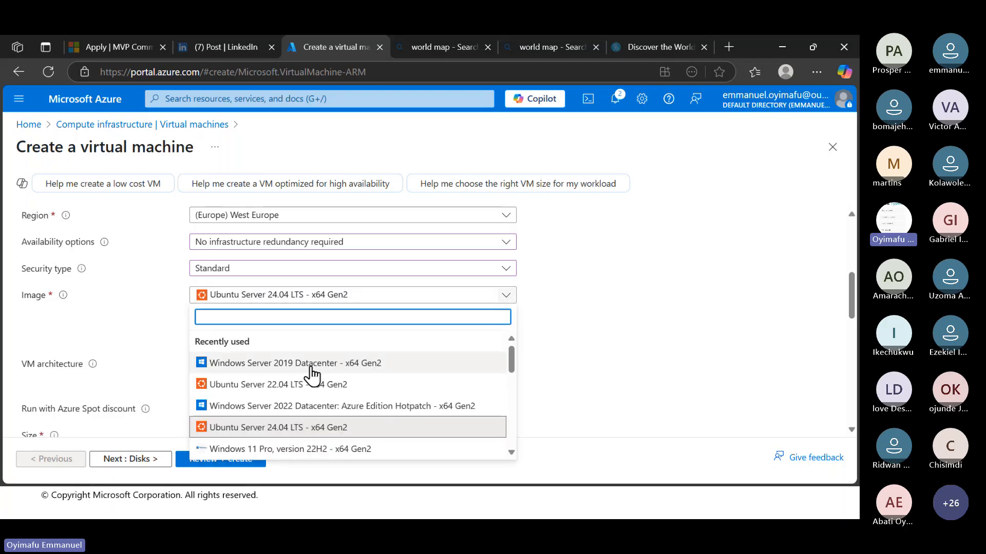
scroll(277, 390, down, 1)
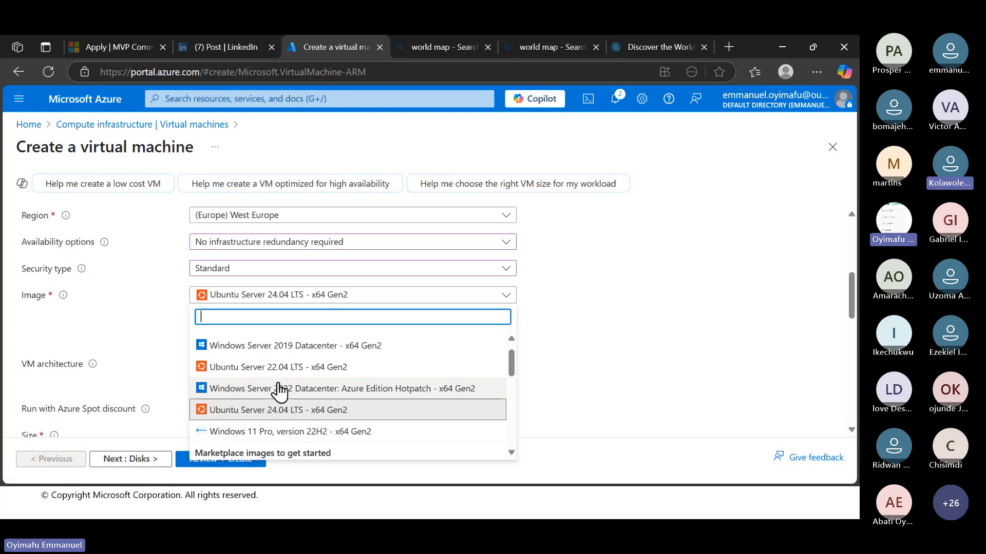
scroll(569, 353, down, 2)
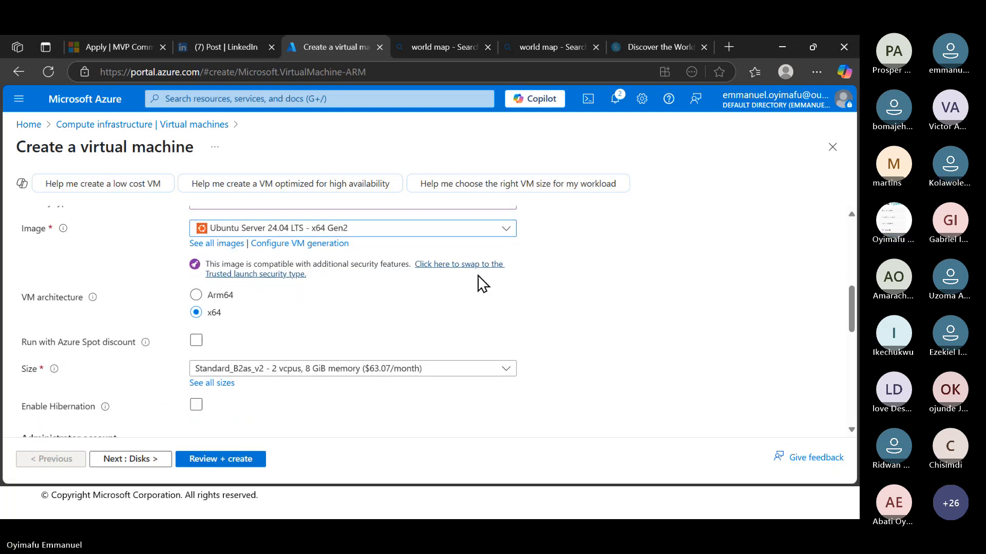
click(503, 234)
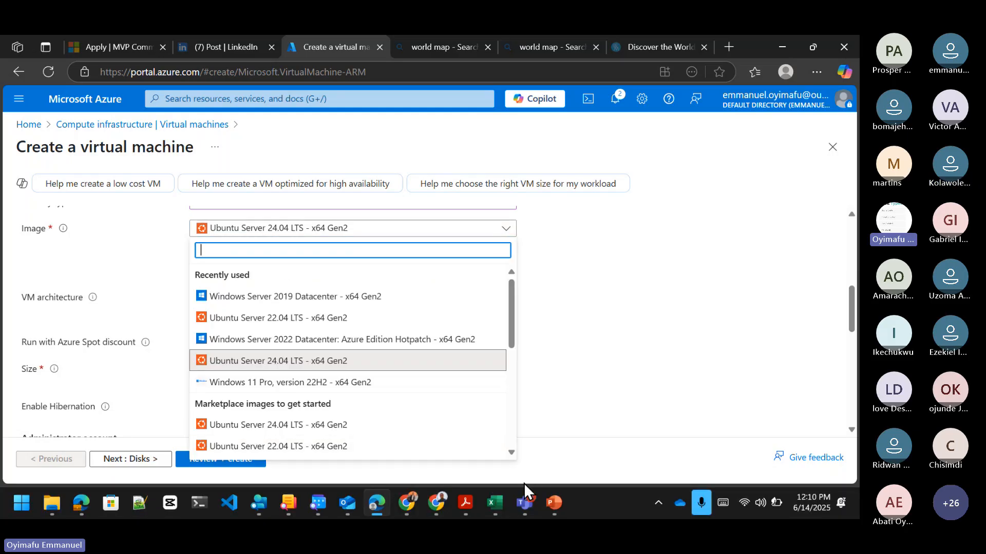
Switch to the Teams meeting window, mute all participants and minimize it to return to the Azure portal.
mouse_move(531, 497)
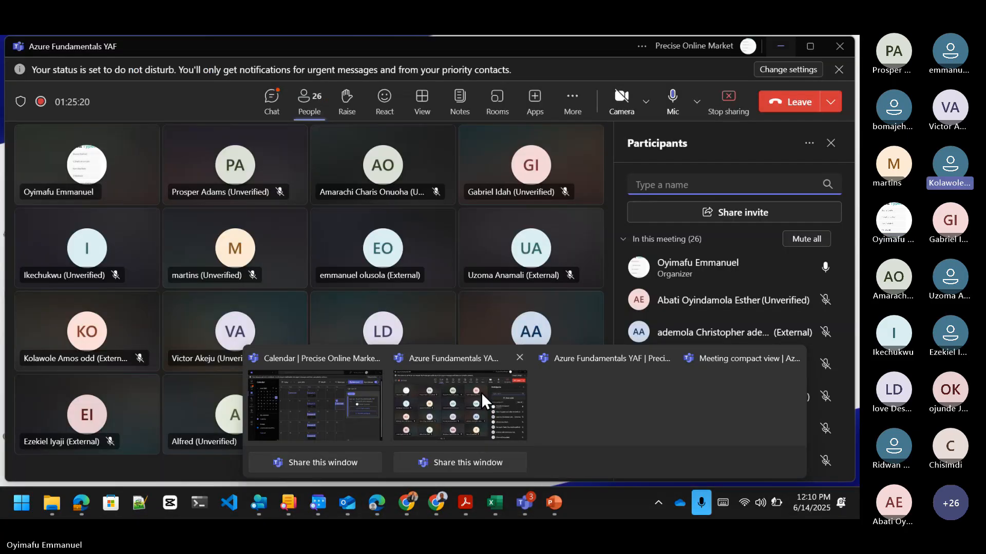
click(481, 392)
click(797, 246)
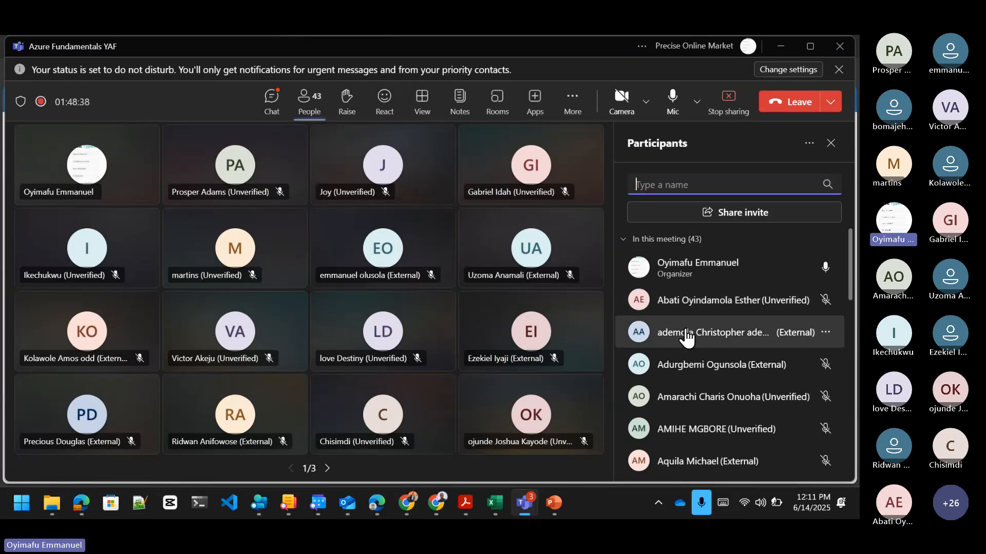
click(788, 48)
Look through the recently used and marketplace images offered for the virtual machine, covering the Linux distributions and Windows versions.
scroll(257, 391, down, 1)
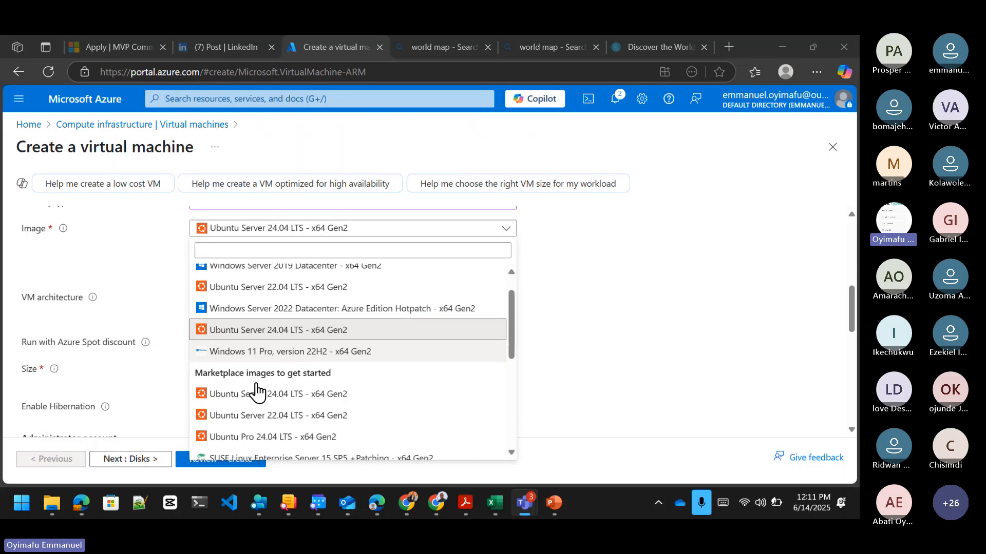
scroll(258, 392, down, 6)
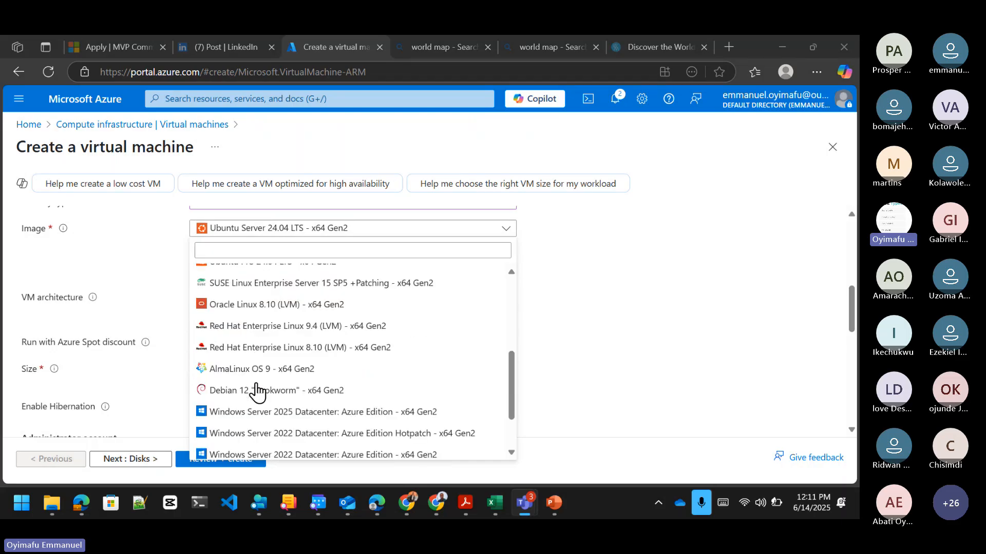
scroll(257, 392, down, 2)
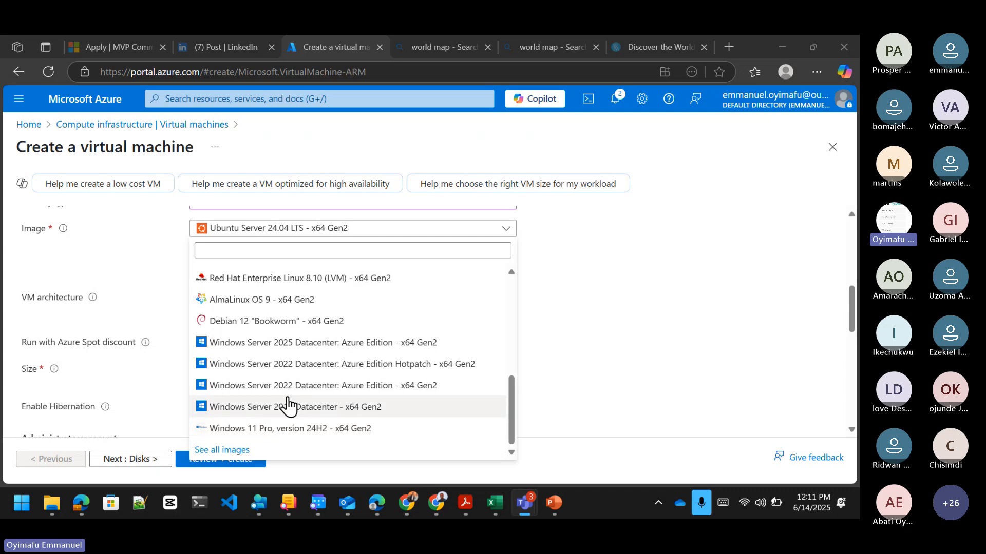
scroll(325, 401, up, 2)
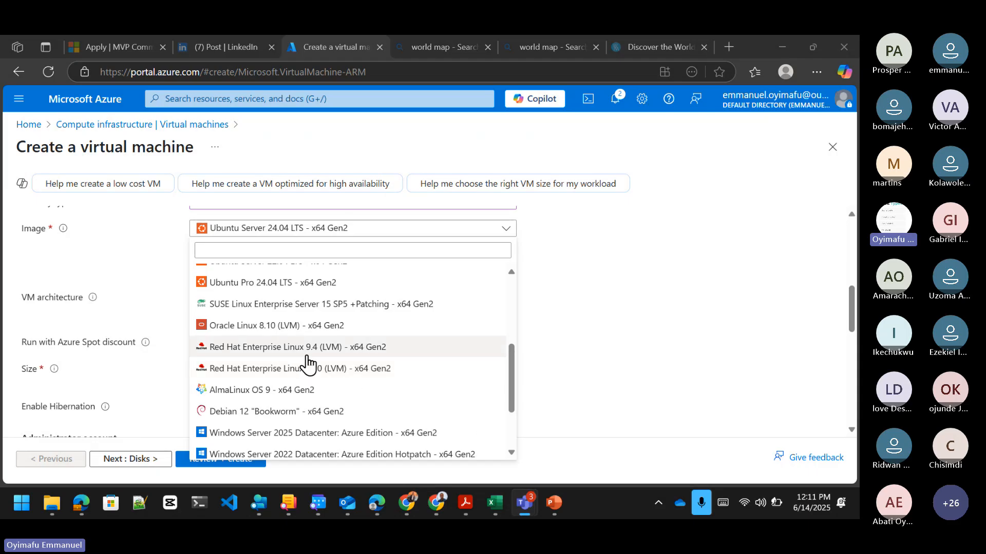
scroll(298, 340, up, 3)
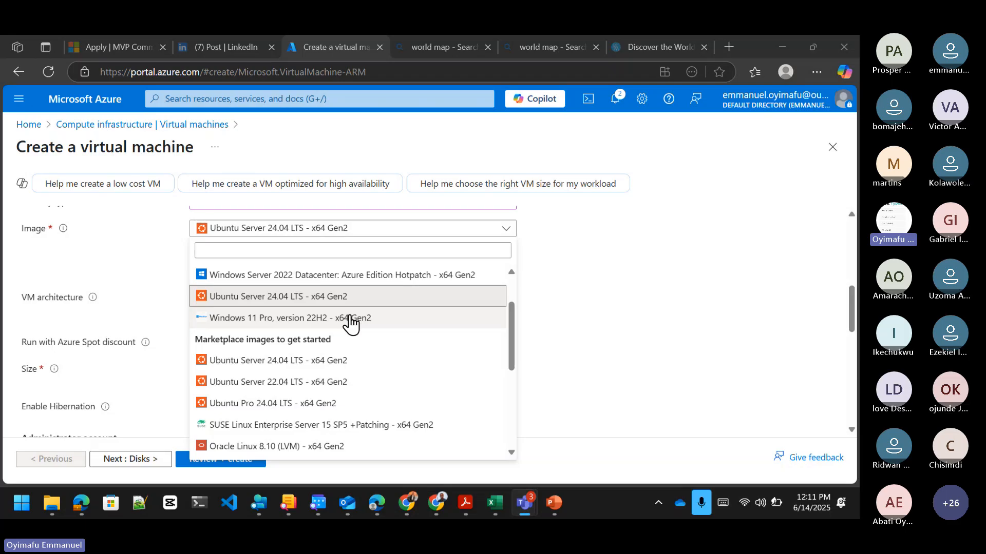
scroll(351, 324, up, 1)
scroll(350, 324, up, 1)
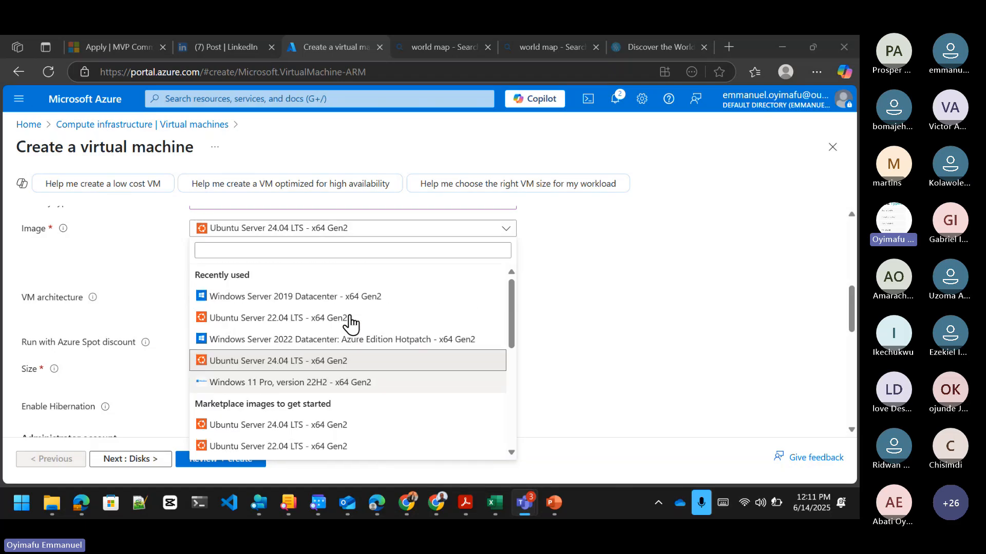
scroll(351, 324, down, 8)
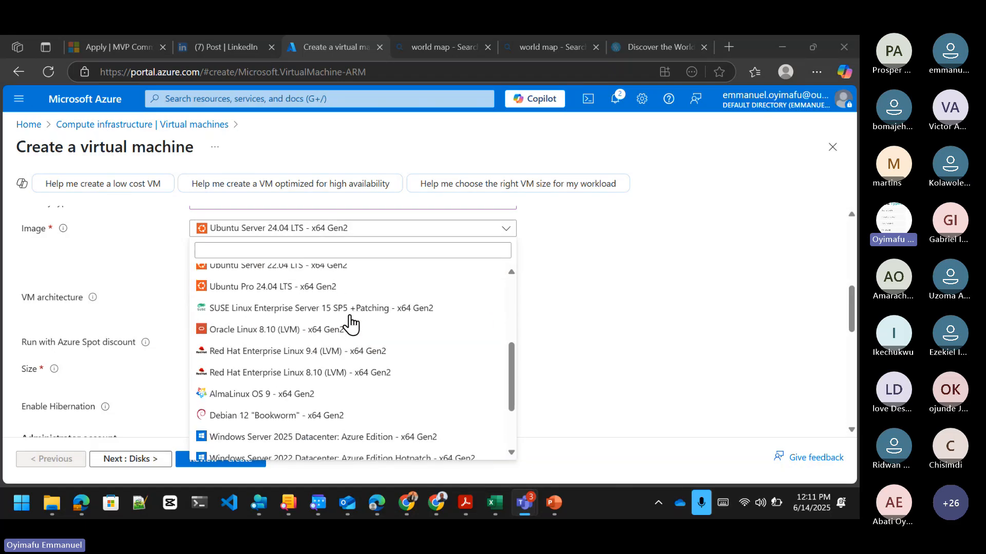
scroll(351, 324, down, 1)
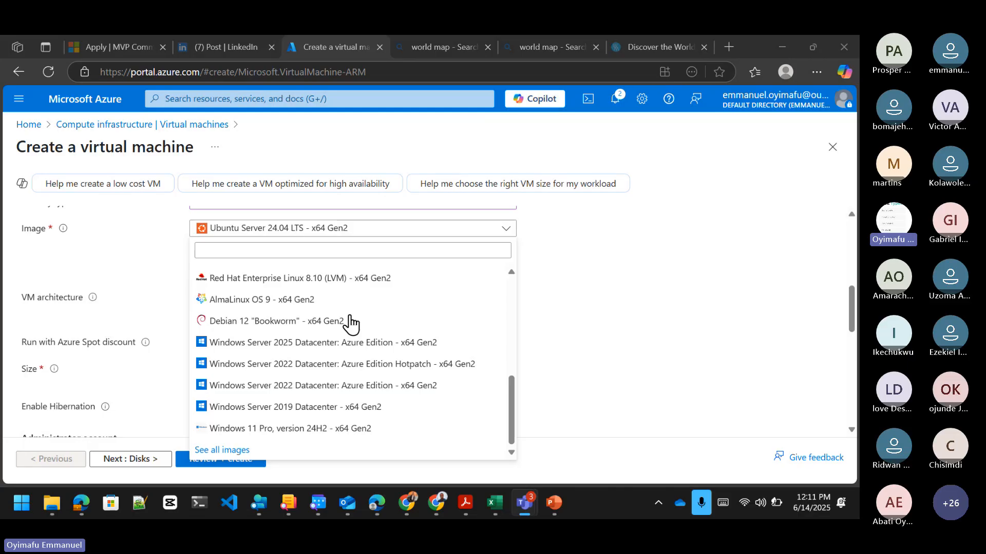
scroll(351, 324, up, 9)
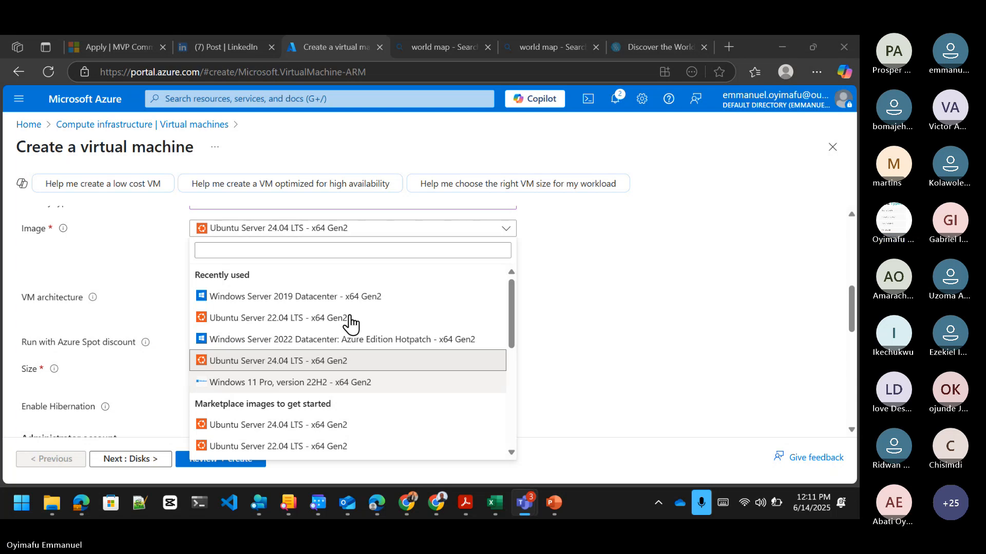
scroll(351, 323, down, 5)
scroll(350, 323, down, 3)
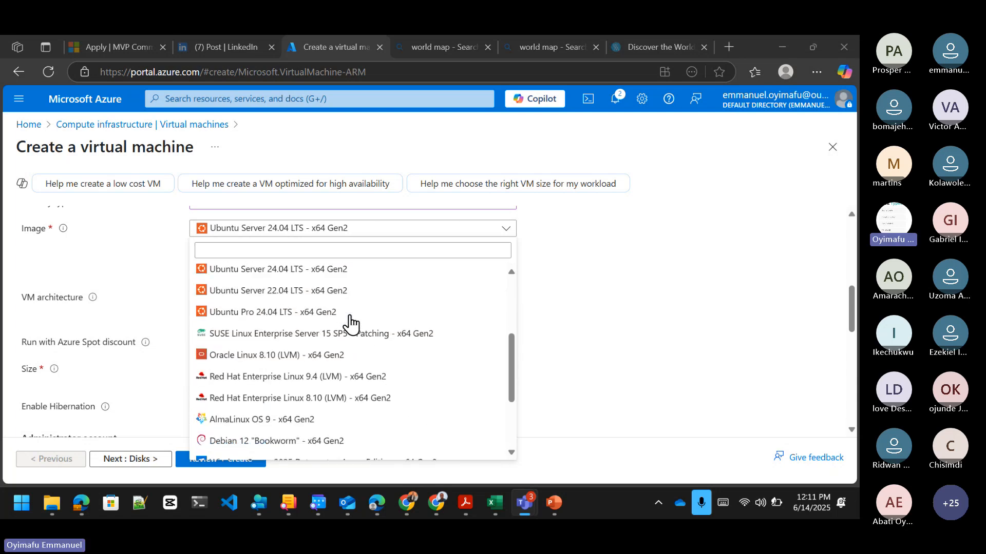
scroll(350, 323, up, 2)
scroll(350, 324, up, 3)
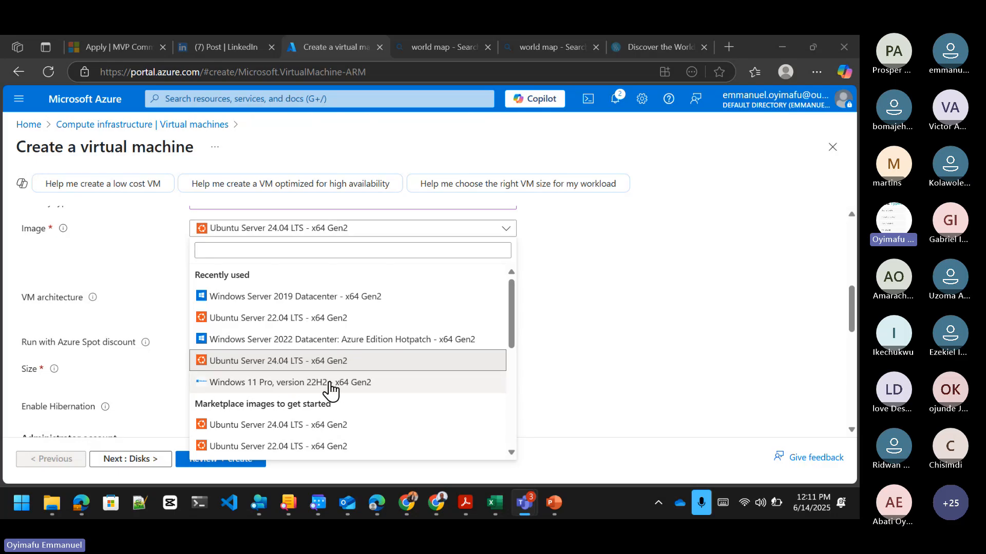
Set the virtual machine's image to Windows Server 2022 Datacenter: Azure Edition - x64 Gen2.
scroll(330, 391, down, 1)
scroll(330, 391, down, 3)
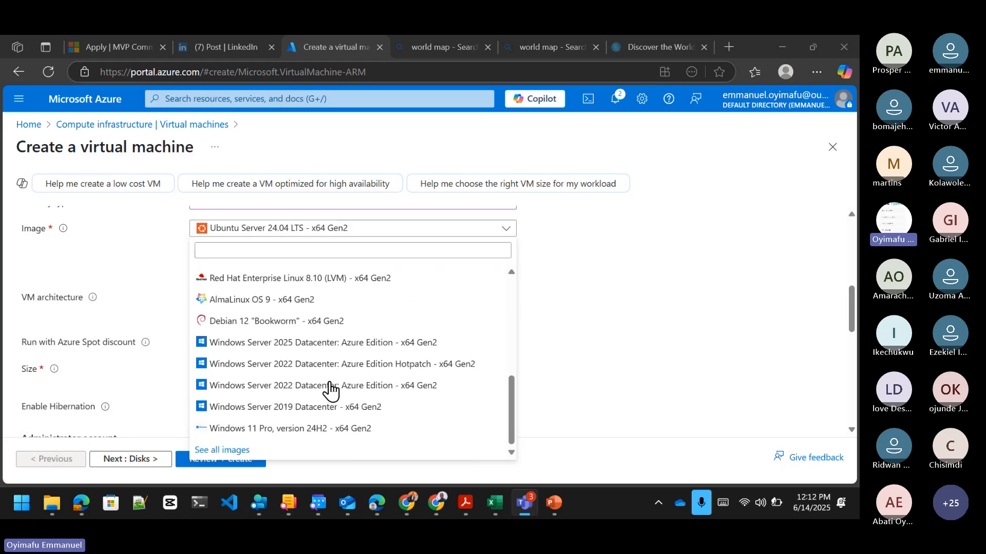
scroll(330, 392, up, 3)
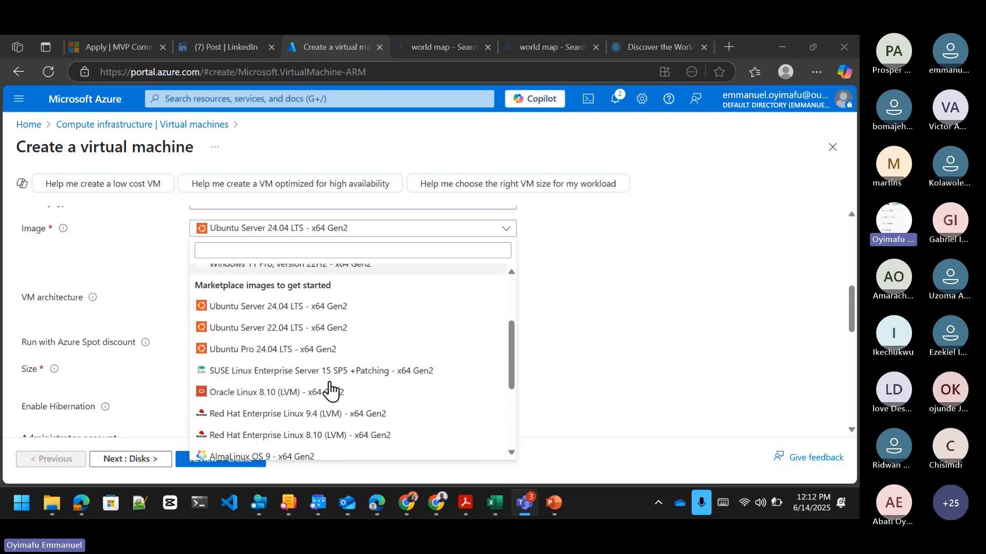
scroll(330, 391, up, 2)
scroll(330, 391, down, 3)
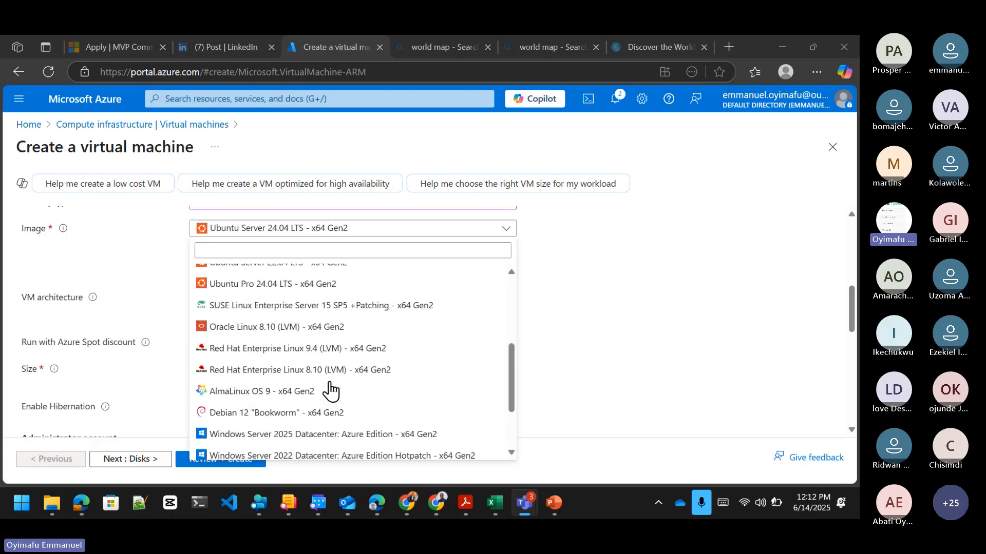
scroll(330, 391, down, 3)
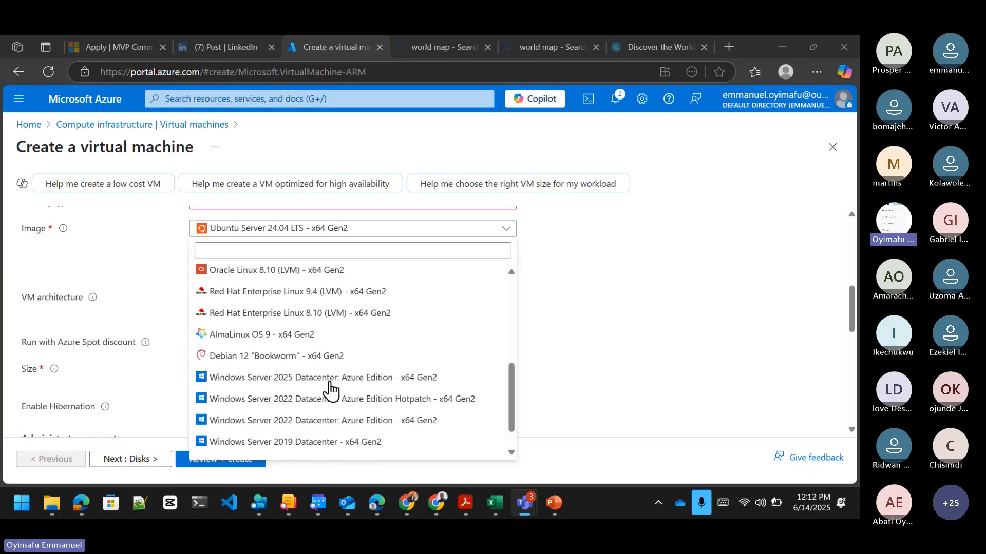
scroll(330, 391, down, 1)
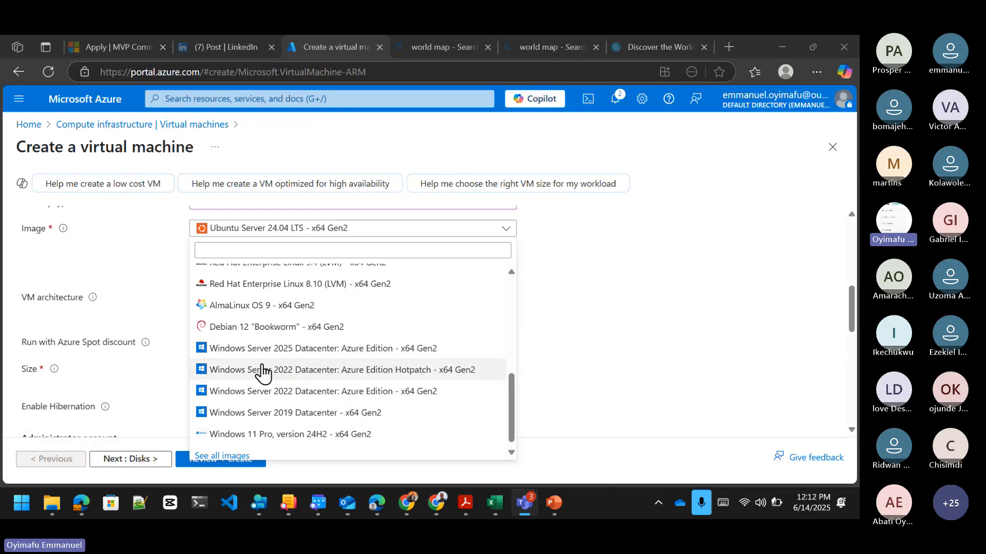
click(237, 391)
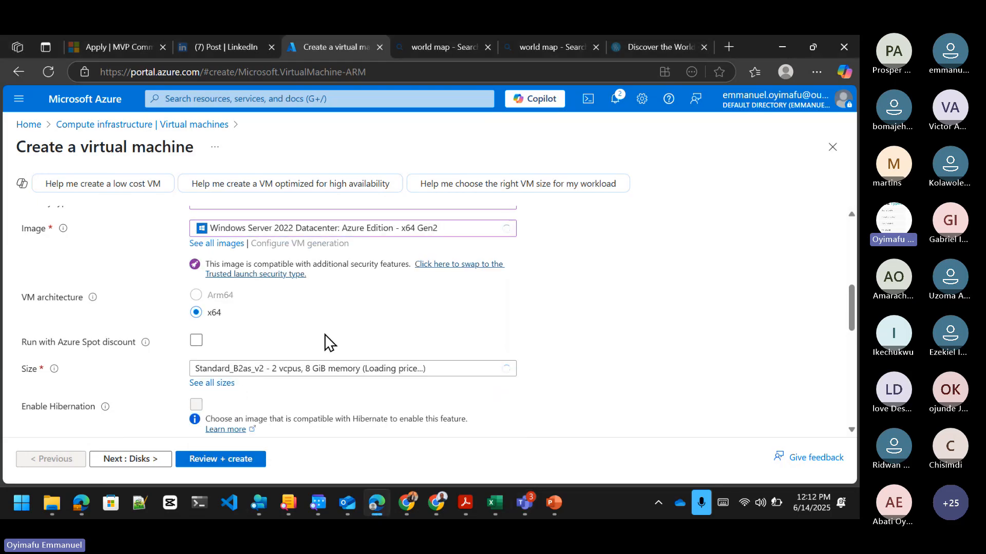
Reopen the image choices and pick Windows Server 2022 Datacenter: Azure Edition - x64 Gen2 again.
scroll(325, 334, up, 2)
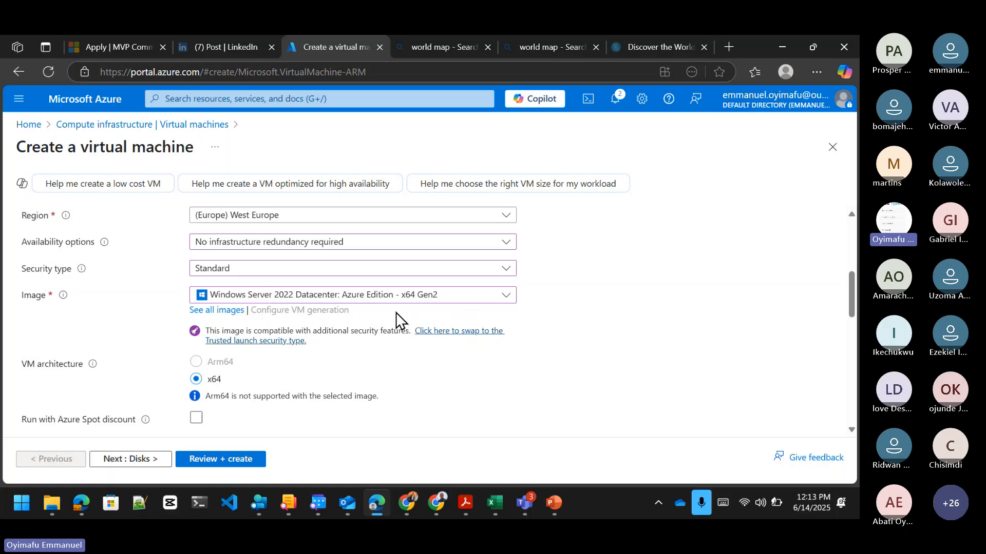
click(490, 300)
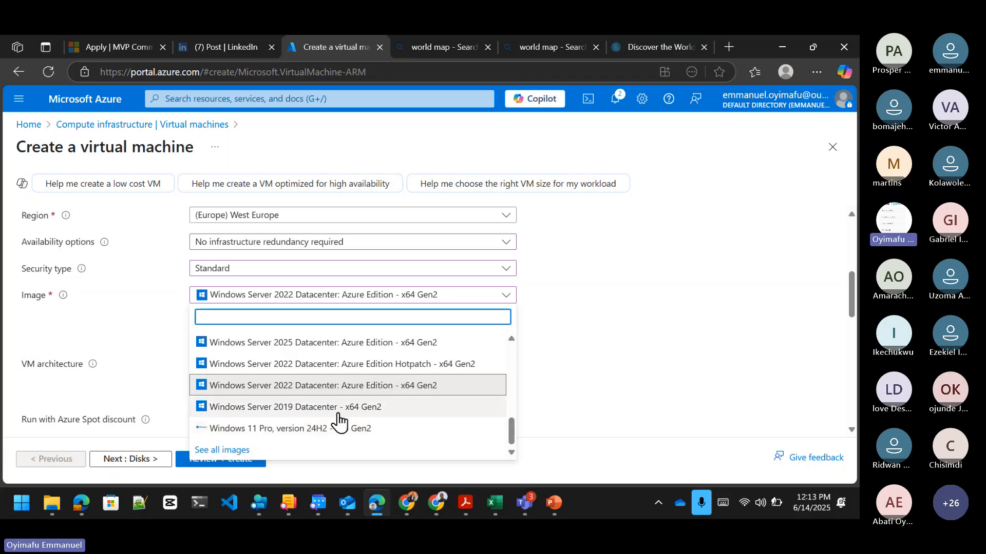
click(331, 389)
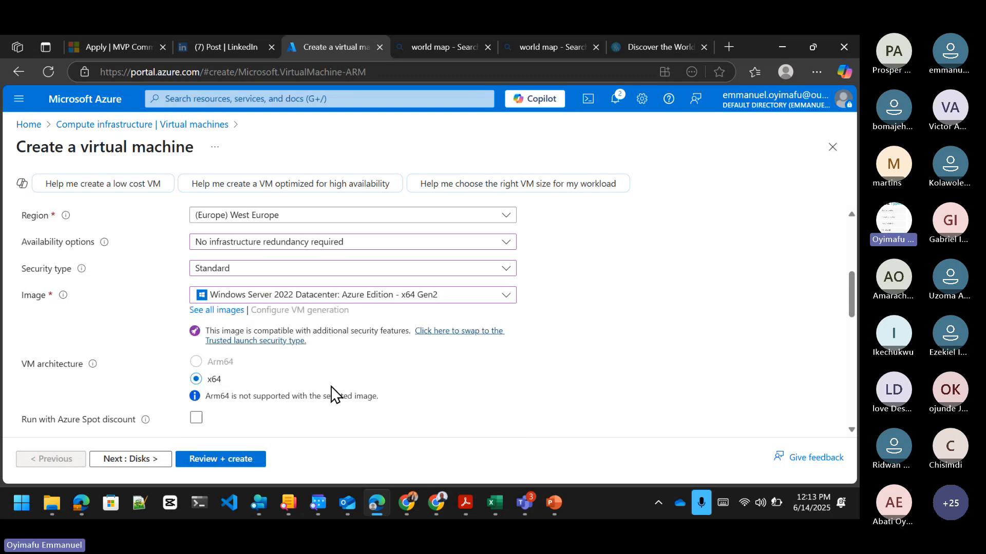
Review the VM architecture, Spot discount and size settings, look over the available images again and close their list without changing the image.
scroll(354, 354, down, 2)
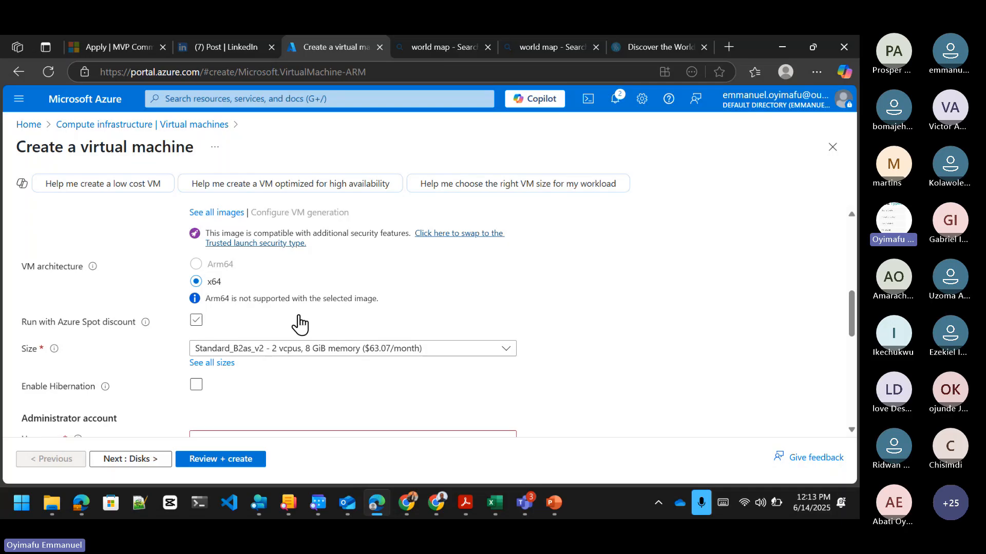
scroll(298, 322, down, 1)
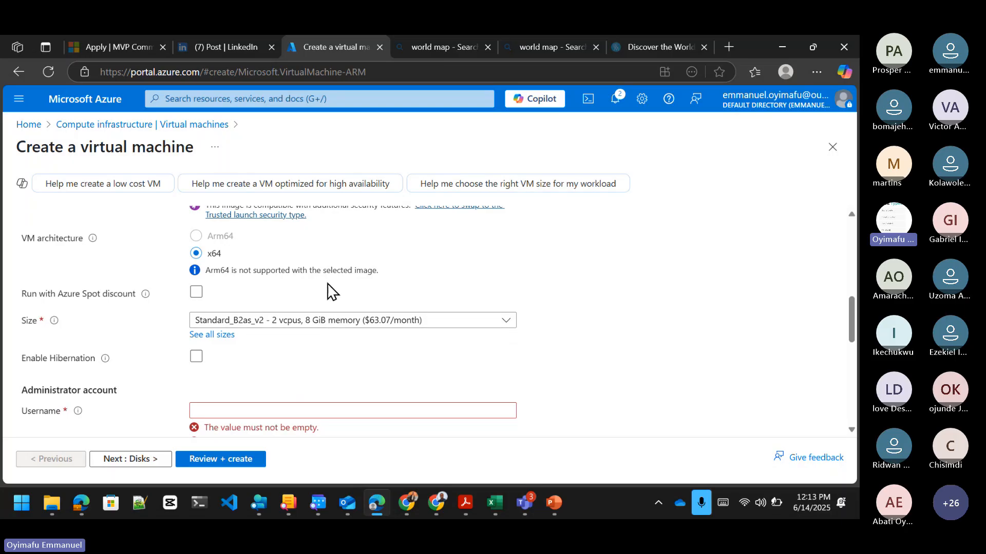
scroll(325, 287, up, 3)
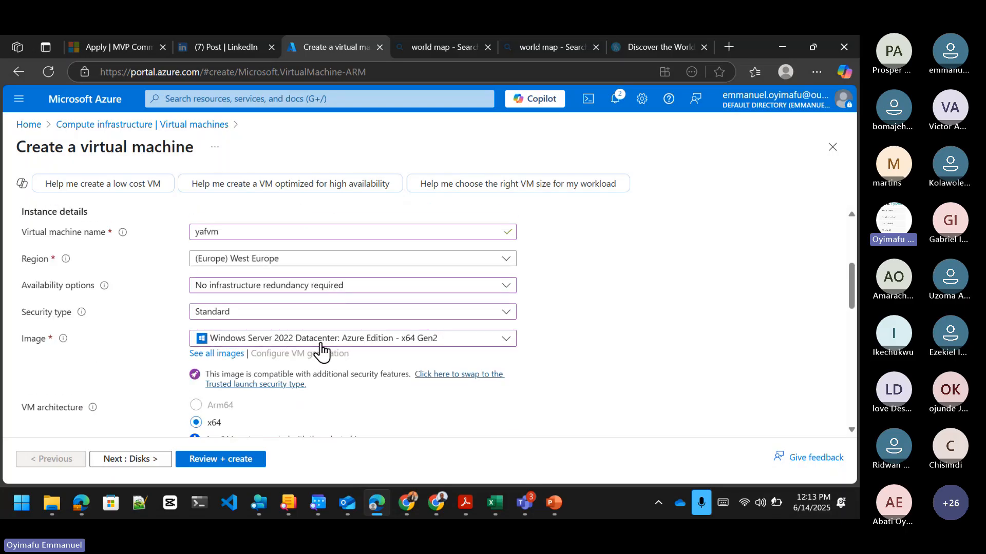
click(344, 340)
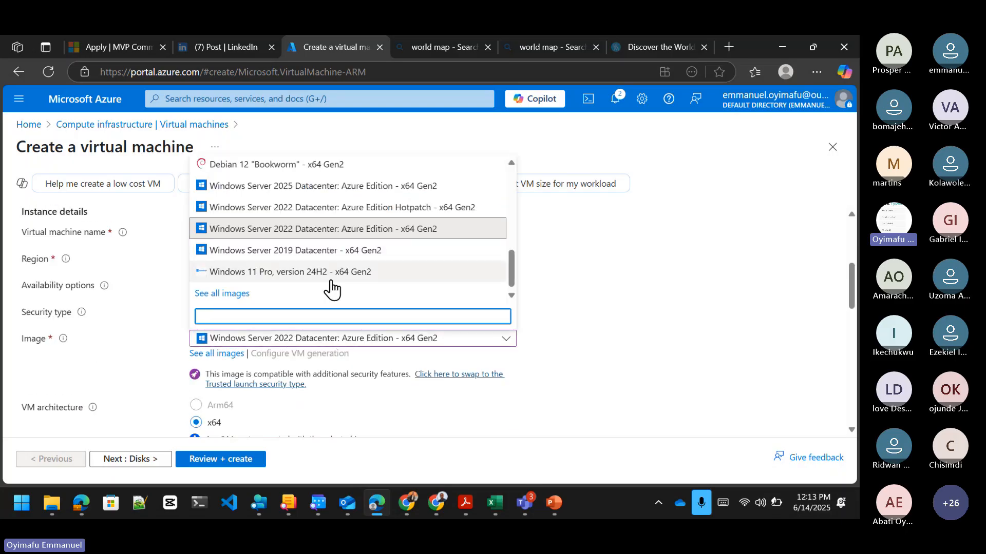
scroll(331, 287, up, 3)
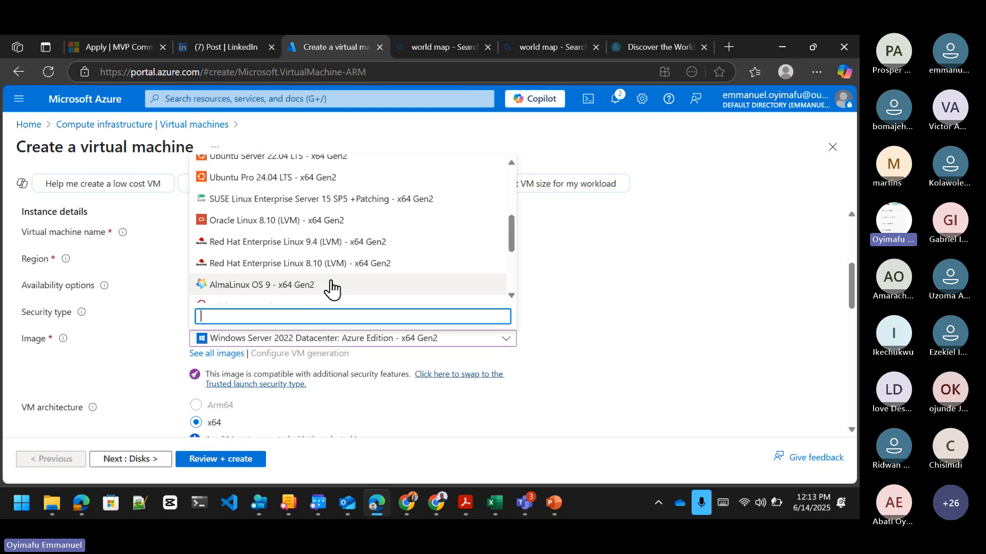
scroll(332, 287, down, 2)
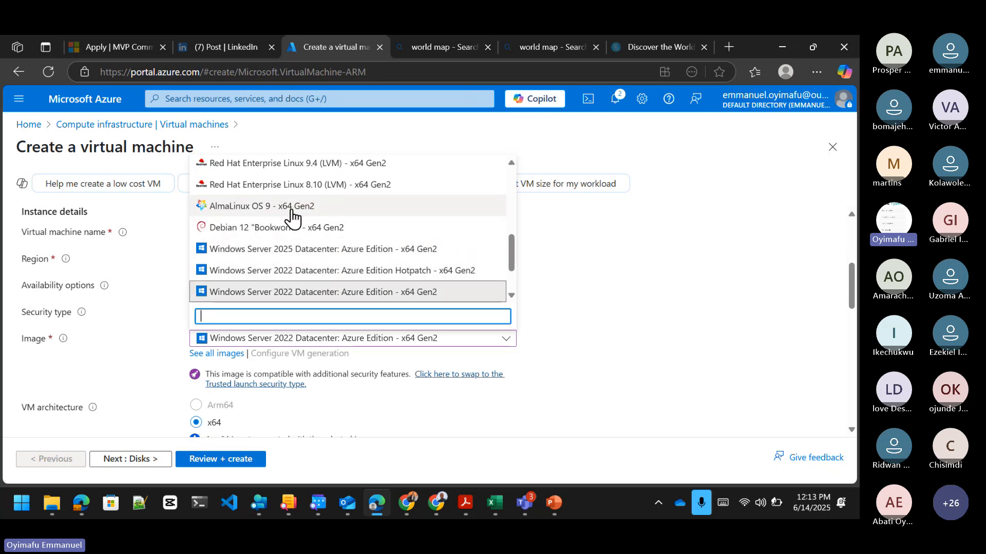
scroll(286, 213, up, 3)
scroll(293, 218, down, 3)
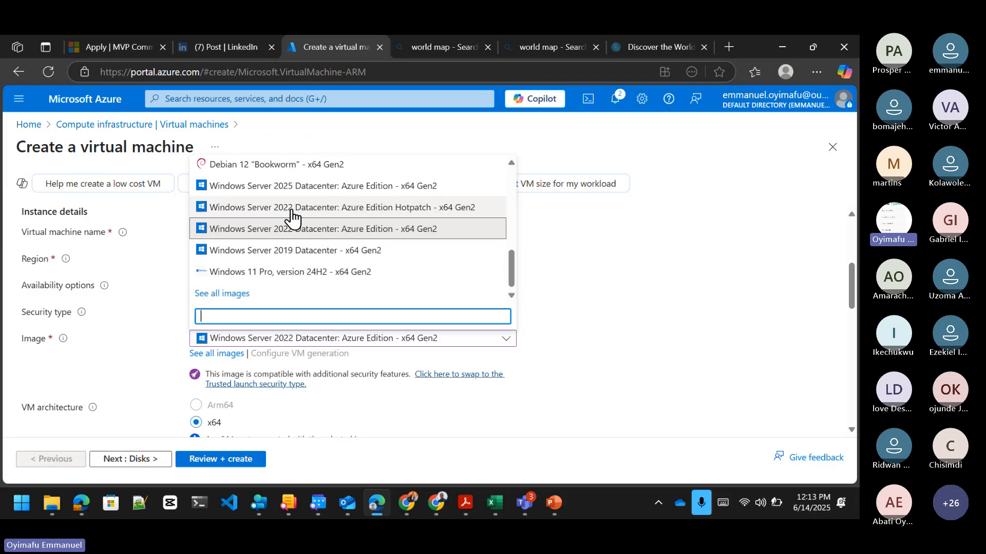
click(551, 297)
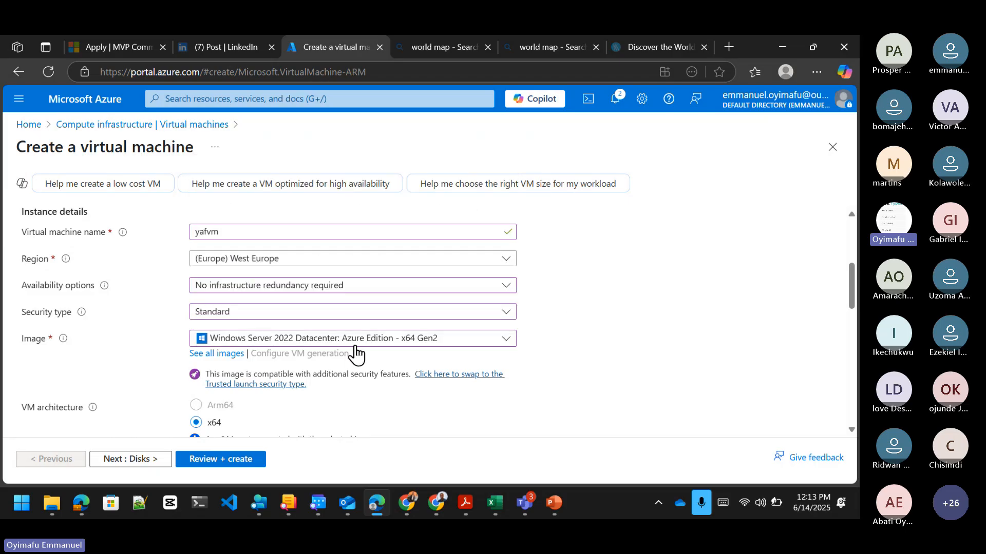
Open the full list of VM sizes and look through its series groups, from the most used sizes to the unsupported ones.
scroll(340, 363, down, 4)
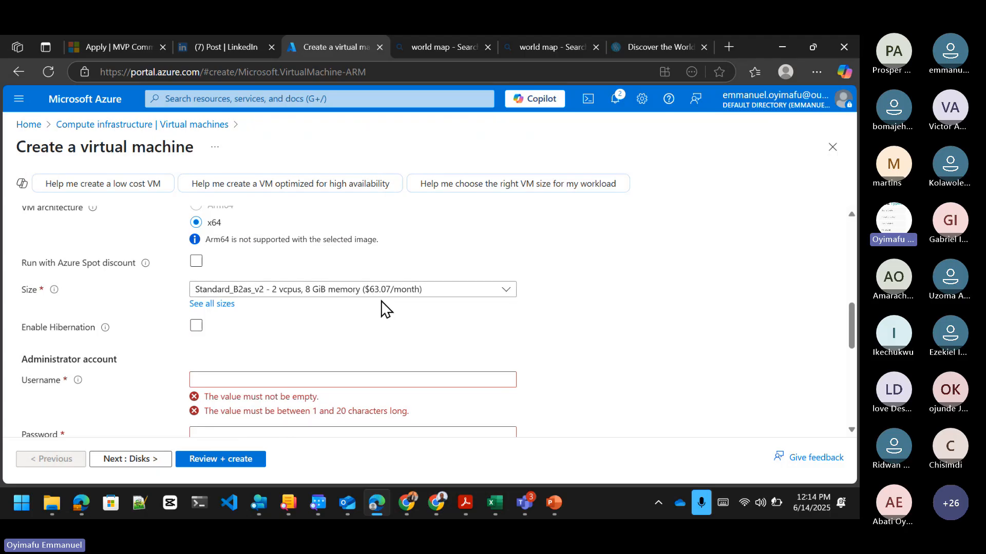
click(222, 306)
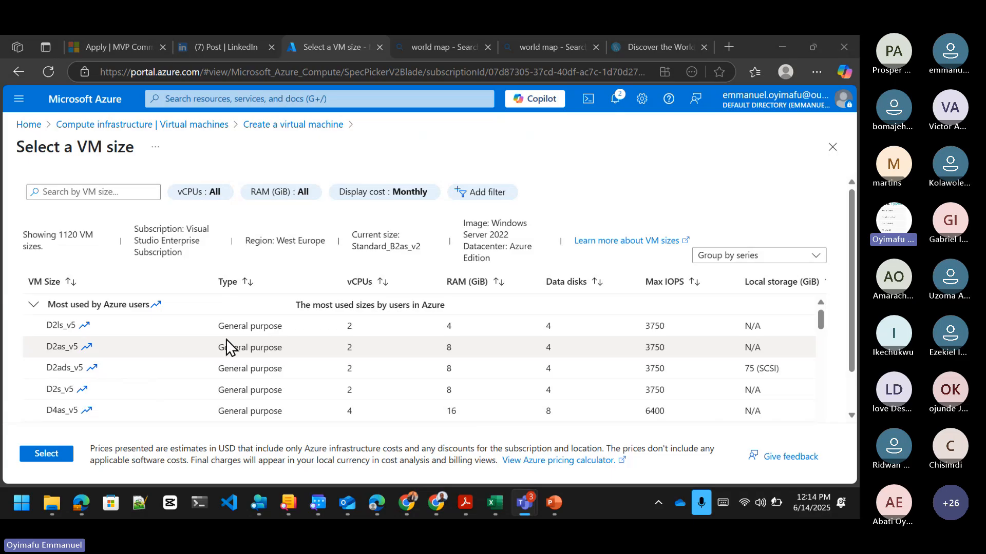
scroll(274, 338, down, 5)
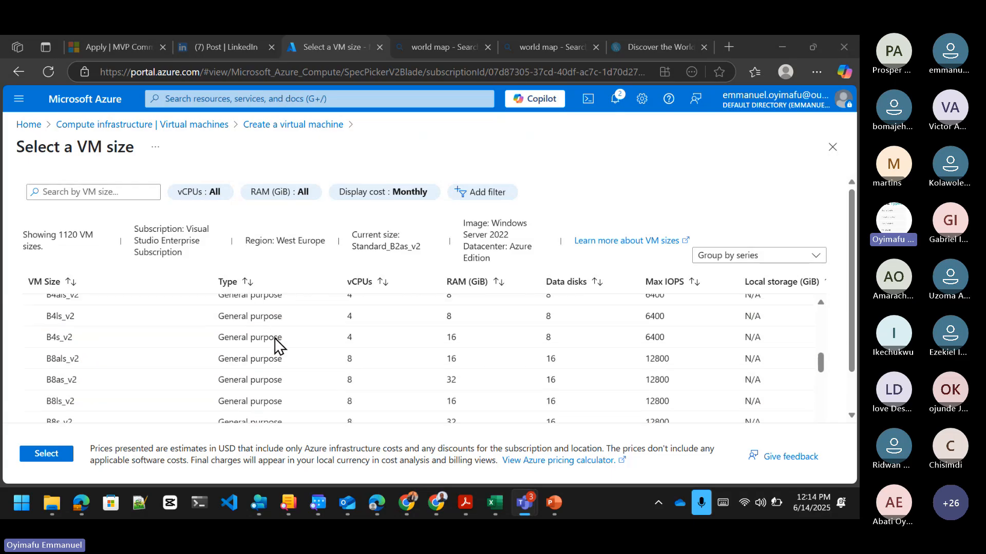
scroll(278, 345, down, 10)
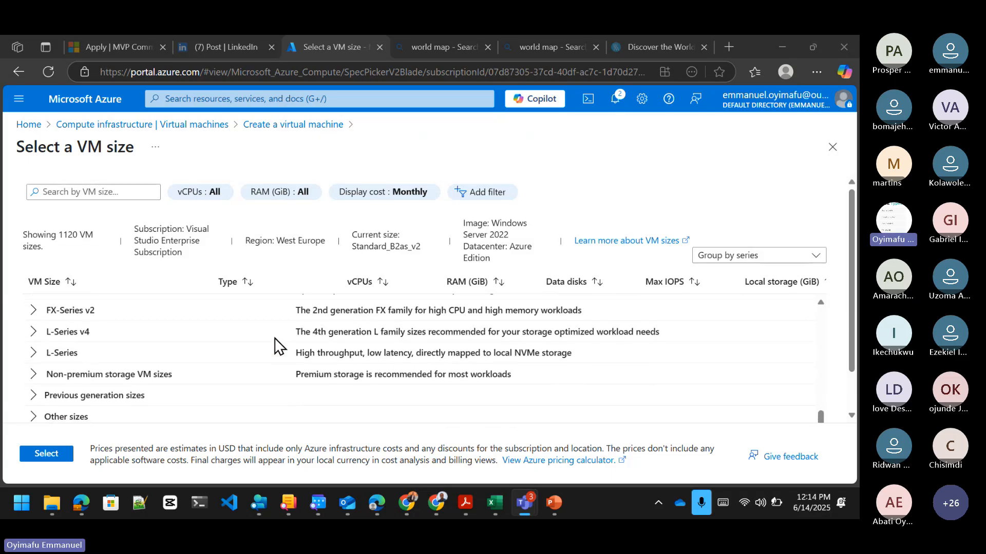
scroll(277, 345, up, 2)
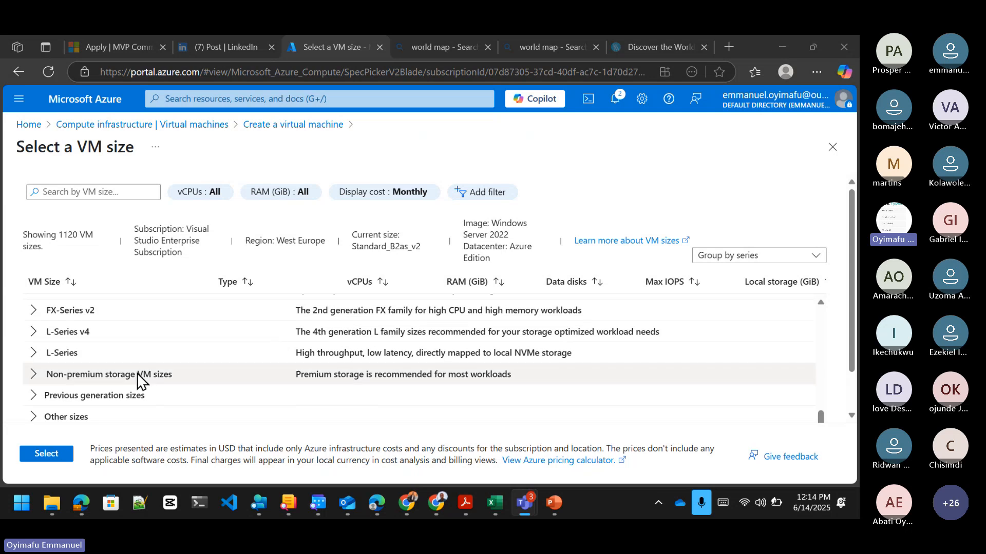
scroll(129, 395, down, 5)
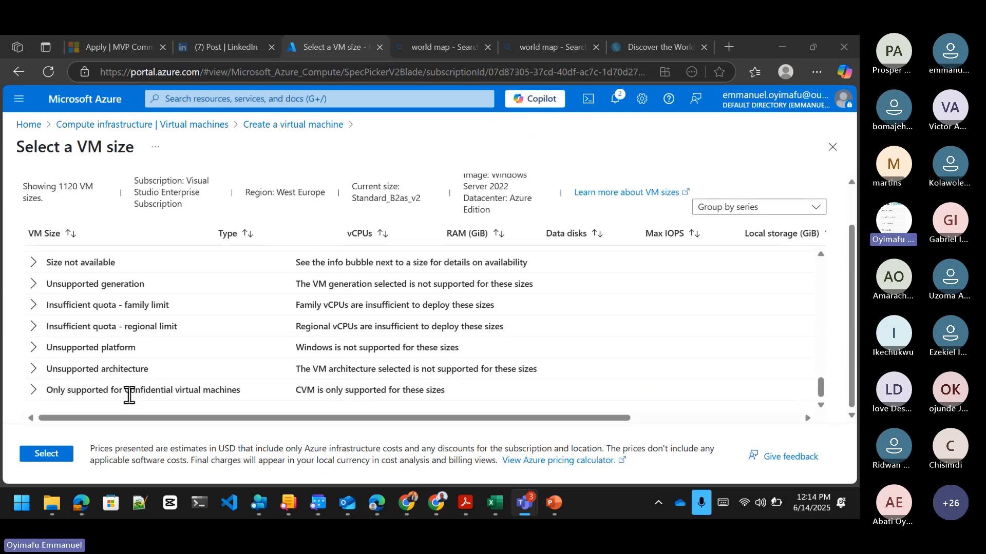
scroll(129, 395, up, 10)
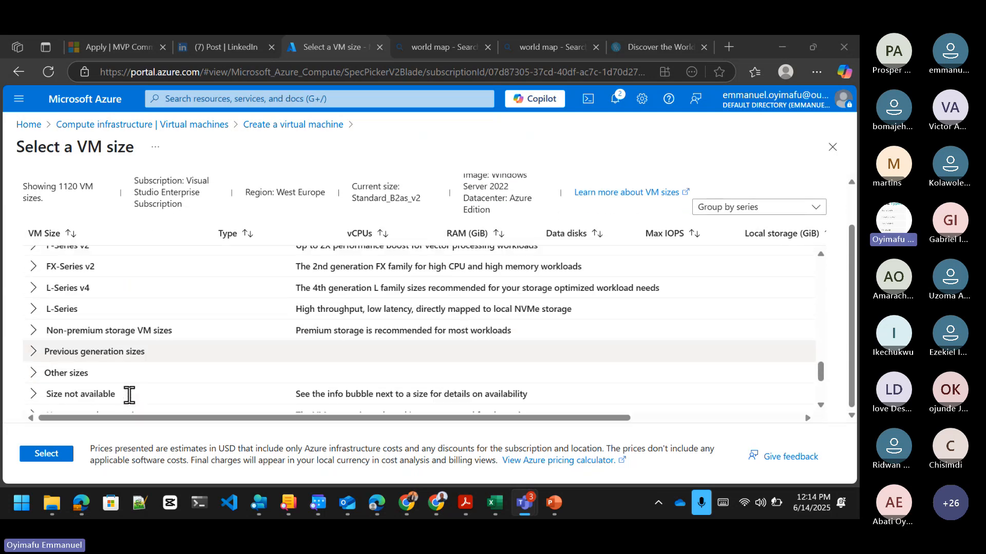
scroll(129, 395, up, 2)
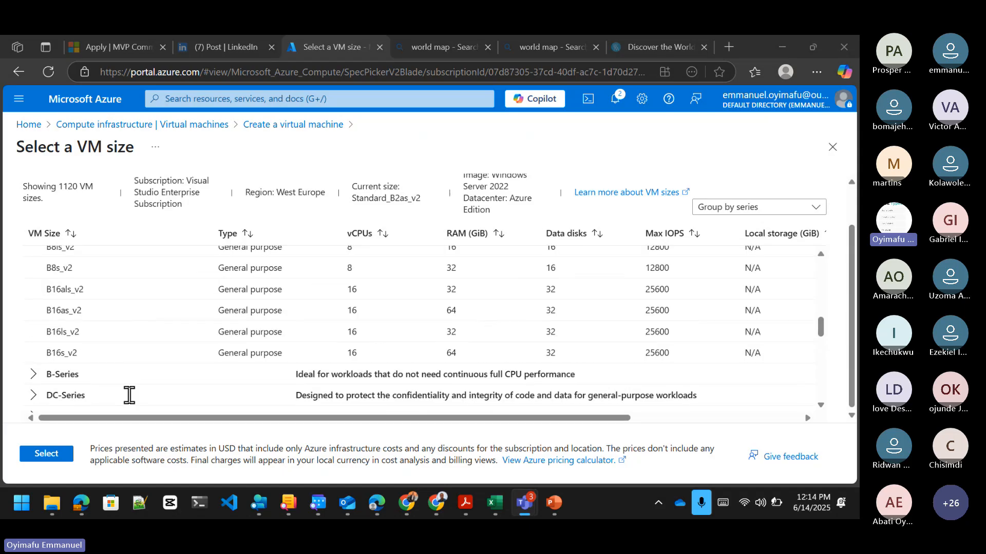
scroll(129, 396, up, 6)
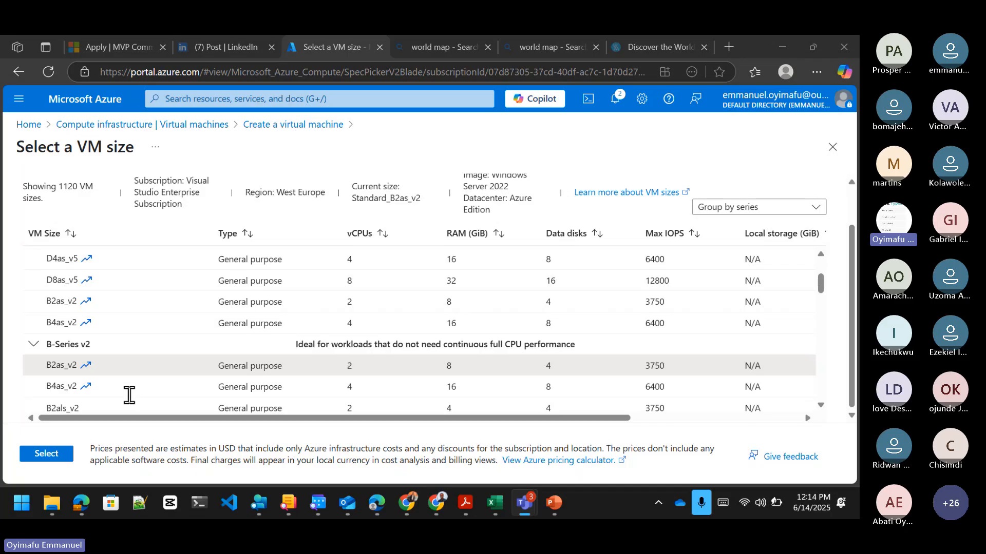
scroll(193, 351, up, 2)
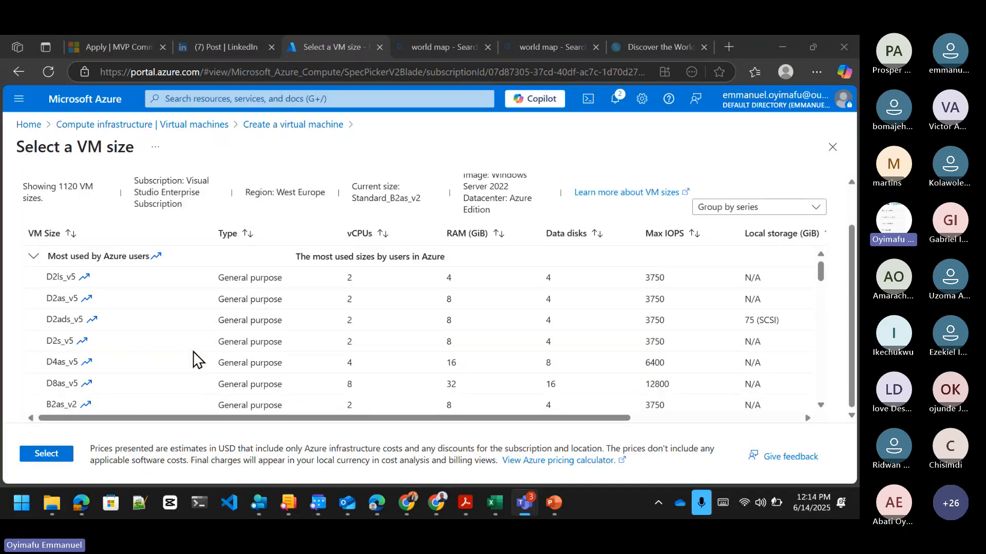
scroll(196, 360, up, 1)
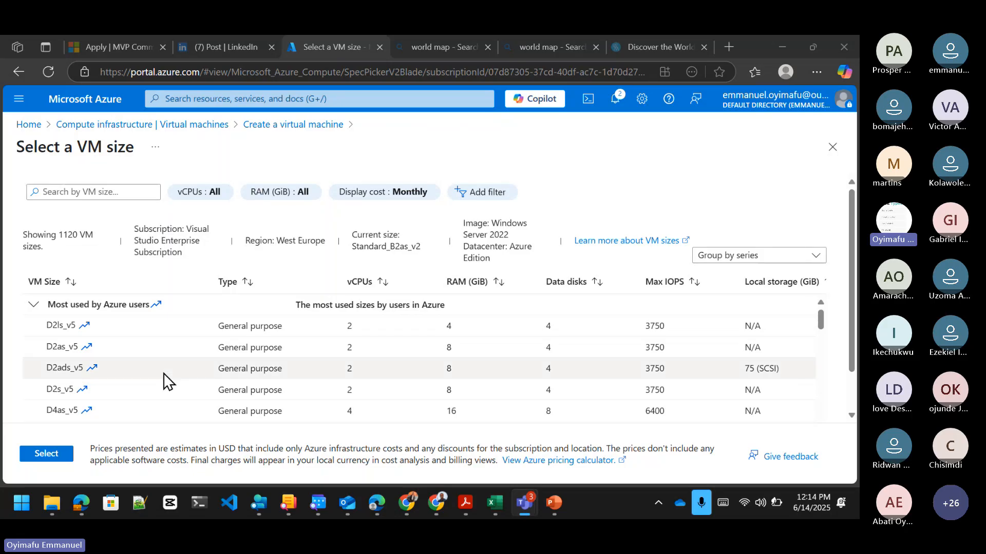
Compare the vCPUs, RAM, data disks, storage and monthly cost of the VM sizes most used by Azure users.
scroll(202, 381, right, 3)
scroll(201, 380, right, 2)
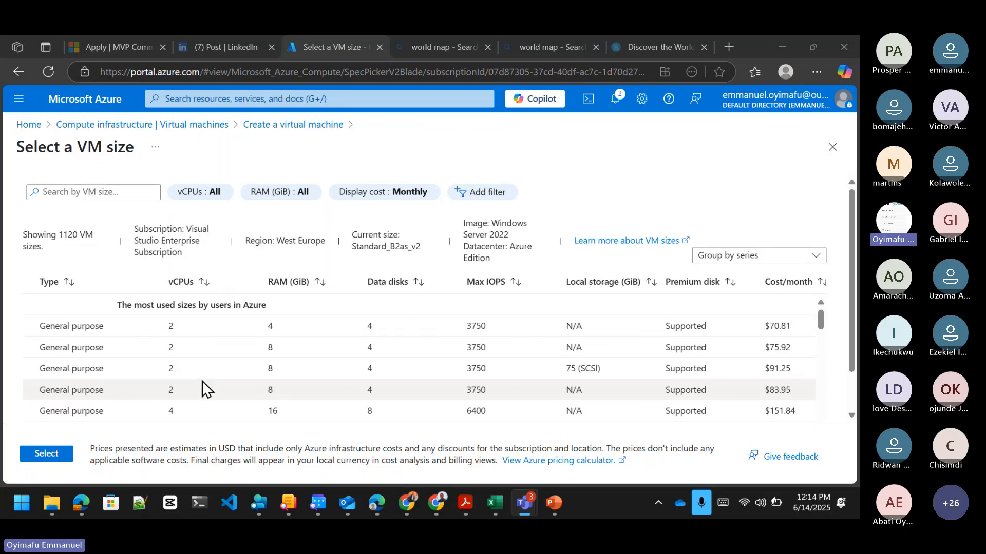
scroll(315, 358, left, 2)
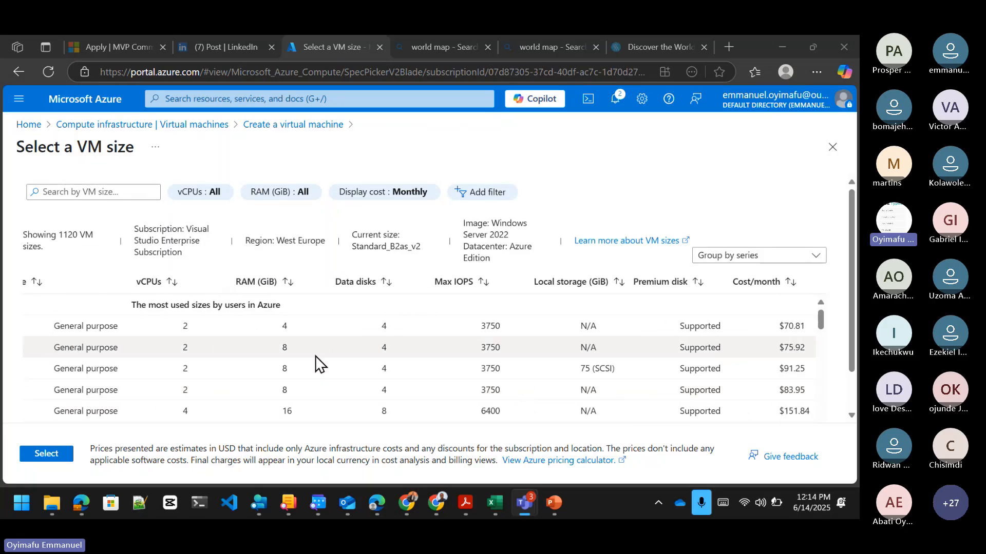
scroll(316, 358, left, 3)
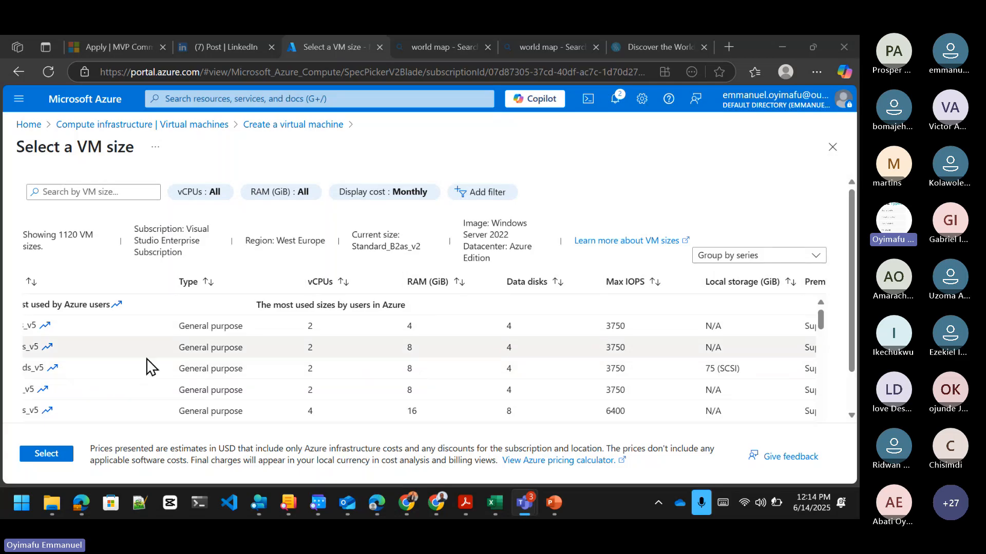
scroll(147, 359, left, 1)
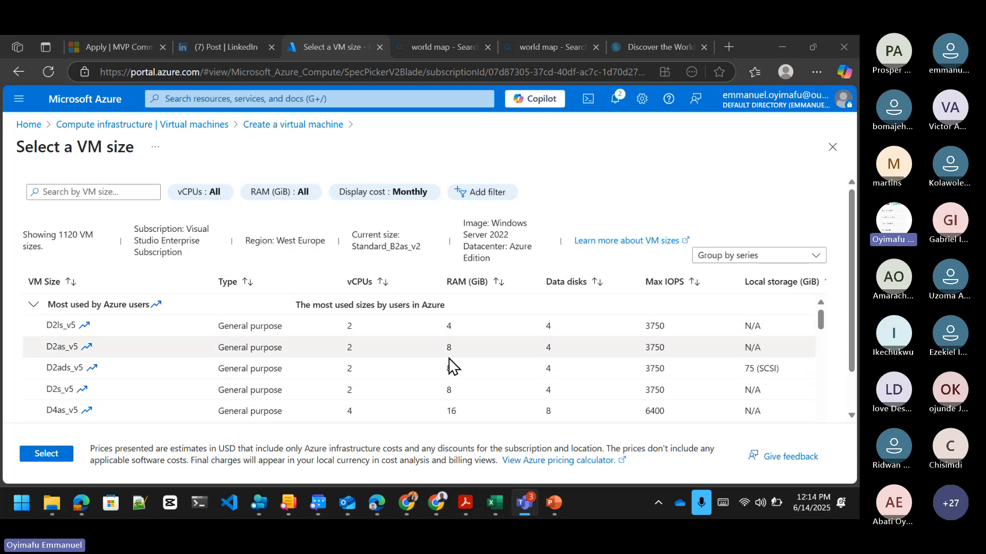
scroll(452, 349, down, 1)
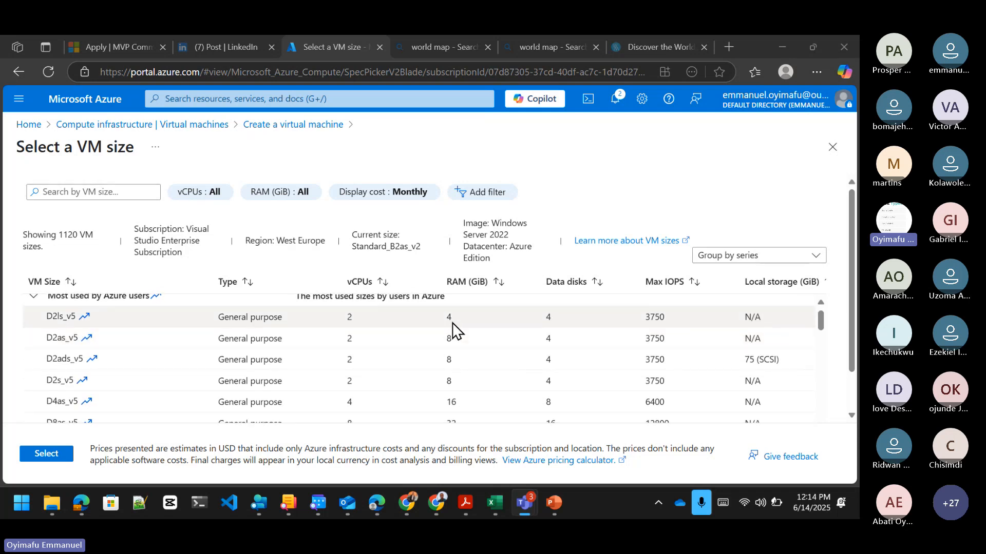
scroll(452, 325, right, 1)
scroll(452, 329, right, 4)
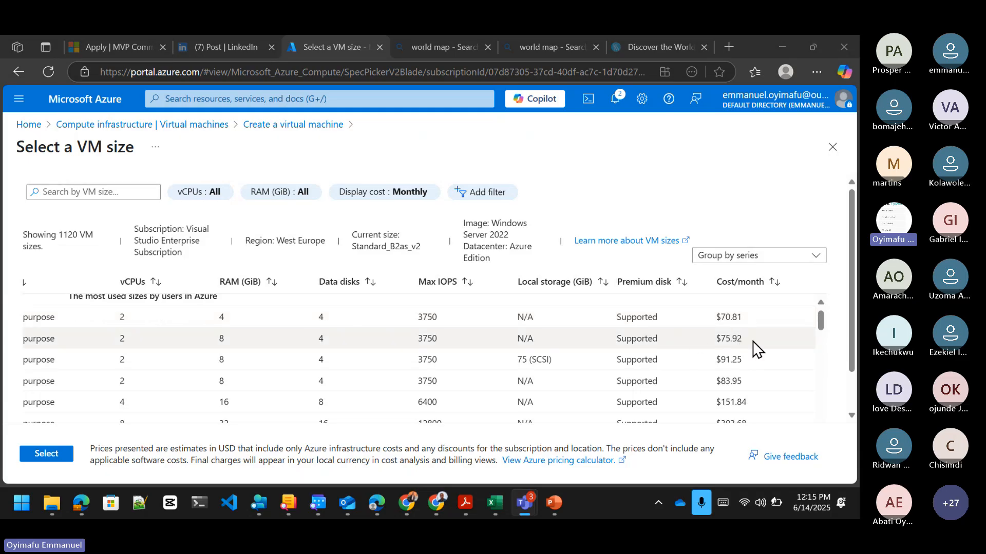
scroll(518, 336, left, 4)
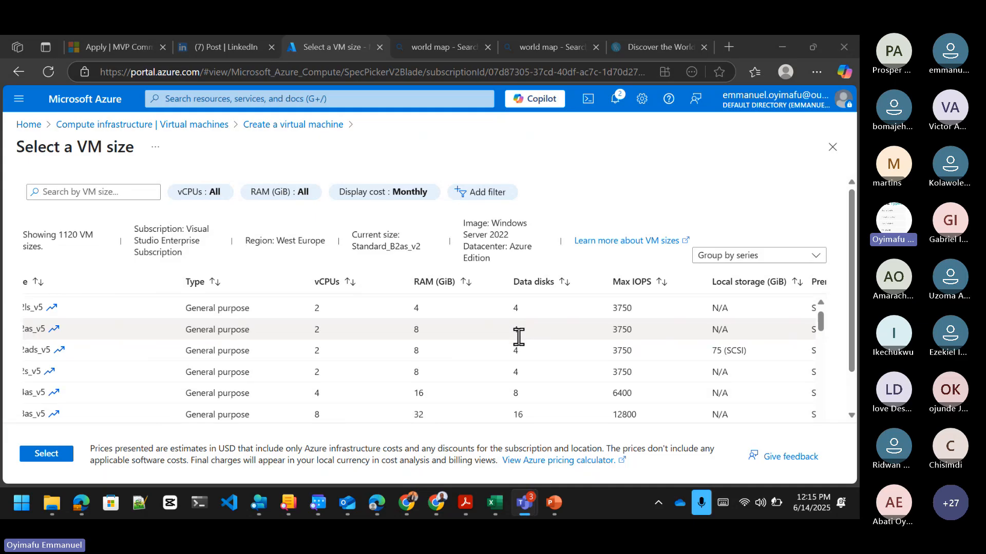
scroll(519, 337, left, 1)
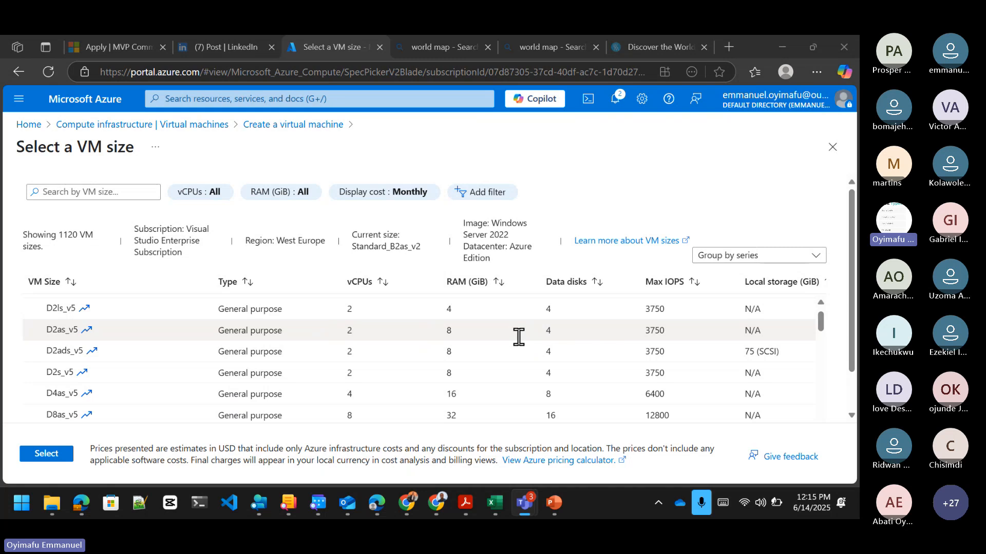
Examine how monthly cost varies with vCPUs, RAM and max IOPS across the most used sizes, including the larger ones.
scroll(519, 337, right, 3)
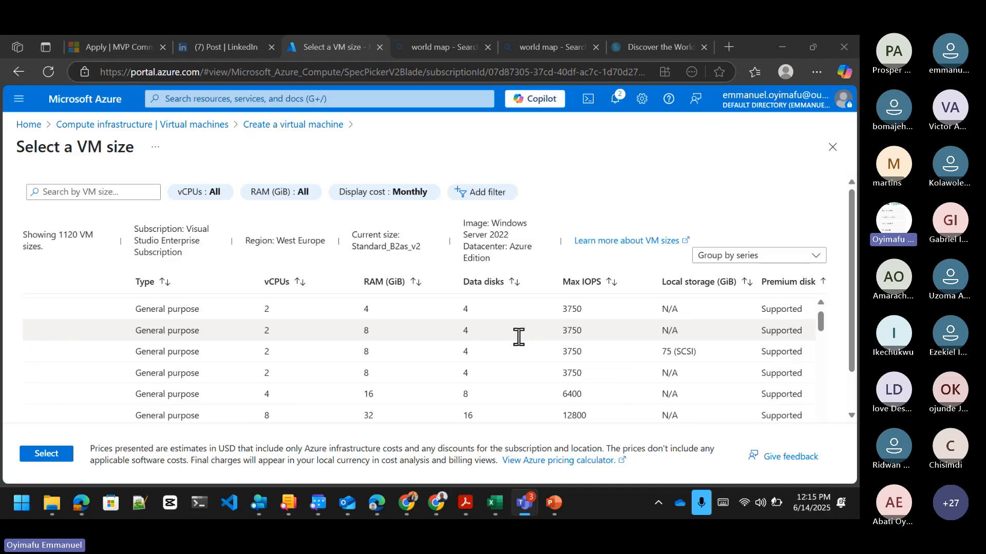
scroll(518, 337, right, 3)
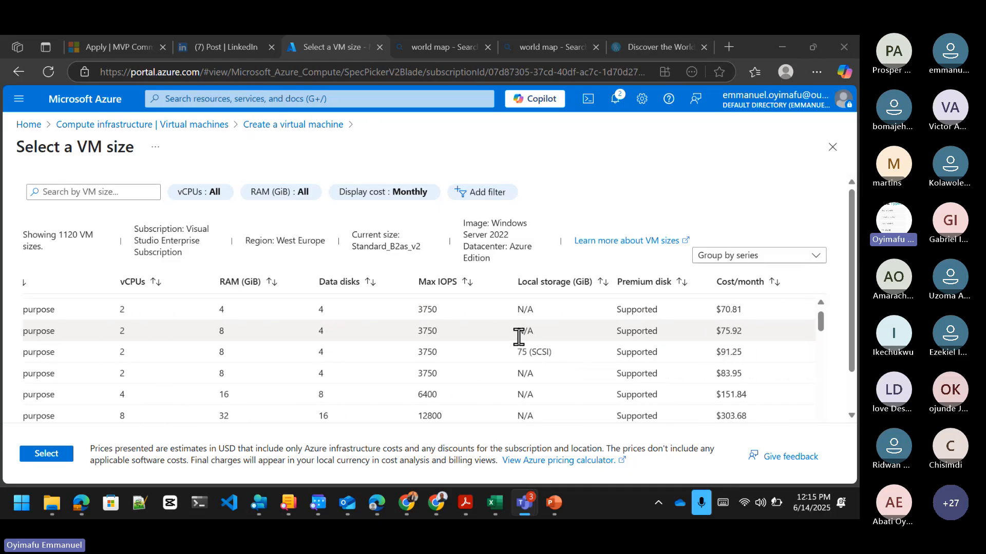
scroll(518, 337, left, 3)
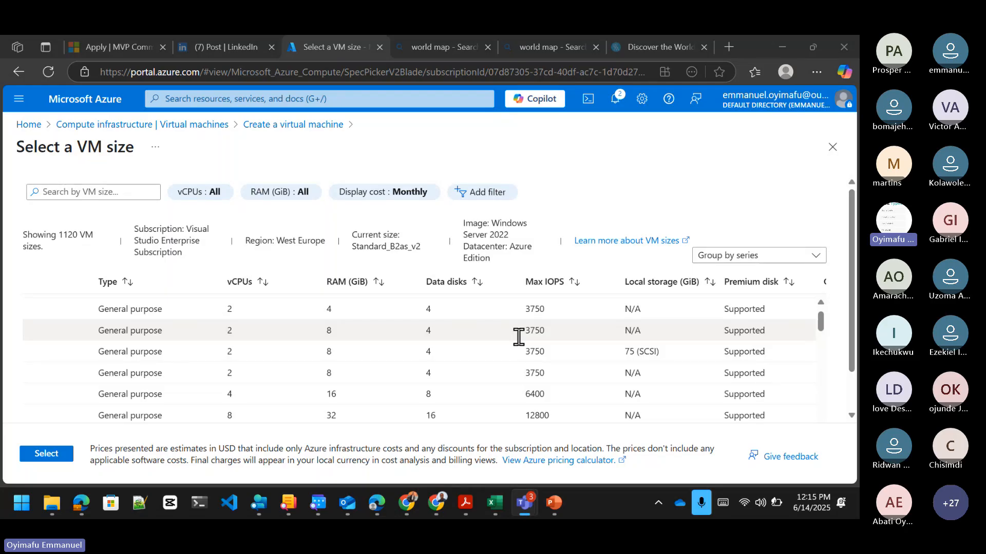
scroll(518, 337, down, 2)
scroll(366, 334, up, 1)
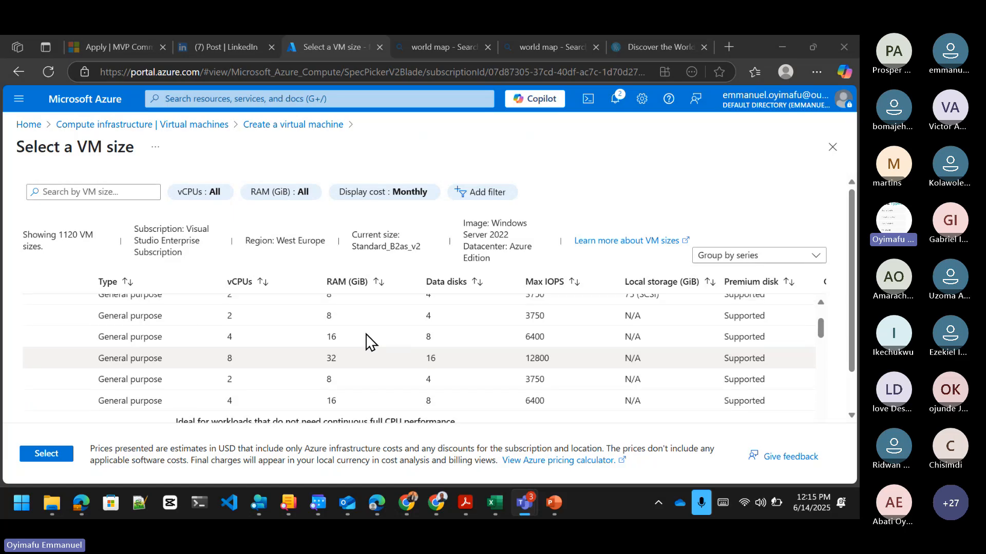
scroll(422, 359, right, 1)
scroll(422, 358, right, 3)
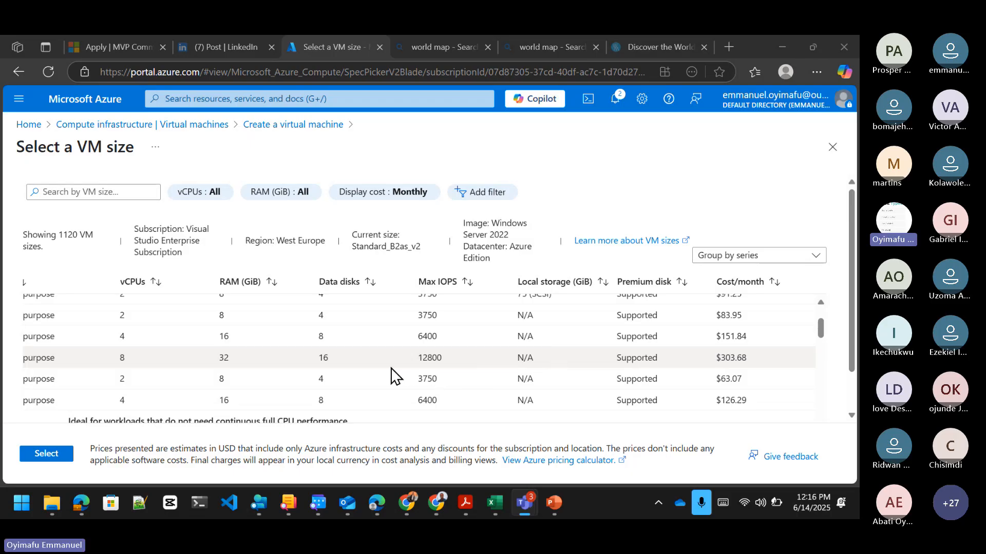
scroll(327, 376, left, 2)
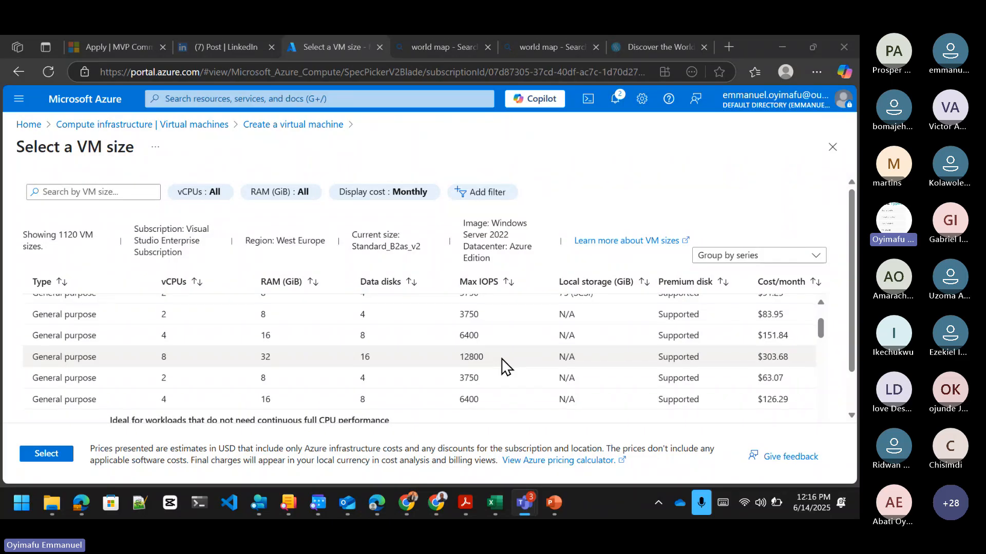
Review the specifications and monthly costs of the B-Series v2 sizes and the descriptions of the remaining size groups.
scroll(502, 363, up, 1)
scroll(502, 366, up, 2)
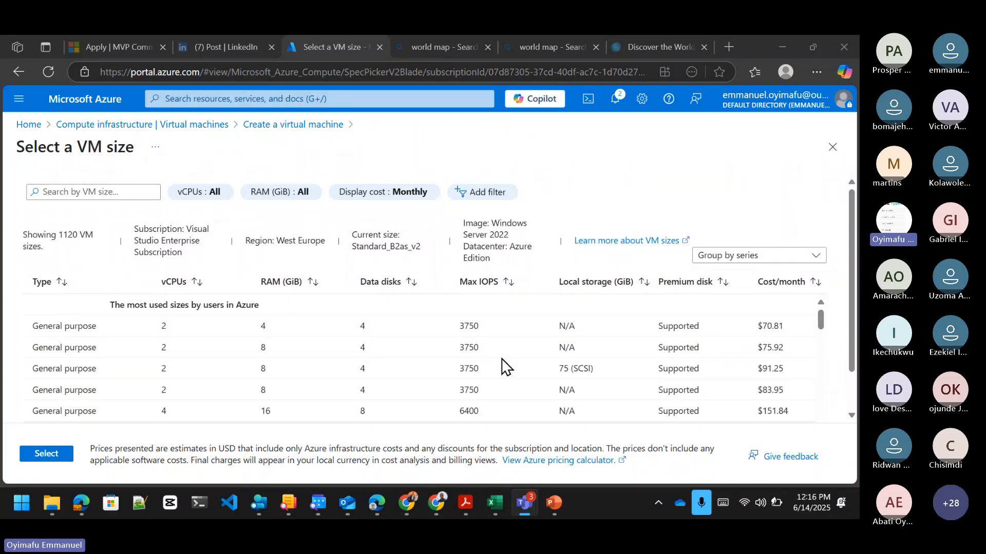
scroll(506, 366, down, 3)
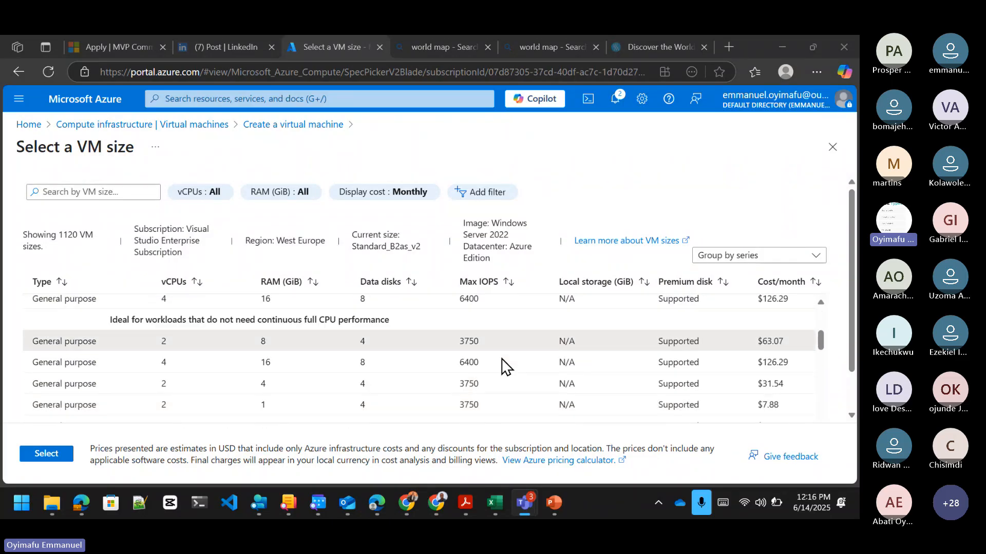
scroll(506, 366, down, 5)
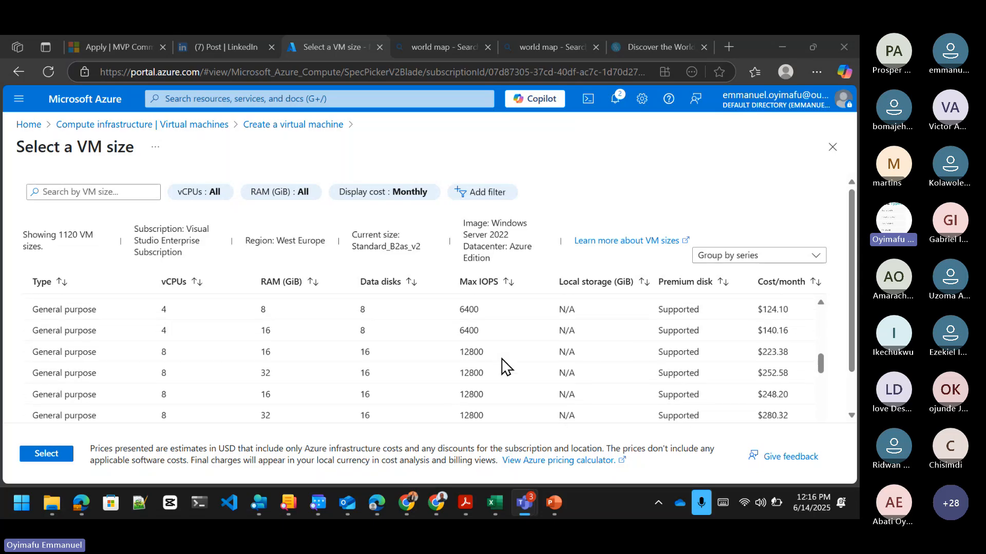
scroll(506, 366, down, 4)
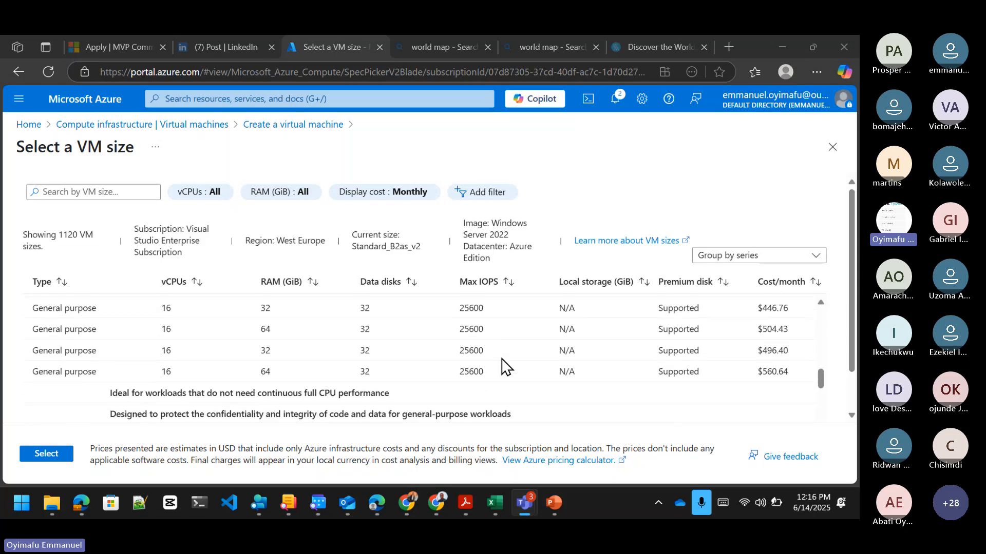
scroll(160, 335, down, 4)
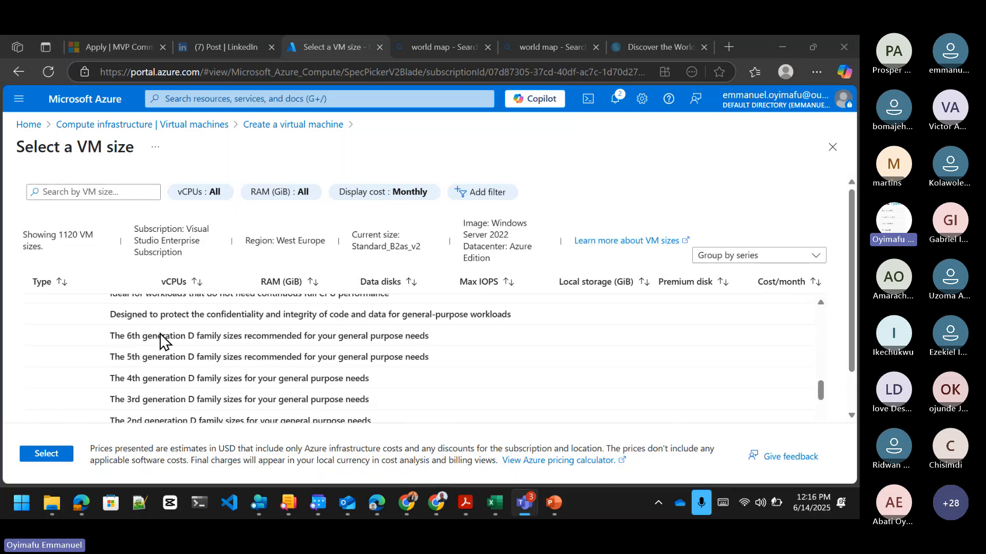
scroll(160, 334, down, 8)
scroll(159, 334, down, 2)
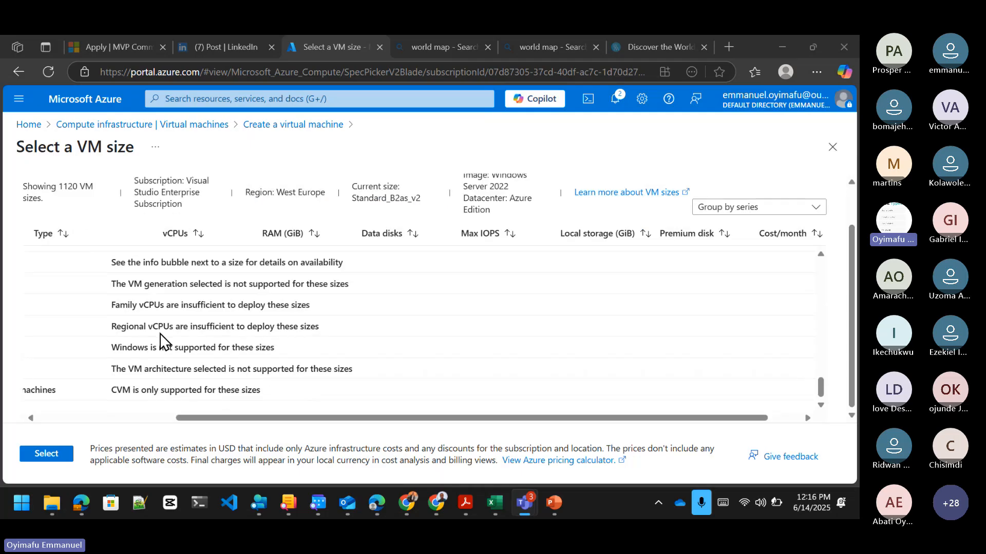
Expand the group of sizes only supported for Confidential virtual machines and look through its DC and EC v5 sizes.
scroll(127, 362, left, 3)
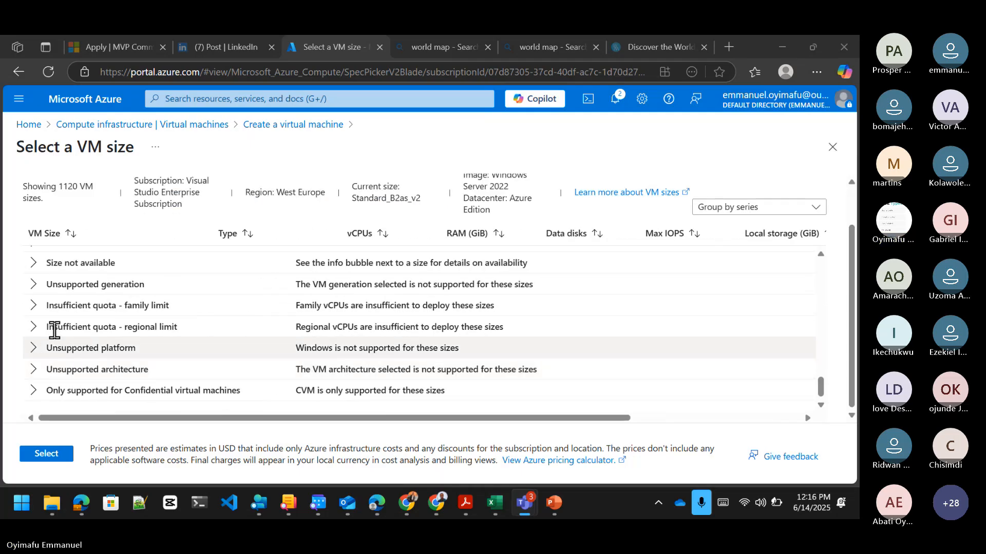
click(39, 392)
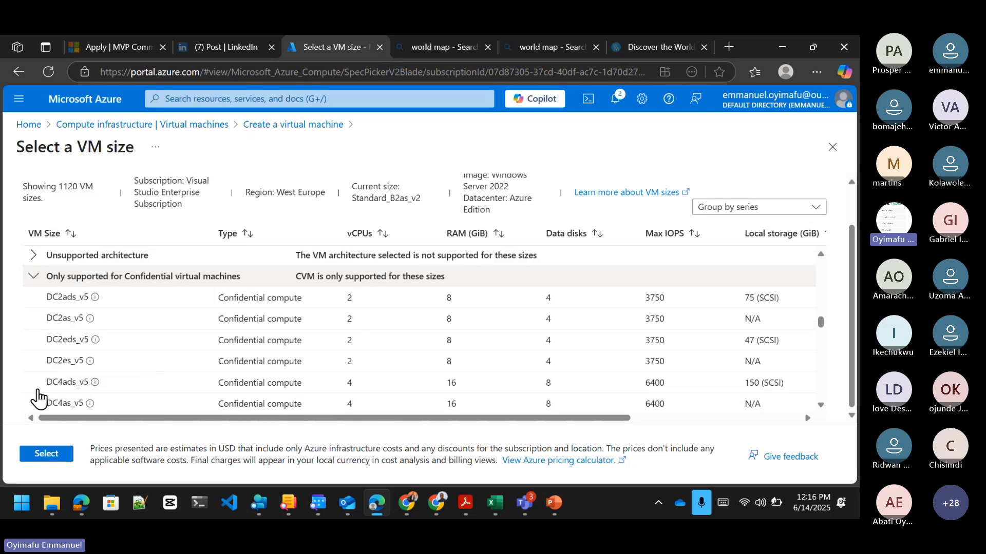
scroll(39, 398, down, 3)
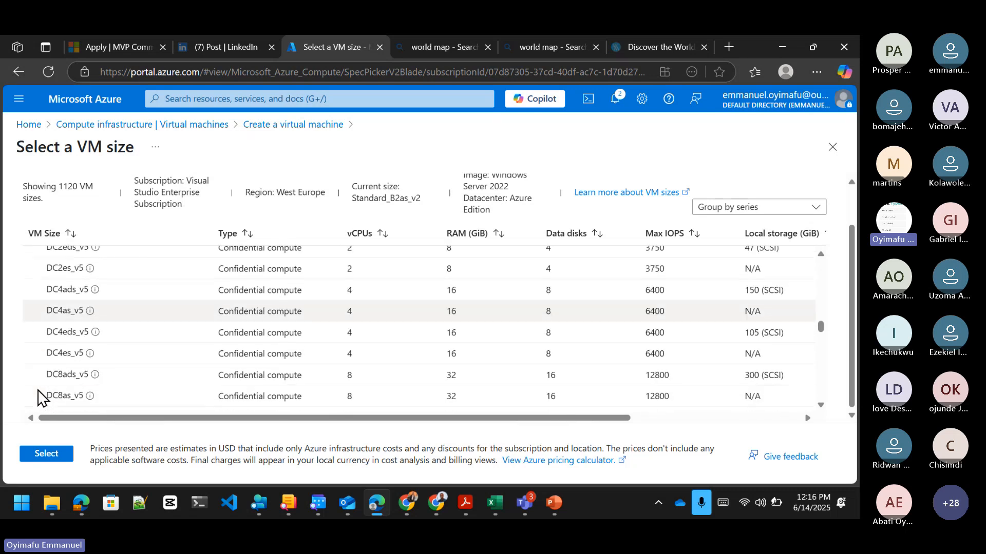
scroll(38, 391, down, 10)
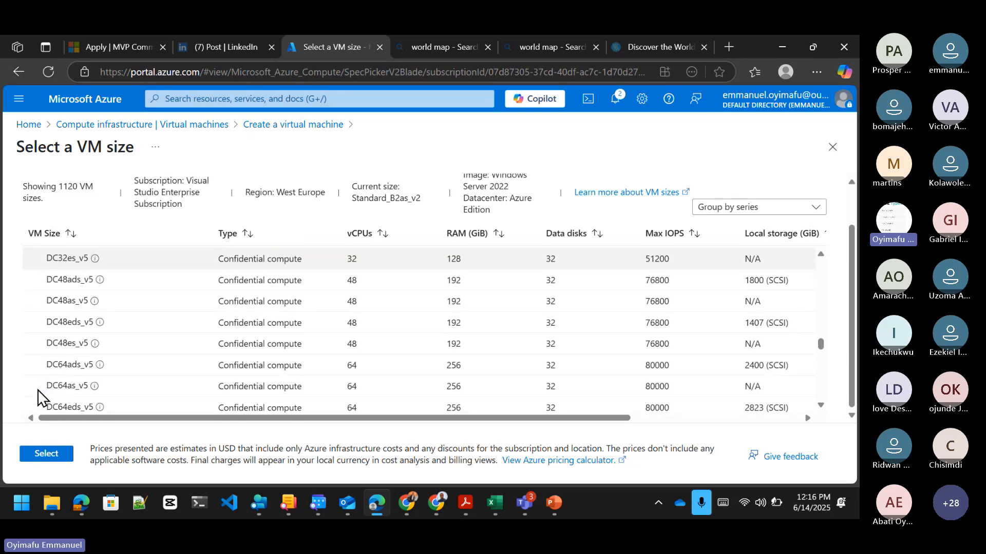
scroll(38, 389, down, 1)
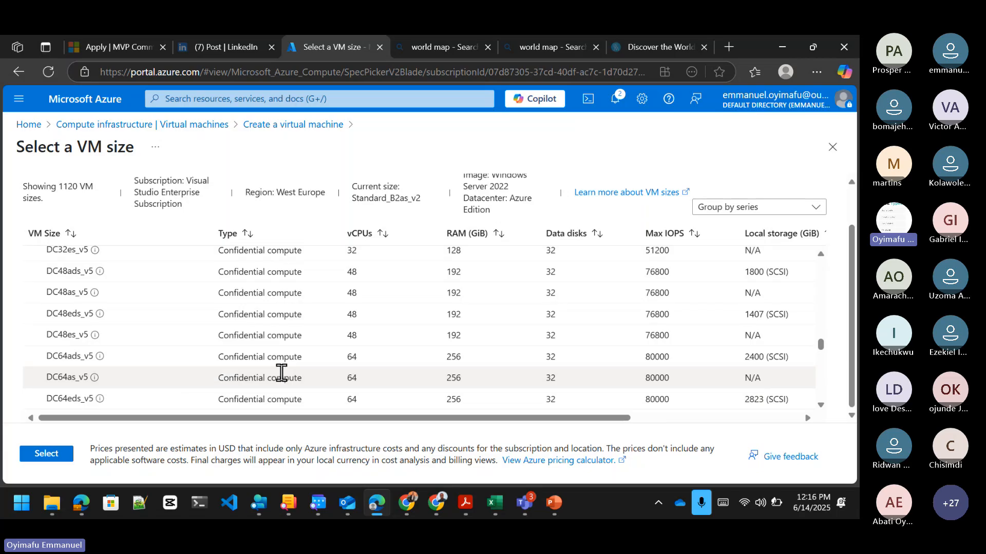
scroll(284, 373, down, 4)
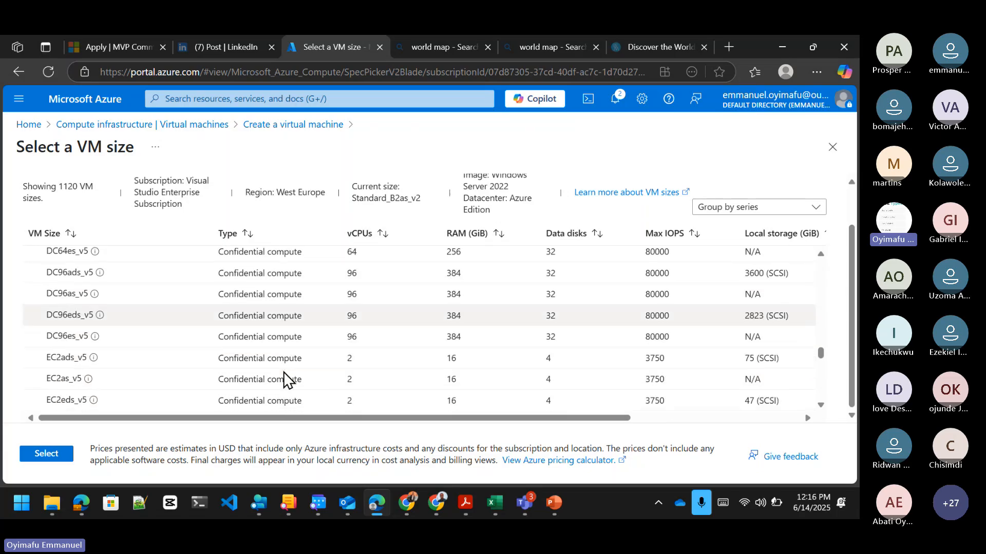
scroll(284, 372, up, 2)
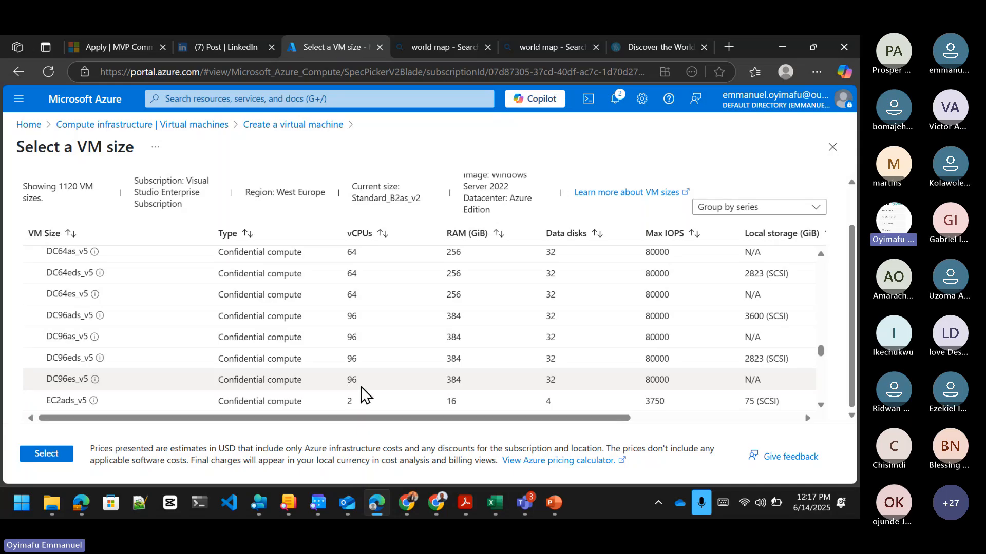
Compare the vCPUs, RAM, max IOPS, local storage and monthly cost of the largest DC-series confidential compute sizes.
scroll(365, 395, right, 5)
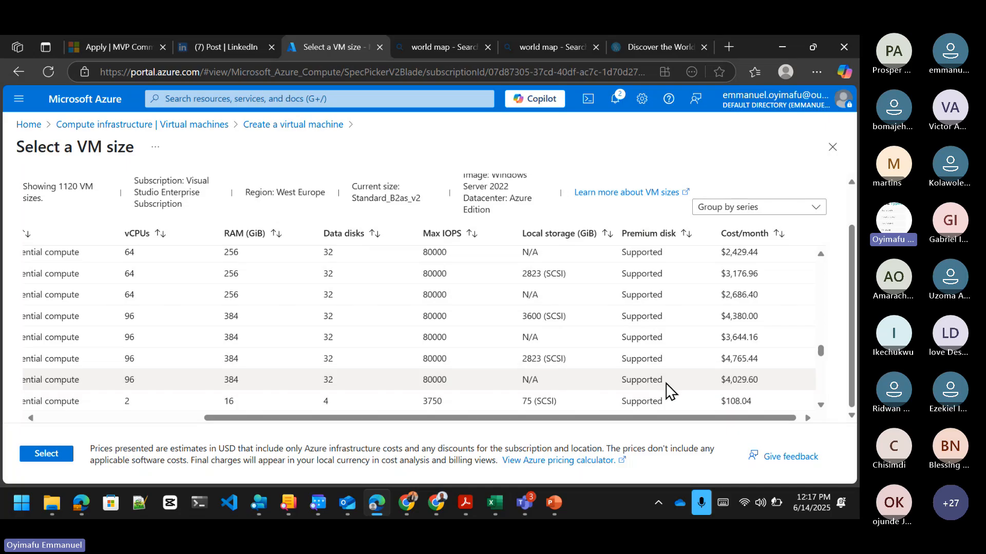
scroll(669, 391, left, 3)
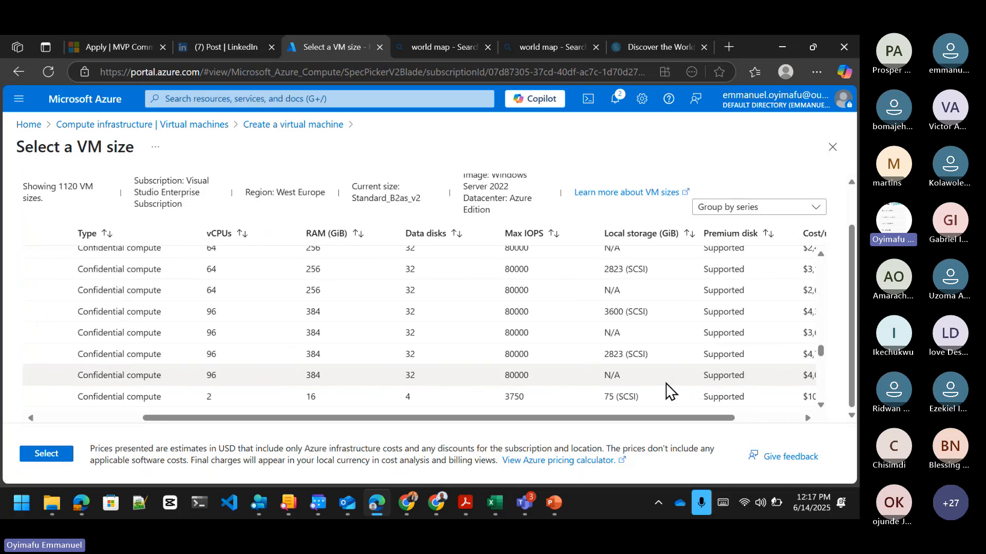
scroll(669, 391, left, 3)
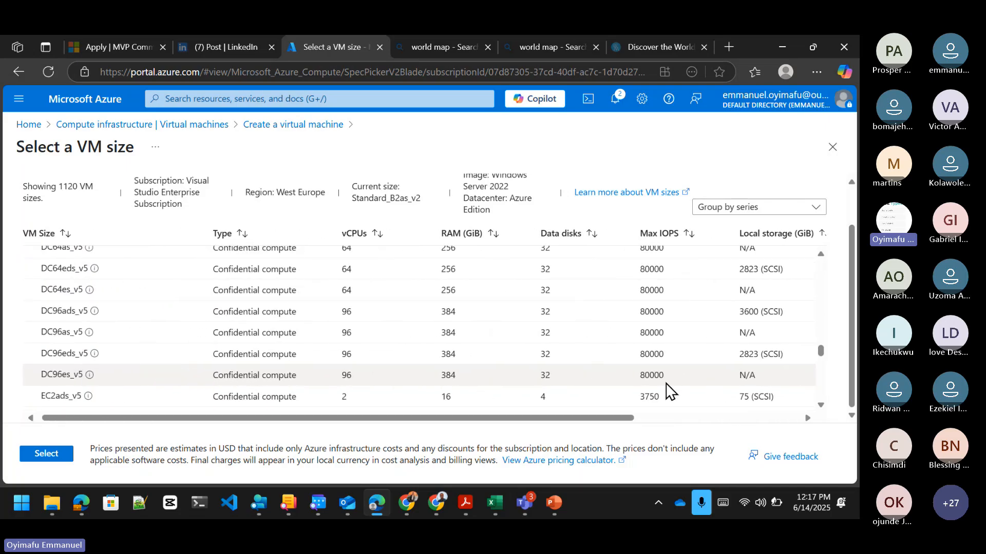
scroll(669, 391, right, 5)
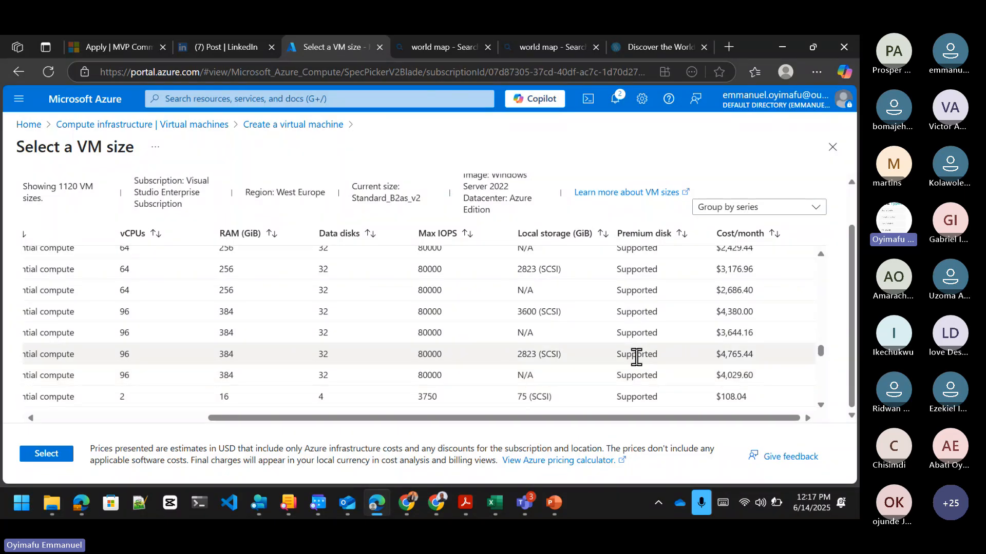
scroll(578, 393, left, 5)
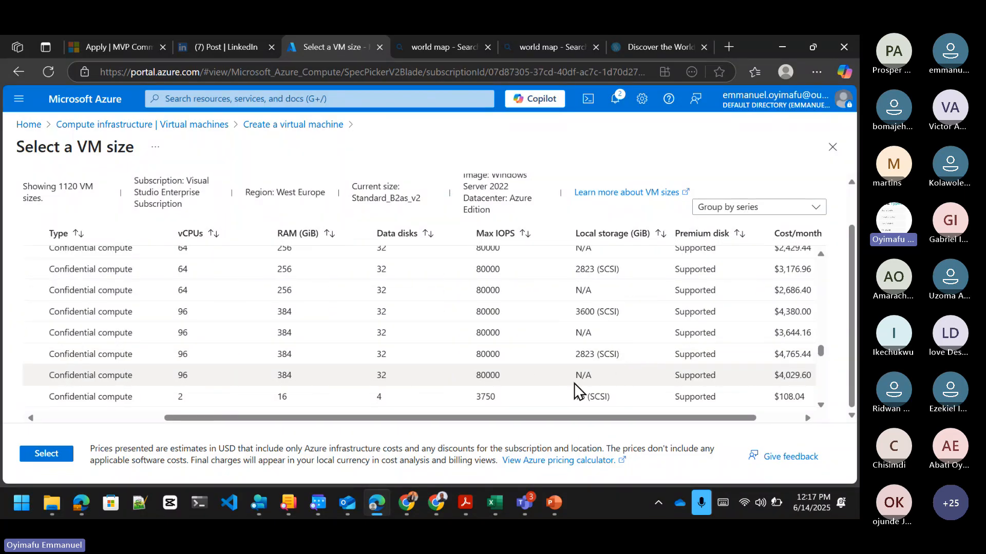
scroll(578, 393, left, 1)
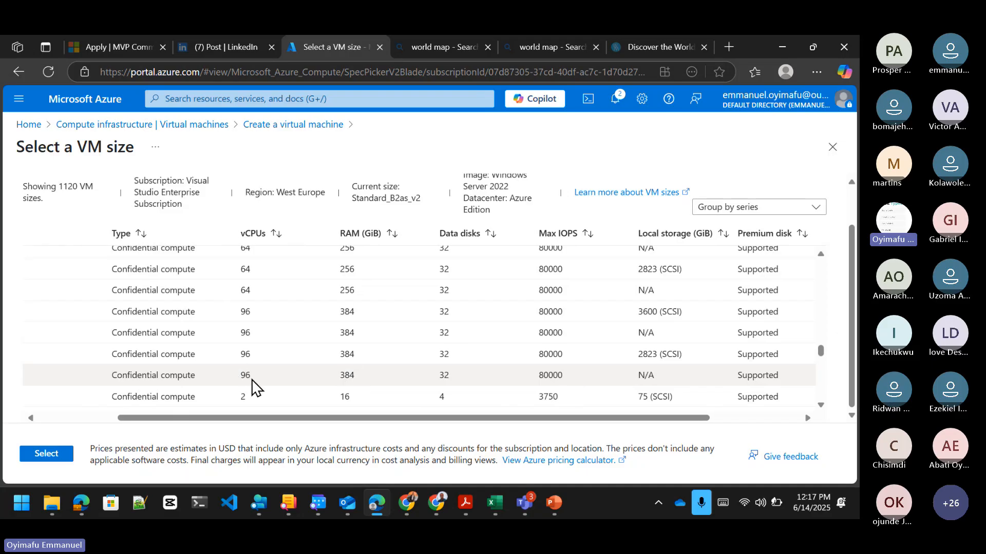
scroll(252, 380, left, 5)
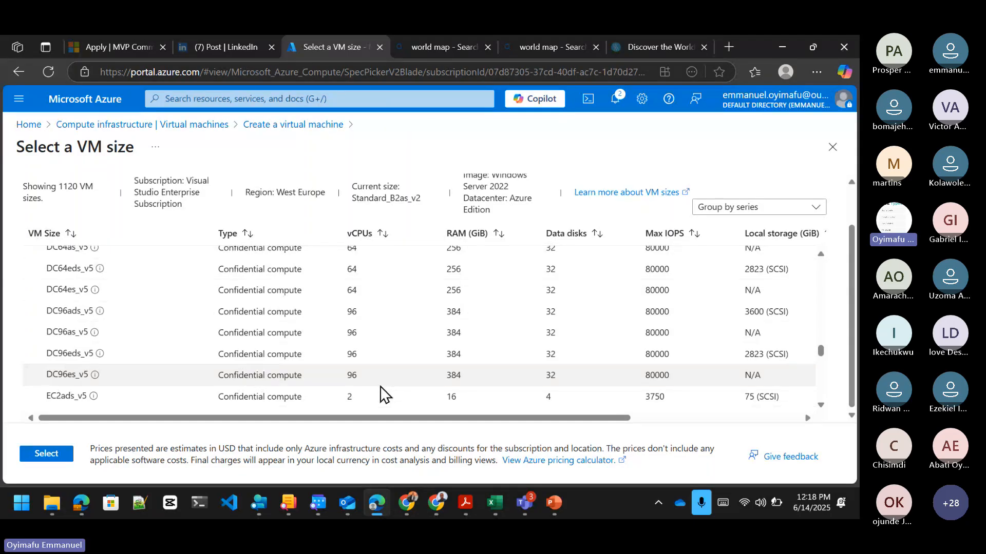
Choose D2as_v5 from the sizes most used by Azure users, check its monthly cost and apply it to the virtual machine.
scroll(481, 335, up, 10)
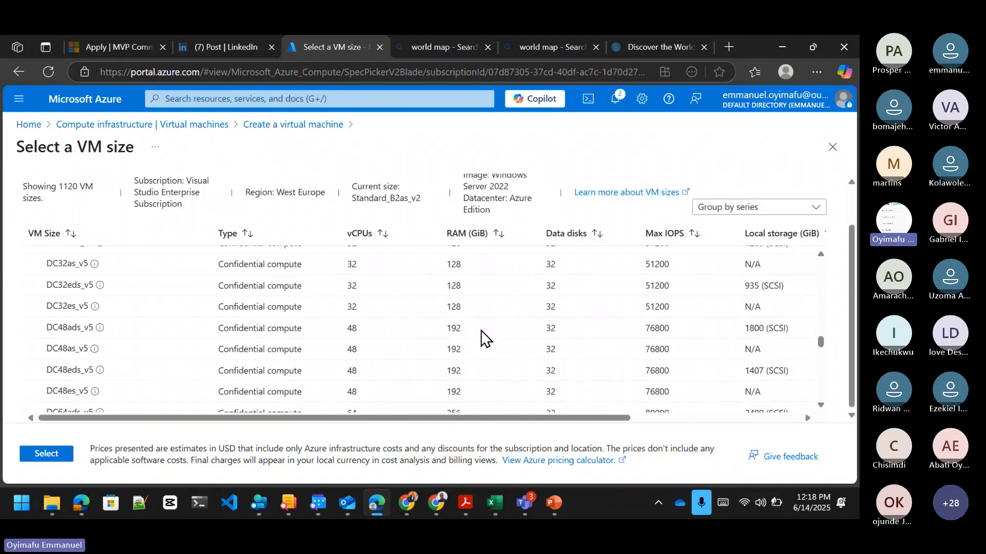
scroll(481, 335, up, 10)
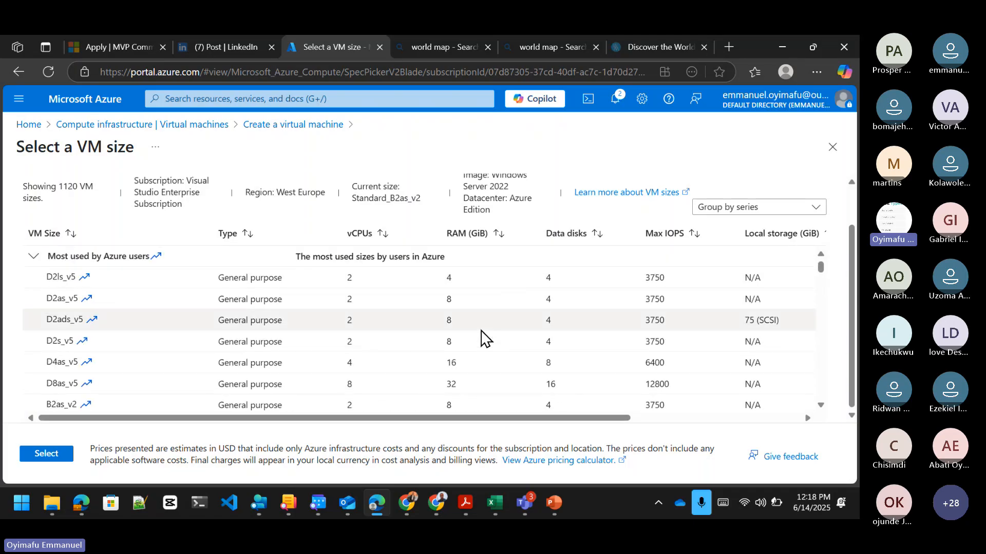
scroll(482, 335, up, 2)
scroll(481, 330, right, 5)
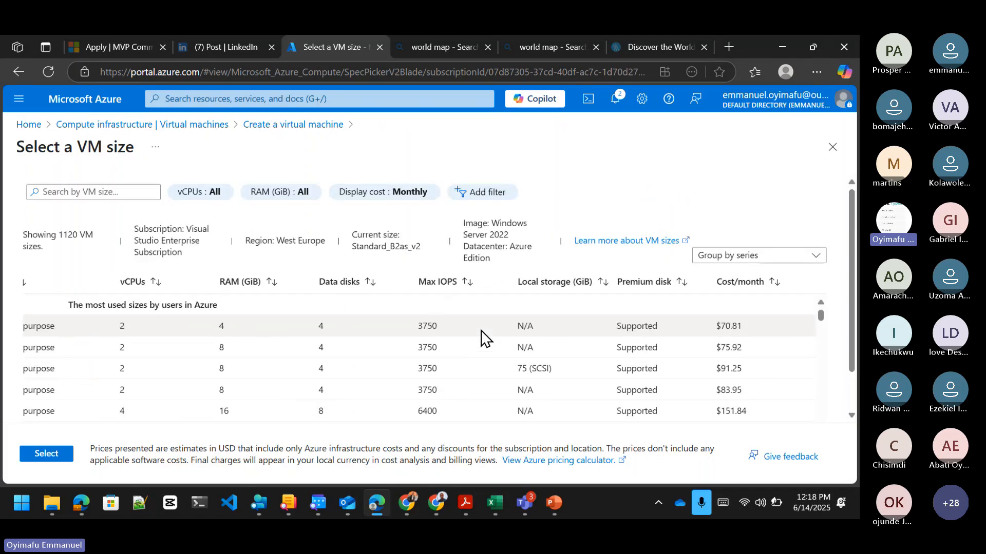
scroll(481, 330, left, 5)
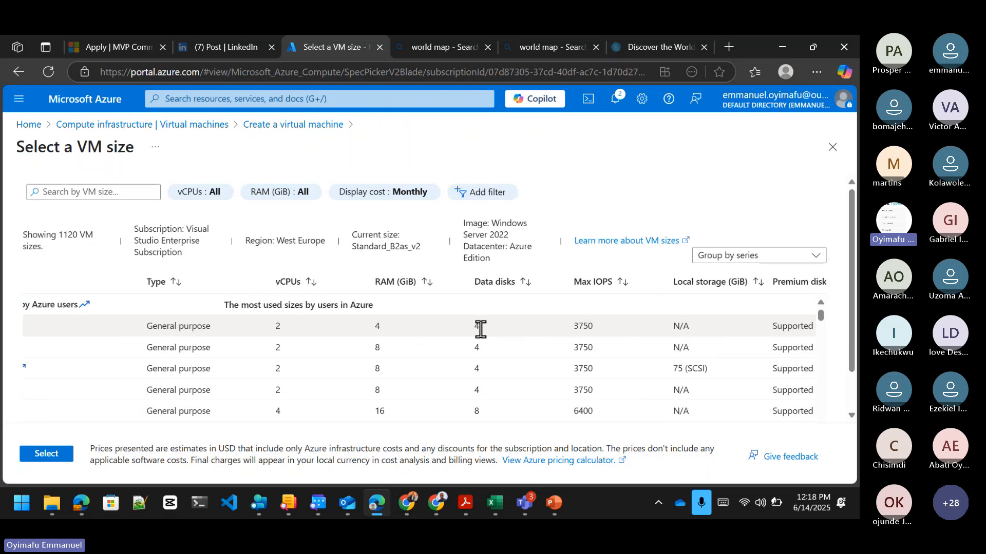
click(290, 357)
scroll(290, 354, right, 5)
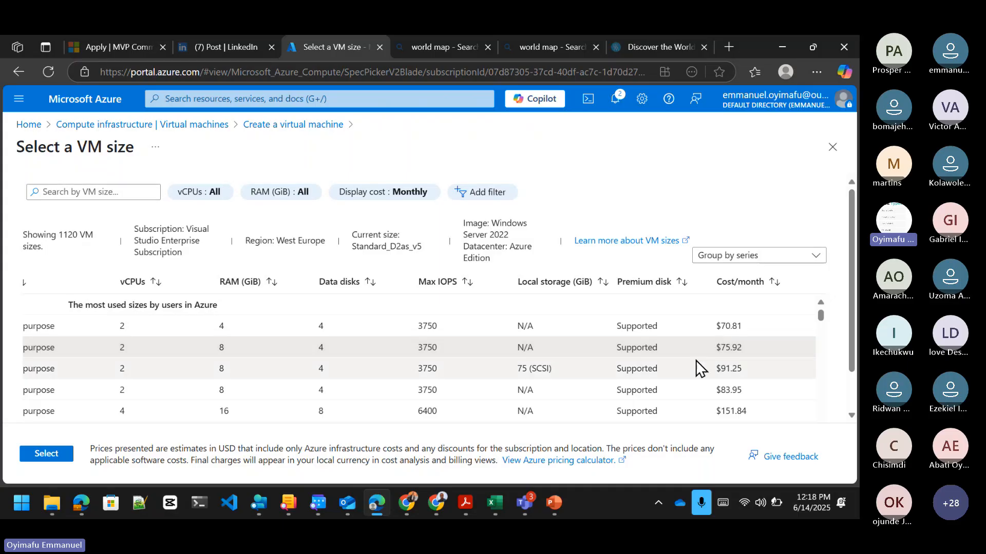
scroll(587, 359, left, 1)
scroll(587, 359, right, 1)
scroll(587, 360, down, 1)
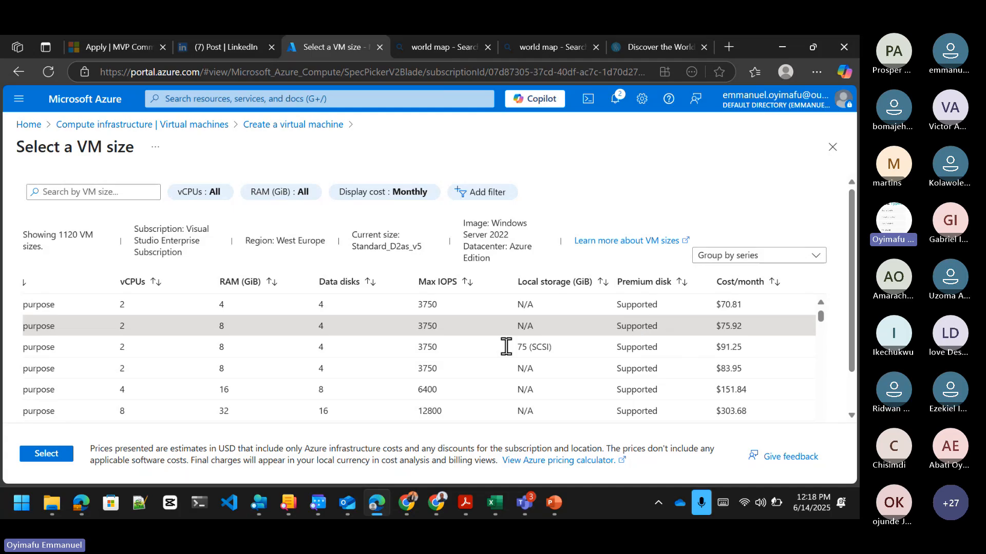
click(57, 453)
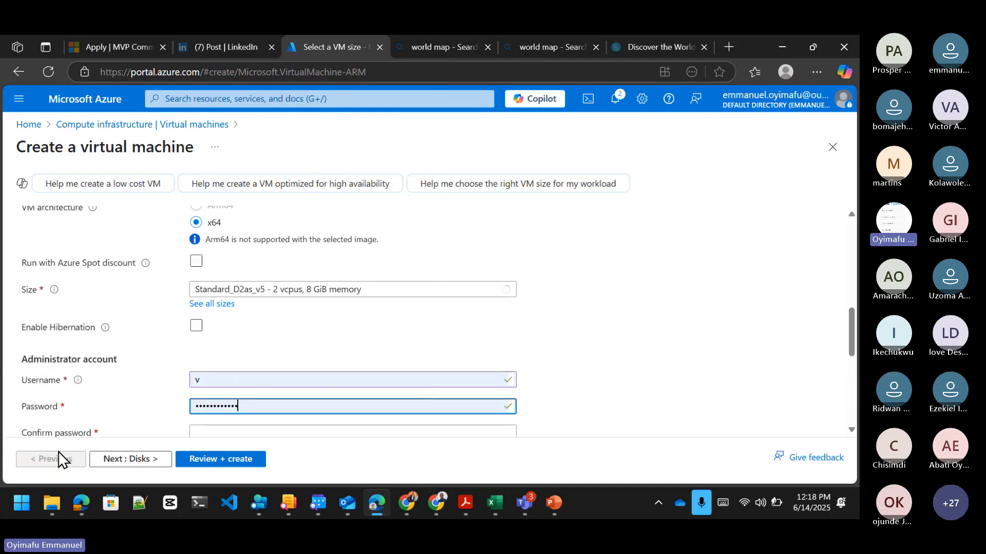
click(498, 352)
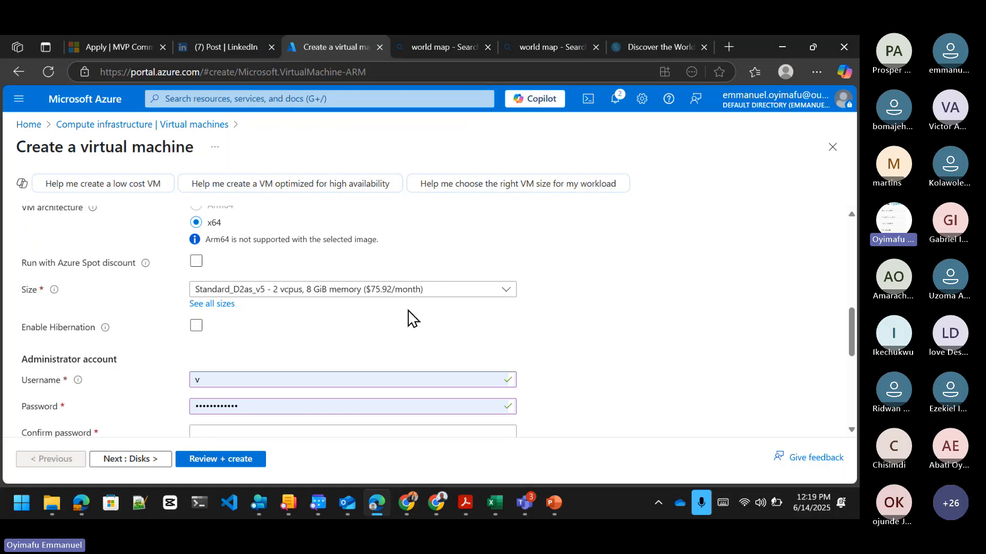
Replace the prefilled administrator account username with the administrator's own service account name.
scroll(410, 318, down, 3)
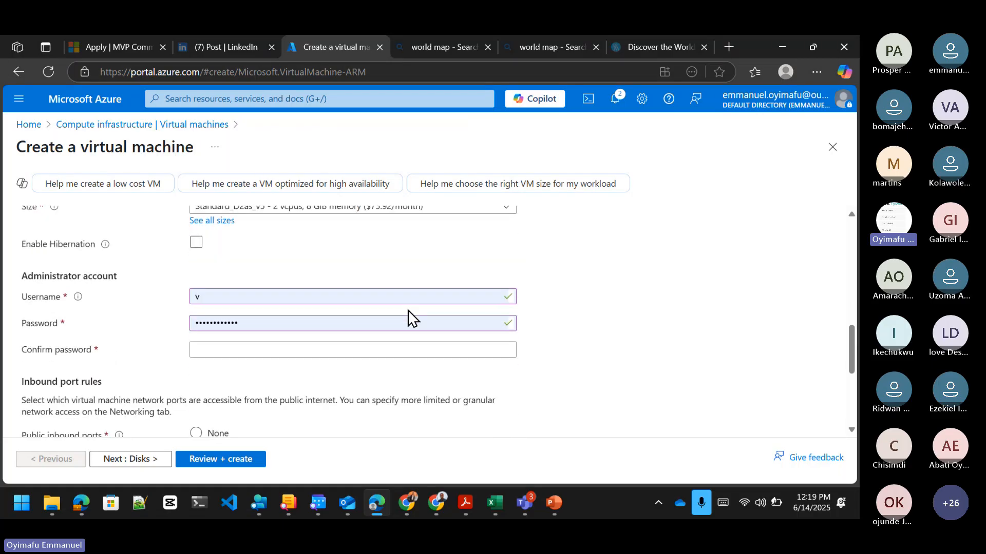
scroll(246, 286, up, 5)
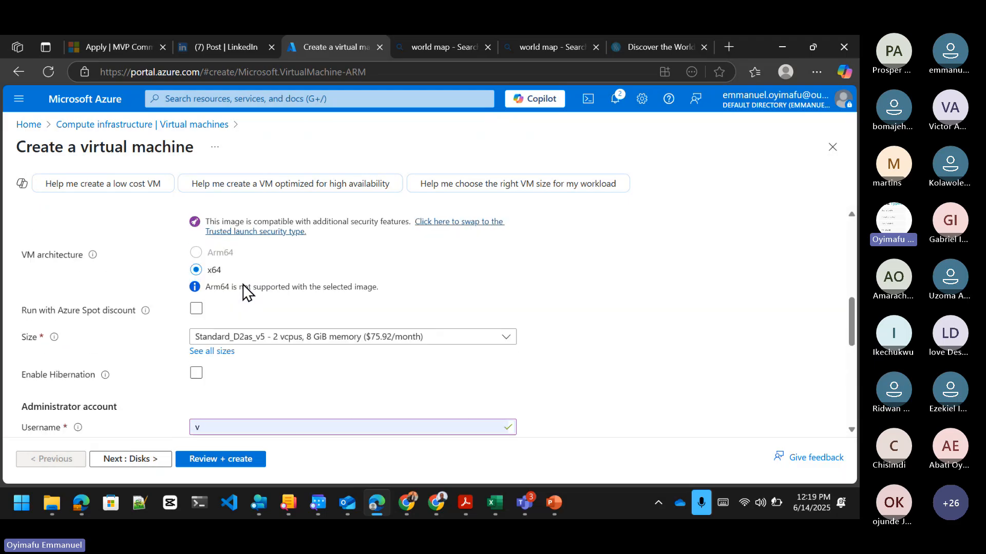
scroll(247, 293, up, 10)
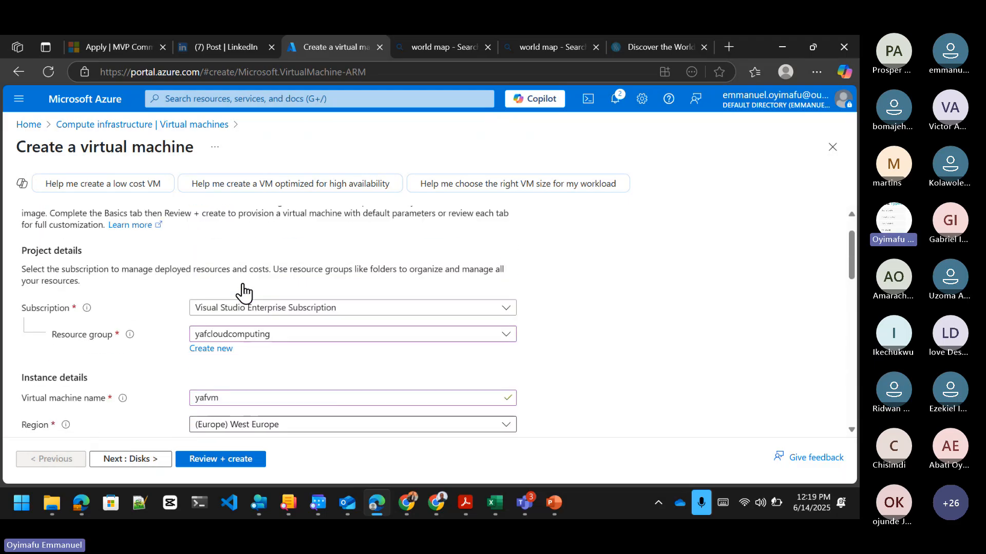
scroll(244, 286, down, 12)
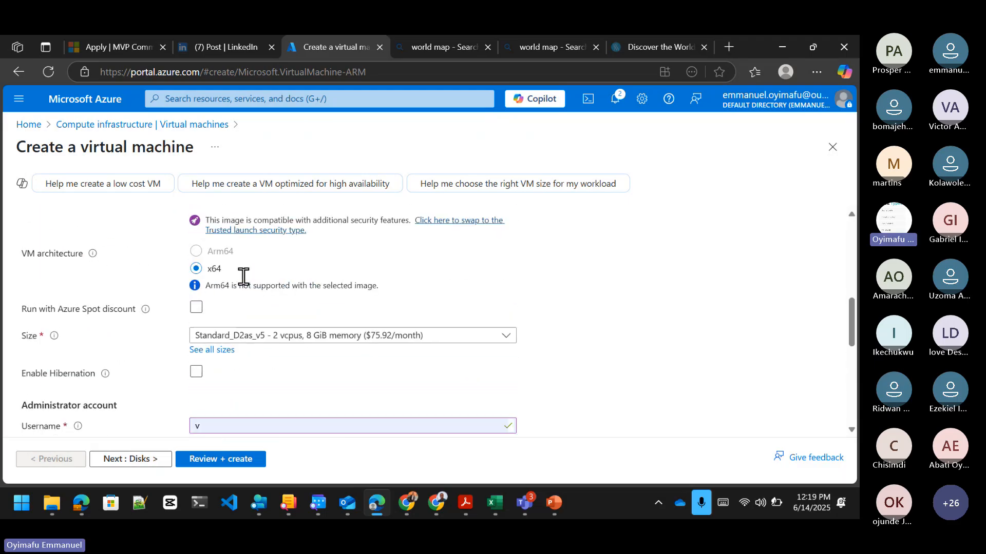
click(226, 336)
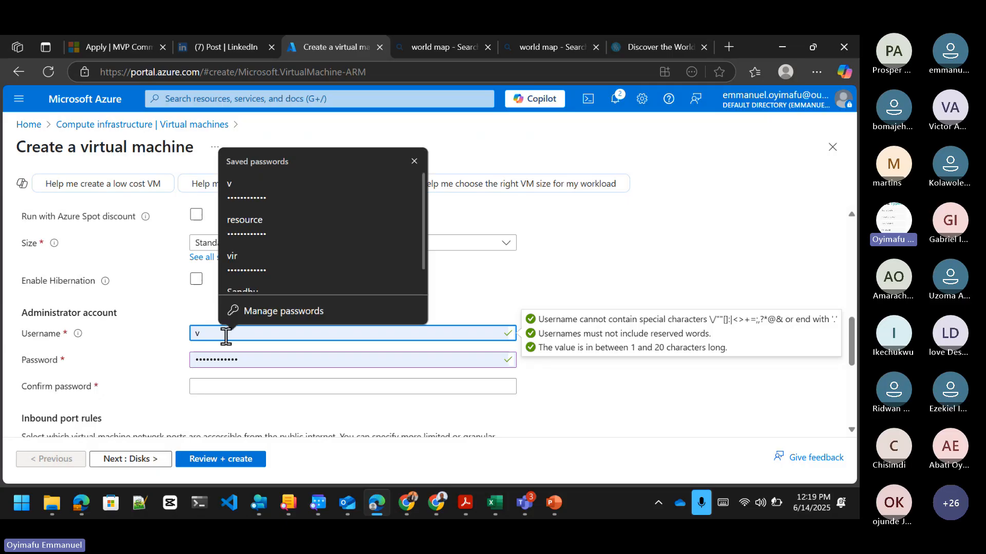
key(BackSpace)
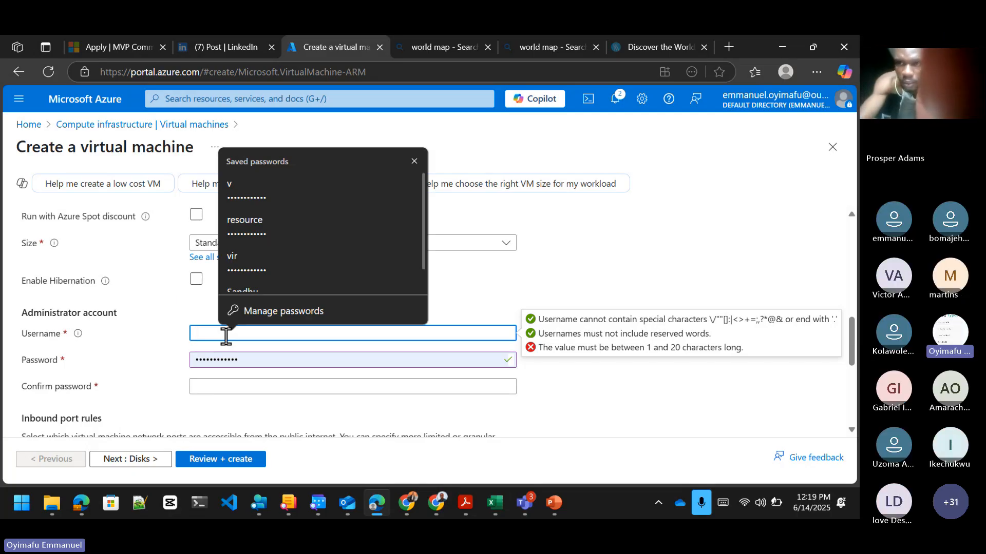
text(oyima)
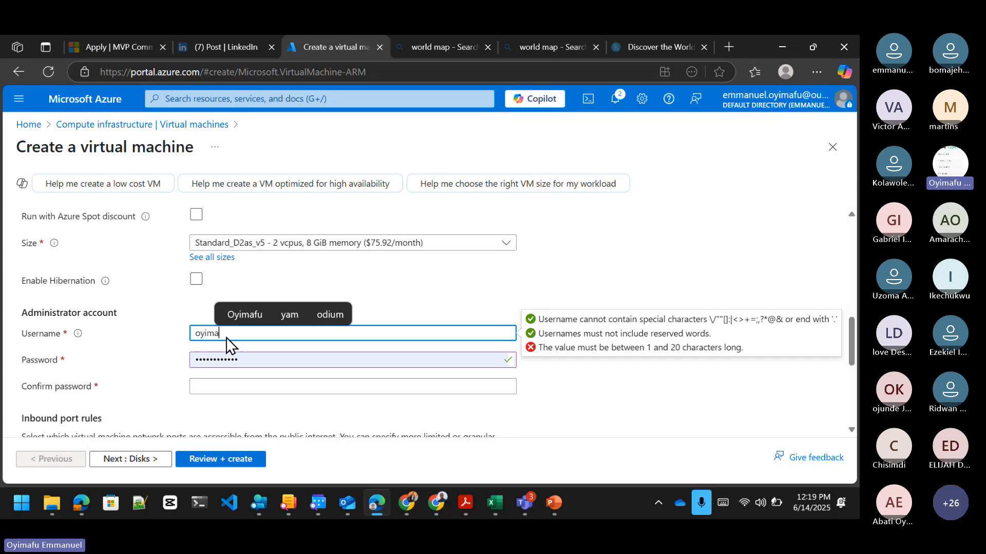
text(fusvc)
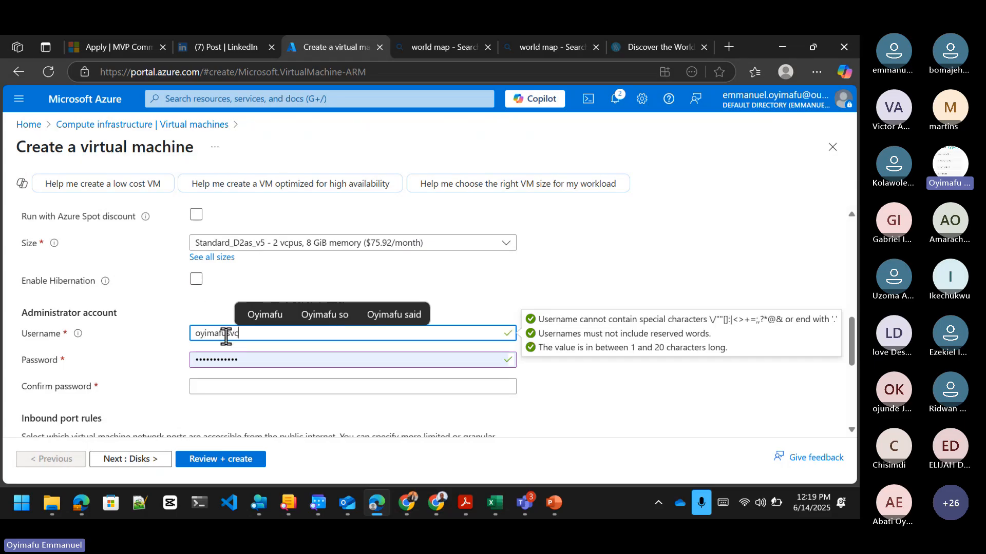
Replace the prefilled administrator account password with a new account password.
click(269, 359)
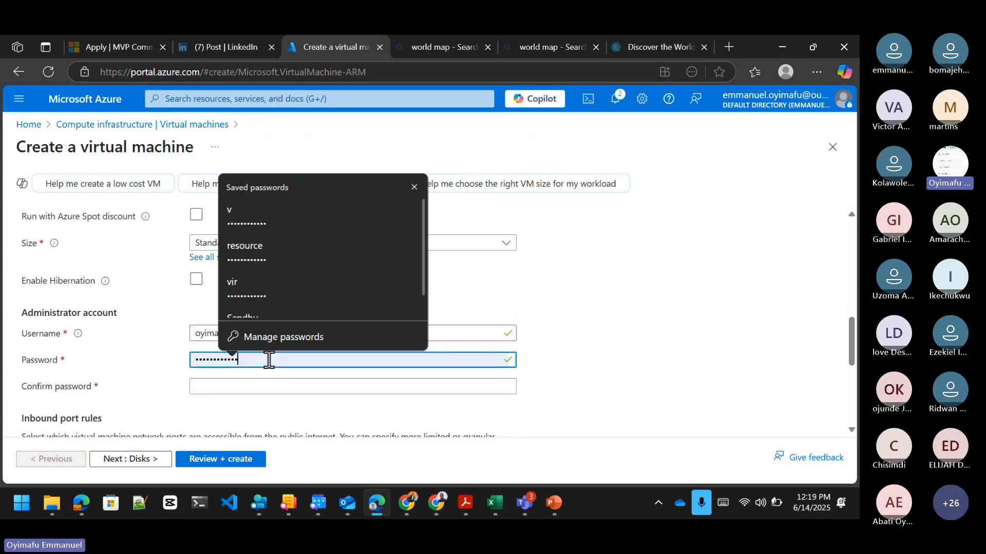
key(BackSpace)
key(BackSpace)
key(BackSpace)
key(BackSpace)
key(BackSpace)
key(BackSpace)
key(BackSpace)
key(BackSpace)
key(BackSpace)
key(BackSpace)
key(BackSpace)
key(BackSpace)
text(•••••)
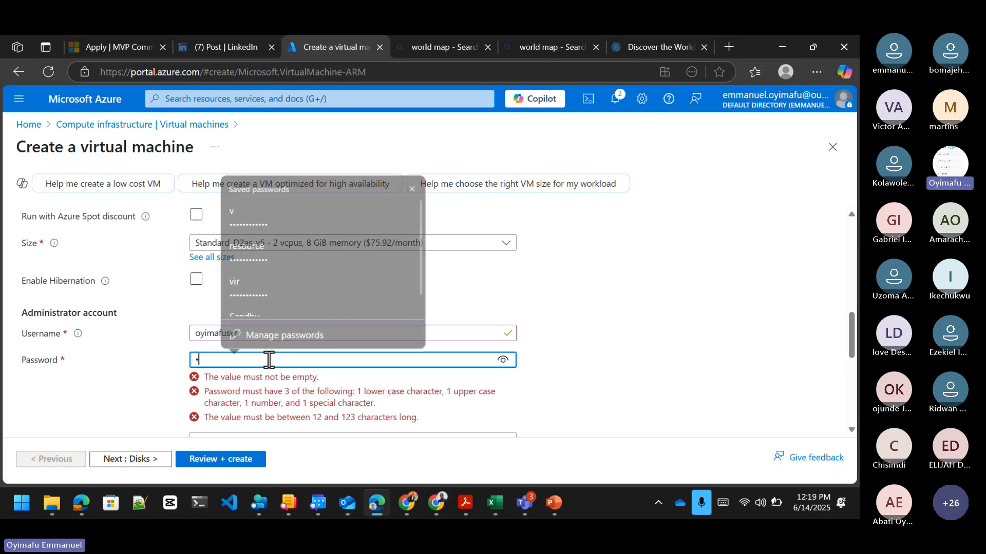
text(•••••••)
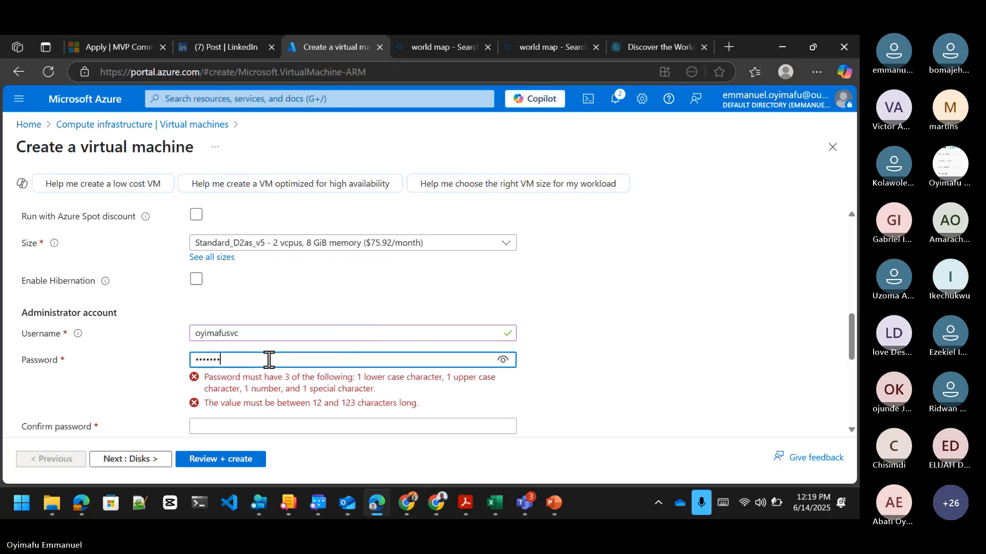
text(•)
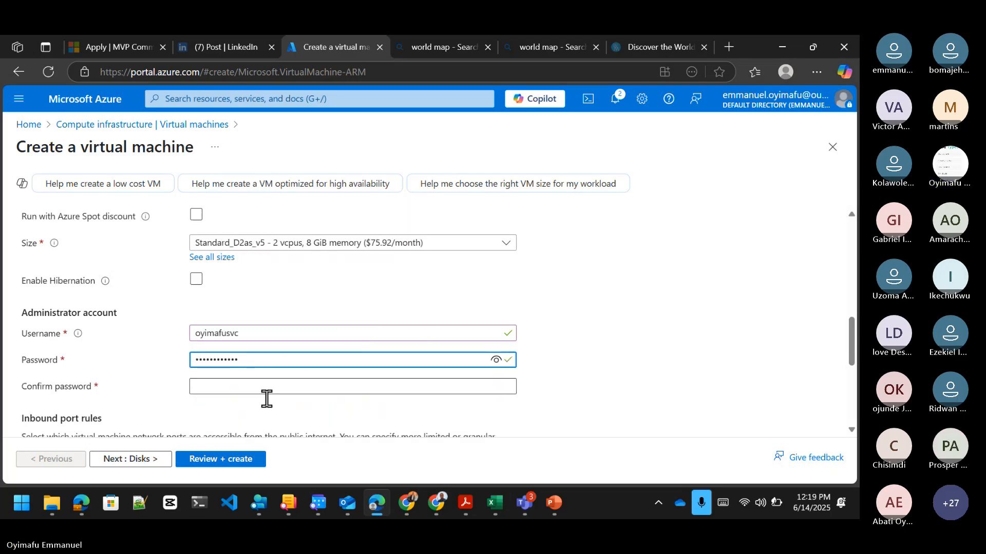
Enter the same administrator account password in the confirmation field.
click(262, 387)
text(•••••••)
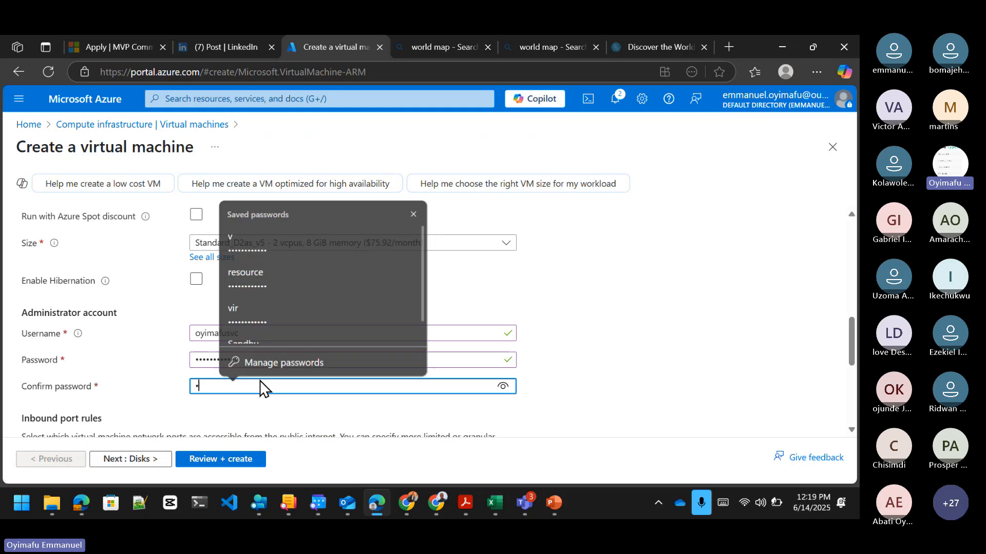
text(•••)
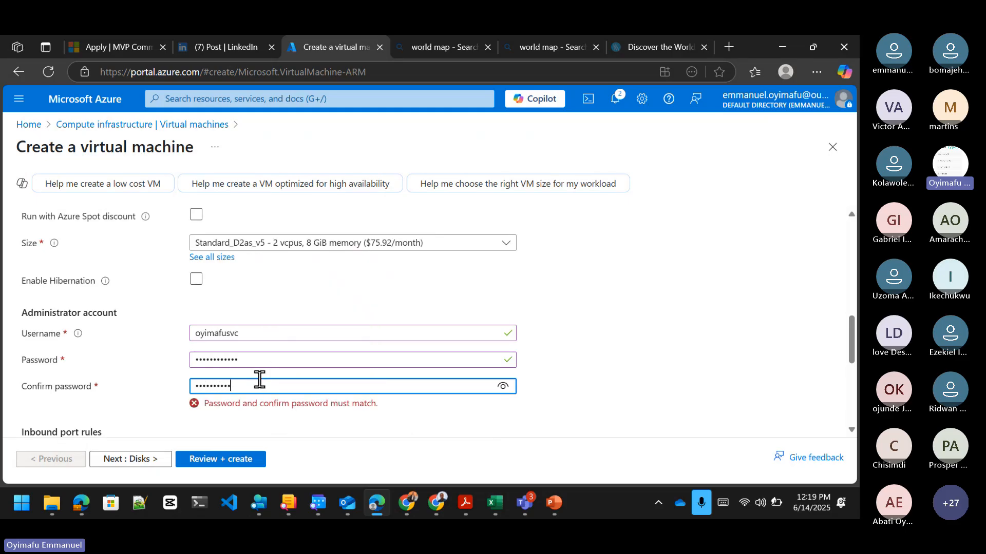
text(••)
Allow HTTPS (443) and HTTP (80) as public inbound ports in addition to RDP (3389).
scroll(585, 370, down, 3)
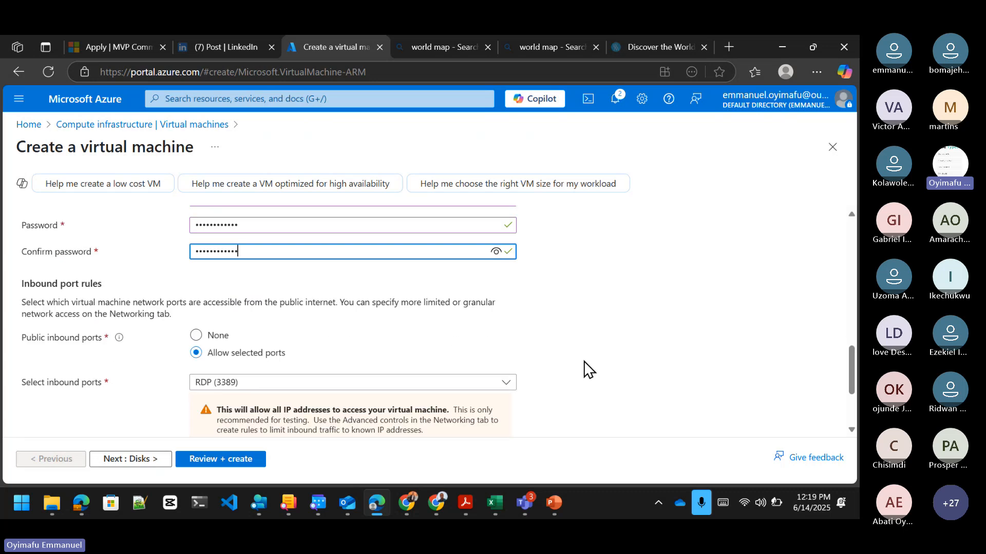
scroll(586, 370, down, 2)
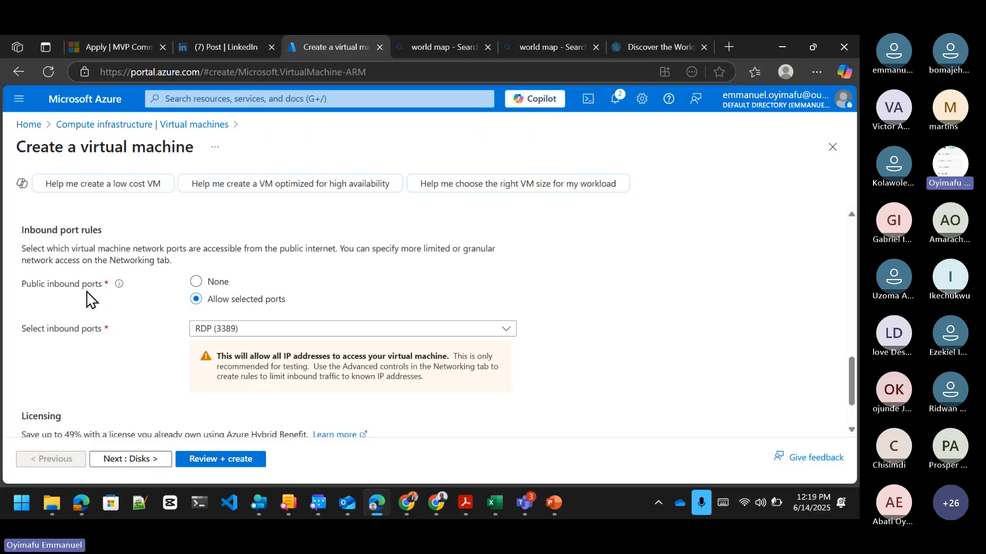
click(226, 332)
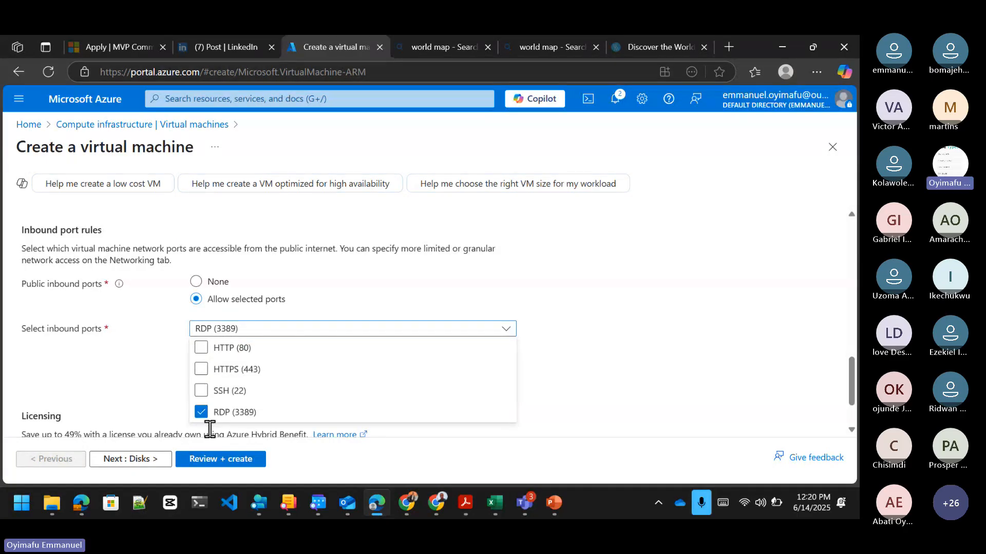
click(202, 370)
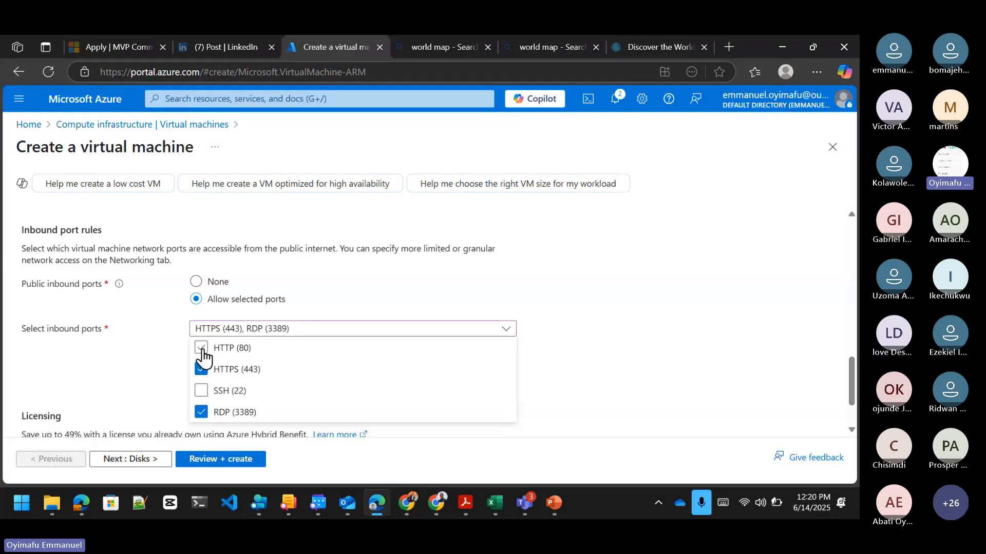
click(202, 349)
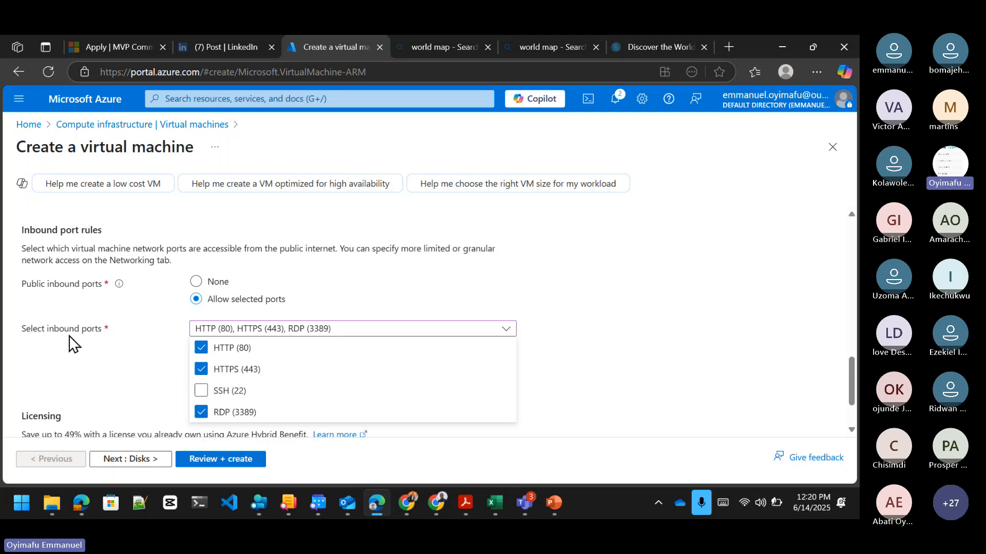
click(138, 398)
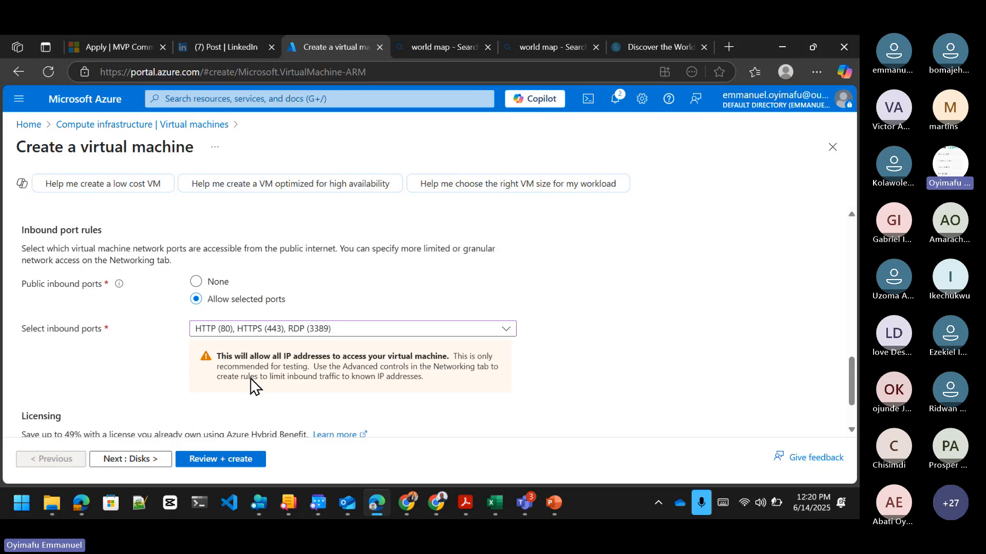
Try the option to use an existing Windows Server license and clear it again.
scroll(251, 379, down, 1)
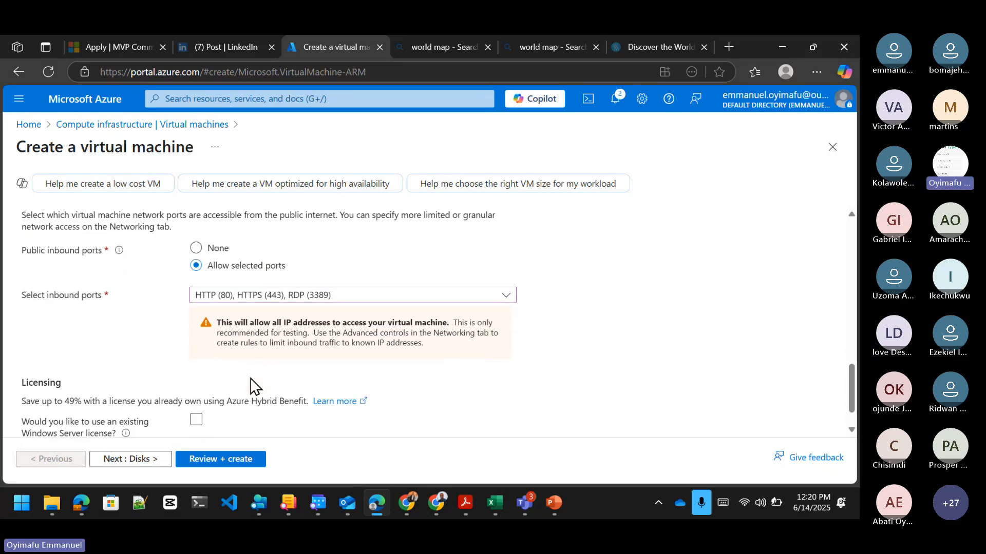
scroll(252, 386, down, 1)
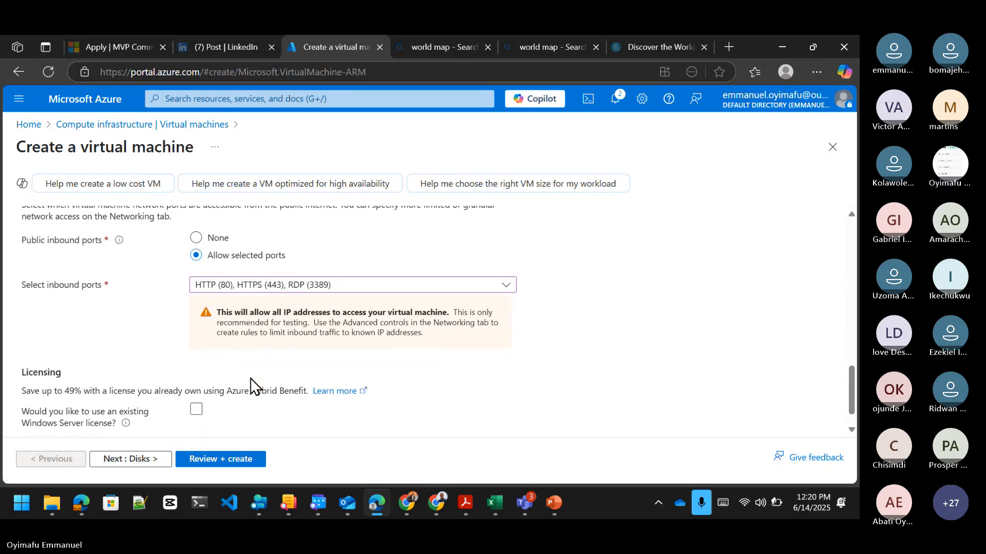
scroll(251, 386, down, 1)
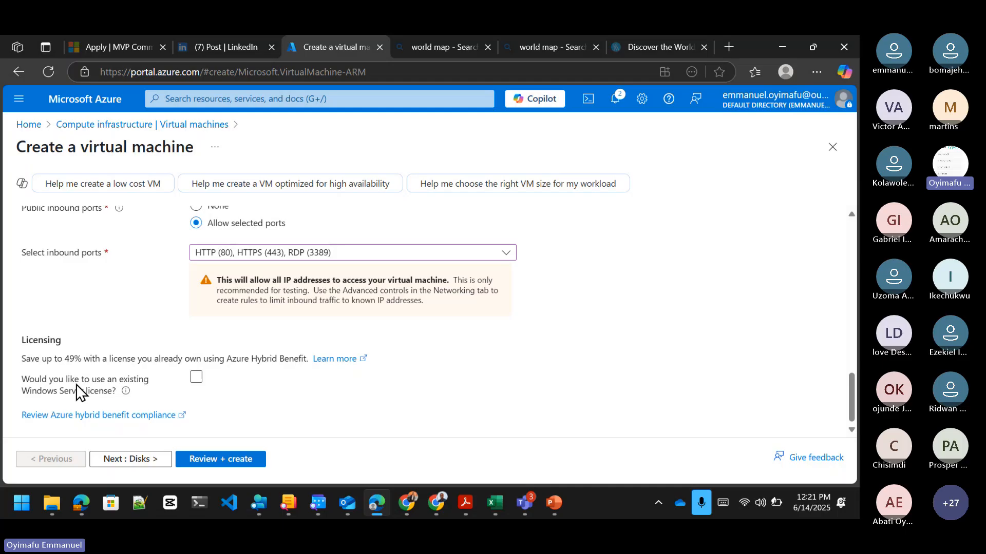
click(196, 379)
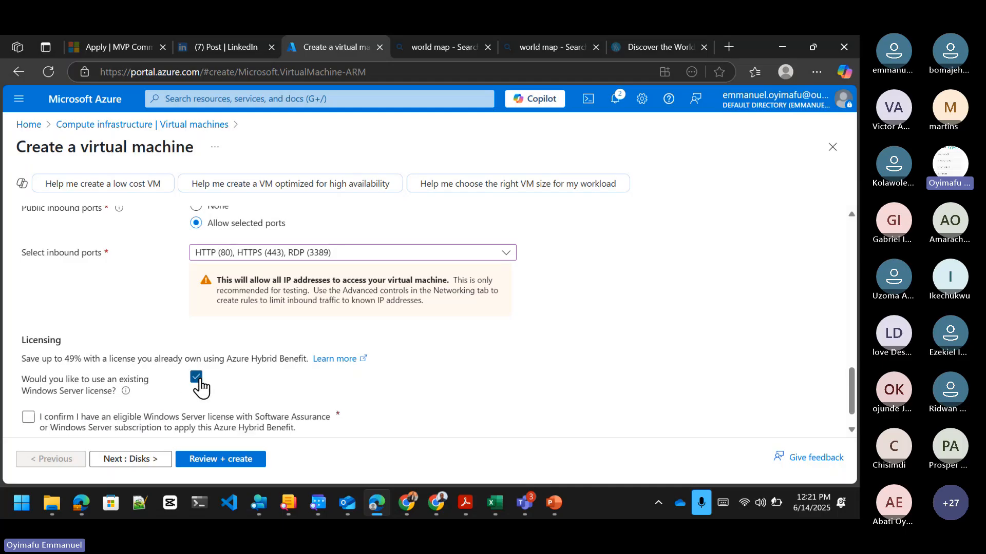
scroll(236, 382, down, 1)
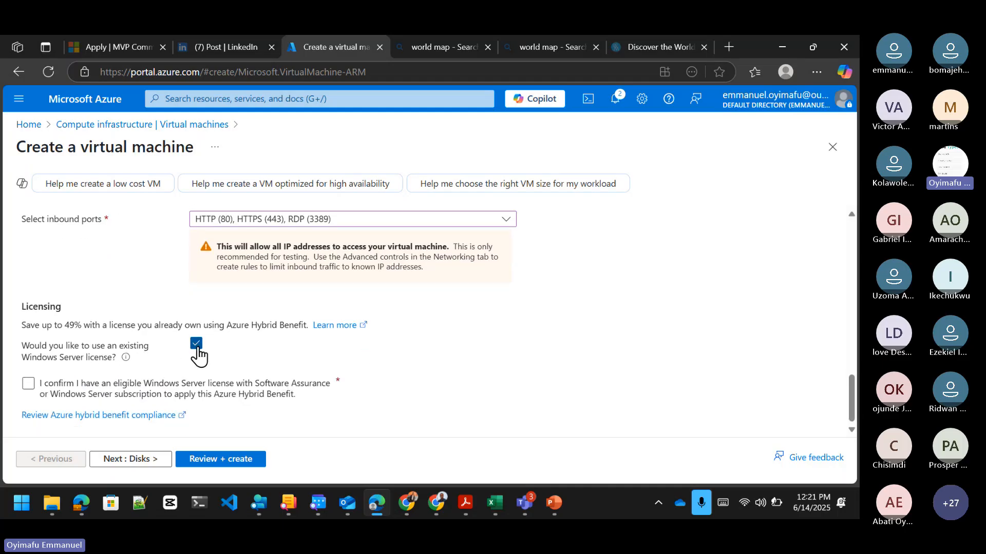
click(197, 345)
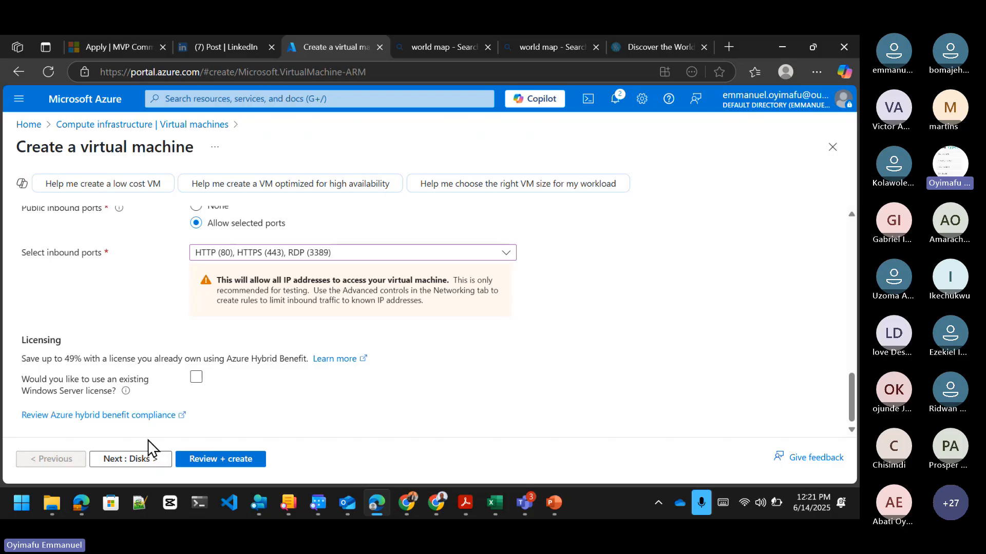
Continue to the virtual machine's disk settings and dismiss the browser's offer to save the account password.
click(127, 457)
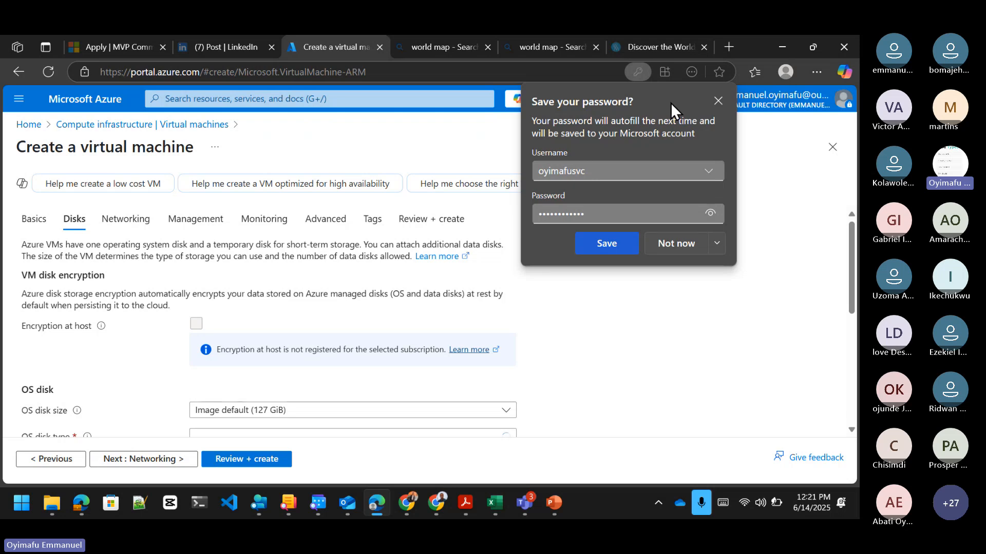
click(717, 100)
scroll(297, 311, down, 3)
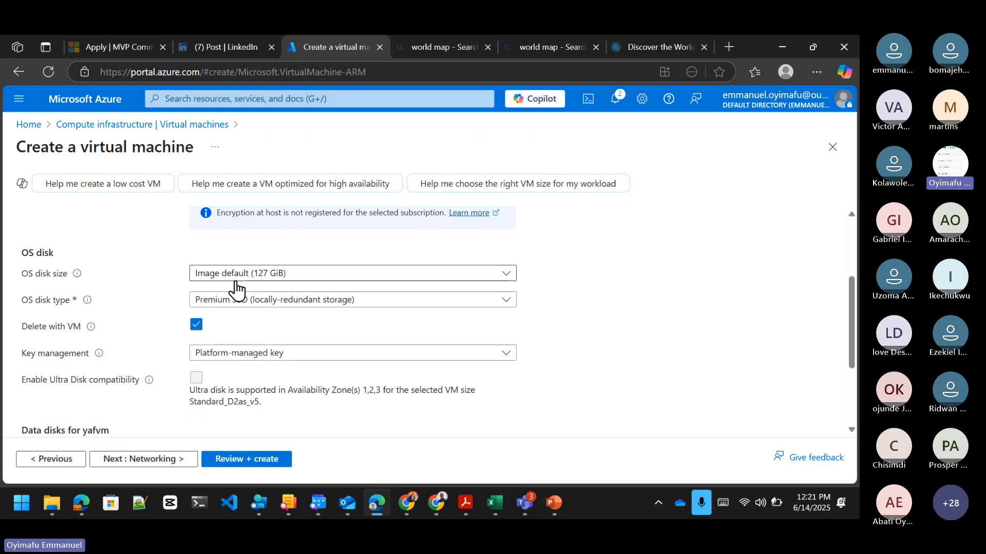
Look through the OS disk type and size choices and select Image default (127 GiB) as the OS disk size.
click(290, 309)
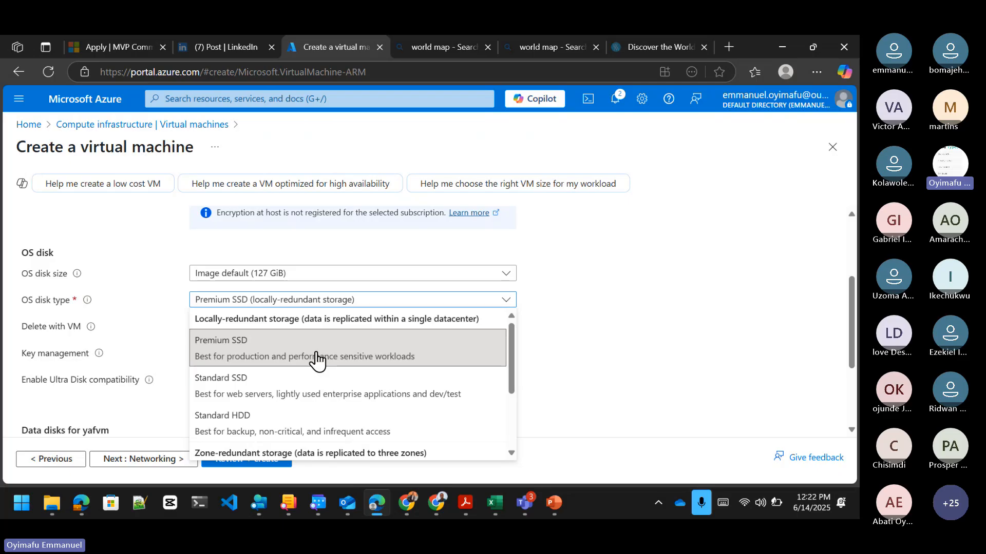
click(374, 281)
click(375, 279)
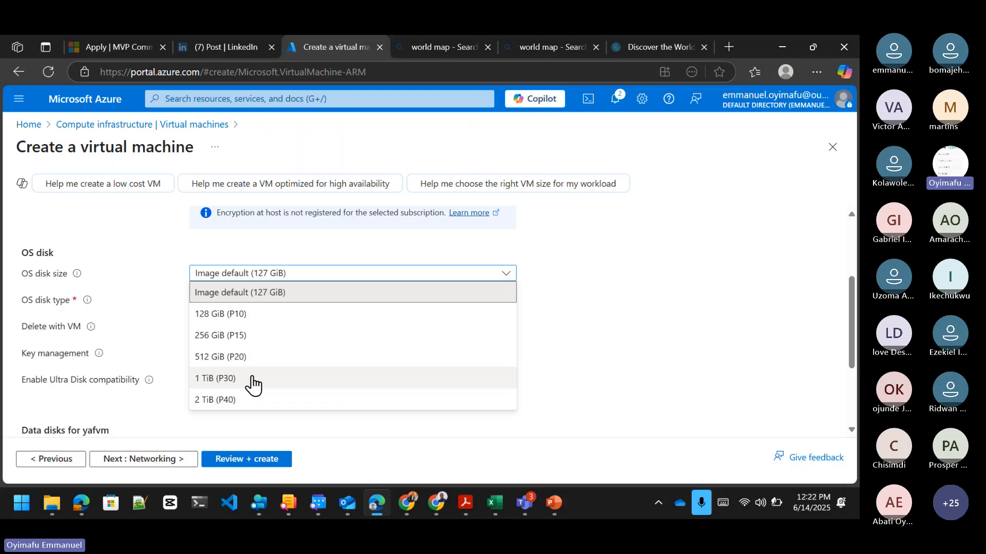
click(282, 291)
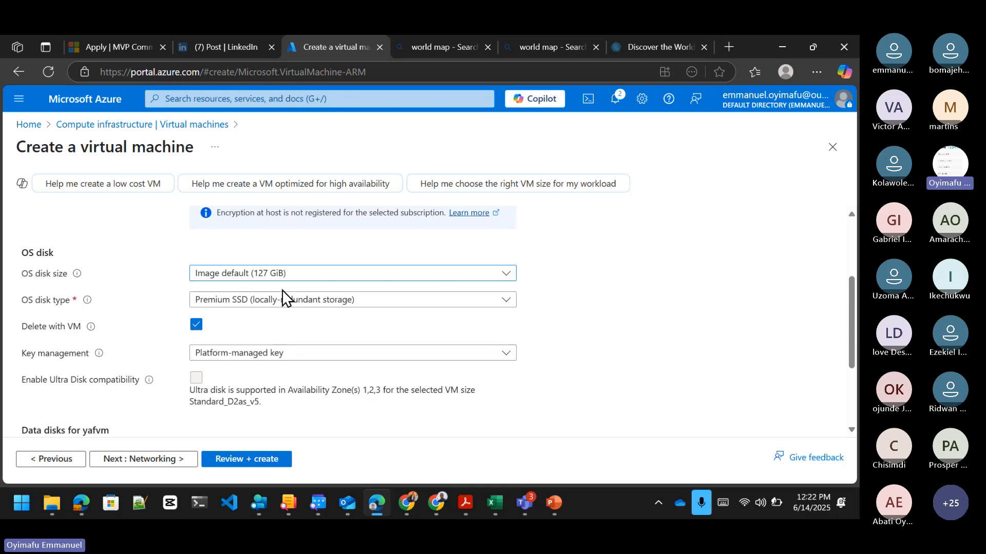
Set the OS disk type to locally-redundant Standard HDD and compare it with the other disk types.
click(261, 303)
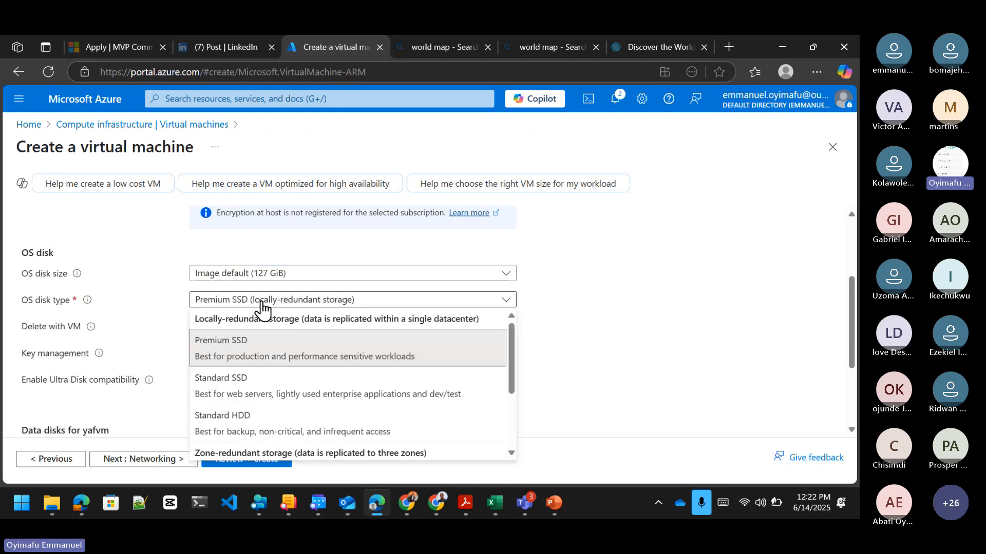
click(247, 422)
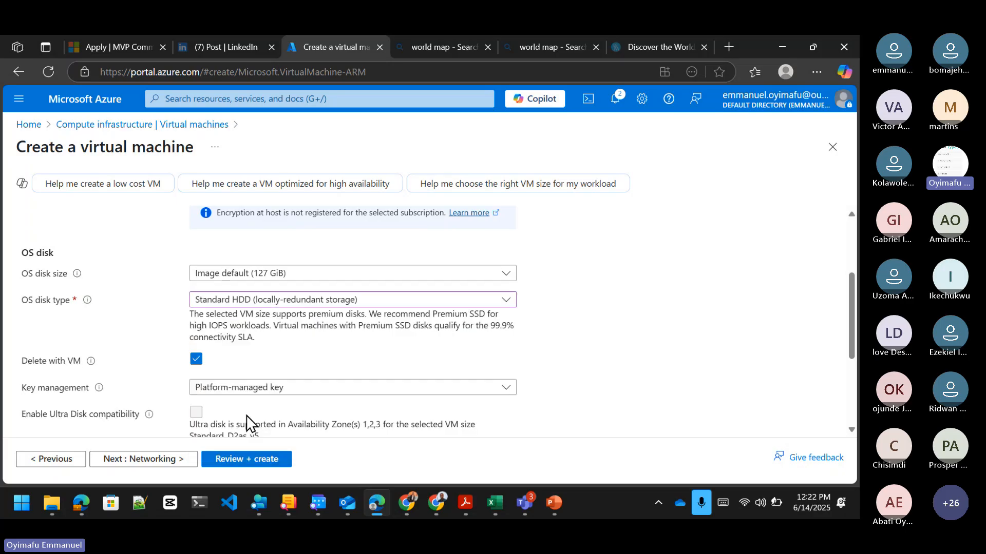
click(287, 305)
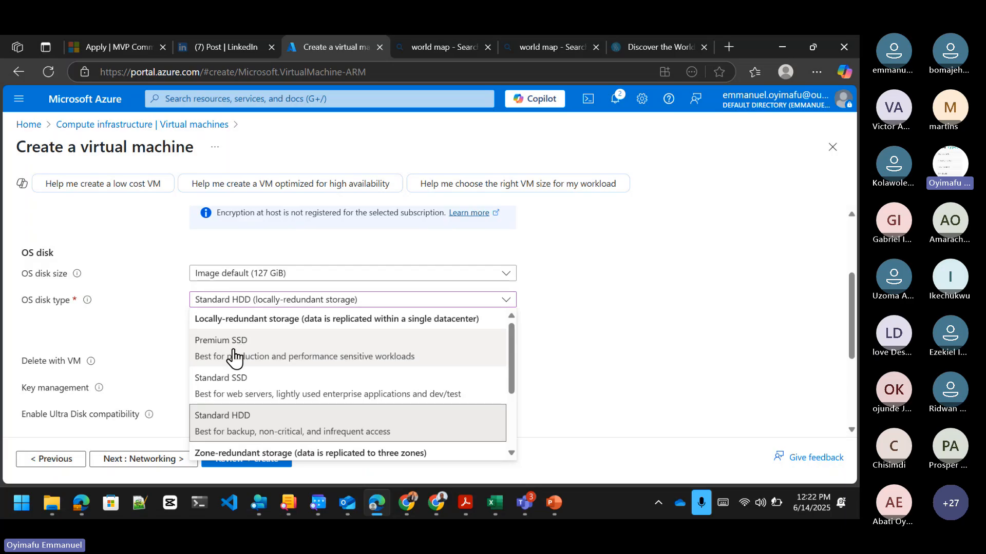
click(611, 329)
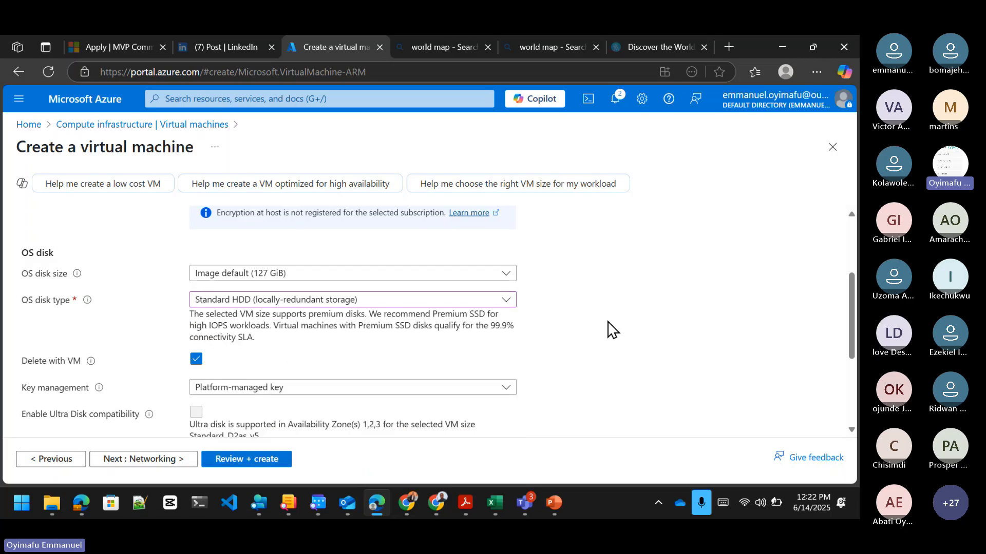
Try turning off deletion of the OS disk with the virtual machine, and enable it again.
scroll(611, 329, down, 1)
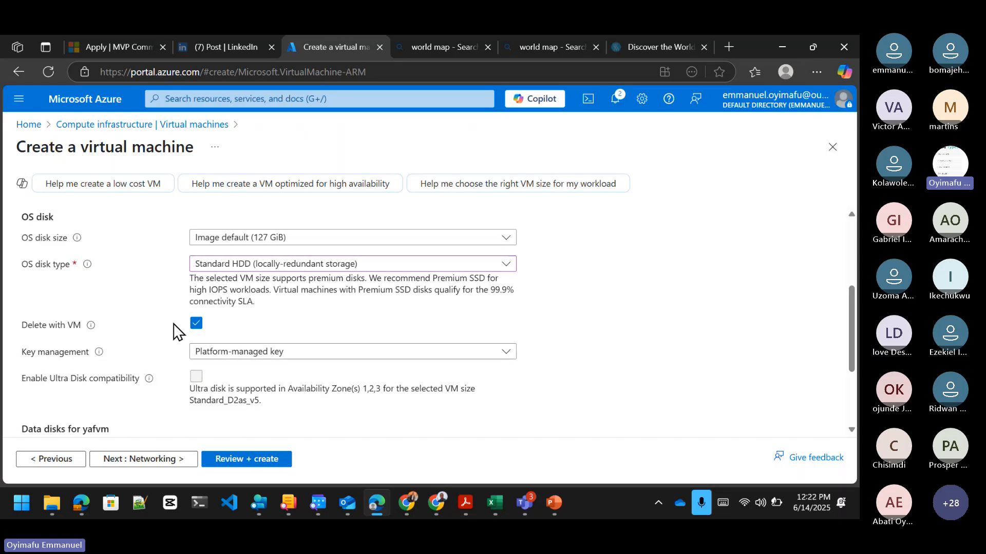
click(198, 323)
scroll(292, 319, up, 1)
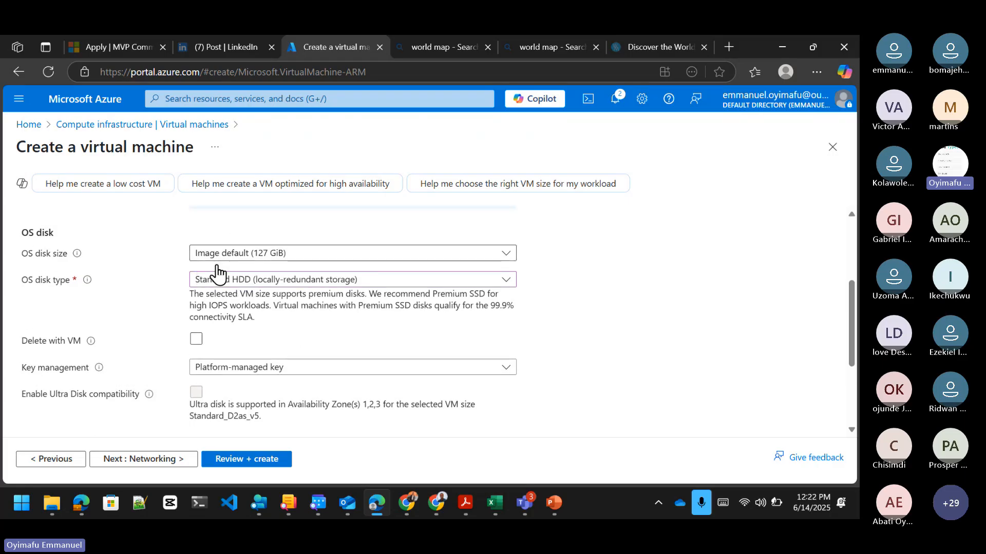
click(196, 341)
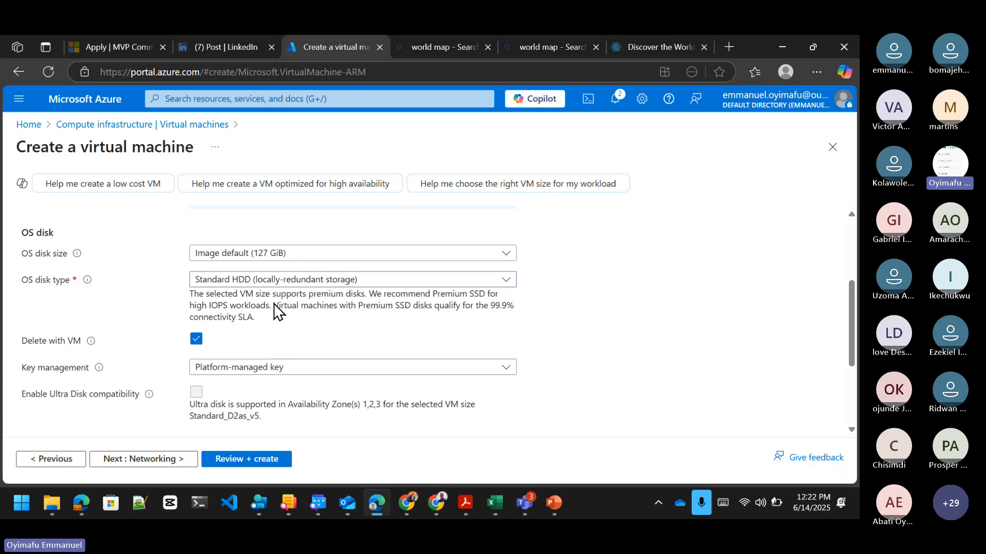
Review the OS disk's key management options and select Platform-managed key.
scroll(286, 328, down, 3)
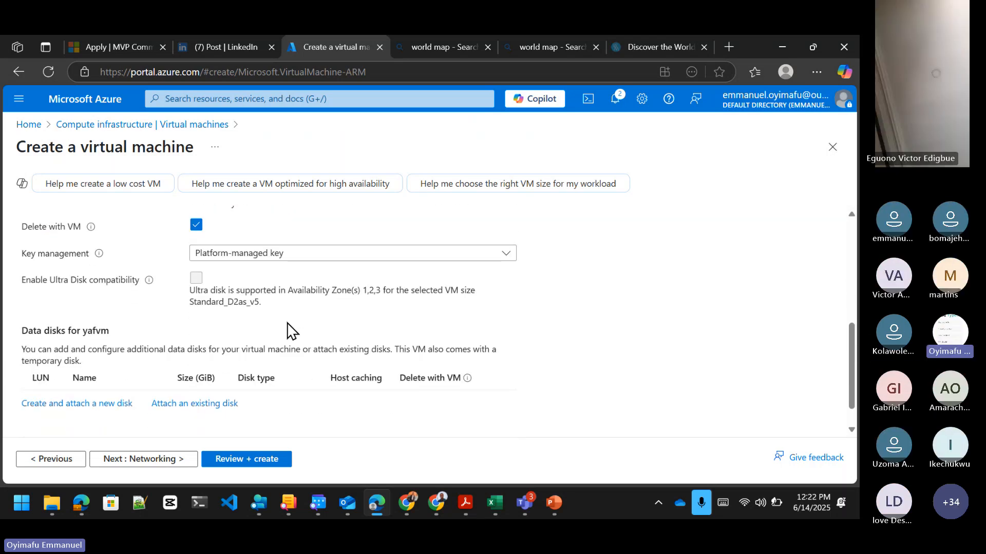
scroll(287, 328, up, 1)
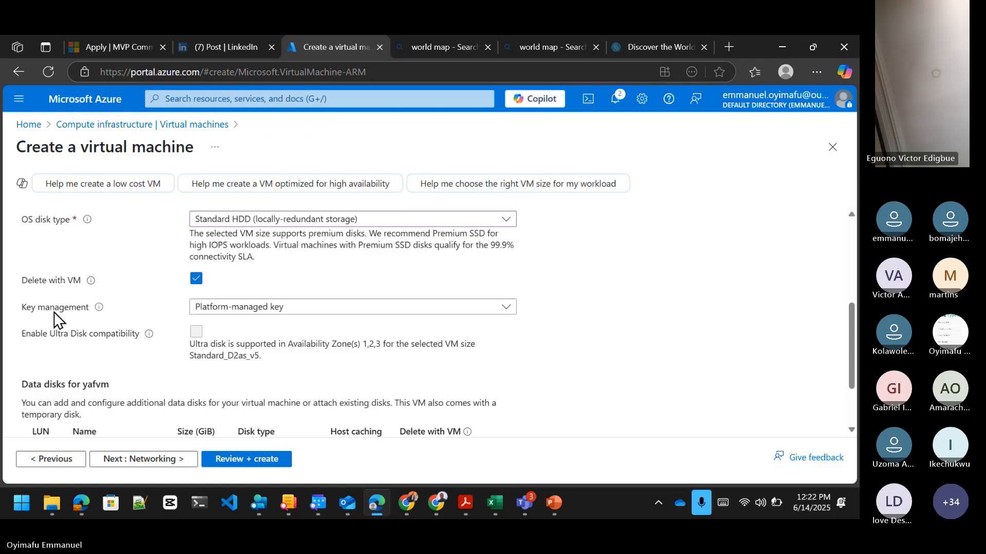
click(266, 311)
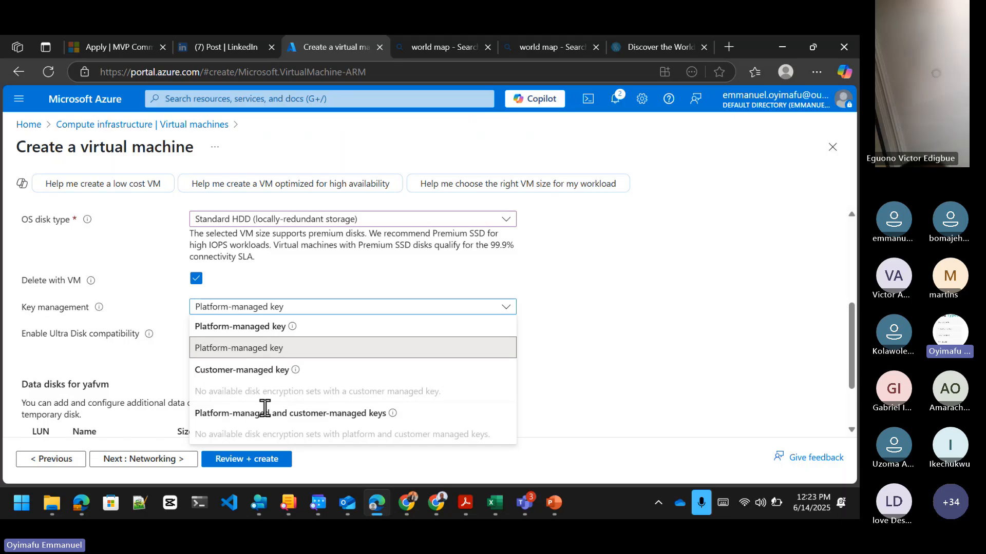
click(255, 350)
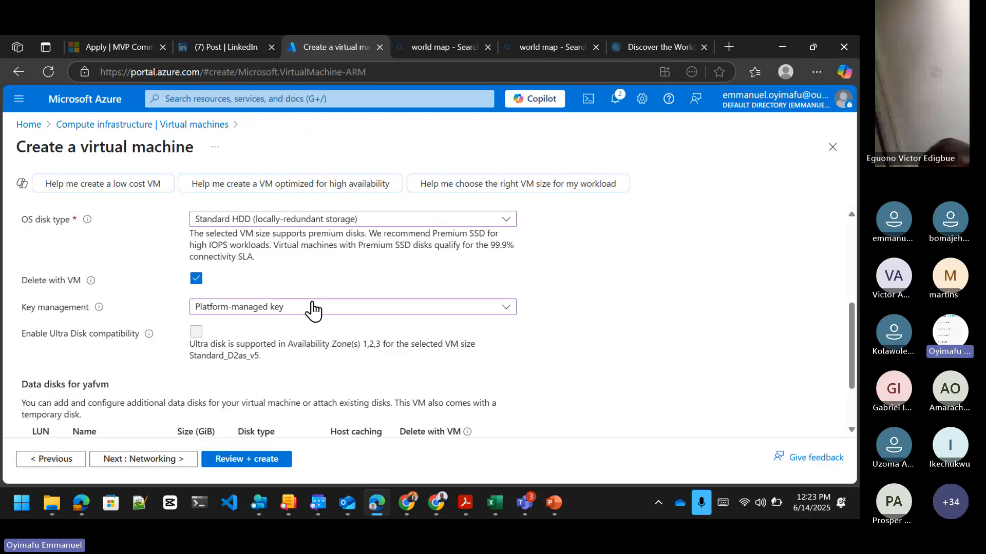
scroll(407, 352, down, 1)
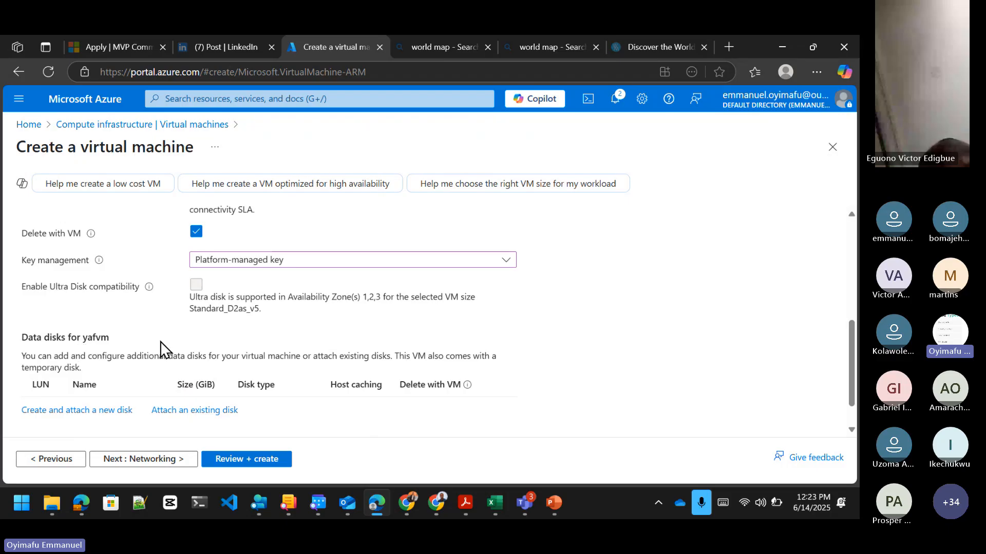
Start creating a new data disk for the virtual machine and name it yafVM_Backup.
scroll(160, 343, down, 1)
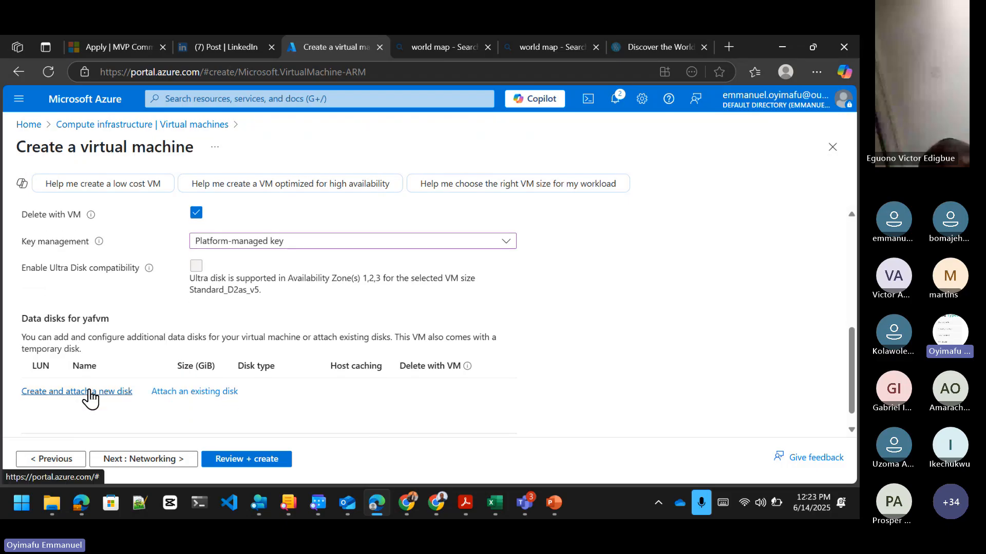
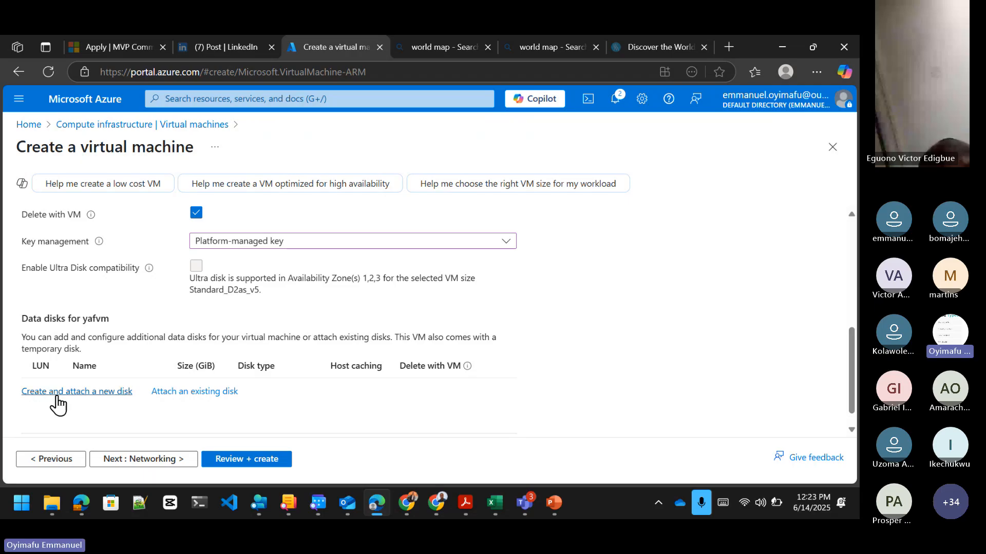
click(117, 395)
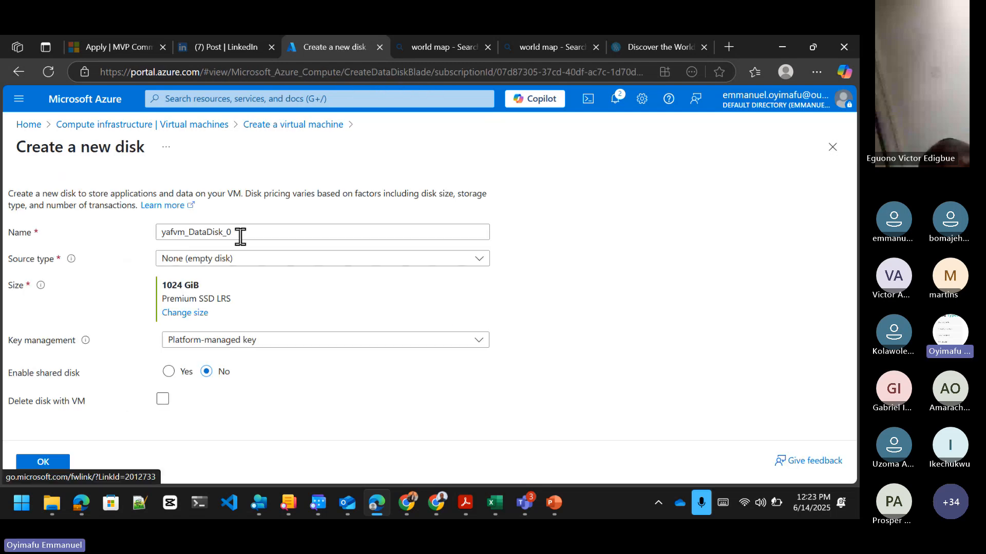
click(240, 236)
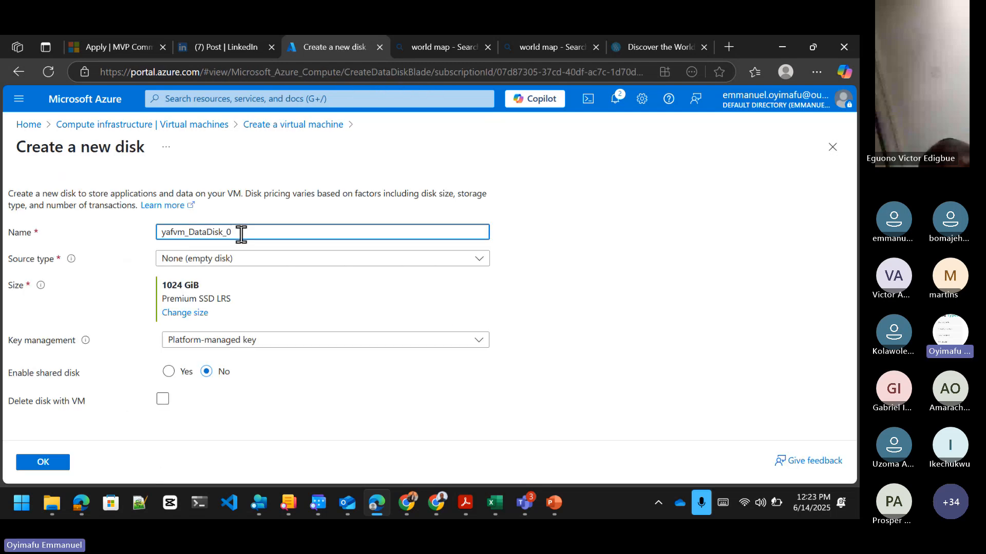
key(BackSpace)
key(BackSpace)
key(BackSpace)
key(BackSpace)
key(BackSpace)
key(BackSpace)
key(BackSpace)
key(BackSpace)
key(BackSpace)
key(BackSpace)
key(BackSpace)
key(BackSpace)
key(BackSpace)
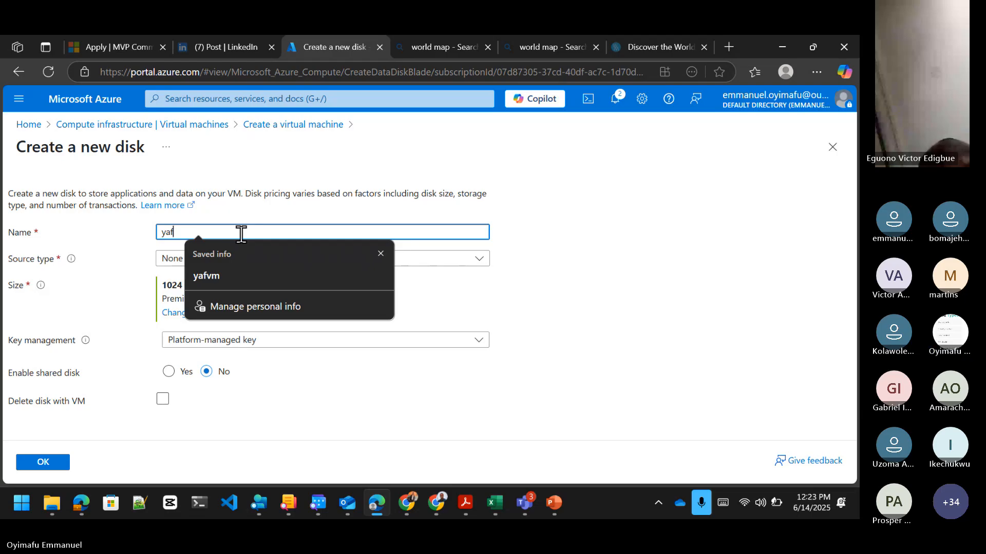
text(VM_Backuo)
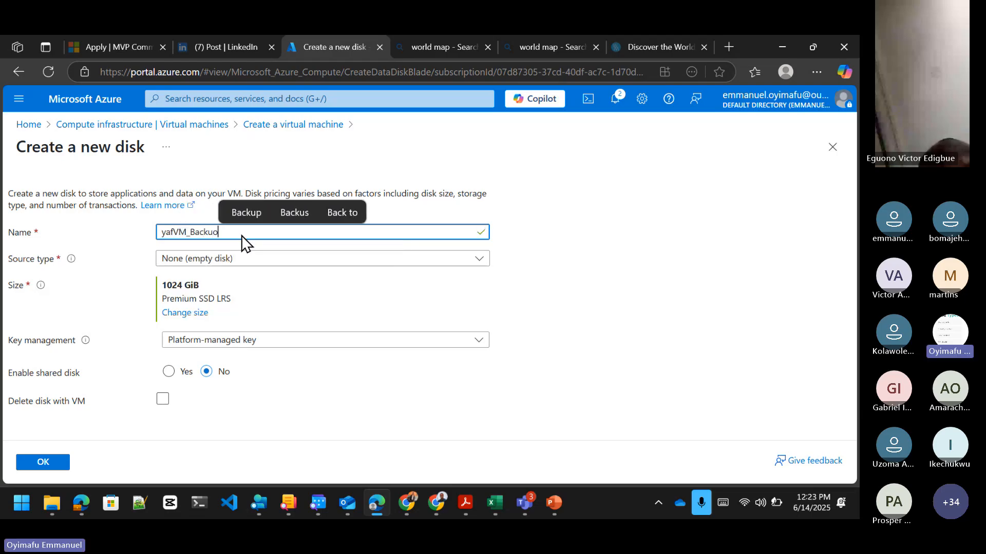
key(BackSpace)
text(p)
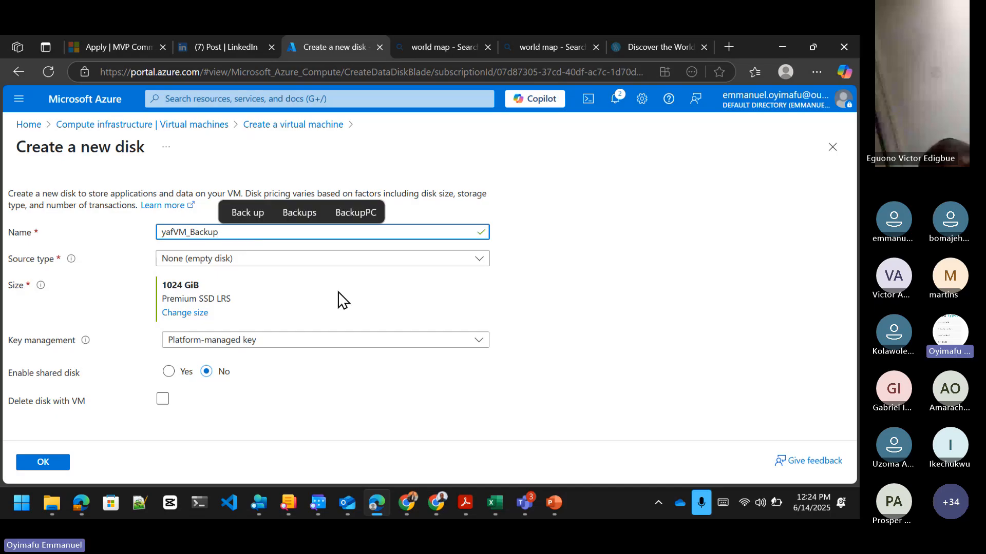
Set the new data disk's size to 16 GiB in the P3 performance tier.
click(188, 315)
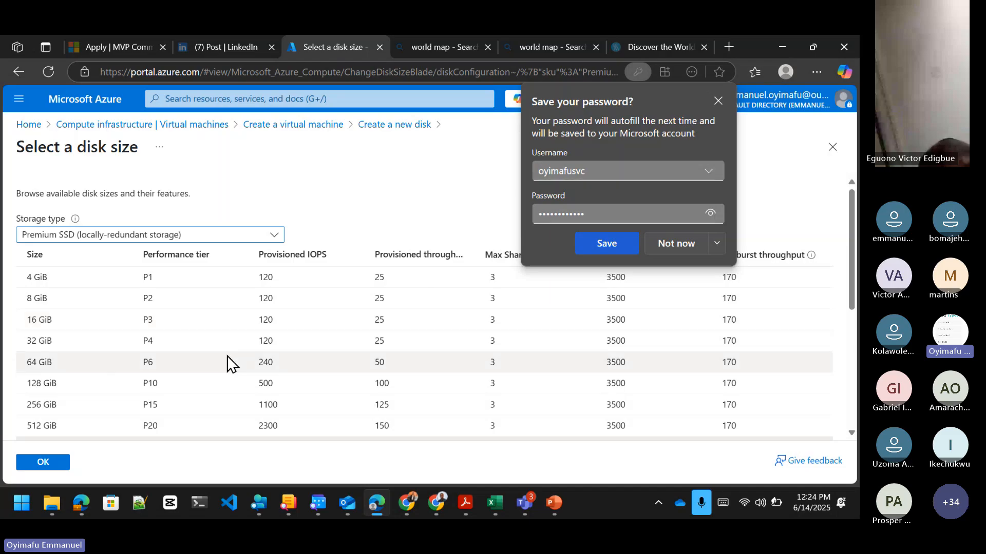
click(66, 321)
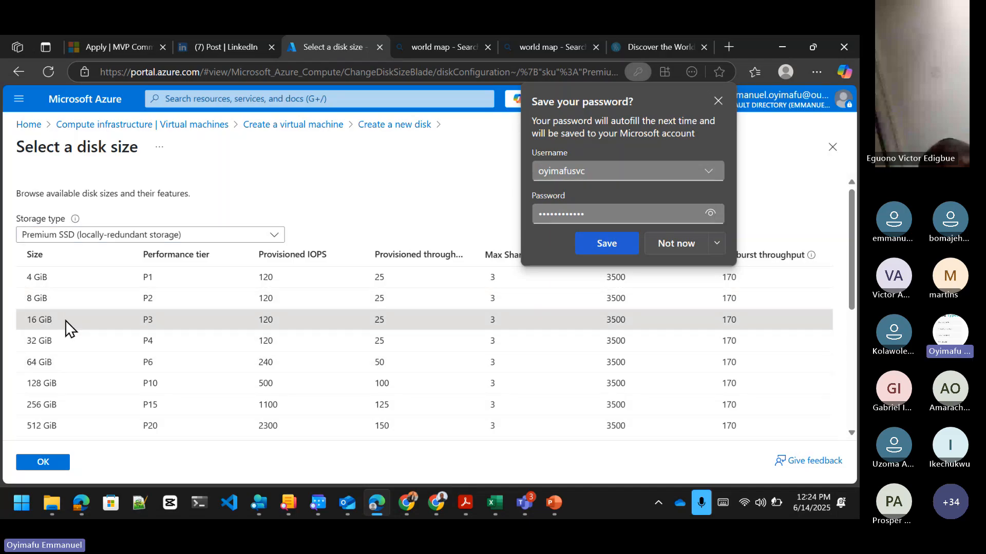
click(40, 462)
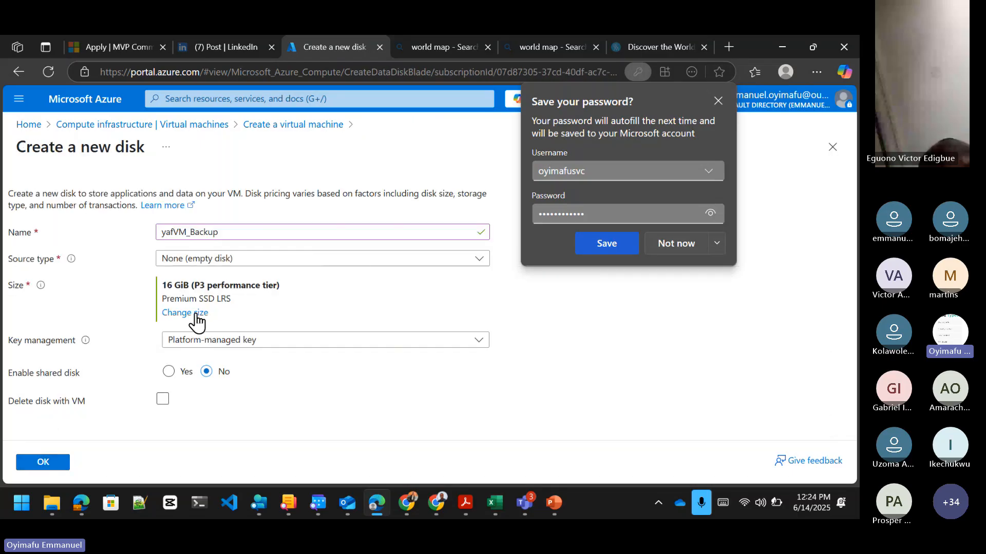
Change the data disk's storage type to locally-redundant Standard HDD and create the disk for the virtual machine.
click(196, 314)
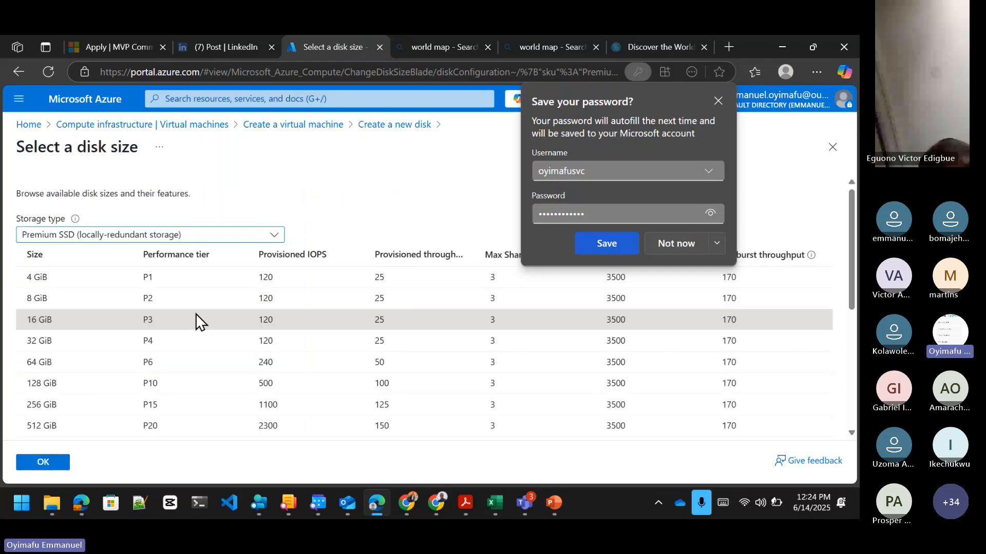
click(164, 237)
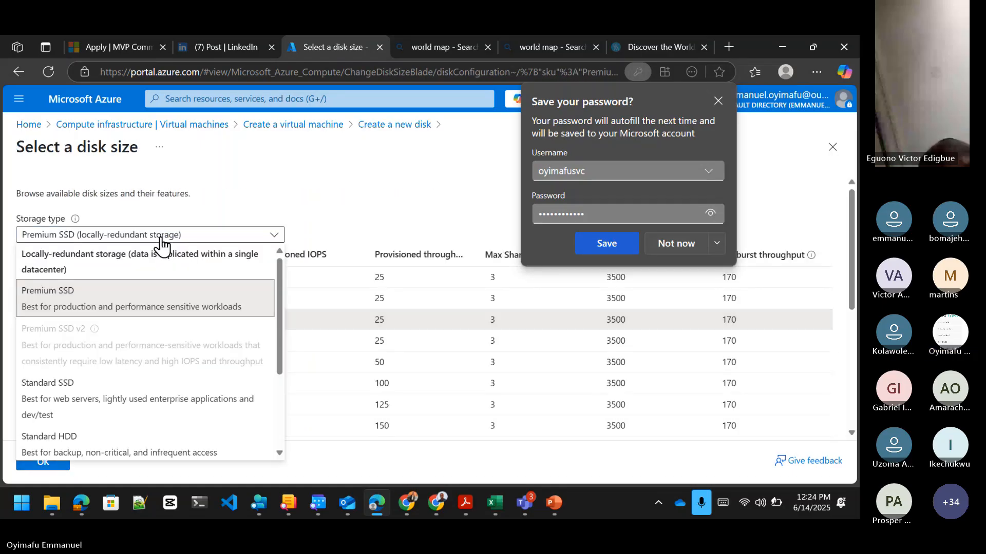
click(100, 437)
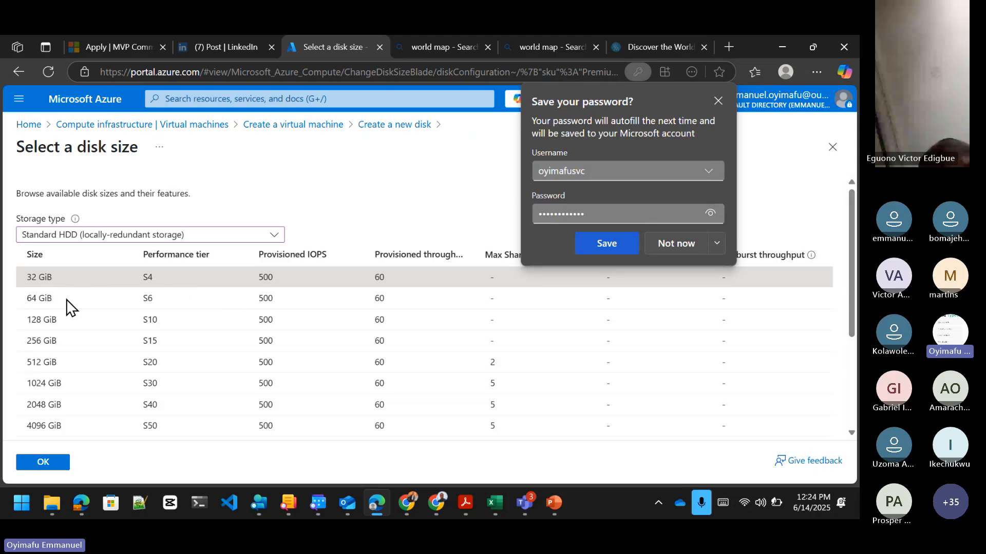
click(43, 464)
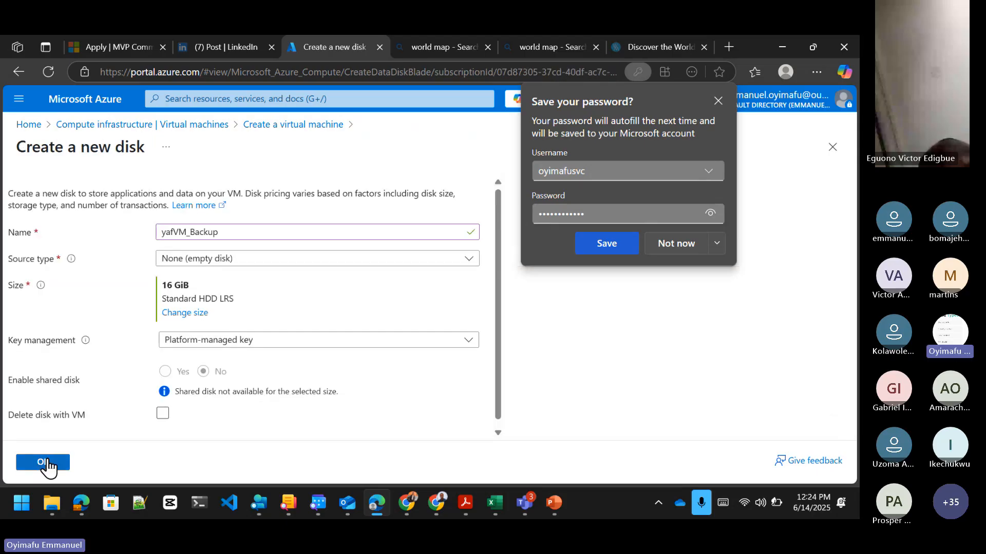
scroll(272, 353, down, 1)
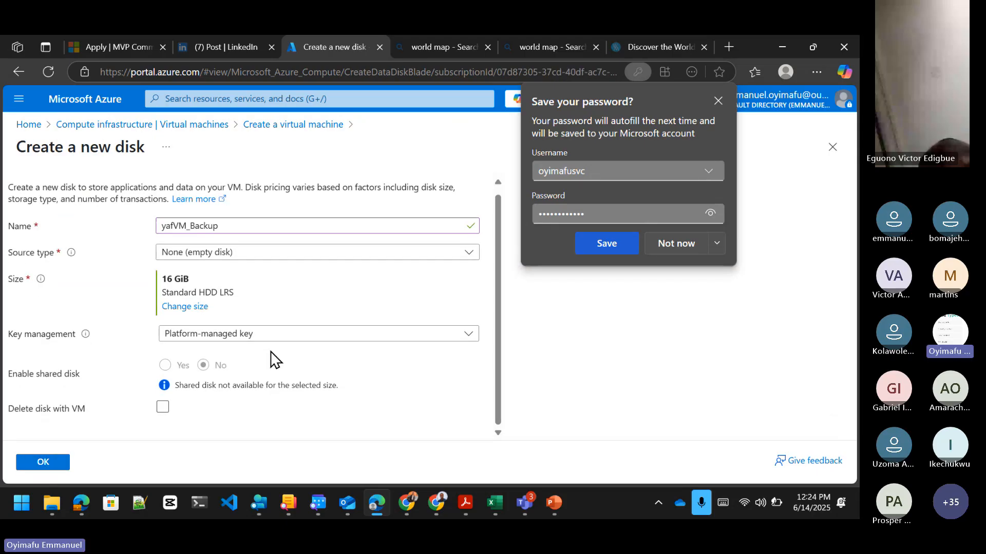
click(47, 464)
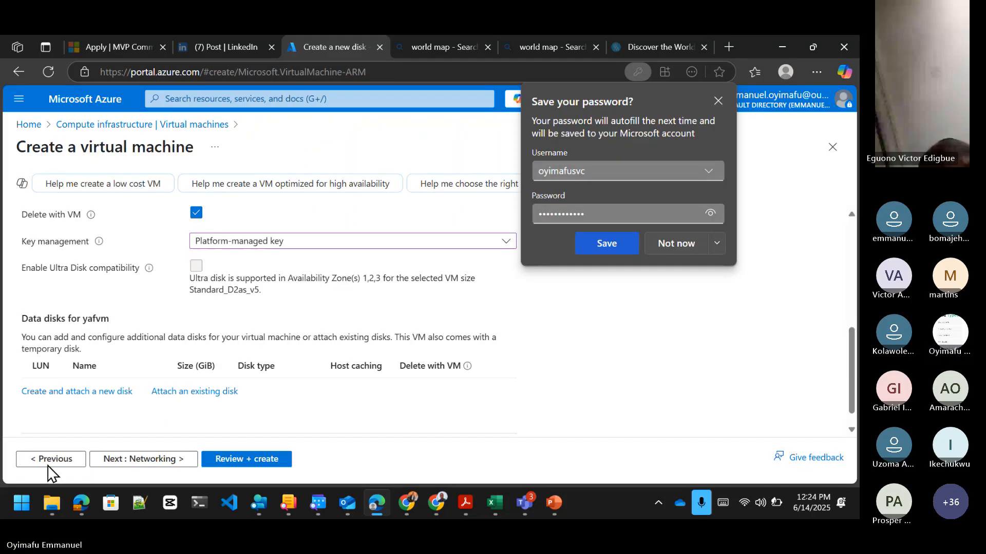
Review the data disk entry and compare it with the OS disk's size, type and key management settings.
scroll(210, 405, down, 1)
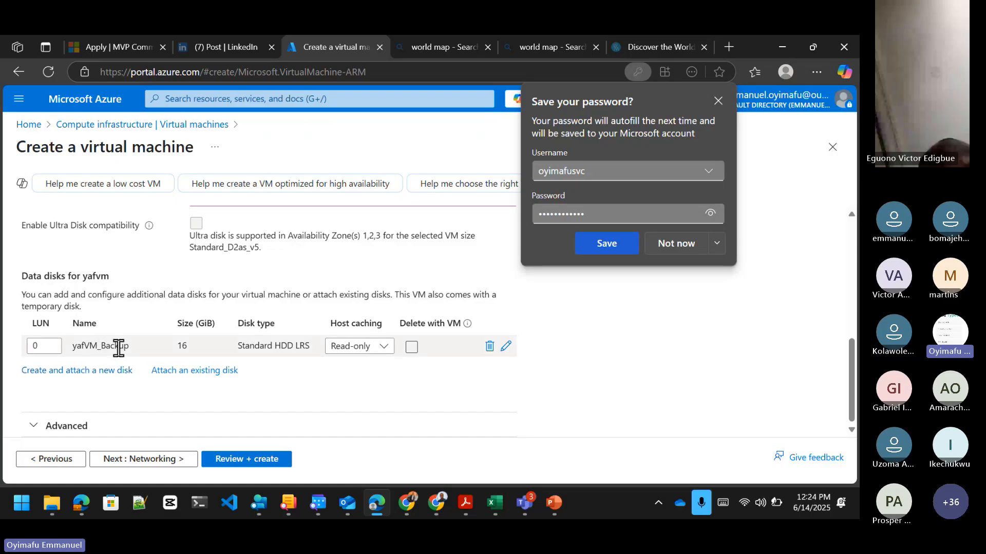
scroll(208, 318, up, 4)
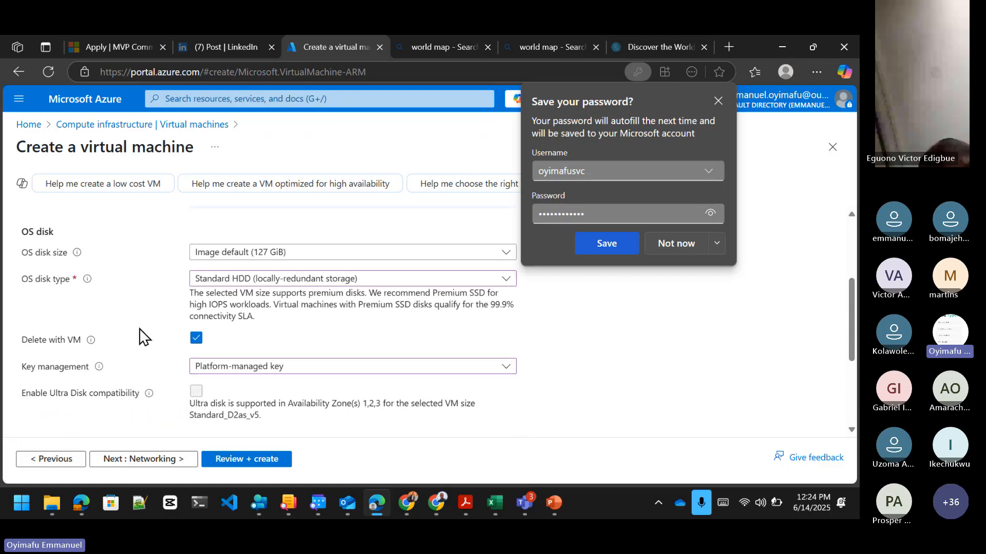
scroll(155, 334, up, 2)
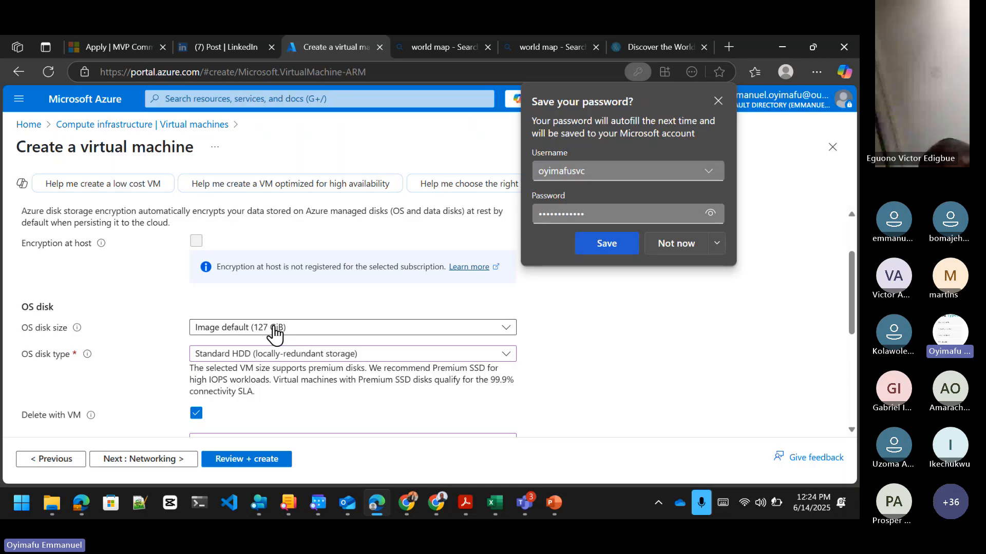
scroll(298, 333, down, 1)
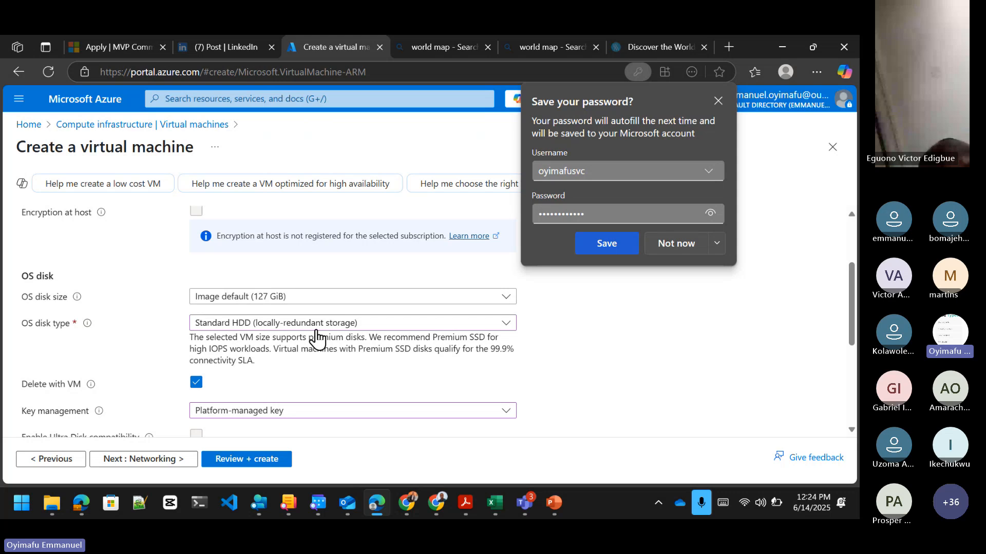
scroll(319, 336, down, 1)
scroll(317, 338, down, 5)
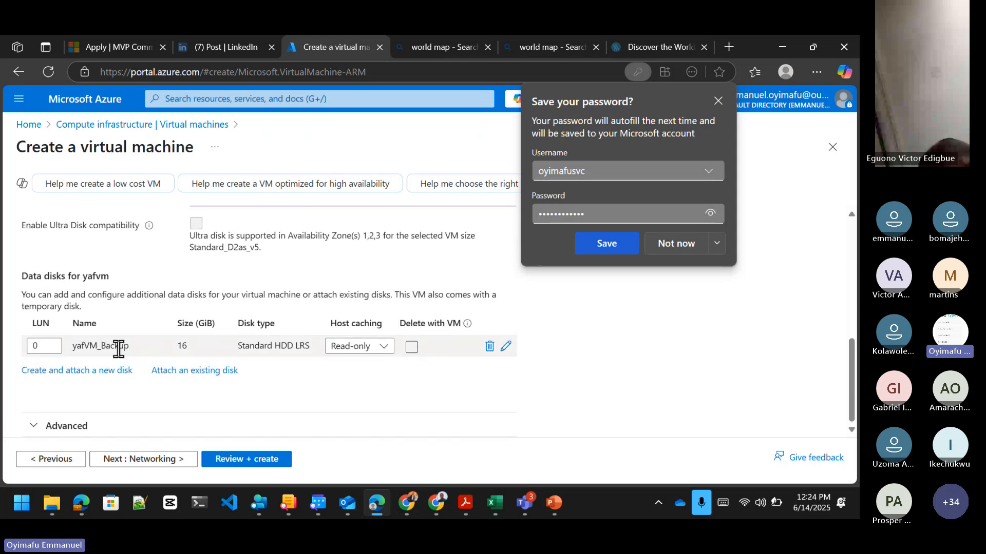
scroll(231, 315, up, 5)
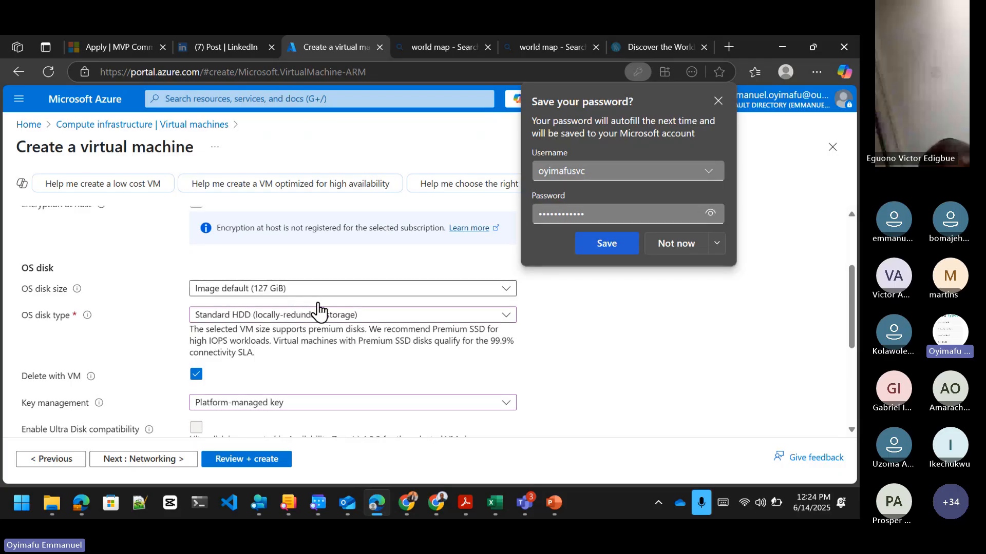
scroll(289, 382, down, 4)
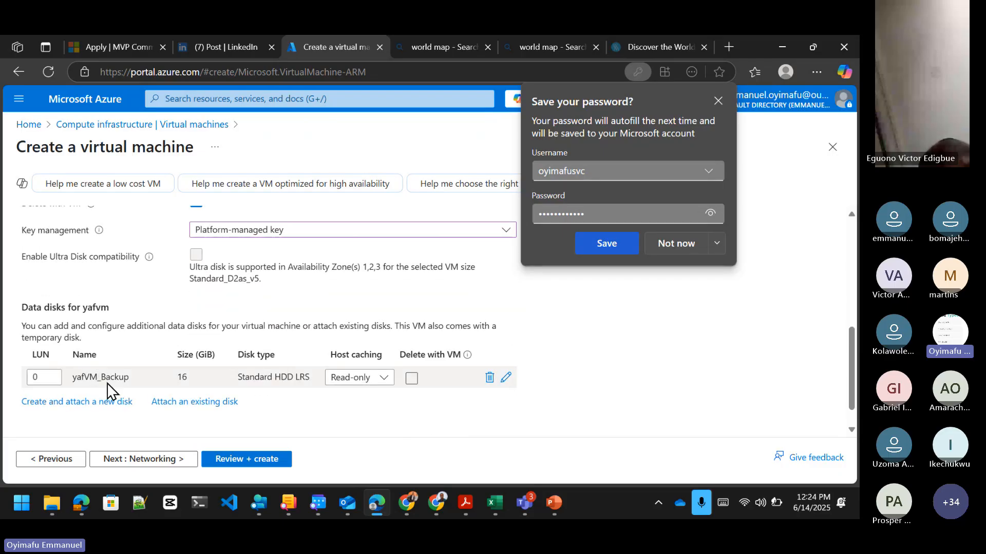
scroll(152, 369, up, 1)
scroll(152, 369, down, 2)
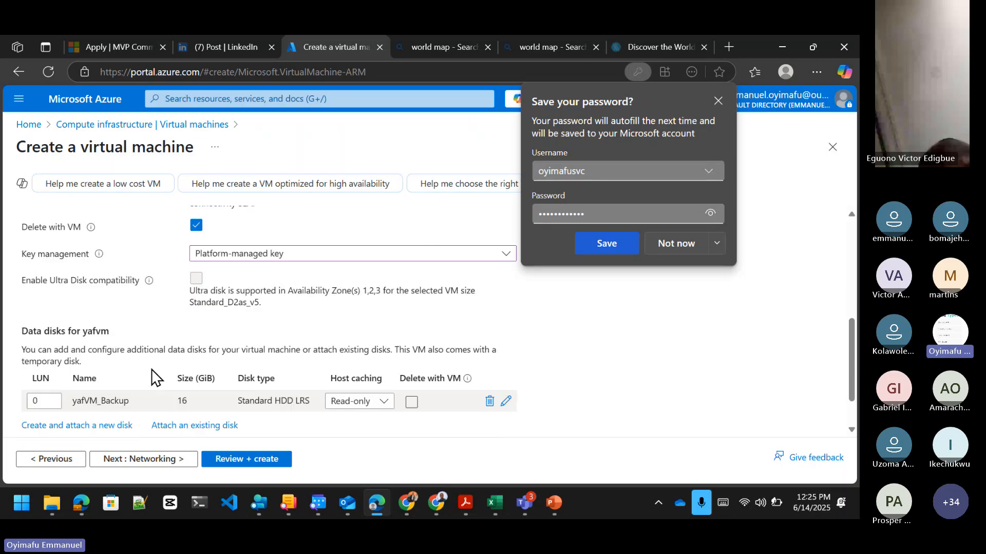
Set the host caching of the yafVM_Backup data disk to Read/write.
click(375, 358)
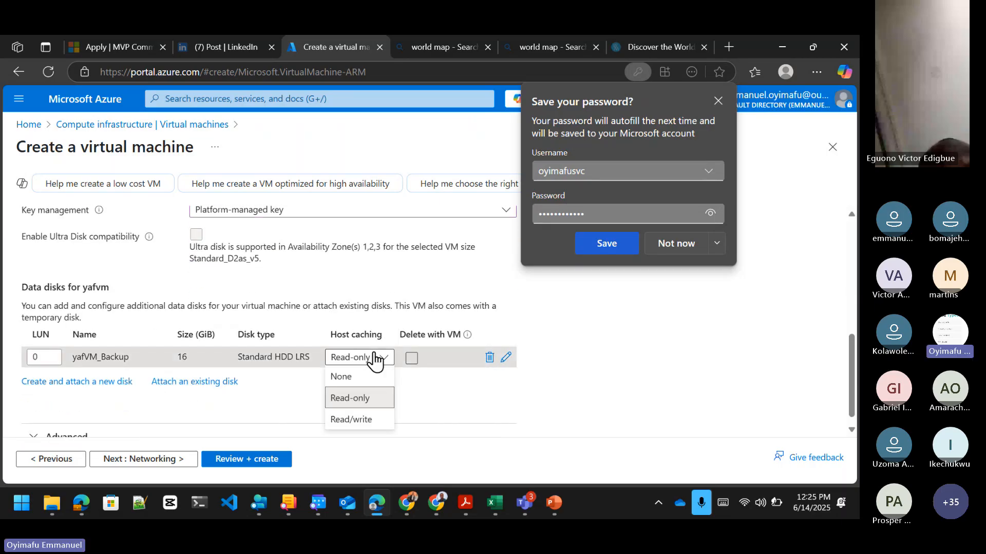
click(355, 418)
scroll(308, 397, down, 1)
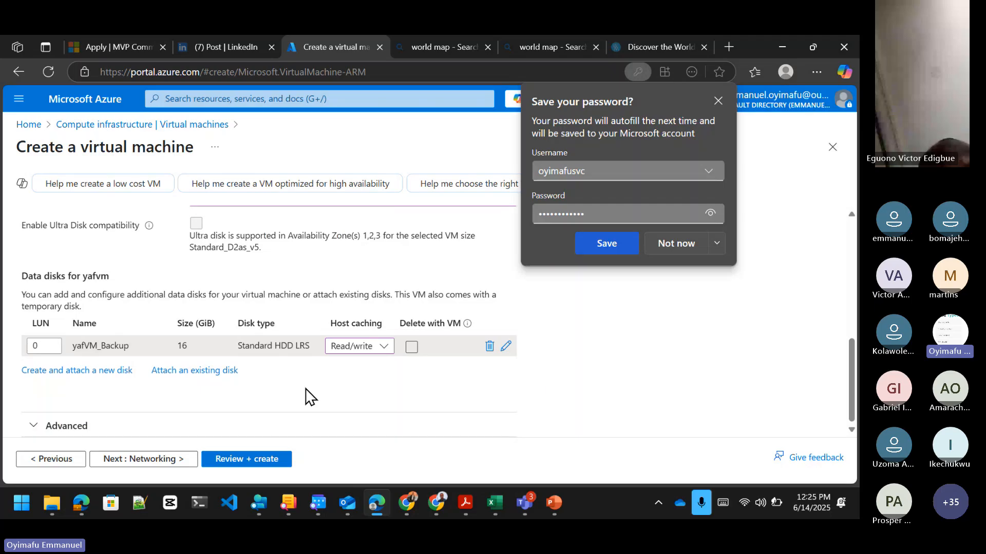
Review the virtual machine's disk settings and its basic settings, from resource group and image through size, inbound ports and licensing.
scroll(193, 389, up, 8)
scroll(186, 399, down, 1)
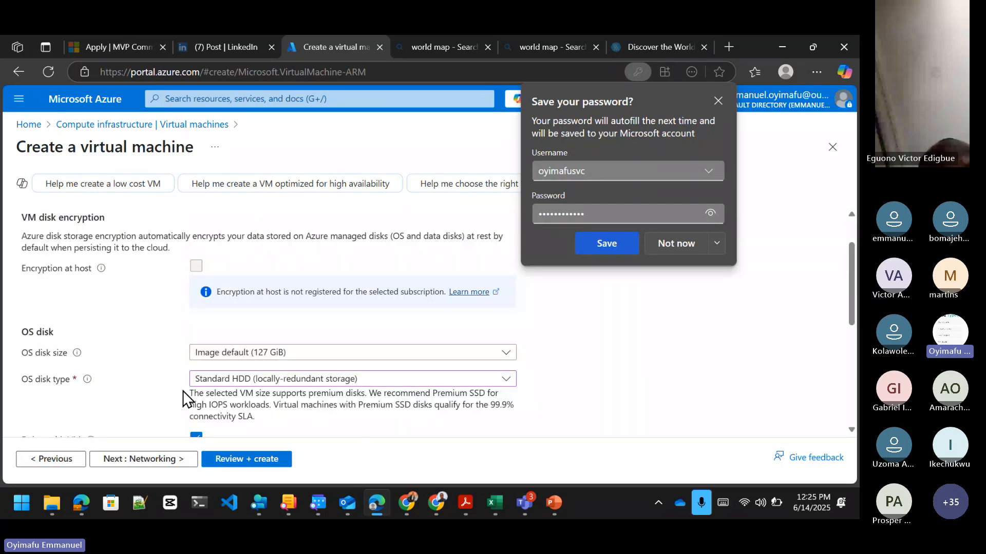
scroll(183, 398, down, 5)
scroll(180, 392, up, 6)
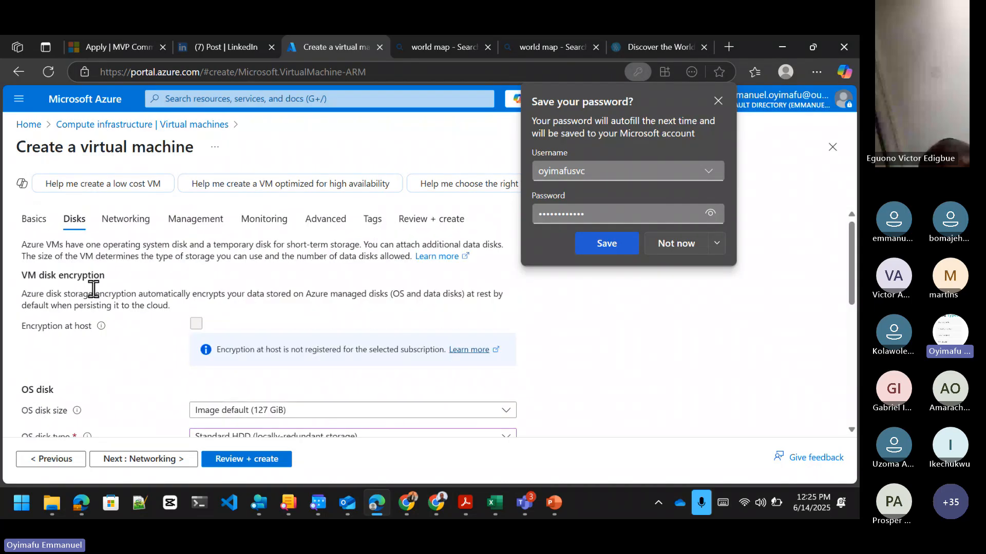
click(41, 223)
scroll(260, 354, down, 3)
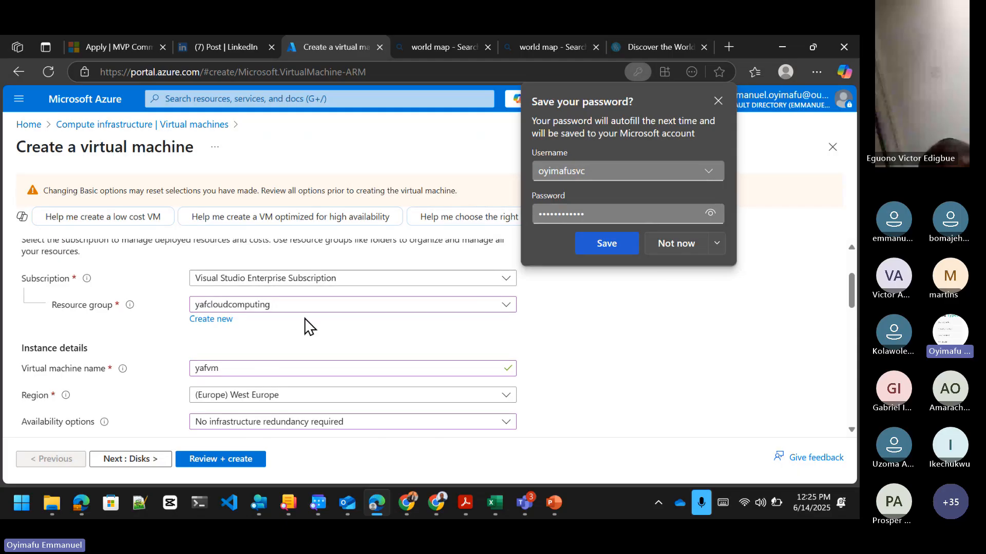
scroll(287, 308, down, 3)
scroll(424, 281, down, 1)
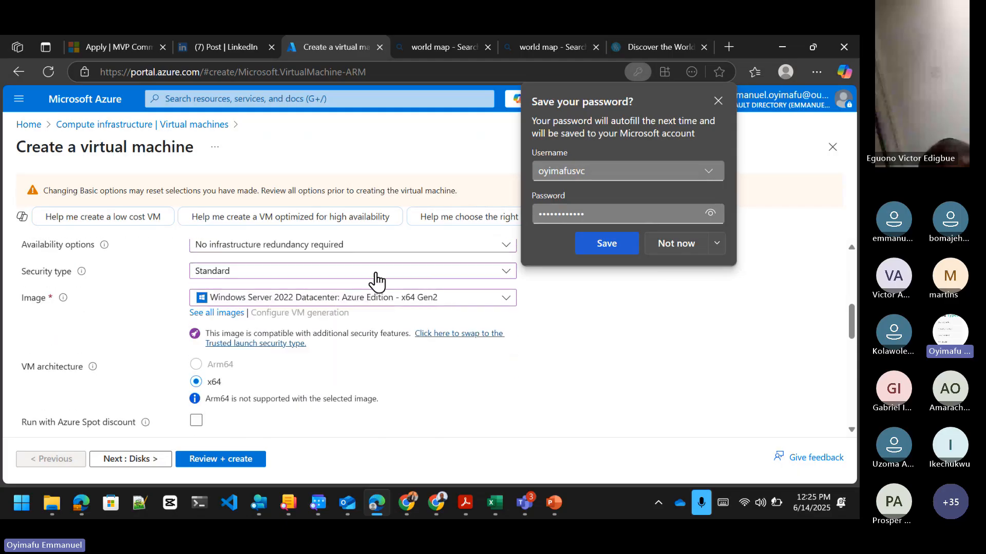
scroll(382, 274, down, 1)
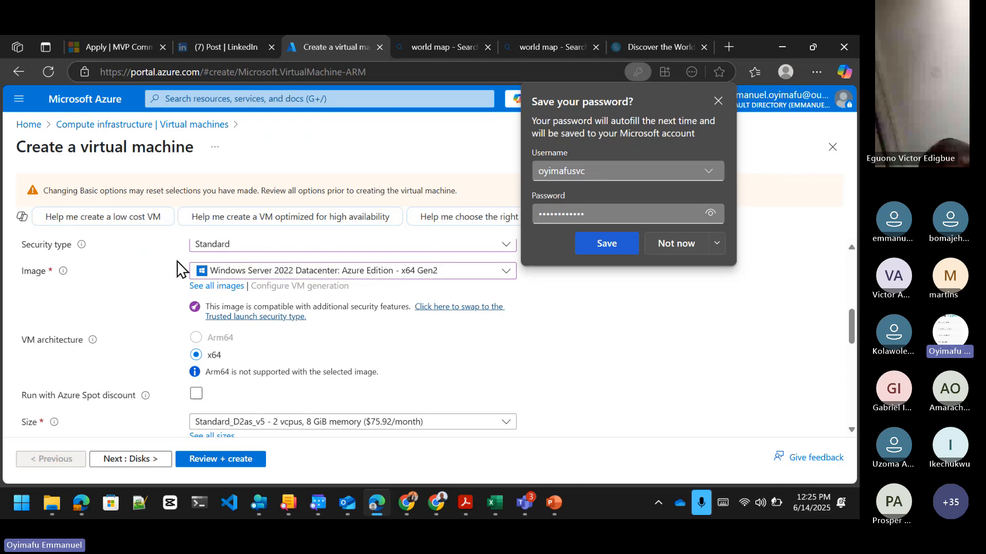
scroll(387, 288, down, 1)
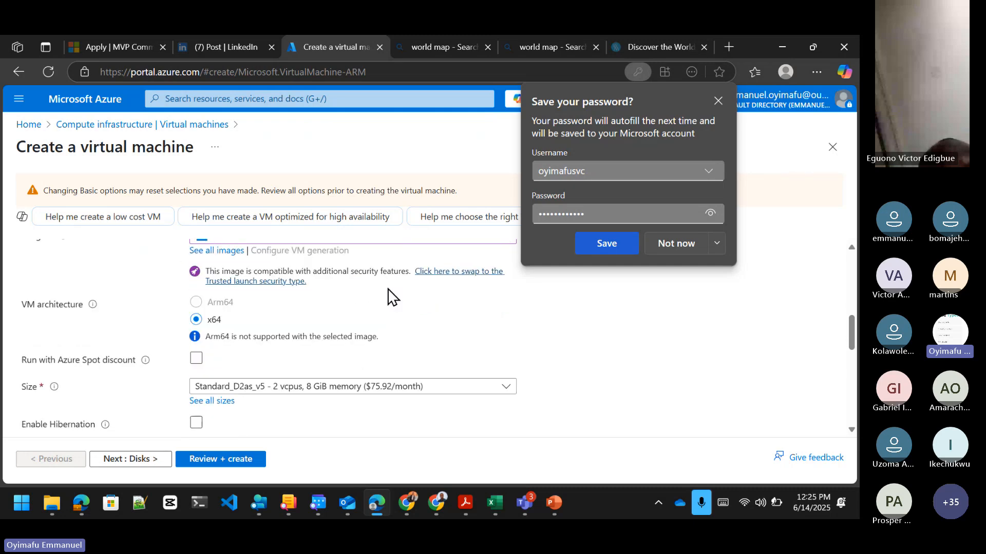
scroll(235, 362, down, 1)
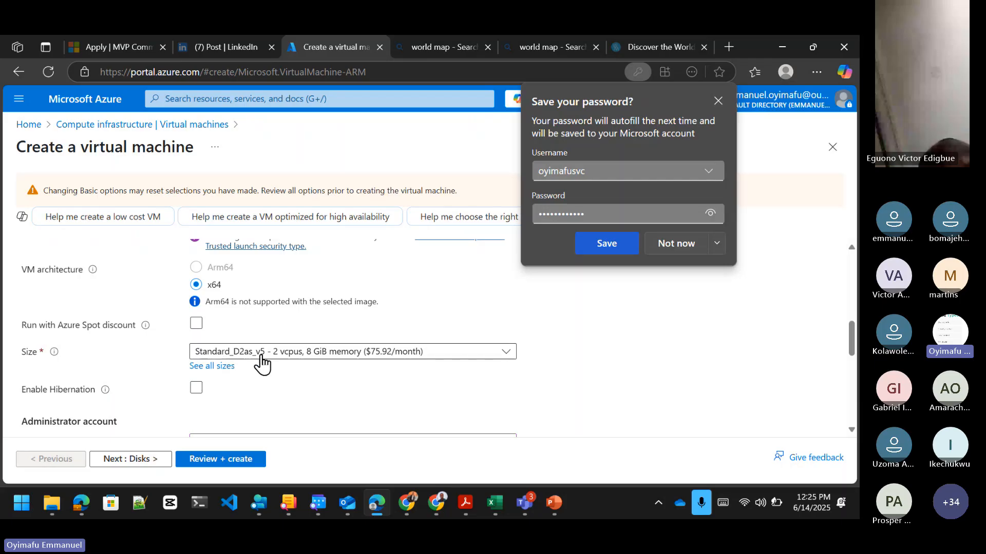
scroll(436, 352, down, 2)
scroll(315, 376, down, 5)
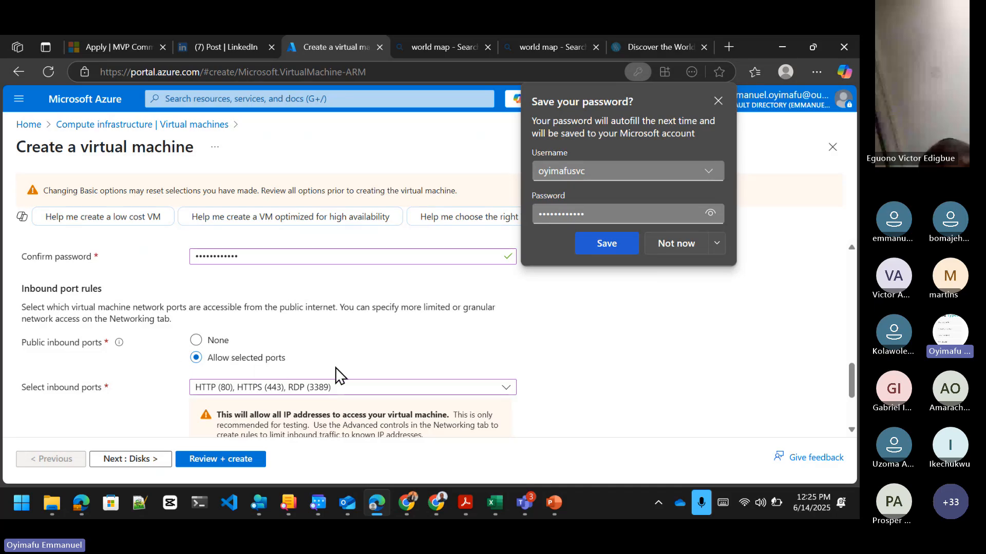
scroll(239, 364, down, 1)
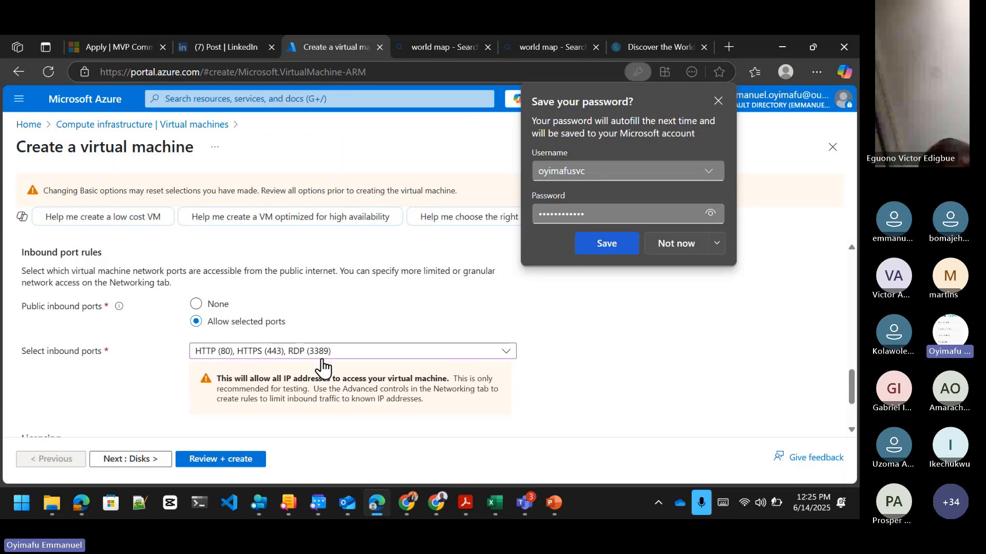
scroll(323, 368, down, 3)
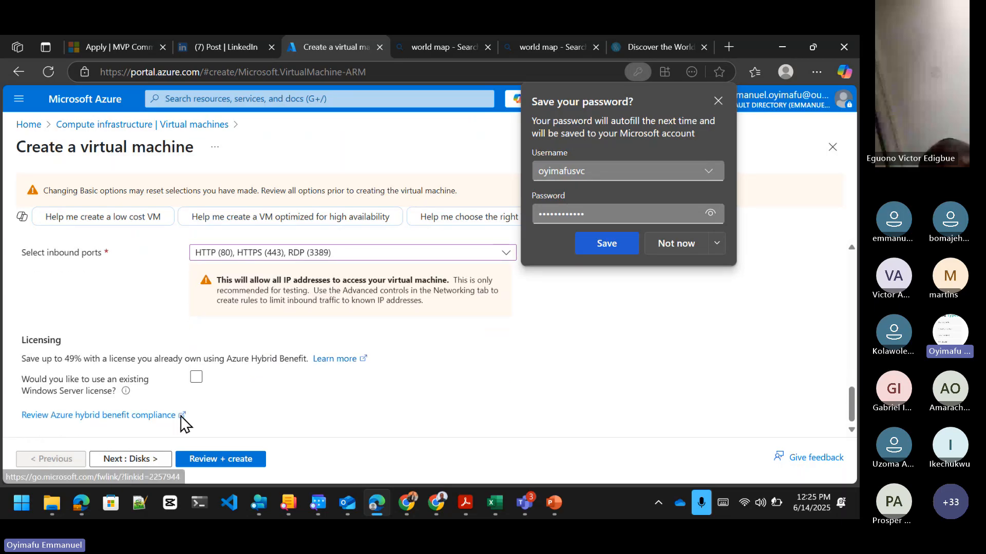
Return to the disk settings, recheck the attached data disk and proceed to the networking settings.
click(135, 460)
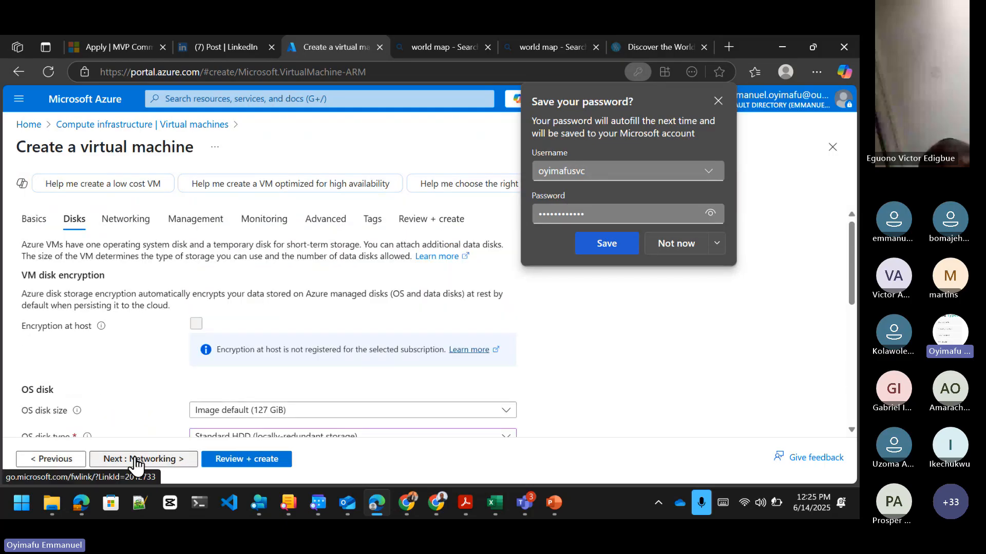
scroll(229, 354, down, 10)
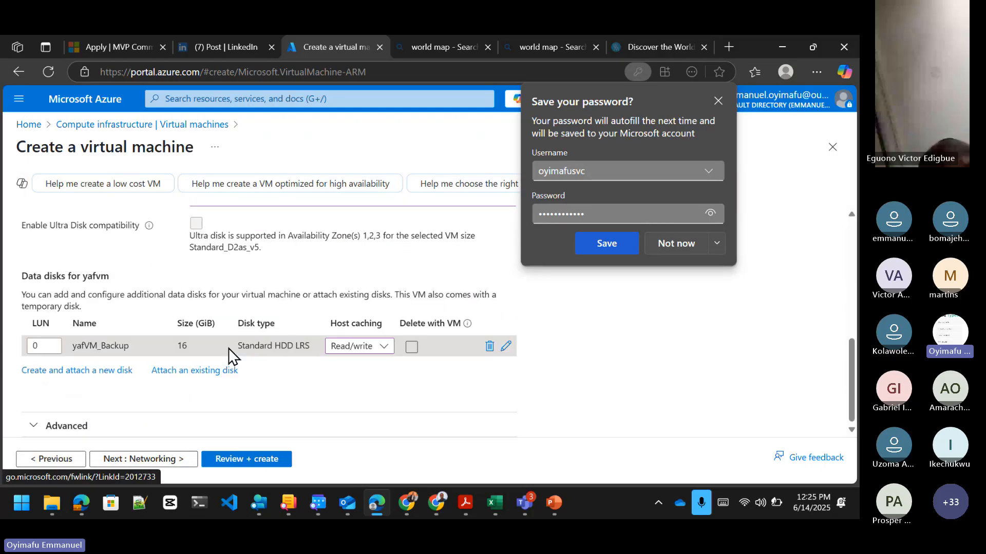
scroll(229, 352, up, 10)
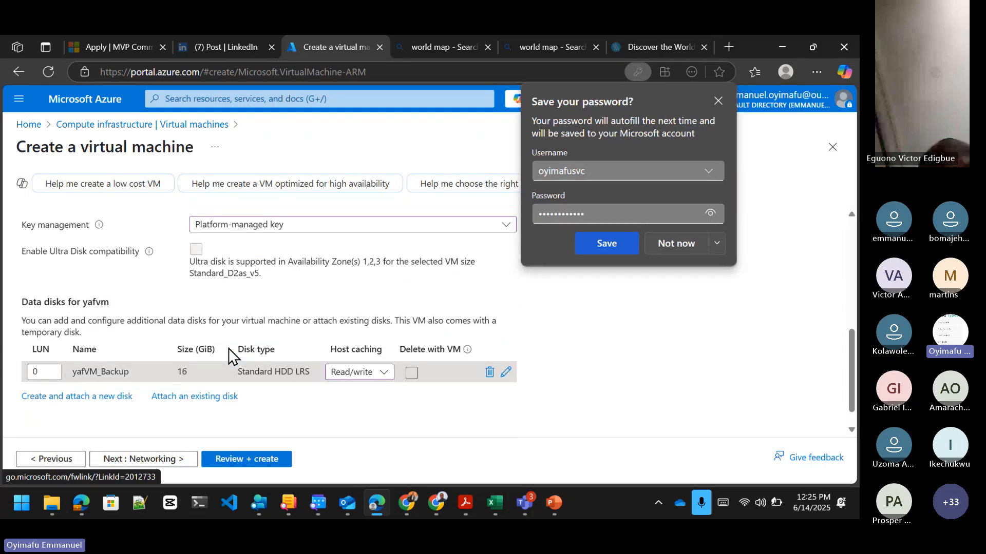
click(165, 460)
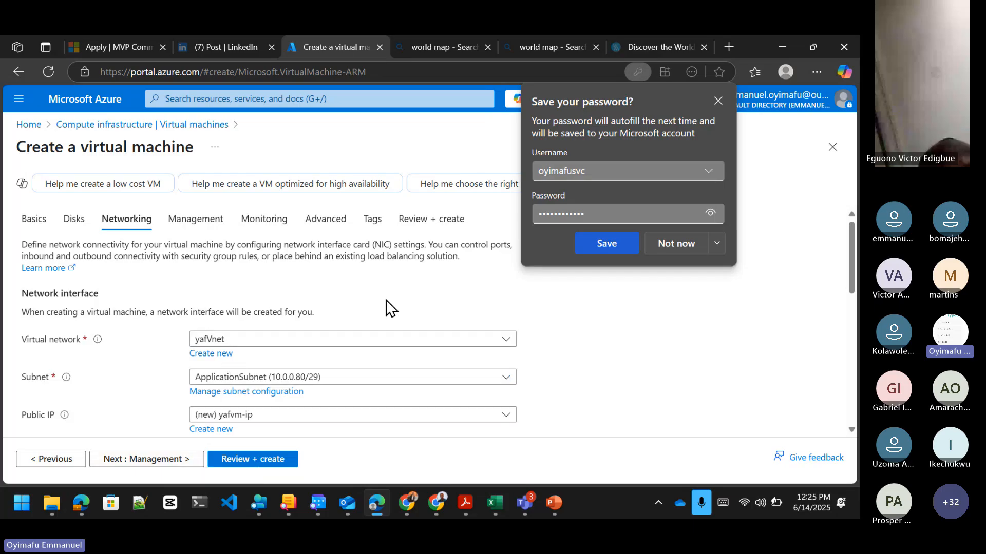
Choose ApplicationSubnet (10.0.0.80/29) as the subnet for the network interface in yafVnet.
scroll(388, 308, down, 1)
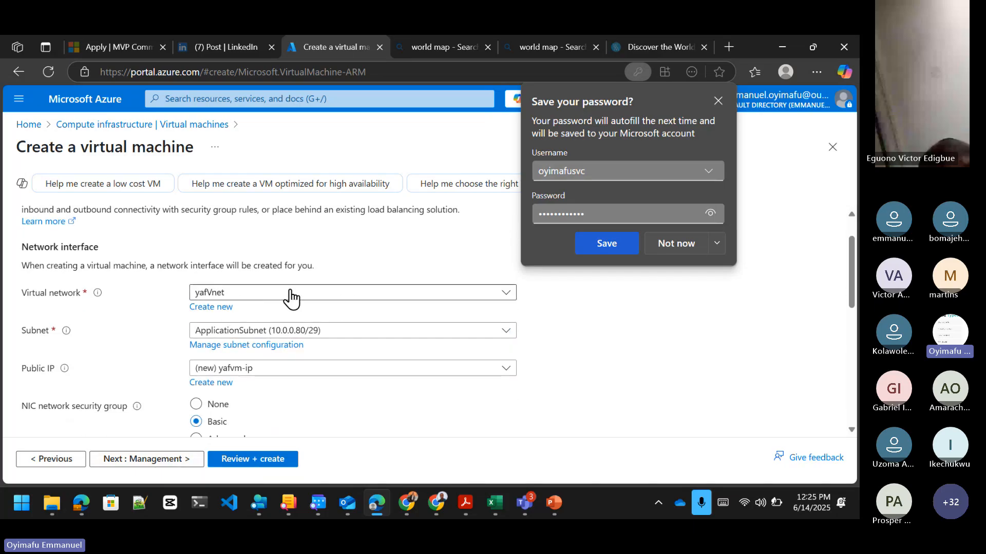
scroll(387, 268, up, 1)
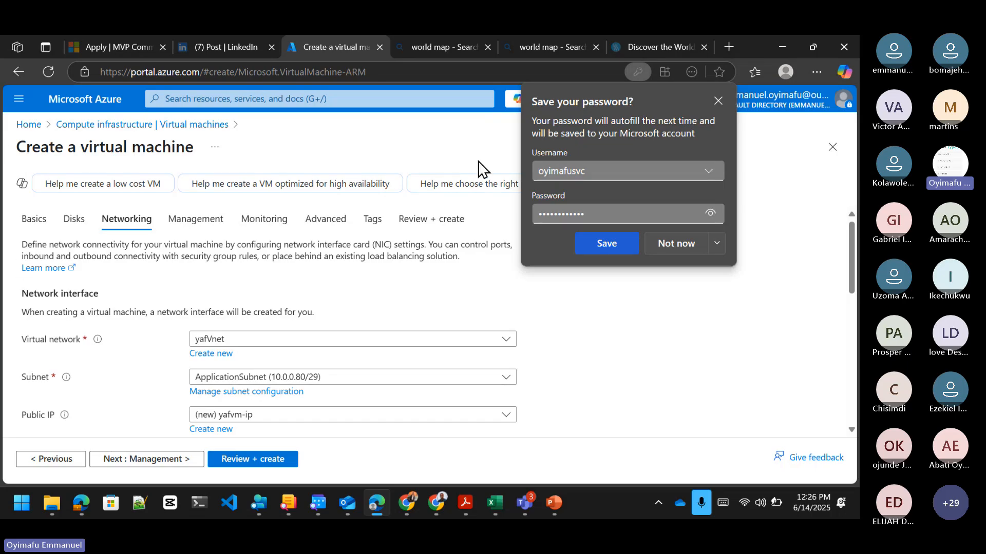
scroll(281, 308, down, 2)
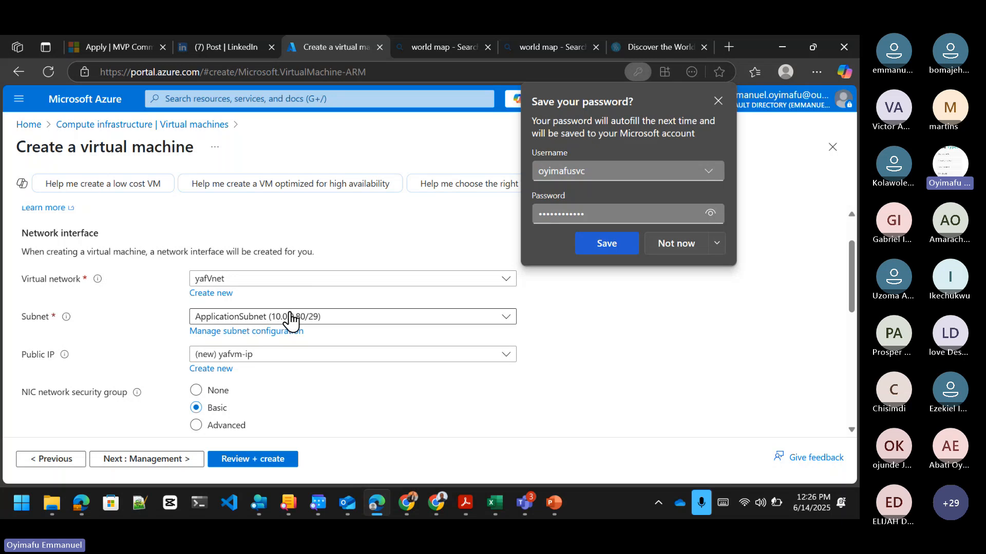
click(507, 317)
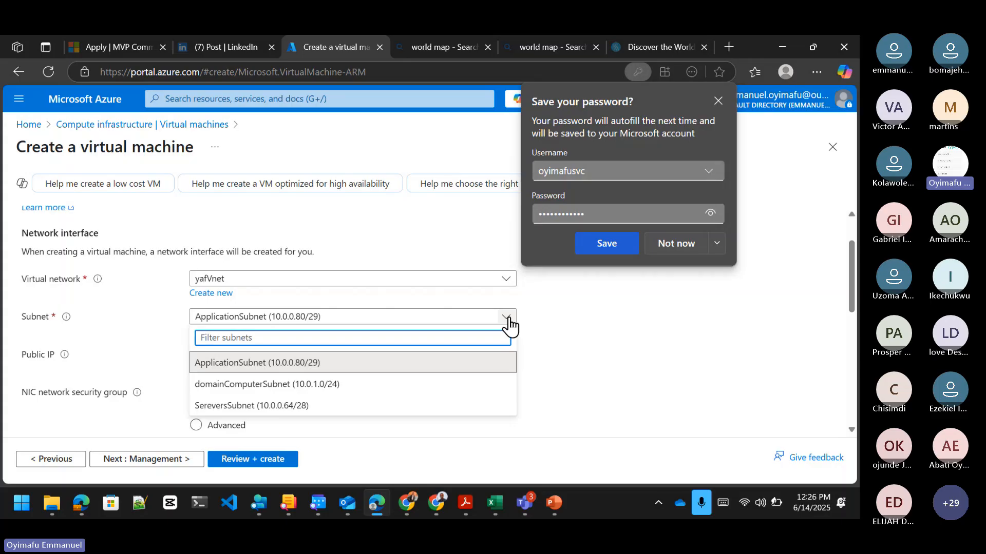
click(577, 319)
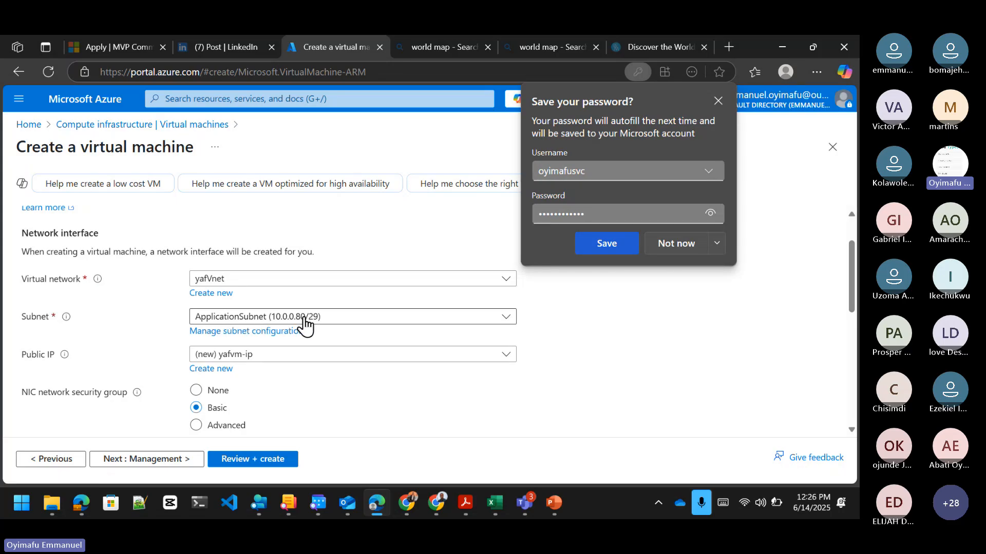
click(381, 317)
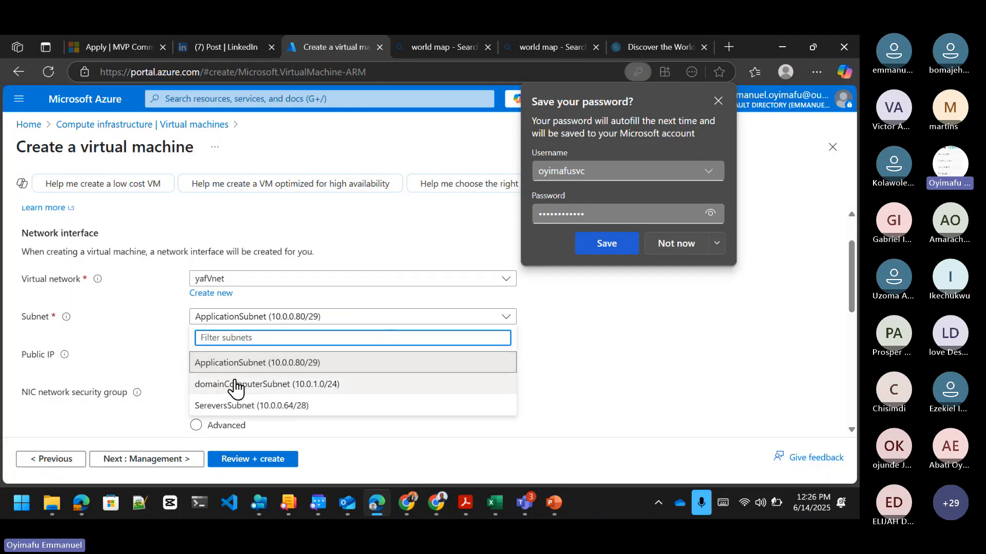
click(325, 364)
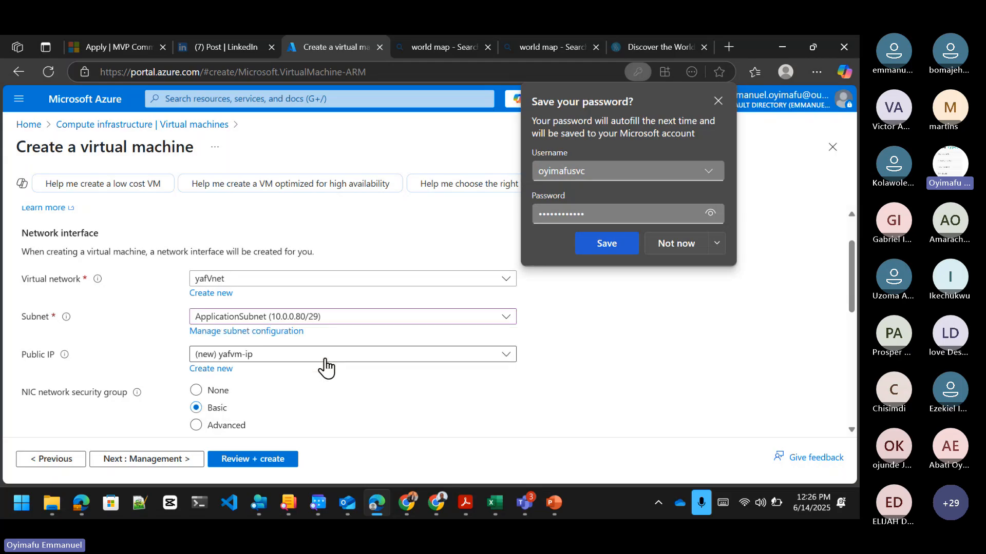
Examine the public IP, NIC network security group, inbound ports, accelerated networking and load balancing options.
scroll(380, 351, down, 1)
scroll(380, 351, down, 1)
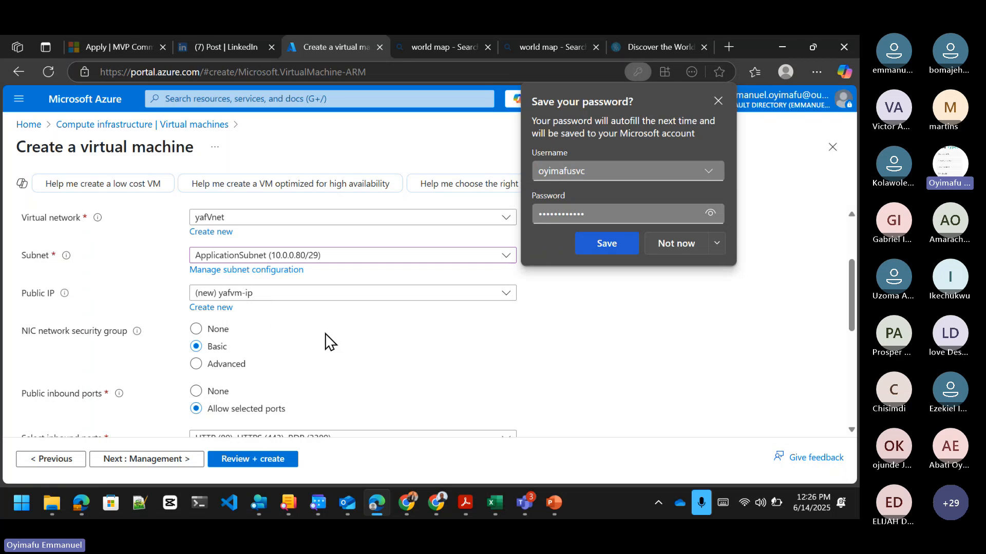
scroll(296, 335, down, 1)
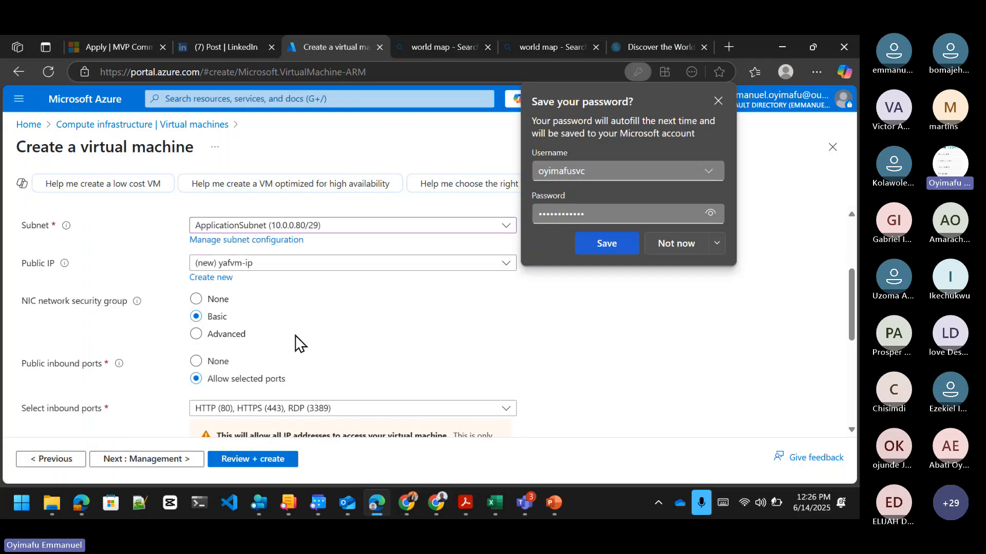
scroll(296, 335, up, 1)
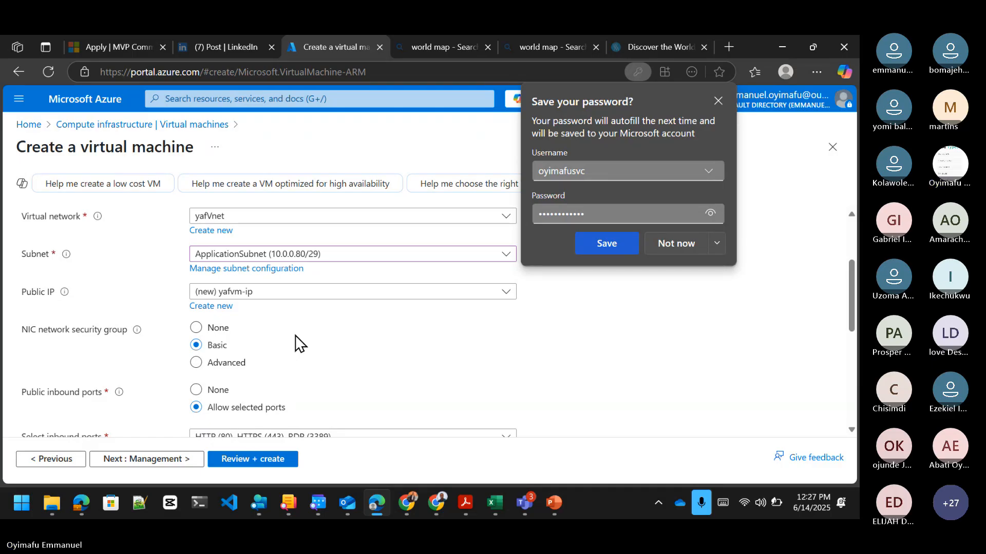
scroll(295, 342, down, 2)
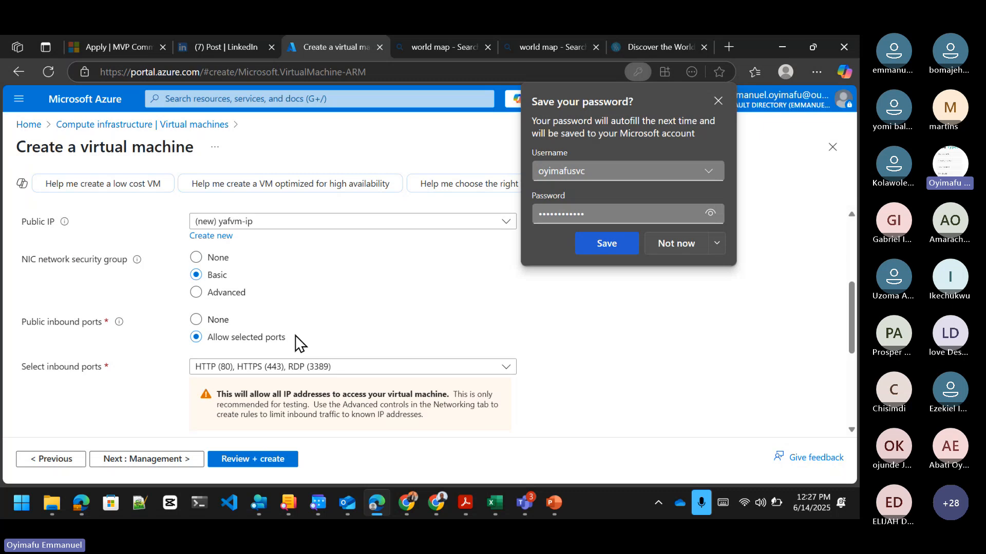
scroll(297, 343, down, 1)
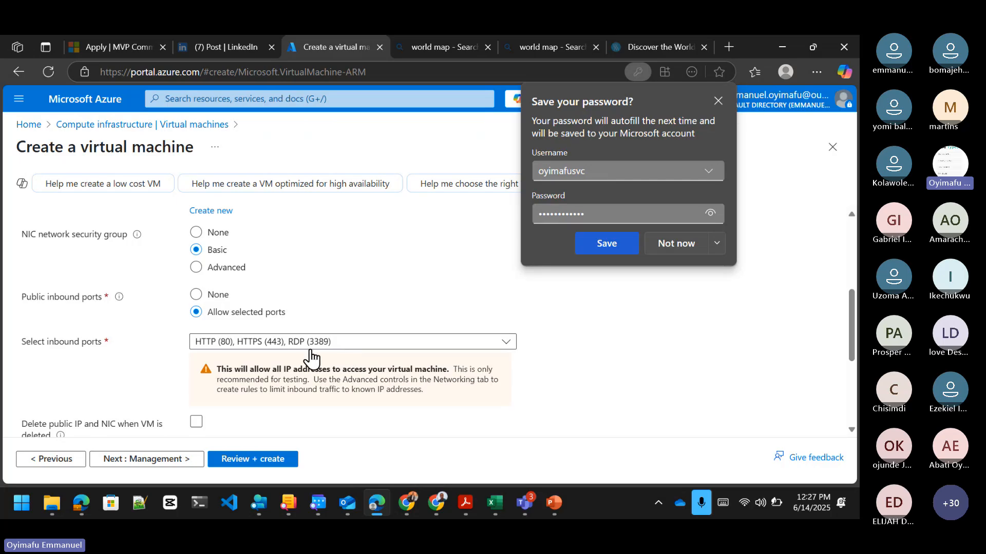
scroll(311, 357, down, 1)
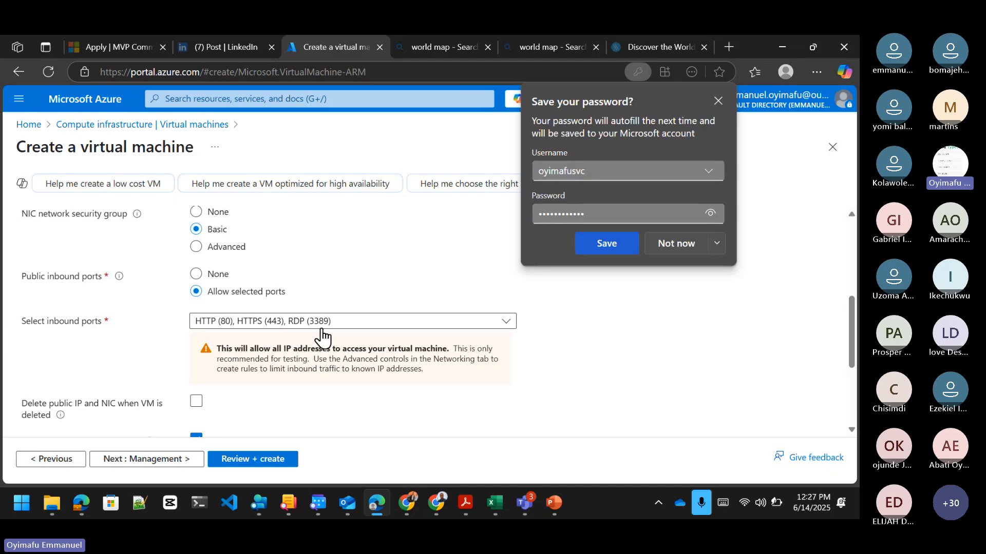
scroll(322, 337, down, 2)
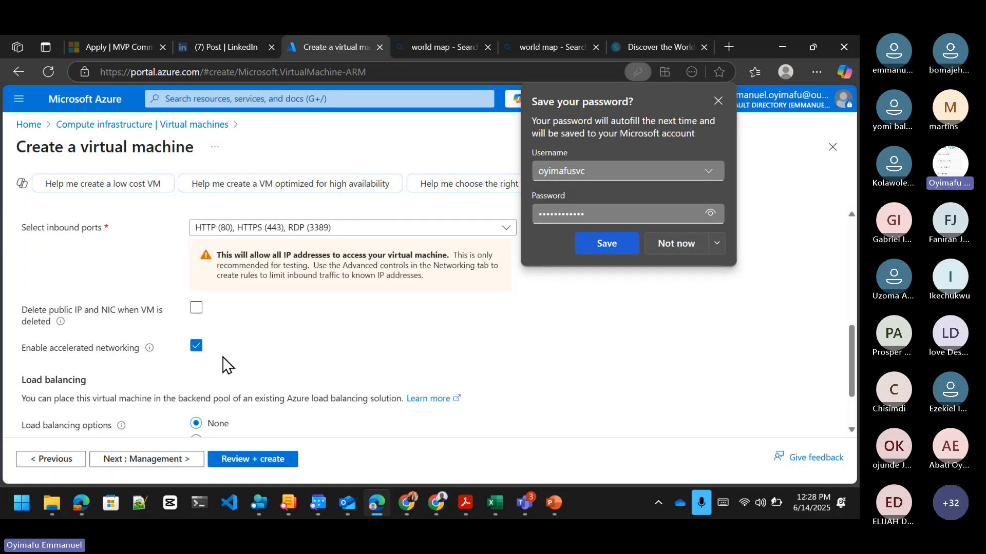
scroll(222, 357, down, 2)
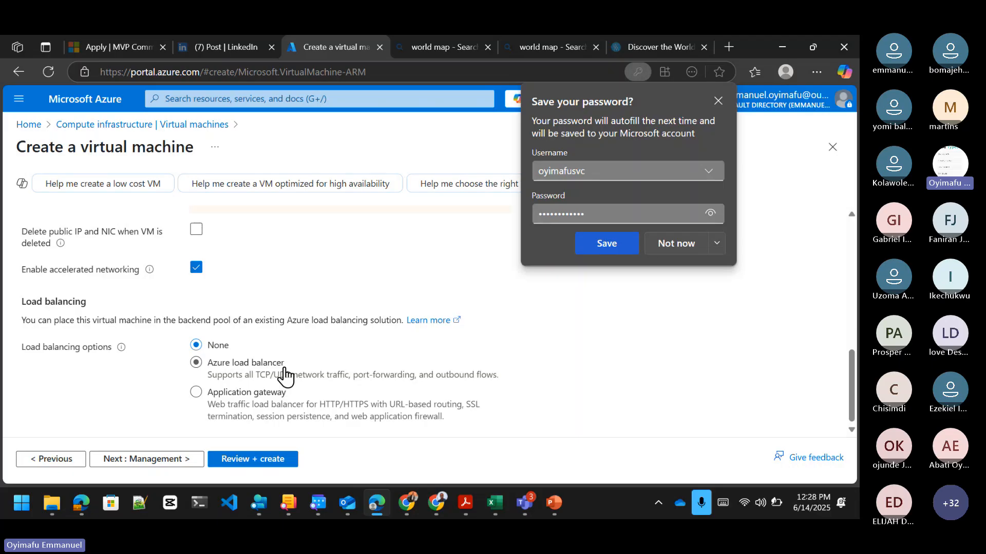
Proceed to the management settings and review the identity, Microsoft Entra ID login and auto-shutdown options.
click(170, 463)
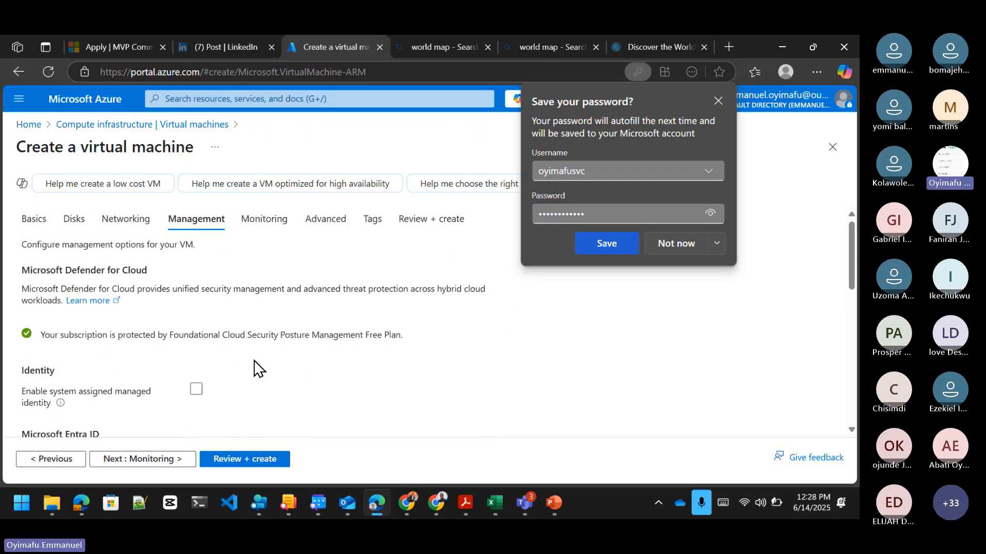
scroll(268, 367, down, 3)
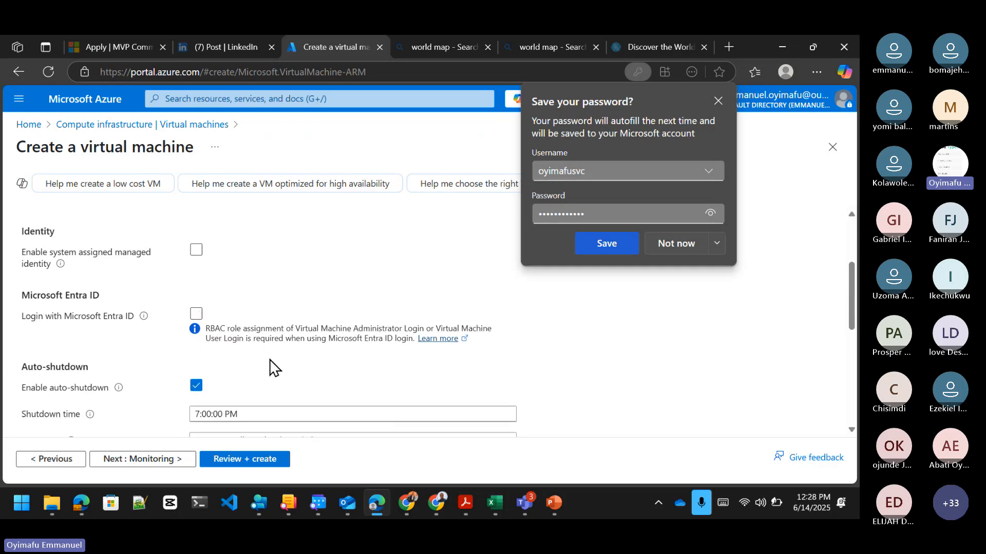
click(101, 321)
scroll(296, 334, down, 1)
scroll(297, 336, down, 1)
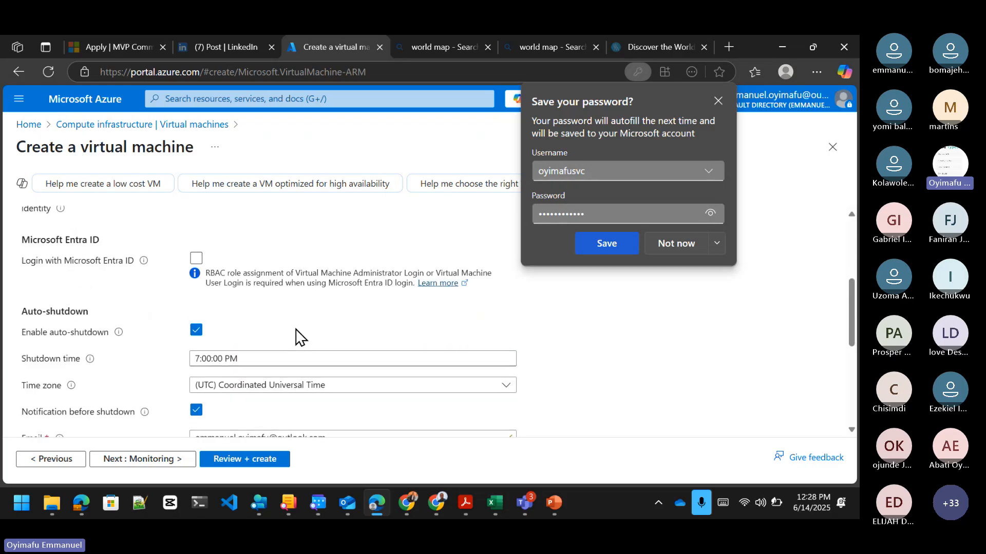
scroll(297, 337, up, 2)
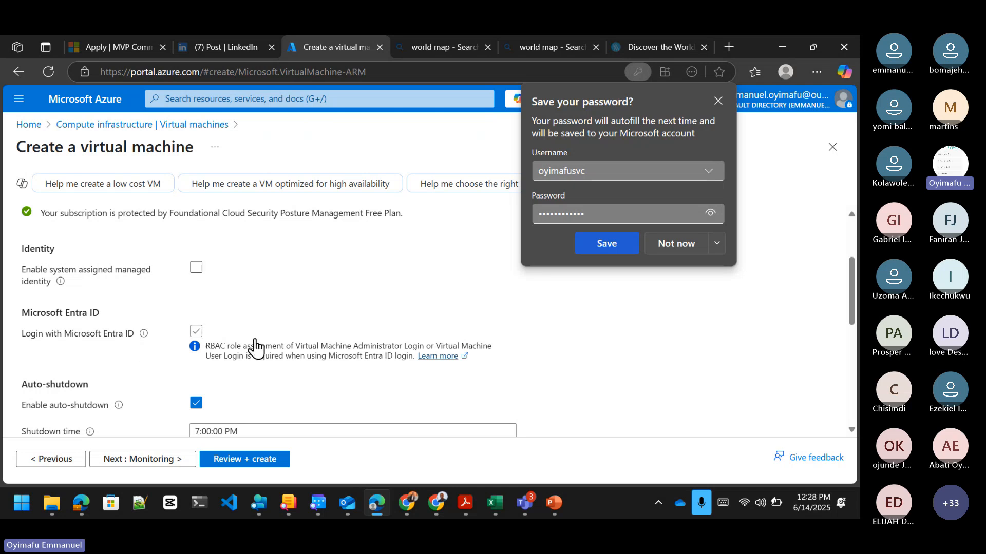
Check the auto-shutdown time, time zone and notification settings, and dismiss the browser's offer to save the password.
scroll(315, 353, down, 3)
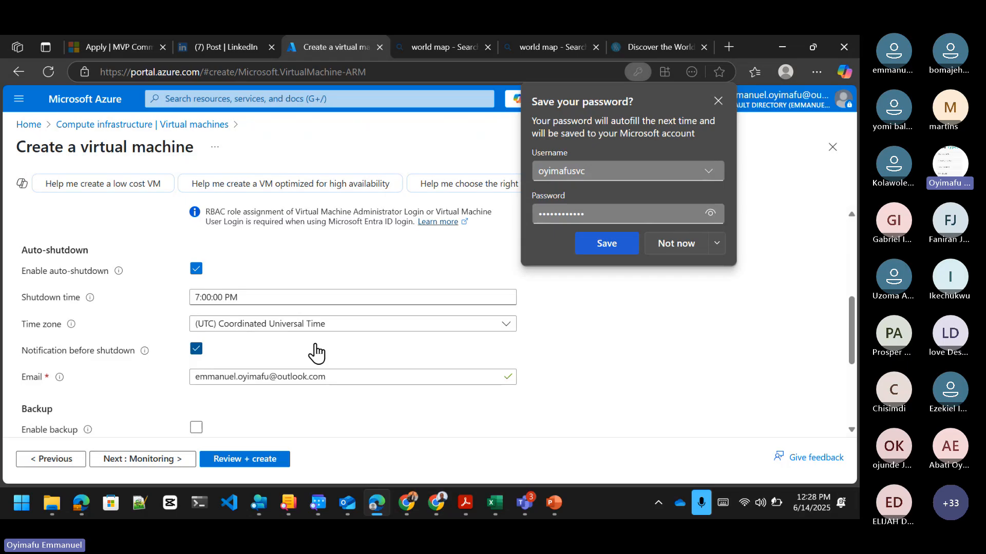
scroll(316, 353, down, 1)
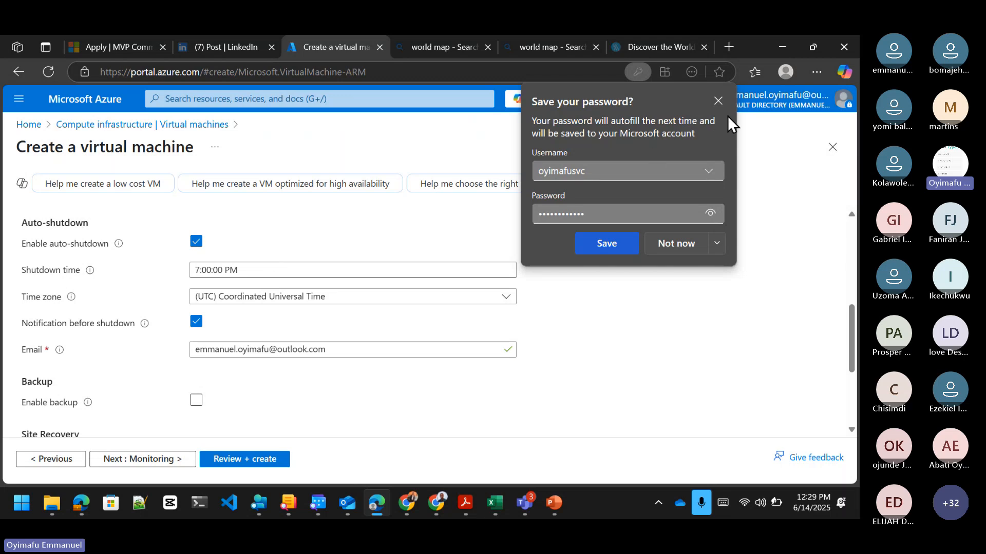
click(719, 100)
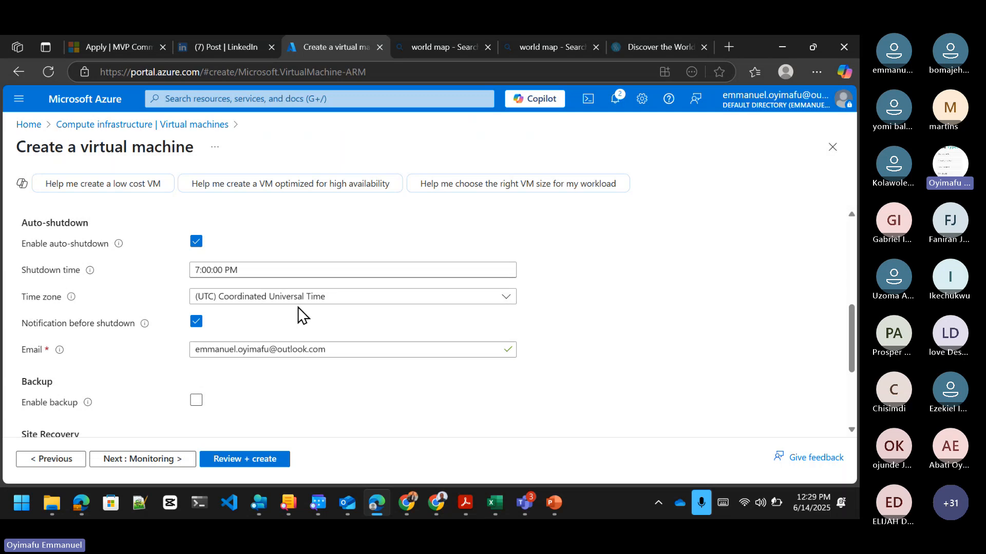
Examine the backup, disaster recovery and guest OS update options in the management settings.
scroll(300, 314, down, 1)
scroll(301, 314, down, 3)
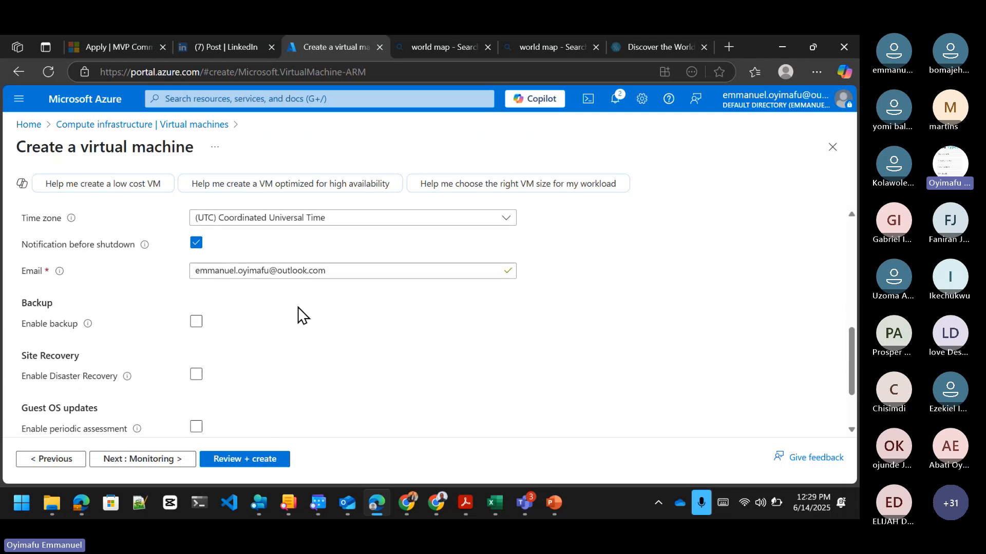
scroll(271, 354, down, 3)
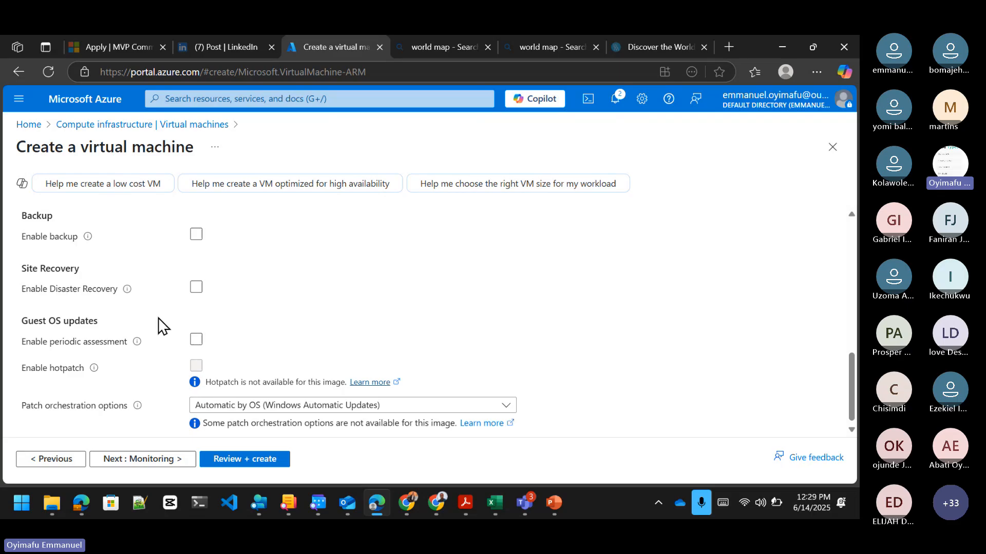
scroll(261, 344, down, 1)
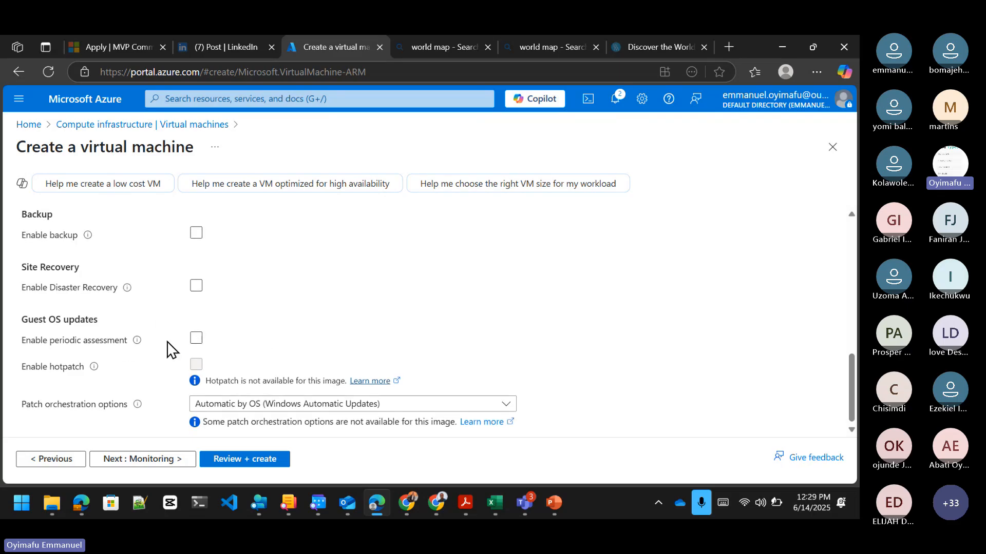
scroll(257, 363, up, 4)
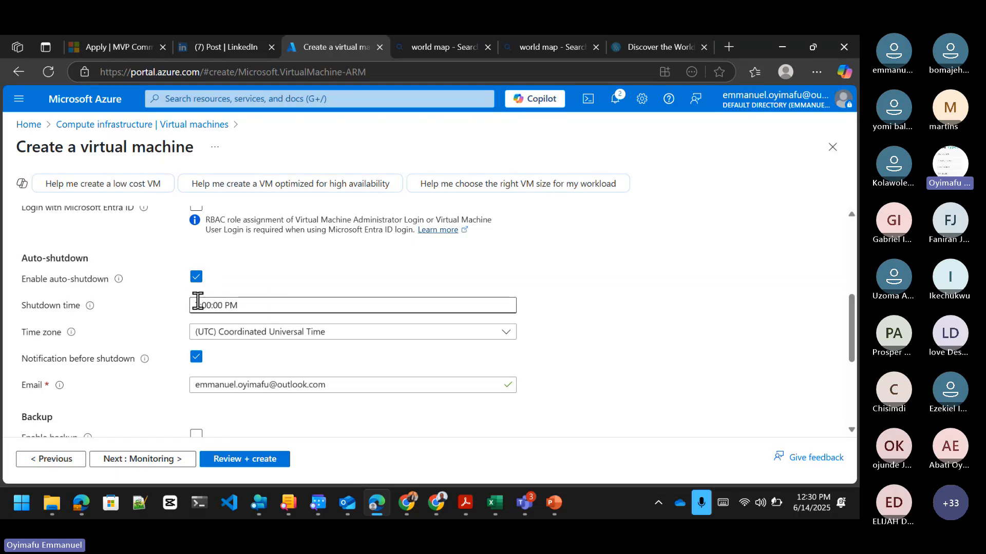
scroll(291, 331, down, 2)
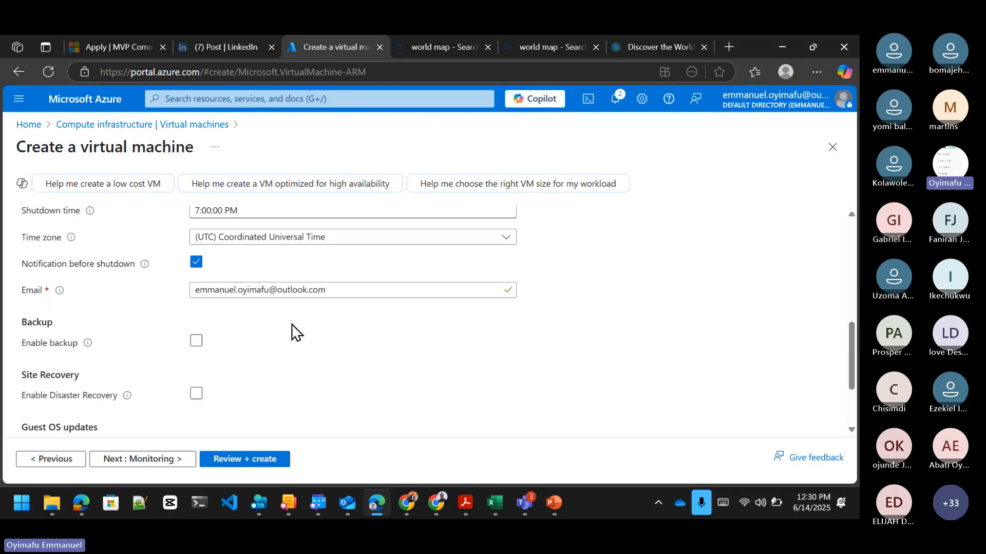
Proceed to the monitoring settings and review the alert rules, boot diagnostics, OS guest diagnostics and application health options.
click(159, 460)
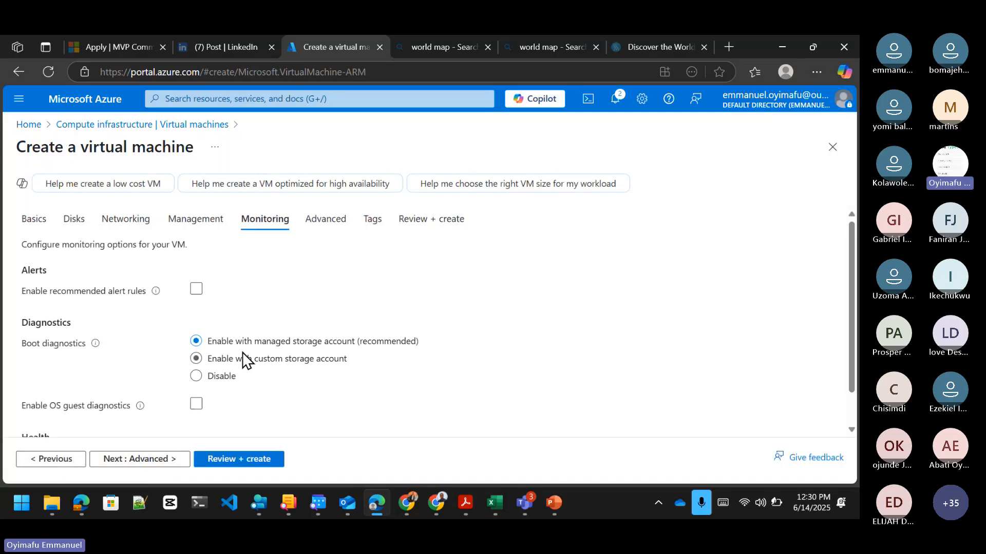
scroll(307, 405, down, 1)
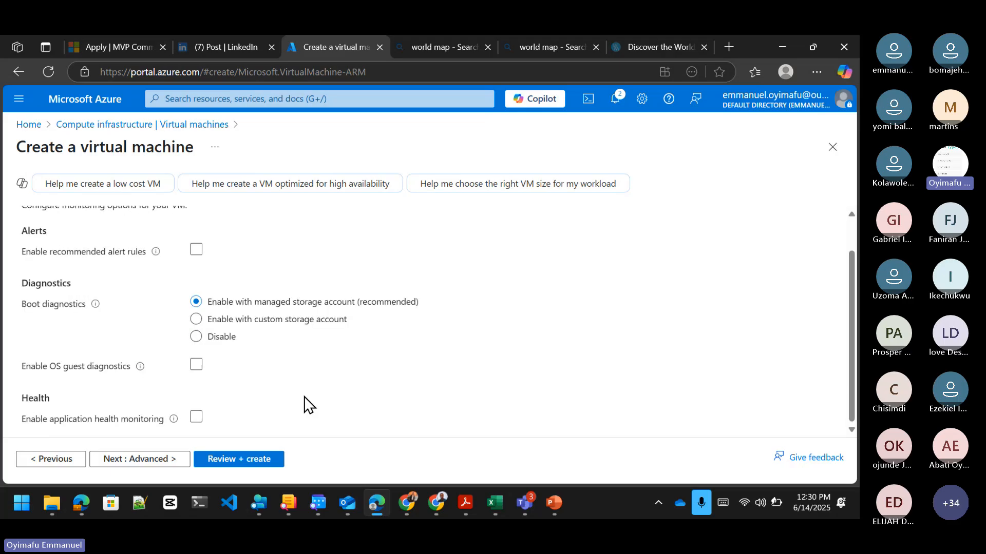
scroll(307, 405, up, 1)
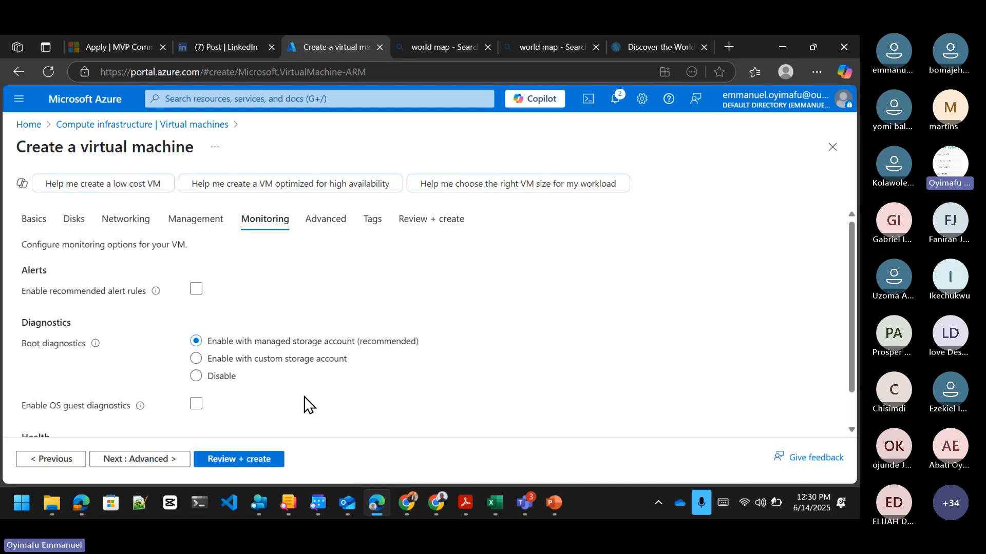
scroll(304, 397, down, 1)
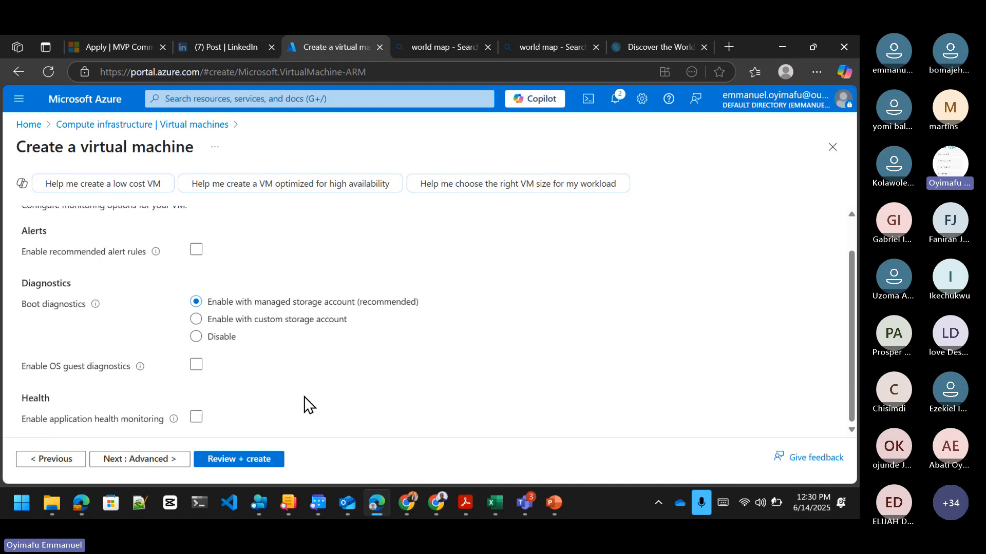
scroll(304, 396, up, 1)
scroll(304, 396, down, 1)
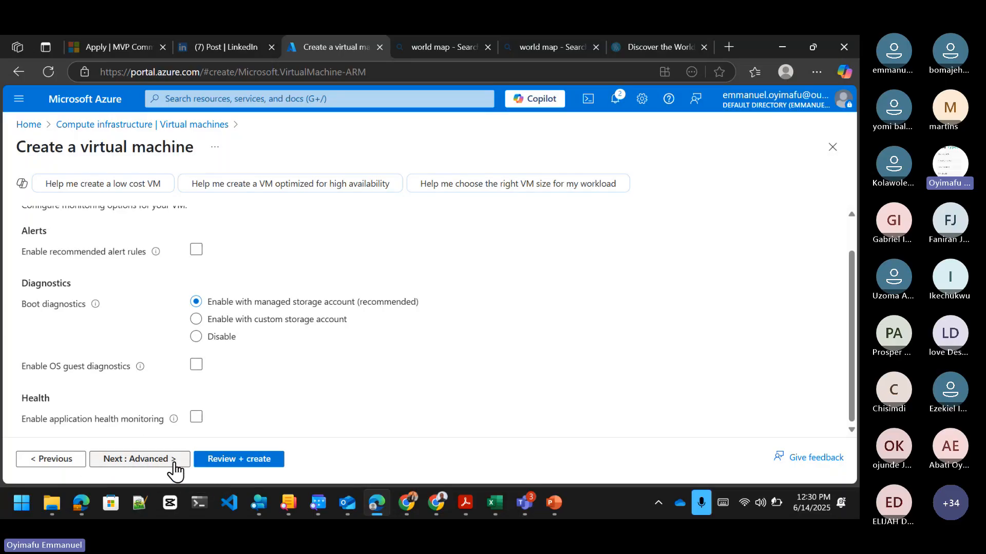
Proceed to the advanced settings and examine the extensions, VM applications, custom and user data, NVMe, host, capacity reservation and proximity placement options.
click(168, 465)
scroll(350, 375, down, 1)
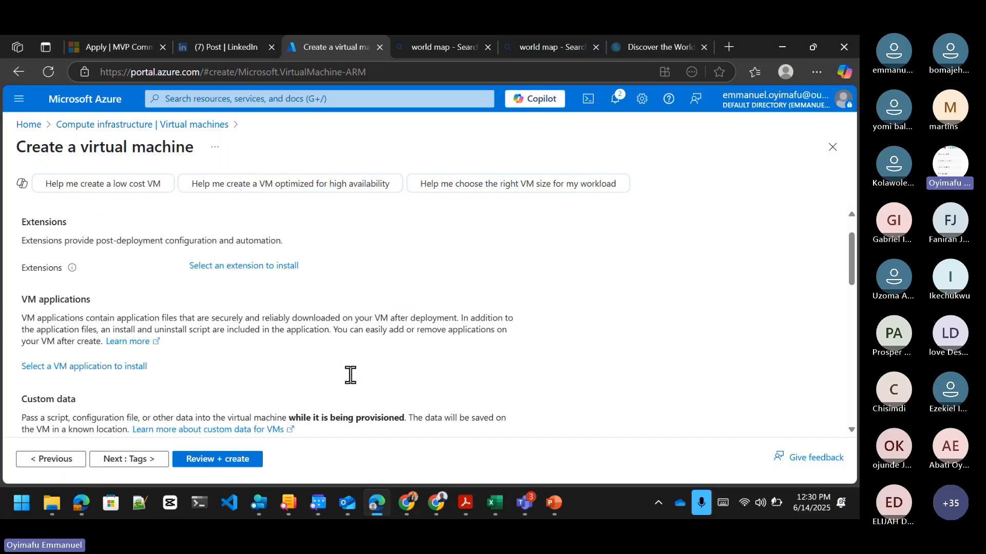
scroll(351, 376, up, 1)
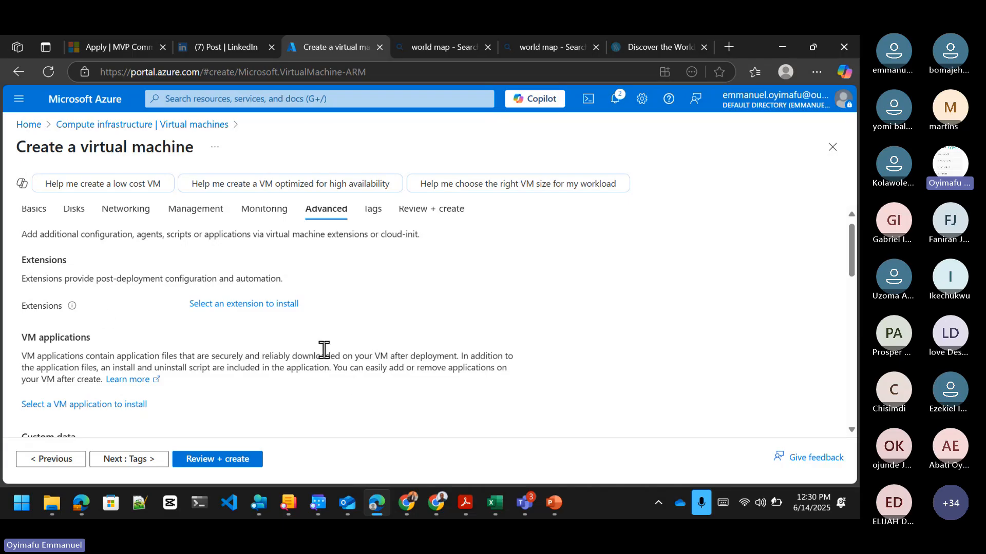
scroll(324, 349, down, 3)
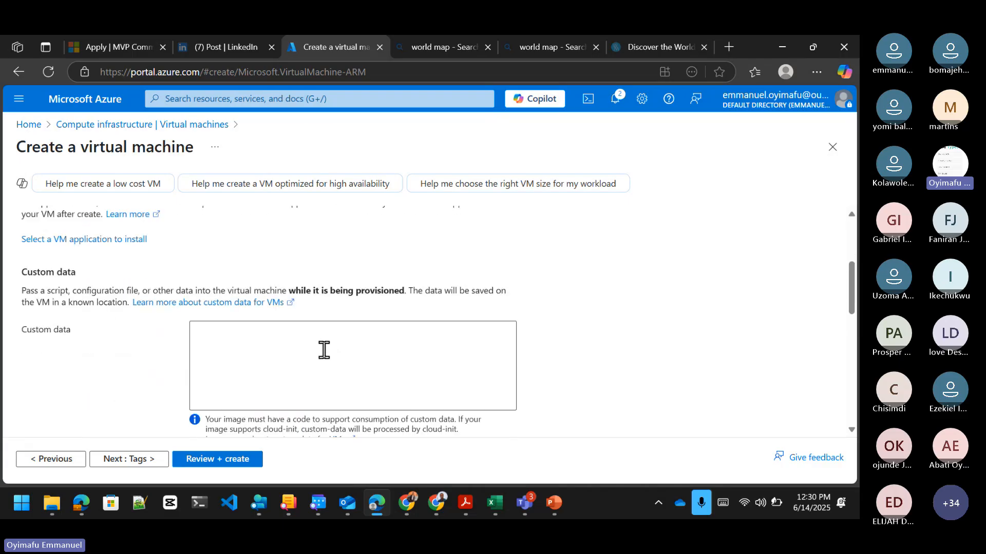
scroll(324, 350, up, 3)
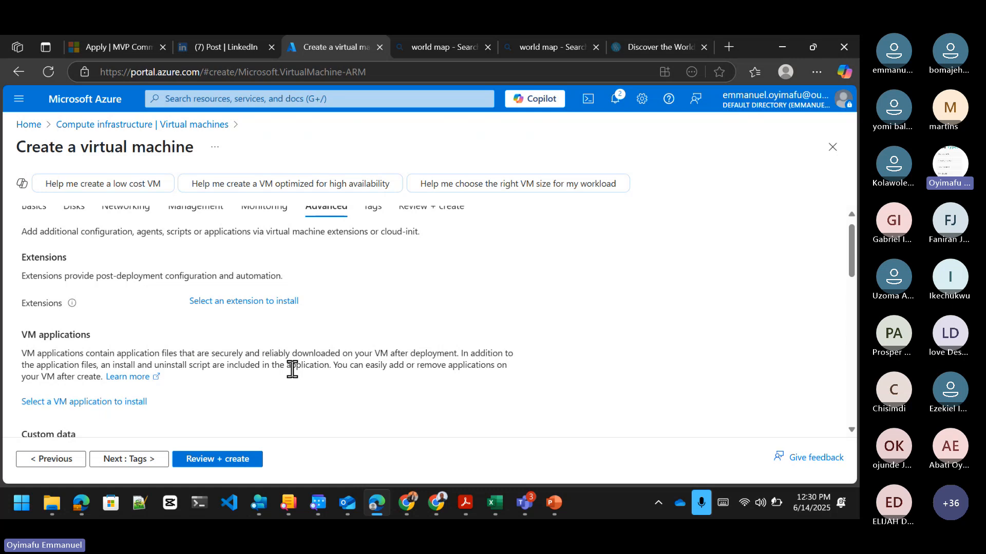
scroll(292, 369, down, 3)
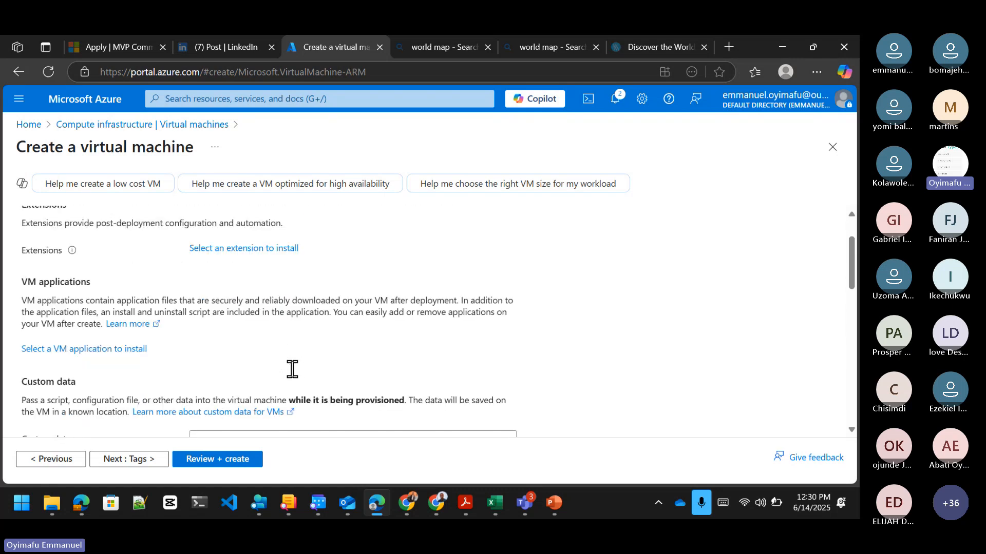
scroll(292, 369, down, 6)
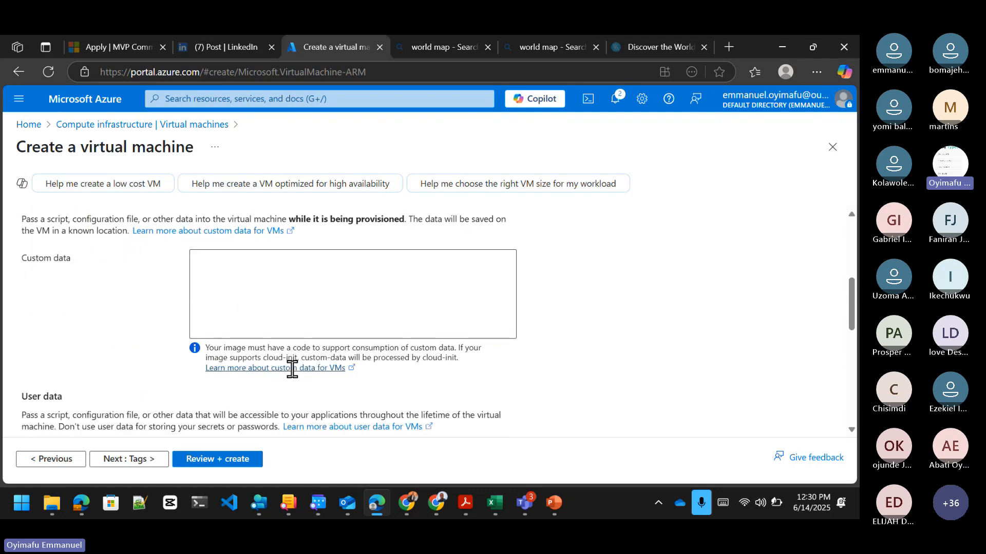
scroll(292, 369, down, 1)
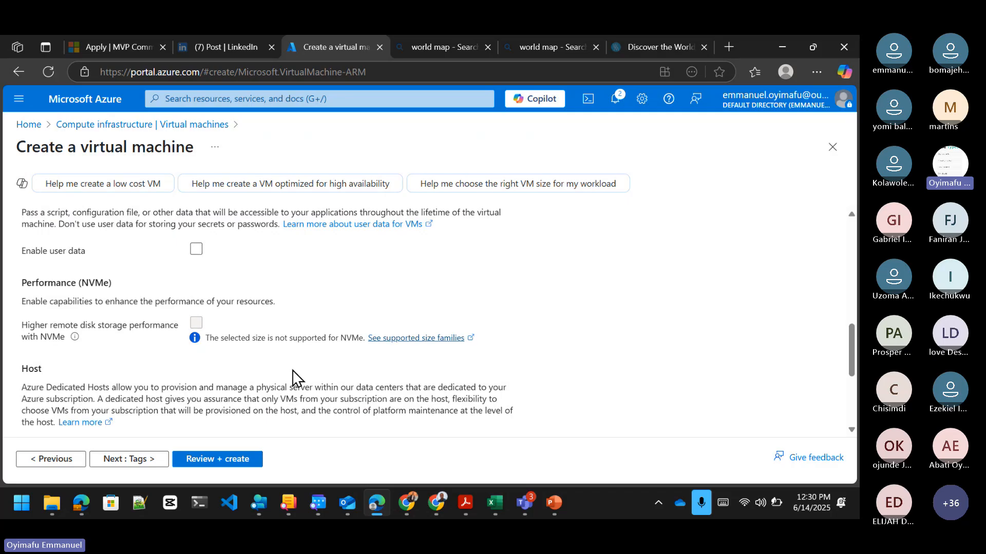
scroll(215, 295, down, 2)
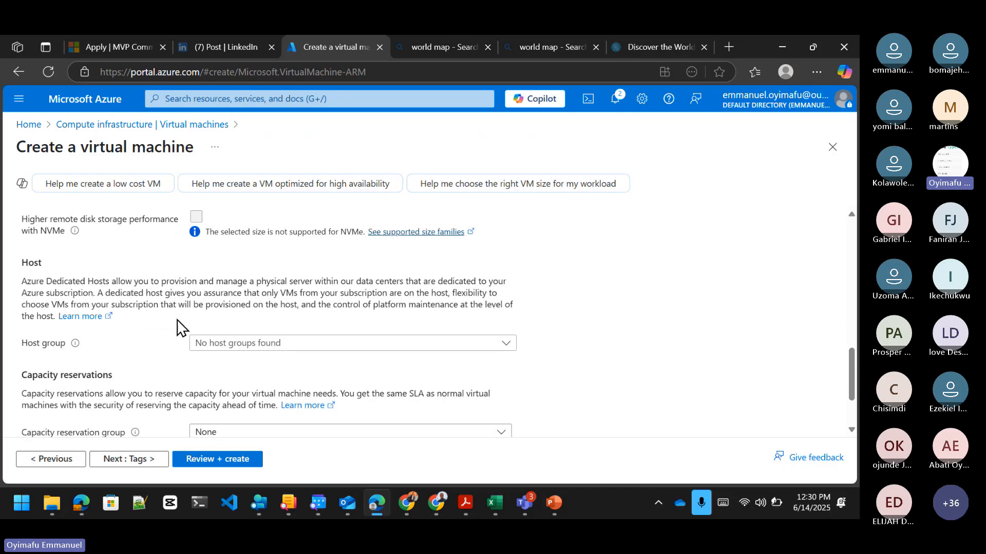
scroll(177, 319, down, 2)
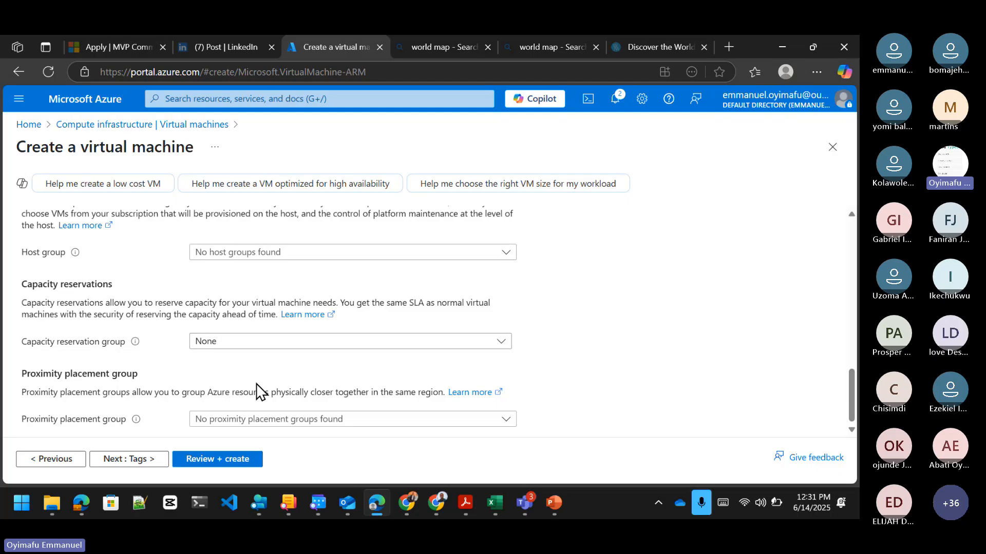
scroll(257, 392, up, 10)
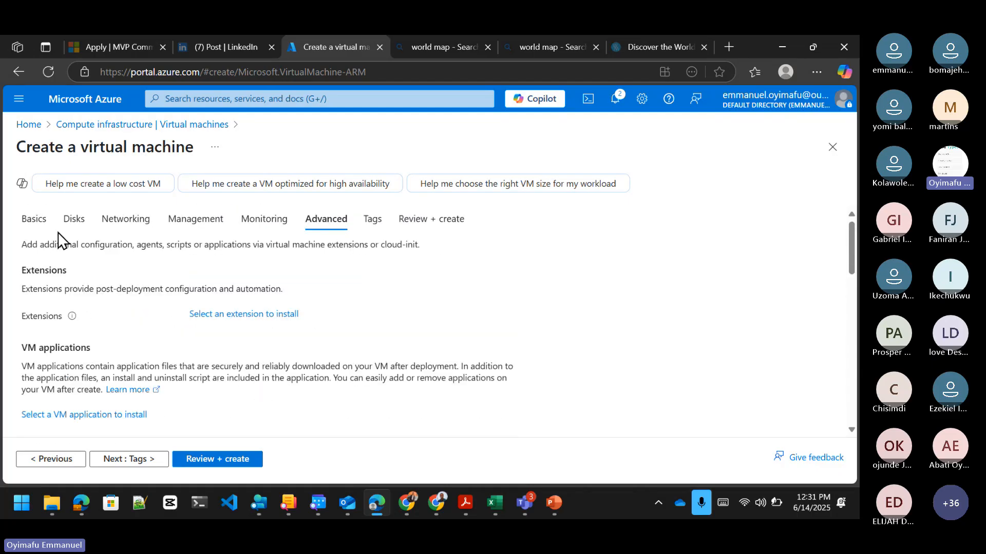
Revisit the basic, disk and networking settings of the virtual machine for a final check.
click(33, 223)
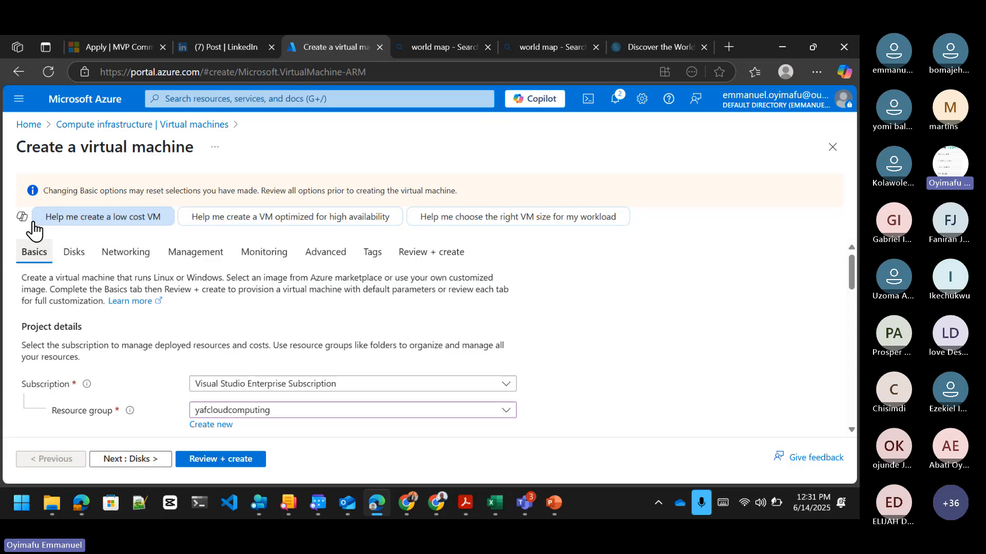
click(78, 264)
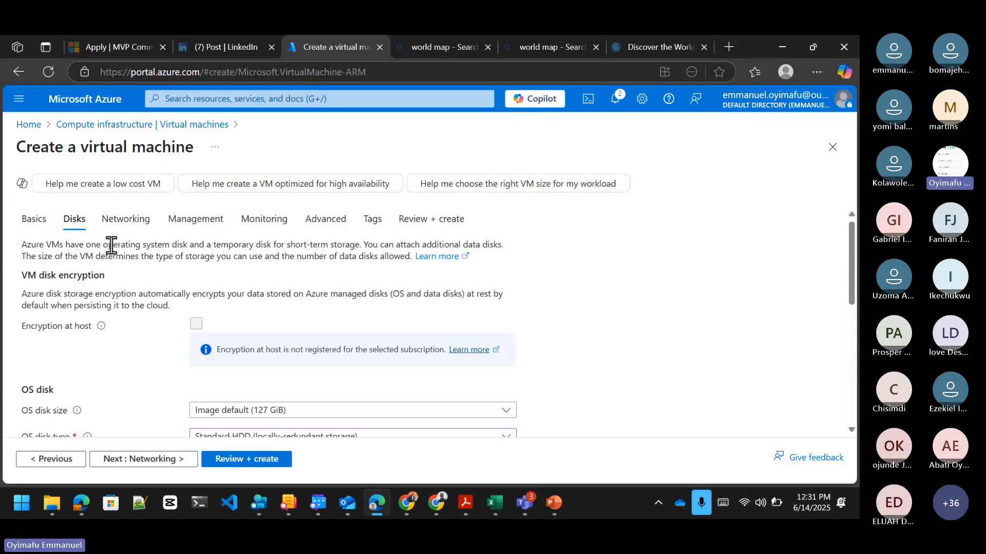
click(126, 229)
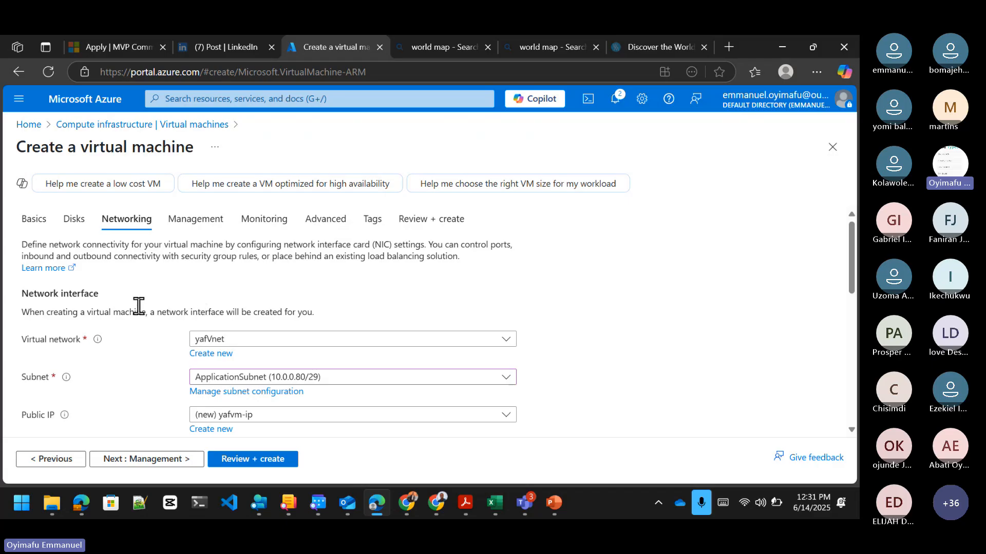
scroll(359, 324, down, 5)
Validate the yafvm configuration, review its price, terms and settings summary, and create the virtual machine.
click(256, 458)
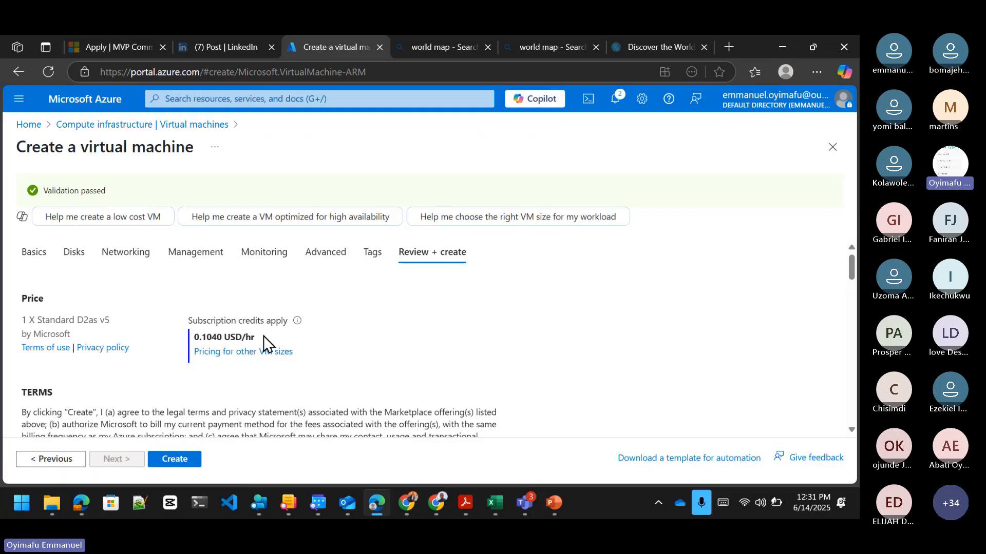
scroll(194, 407, down, 1)
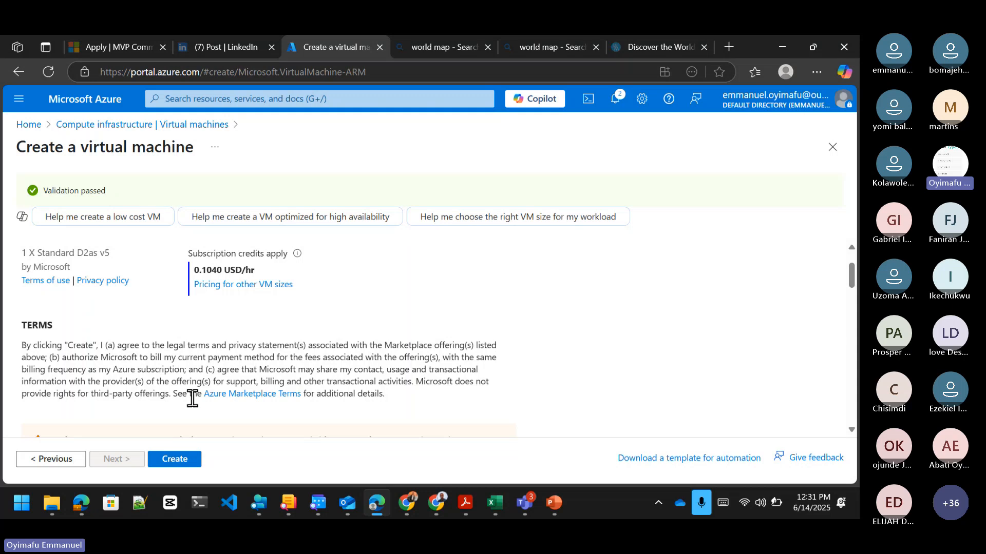
scroll(194, 406, down, 1)
scroll(193, 407, down, 3)
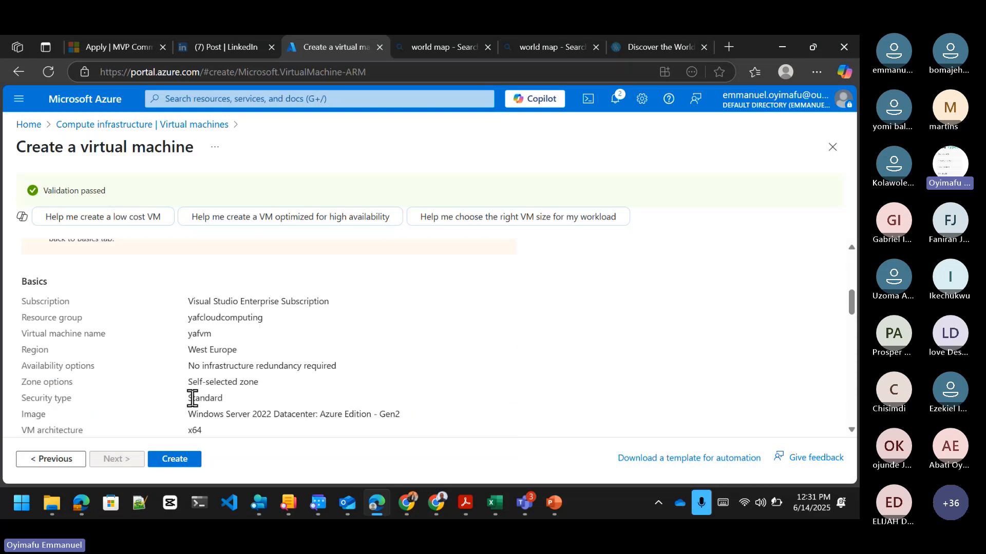
scroll(194, 407, up, 1)
scroll(194, 406, up, 1)
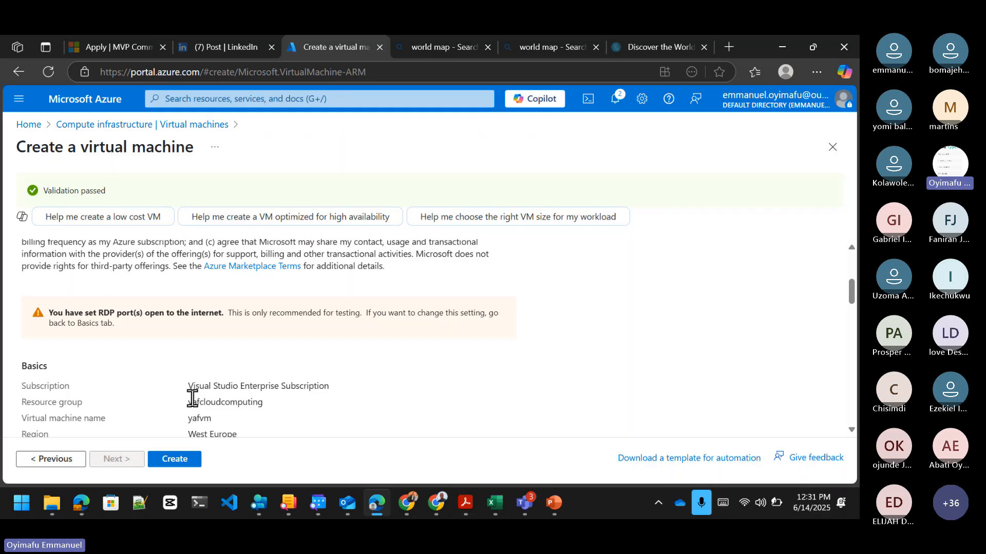
scroll(192, 399, down, 1)
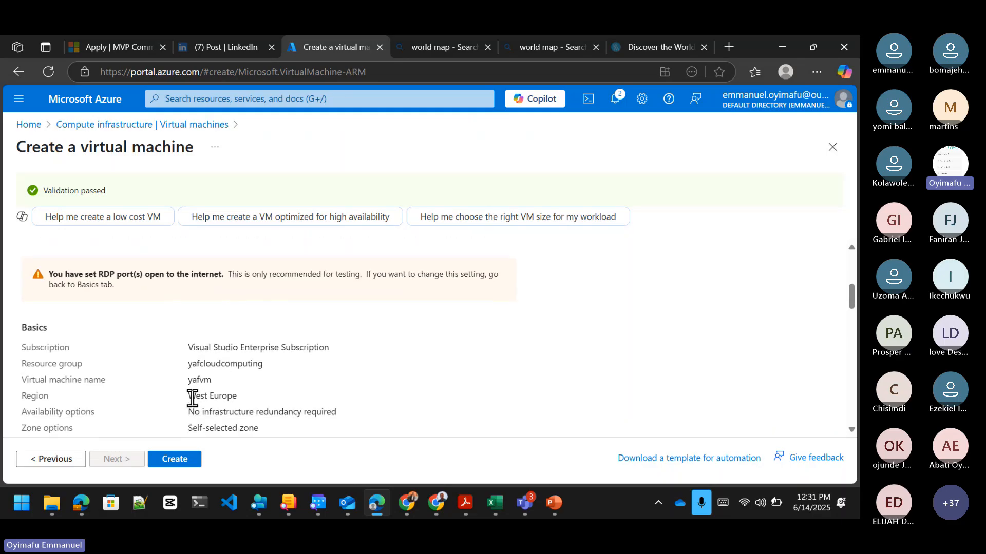
scroll(192, 399, down, 3)
scroll(193, 399, down, 5)
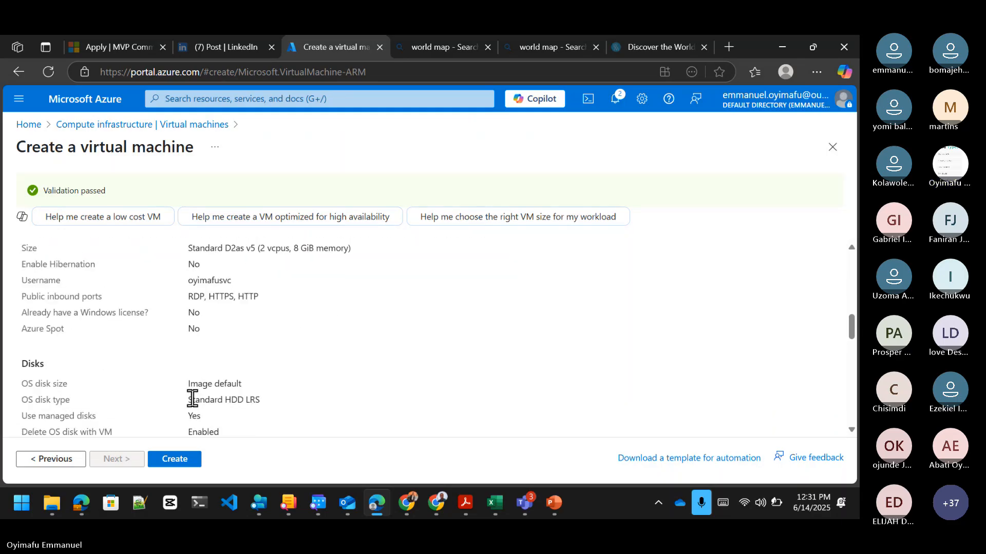
click(167, 463)
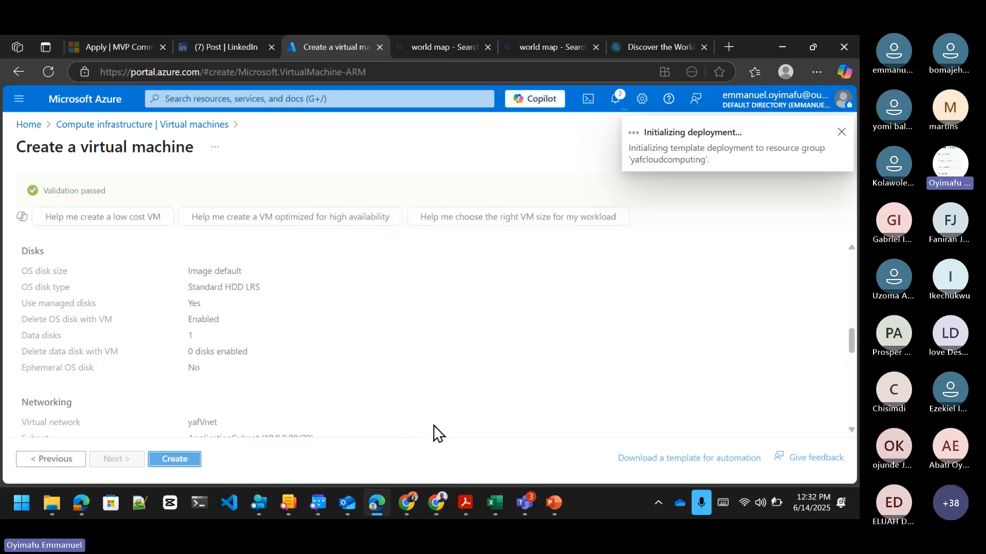
Switch to the Azure Fundamentals YAF meeting window in Microsoft Teams.
mouse_move(527, 507)
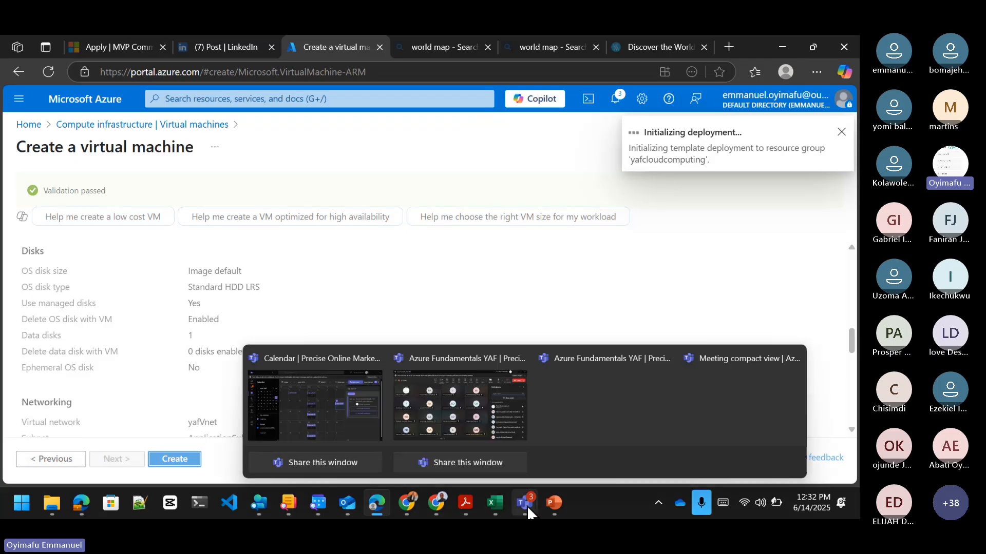
click(448, 404)
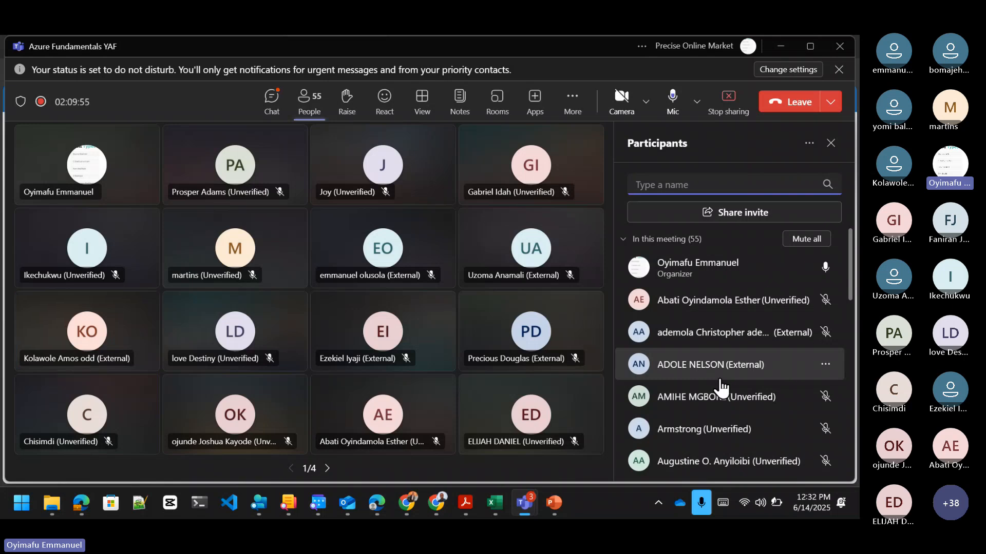
Look through the meeting's participant list and switch back to the Azure deployment page in the browser.
scroll(720, 387, down, 2)
scroll(720, 387, down, 1)
scroll(720, 387, down, 3)
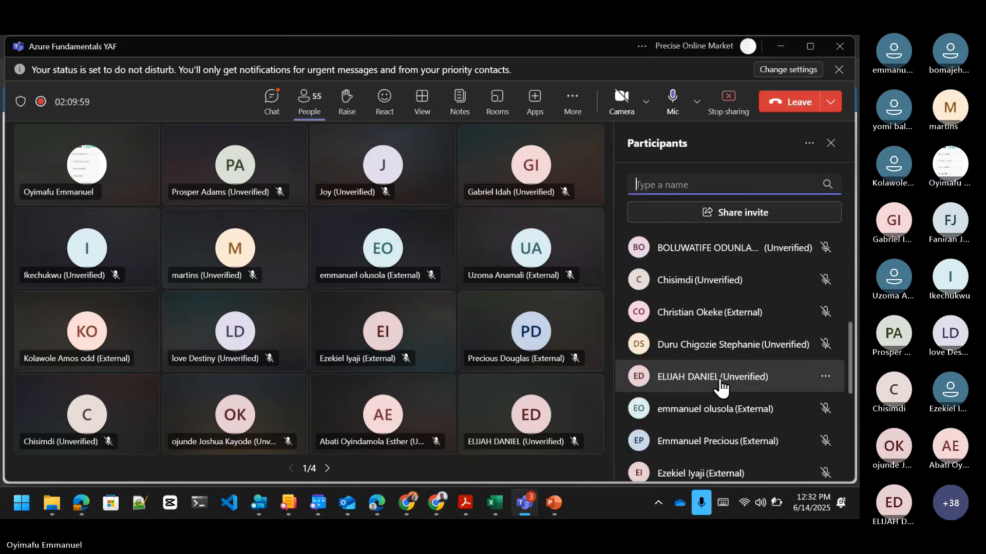
scroll(720, 387, up, 6)
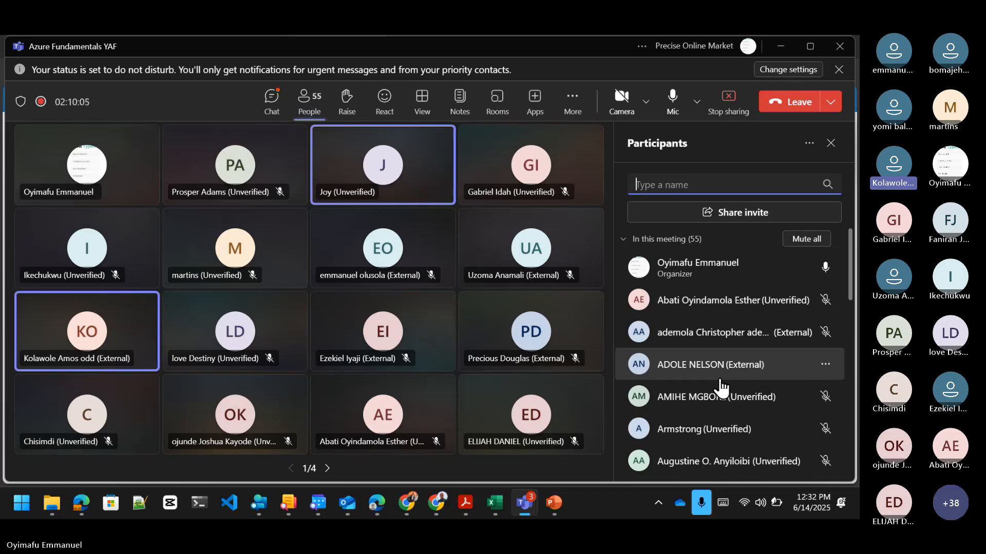
click(784, 50)
click(784, 50)
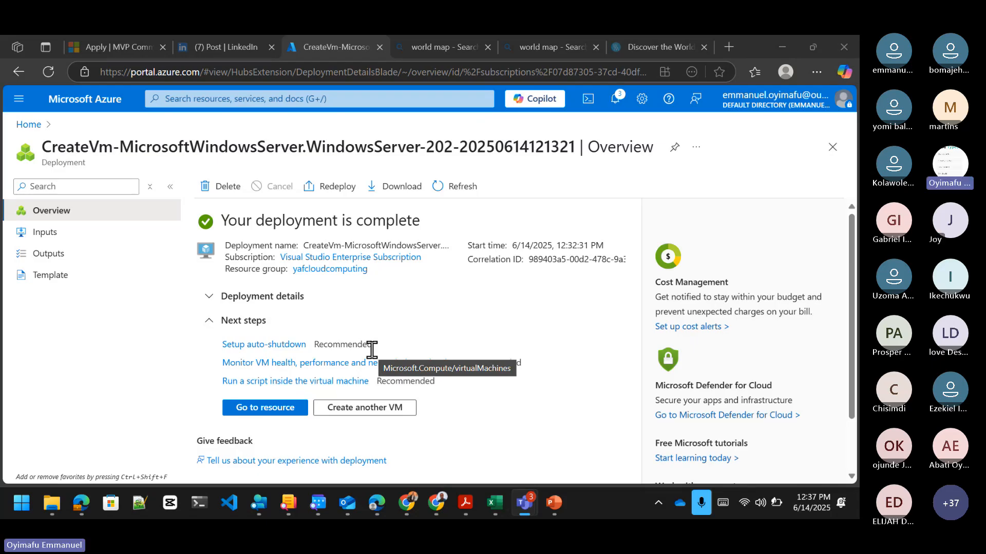
Open the deployed yafvm virtual machine from the completed deployment and view its overview.
click(266, 409)
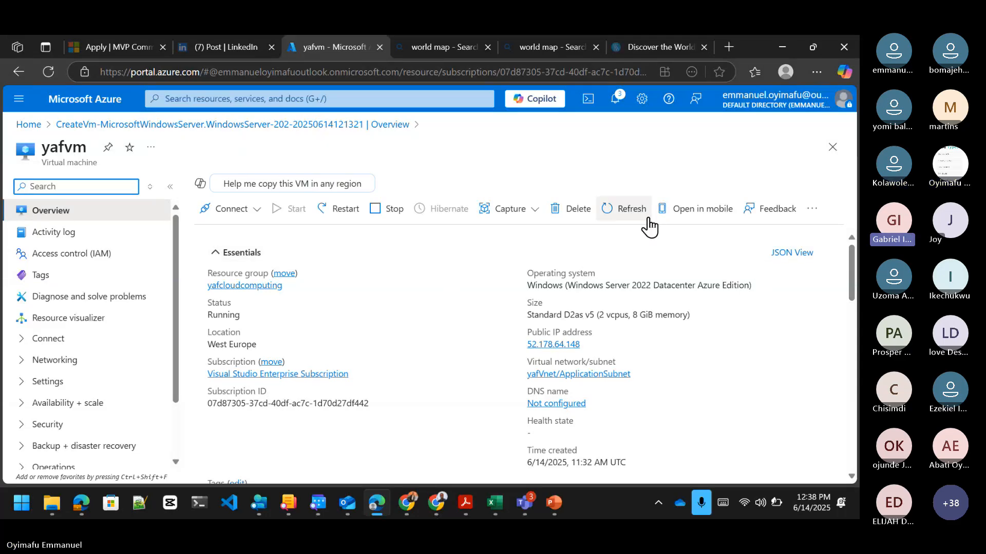
click(794, 187)
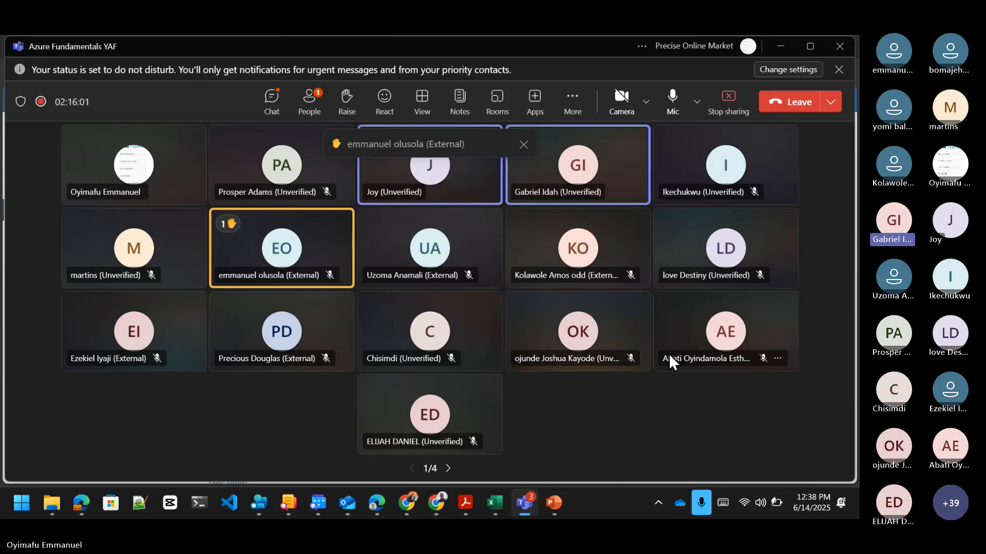
click(781, 49)
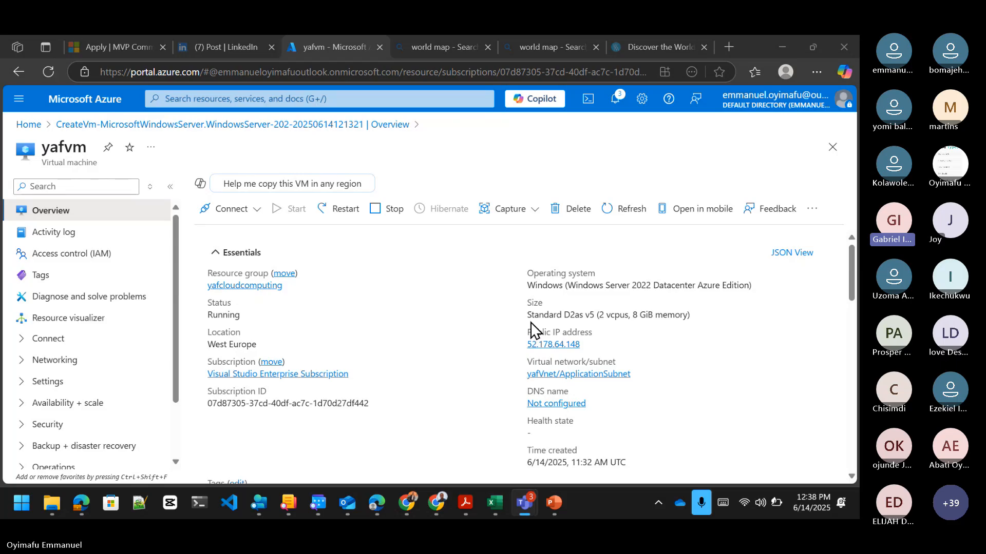
click(422, 47)
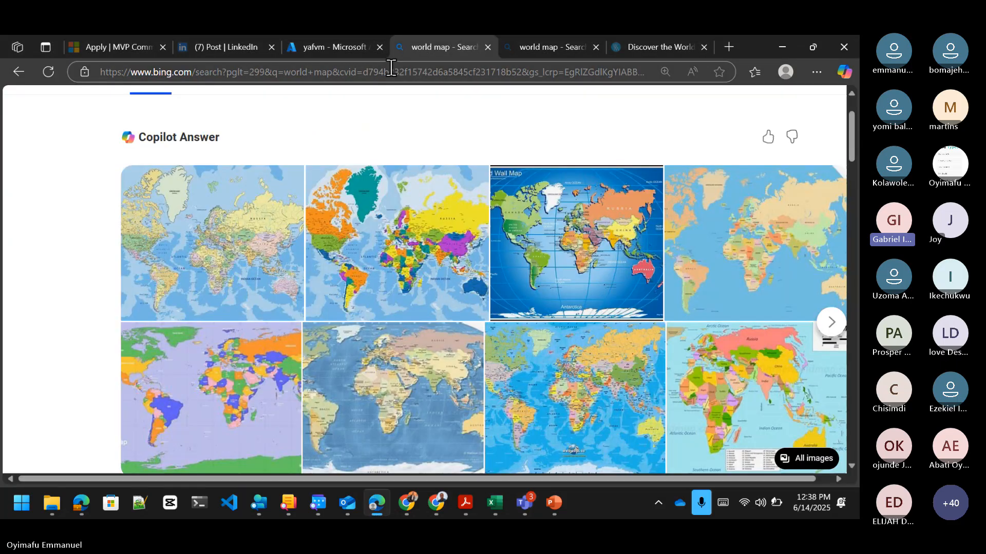
click(389, 72)
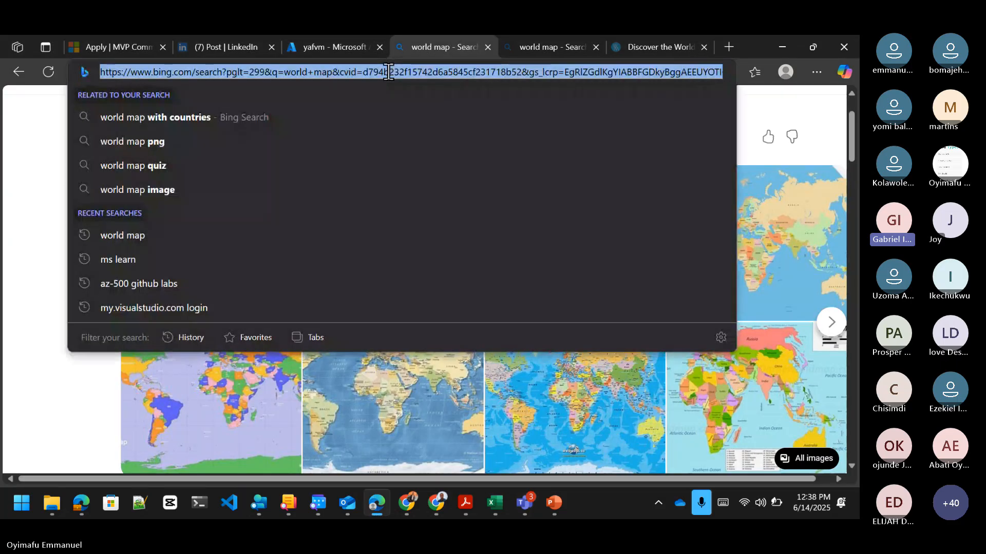
key(BackSpace)
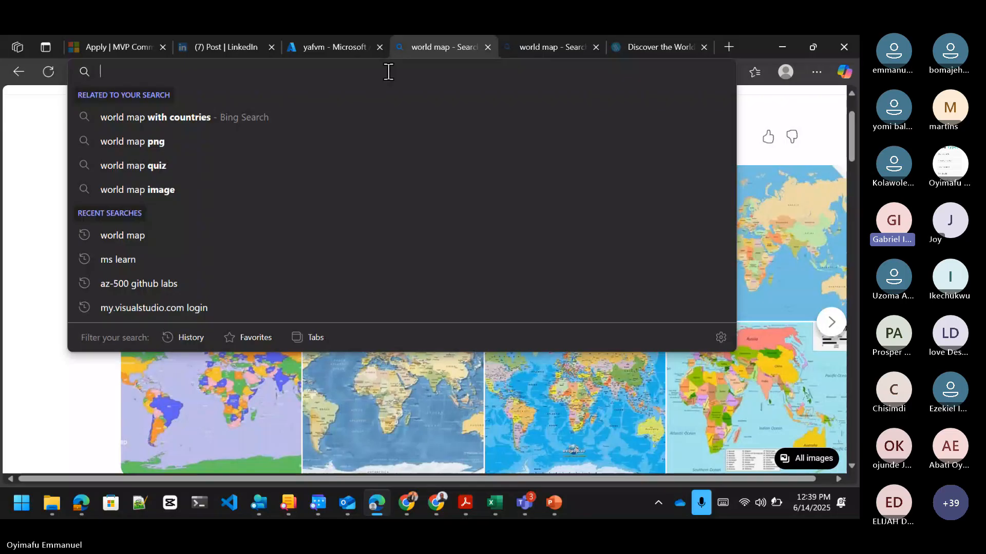
text(create a )
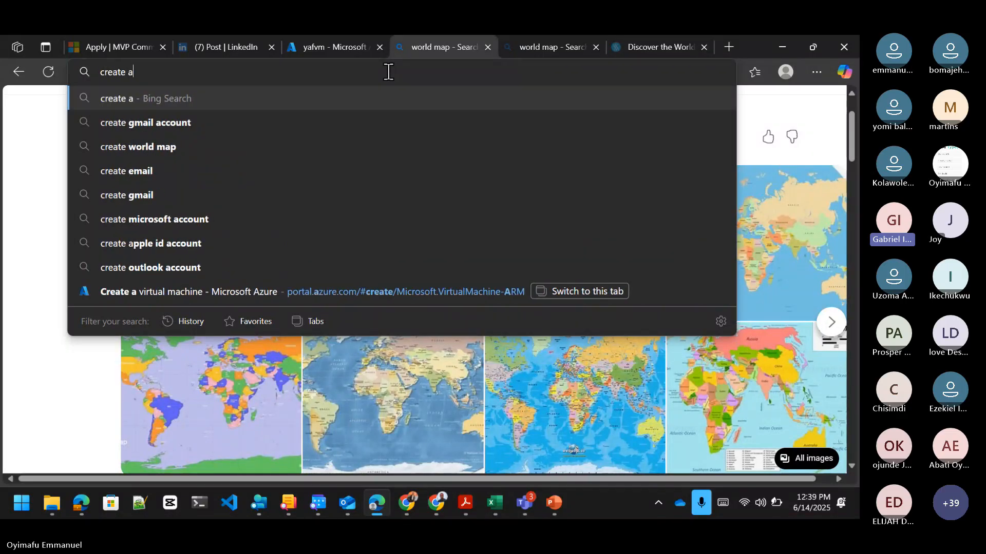
text(virtu)
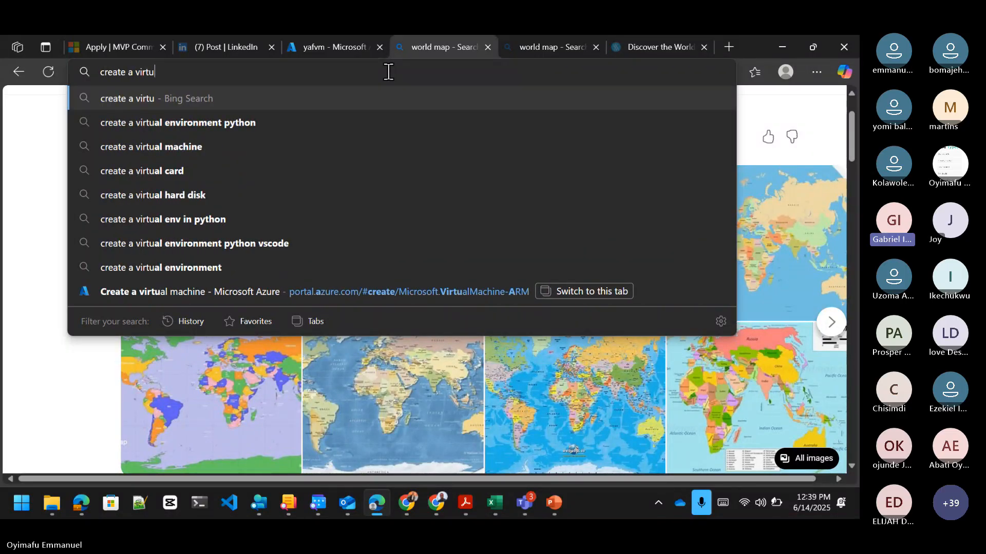
text(al)
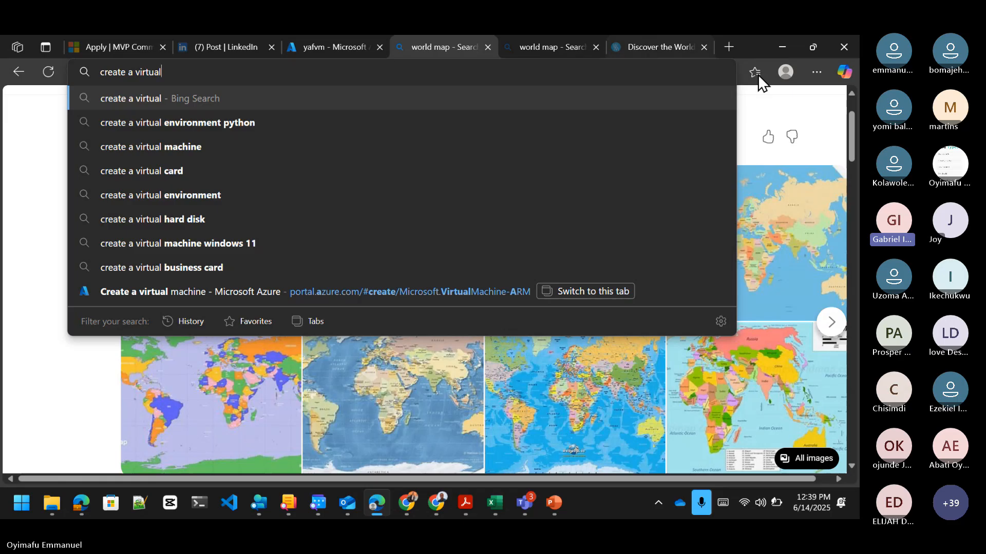
click(760, 108)
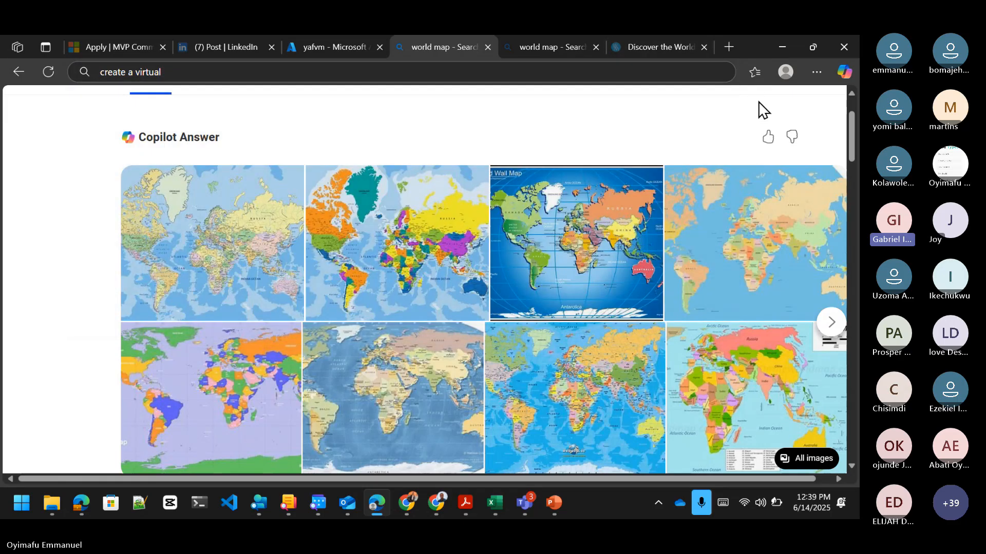
click(324, 46)
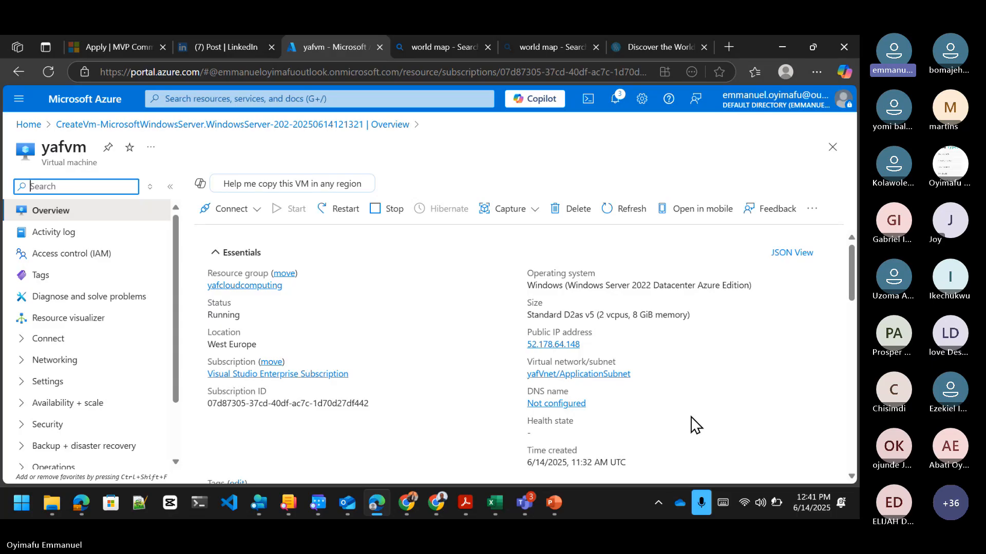
Search the web for "az-900" in the browser tab holding the first world map search.
click(433, 46)
click(411, 68)
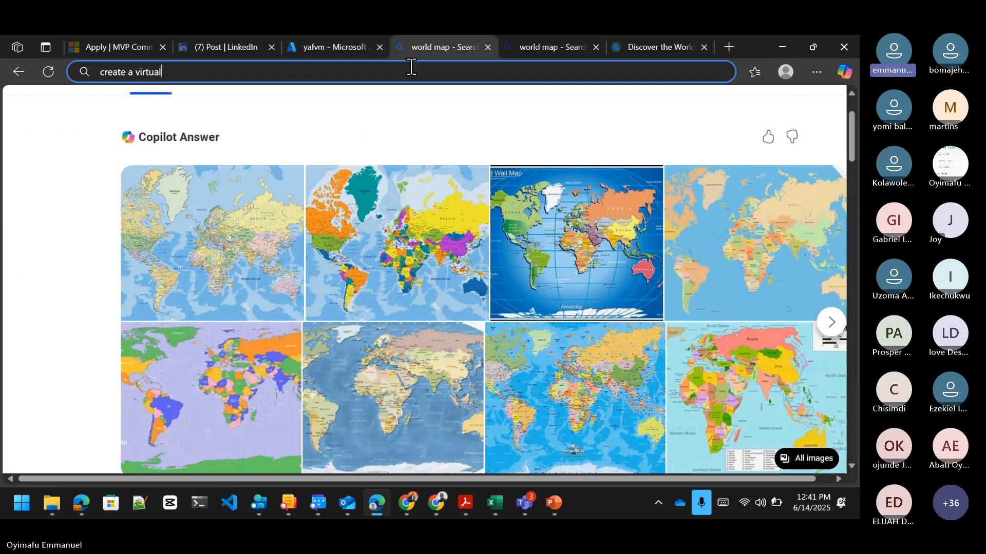
key(BackSpace)
text(az)
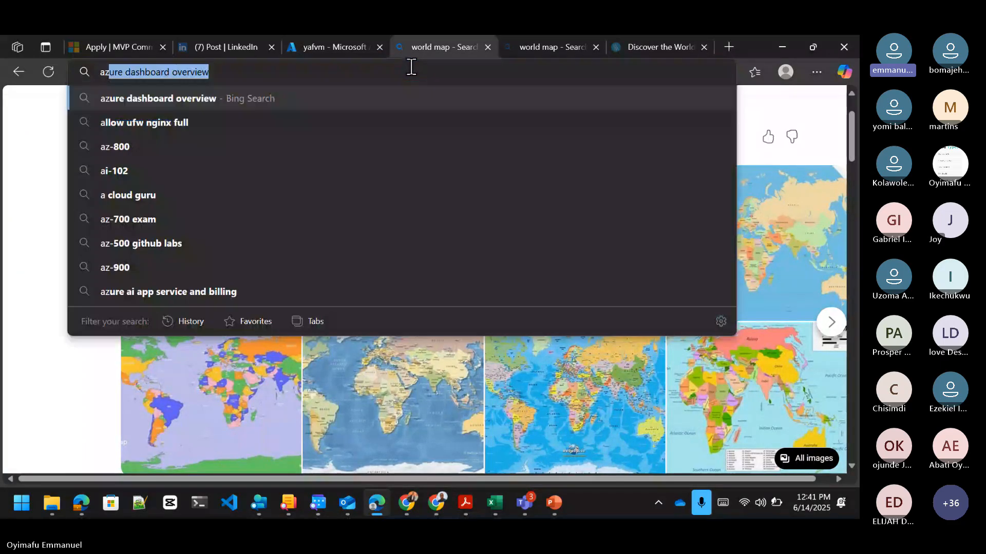
text(-10)
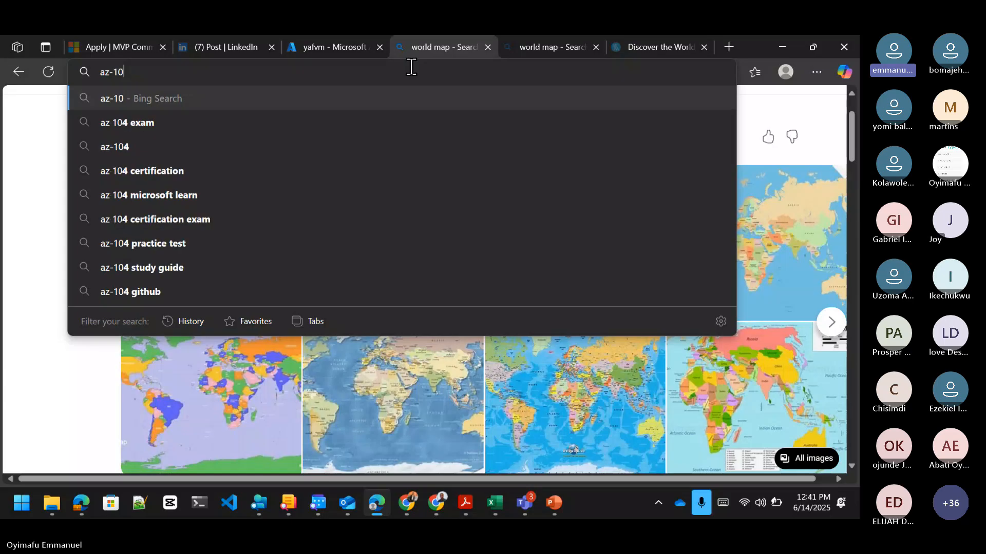
key(BackSpace)
key(BackSpace)
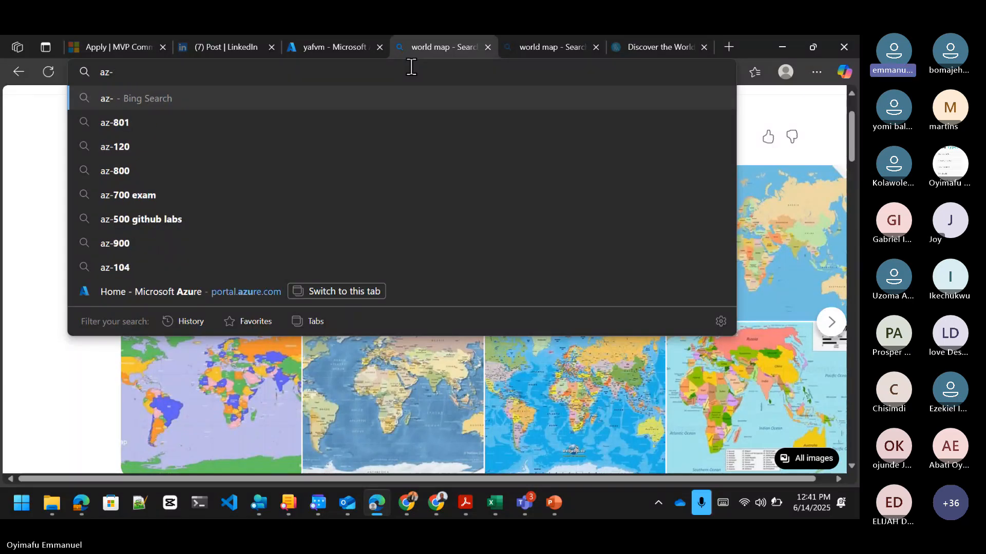
text(900)
key(Return)
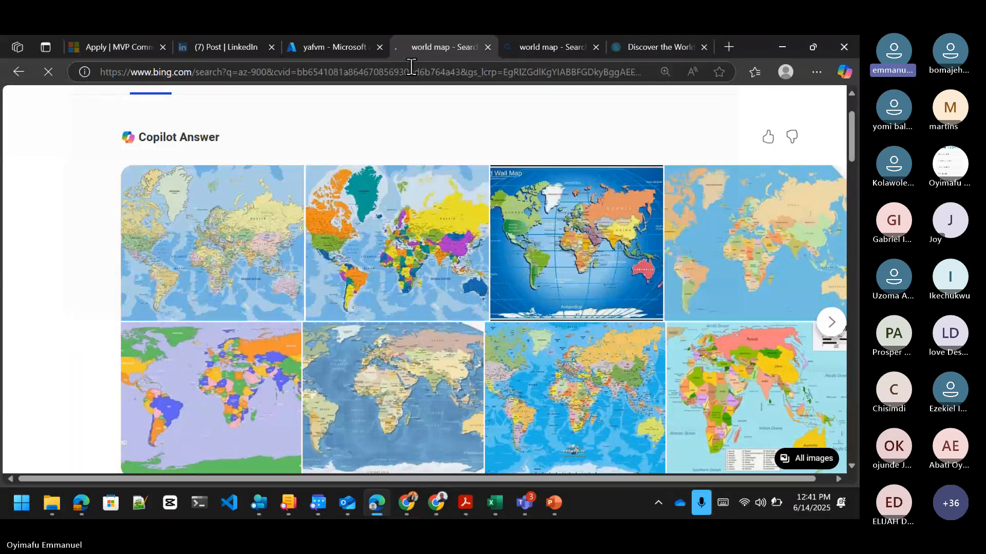
Open Microsoft Learn's Microsoft Certified: Azure Fundamentals page from the search results and locate its exam preparation course.
scroll(290, 339, down, 5)
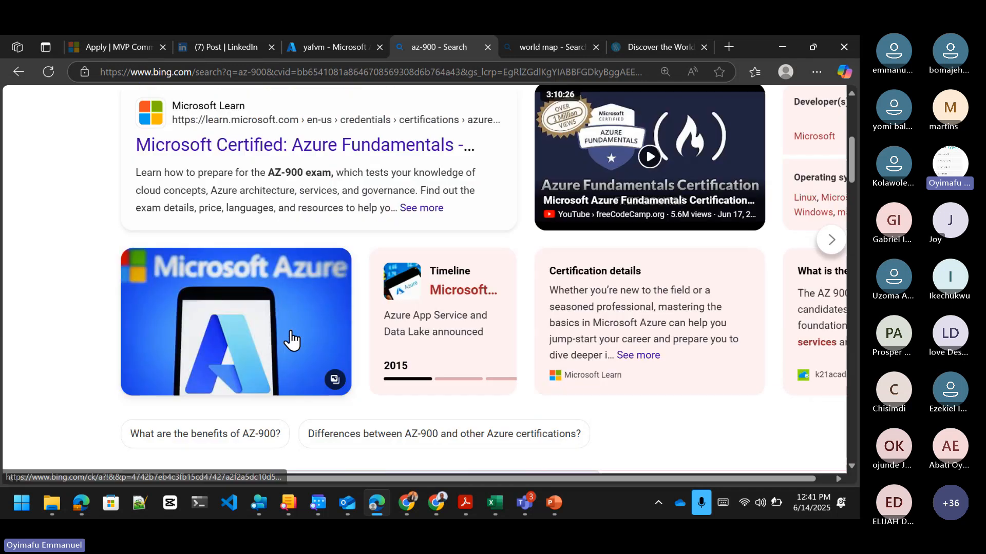
scroll(291, 338, down, 6)
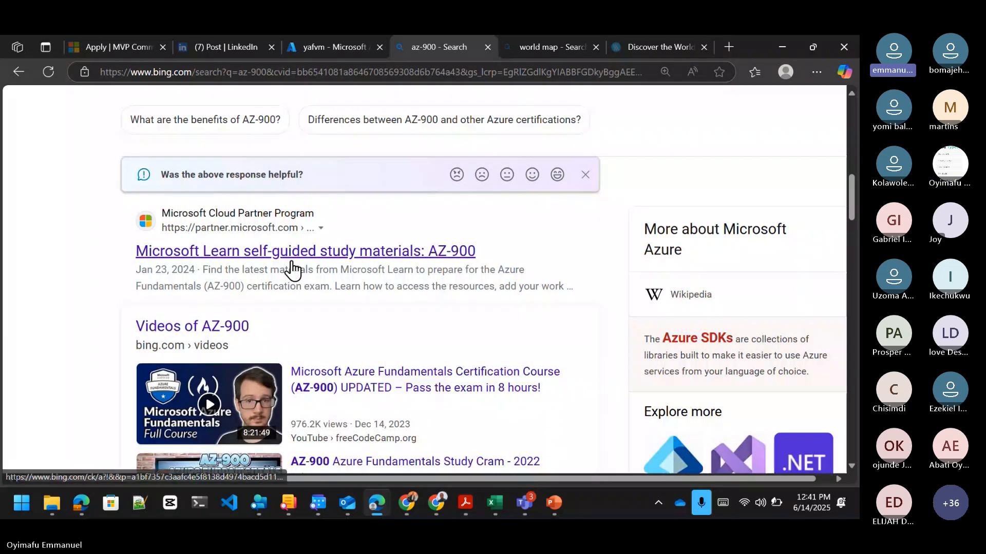
scroll(291, 268, up, 10)
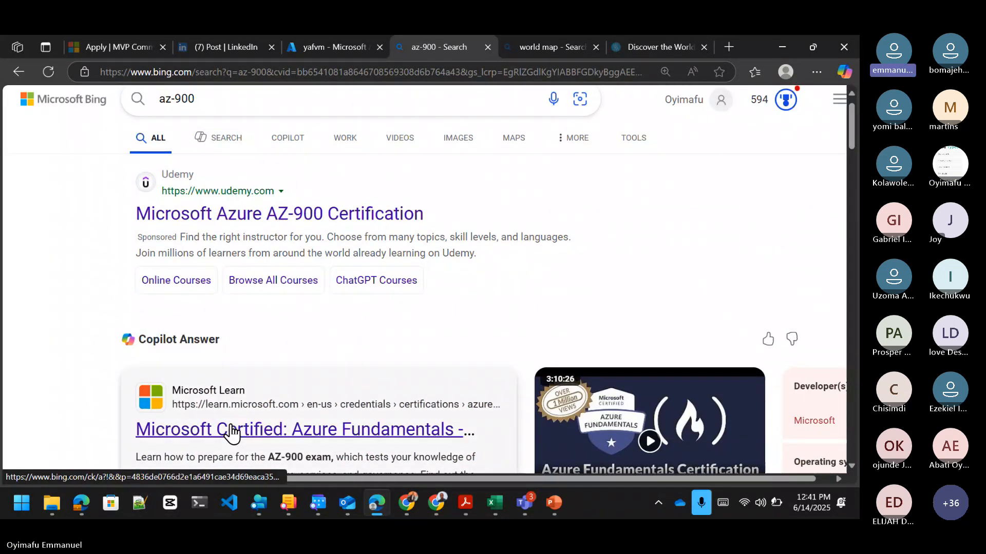
click(231, 430)
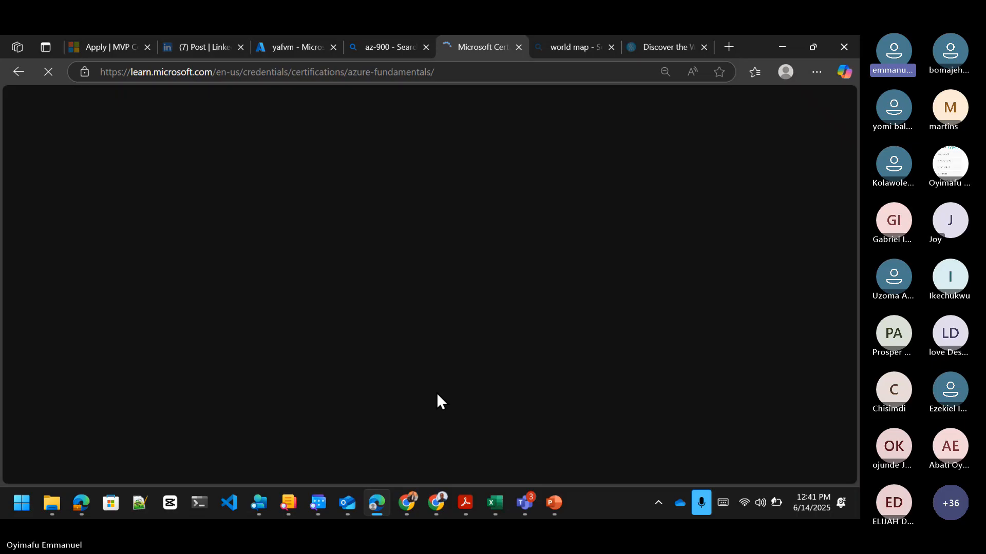
scroll(386, 353, down, 5)
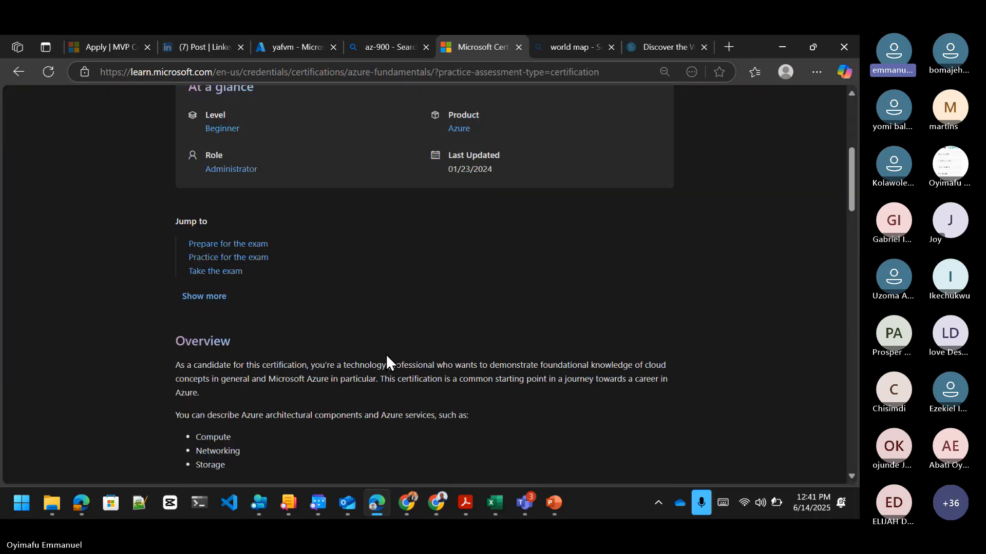
scroll(388, 360, down, 9)
scroll(388, 359, down, 1)
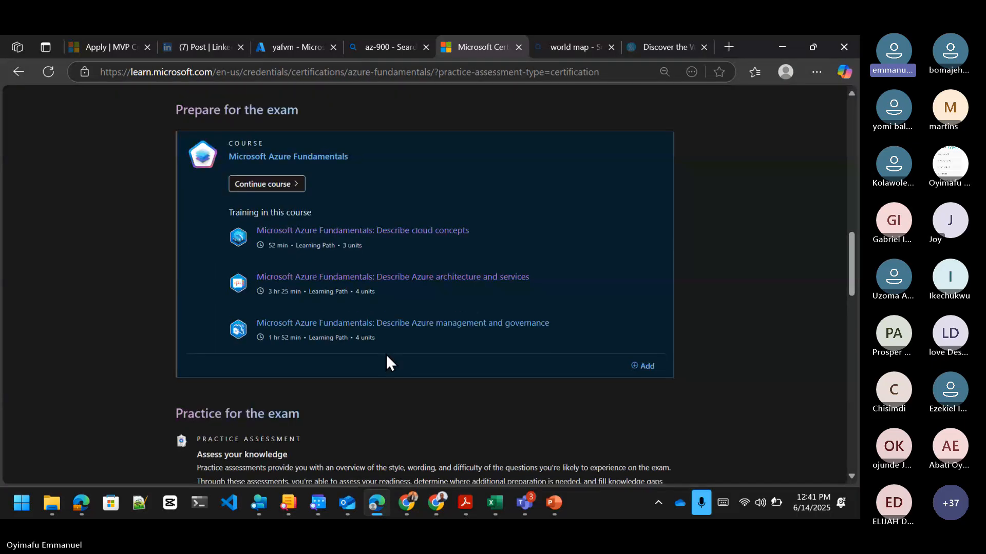
scroll(386, 356, down, 1)
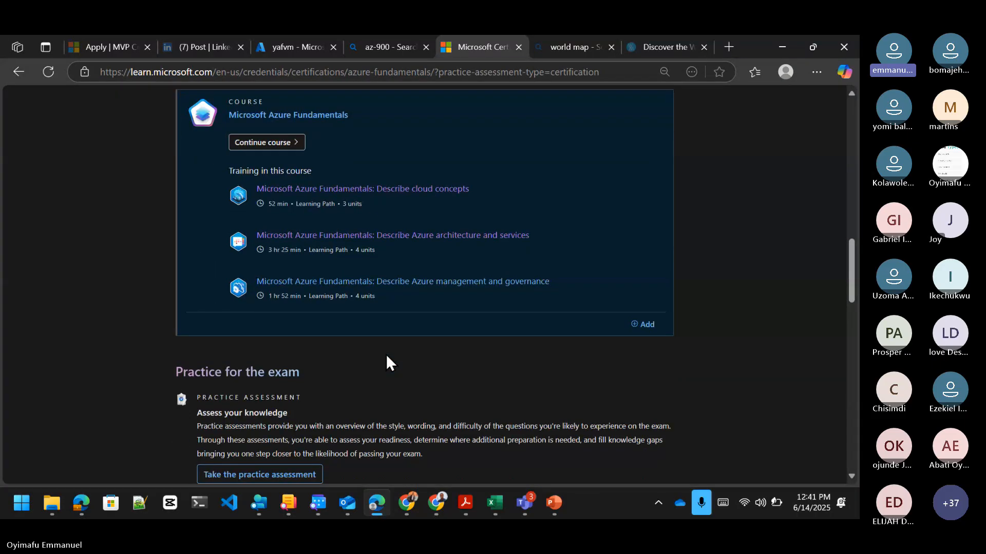
click(361, 196)
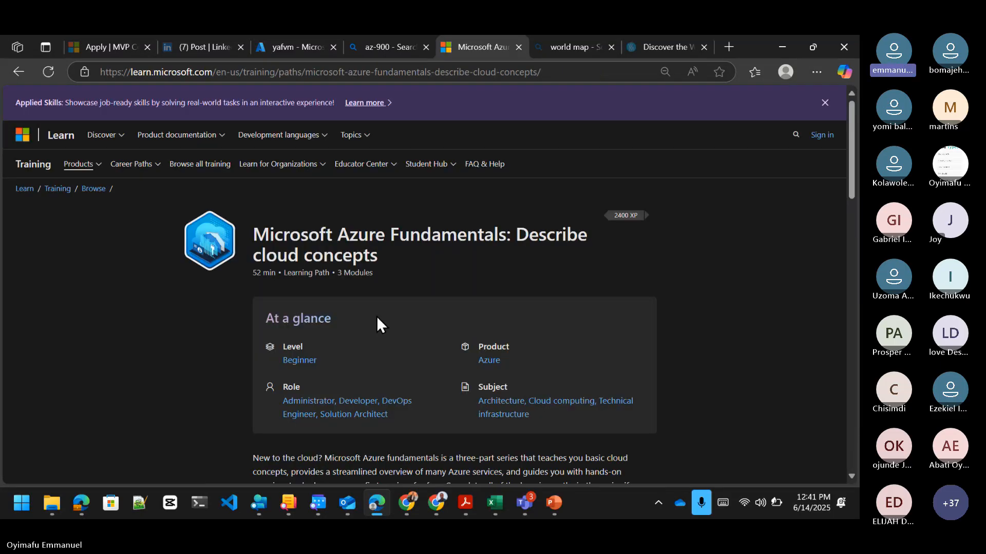
click(19, 71)
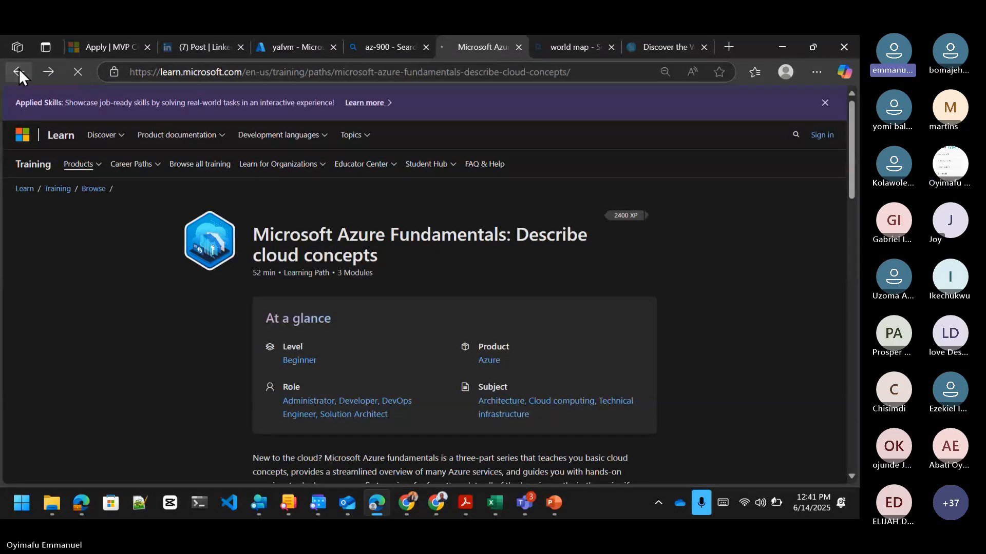
scroll(390, 203, up, 1)
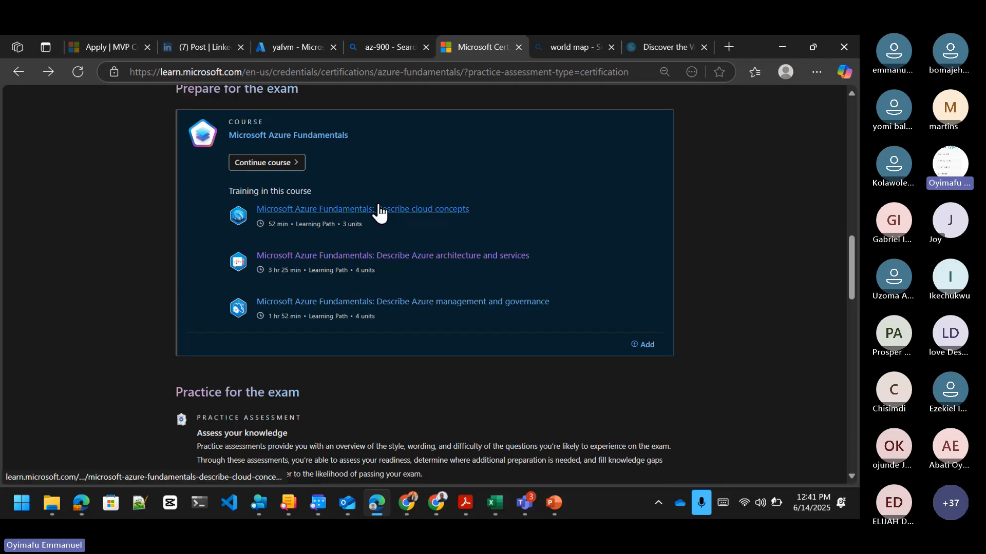
click(379, 208)
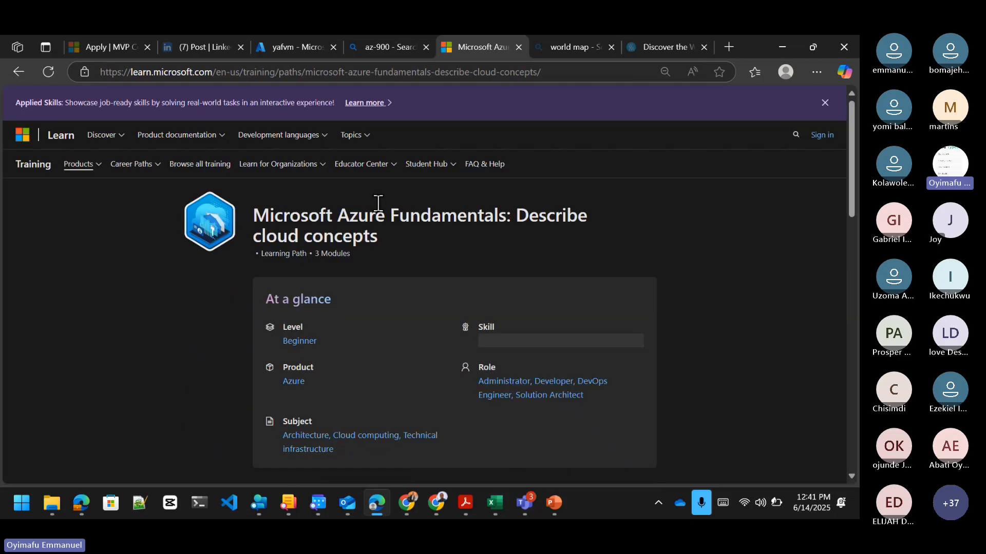
click(21, 72)
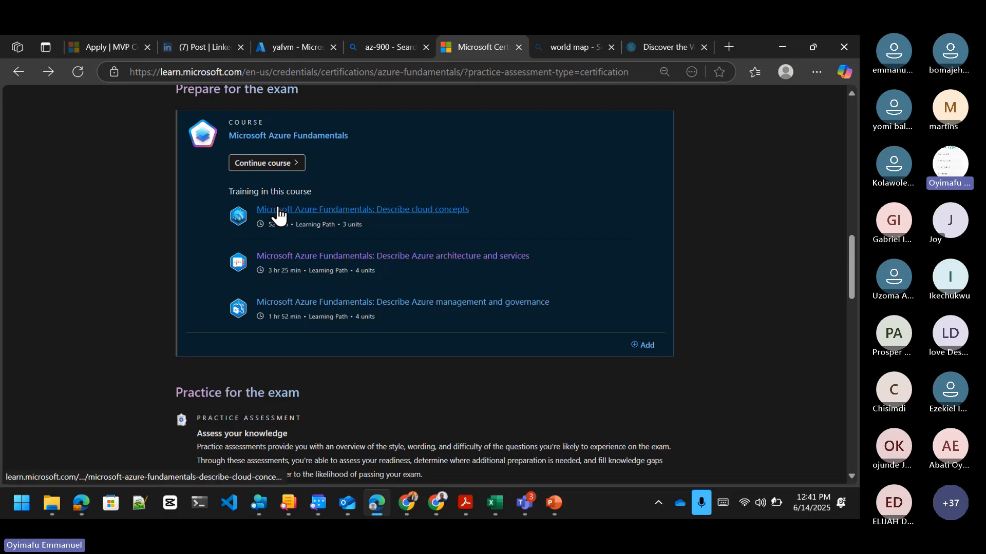
Open the "Describe cloud concepts" learning path in a new tab and look through its modules.
right_click(277, 209)
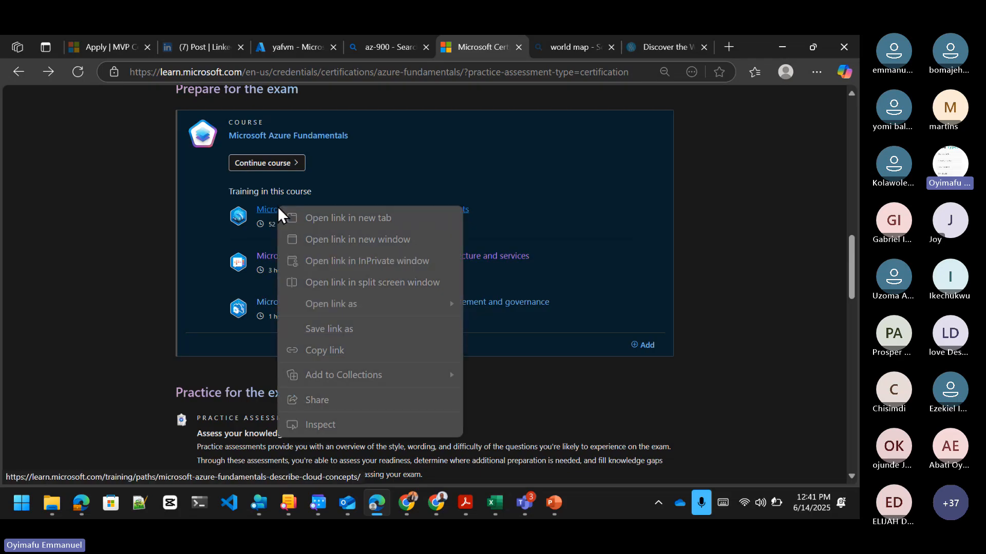
click(317, 215)
click(497, 45)
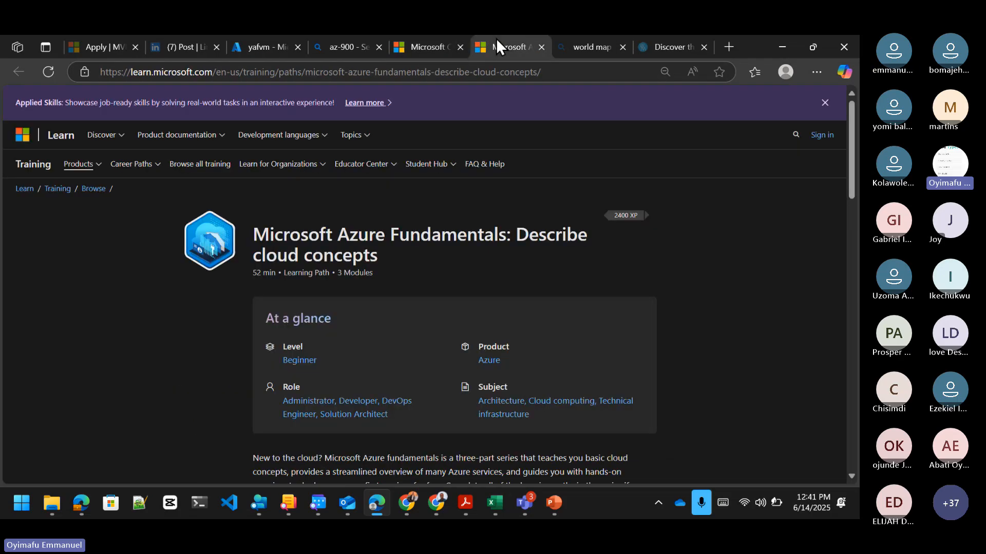
scroll(434, 350, down, 15)
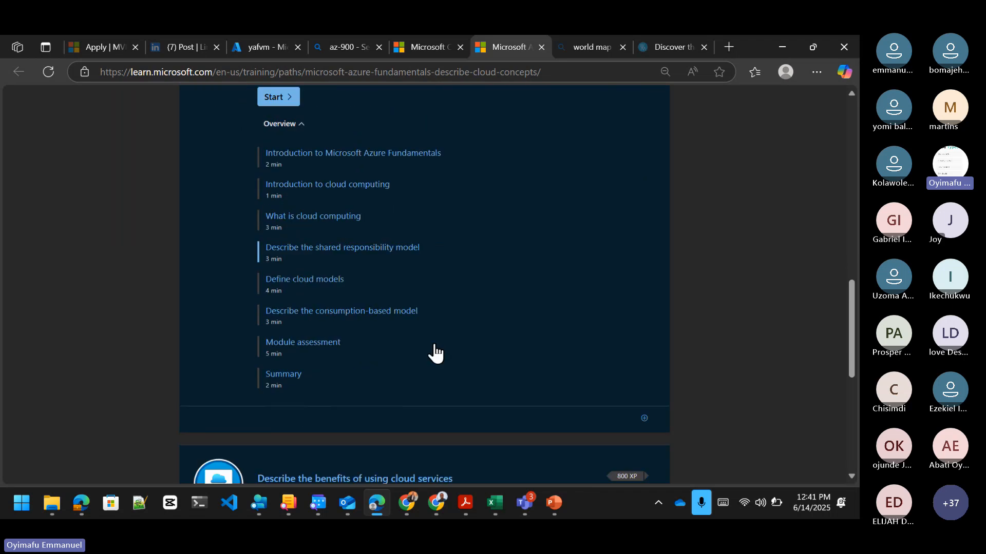
scroll(436, 352, down, 3)
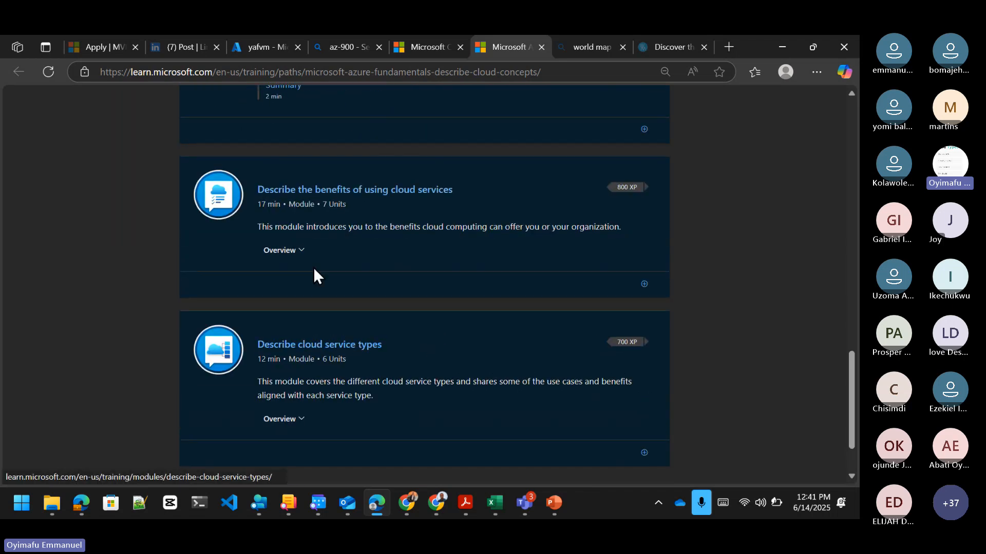
Expand the unit overviews of the "Describe the benefits of using cloud services" and "Describe cloud service types" modules and look through them.
click(301, 253)
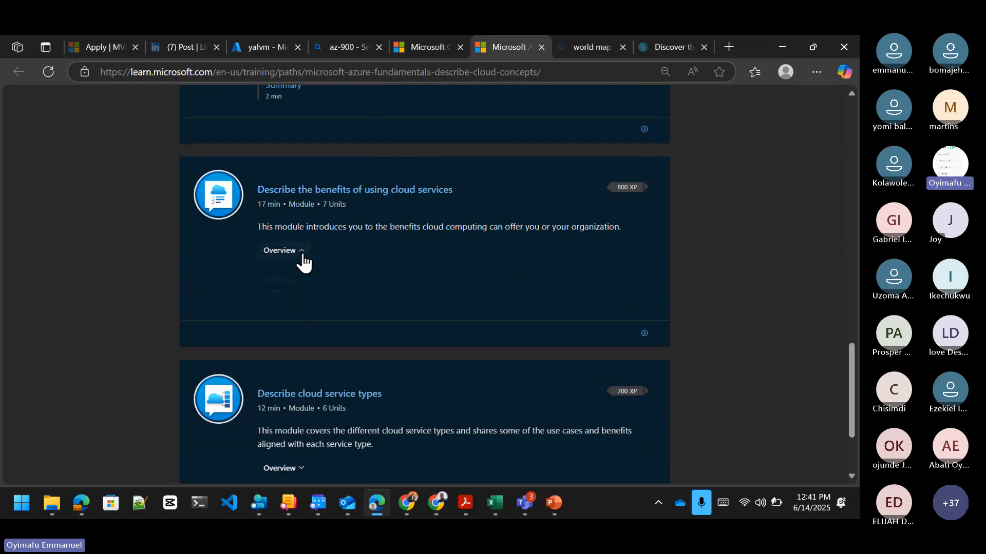
scroll(389, 322, down, 3)
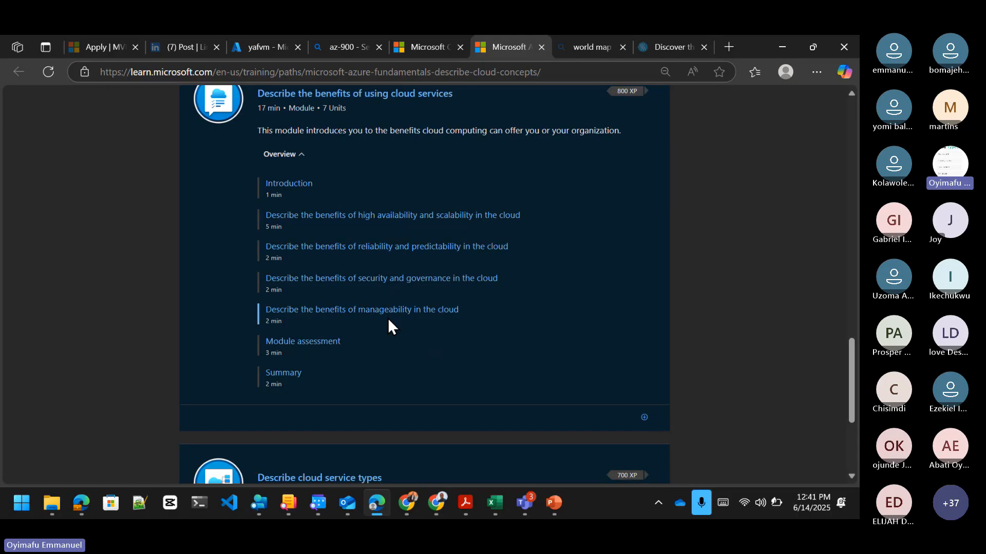
scroll(388, 327, down, 3)
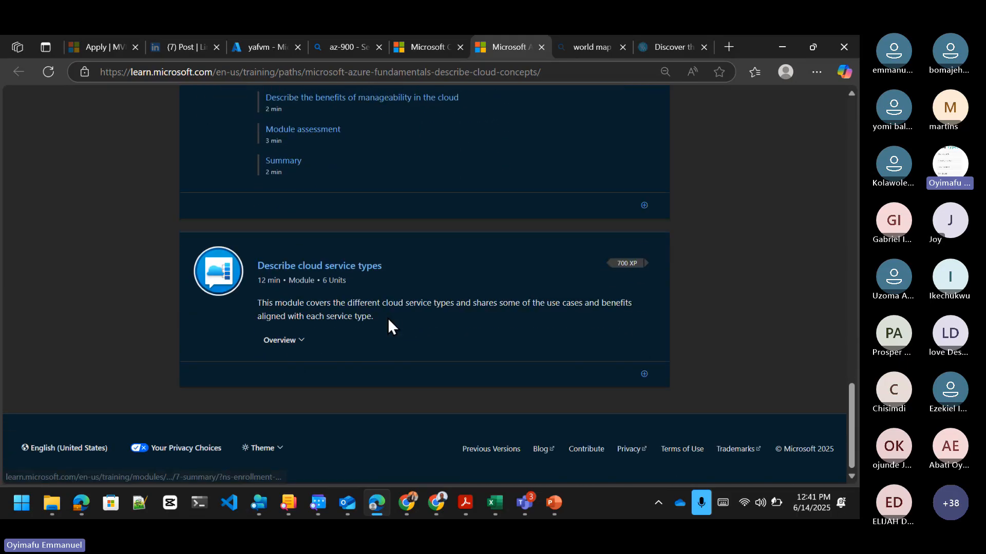
click(295, 342)
scroll(293, 343, down, 4)
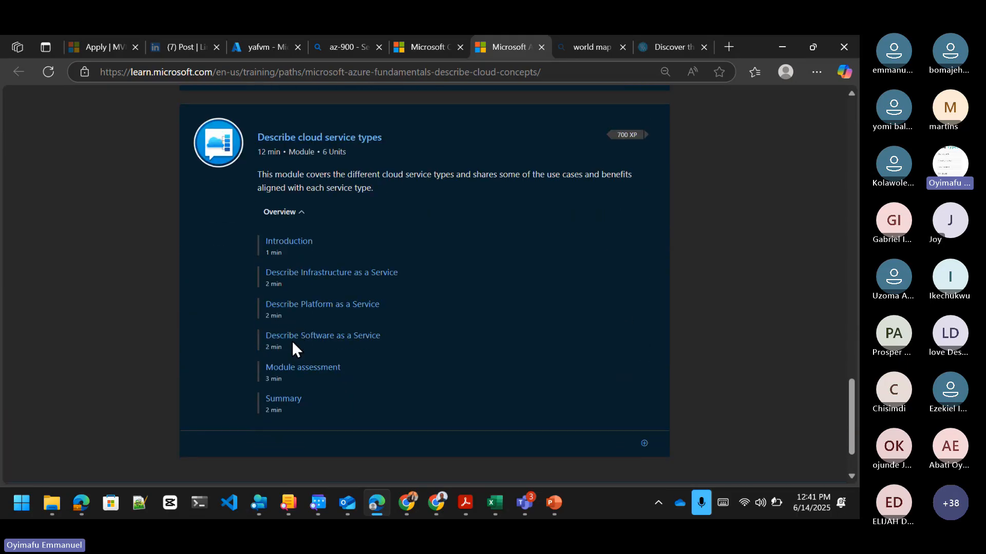
scroll(294, 349, up, 10)
scroll(292, 341, up, 1)
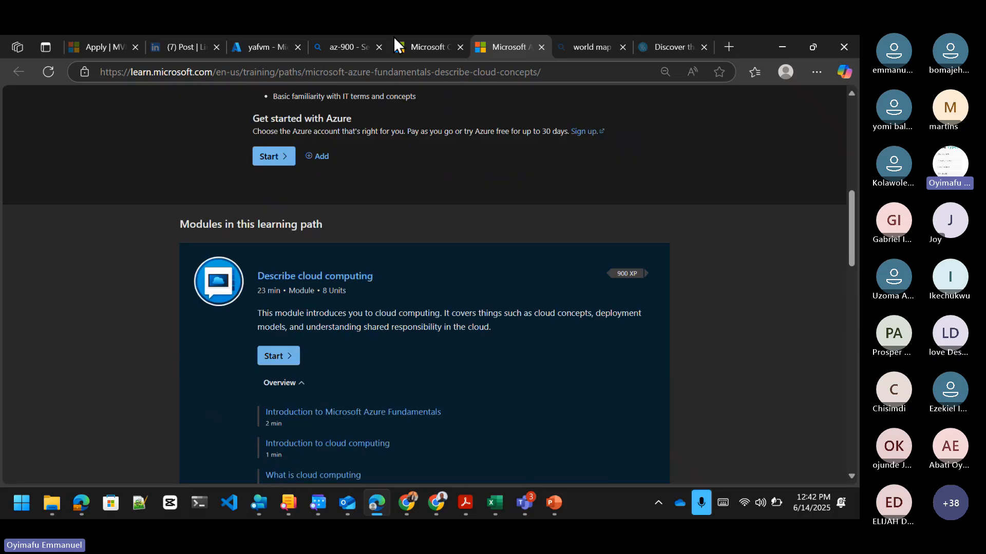
From the certification page, open the "Describe Azure architecture and services" learning path in a new tab and review its first module's units.
click(410, 48)
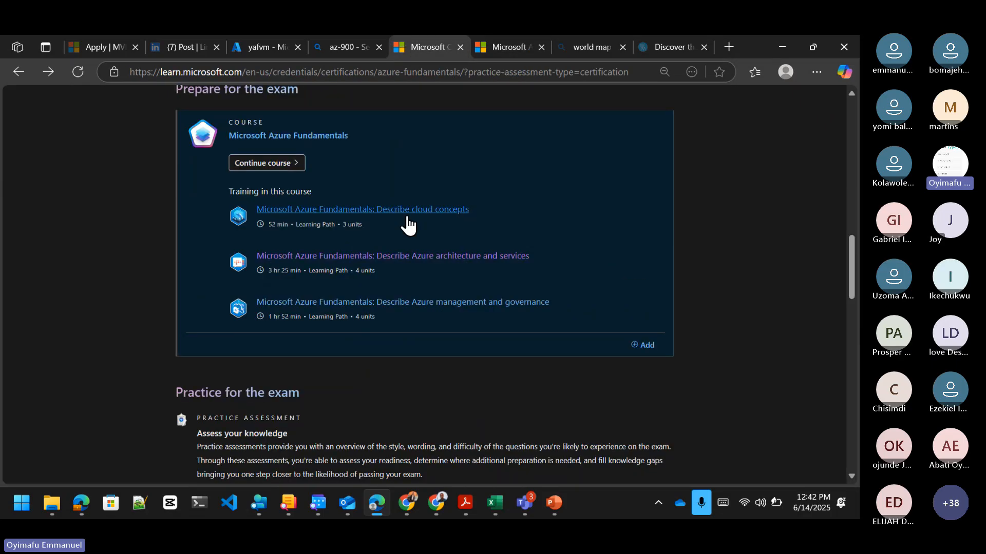
right_click(352, 257)
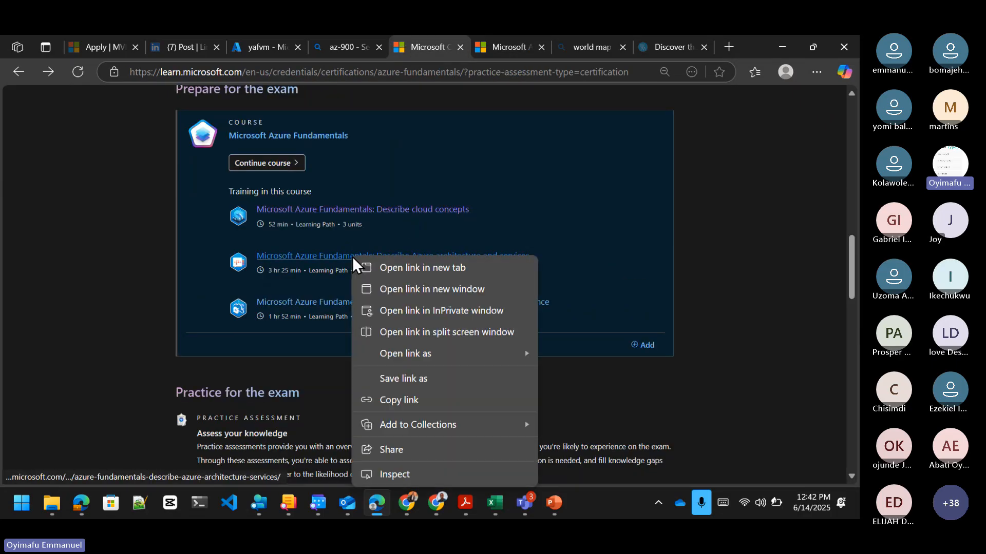
click(389, 269)
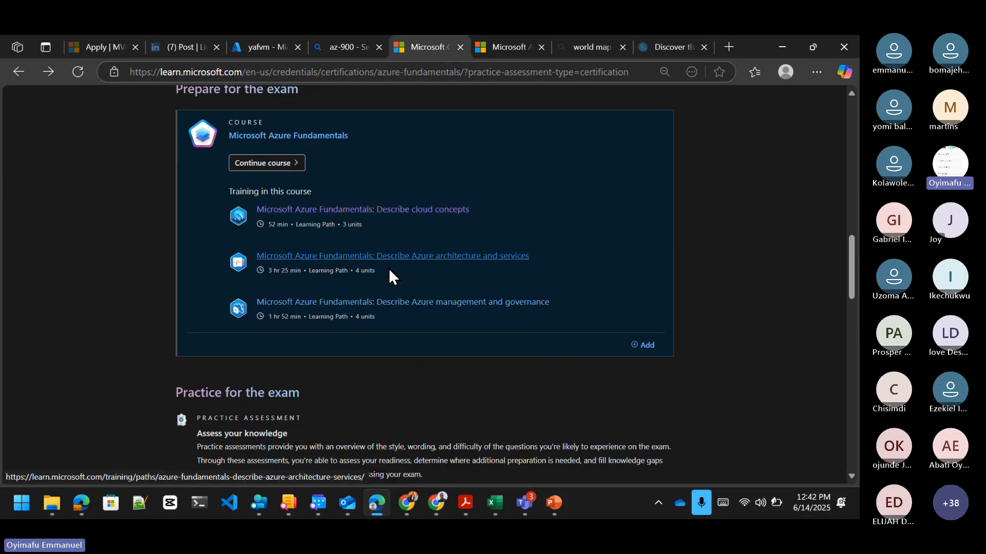
click(515, 46)
scroll(460, 274, down, 15)
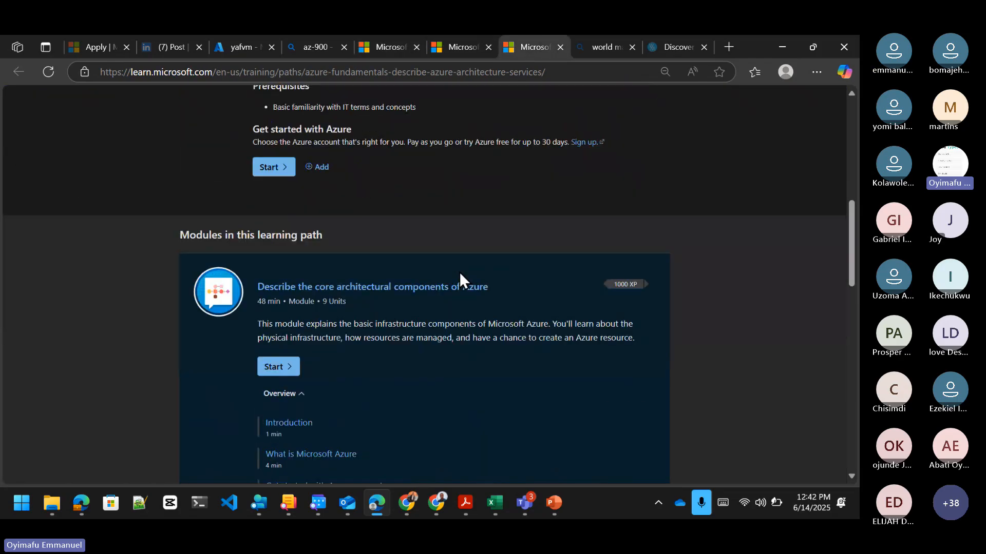
scroll(460, 273, down, 1)
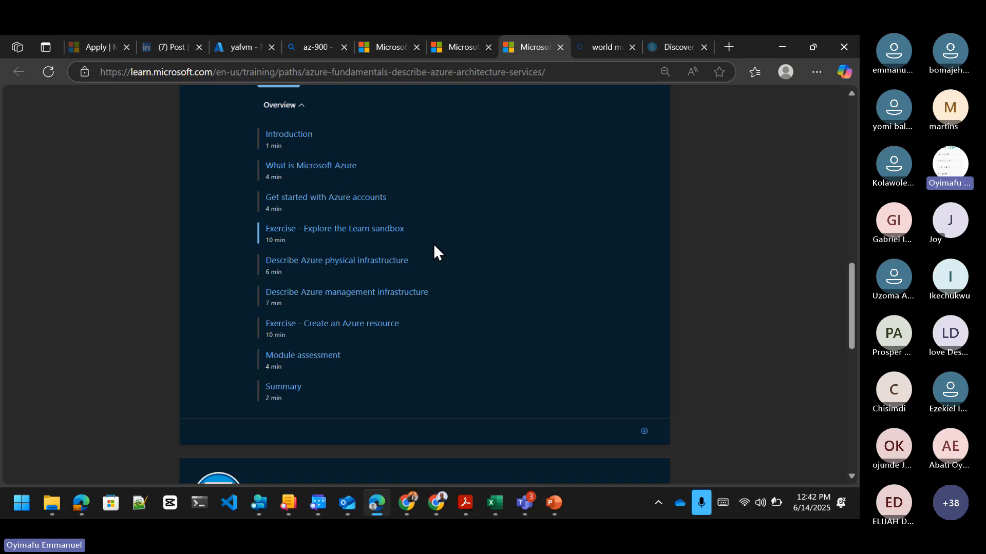
scroll(393, 300, down, 4)
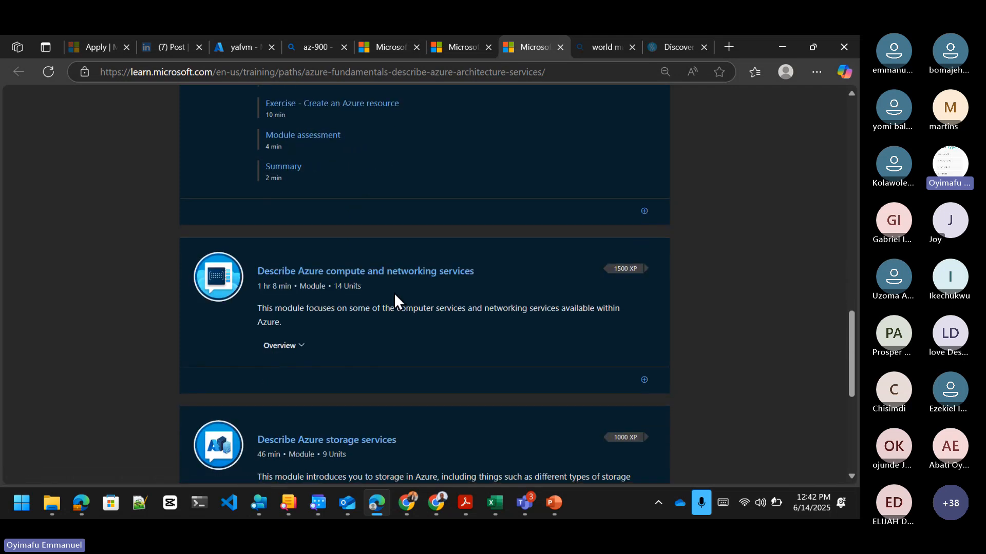
Expand the overview of the "Describe Azure compute and networking services" module and look through its units.
click(297, 347)
scroll(298, 353, down, 4)
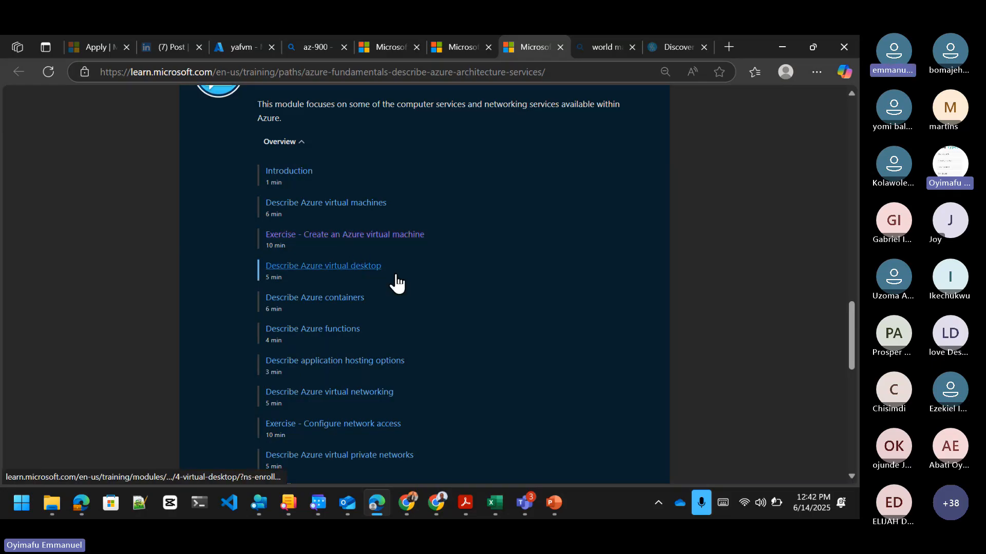
scroll(396, 282, down, 2)
scroll(321, 368, down, 2)
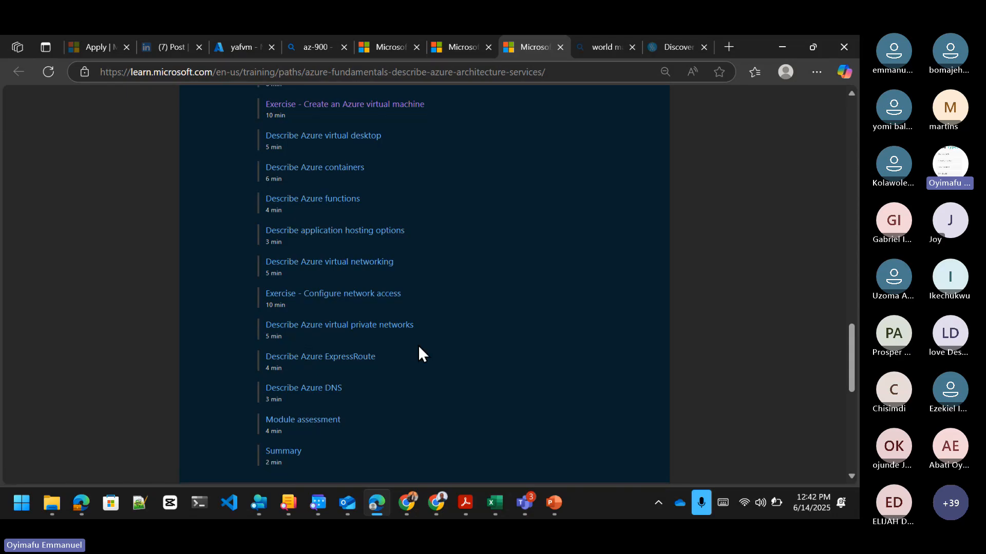
scroll(418, 345, down, 5)
scroll(418, 345, up, 10)
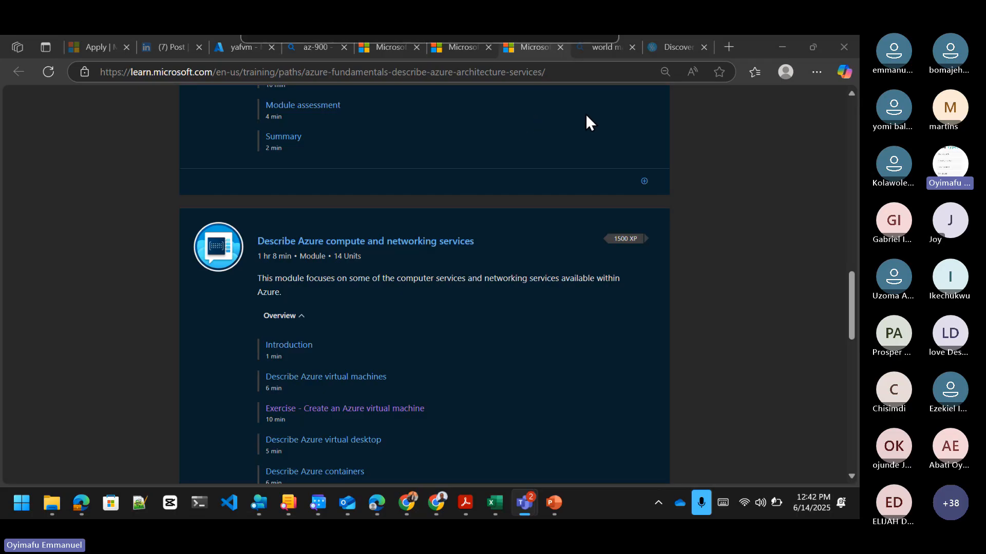
scroll(318, 210, up, 8)
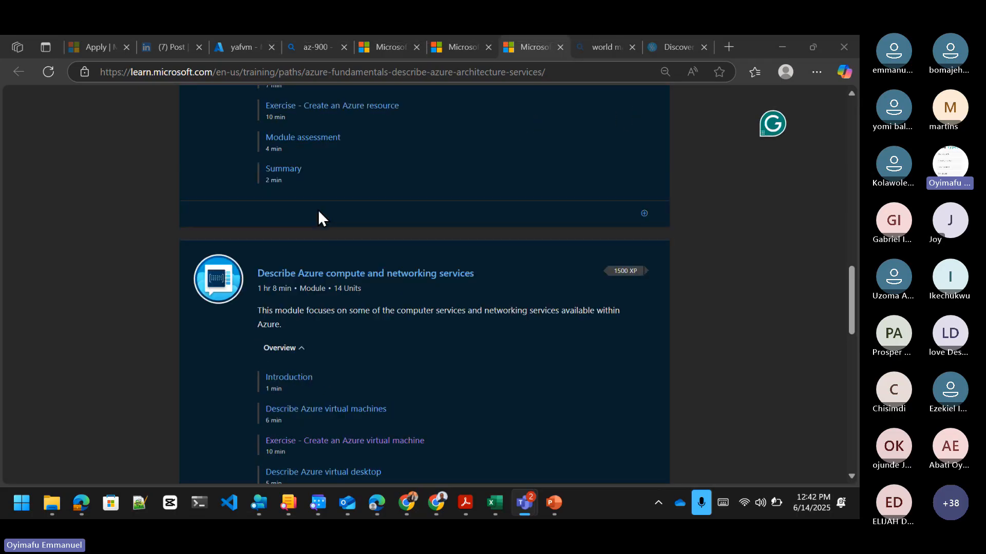
scroll(318, 209, up, 4)
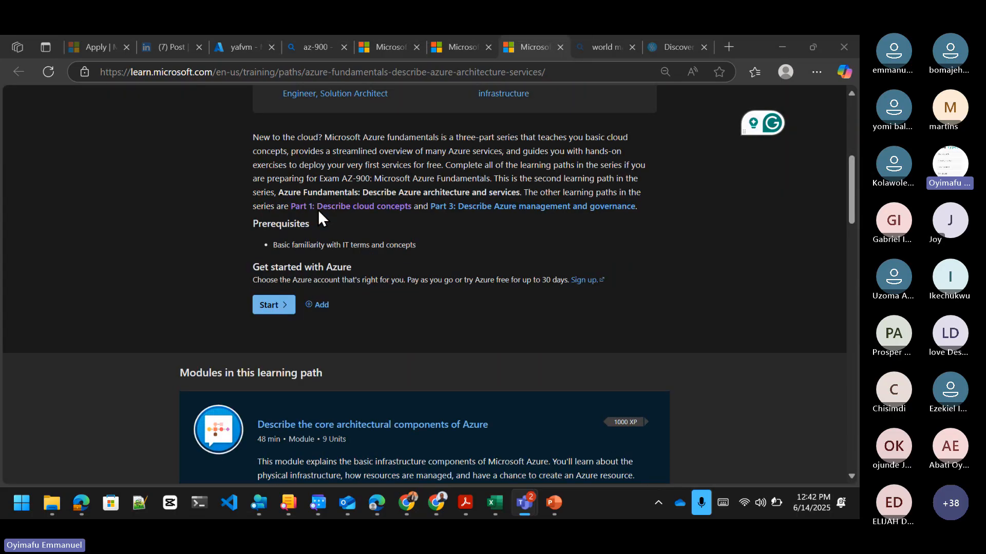
Copy the link to "Exercise - Explore the Learn sandbox" for Teams, and open "Exercise - Create an Azure resource" in a new tab.
scroll(318, 209, down, 8)
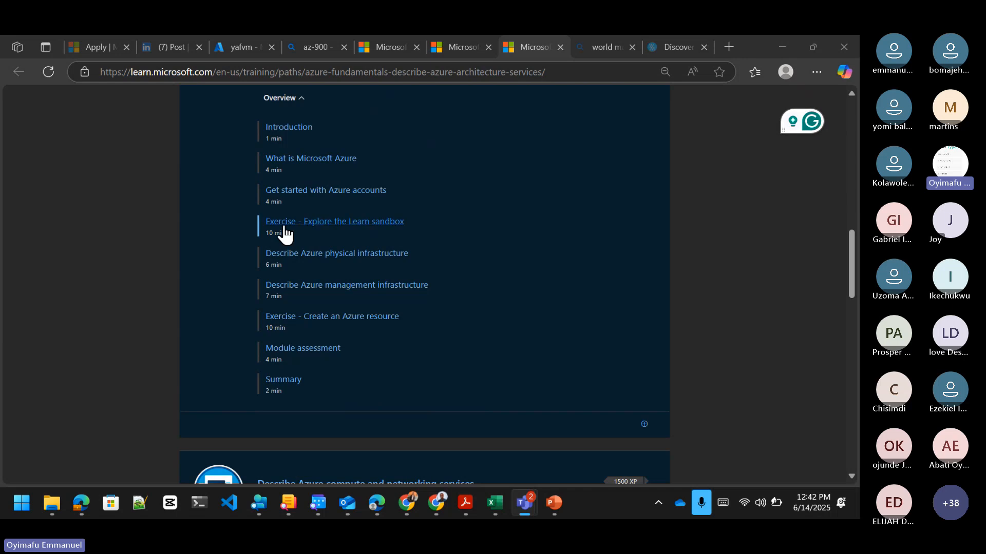
right_click(319, 224)
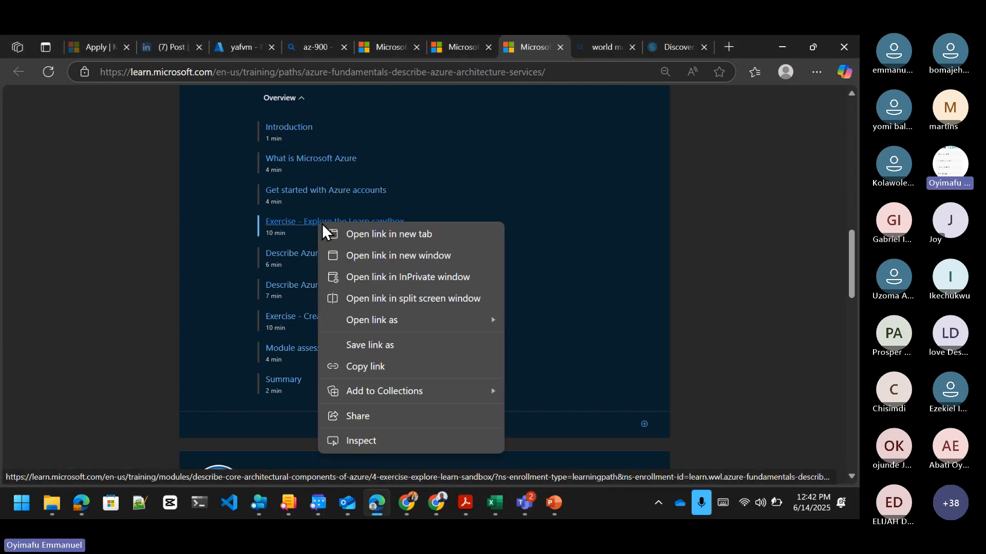
click(367, 365)
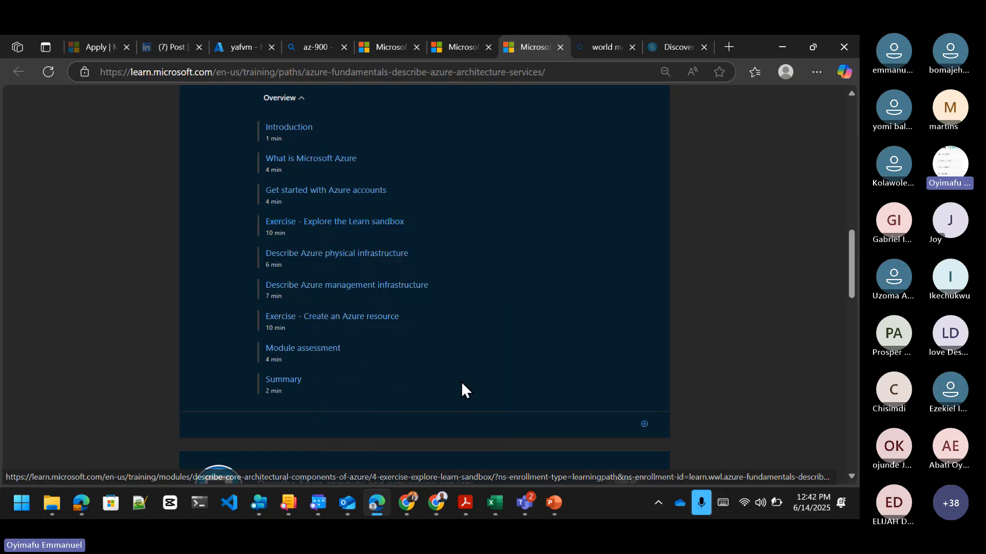
key(alt+Tab)
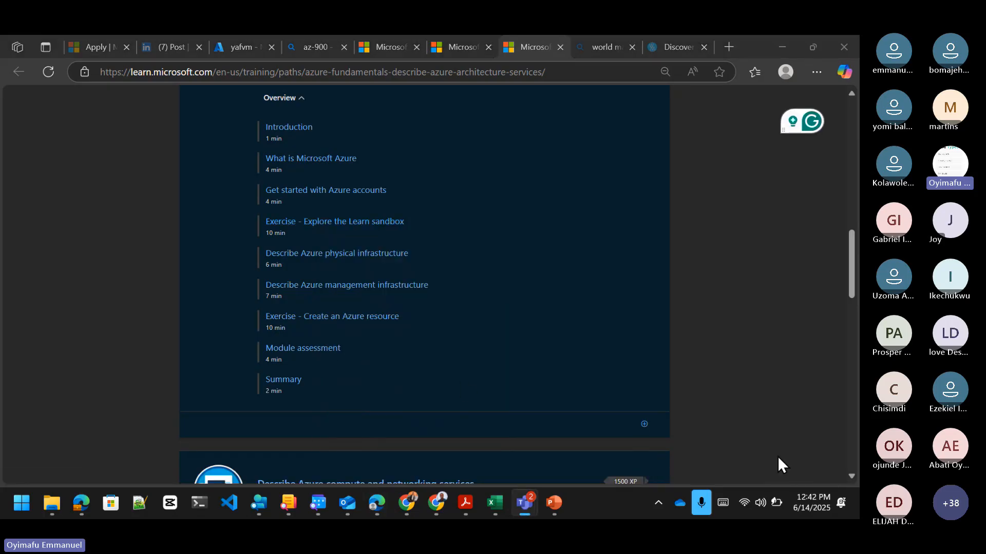
right_click(287, 319)
click(352, 95)
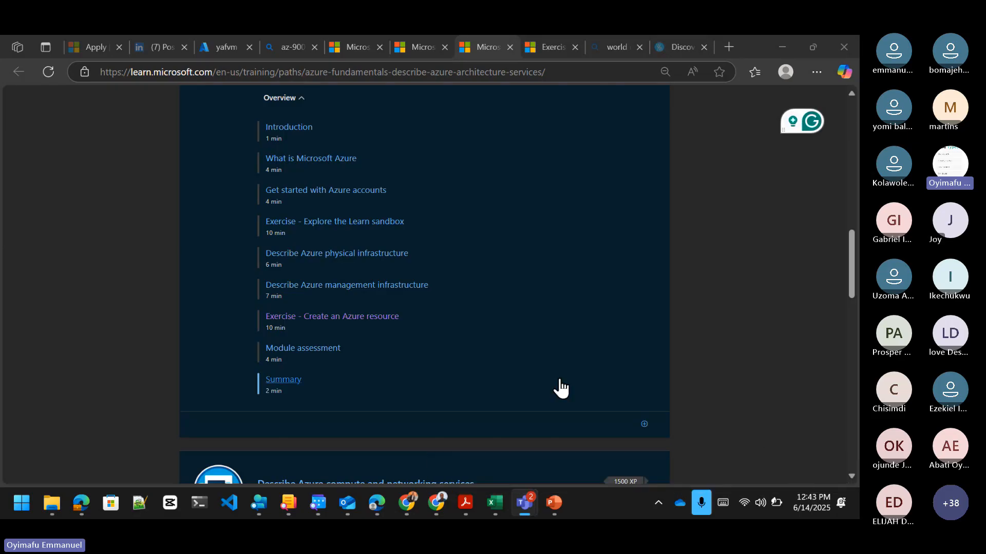
Copy the link to "Exercise - Create an Azure virtual machine" from the compute and networking module and switch to Teams.
scroll(453, 367, down, 7)
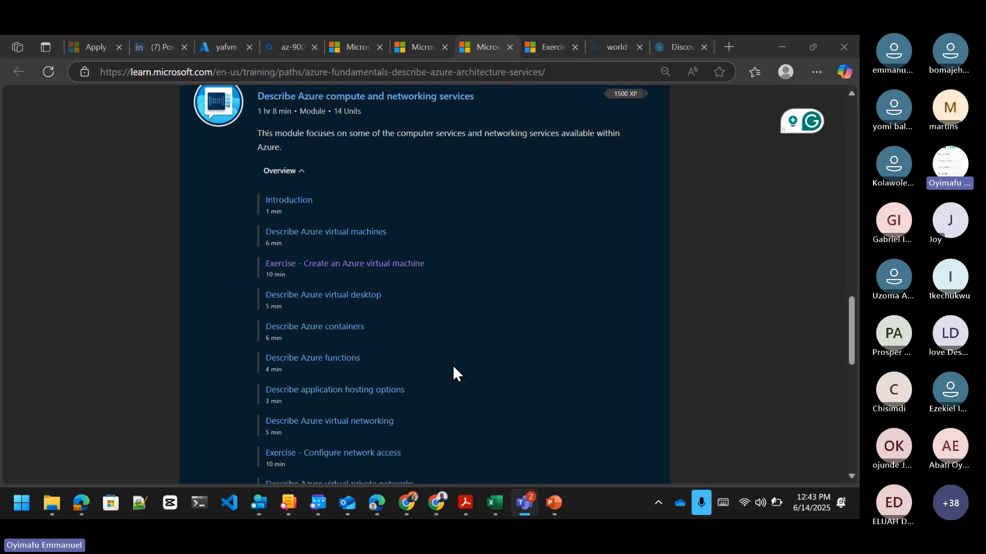
right_click(359, 262)
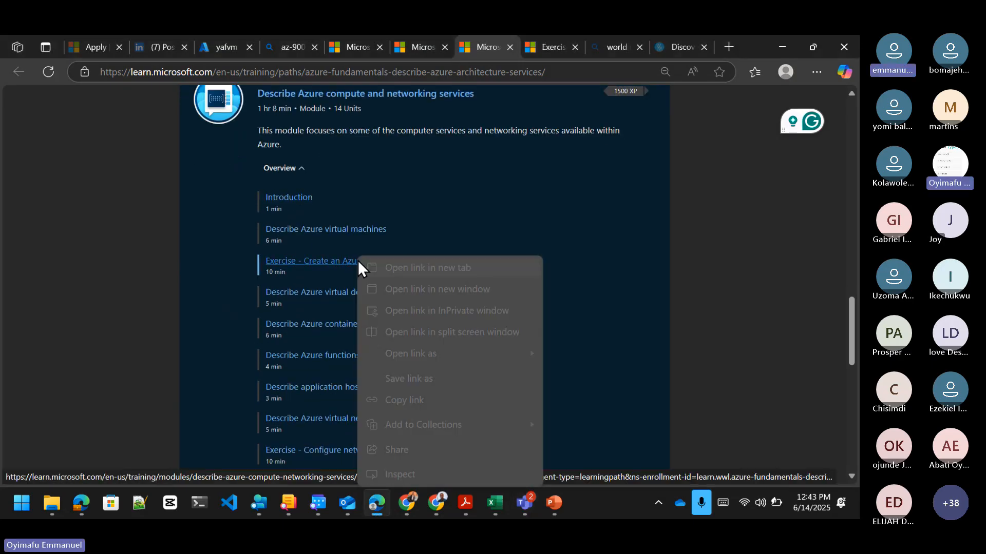
click(399, 400)
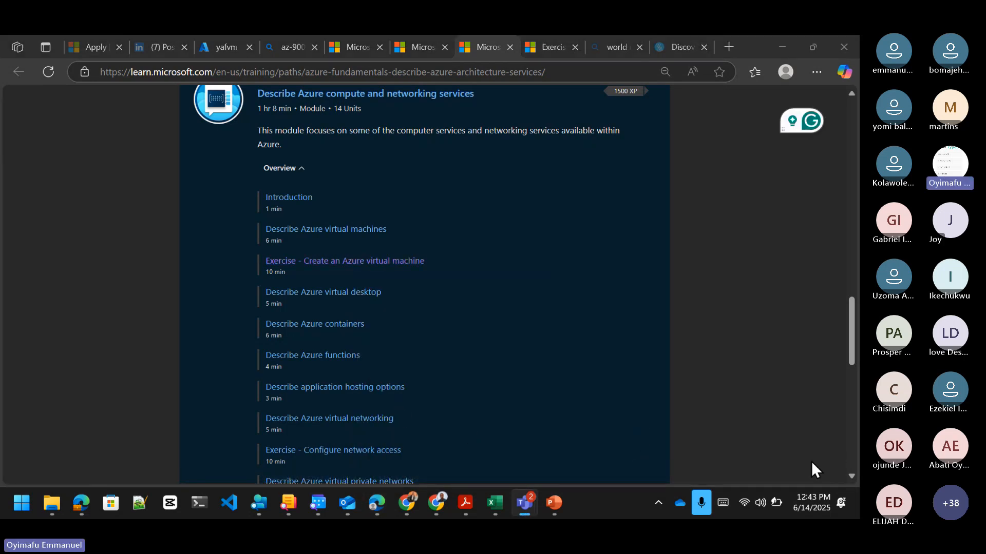
Copy the link to "Exercise - Configure network access" from the compute and networking module and switch to Teams with it.
scroll(544, 320, down, 3)
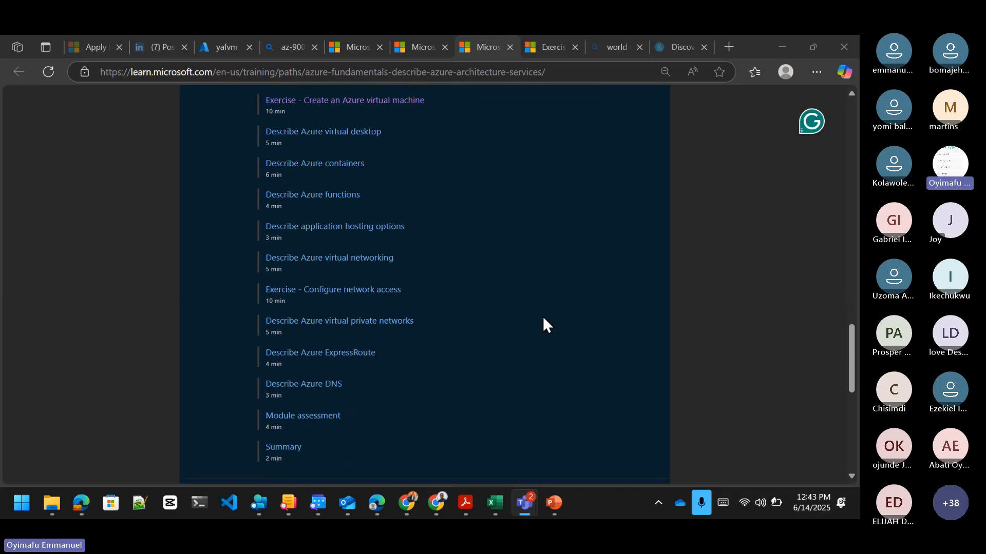
right_click(376, 287)
right_click(376, 289)
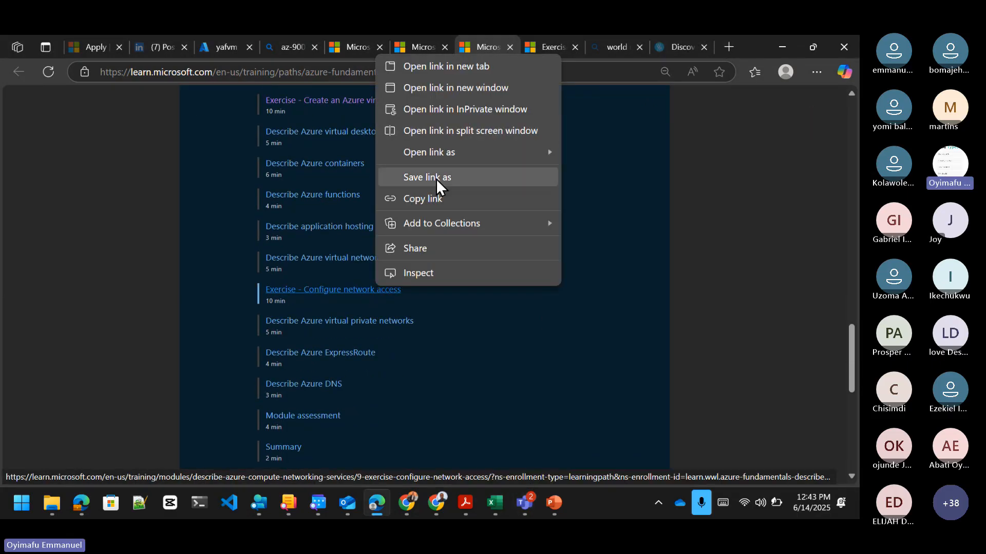
click(434, 200)
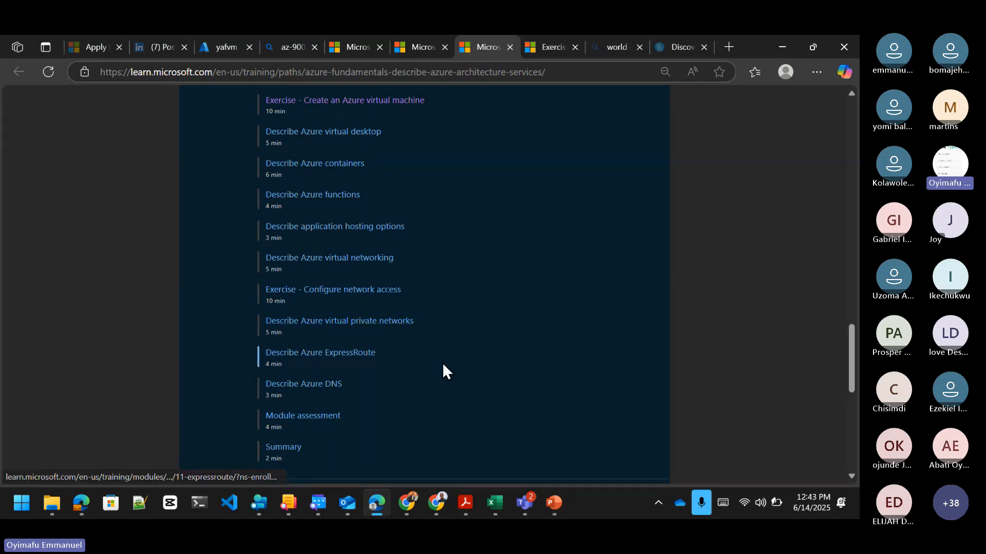
click(707, 442)
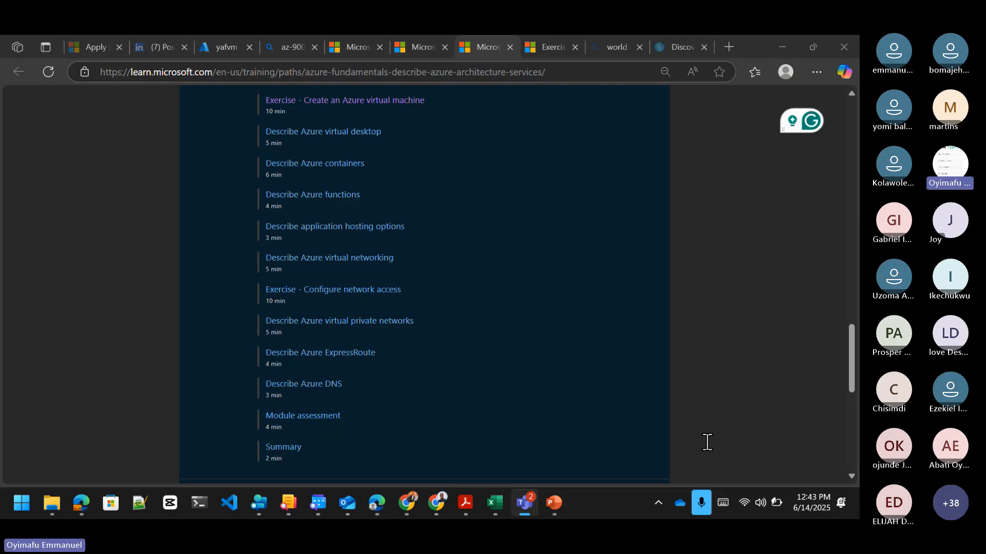
right_click(318, 290)
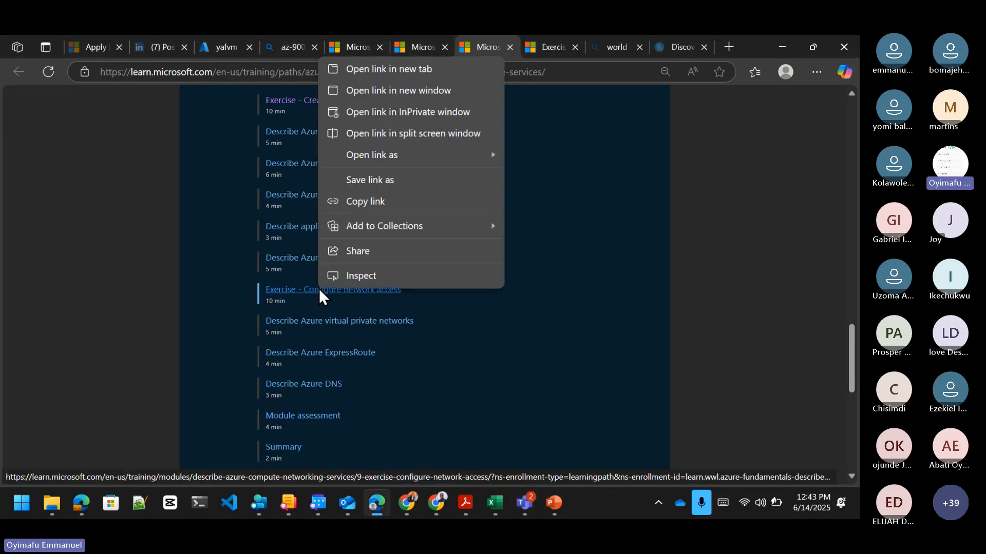
mouse_move(367, 154)
click(368, 201)
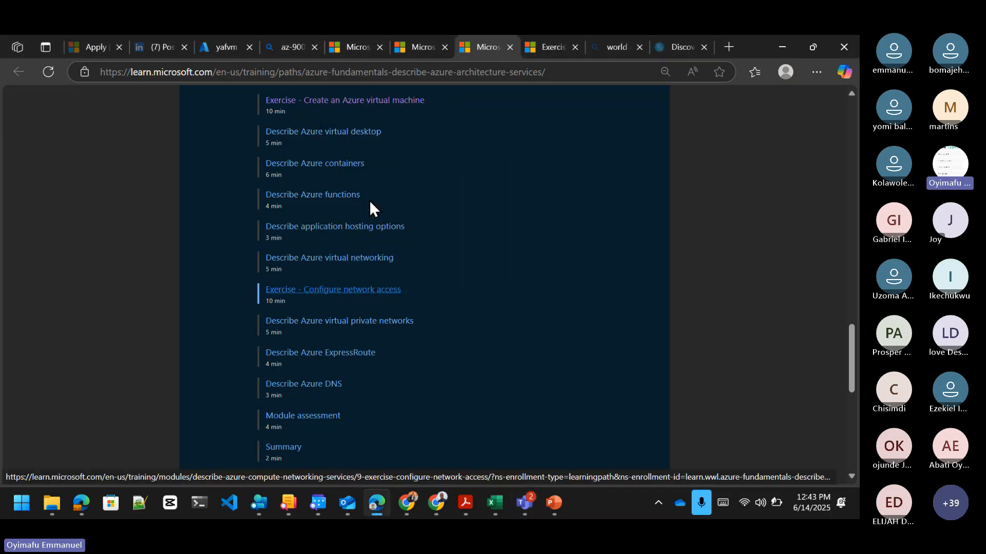
click(657, 436)
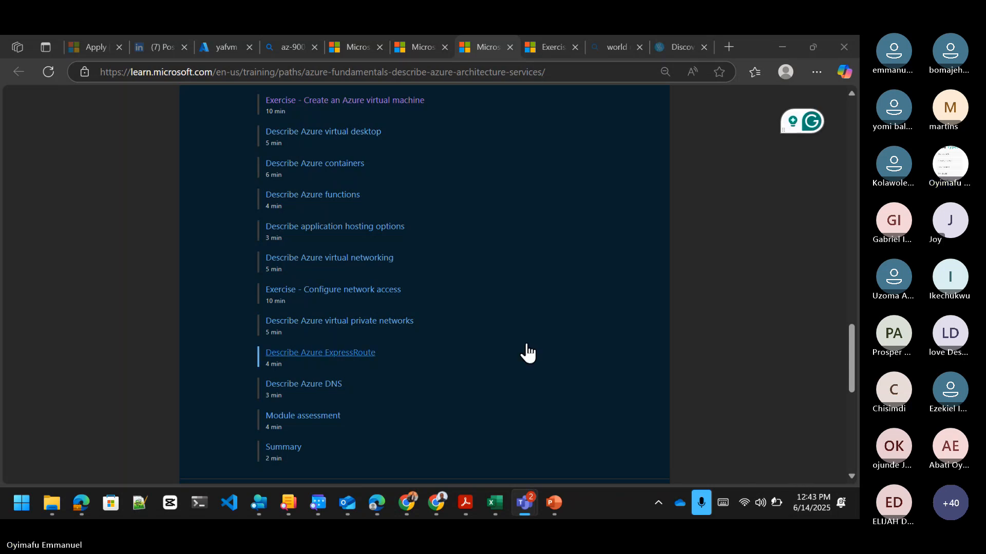
Expand the overview of the "Describe Azure storage services" module and look through its units to the storage blob exercise.
scroll(477, 330, down, 2)
scroll(480, 330, down, 1)
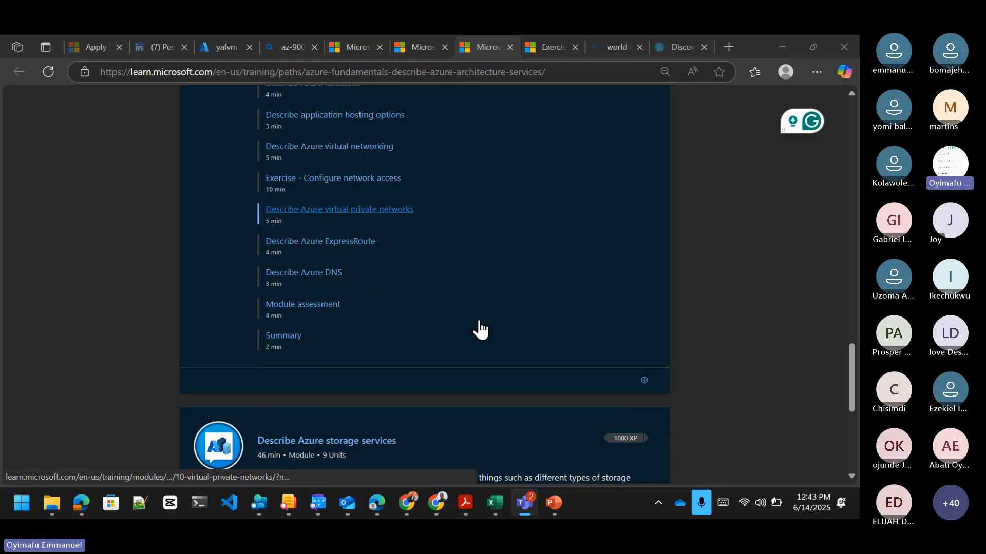
scroll(480, 330, down, 3)
scroll(480, 330, down, 2)
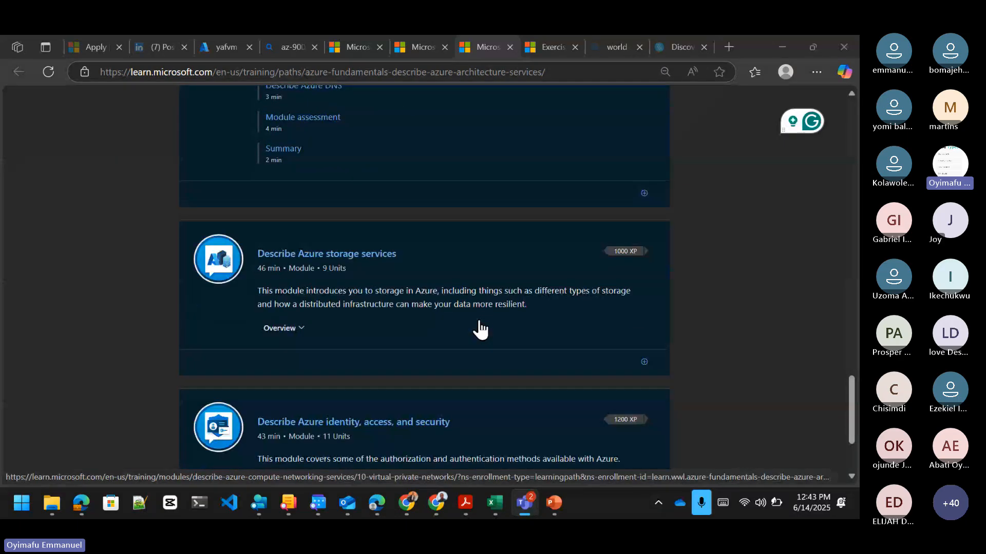
click(303, 260)
click(301, 251)
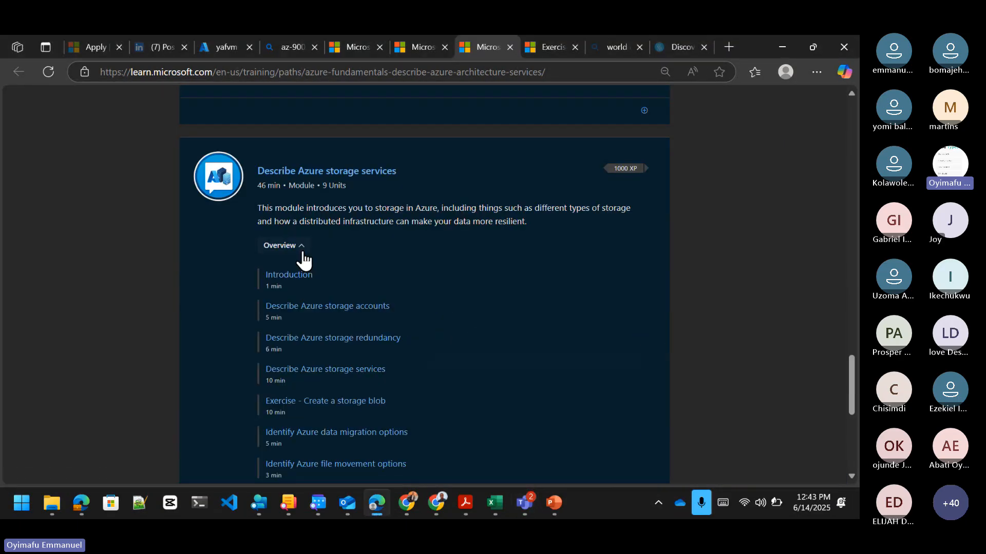
scroll(303, 257, down, 3)
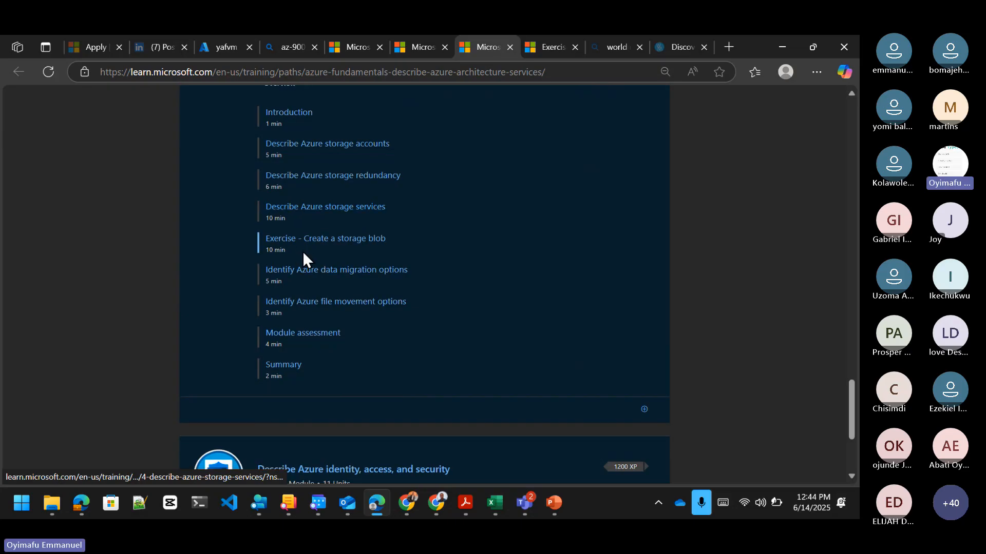
Copy the link to "Exercise - Create a storage blob" from the storage services module and switch to Teams with it.
right_click(341, 239)
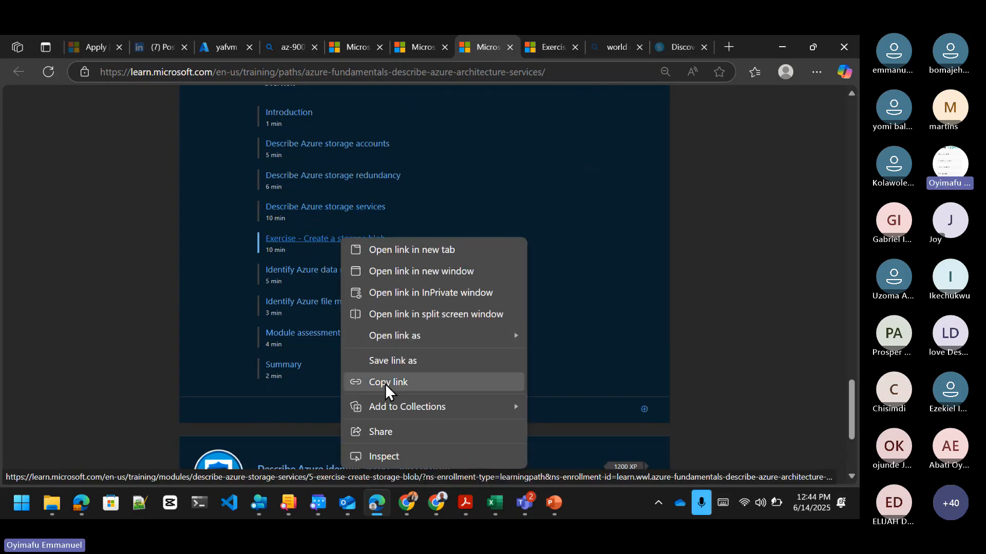
click(385, 384)
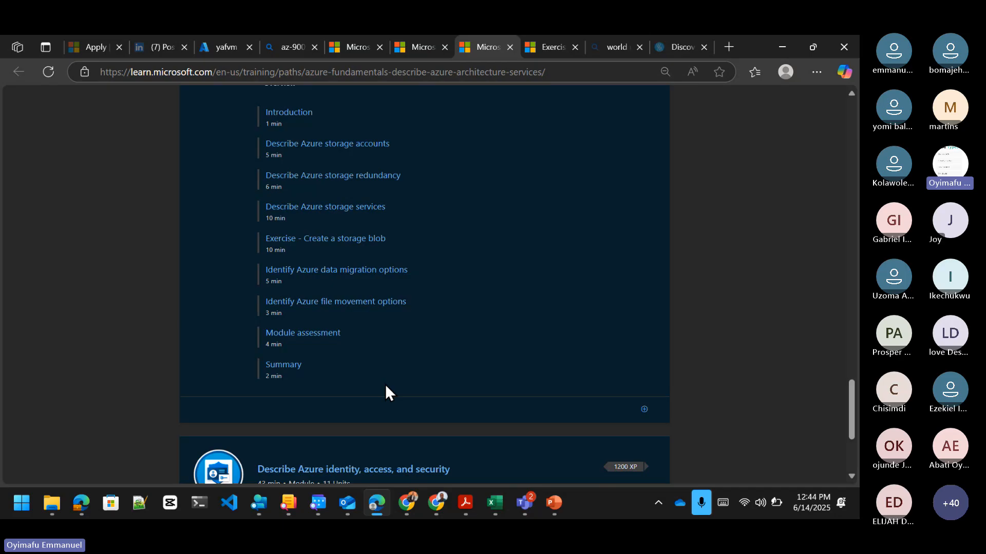
click(667, 450)
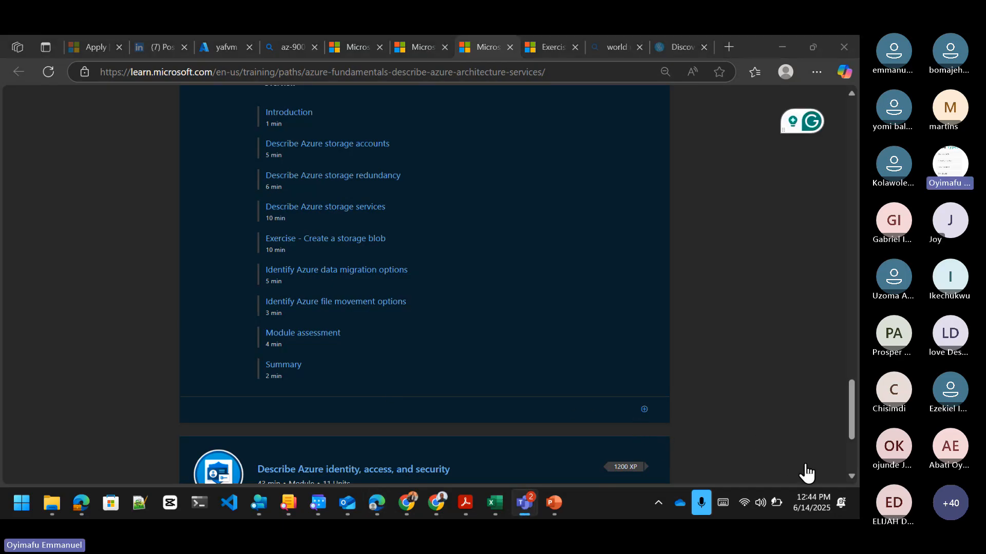
Expand the overview of the "Describe Azure identity, access, and security" module and look through its units for exercises.
scroll(539, 378, down, 2)
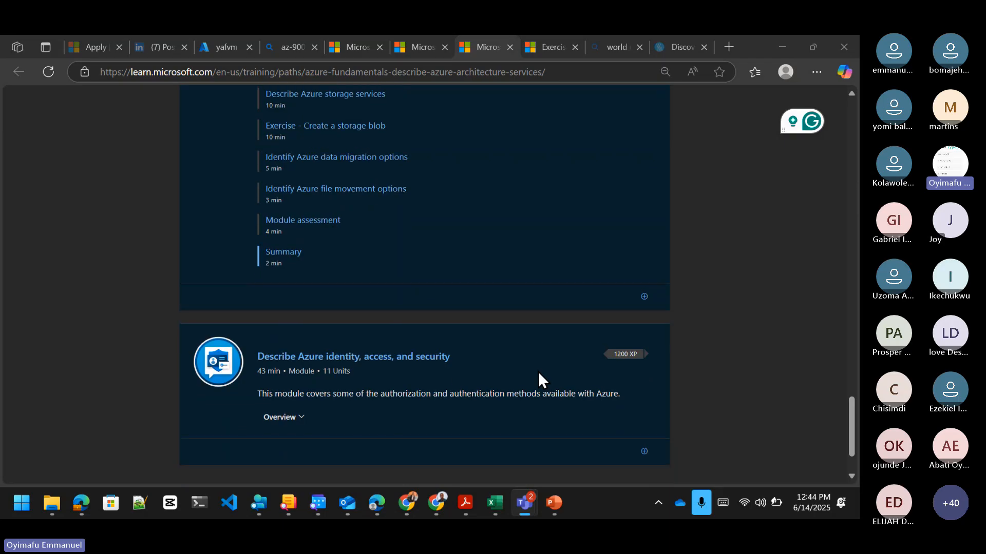
scroll(539, 373, down, 2)
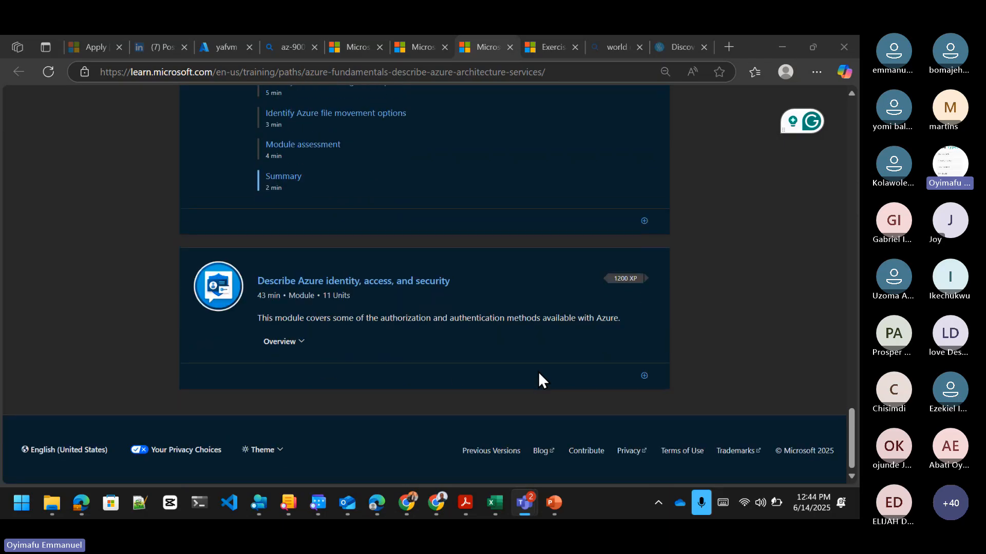
click(299, 347)
scroll(299, 349, down, 4)
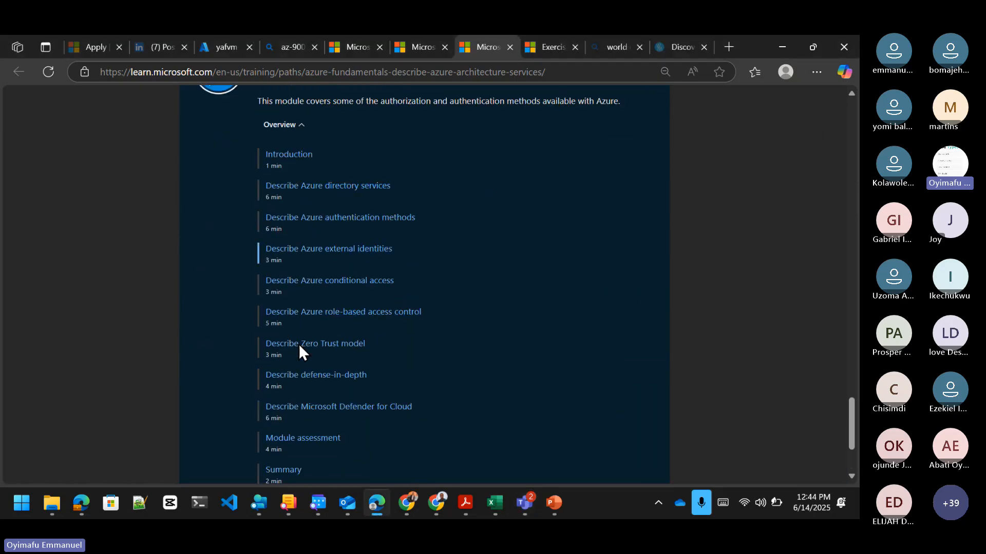
scroll(299, 344, down, 2)
scroll(298, 344, up, 1)
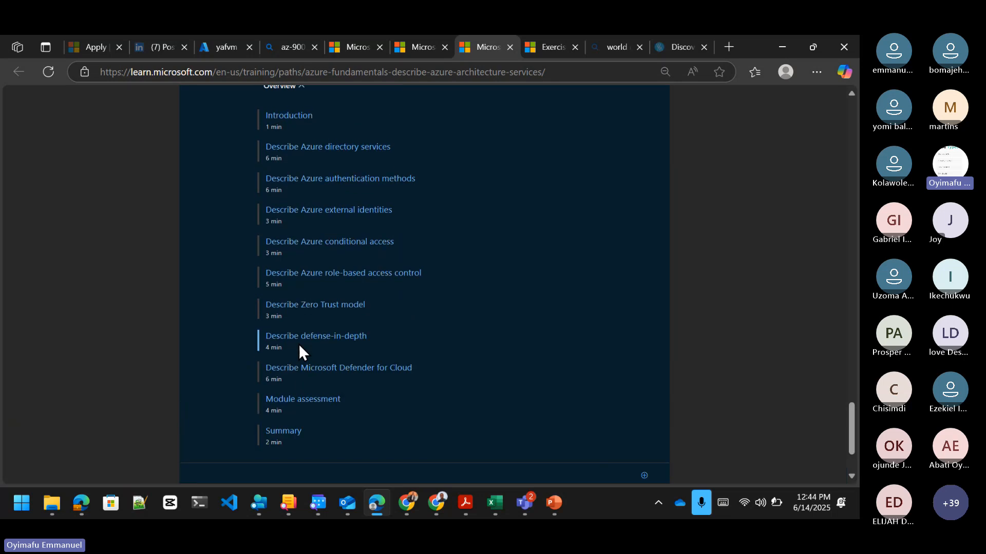
scroll(299, 344, up, 2)
scroll(297, 343, down, 1)
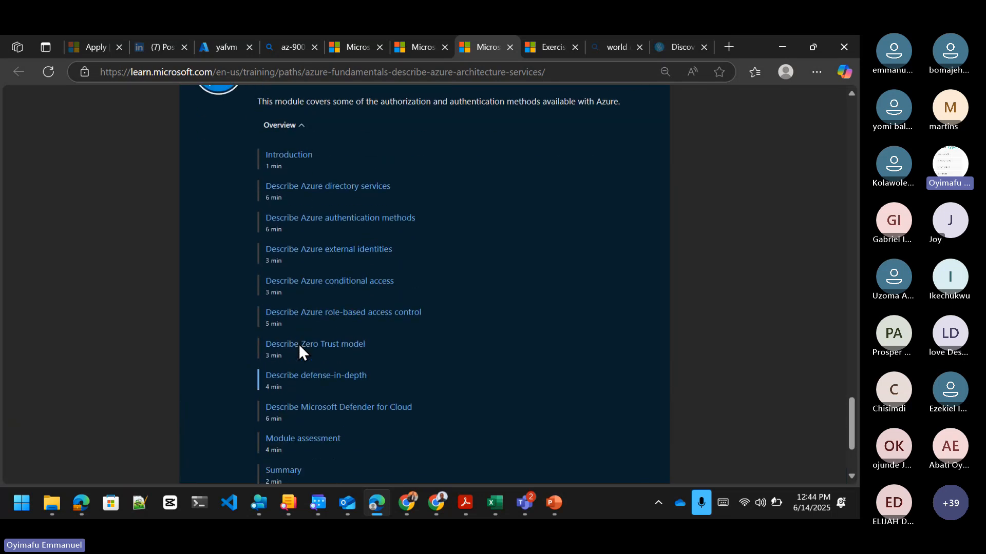
scroll(299, 347, down, 1)
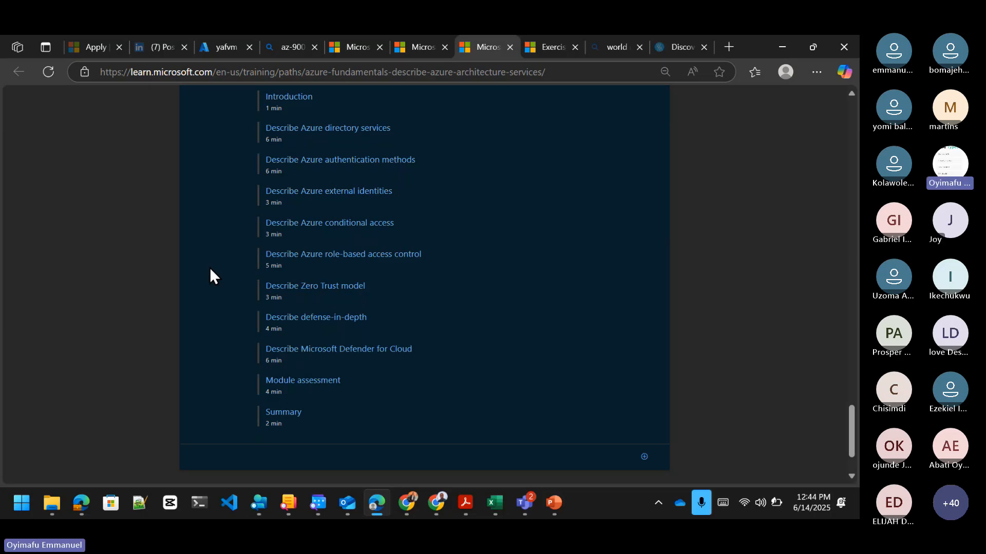
Open "Exercise - Create a storage blob" from the storage services module in a new tab and switch to that tab.
scroll(211, 271, up, 3)
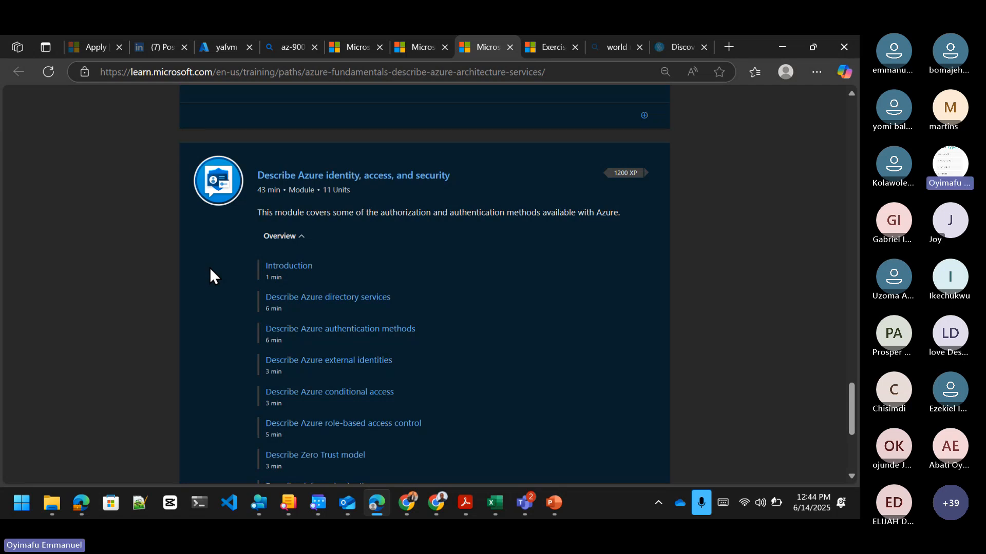
scroll(210, 272, up, 10)
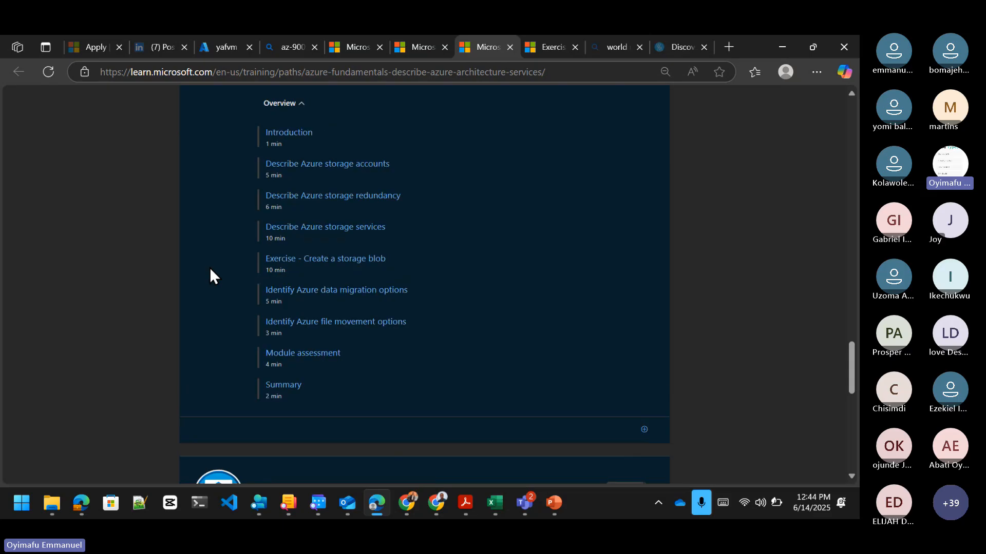
scroll(210, 272, up, 10)
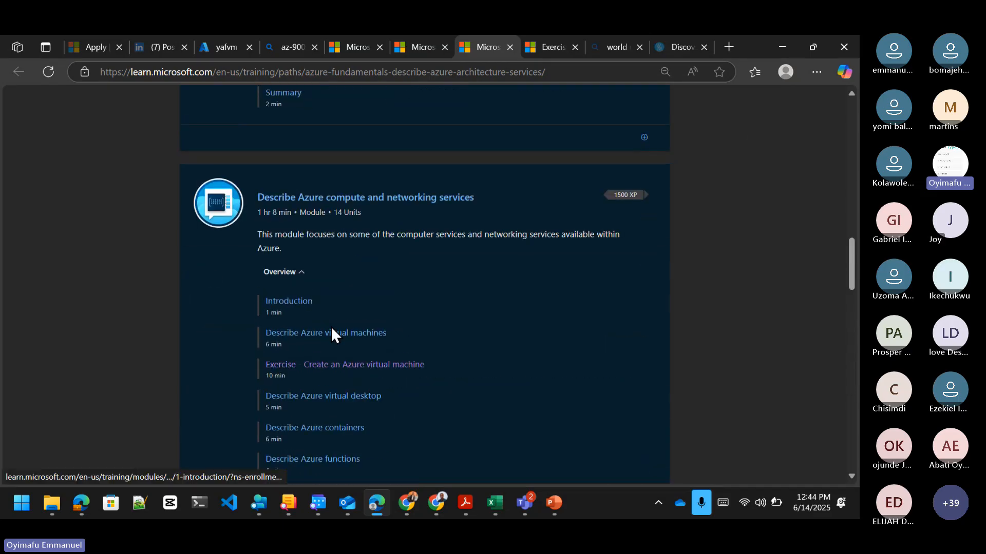
scroll(341, 337, down, 3)
scroll(341, 334, down, 9)
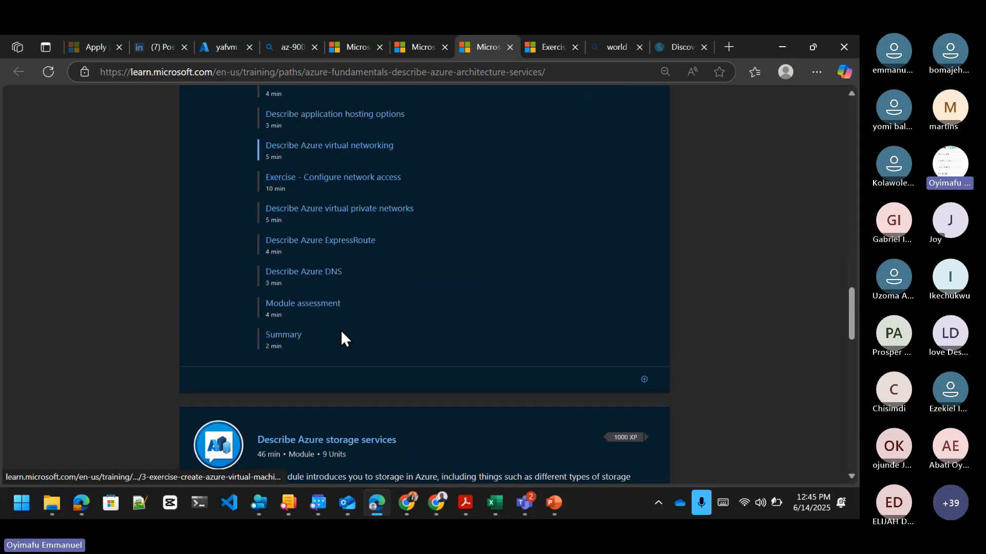
scroll(341, 339, down, 3)
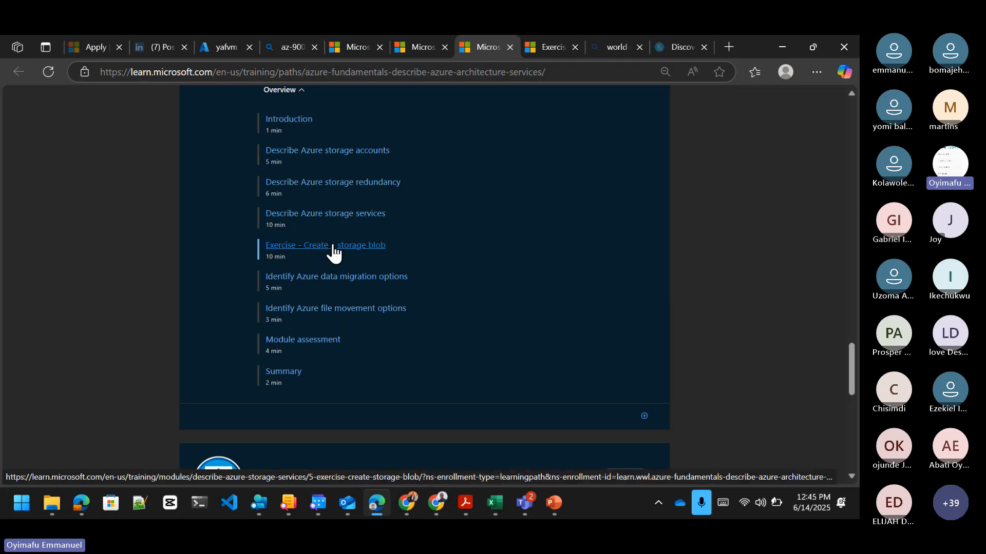
right_click(333, 246)
click(382, 261)
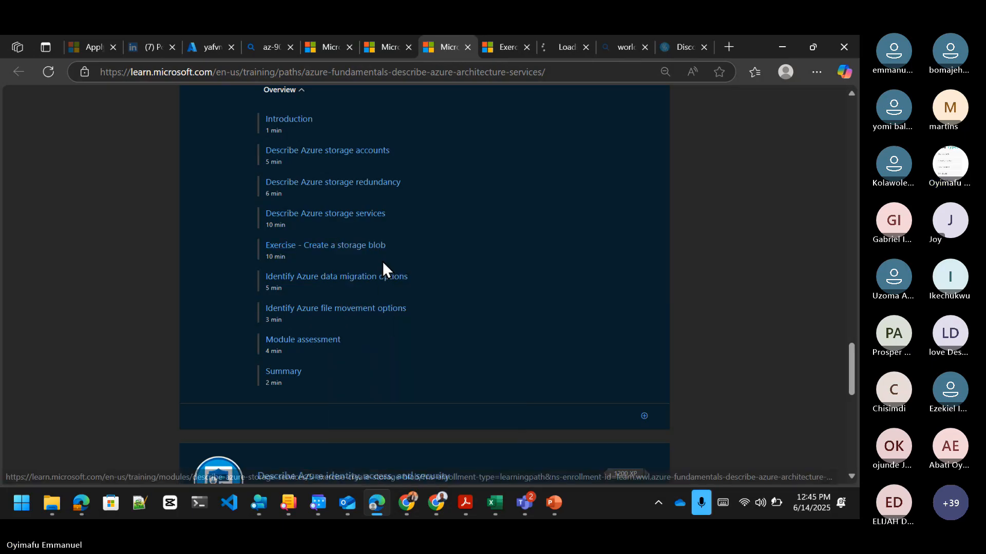
click(546, 45)
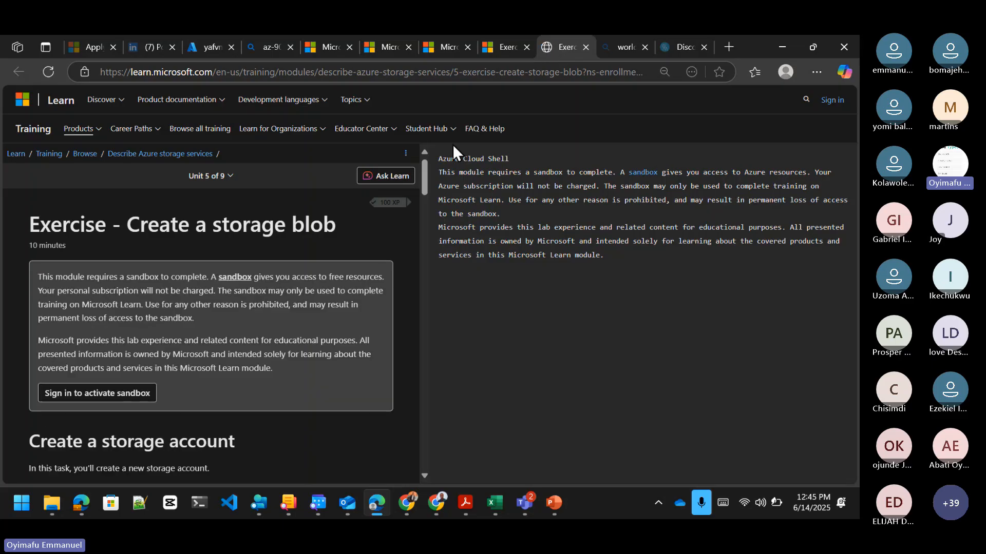
Read through the storage blob exercise, covering storage account creation, container setup, image upload, access level change and clean-up.
scroll(228, 324, down, 1)
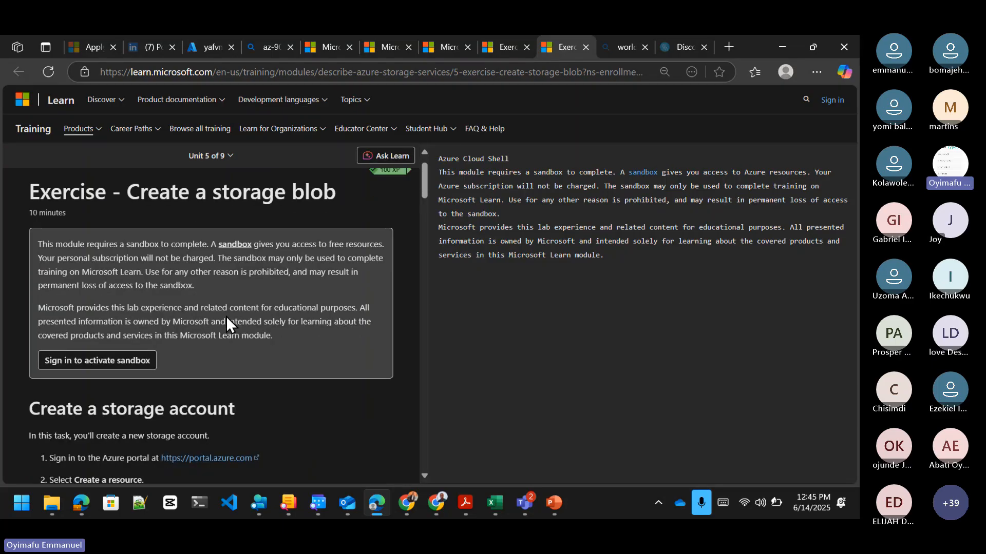
scroll(226, 316, down, 5)
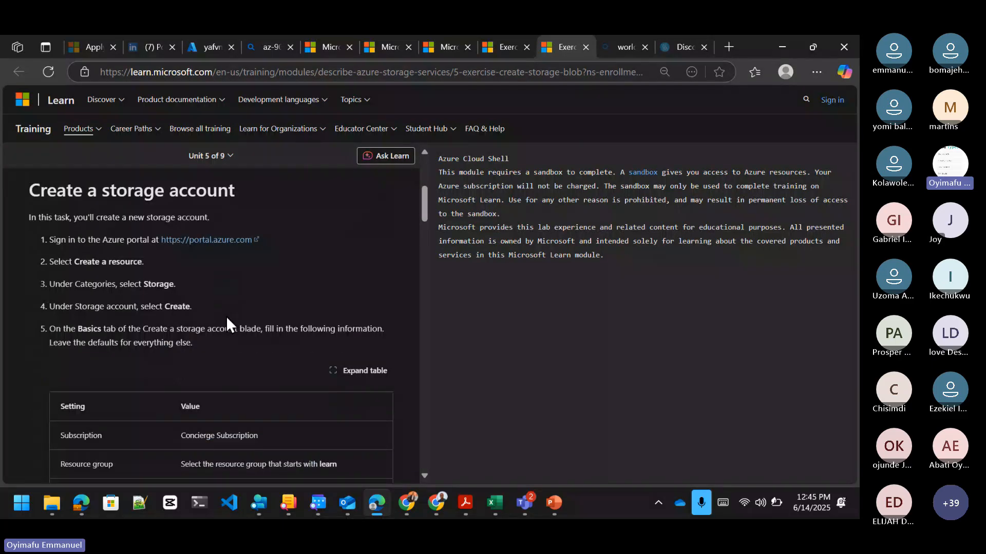
scroll(226, 316, up, 1)
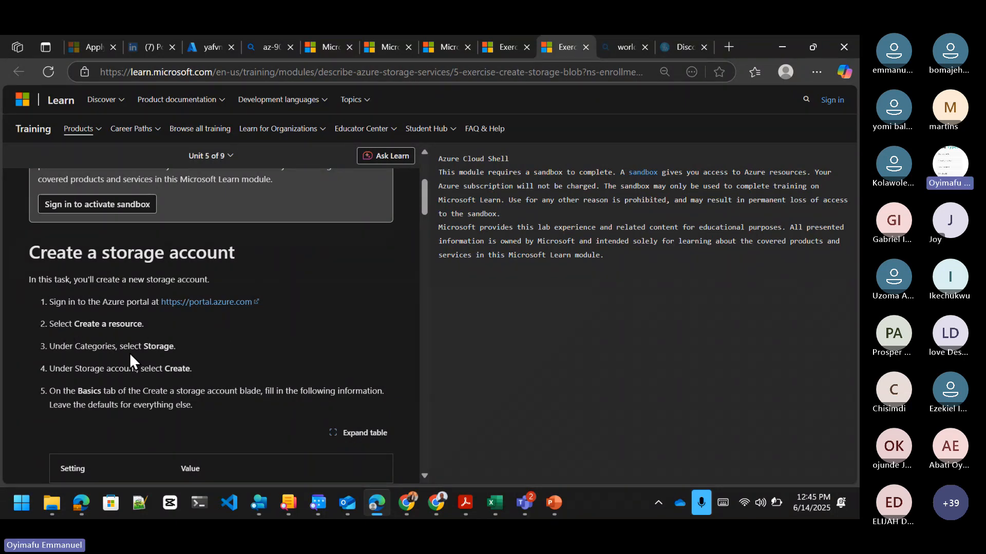
scroll(262, 359, down, 1)
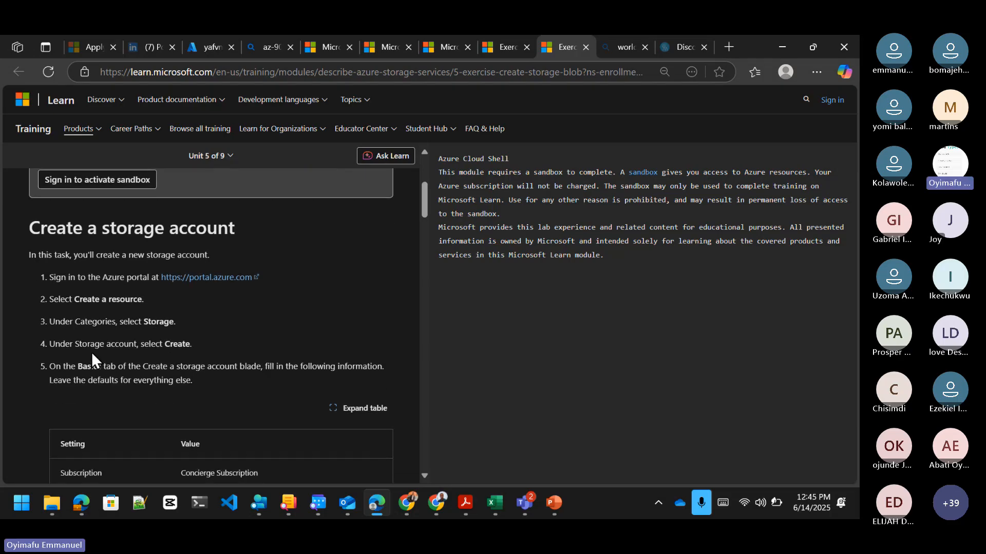
scroll(175, 359, down, 5)
scroll(177, 362, down, 10)
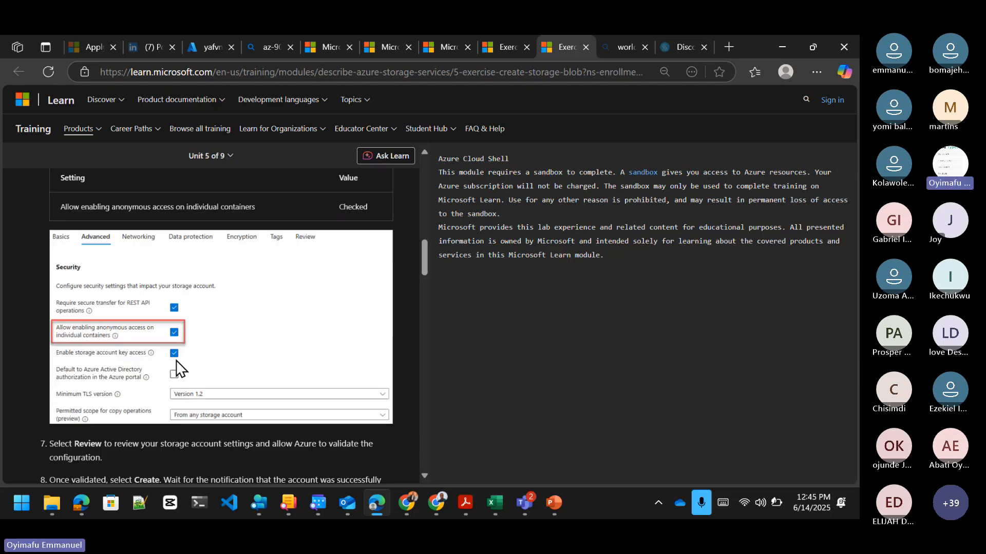
scroll(177, 361, down, 15)
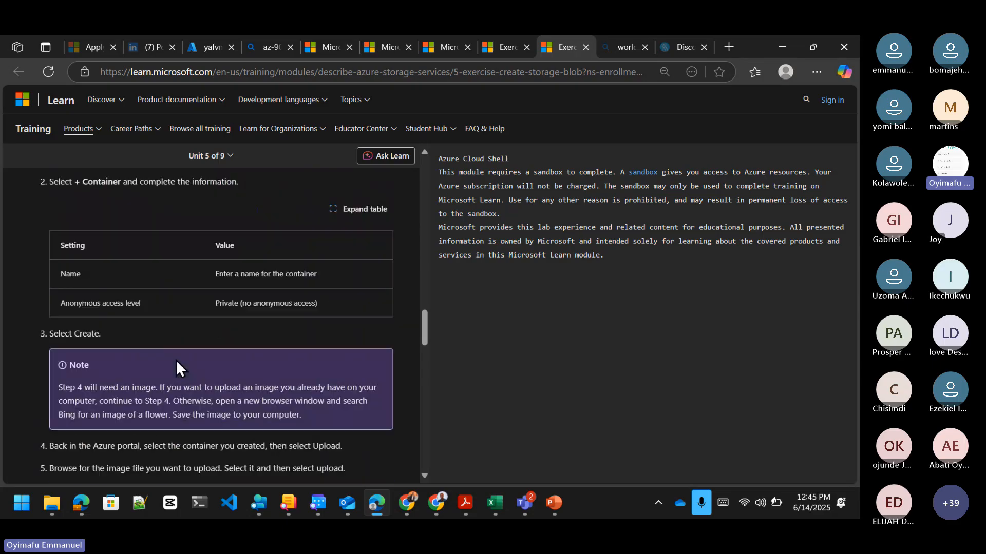
scroll(176, 360, down, 6)
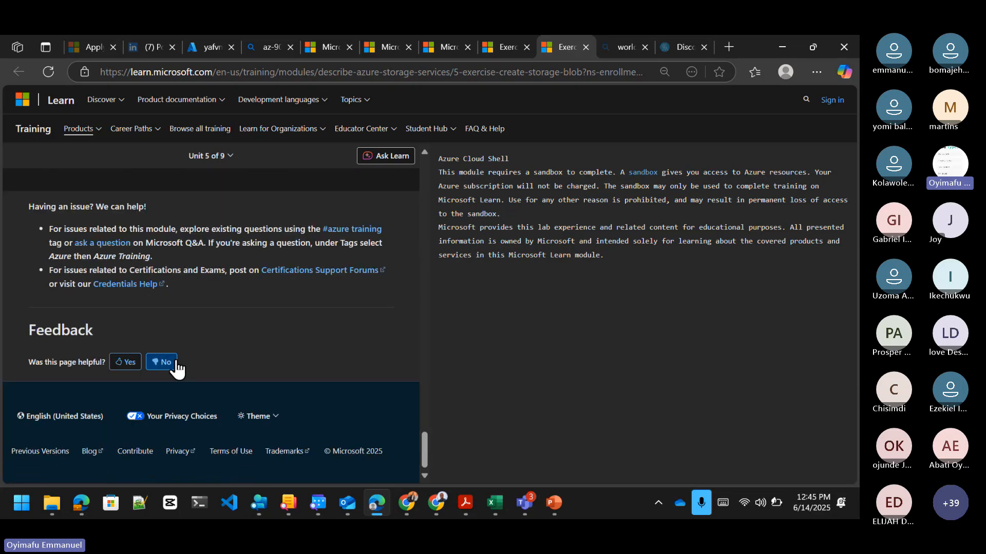
scroll(269, 324, up, 8)
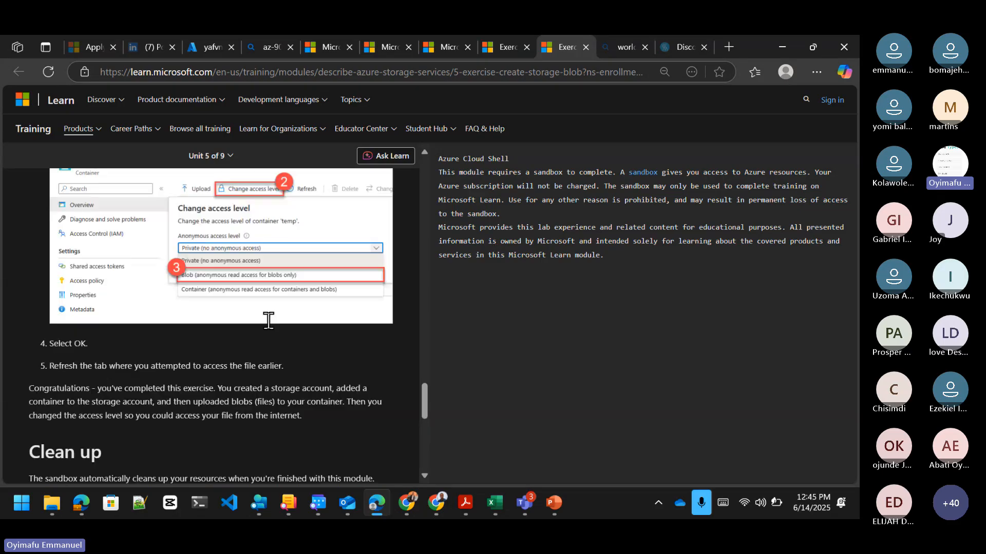
scroll(269, 321, up, 10)
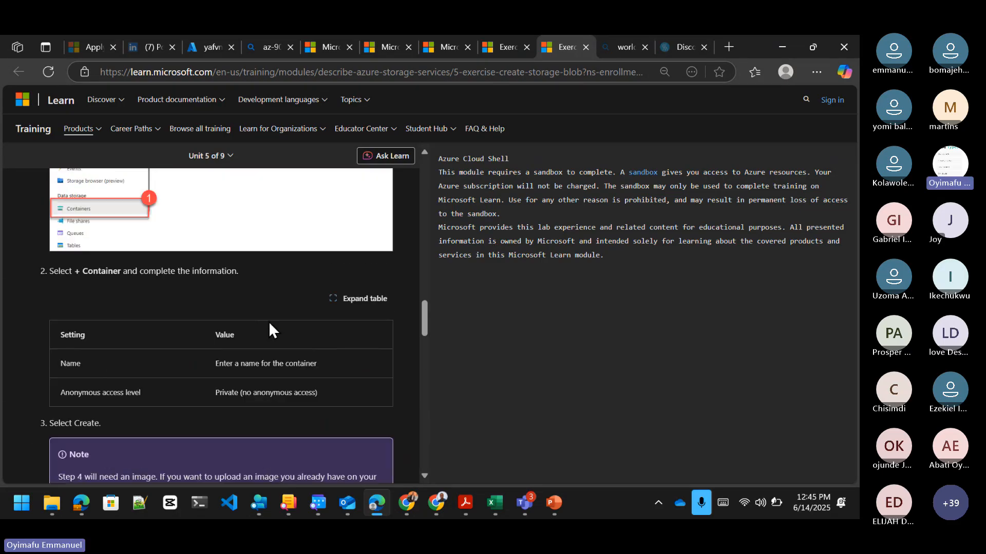
scroll(269, 321, up, 10)
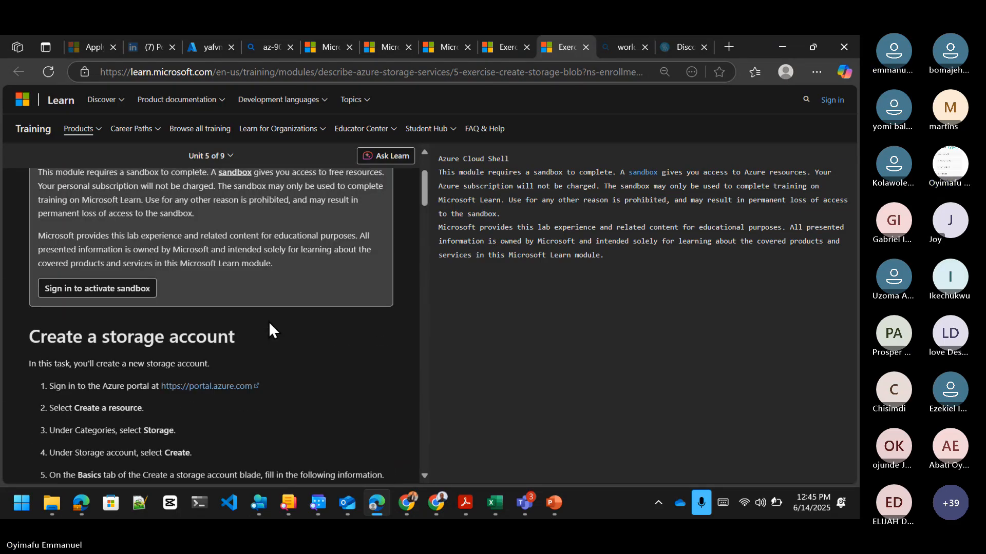
scroll(269, 321, up, 2)
scroll(269, 321, down, 10)
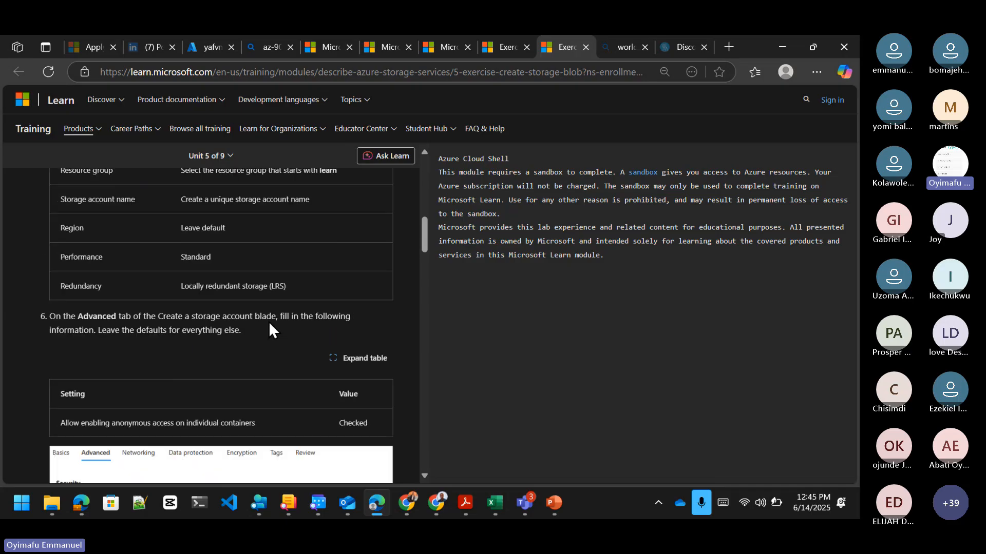
scroll(269, 321, down, 3)
scroll(269, 321, up, 12)
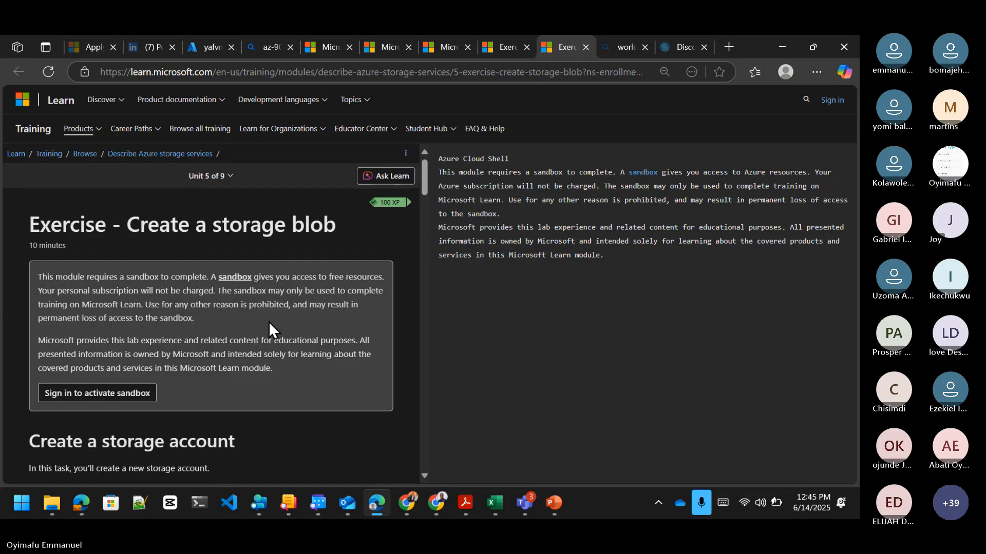
Search the web for "sc-900" in the browser tab holding the world map images.
click(609, 47)
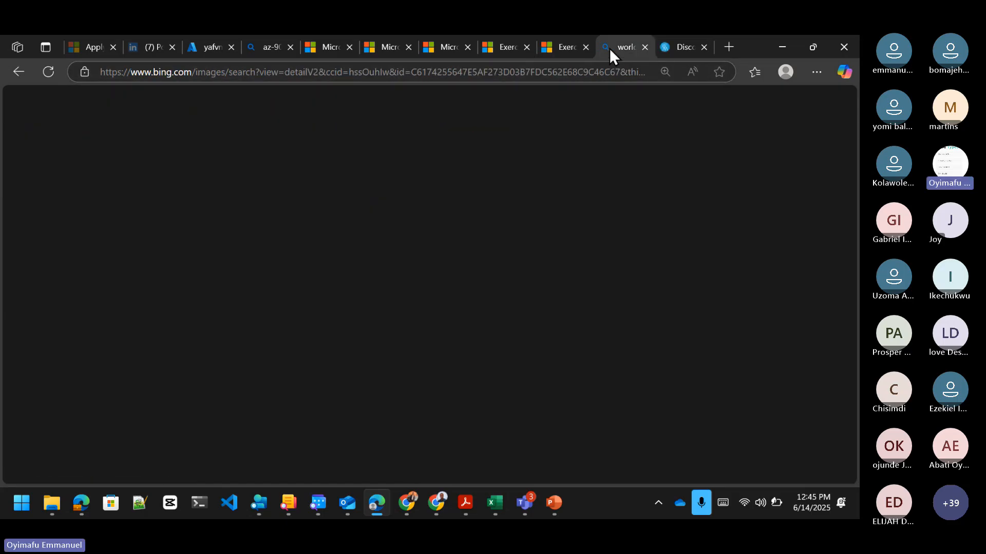
click(523, 72)
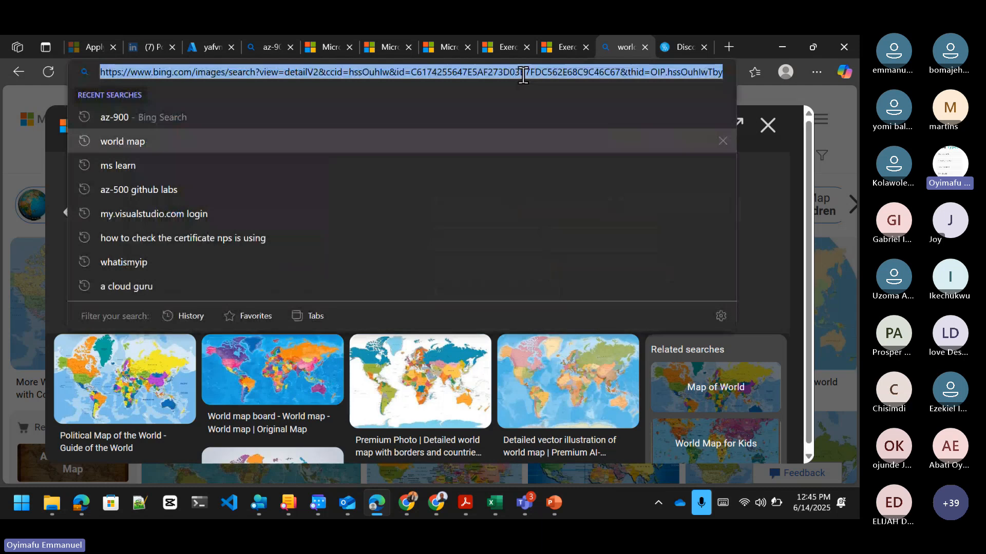
key(BackSpace)
text(sc-900)
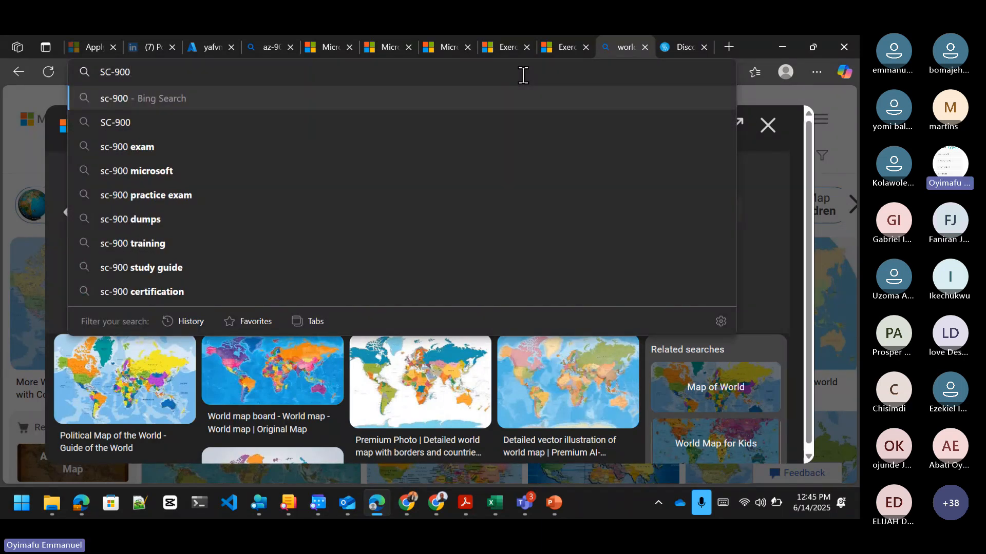
key(Return)
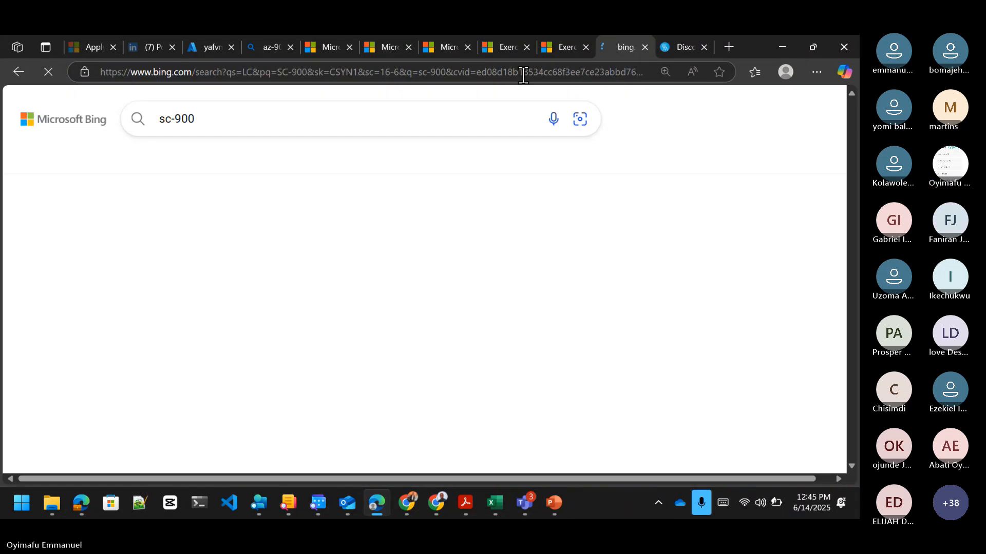
Open the Microsoft Learn page for the Security, Compliance, and Identity Fundamentals certification and go to its course's learning paths.
scroll(252, 251, down, 3)
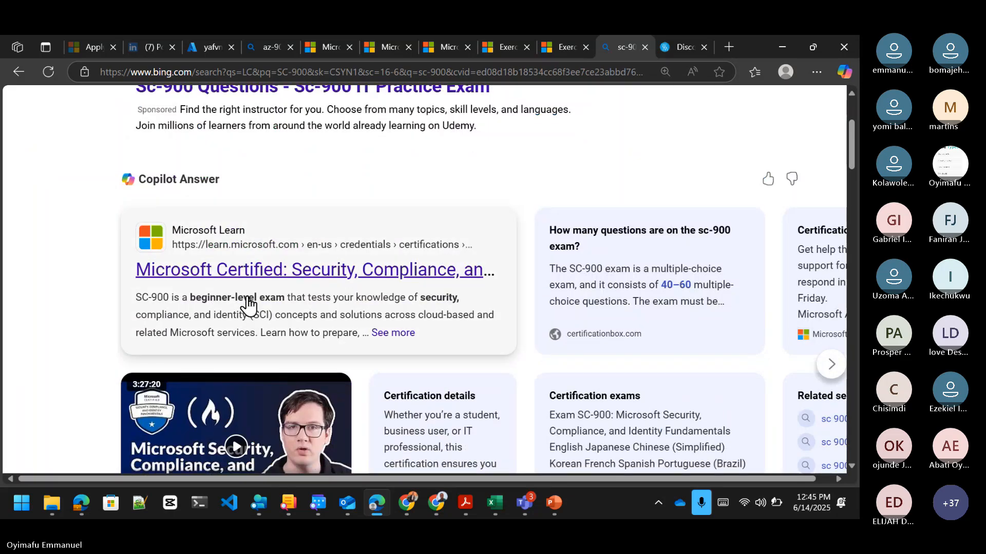
click(244, 276)
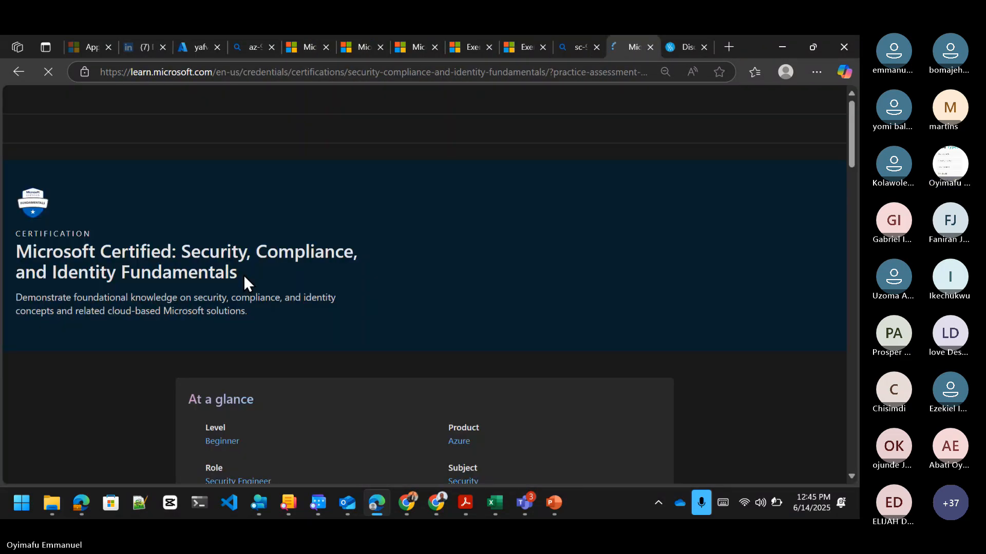
scroll(244, 277, down, 5)
scroll(243, 276, down, 15)
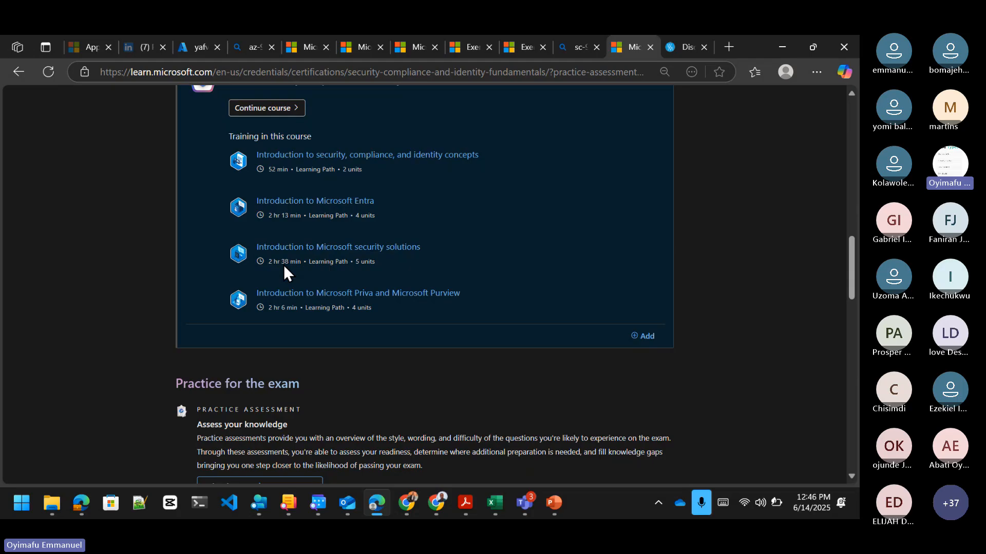
Open the "Introduction to security, compliance, and identity concepts" and "Introduction to Microsoft Entra" learning paths in separate new tabs.
right_click(298, 155)
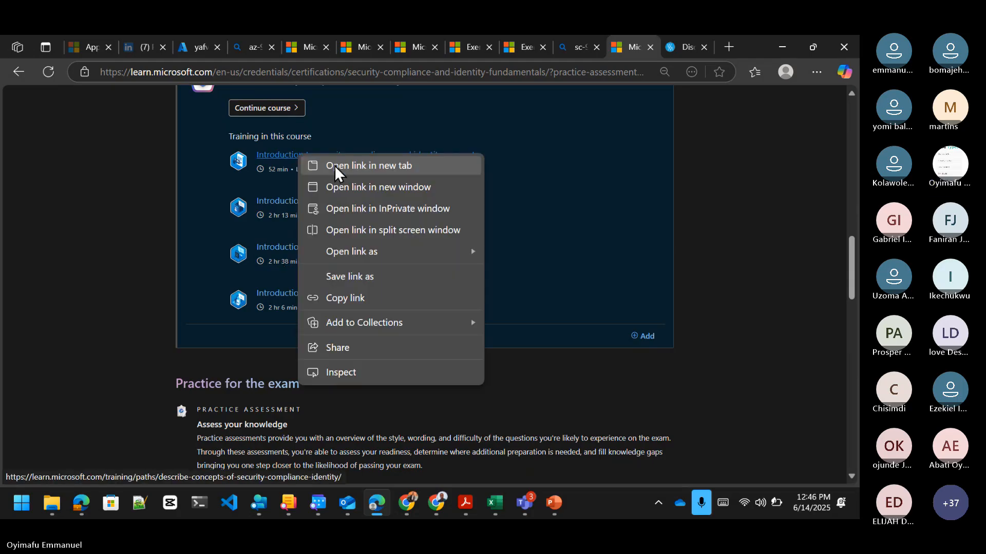
click(334, 165)
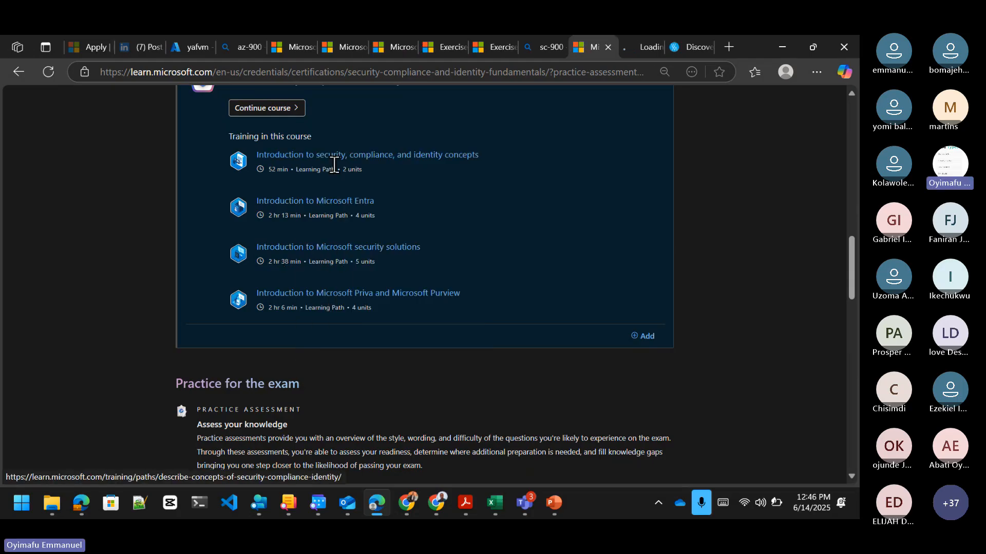
right_click(310, 203)
click(365, 216)
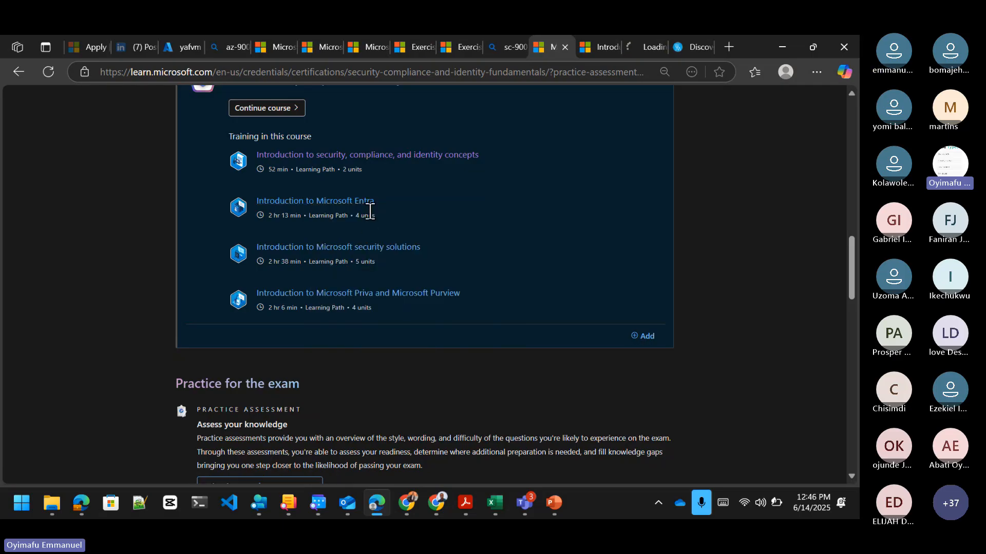
Return to the storage blob exercise and start the sign-in that activates its sandbox.
click(465, 47)
scroll(291, 322, down, 1)
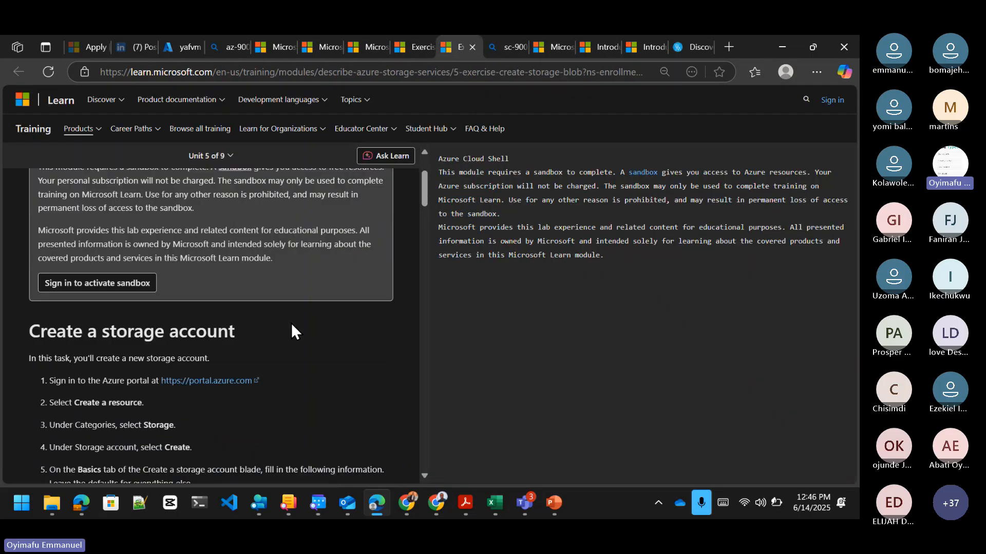
click(131, 283)
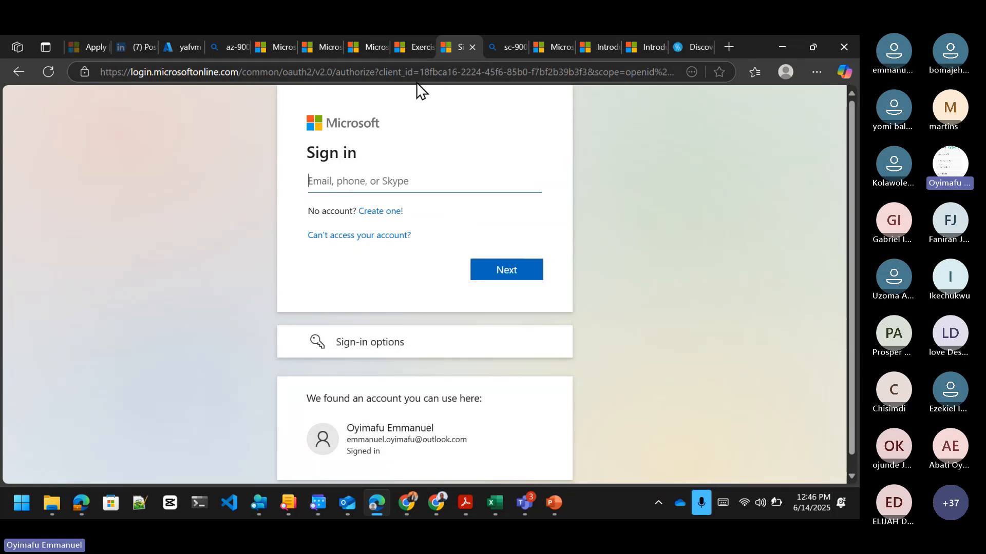
Read through the "Create an Azure resource" exercise, covering the virtual machine tasks, the Basics settings table, resource verification and clean-up.
click(423, 46)
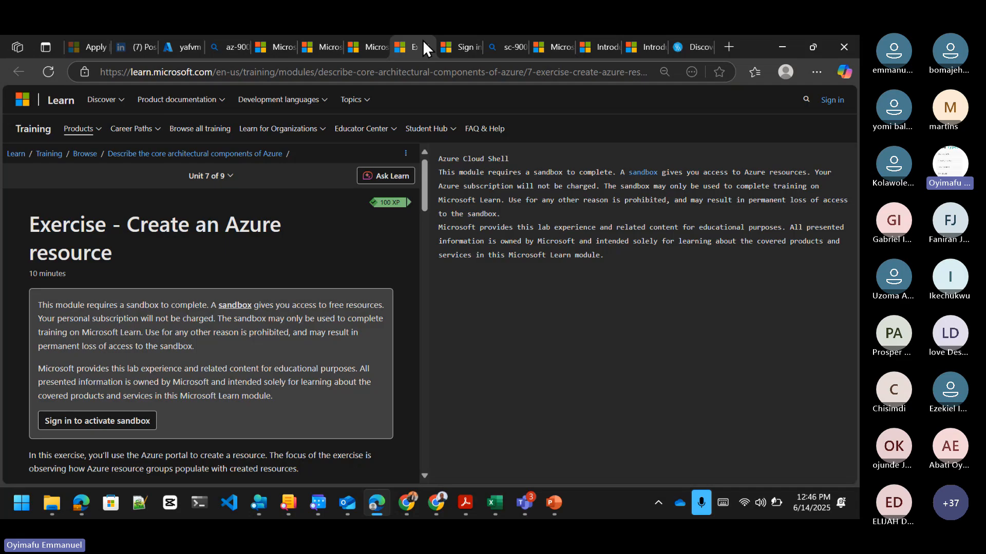
scroll(244, 308, down, 5)
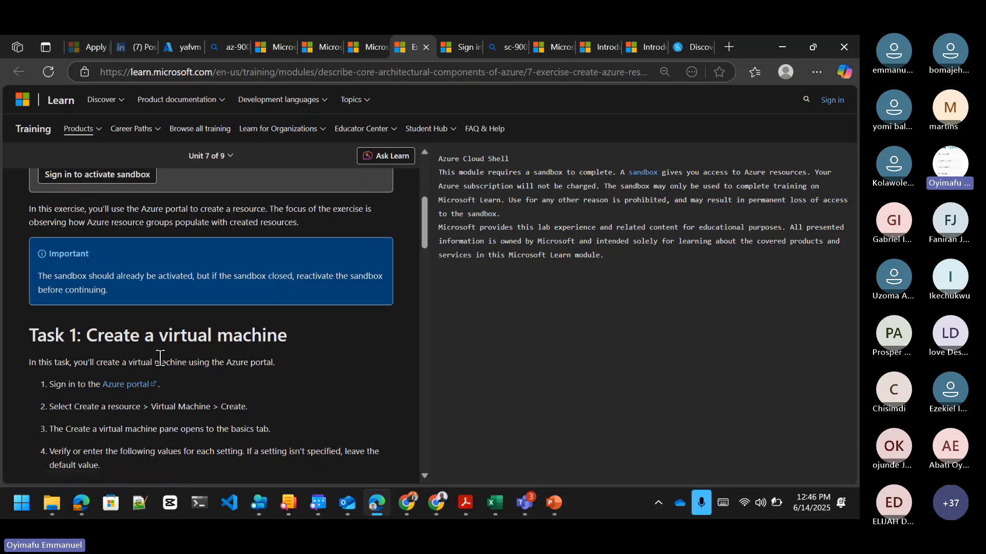
scroll(162, 383, down, 1)
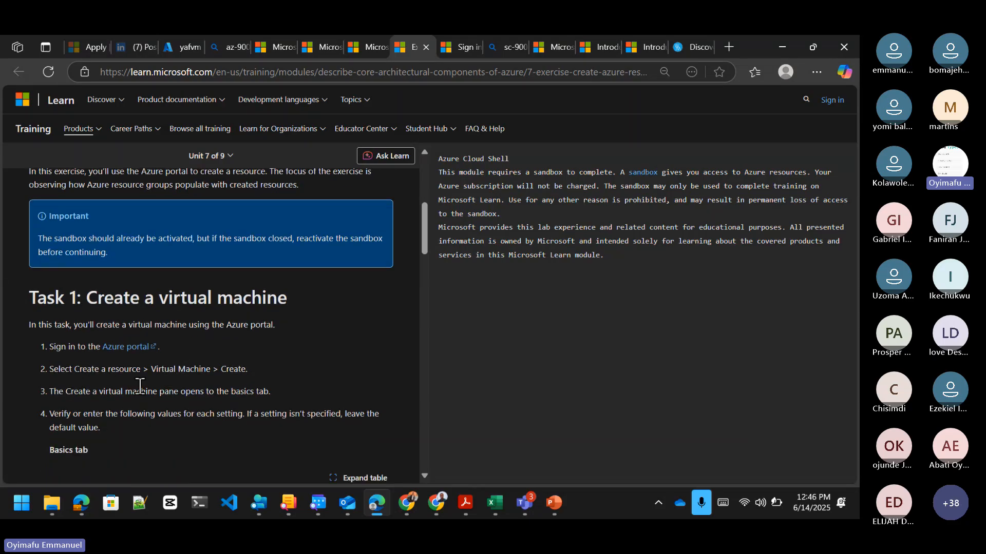
scroll(140, 387, down, 5)
scroll(140, 387, down, 10)
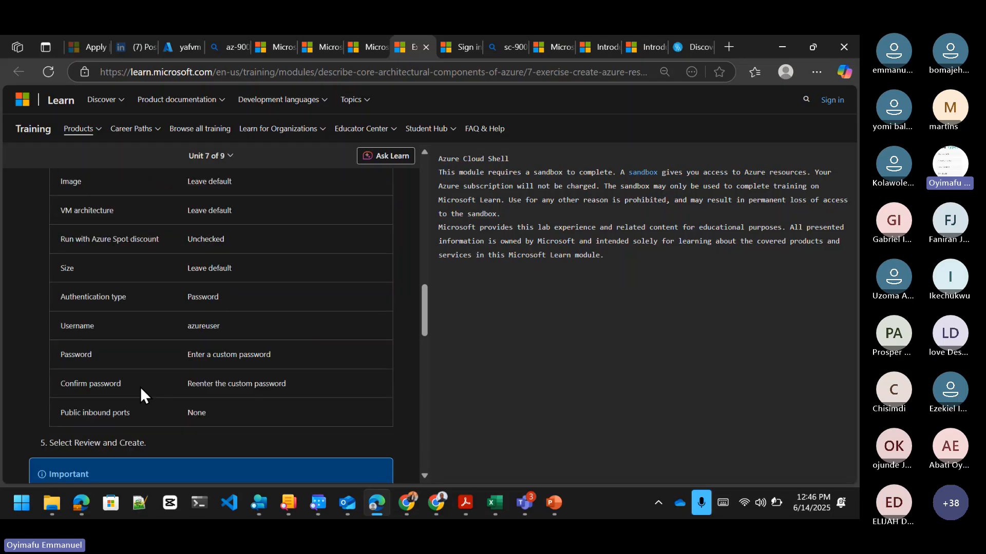
scroll(140, 386, down, 1)
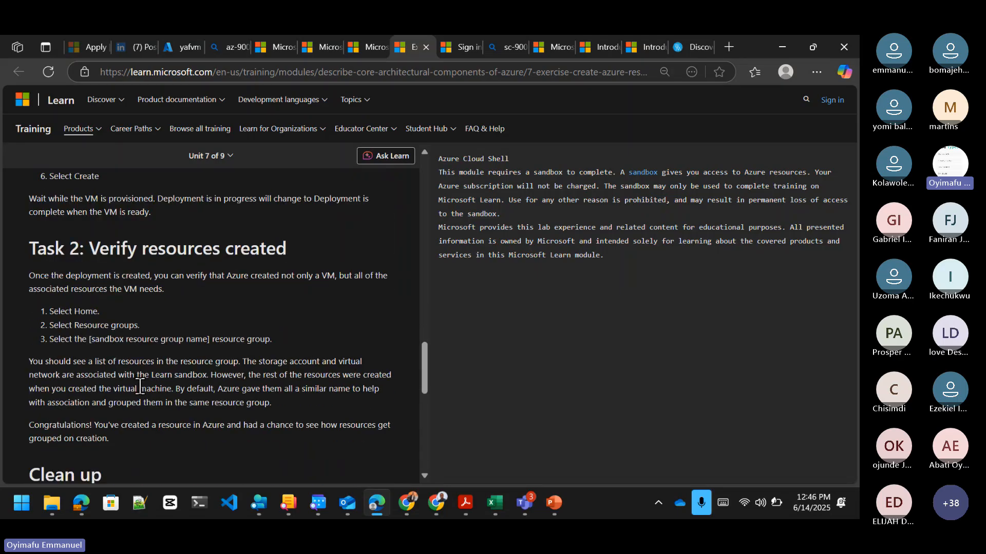
scroll(140, 386, up, 10)
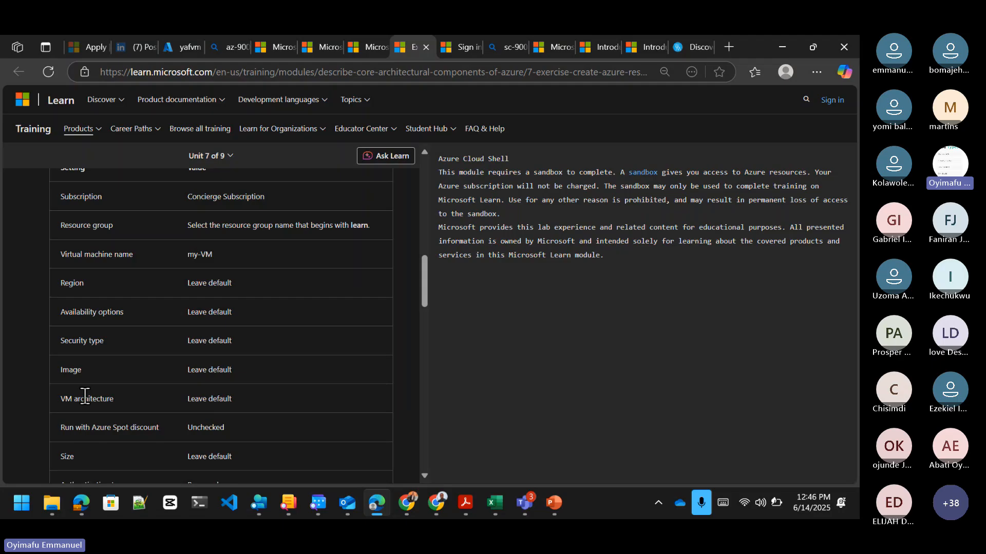
scroll(85, 398, down, 6)
scroll(85, 397, down, 3)
scroll(85, 396, down, 2)
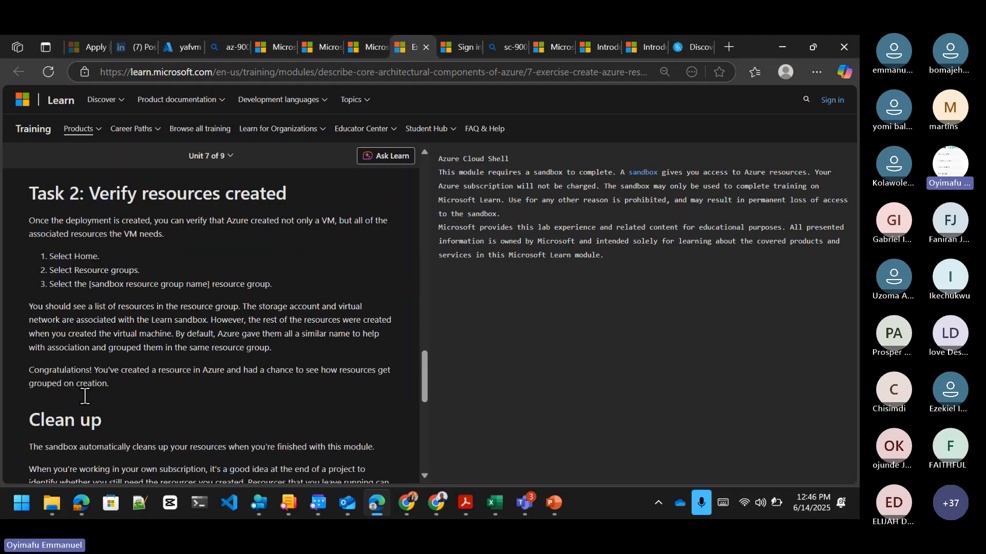
scroll(85, 396, up, 8)
scroll(86, 396, up, 2)
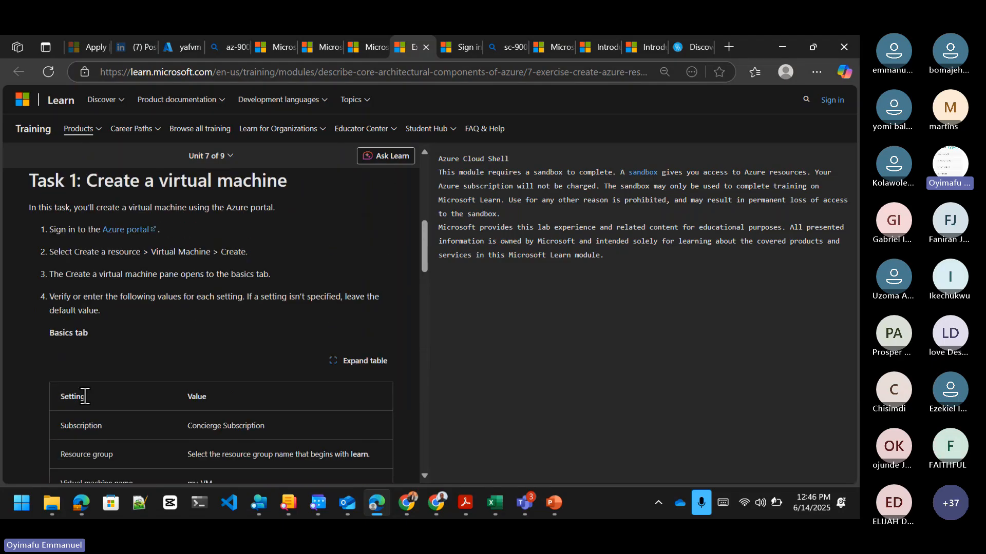
scroll(86, 396, up, 10)
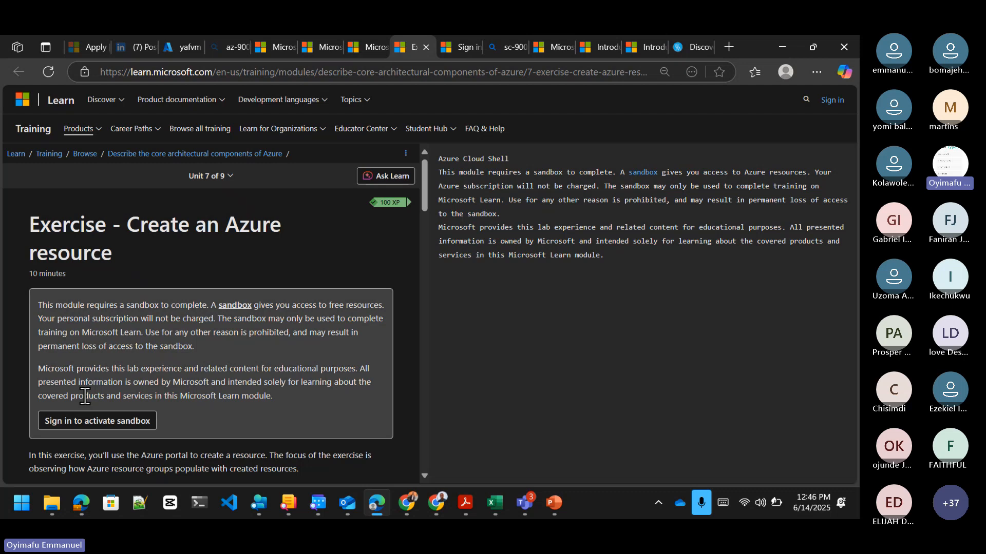
scroll(147, 410, down, 12)
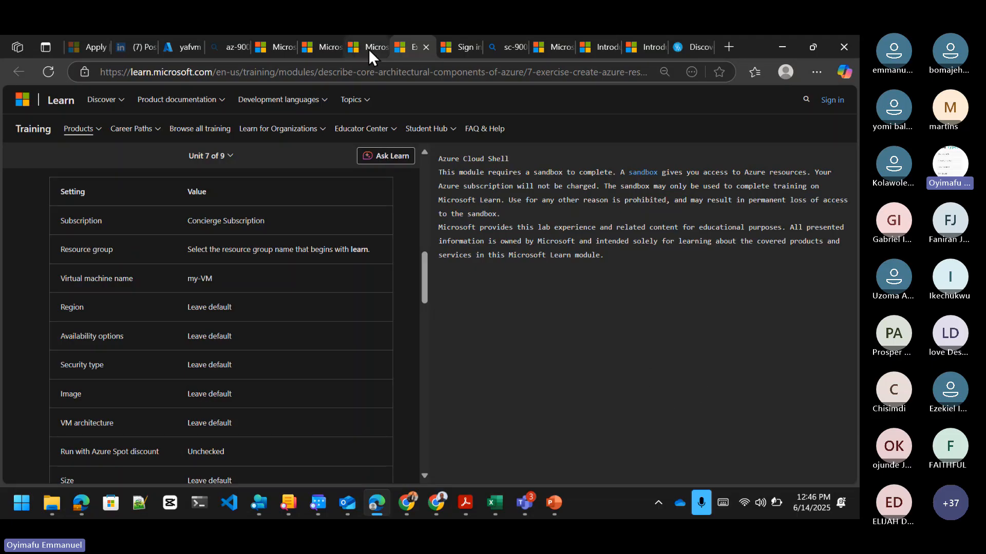
Switch to the security, compliance, and identity concepts learning path and look over its list of SC-900 preparation parts.
mouse_move(369, 48)
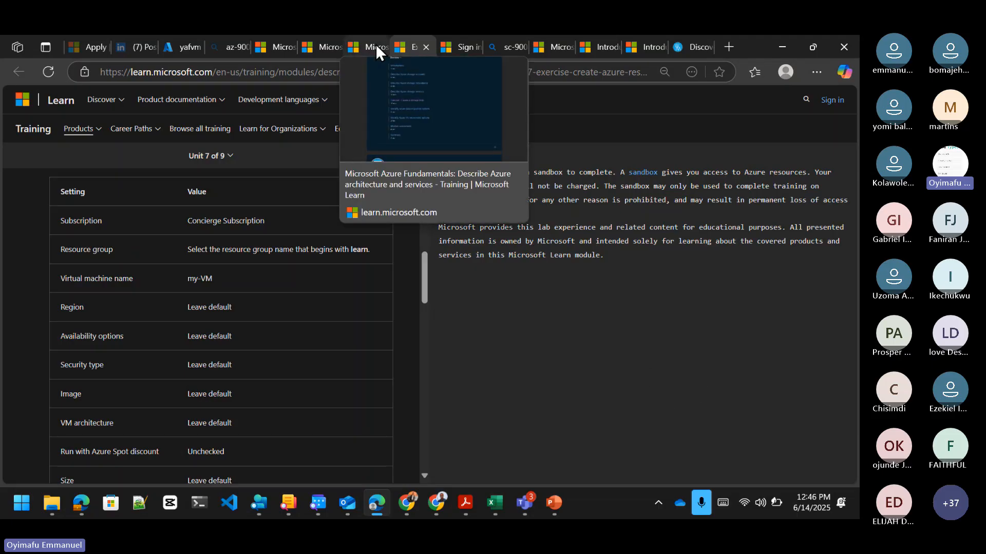
mouse_move(676, 49)
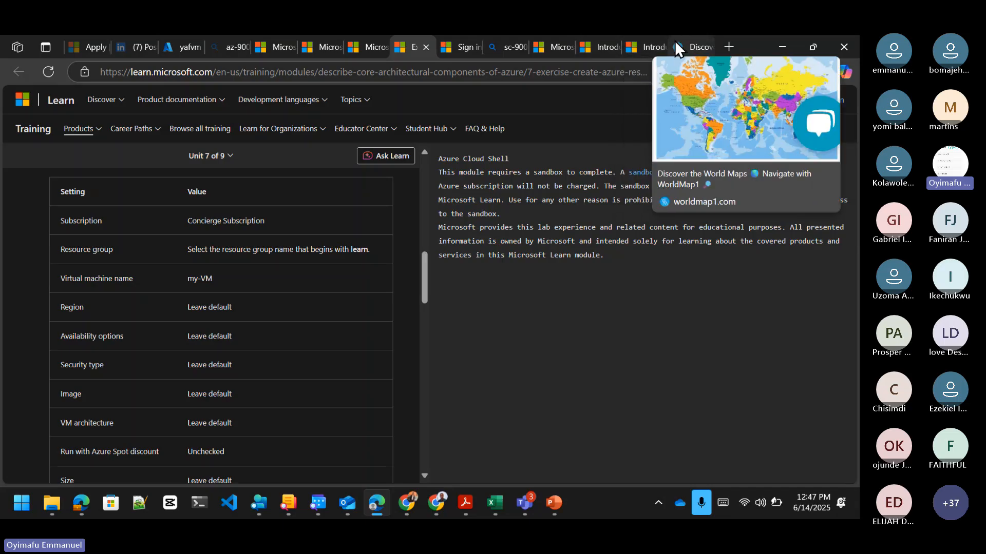
mouse_move(599, 46)
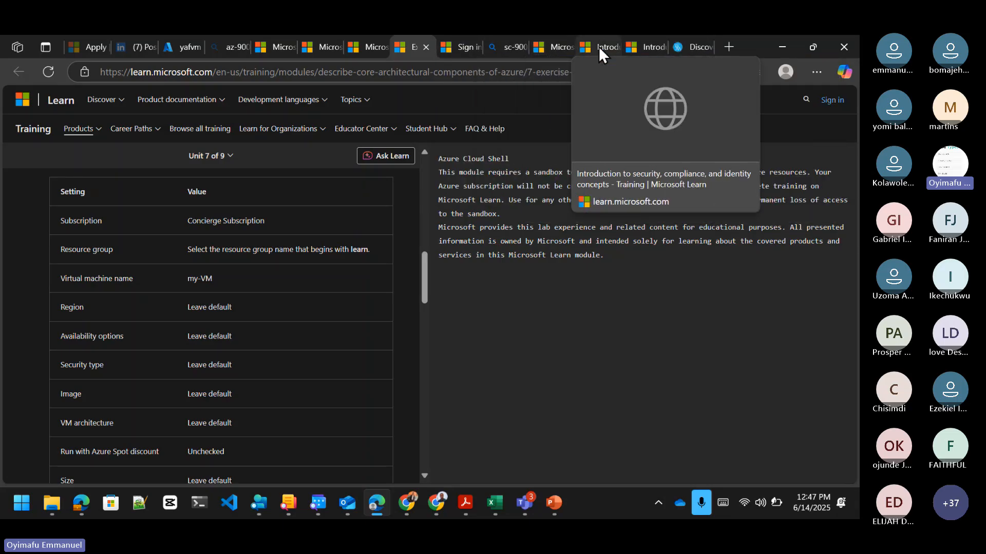
click(598, 46)
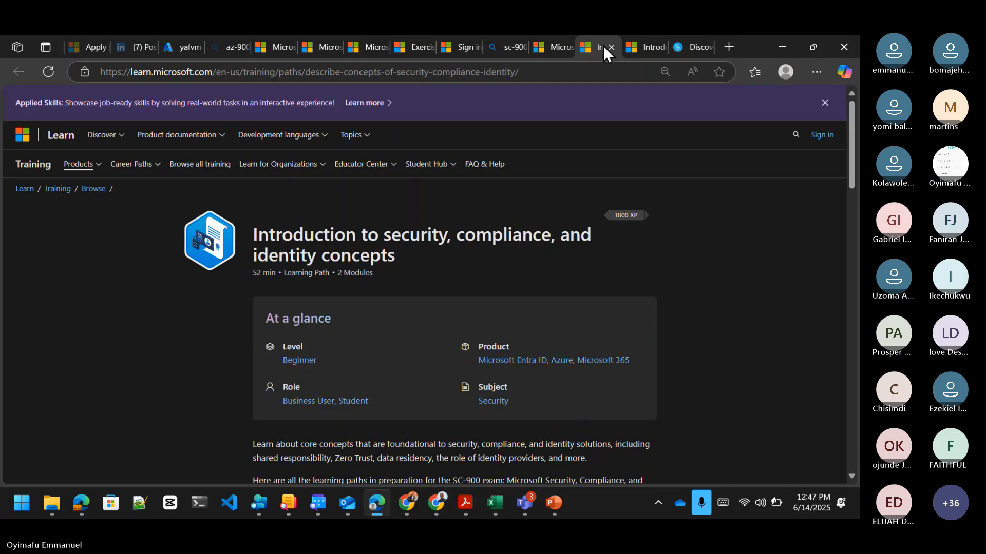
scroll(439, 254, down, 5)
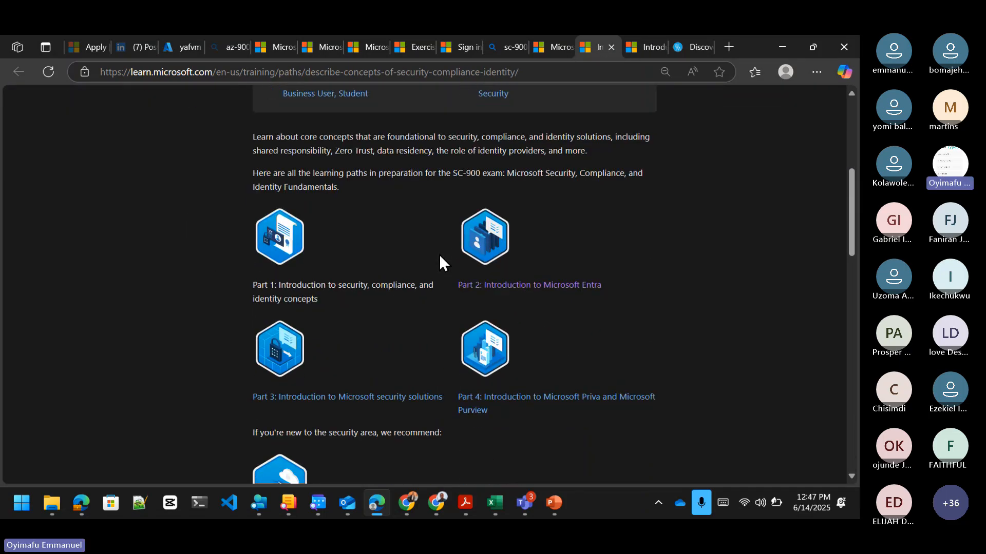
scroll(439, 254, up, 1)
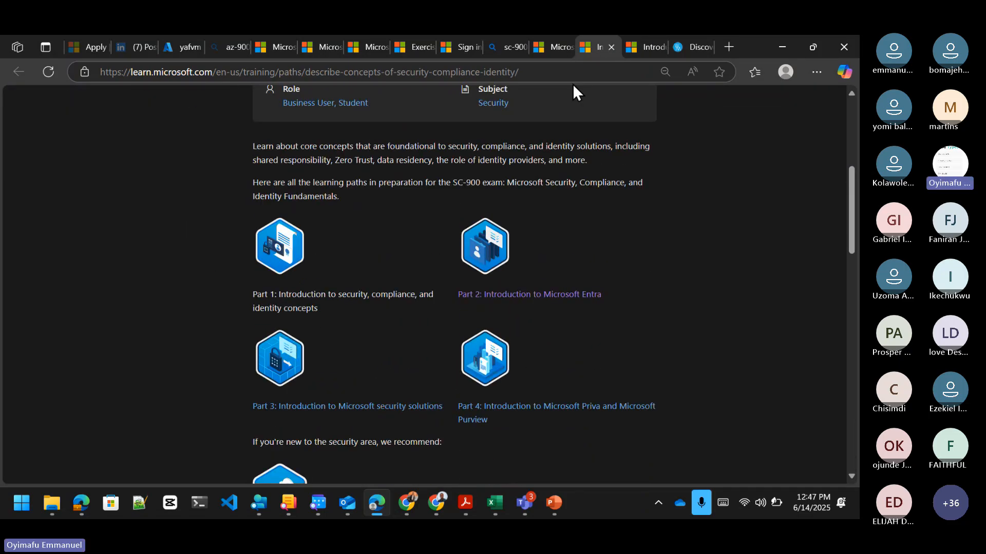
Switch to the Introduction to Microsoft Entra learning path and expand the unit overview of its authentication capabilities module.
click(642, 47)
scroll(403, 331, down, 10)
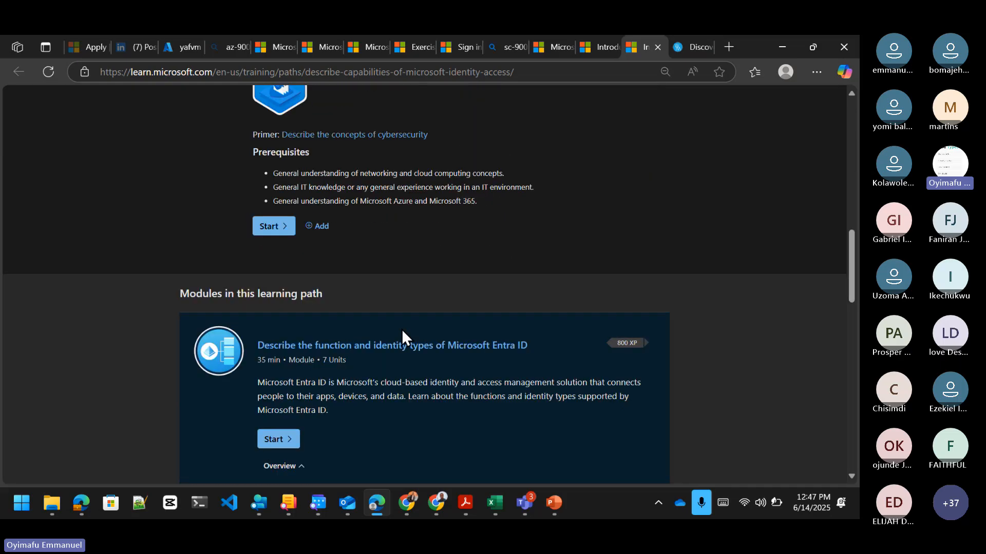
scroll(402, 333, down, 9)
scroll(402, 336, down, 2)
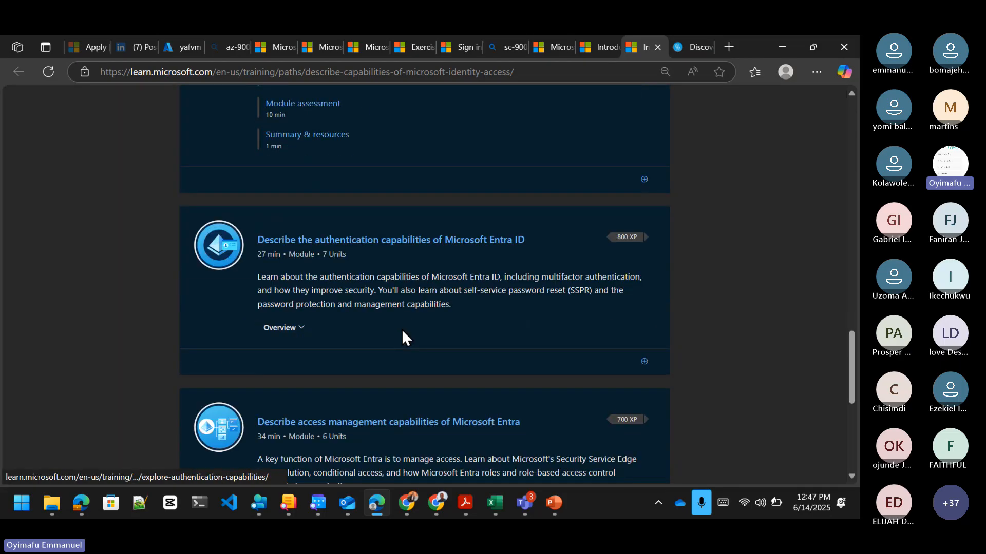
click(277, 332)
scroll(278, 337, down, 3)
scroll(278, 339, down, 4)
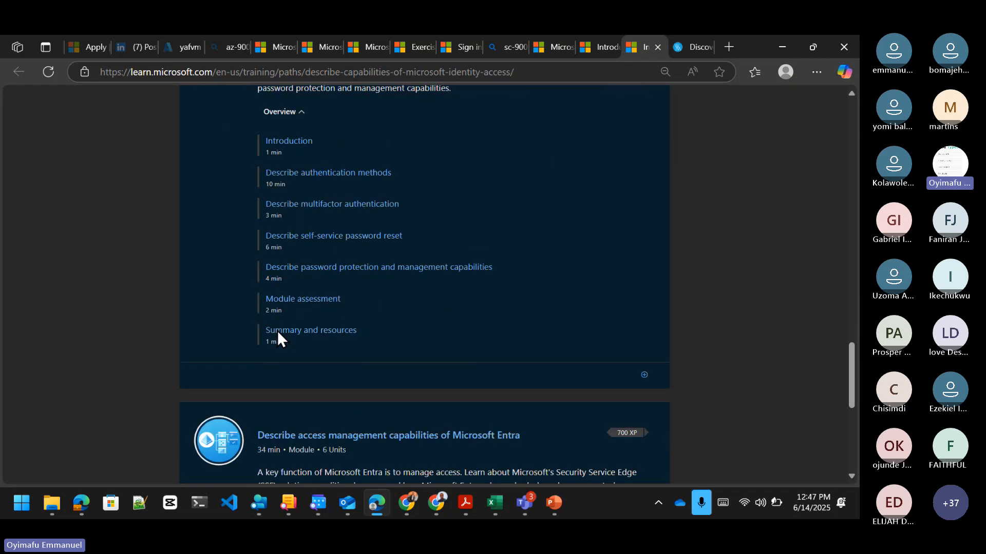
Expand and review the unit overviews of the Microsoft Entra access management module and the identity protection and governance module.
scroll(278, 332, down, 1)
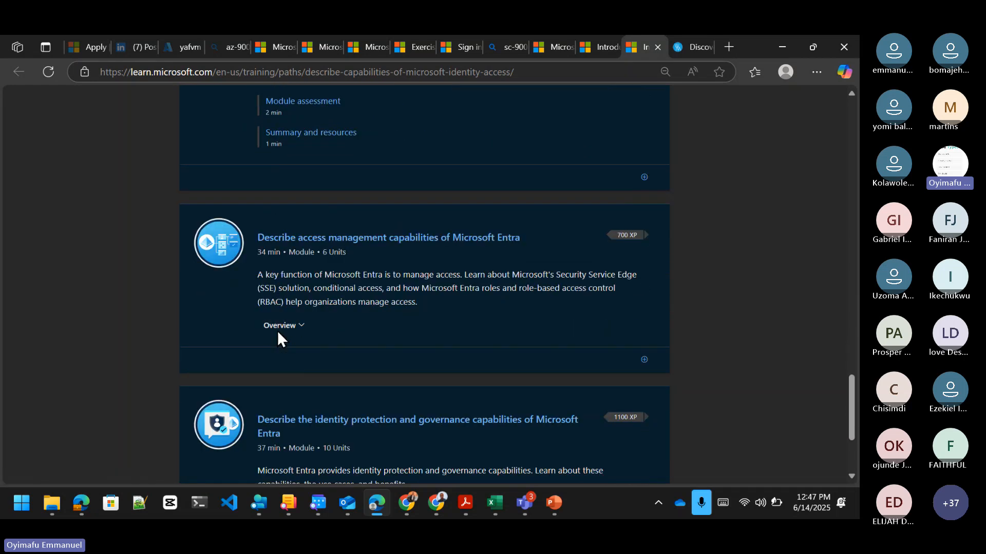
click(277, 331)
click(277, 331)
click(278, 331)
scroll(278, 332, down, 2)
scroll(278, 339, down, 5)
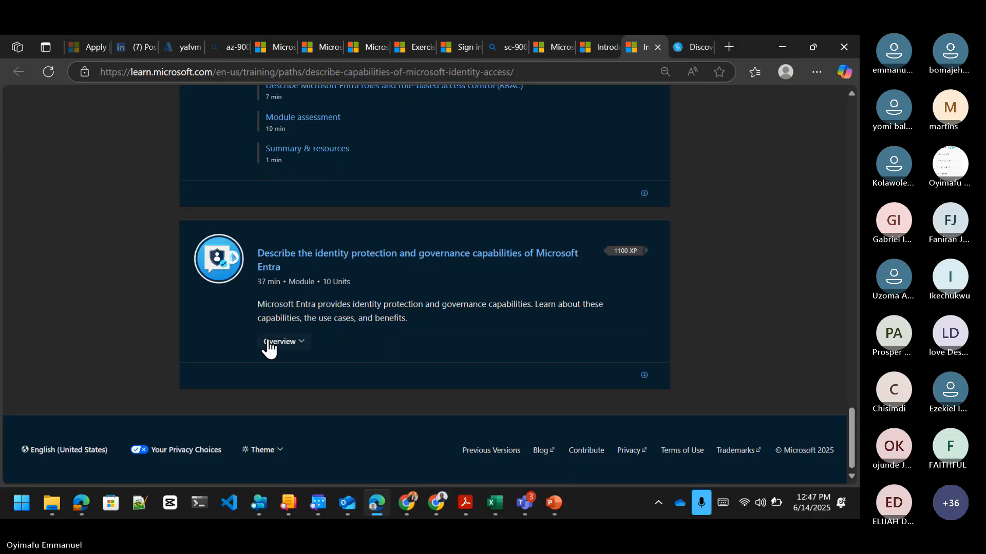
click(278, 340)
scroll(267, 344, down, 3)
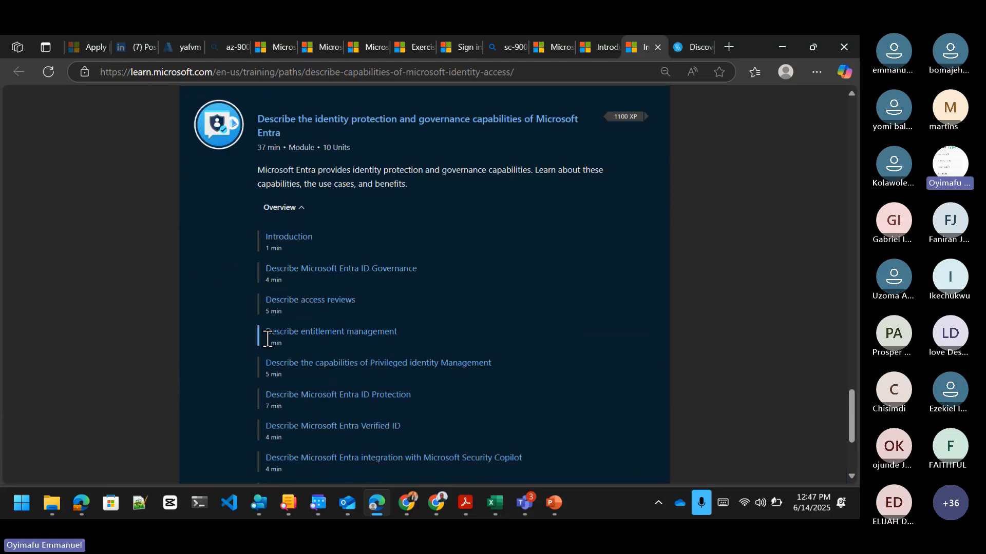
scroll(267, 342, down, 4)
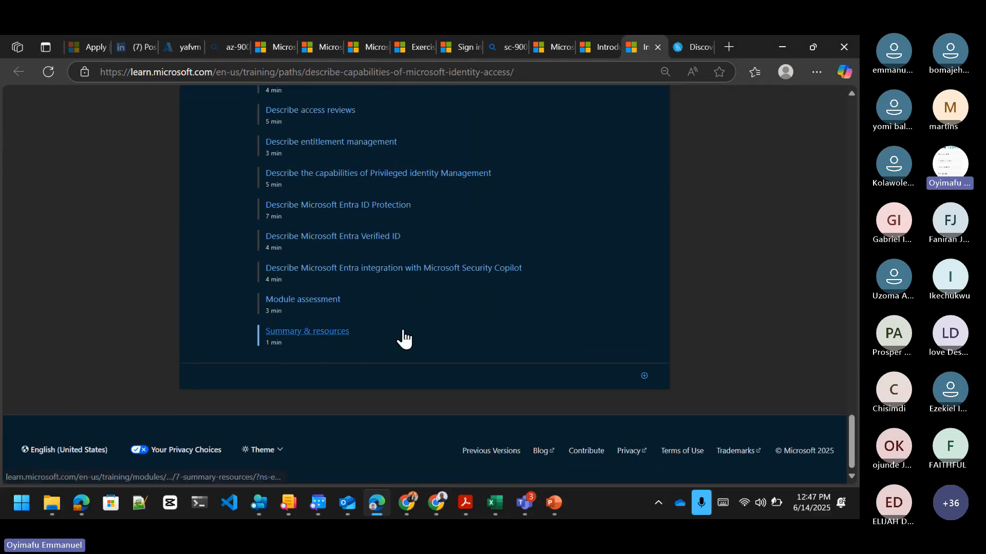
Open "Part 3: Introduction to Microsoft security solutions" from the SC-900 learning path list in a new tab and switch to it.
scroll(404, 338, up, 15)
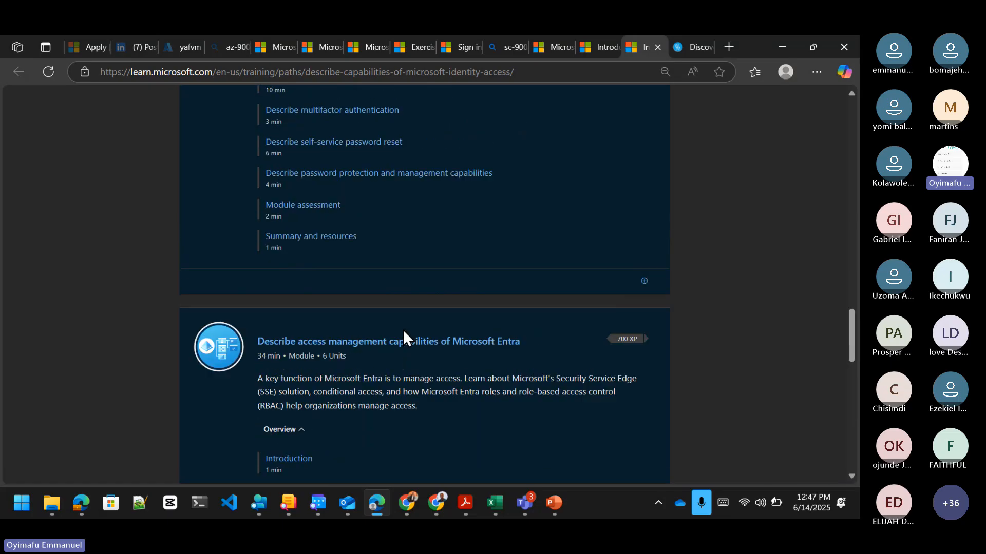
scroll(404, 336, up, 10)
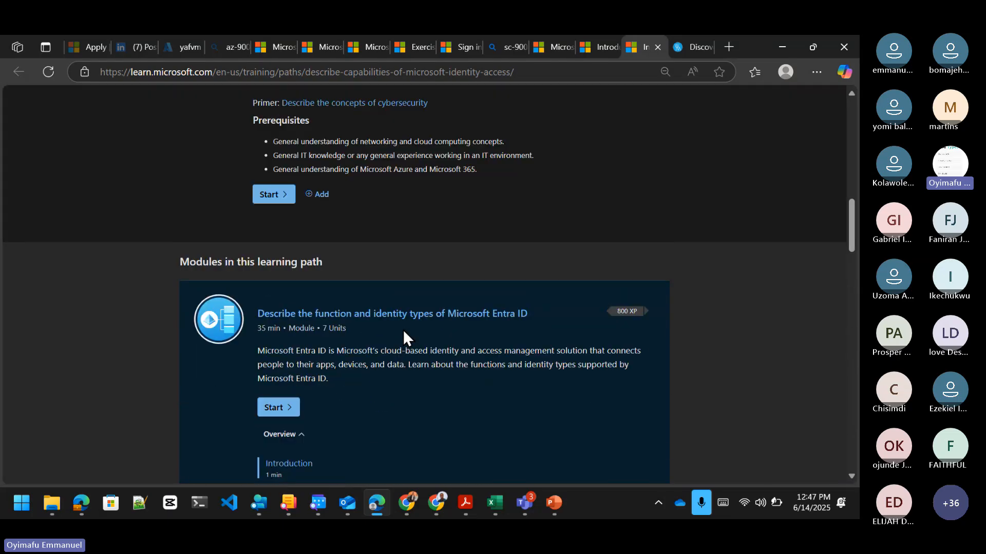
scroll(404, 338, up, 5)
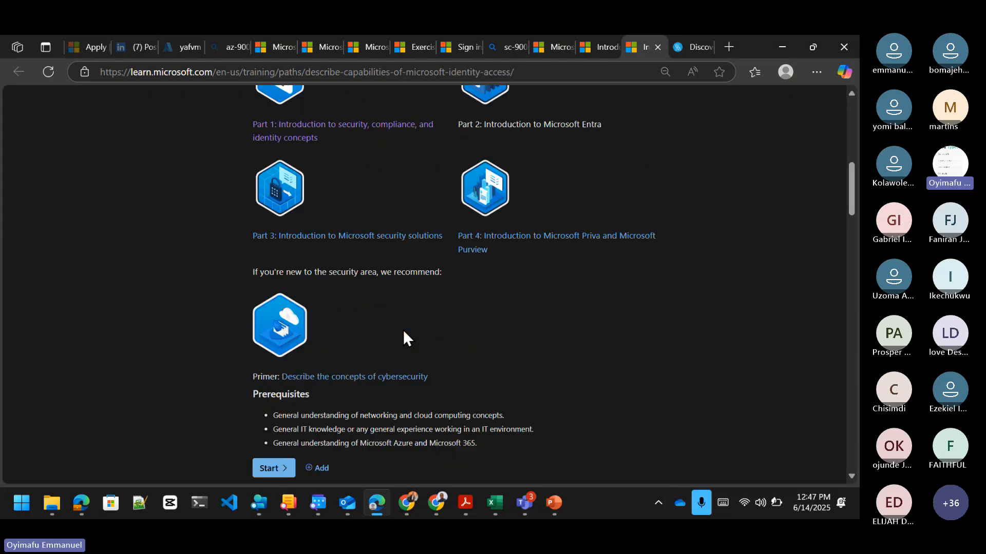
scroll(406, 338, up, 2)
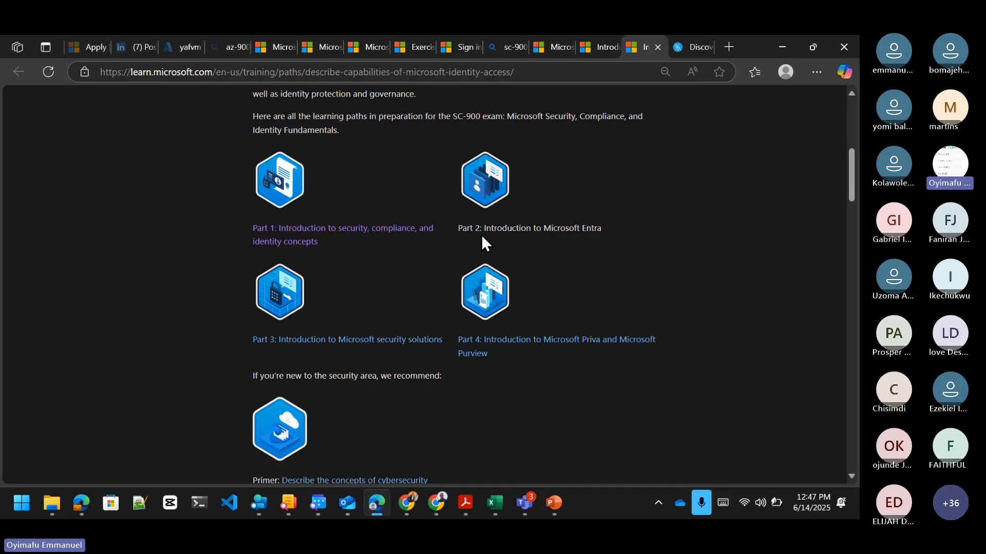
right_click(388, 348)
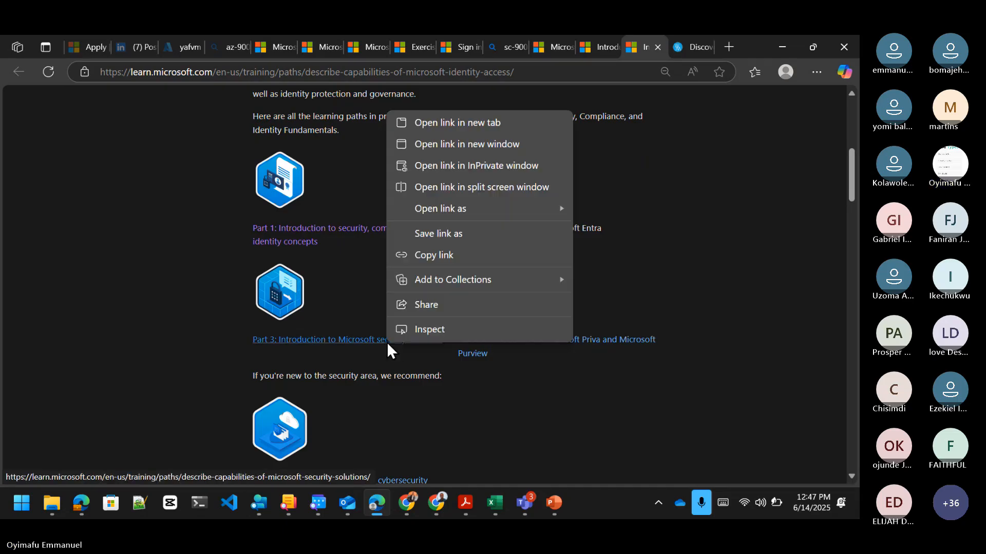
click(458, 128)
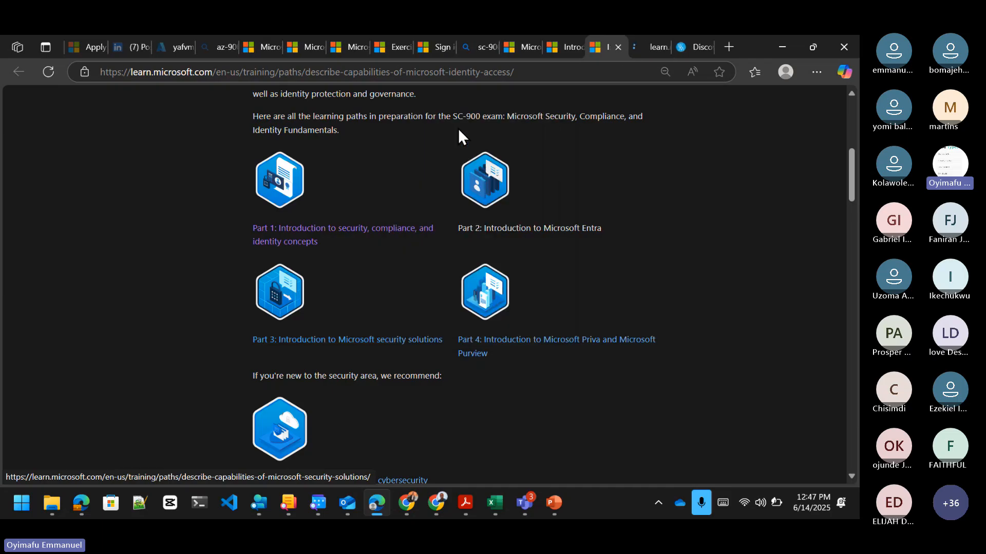
click(658, 44)
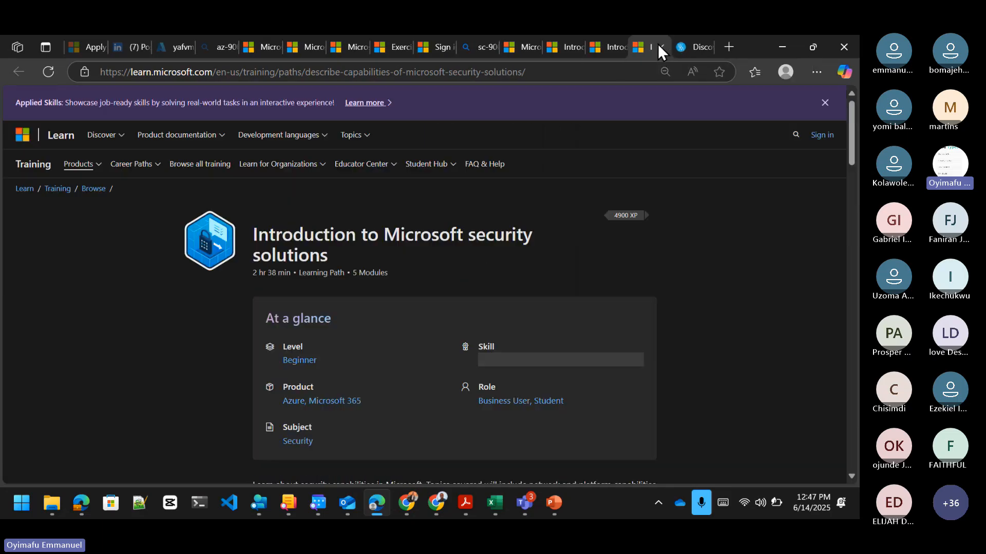
Review the Microsoft Security Copilot module's units, then expand and review the overview of the Azure core infrastructure security services module.
scroll(514, 288, down, 15)
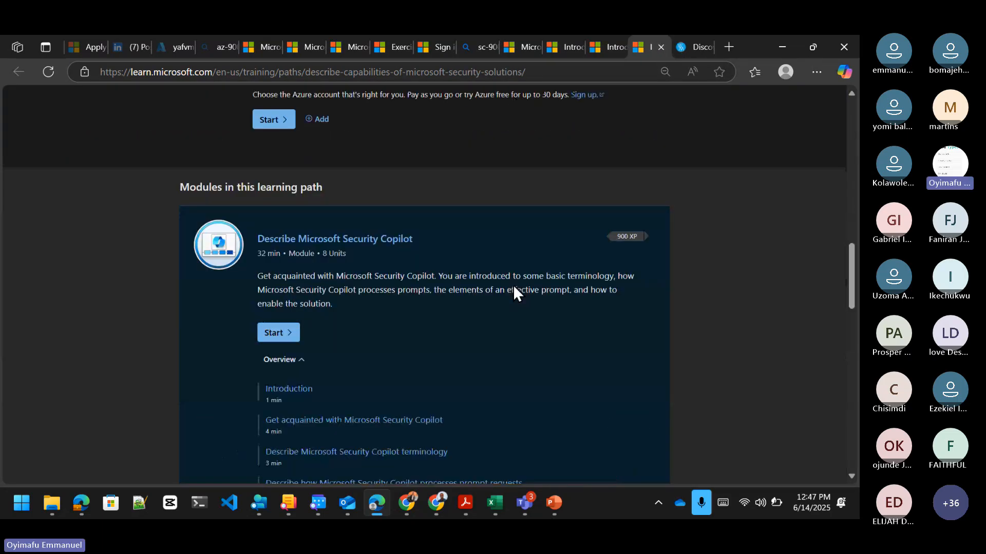
scroll(514, 287, down, 8)
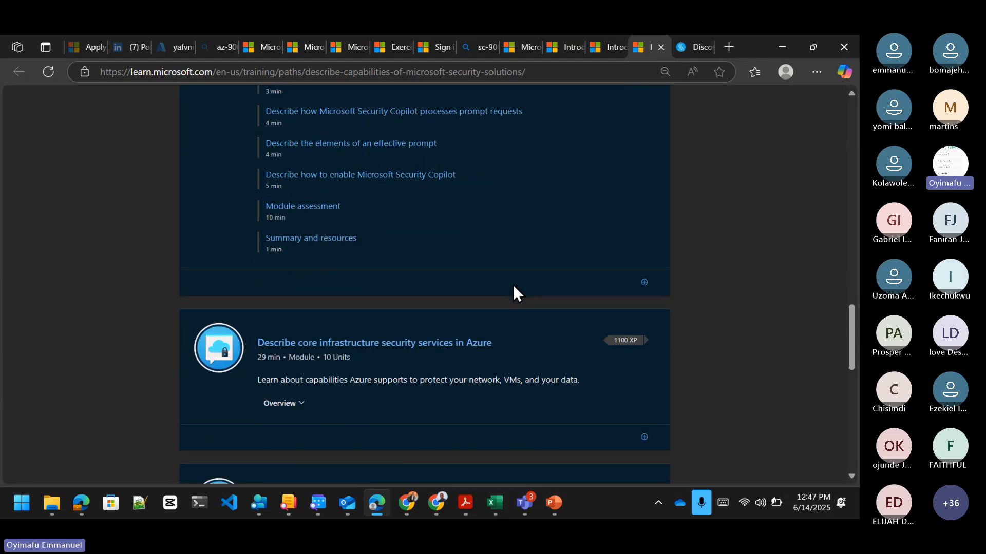
click(288, 308)
scroll(290, 311, down, 4)
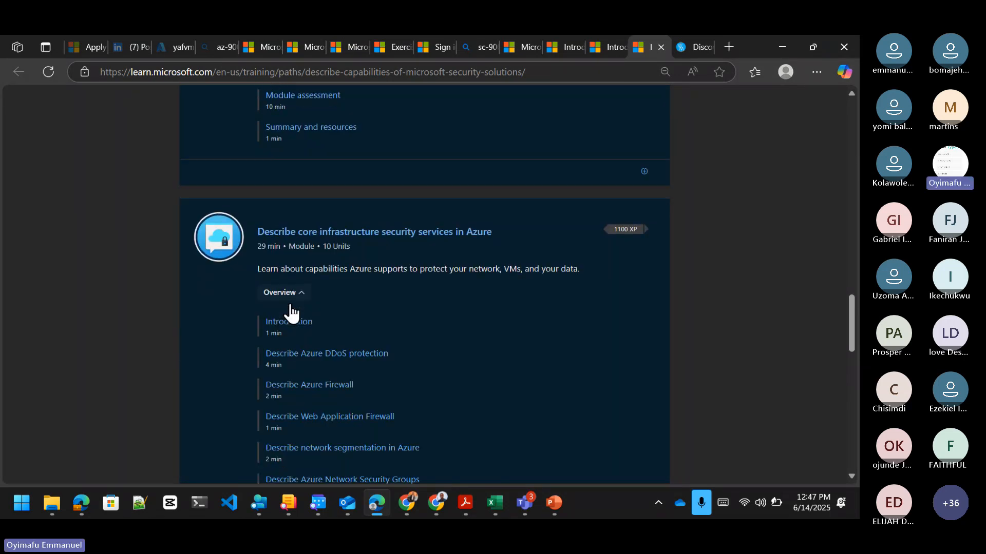
scroll(287, 319, down, 5)
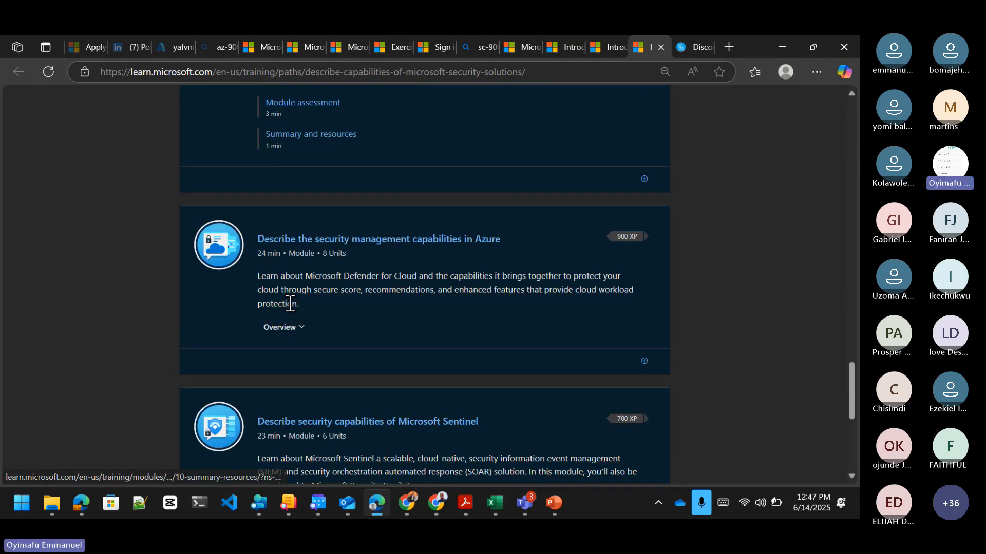
Expand and review the unit overviews of the Azure security management capabilities module and the Microsoft Sentinel module.
click(281, 328)
scroll(280, 328, down, 4)
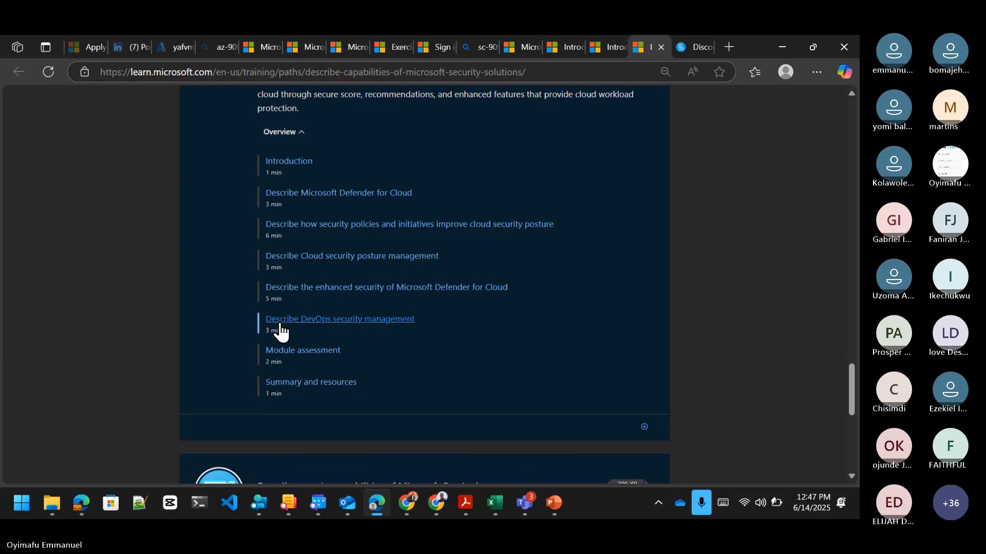
scroll(279, 326, down, 3)
scroll(280, 323, down, 1)
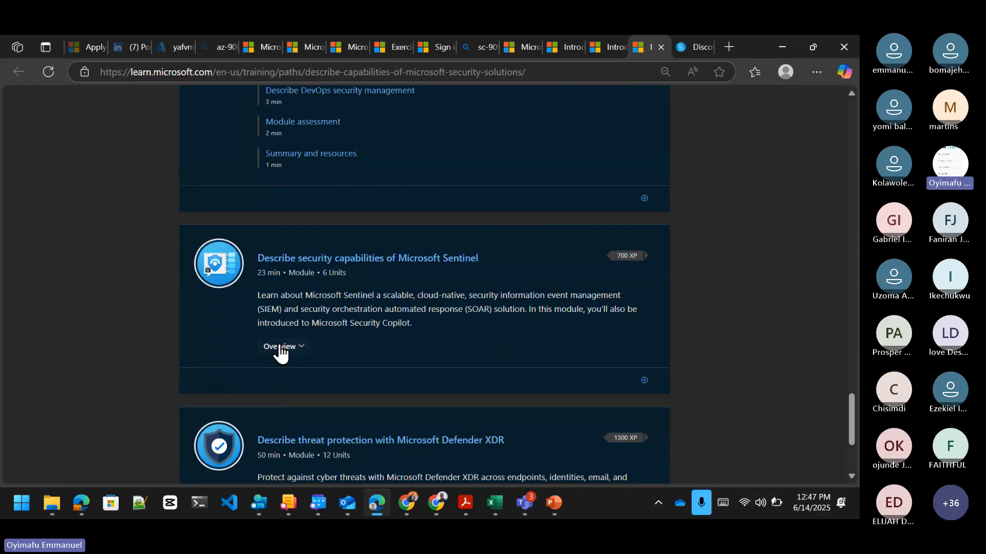
click(281, 347)
scroll(279, 347, down, 3)
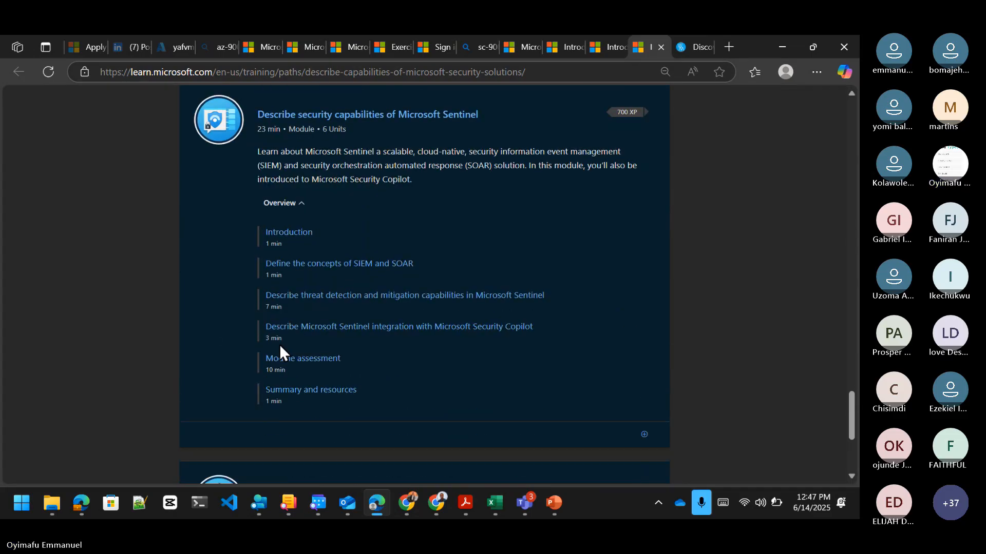
Expand and review the unit overview of the threat protection with Microsoft Defender XDR module.
scroll(279, 347, down, 4)
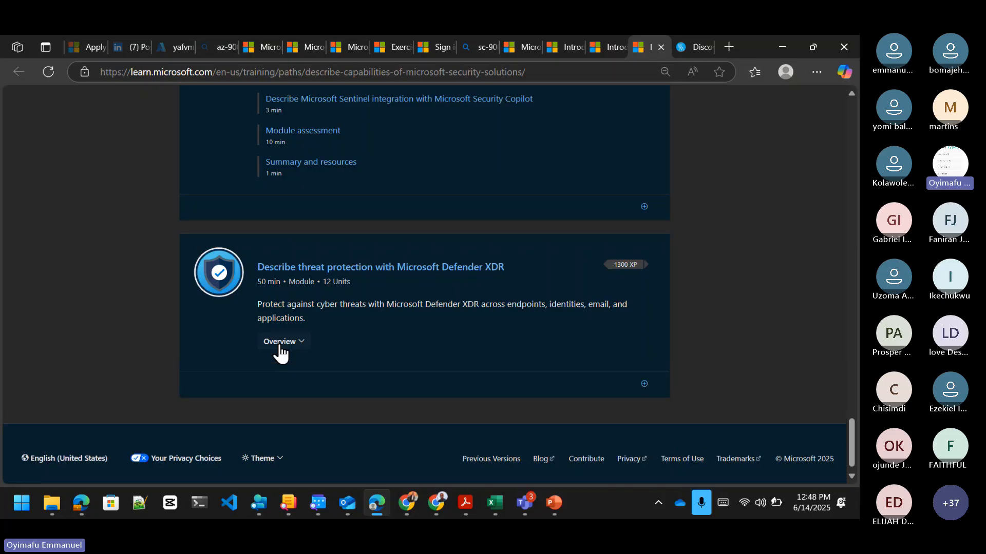
click(281, 343)
scroll(280, 347, down, 2)
scroll(280, 347, down, 5)
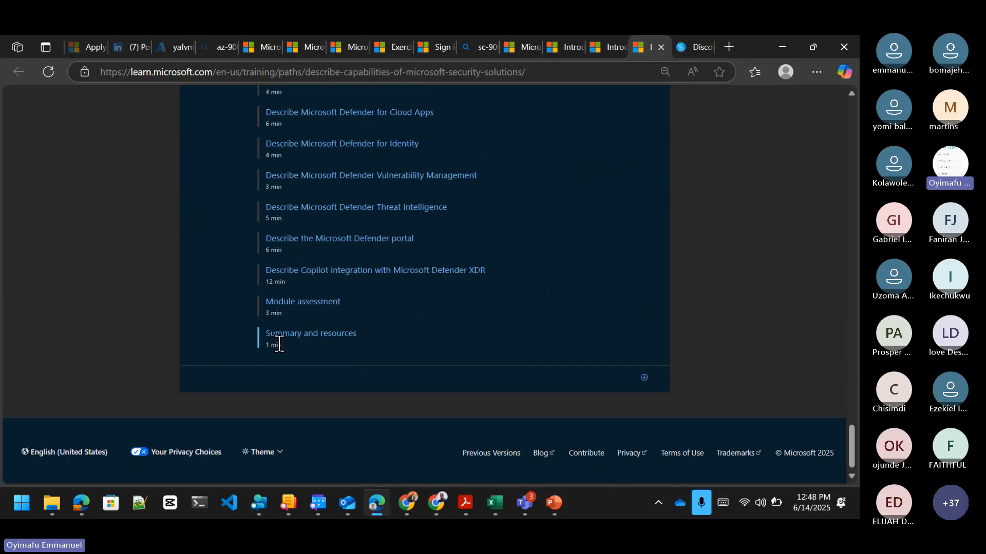
scroll(279, 344, up, 3)
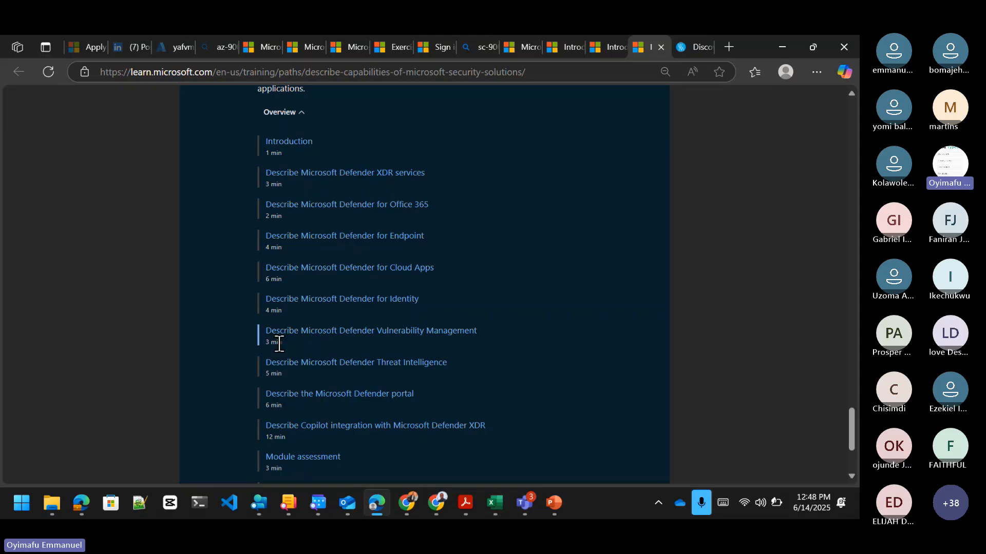
Check the laptop's battery level in the system quick settings and dismiss the low-battery notice.
click(777, 511)
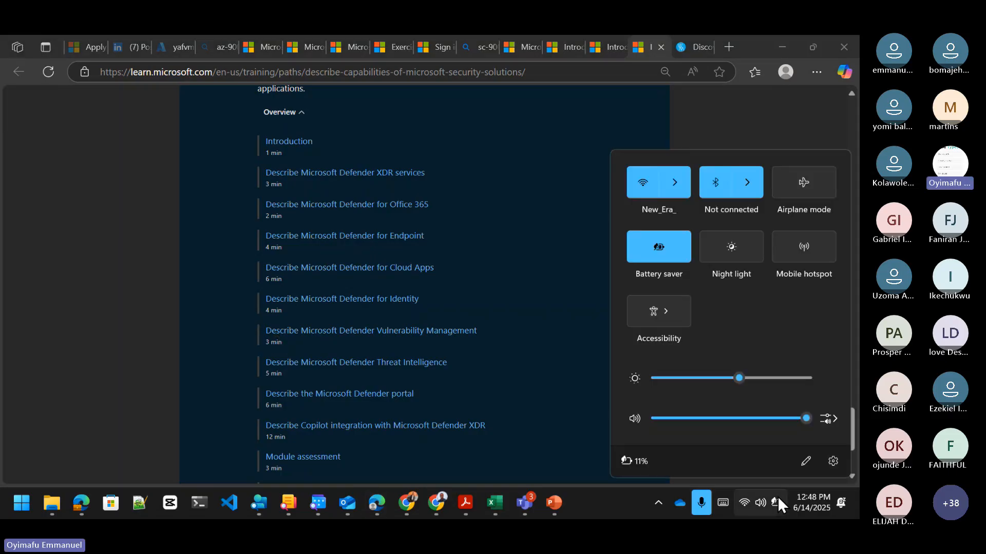
click(775, 504)
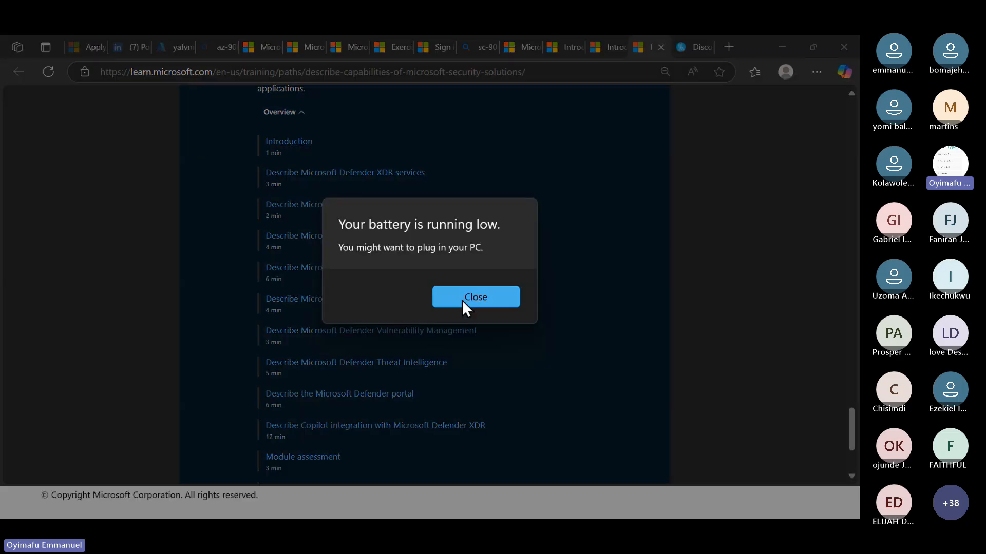
click(465, 296)
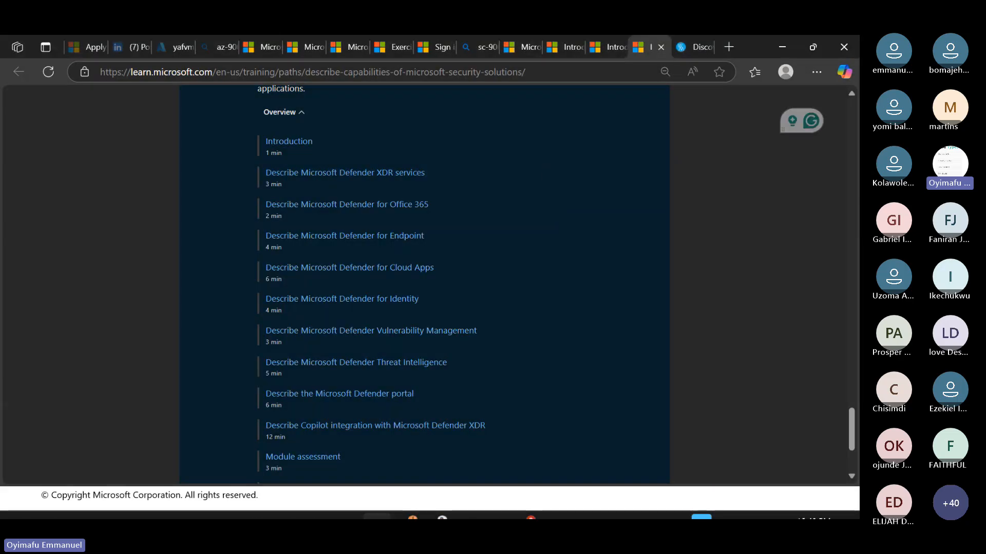
Switch to the Chrome window and show the presenter's YouTube channel page.
mouse_move(400, 501)
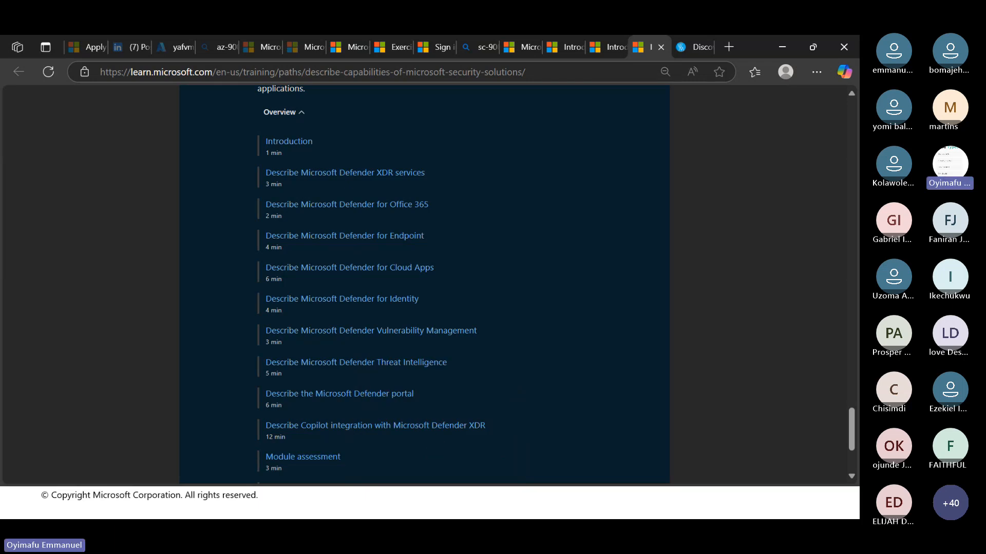
click(431, 504)
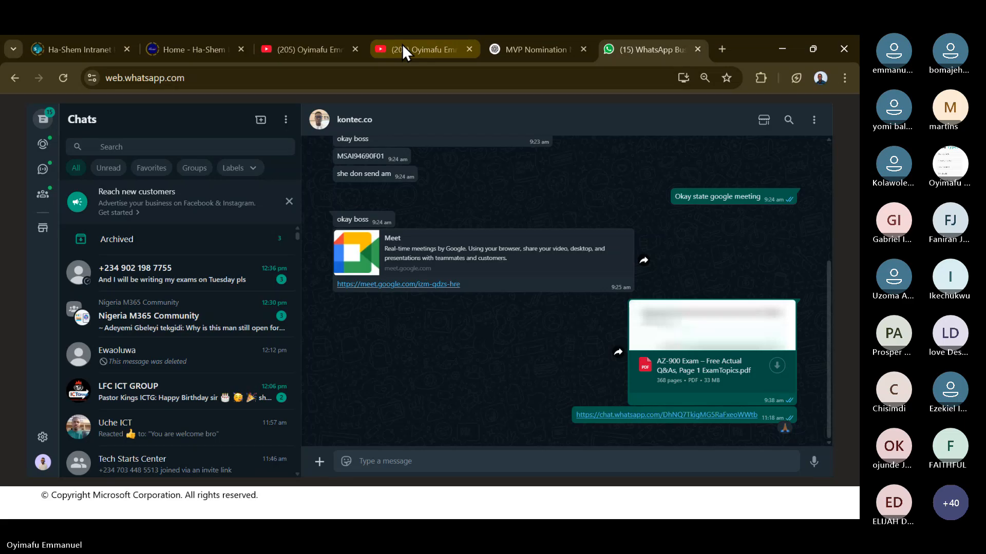
click(403, 46)
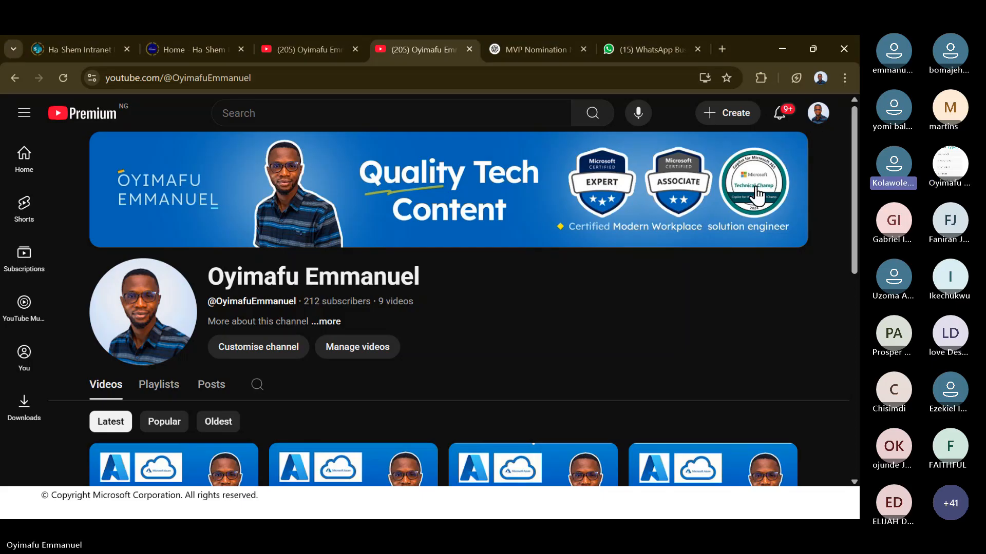
scroll(616, 287, down, 1)
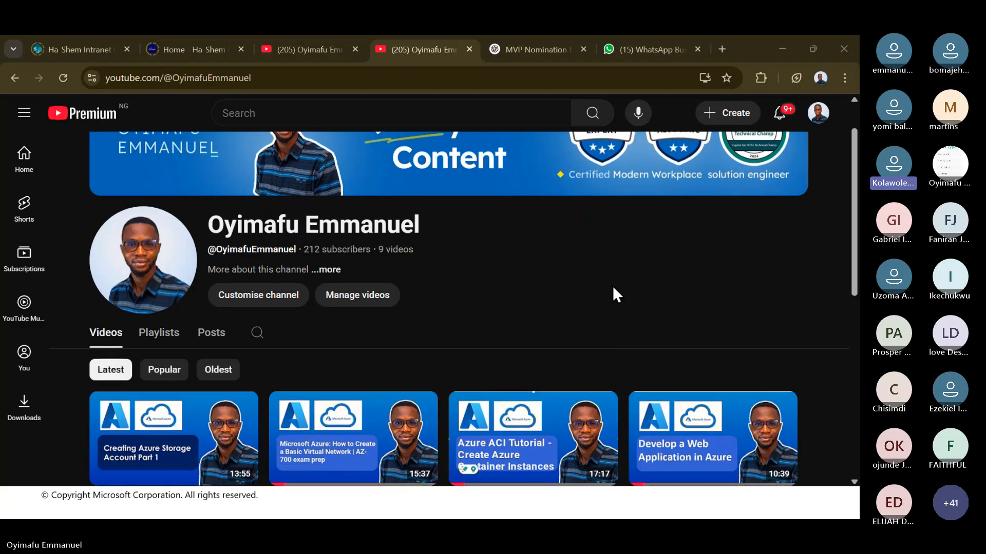
scroll(571, 293, up, 1)
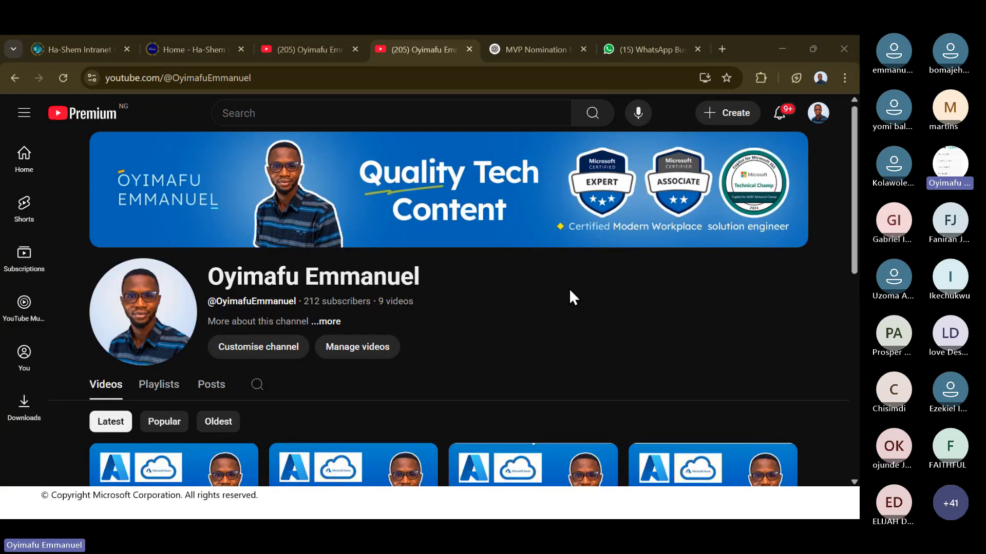
Copy the YouTube channel's web address and switch to the Azure Fundamentals meeting window in Microsoft Teams.
click(266, 80)
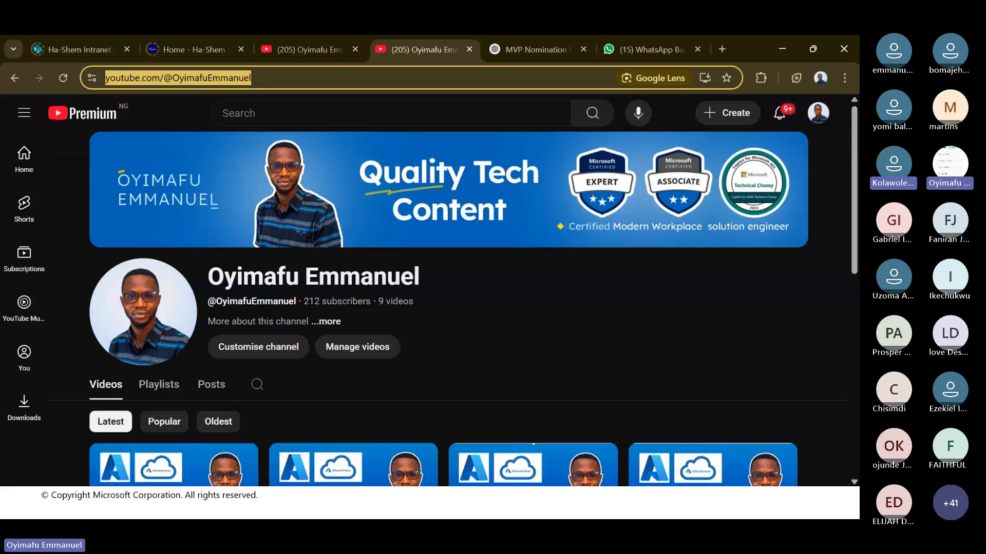
key(super)
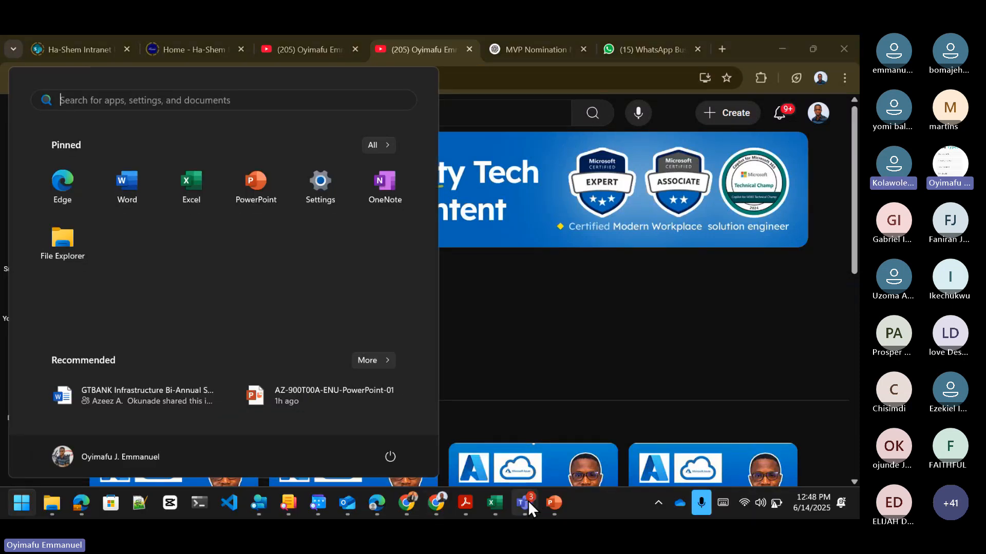
mouse_move(528, 500)
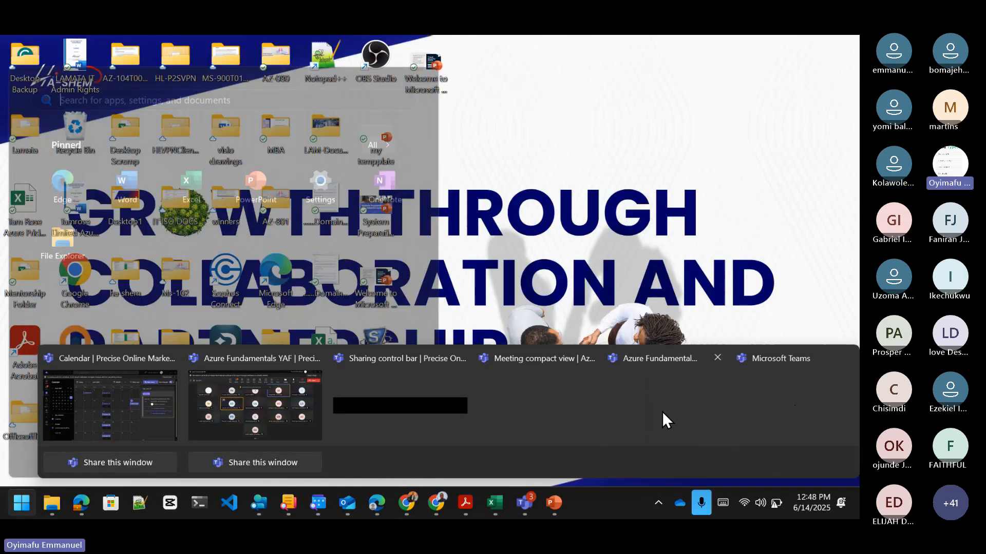
click(662, 412)
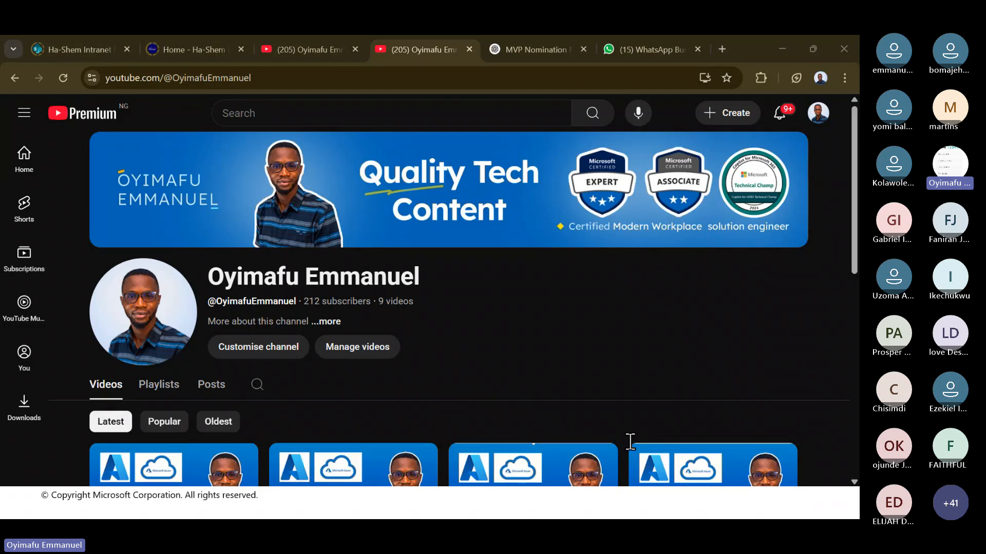
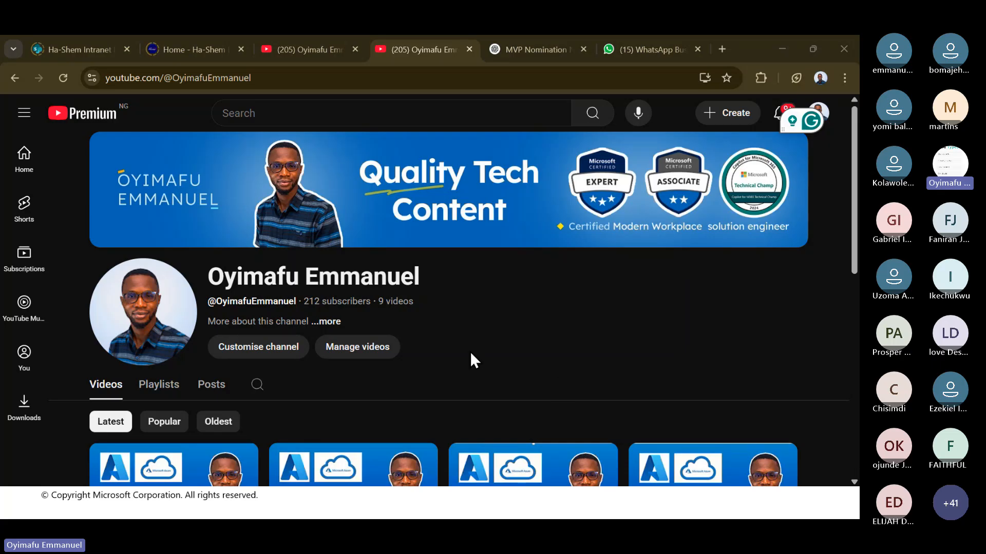
Look through the Azure tutorial videos on the YouTube channel and reload the channel page.
scroll(471, 355, down, 5)
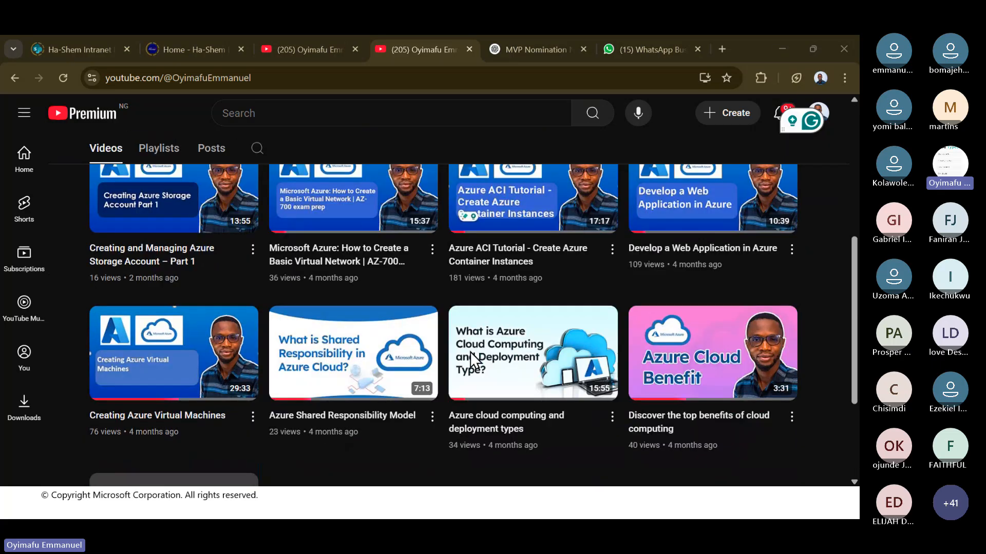
scroll(471, 359, down, 3)
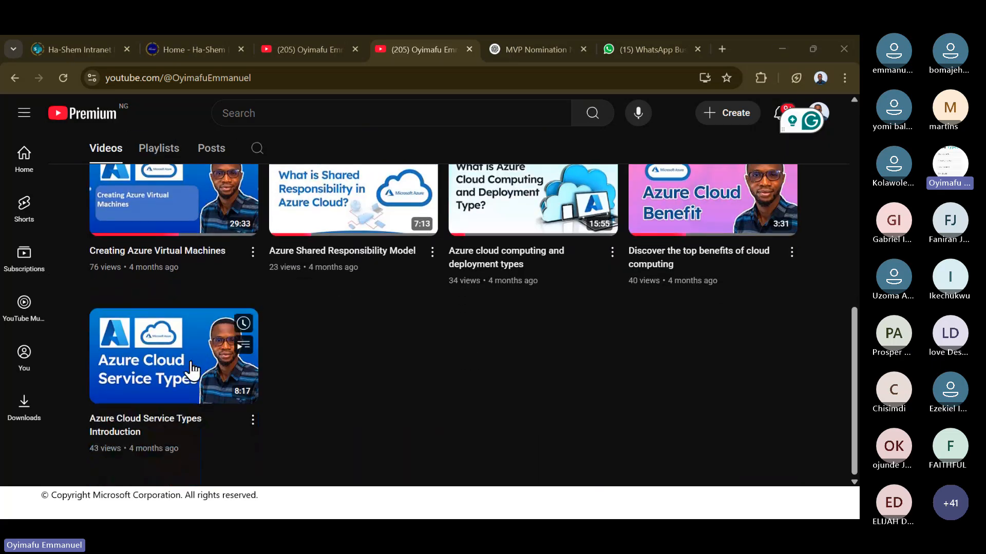
scroll(344, 354, up, 2)
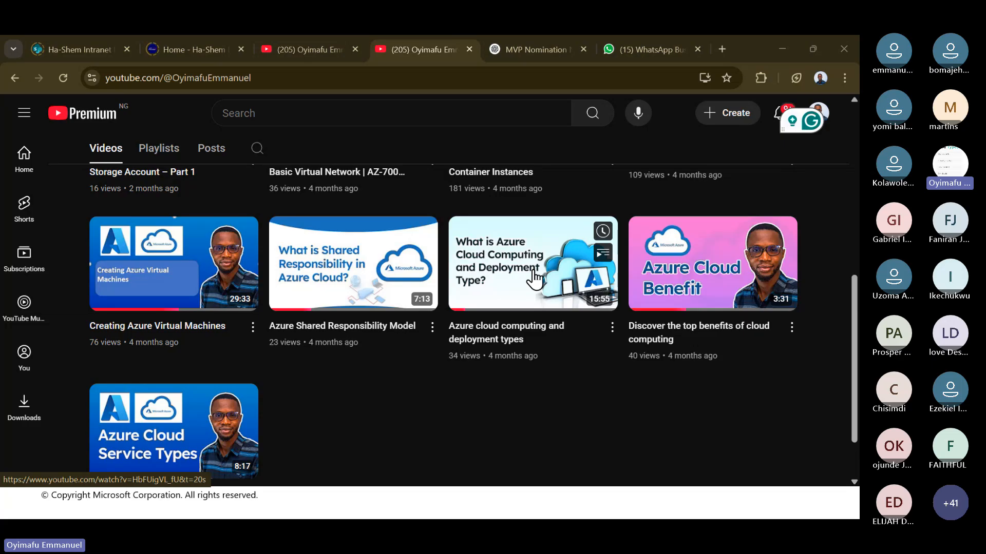
scroll(507, 294, up, 2)
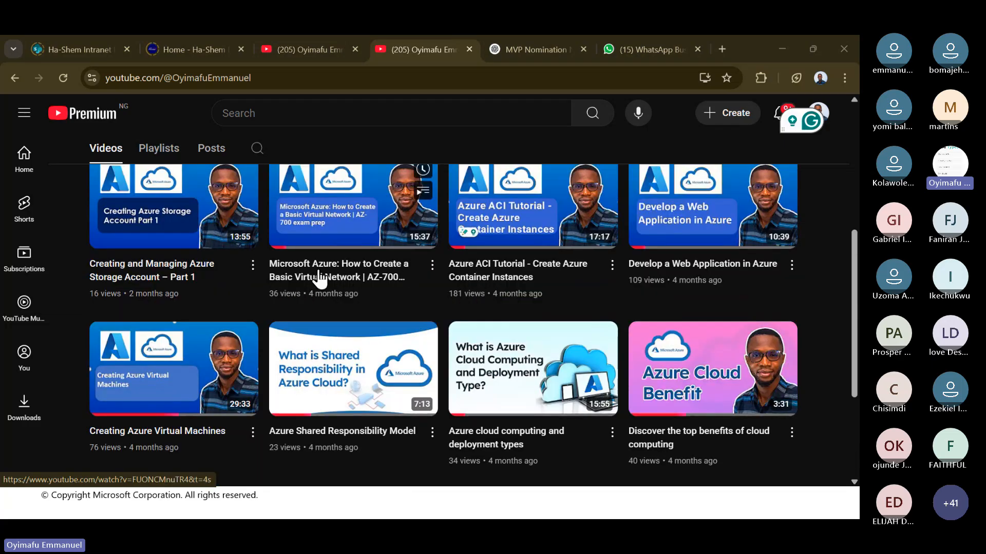
scroll(350, 298, up, 1)
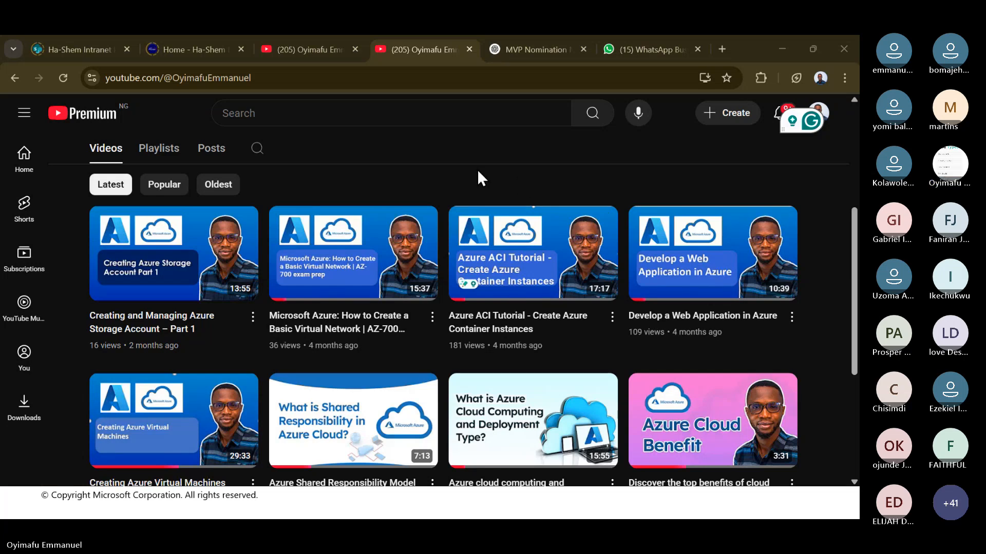
scroll(371, 241, up, 5)
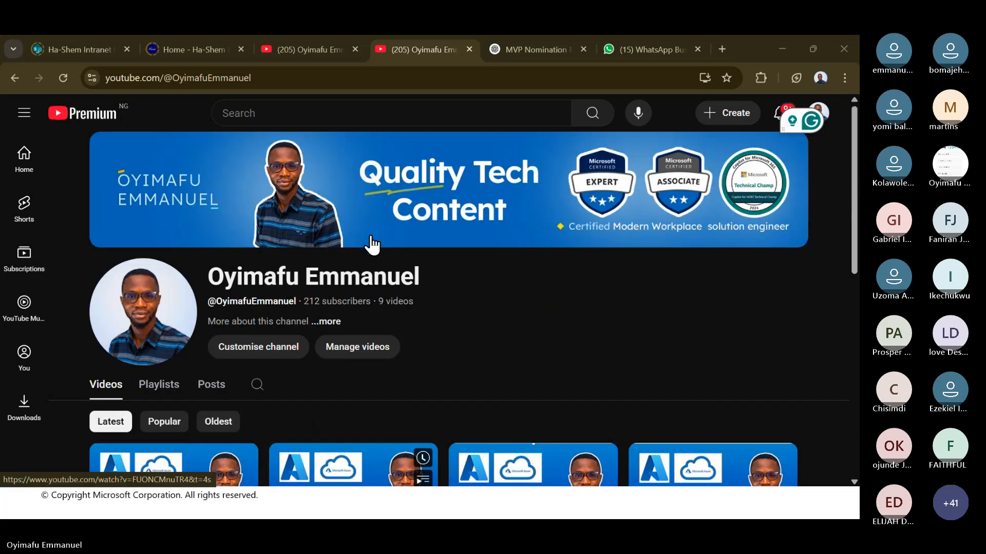
click(69, 82)
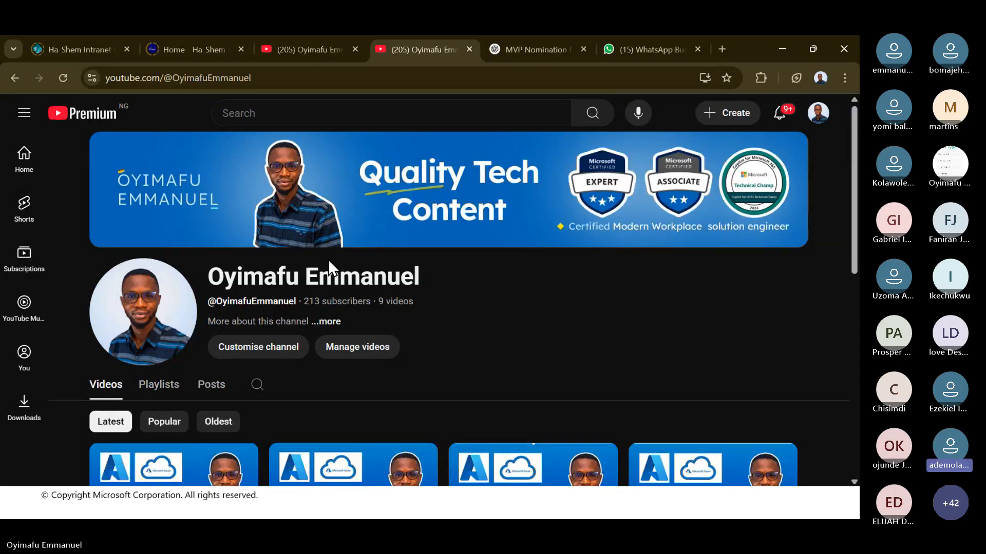
Open a new browser tab ready for entering a web search.
click(721, 47)
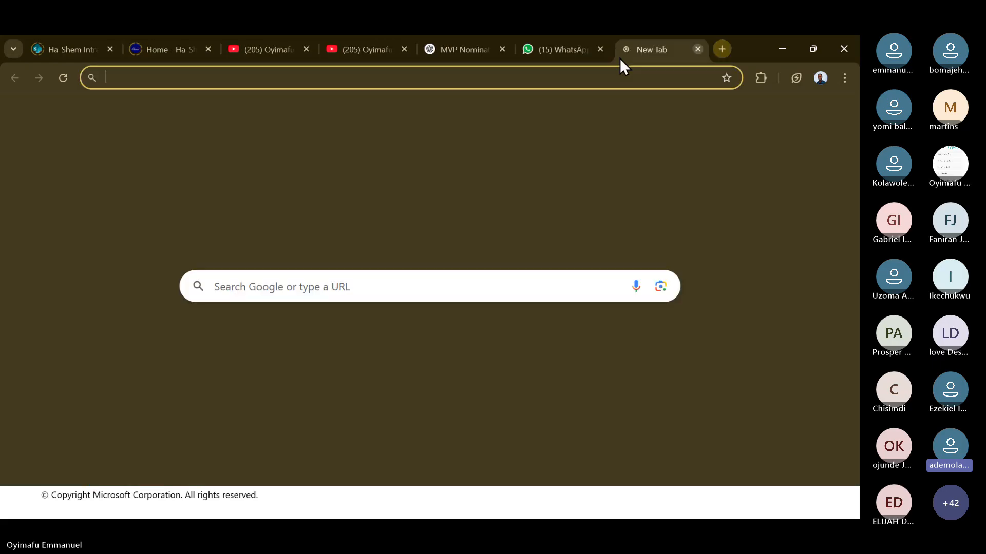
click(498, 77)
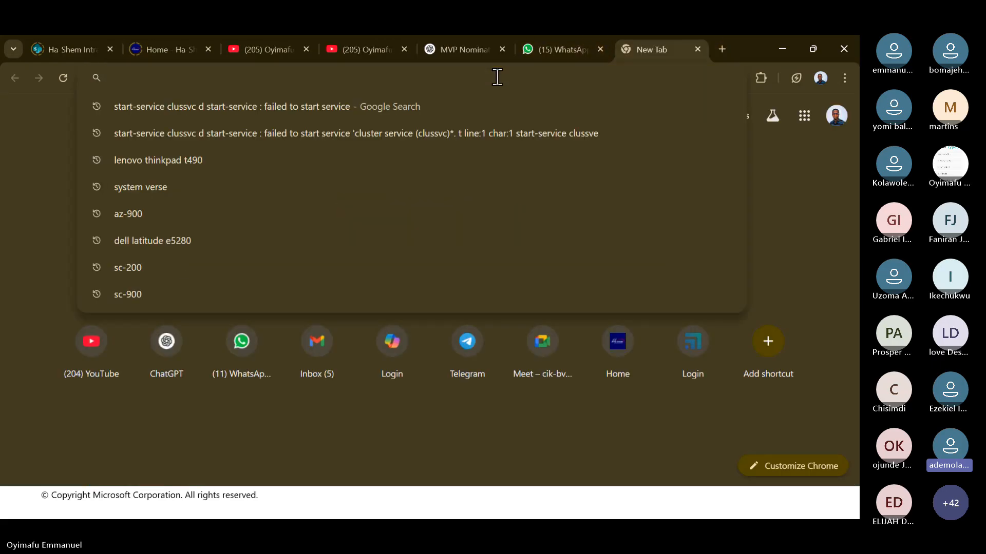
text(physic)
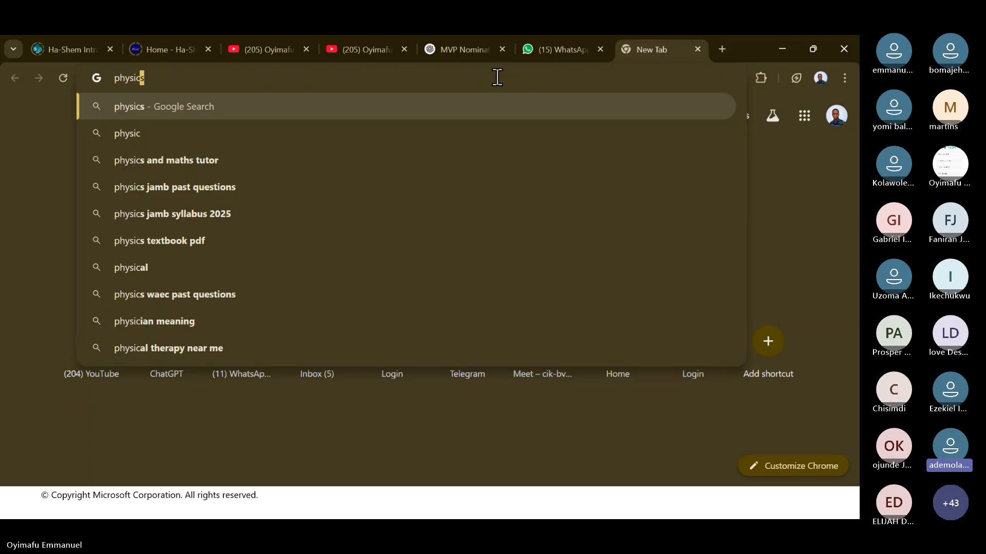
text(al)
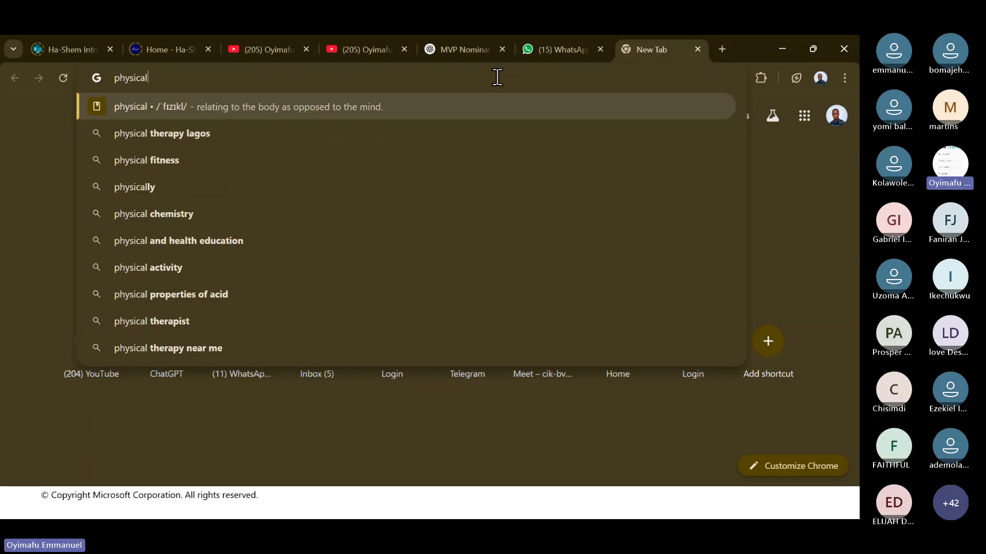
key(BackSpace)
key(BackSpace)
key(BackSpace)
key(BackSpace)
key(BackSpace)
key(BackSpace)
key(BackSpace)
key(BackSpace)
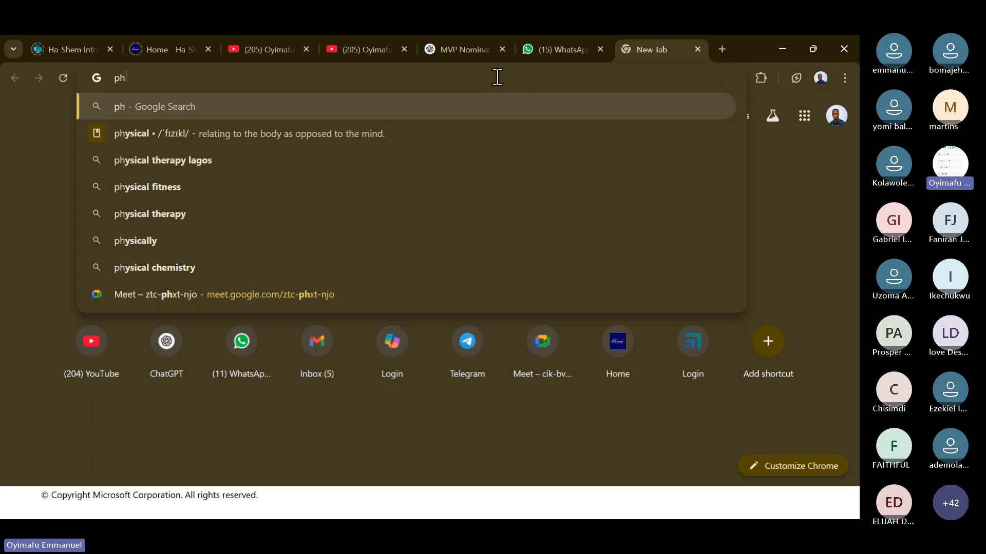
text(Ser)
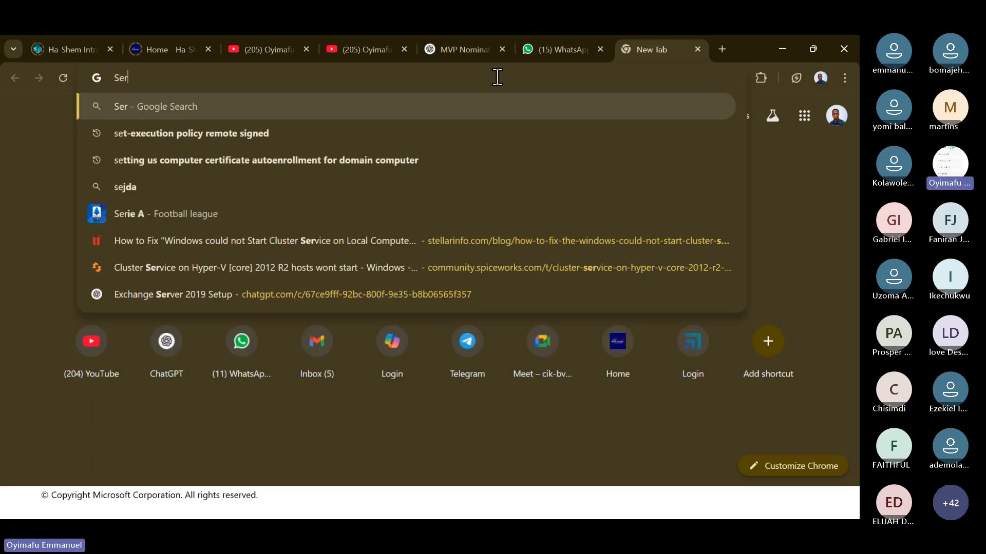
text(vers)
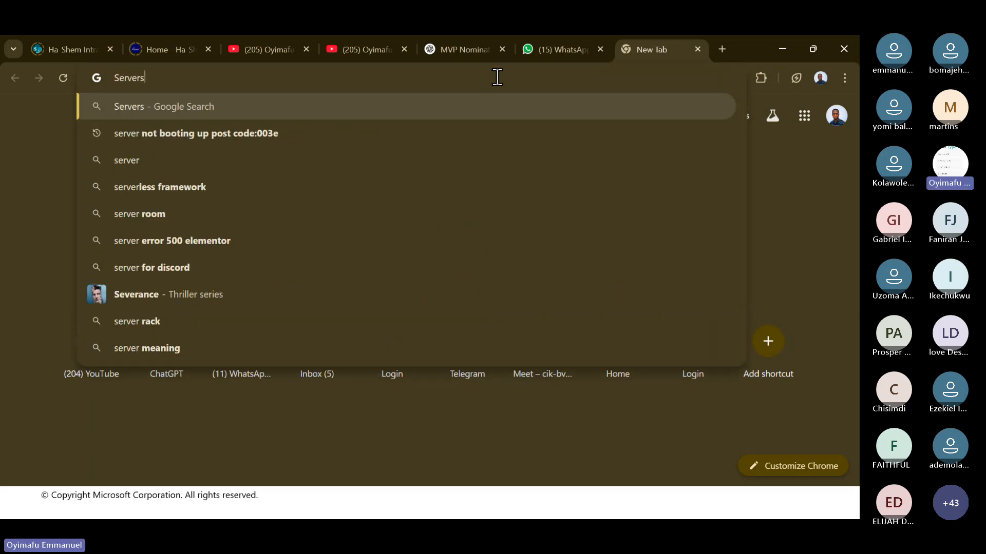
key(BackSpace)
key(BackSpace)
key(BackSpace)
key(BackSpace)
key(BackSpace)
key(BackSpace)
key(BackSpace)
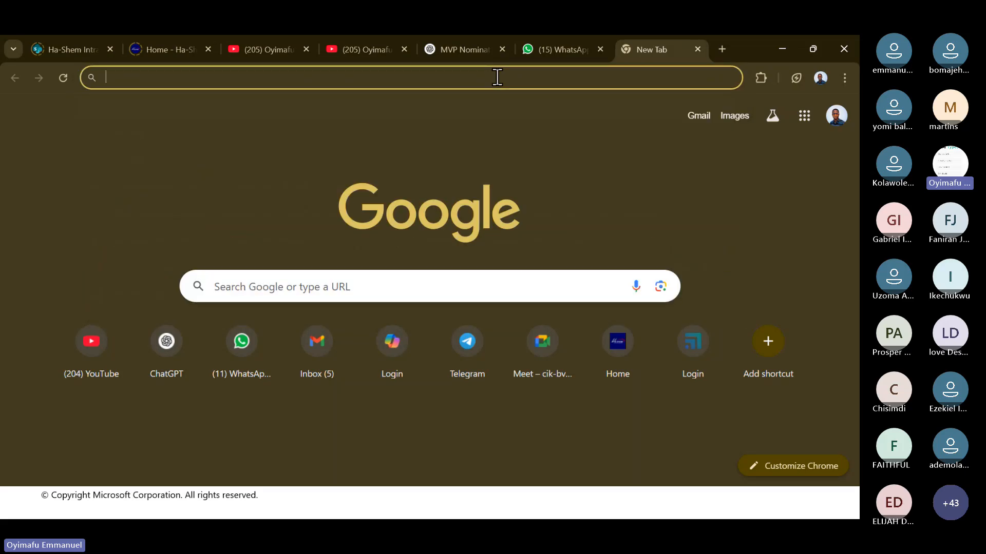
Search the web for "hp server" and view the first sponsored server offers.
text(hp server)
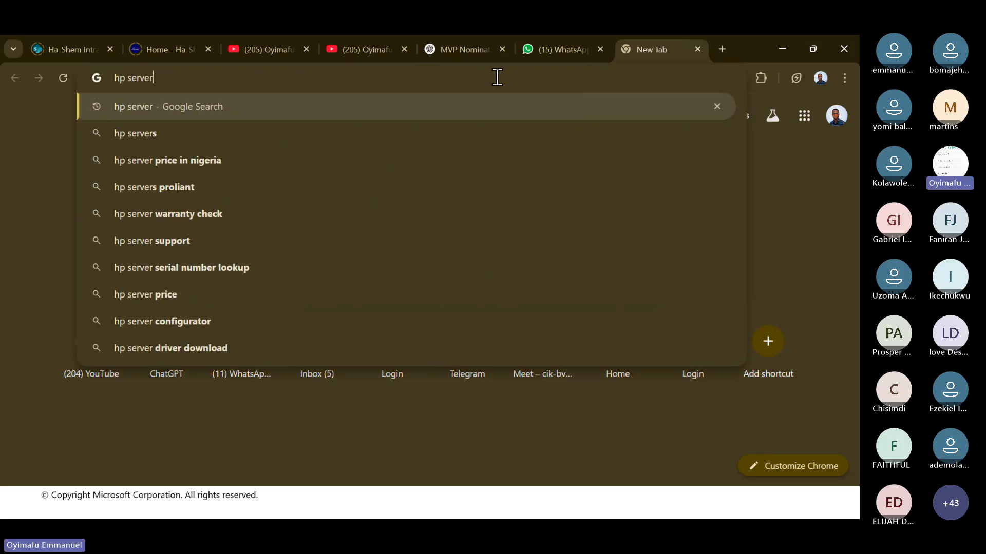
key(Return)
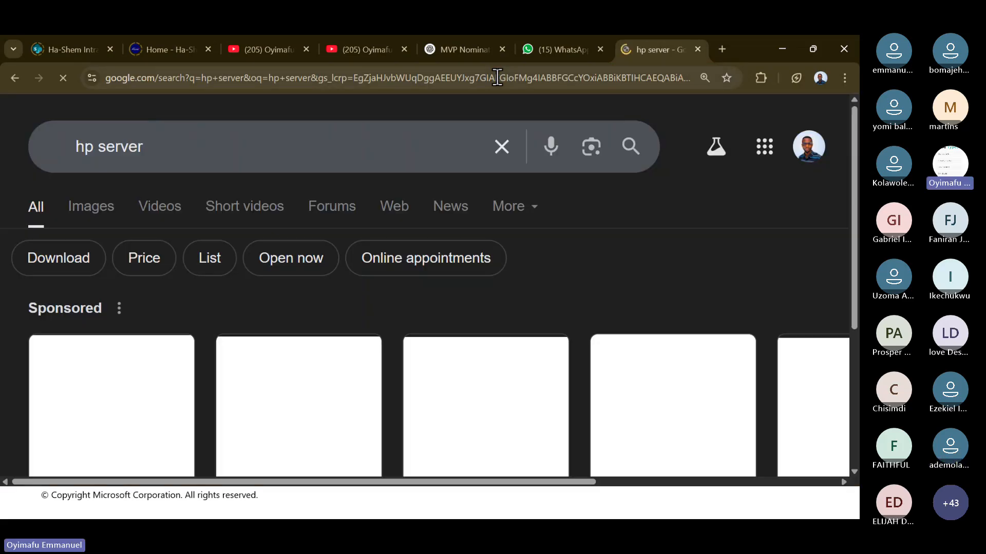
scroll(411, 349, down, 3)
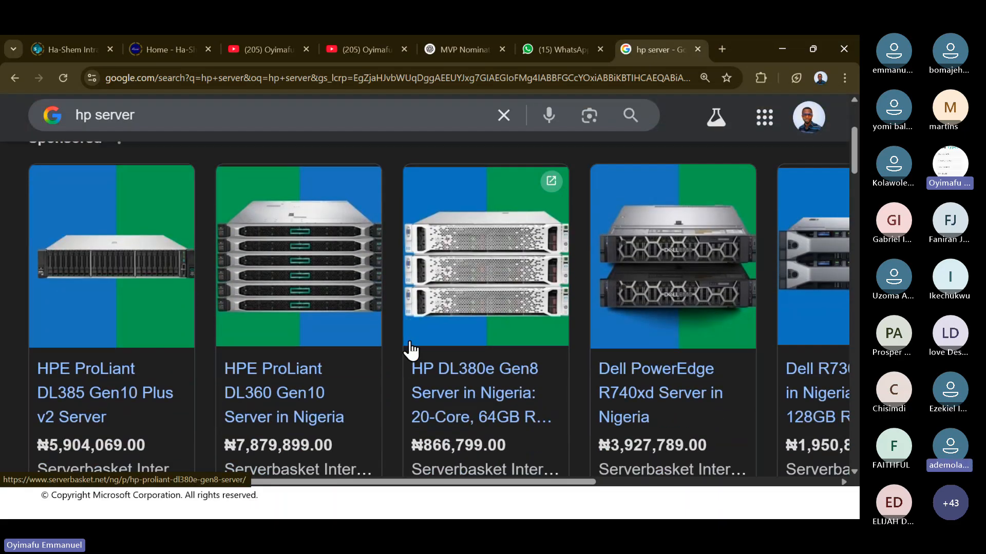
scroll(410, 349, down, 2)
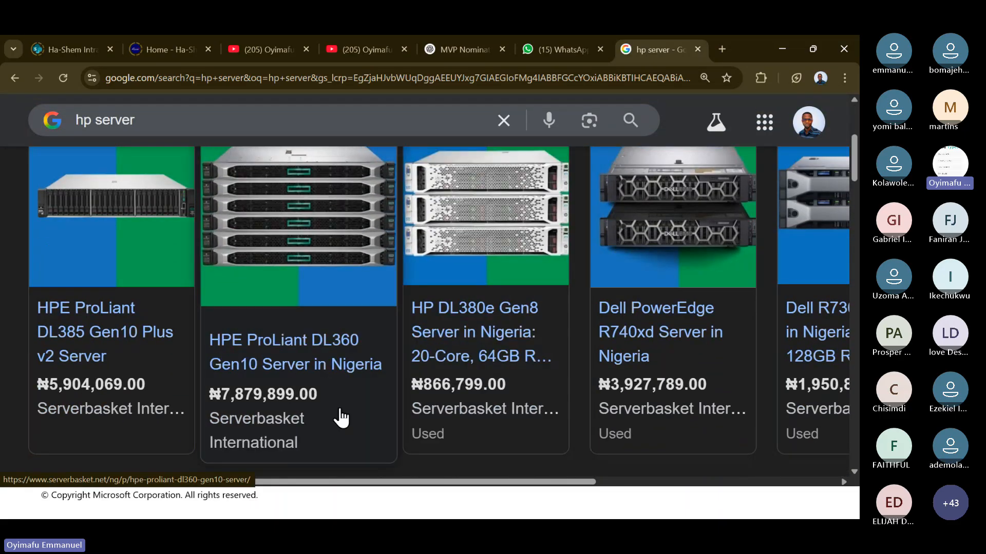
scroll(303, 455, down, 1)
scroll(305, 454, down, 1)
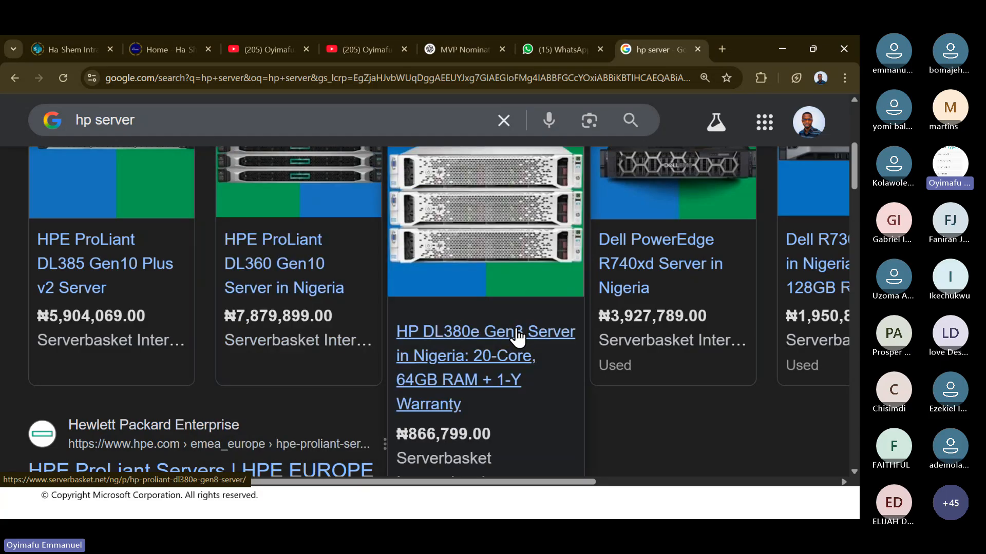
Examine the further sponsored server offers and their prices, then return to the start of the results.
scroll(616, 272, right, 1)
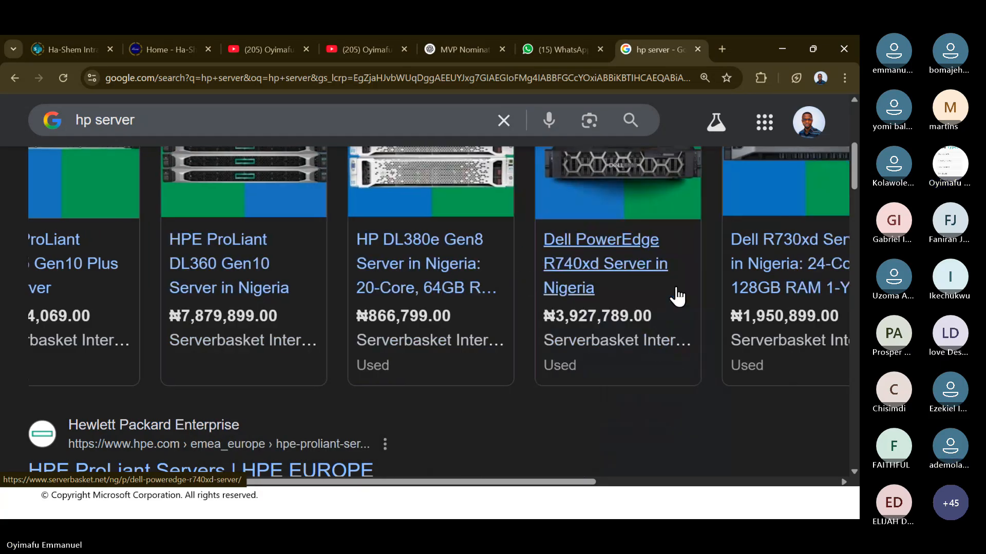
scroll(678, 297, right, 2)
scroll(677, 297, right, 5)
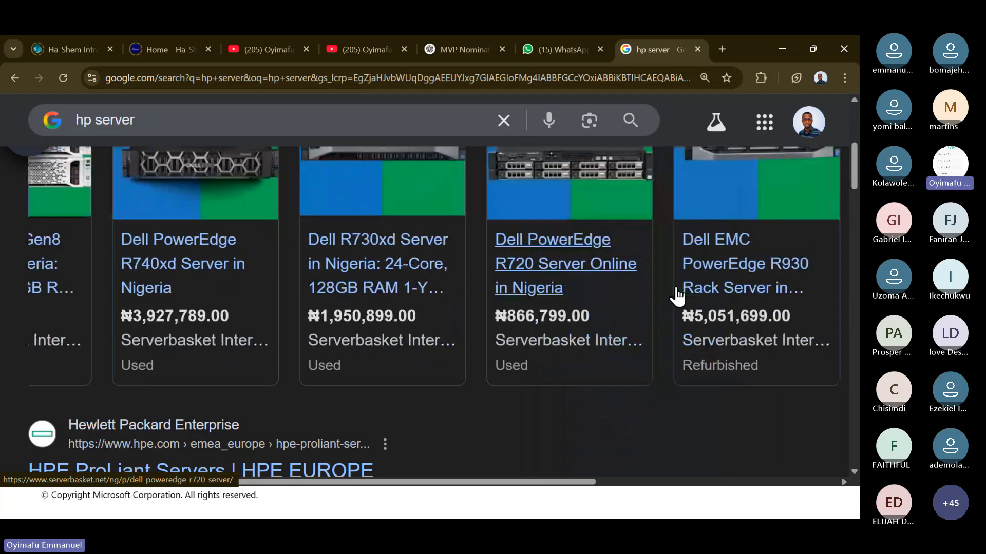
scroll(678, 297, right, 3)
scroll(677, 295, right, 2)
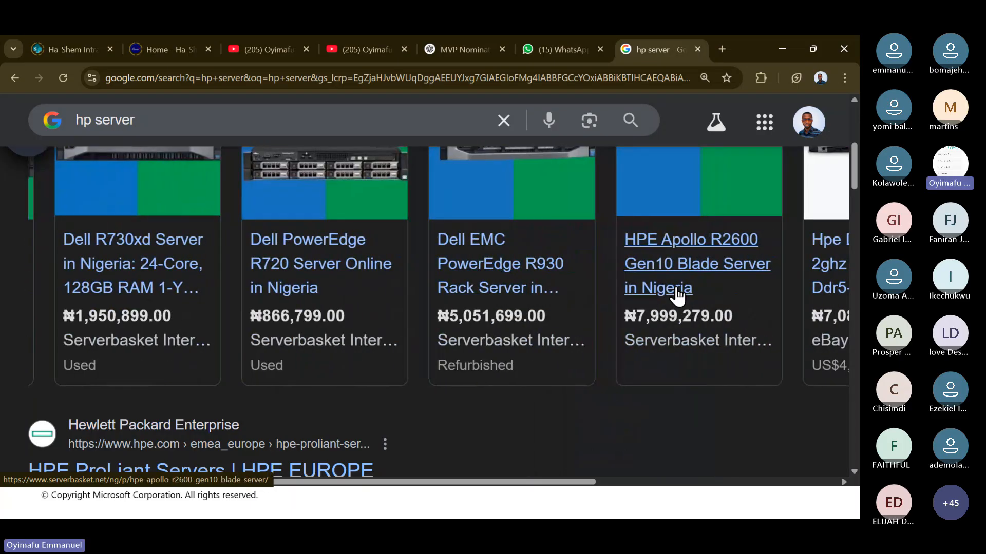
scroll(536, 252, up, 3)
scroll(260, 193, up, 2)
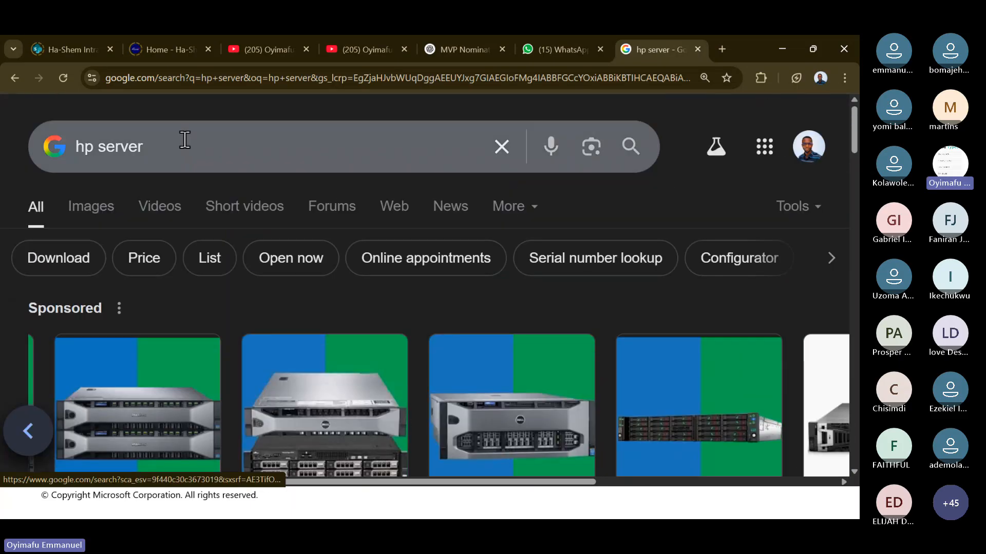
Refine the web search to "hp server with 60 core".
click(185, 140)
text(with )
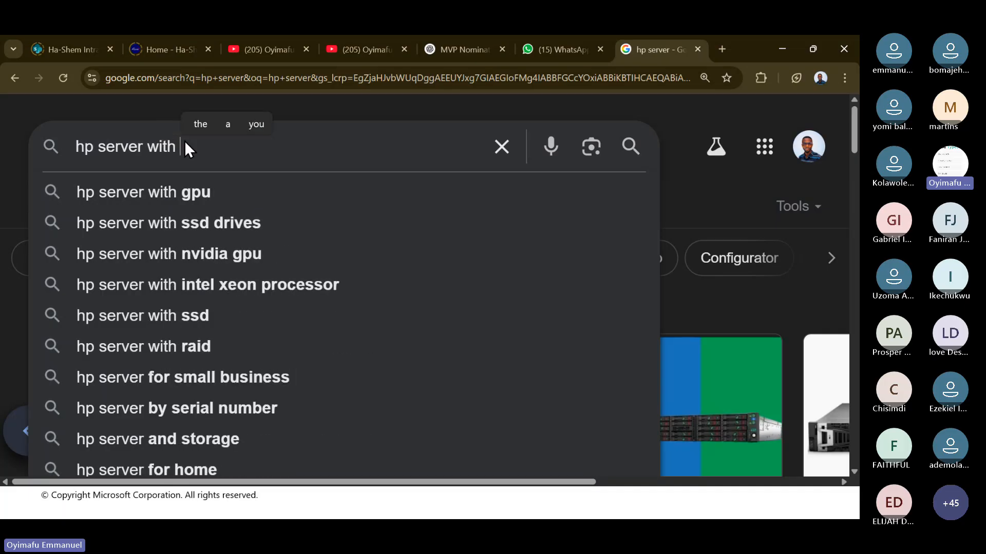
text(3)
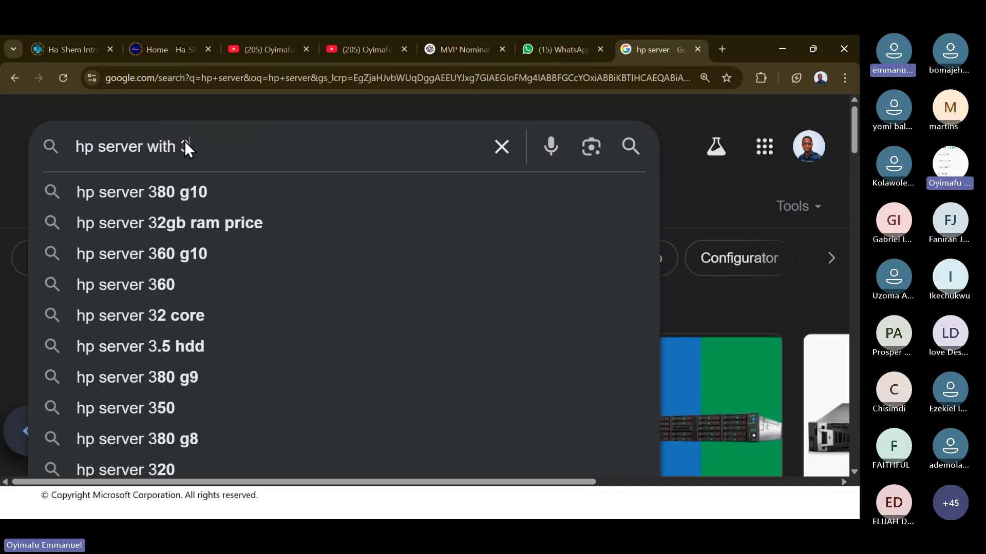
key(BackSpace)
text(60 )
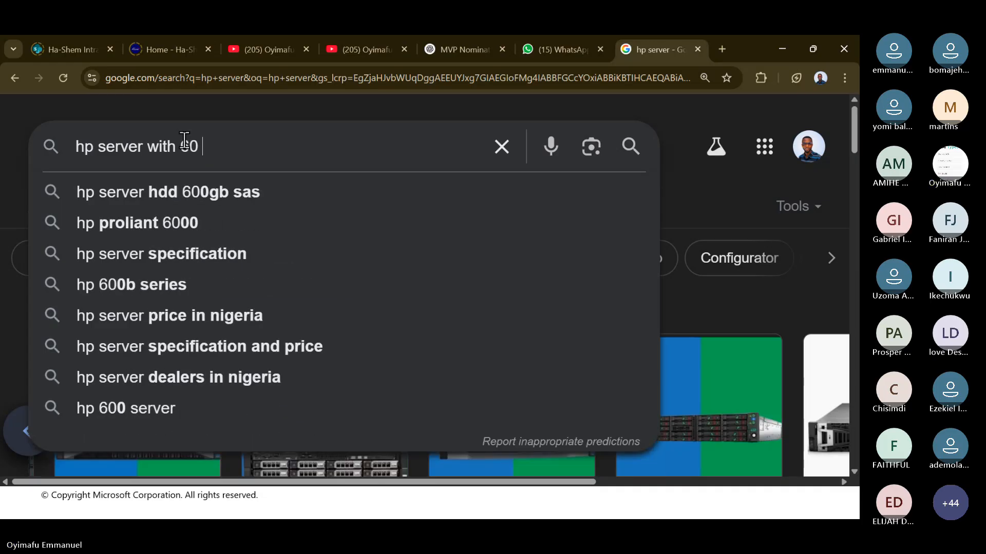
text(core)
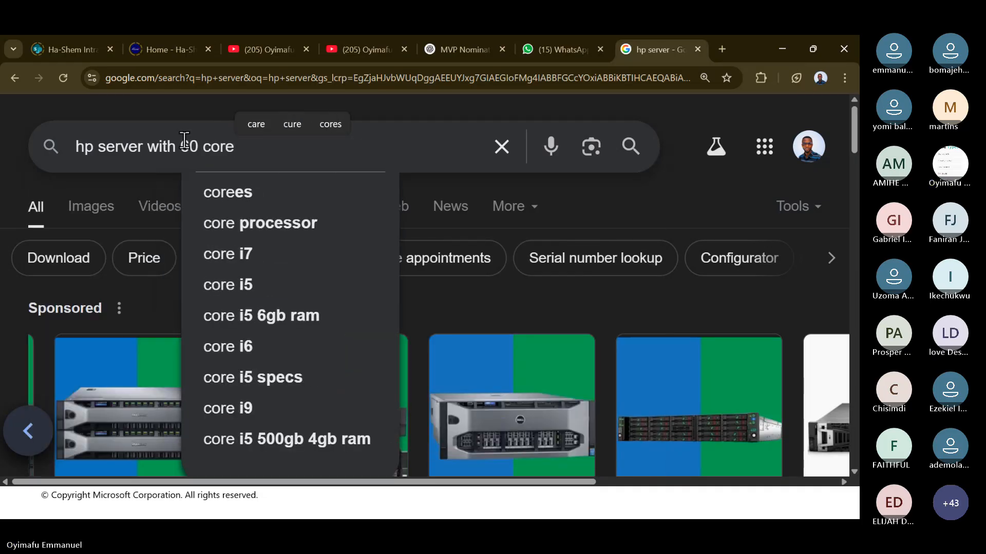
key(Return)
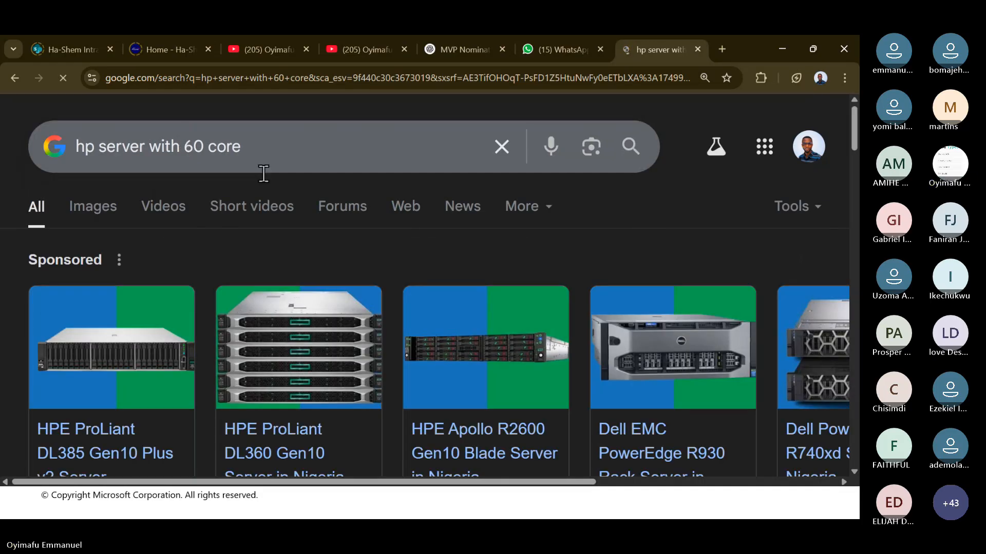
Look through the 60-core server results and open the HPE Store result for the HPE ProLiant DL380 Gen11 Server.
scroll(394, 277, down, 3)
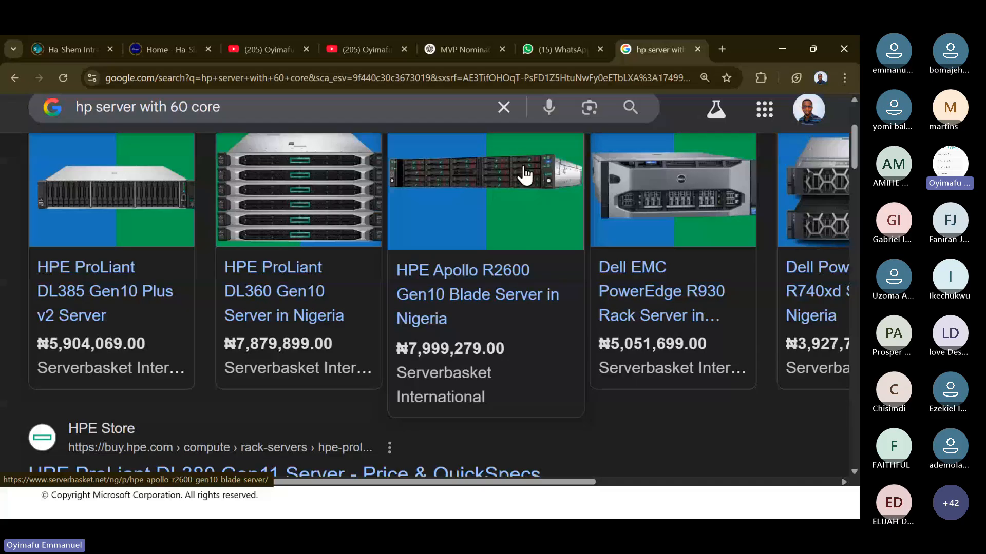
scroll(456, 348, down, 1)
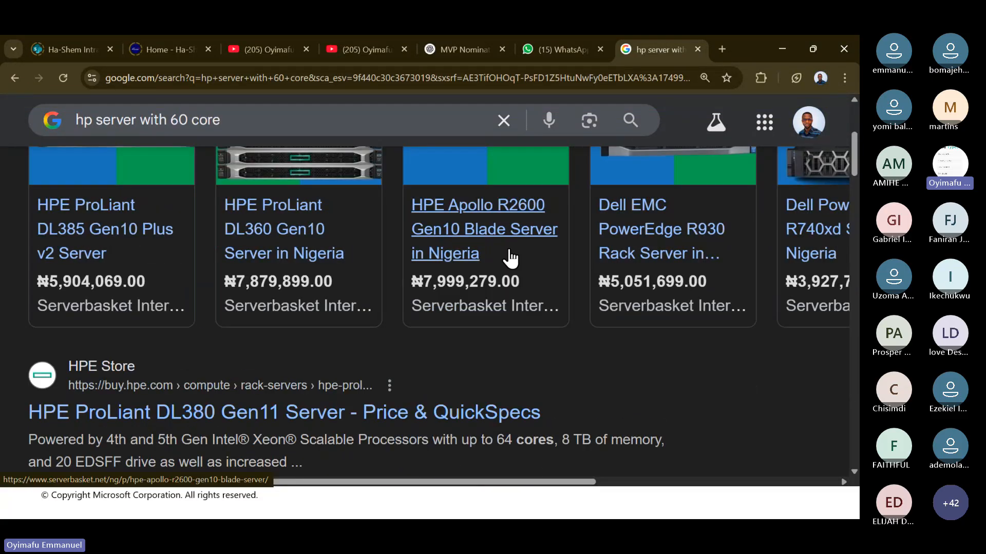
scroll(511, 258, down, 2)
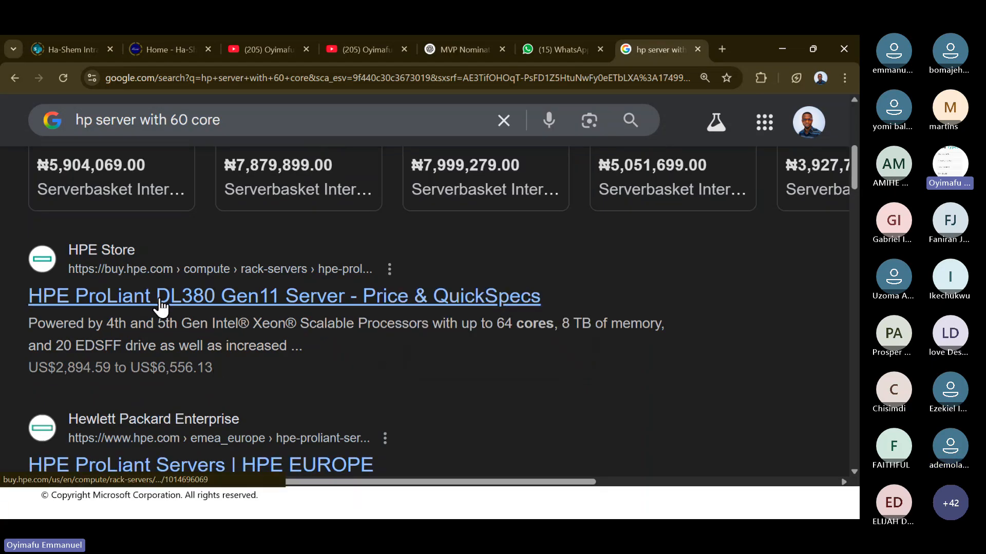
click(179, 304)
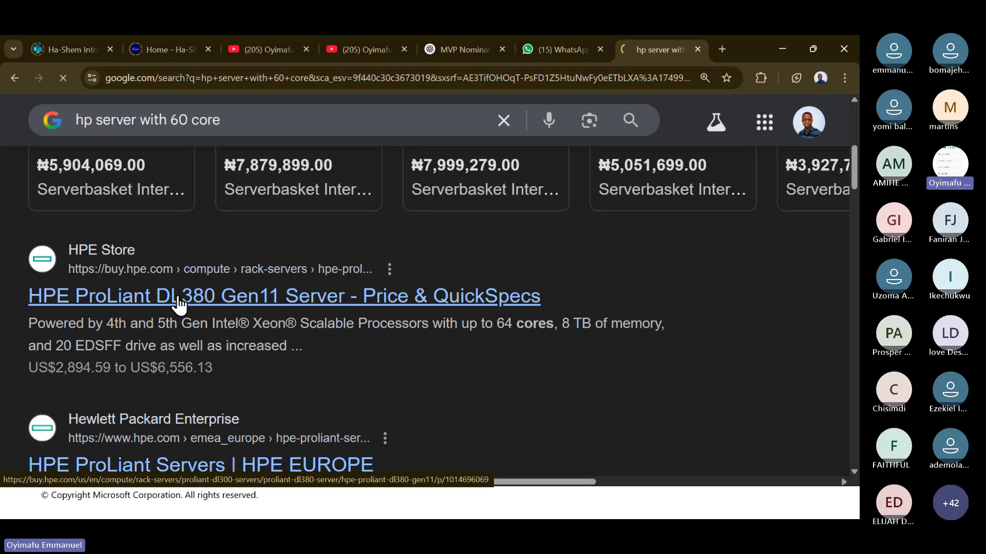
scroll(420, 254, up, 5)
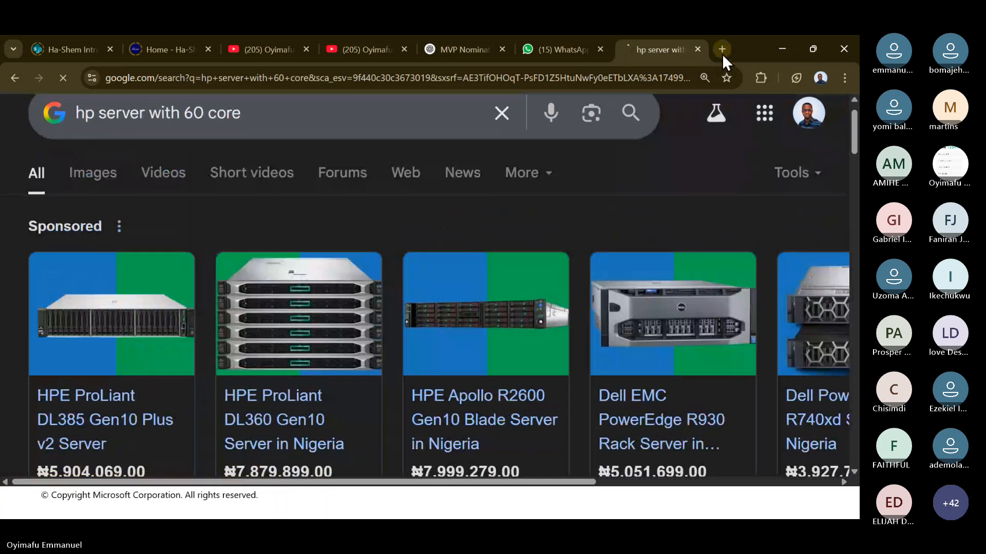
Search for "private datacenter IT" in a new browser tab and show the image results.
click(722, 49)
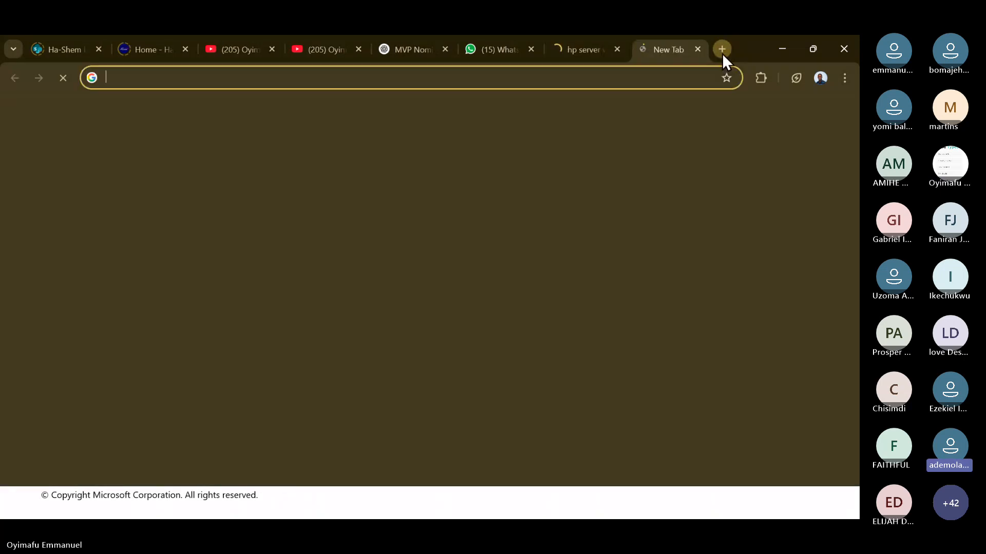
click(595, 78)
text(p)
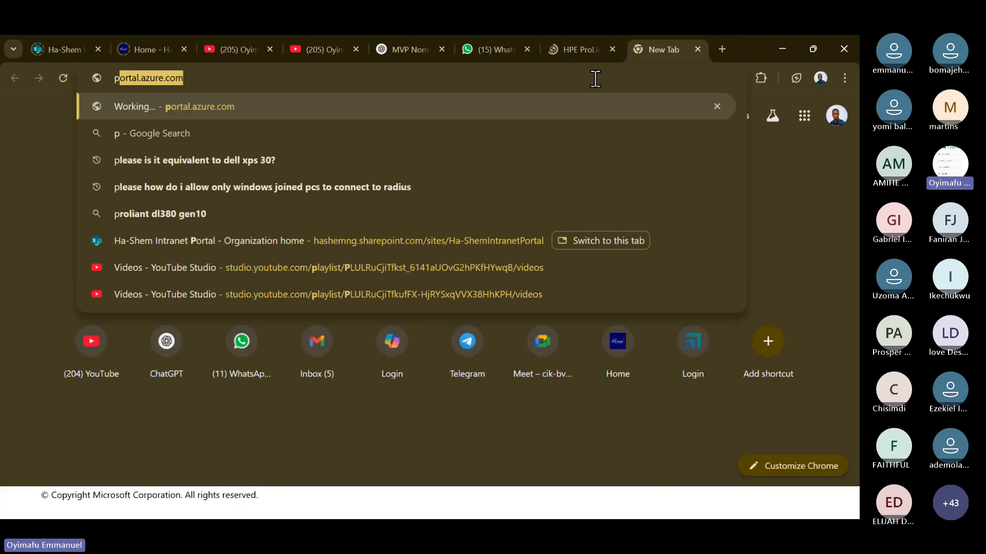
text(rivate dat)
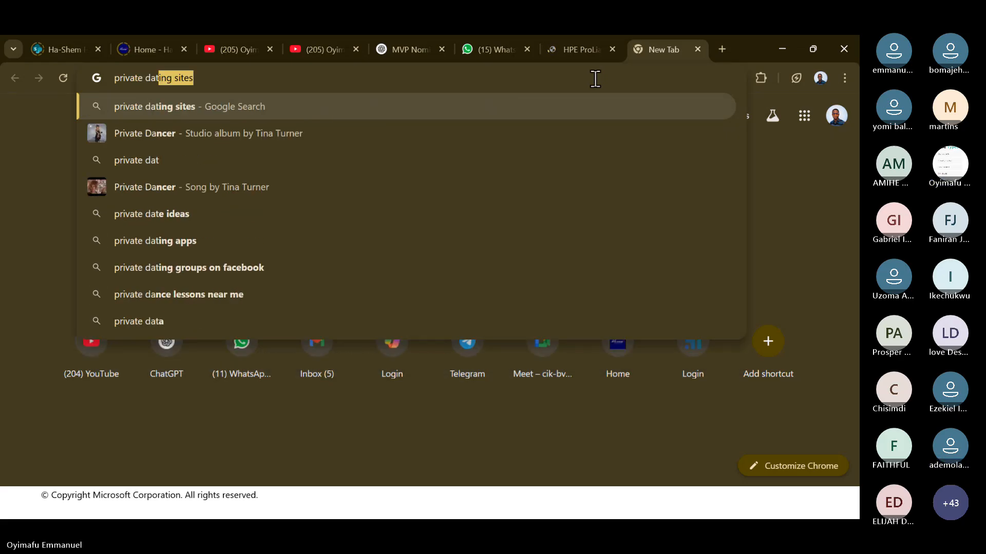
text(acenter)
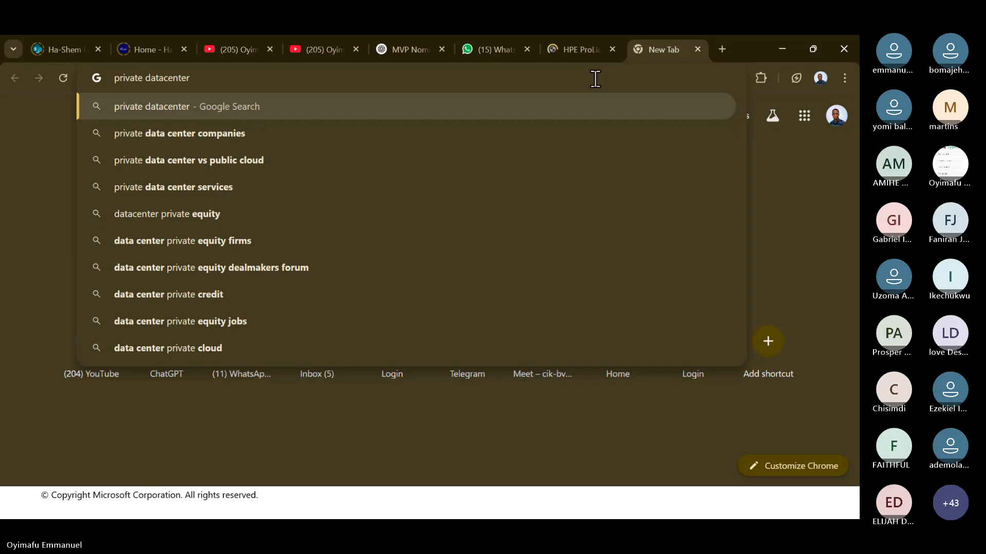
text( IT)
key(Return)
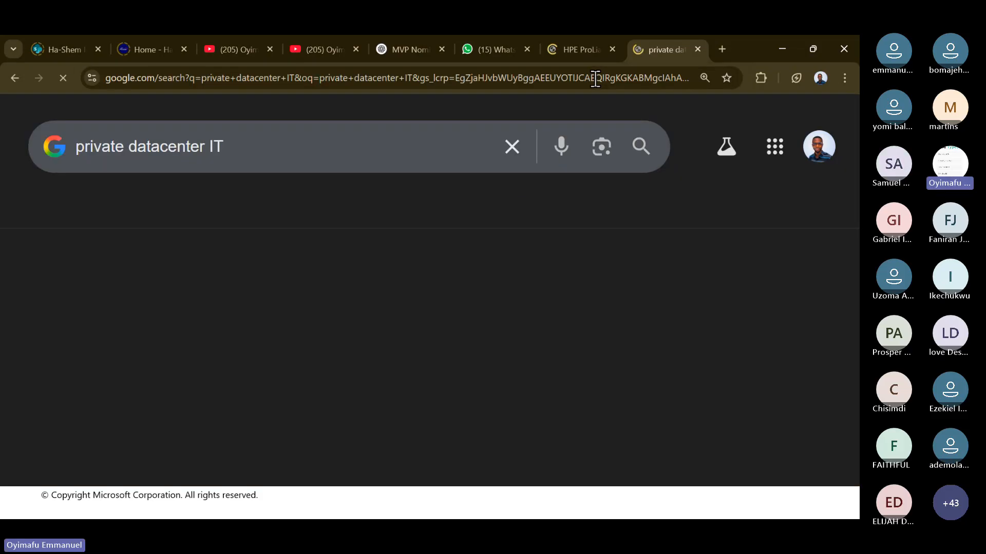
click(112, 211)
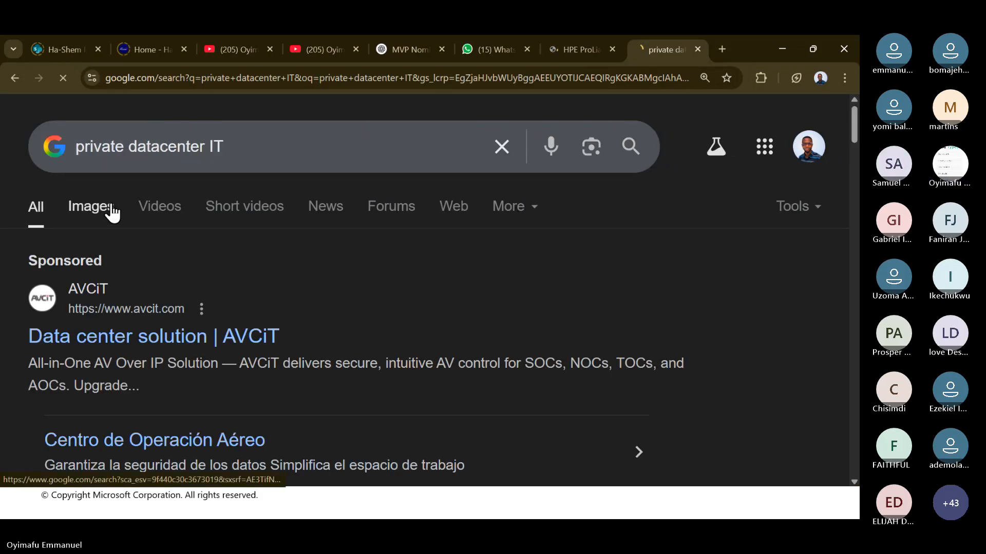
Examine the pictures of private data centers, including server racks, caged rooms and data center suites.
scroll(397, 339, down, 1)
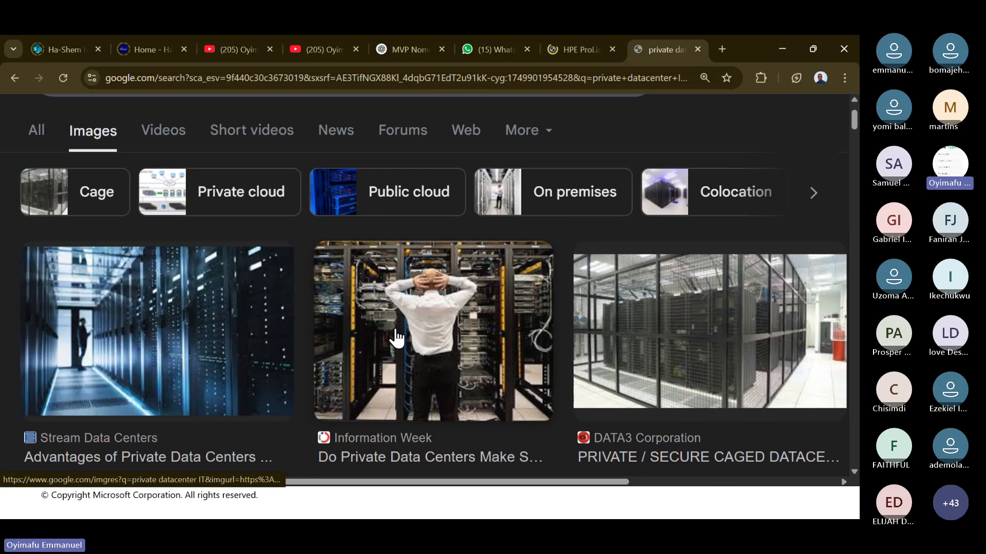
scroll(411, 354, down, 1)
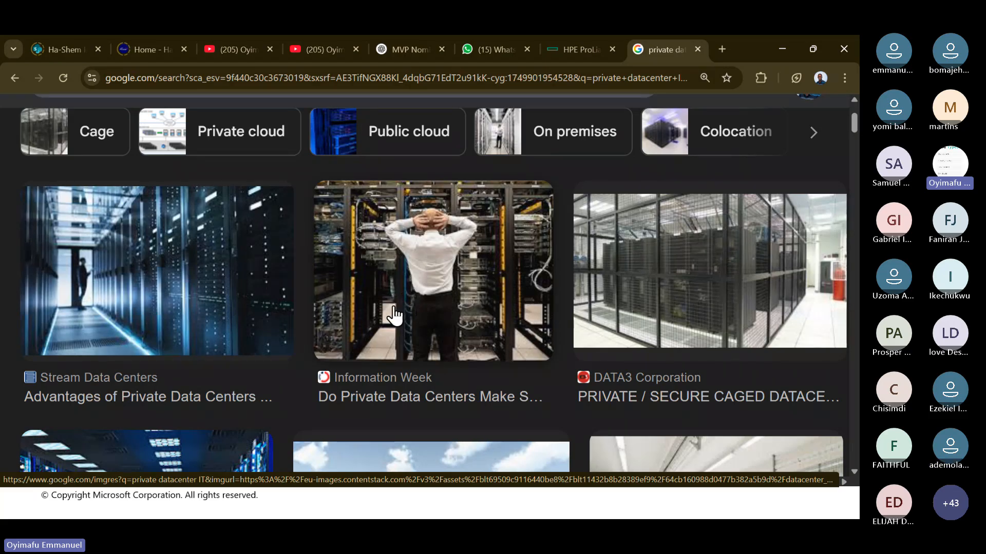
scroll(392, 309, down, 2)
scroll(395, 314, up, 1)
scroll(394, 314, down, 1)
scroll(347, 248, up, 2)
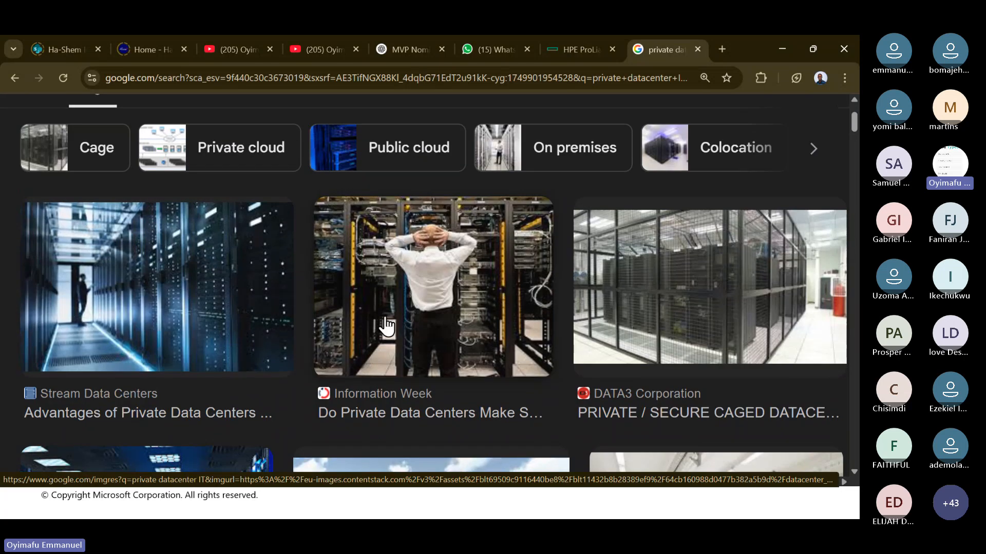
scroll(475, 318, down, 1)
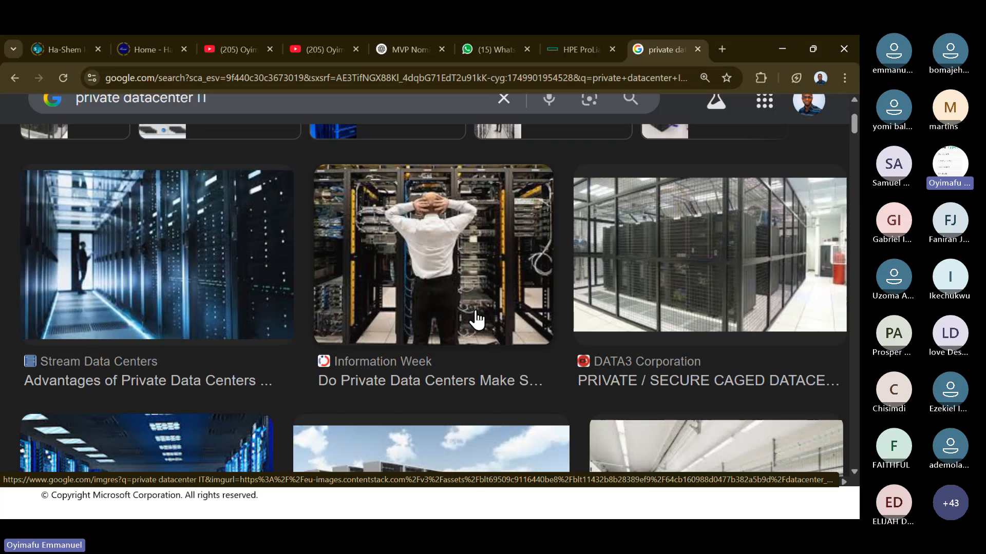
scroll(477, 319, down, 1)
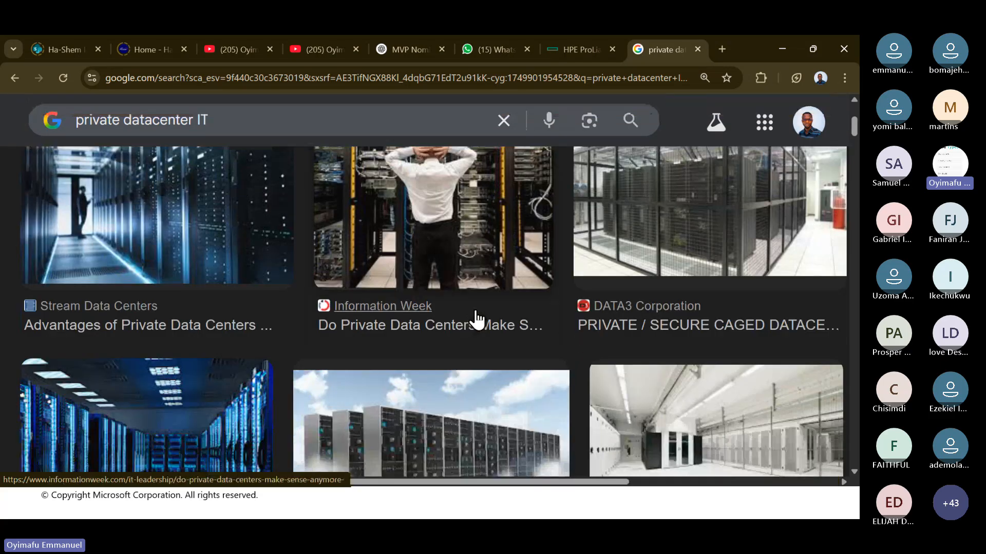
scroll(477, 319, down, 1)
scroll(476, 320, up, 3)
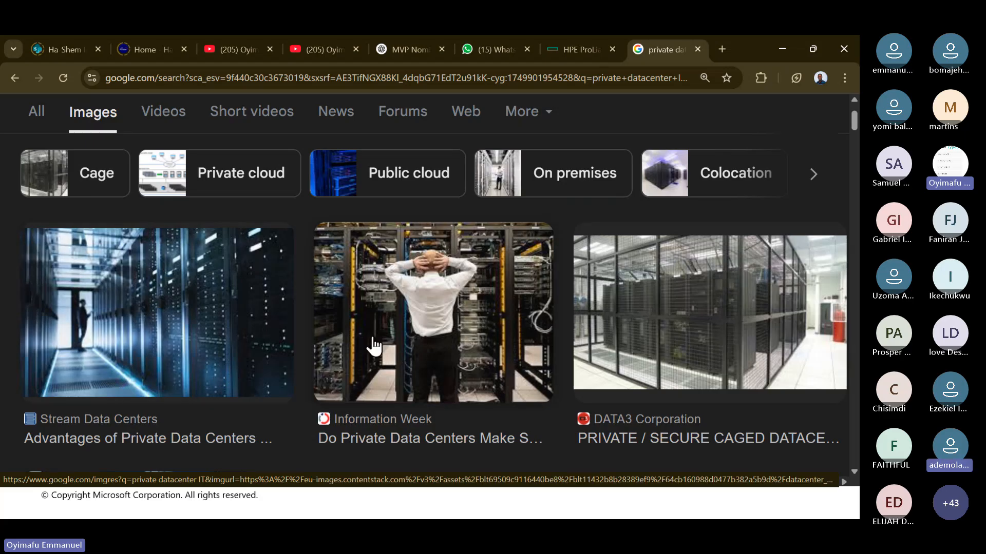
scroll(414, 353, down, 5)
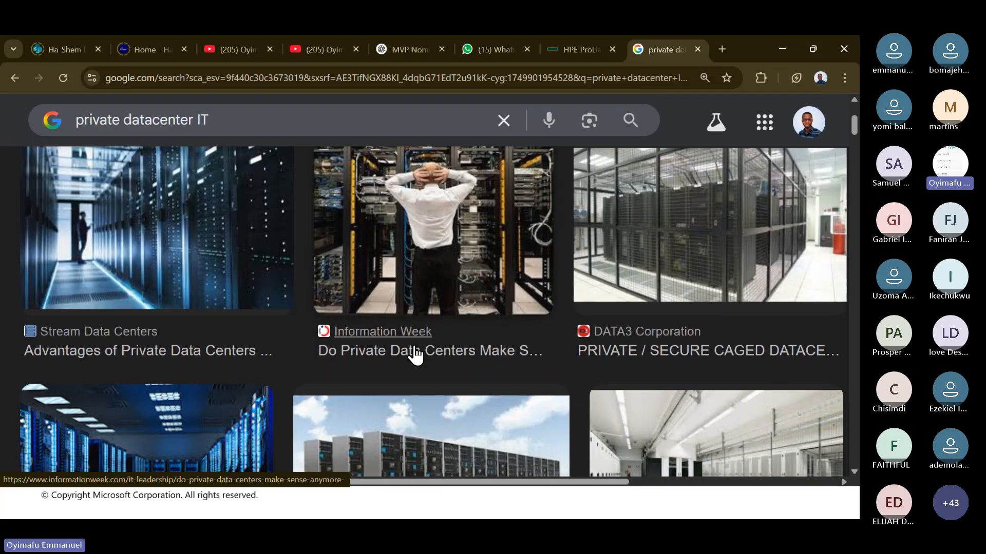
scroll(414, 353, down, 7)
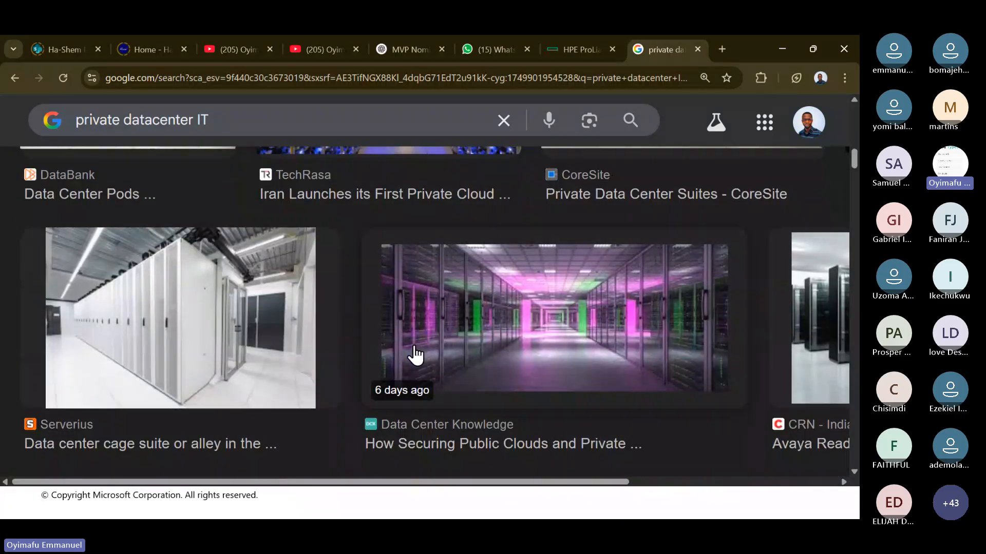
scroll(414, 354, up, 7)
scroll(415, 354, up, 8)
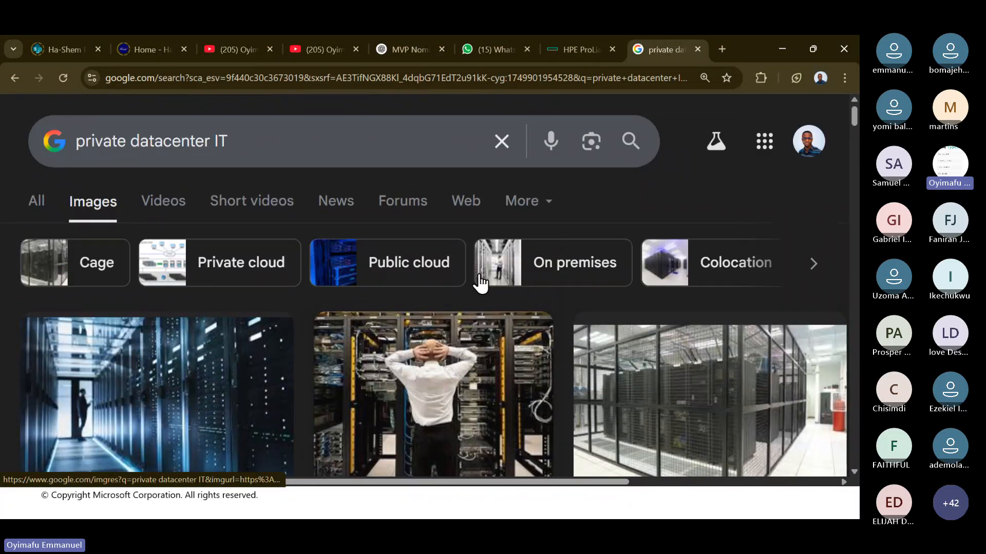
Switch to the browser tab with the HPE ProLiant DL380 Gen11 store page.
click(576, 50)
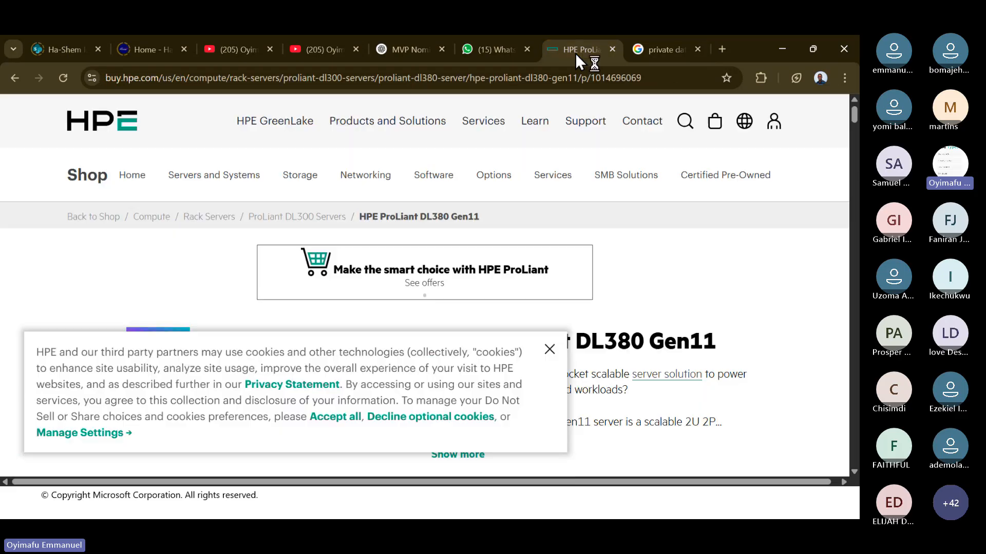